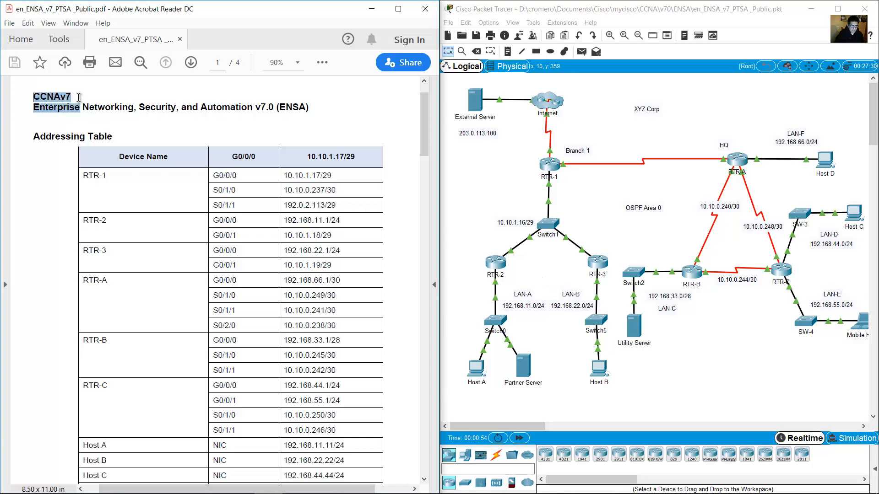
Highlight the course title in the lab PDF and sweep a selection across the topology labels.
{"action": "left_click", "coordinate": [69, 110]}
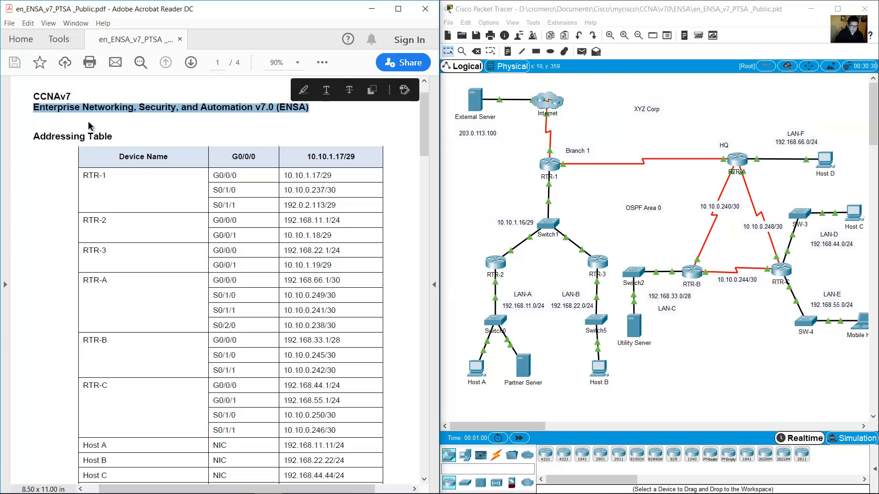
{"action": "left_click_drag", "start_coordinate": [34, 136], "coordinate": [166, 198]}
{"action": "scroll", "coordinate": [183, 152], "scroll_direction": "down", "scroll_amount": 2}
{"action": "left_click_drag", "start_coordinate": [466, 175], "coordinate": [845, 349]}
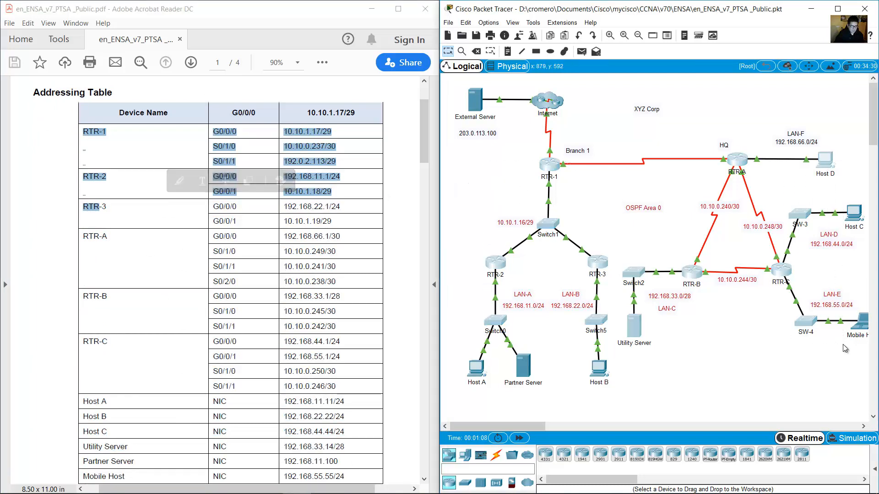
{"action": "left_click", "coordinate": [729, 128]}
{"action": "left_click_drag", "start_coordinate": [832, 120], "coordinate": [471, 376]}
{"action": "left_click", "coordinate": [459, 169]}
{"action": "left_click", "coordinate": [414, 178]}
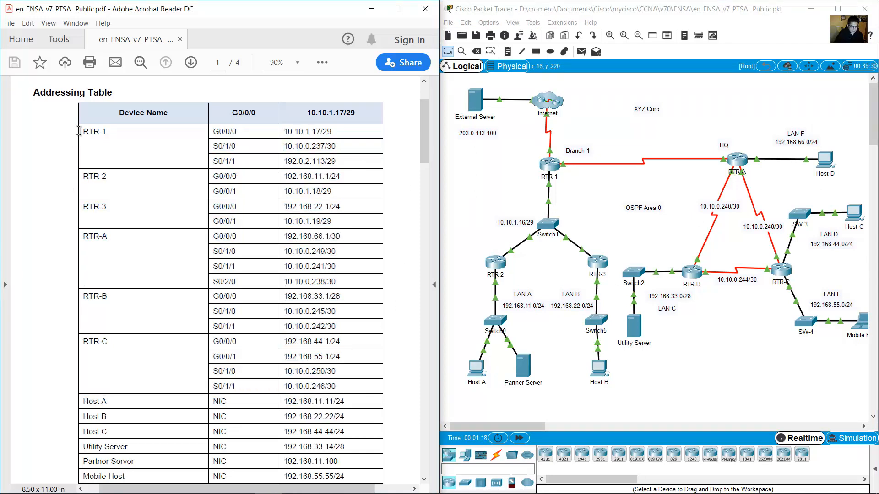
Match routers RTR-1, RTR-2, RTR-3, RTR-A, RTR-B and RTR-C between the addressing table and topology.
{"action": "left_click_drag", "start_coordinate": [85, 130], "coordinate": [107, 132]}
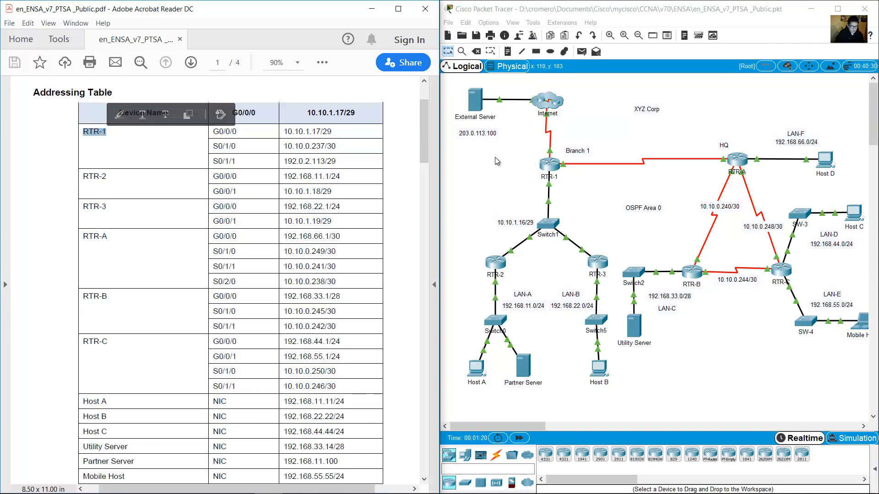
{"action": "left_click_drag", "start_coordinate": [496, 157], "coordinate": [568, 191]}
{"action": "left_click_drag", "start_coordinate": [84, 176], "coordinate": [108, 177]}
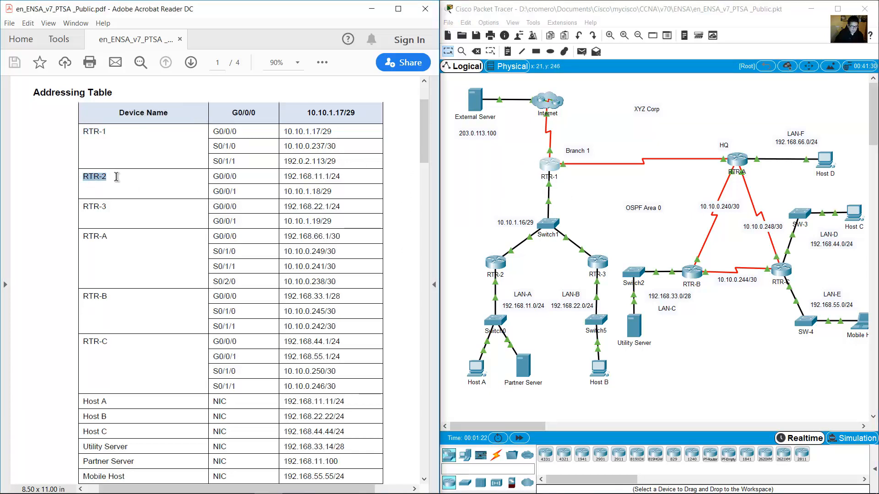
{"action": "left_click_drag", "start_coordinate": [479, 248], "coordinate": [515, 281]}
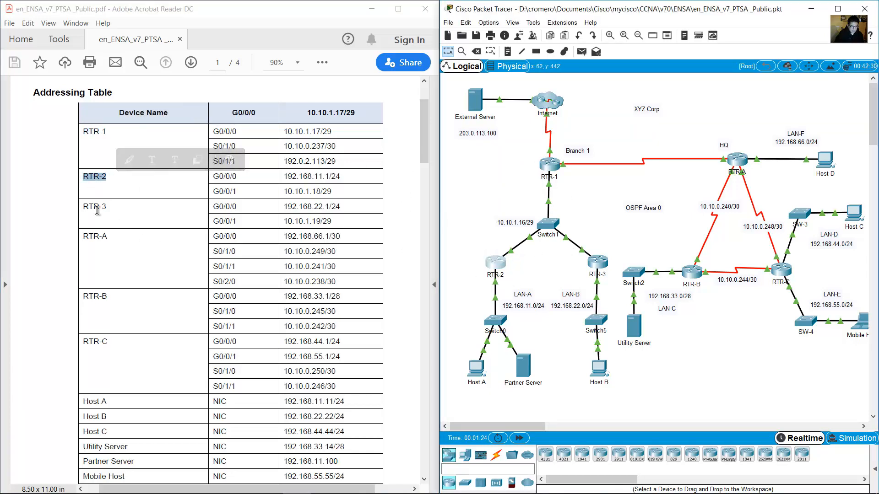
{"action": "left_click_drag", "start_coordinate": [86, 209], "coordinate": [112, 212]}
{"action": "left_click_drag", "start_coordinate": [627, 246], "coordinate": [577, 278]}
{"action": "left_click", "coordinate": [135, 221]}
{"action": "left_click_drag", "start_coordinate": [84, 236], "coordinate": [108, 238]}
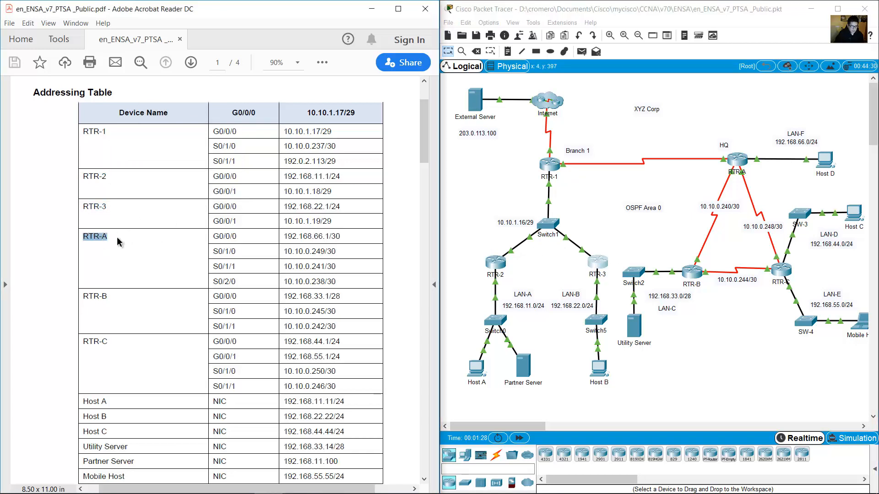
{"action": "left_click_drag", "start_coordinate": [759, 111], "coordinate": [702, 185]}
{"action": "left_click", "coordinate": [669, 203]}
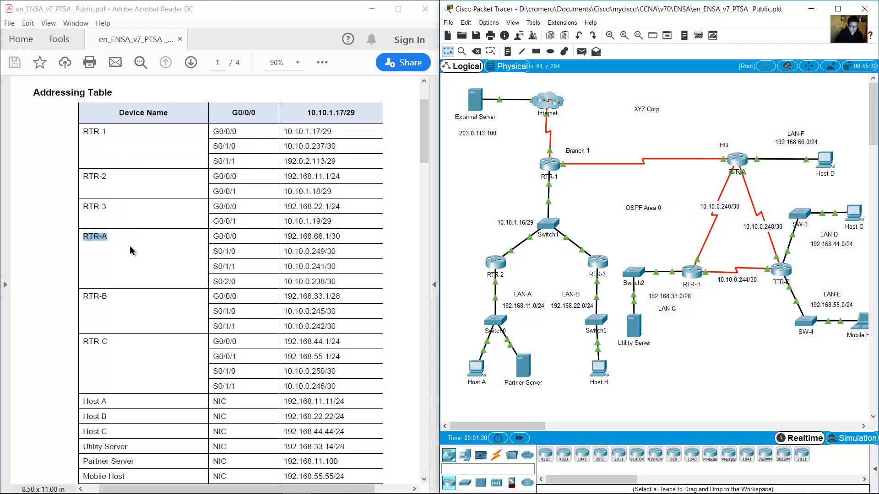
{"action": "left_click_drag", "start_coordinate": [82, 298], "coordinate": [111, 298]}
{"action": "left_click_drag", "start_coordinate": [669, 242], "coordinate": [703, 299]}
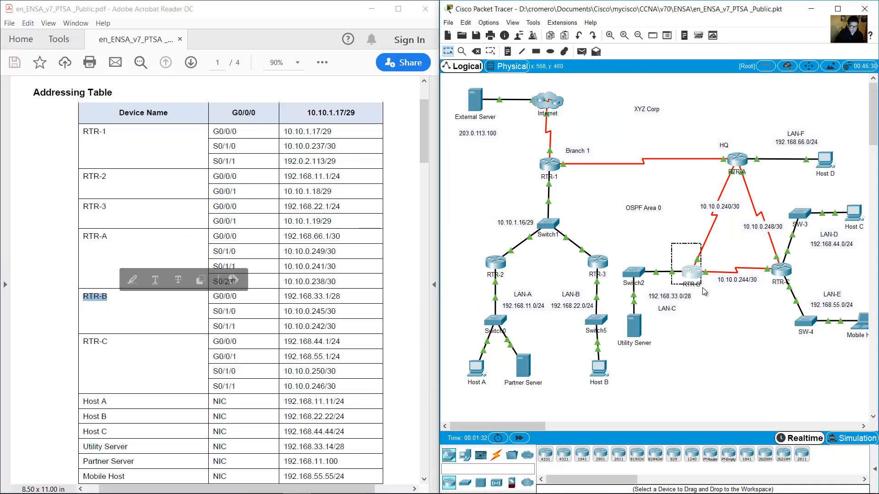
{"action": "left_click_drag", "start_coordinate": [82, 341], "coordinate": [108, 343]}
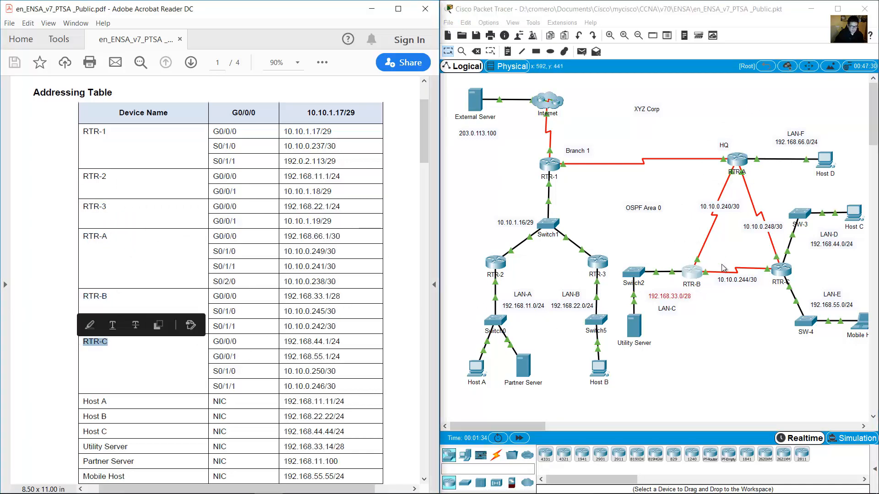
{"action": "left_click", "coordinate": [749, 250]}
{"action": "left_click_drag", "start_coordinate": [749, 250], "coordinate": [791, 284]}
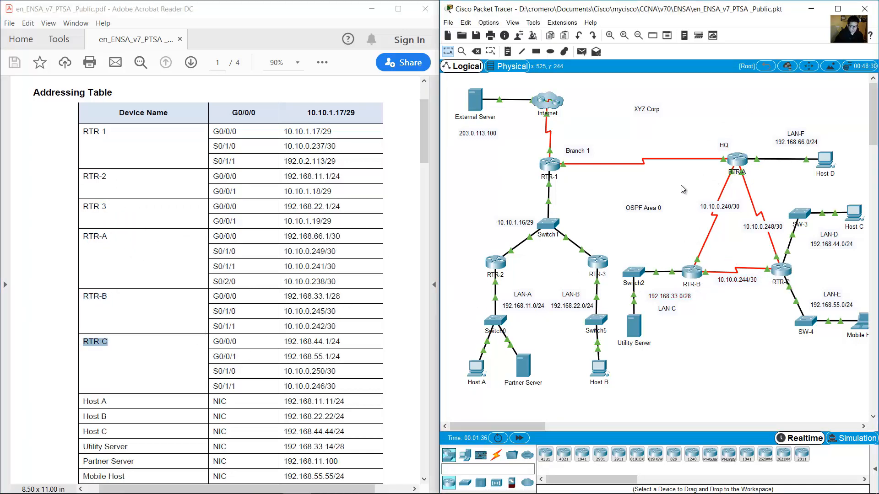
{"action": "left_click", "coordinate": [639, 197]}
Match the Host A–C and Utility Server rows to their devices and LANs in the topology.
{"action": "left_click", "coordinate": [344, 263]}
{"action": "scroll", "coordinate": [343, 263], "scroll_direction": "down", "scroll_amount": 2}
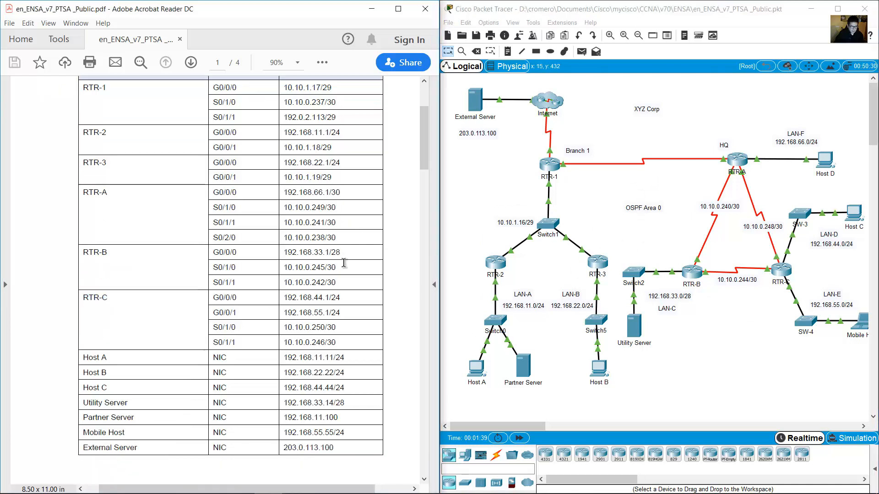
{"action": "scroll", "coordinate": [344, 262], "scroll_direction": "down", "scroll_amount": 2}
{"action": "left_click_drag", "start_coordinate": [79, 314], "coordinate": [346, 344]}
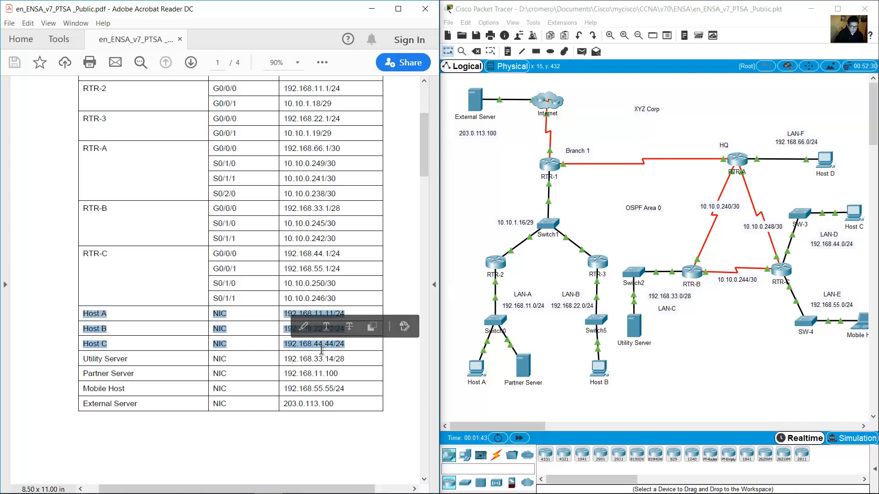
{"action": "left_click", "coordinate": [496, 197]}
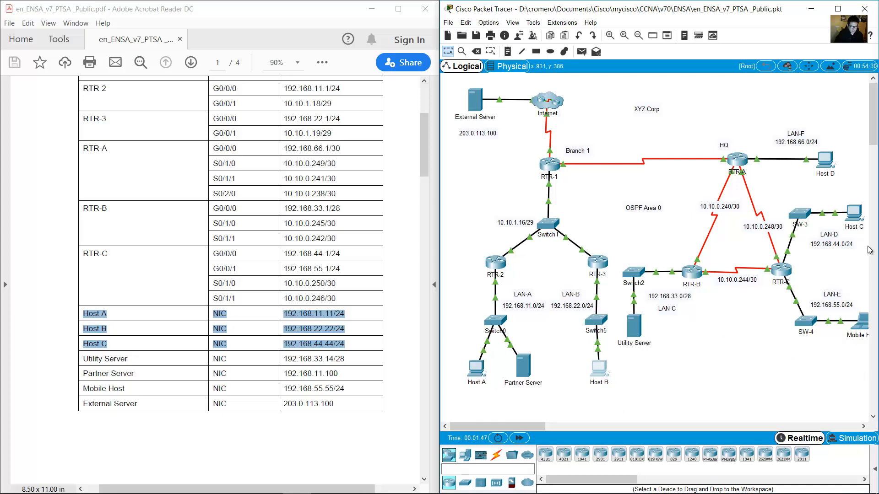
{"action": "left_click_drag", "start_coordinate": [847, 269], "coordinate": [759, 256]}
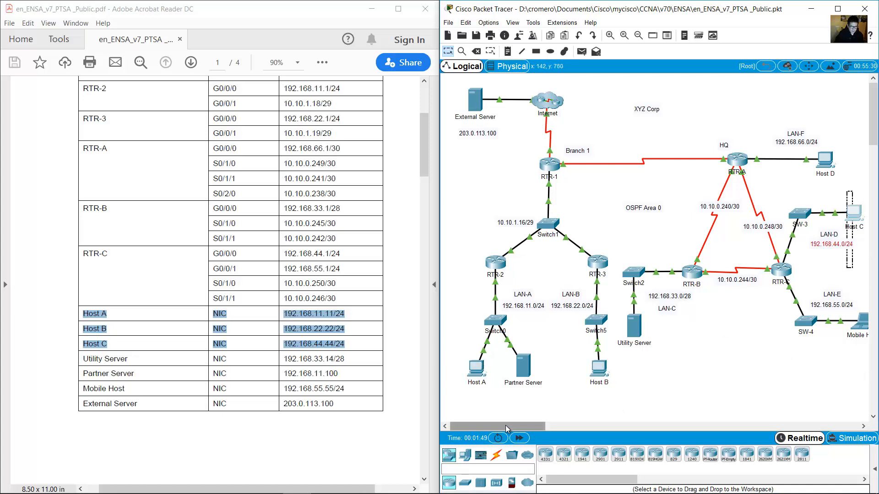
{"action": "left_click_drag", "start_coordinate": [505, 424], "coordinate": [509, 425]}
{"action": "left_click", "coordinate": [303, 330]}
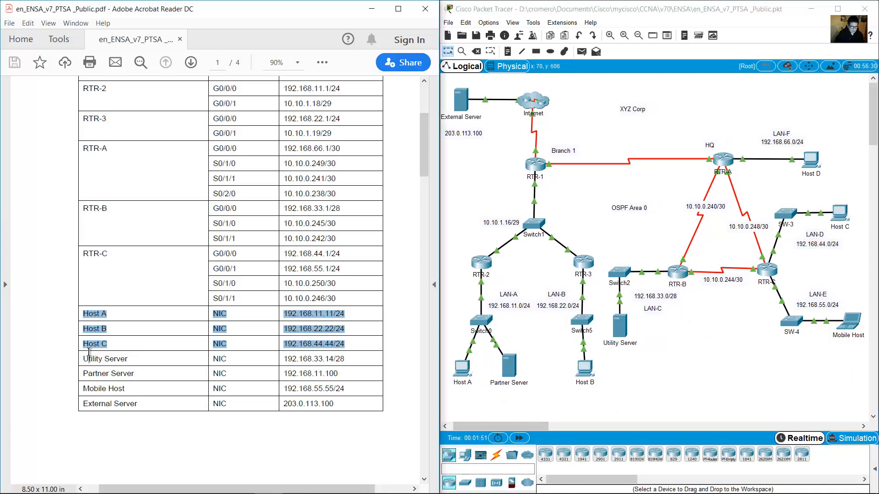
{"action": "left_click_drag", "start_coordinate": [84, 360], "coordinate": [344, 370]}
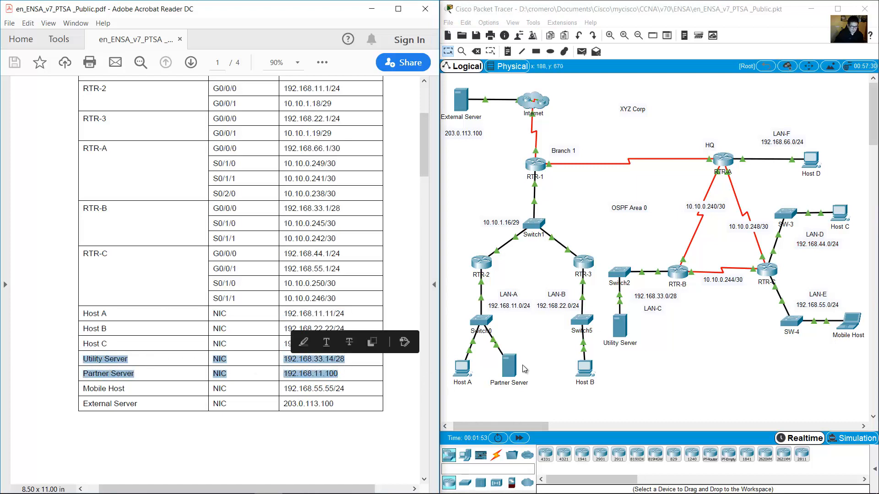
{"action": "left_click_drag", "start_coordinate": [642, 318], "coordinate": [502, 360]}
{"action": "left_click", "coordinate": [114, 392]}
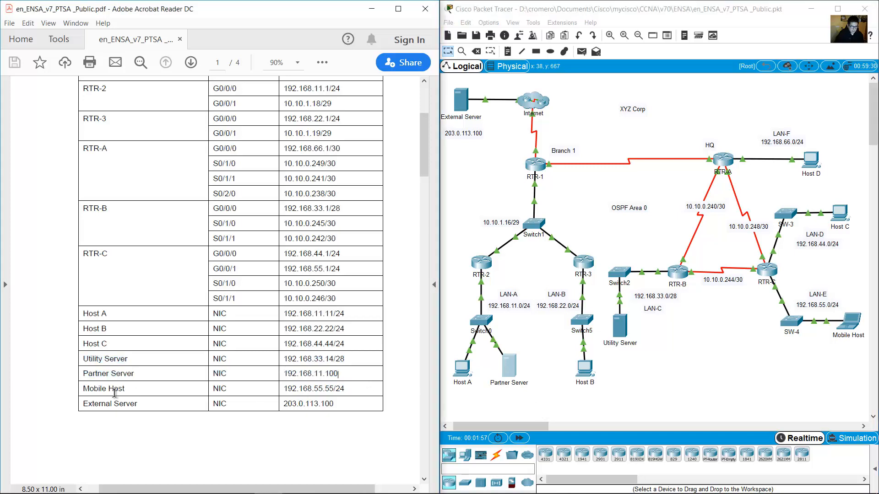
{"action": "left_click", "coordinate": [530, 410]}
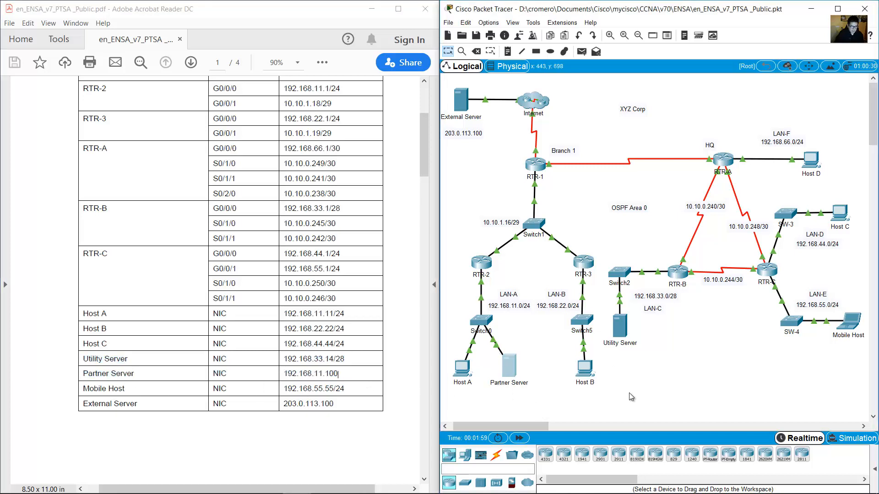
{"action": "left_click_drag", "start_coordinate": [629, 393], "coordinate": [611, 313]}
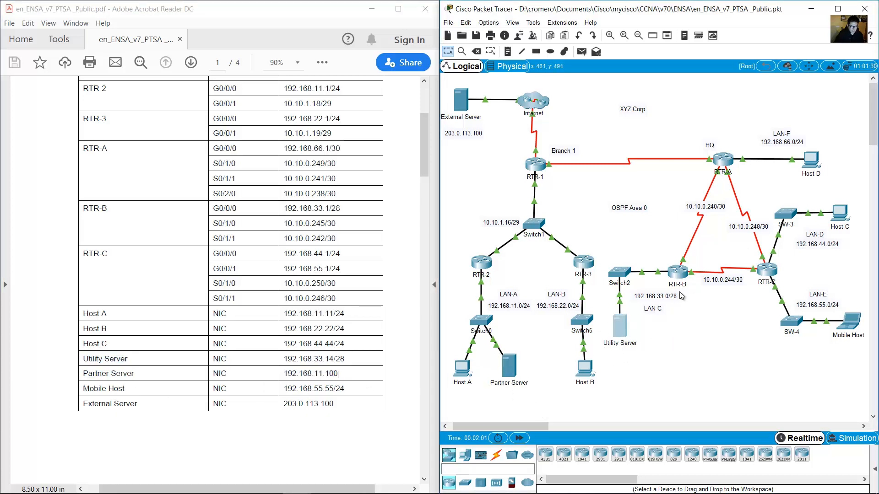
{"action": "left_click", "coordinate": [666, 357]}
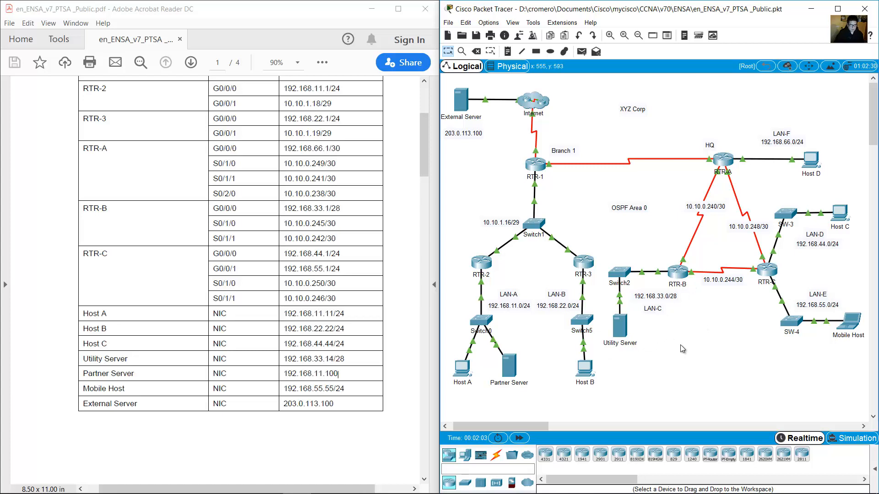
Match the External Server (203.0.113.100) row to the Internet cloud, then bring PDF page 2 into view.
{"action": "left_click_drag", "start_coordinate": [82, 388], "coordinate": [138, 405]}
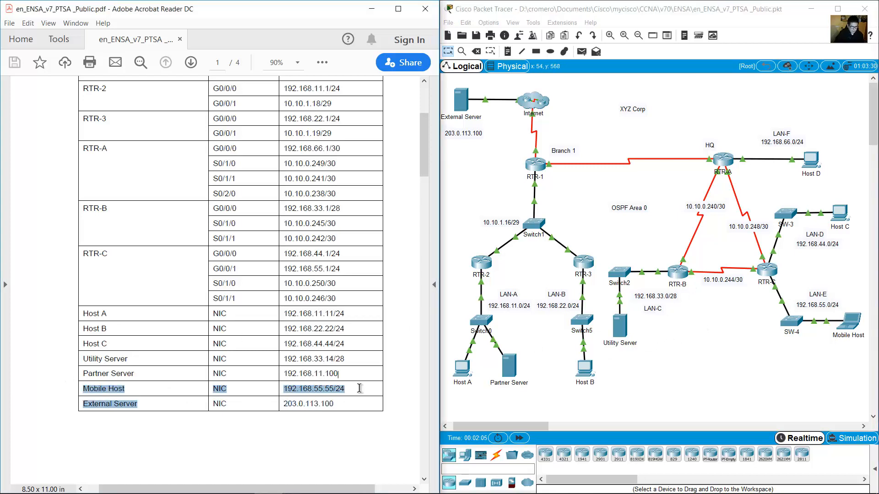
{"action": "left_click", "coordinate": [227, 404]}
{"action": "left_click_drag", "start_coordinate": [84, 403], "coordinate": [337, 405]}
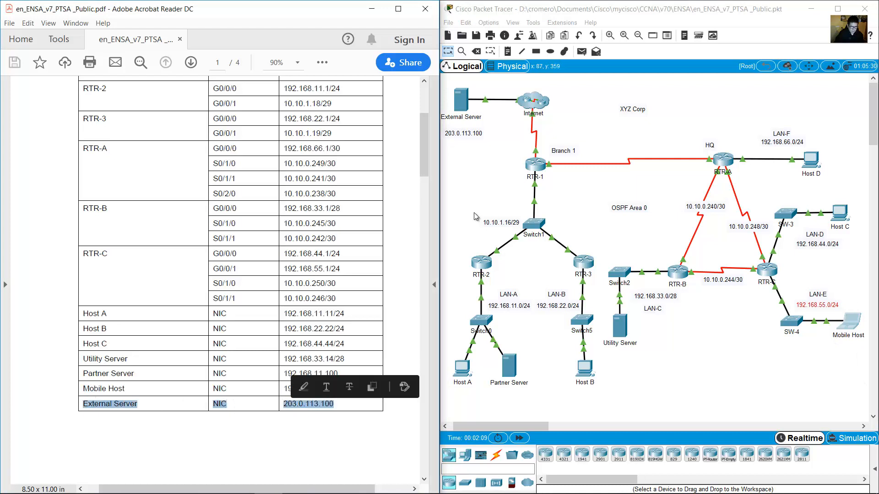
{"action": "left_click", "coordinate": [481, 186]}
{"action": "left_click_drag", "start_coordinate": [494, 170], "coordinate": [461, 83]}
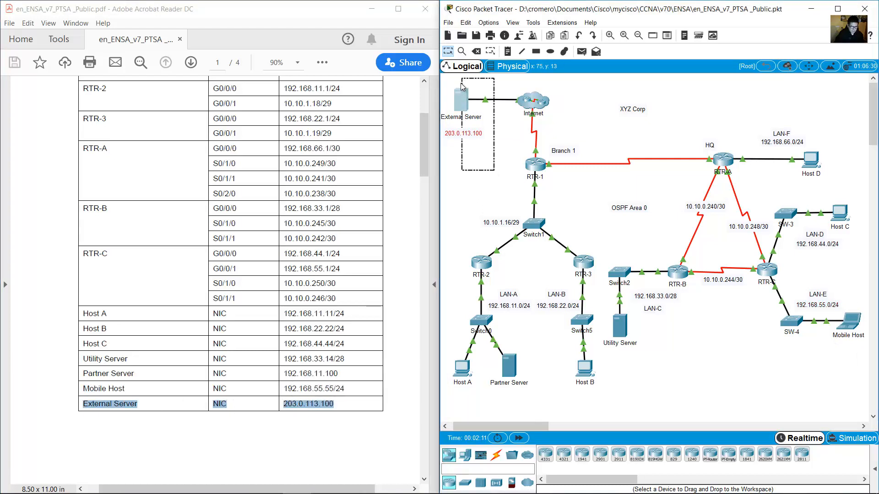
{"action": "left_click_drag", "start_coordinate": [579, 103], "coordinate": [483, 133]}
{"action": "left_click", "coordinate": [481, 127]}
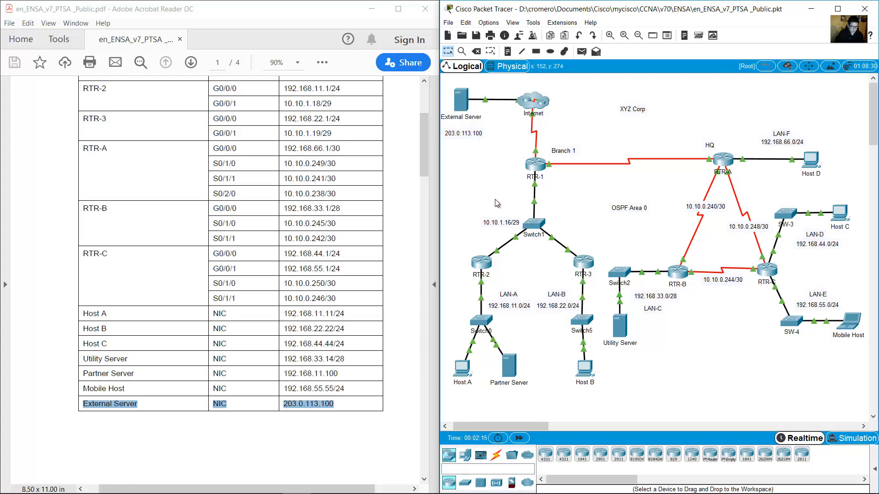
{"action": "left_click_drag", "start_coordinate": [580, 89], "coordinate": [513, 121]}
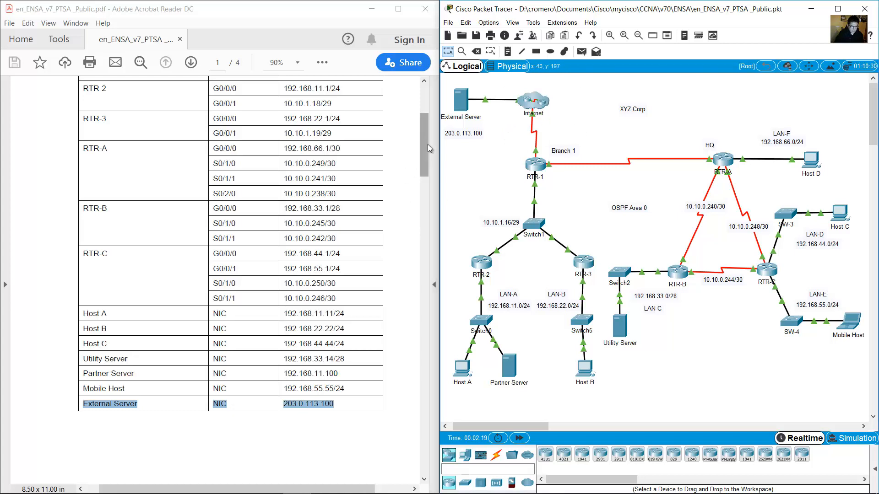
{"action": "left_click_drag", "start_coordinate": [427, 144], "coordinate": [421, 252]}
{"action": "left_click_drag", "start_coordinate": [47, 145], "coordinate": [237, 147]}
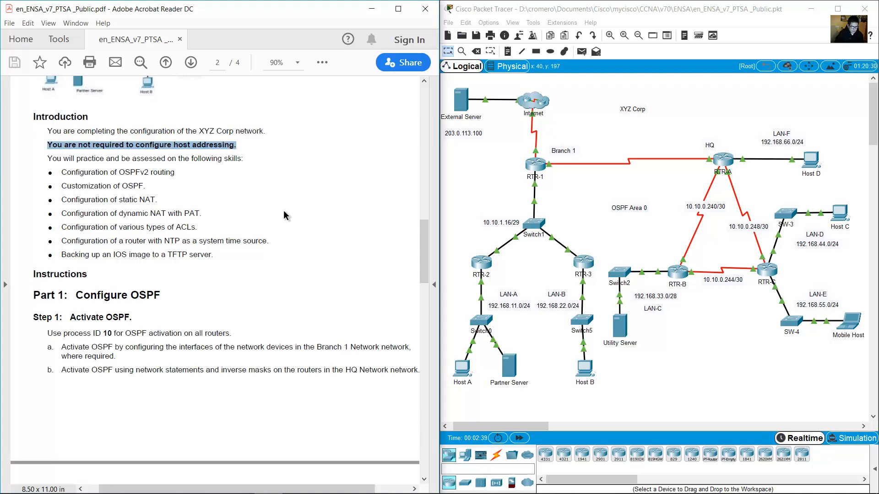
{"action": "scroll", "coordinate": [284, 210], "scroll_direction": "down", "scroll_amount": 5}
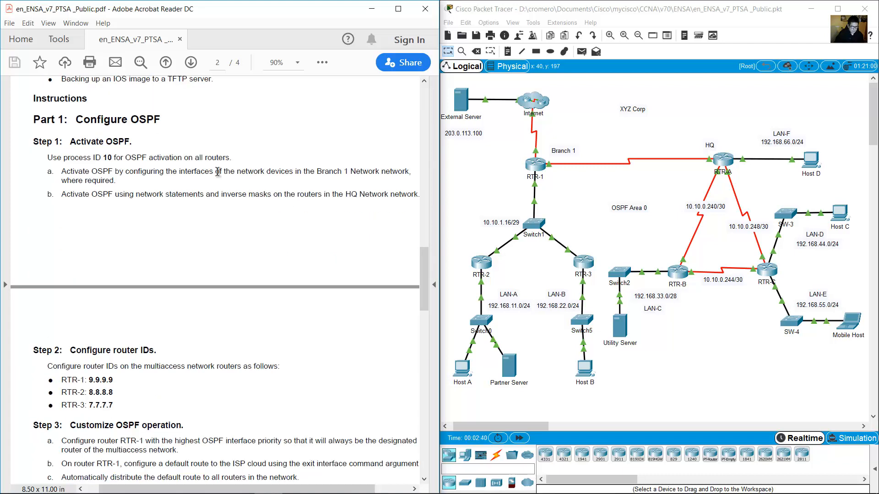
{"action": "left_click_drag", "start_coordinate": [76, 120], "coordinate": [165, 120]}
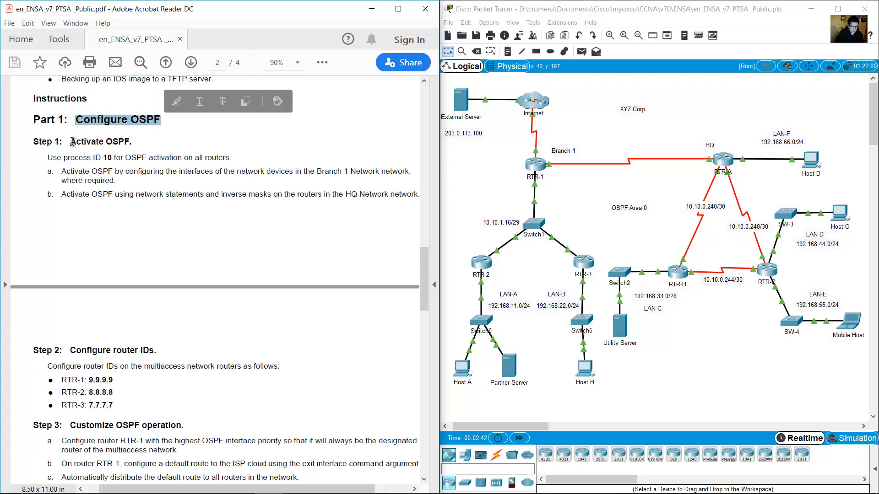
{"action": "left_click_drag", "start_coordinate": [71, 142], "coordinate": [130, 142]}
{"action": "scroll", "coordinate": [254, 145], "scroll_direction": "down", "scroll_amount": 1}
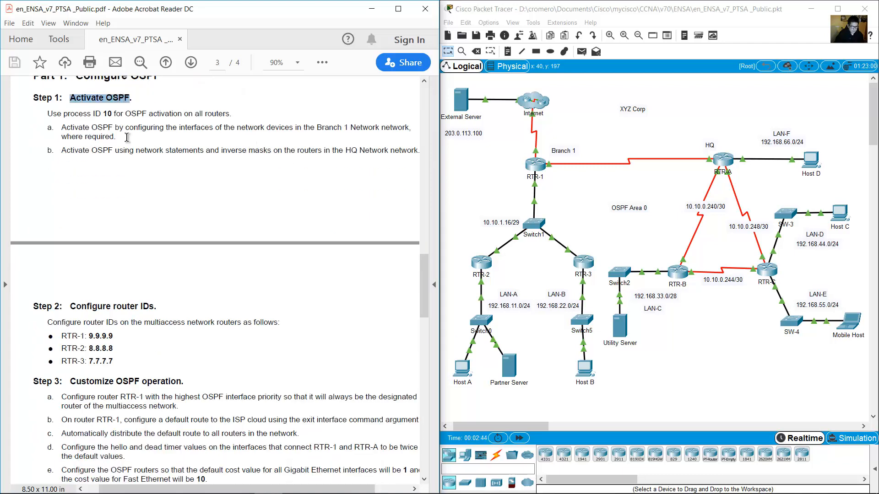
{"action": "left_click_drag", "start_coordinate": [47, 114], "coordinate": [235, 114]}
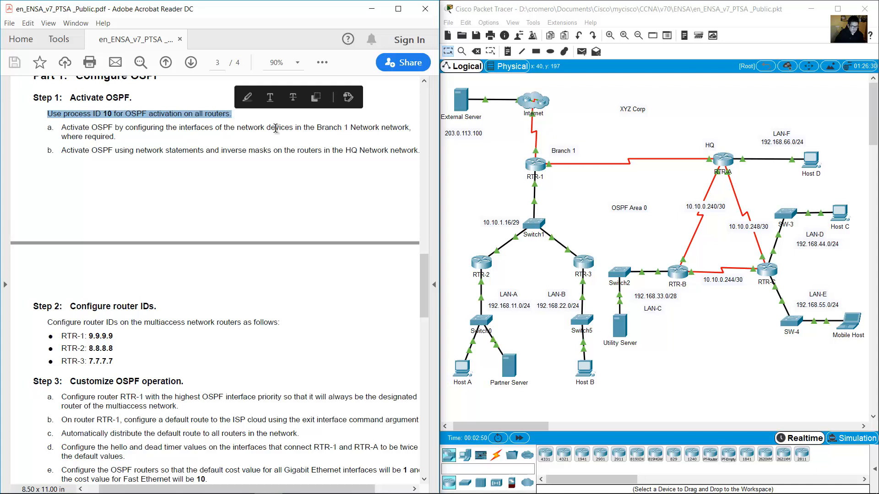
{"action": "left_click", "coordinate": [286, 125]}
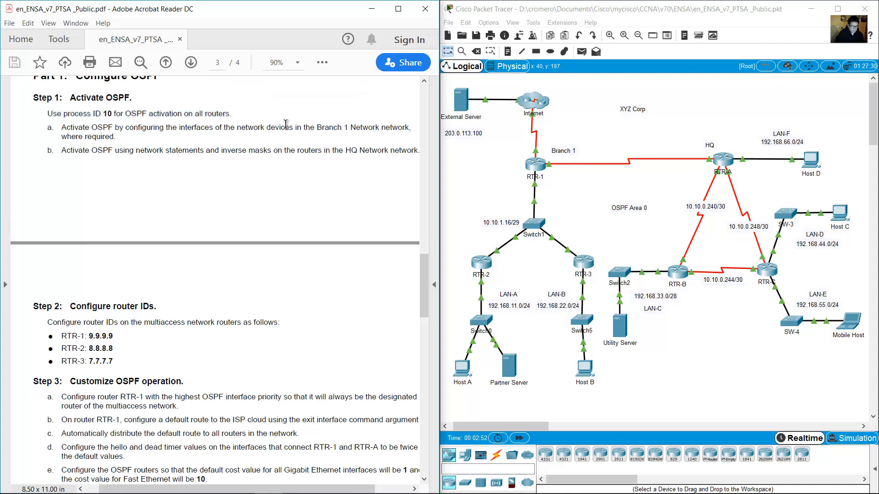
{"action": "left_click_drag", "start_coordinate": [78, 128], "coordinate": [334, 128]}
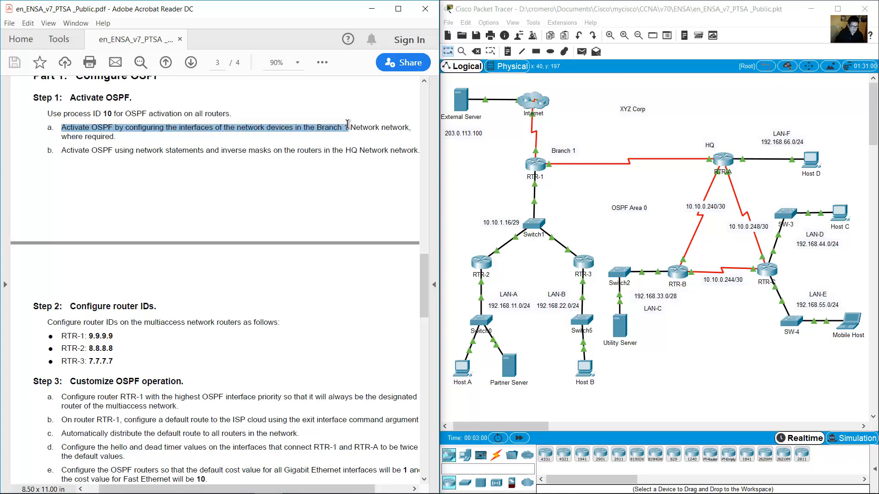
{"action": "left_click_drag", "start_coordinate": [349, 124], "coordinate": [349, 124]}
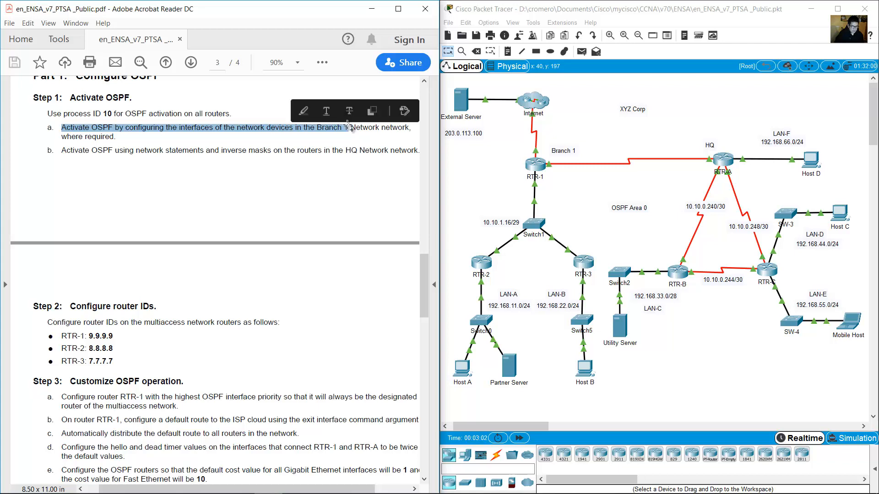
{"action": "left_click", "coordinate": [626, 200]}
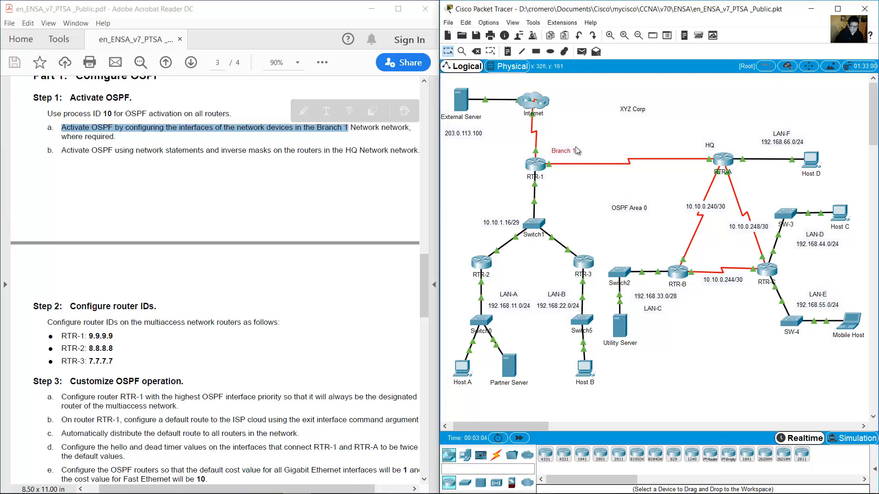
{"action": "left_click_drag", "start_coordinate": [576, 147], "coordinate": [457, 408]}
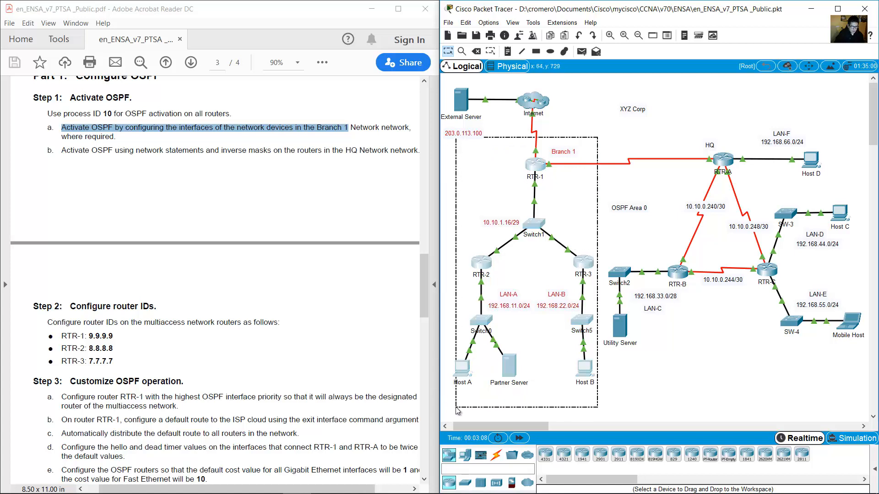
{"action": "left_click", "coordinate": [491, 198]}
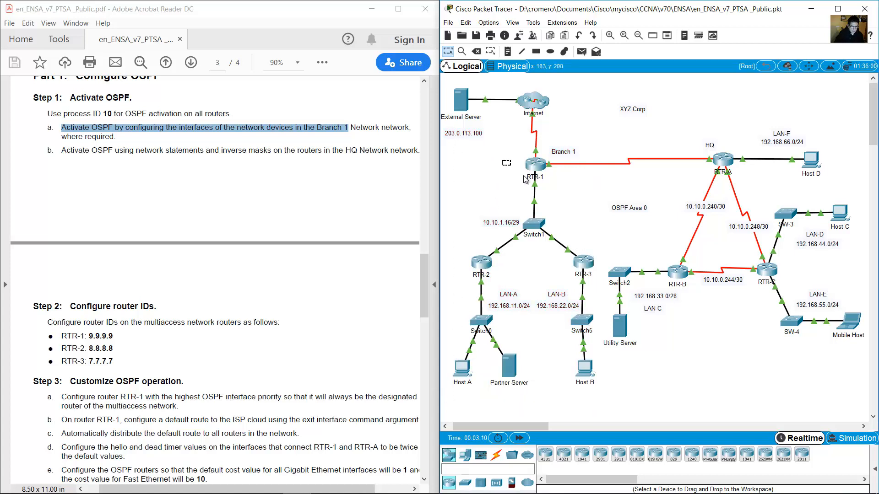
{"action": "left_click_drag", "start_coordinate": [606, 232], "coordinate": [564, 292]}
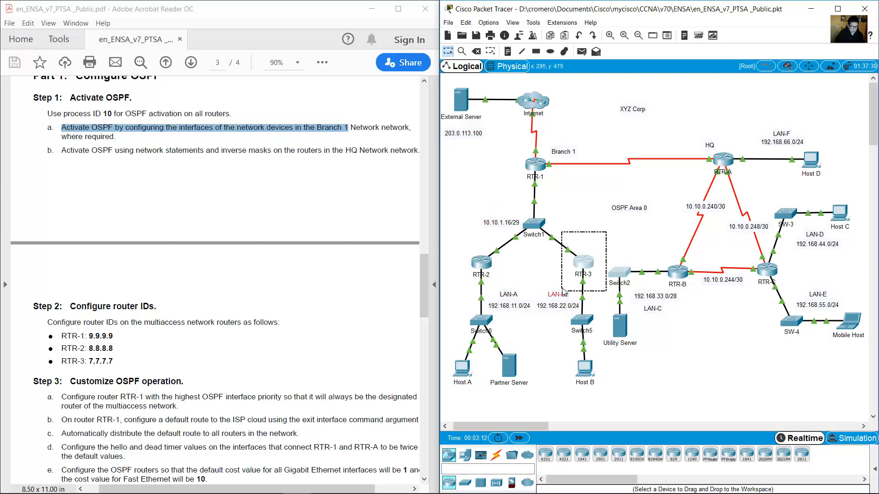
{"action": "left_click", "coordinate": [592, 195]}
{"action": "left_click_drag", "start_coordinate": [599, 138], "coordinate": [459, 408]}
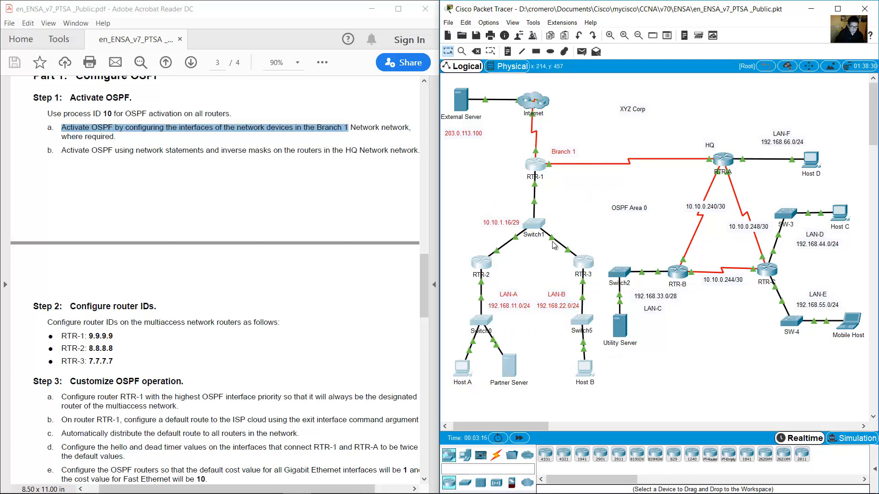
{"action": "left_click", "coordinate": [578, 144]}
{"action": "left_click_drag", "start_coordinate": [582, 147], "coordinate": [456, 401]}
{"action": "left_click", "coordinate": [172, 136]}
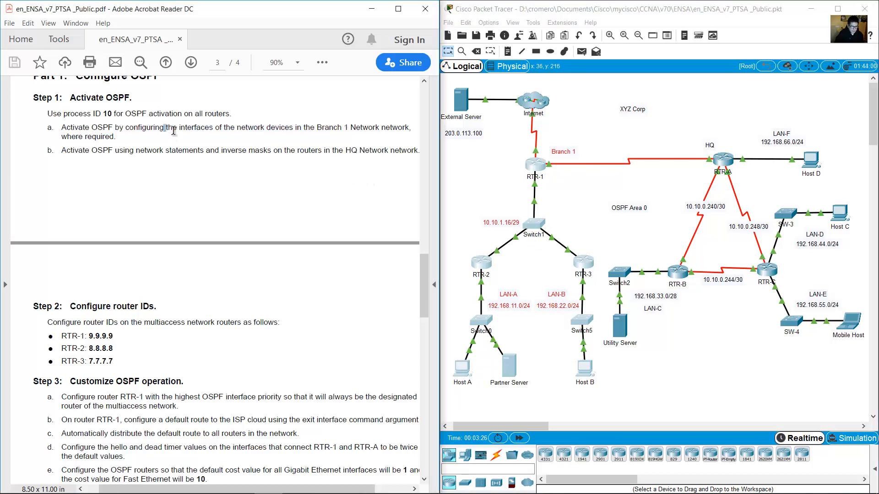
{"action": "left_click_drag", "start_coordinate": [174, 131], "coordinate": [220, 130]}
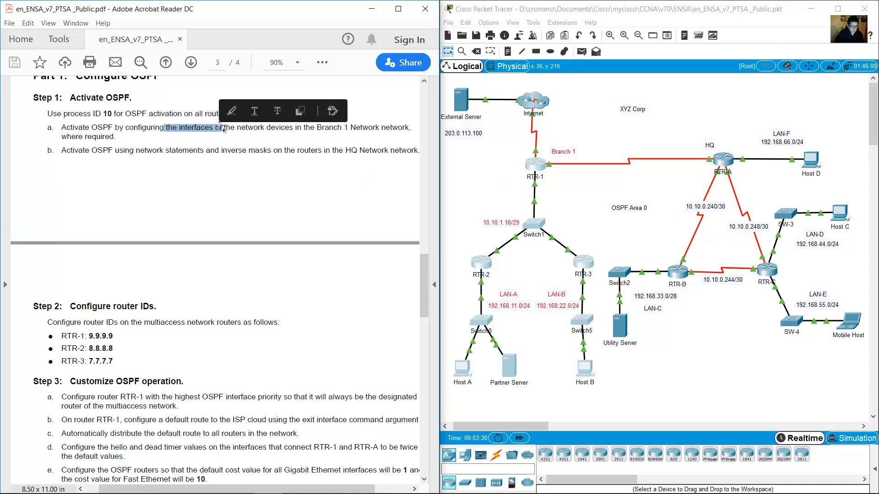
{"action": "left_click_drag", "start_coordinate": [165, 129], "coordinate": [225, 127]}
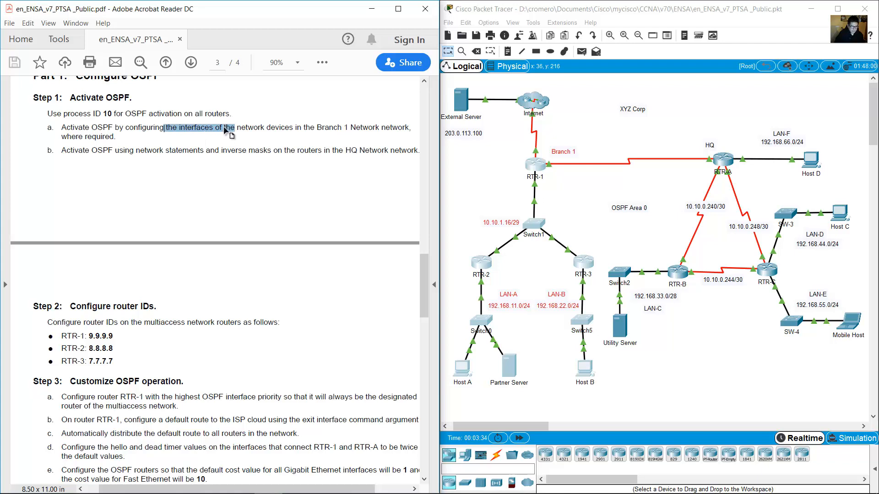
{"action": "left_click", "coordinate": [469, 170]}
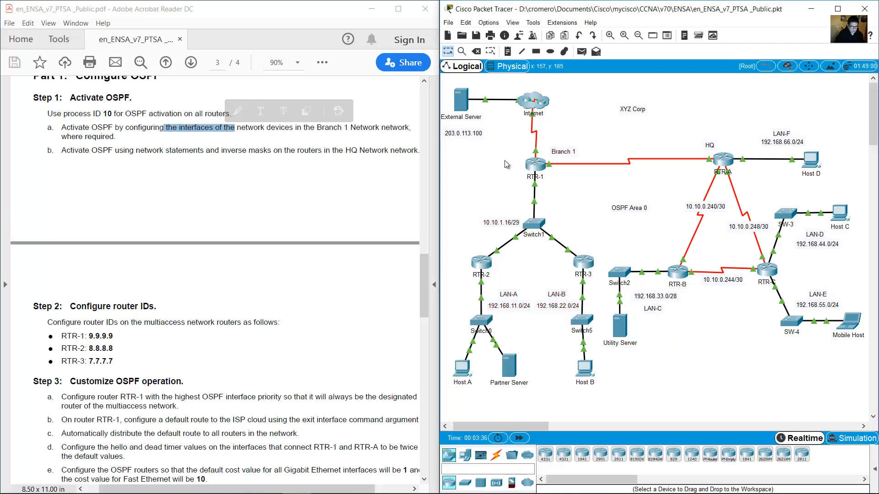
{"action": "left_click_drag", "start_coordinate": [498, 158], "coordinate": [558, 181]}
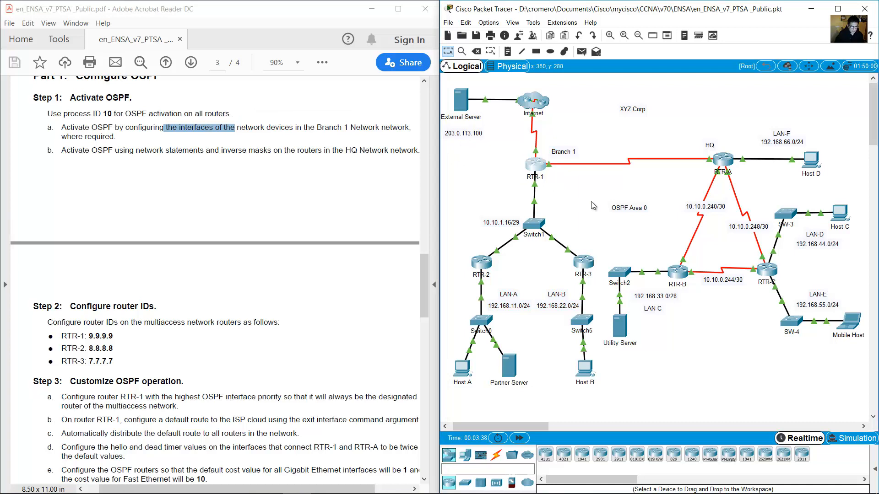
{"action": "left_click", "coordinate": [588, 204]}
Run a console cable from Host A's RS 232 port to RTR-1's Console port and open Host A.
{"action": "left_click", "coordinate": [495, 454]}
{"action": "left_click", "coordinate": [566, 456]}
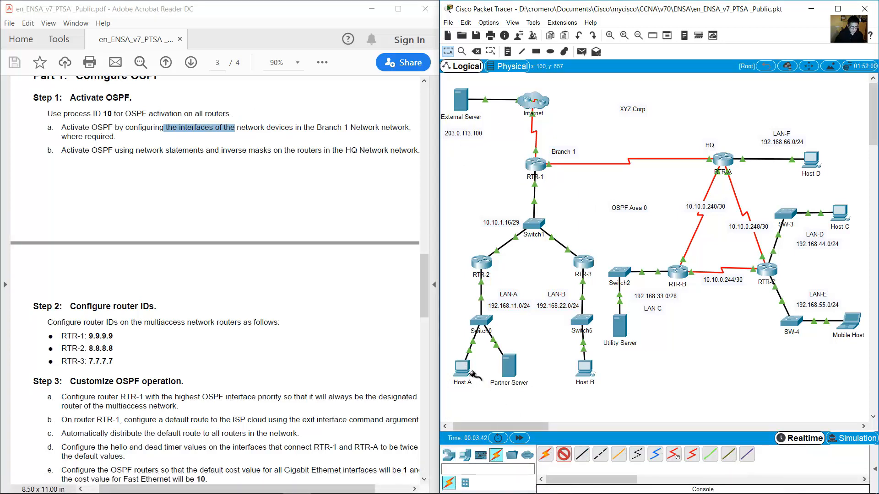
{"action": "left_click", "coordinate": [466, 368]}
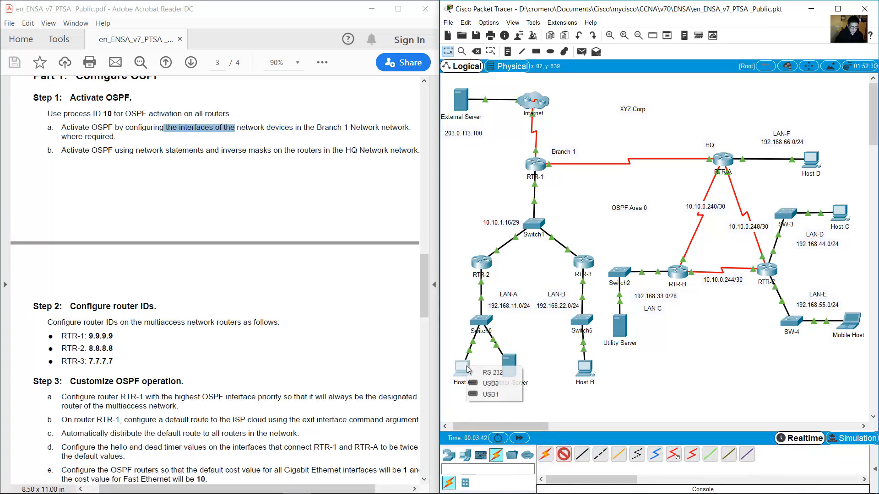
{"action": "left_click", "coordinate": [493, 373]}
{"action": "left_click", "coordinate": [534, 164]}
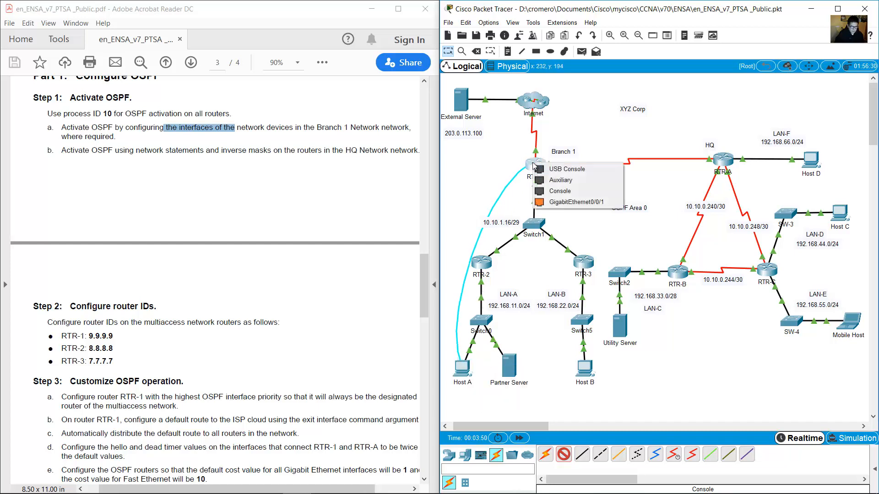
{"action": "left_click", "coordinate": [568, 191]}
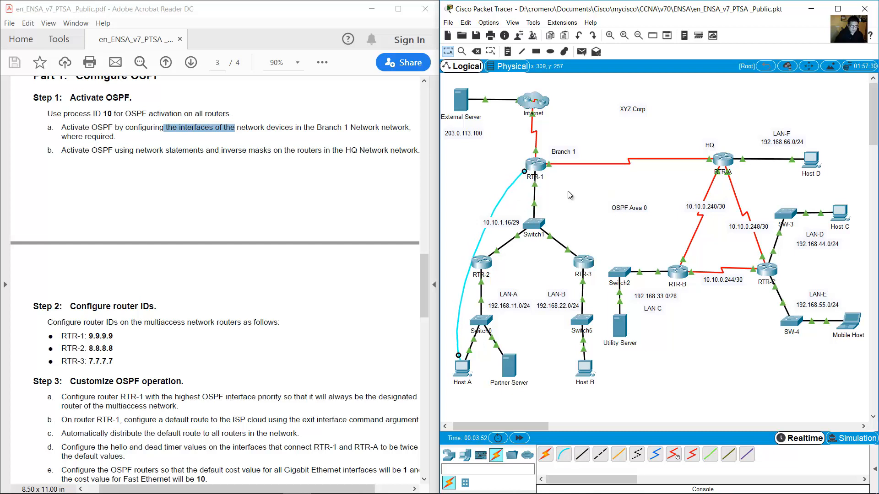
{"action": "left_click", "coordinate": [471, 367]}
{"action": "left_click_drag", "start_coordinate": [464, 116], "coordinate": [167, 228]}
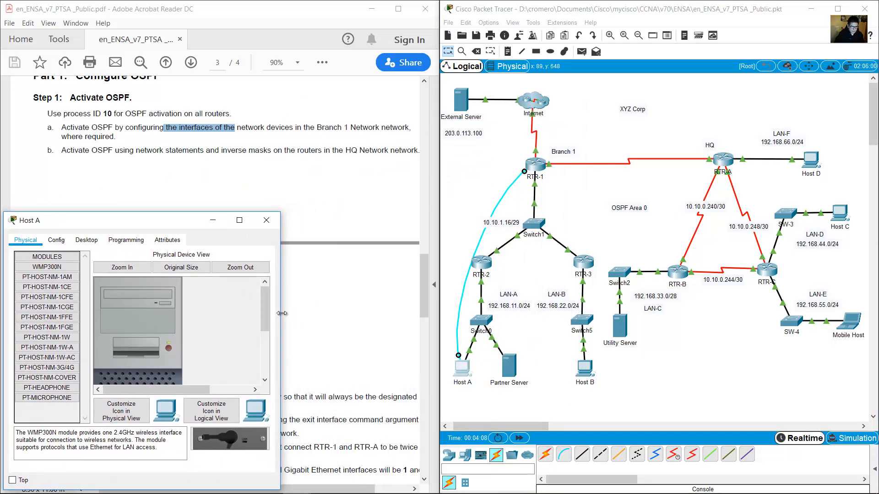
Open Host A's Terminal and take RTR-1 into privileged and global configuration mode.
{"action": "left_click_drag", "start_coordinate": [282, 313], "coordinate": [440, 313]}
{"action": "left_click", "coordinate": [91, 240]}
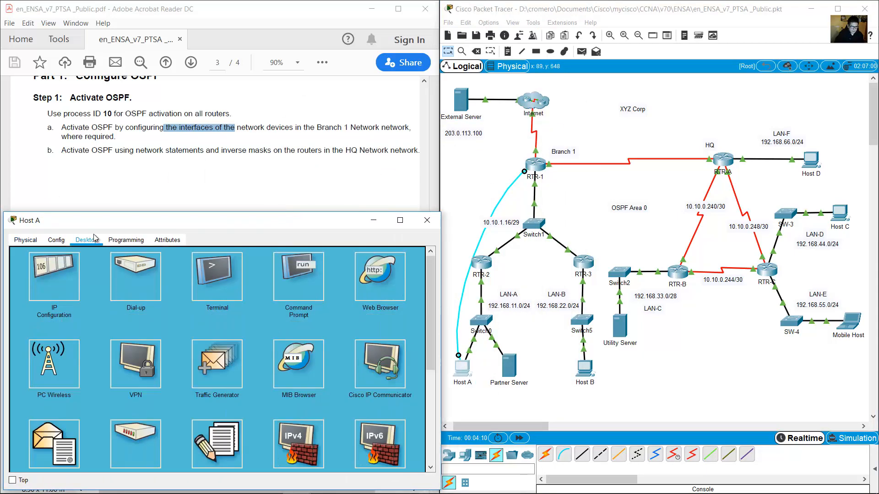
{"action": "left_click", "coordinate": [300, 284]}
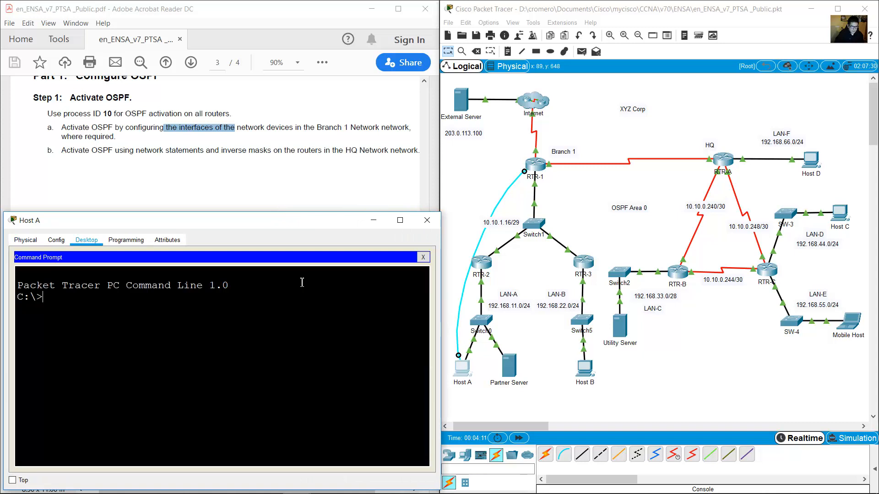
{"action": "left_click", "coordinate": [422, 258]}
{"action": "left_click", "coordinate": [213, 280]}
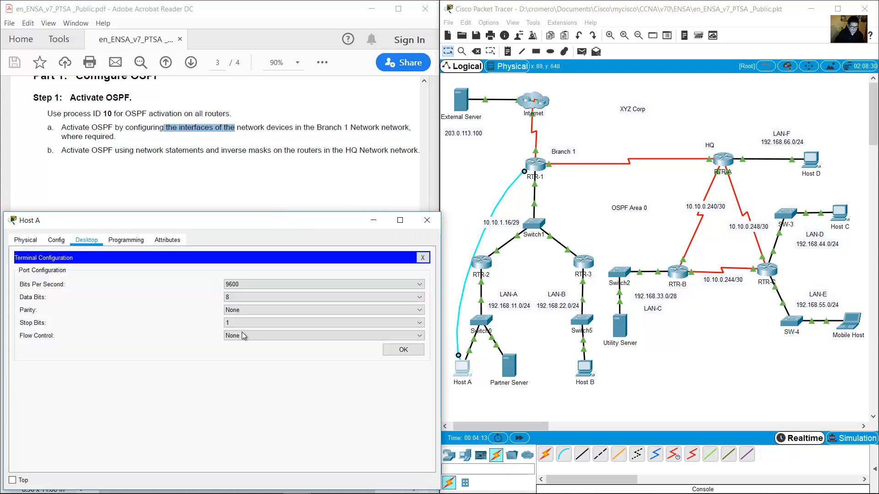
{"action": "left_click", "coordinate": [392, 353]}
{"action": "key", "text": "Return"}
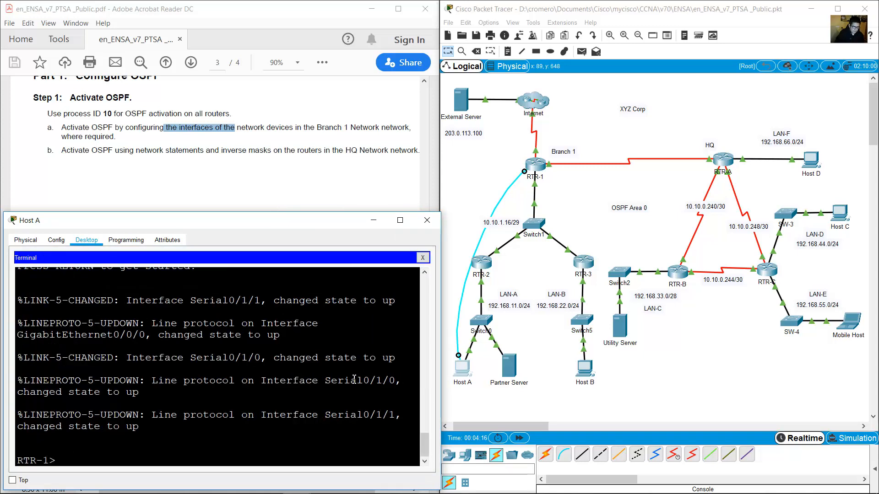
{"action": "type", "text": "en"}
{"action": "key", "text": "Return"}
{"action": "type", "text": "conf ter"}
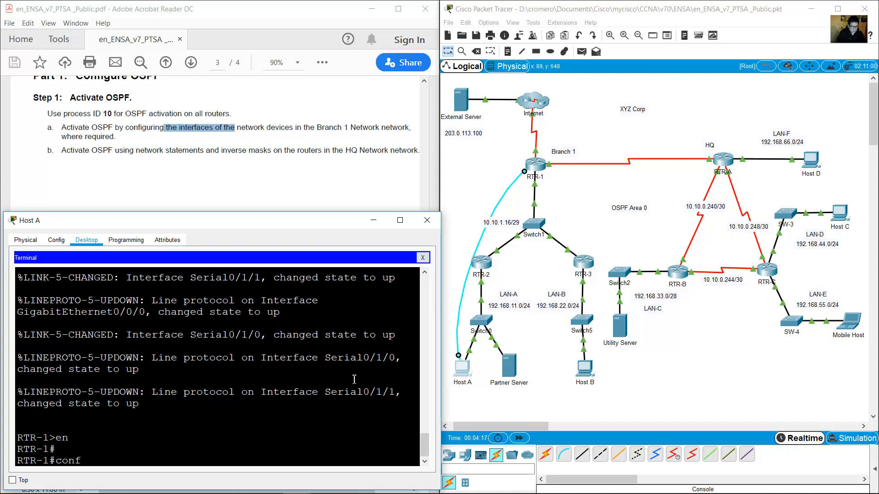
{"action": "key", "text": "Return"}
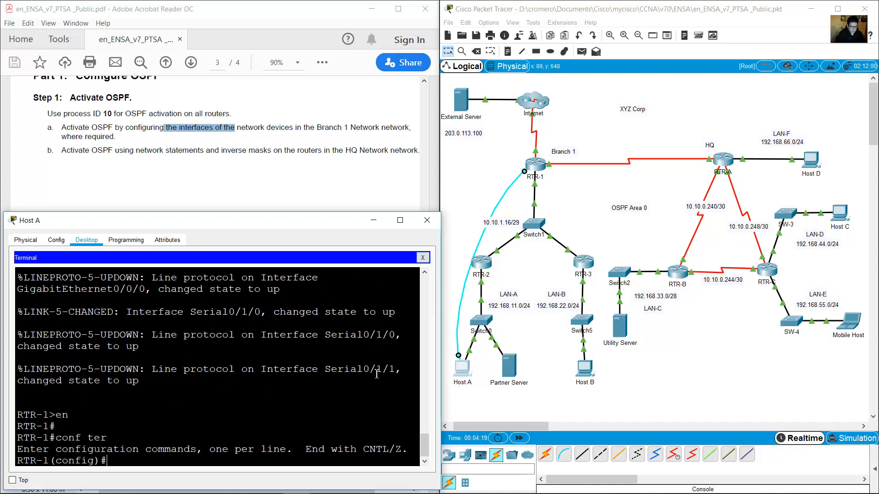
Start OSPF process 10 on RTR-1 with router ospf 10, then exit to global configuration.
{"action": "left_click", "coordinate": [474, 165]}
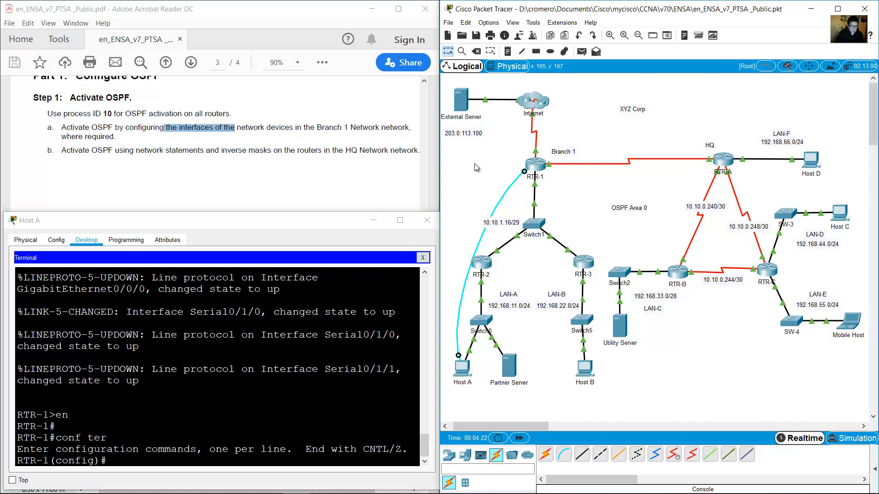
{"action": "left_click", "coordinate": [288, 341]}
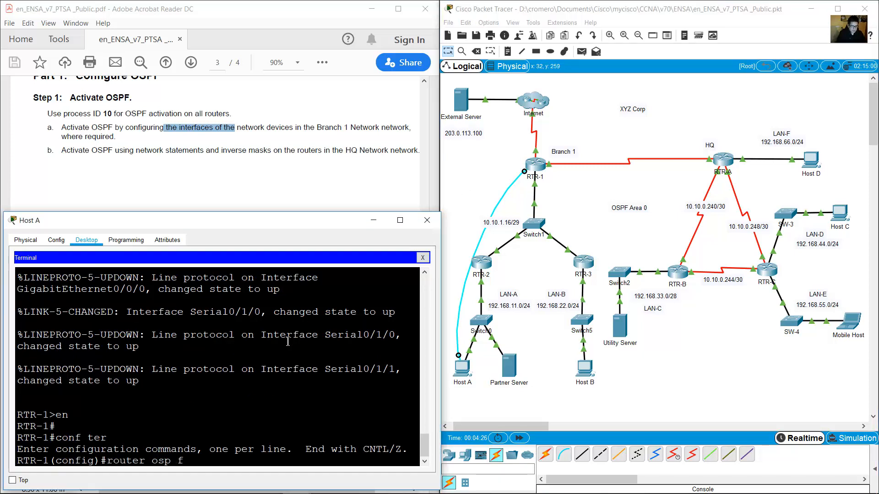
{"action": "type", "text": "router ospf 10"}
{"action": "key", "text": "Return"}
{"action": "left_click_drag", "start_coordinate": [179, 449], "coordinate": [208, 444]}
{"action": "left_click_drag", "start_coordinate": [96, 113], "coordinate": [131, 118]}
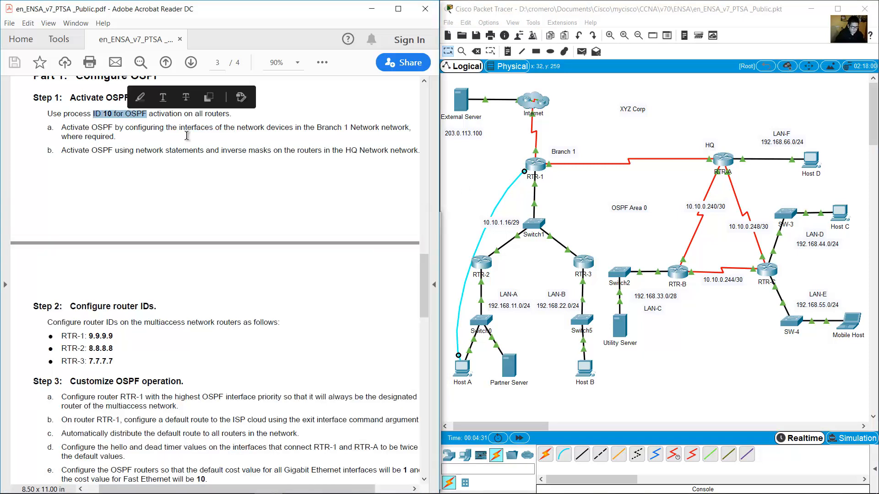
{"action": "left_click", "coordinate": [466, 369]}
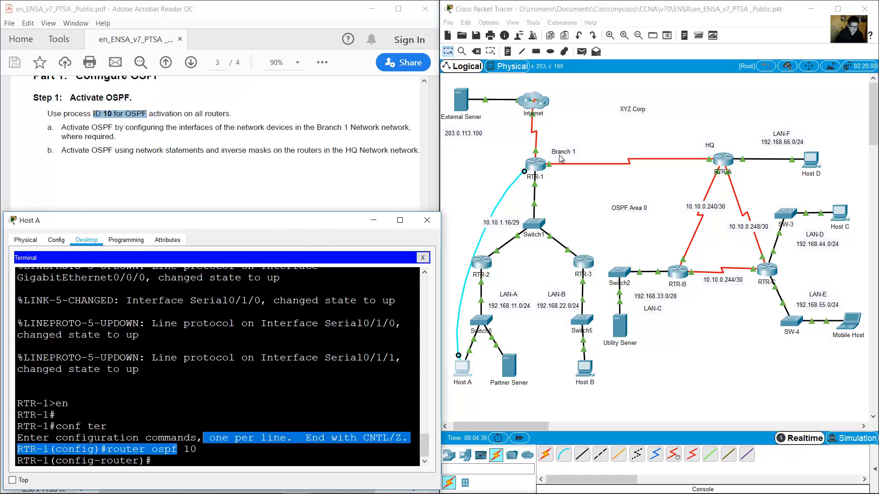
{"action": "left_click", "coordinate": [593, 146]}
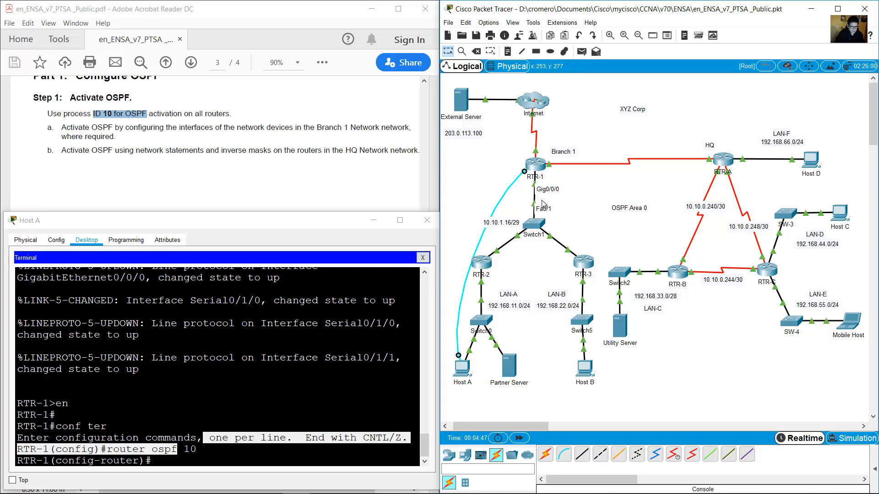
{"action": "left_click", "coordinate": [273, 372]}
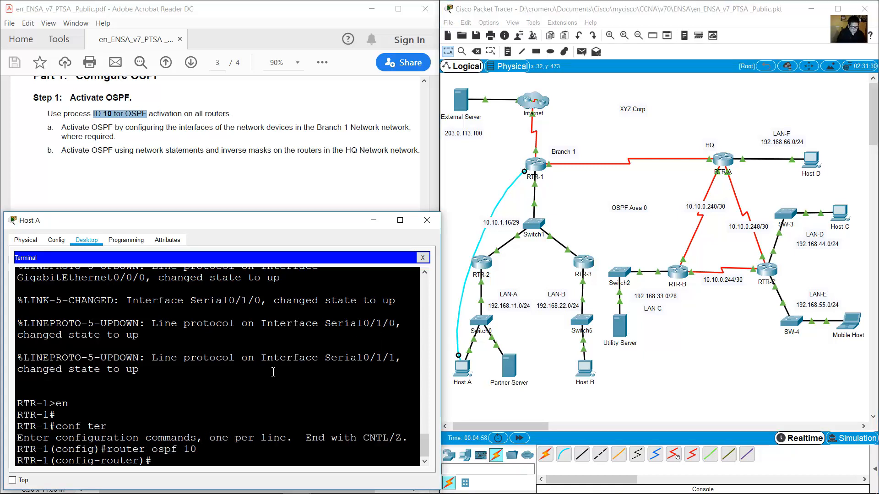
{"action": "type", "text": "exit"}
{"action": "key", "text": "Return"}
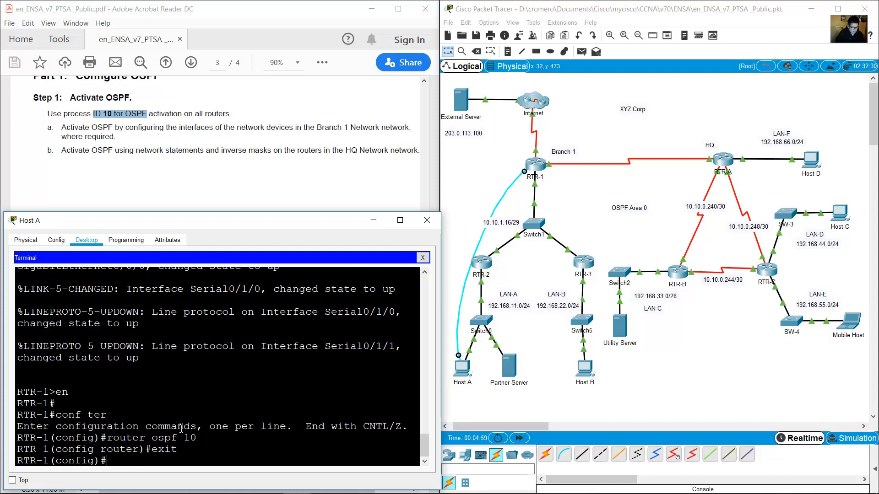
{"action": "left_click_drag", "start_coordinate": [104, 437], "coordinate": [190, 450]}
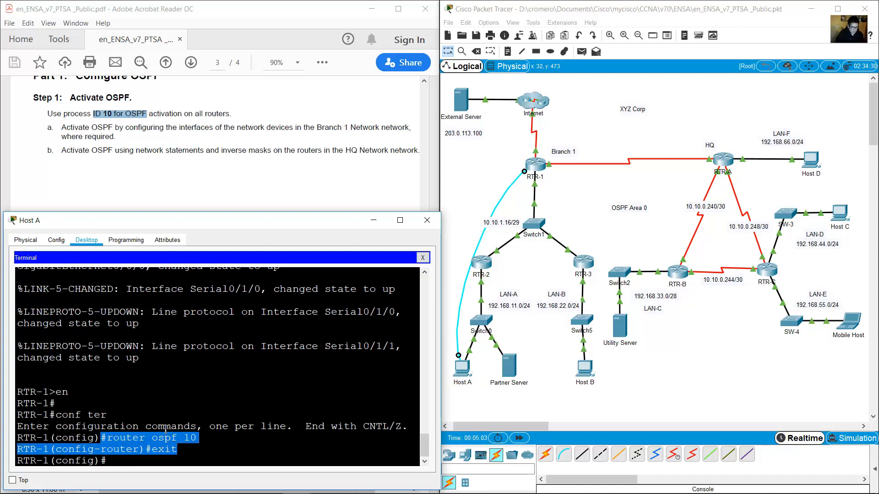
{"action": "left_click", "coordinate": [144, 461]}
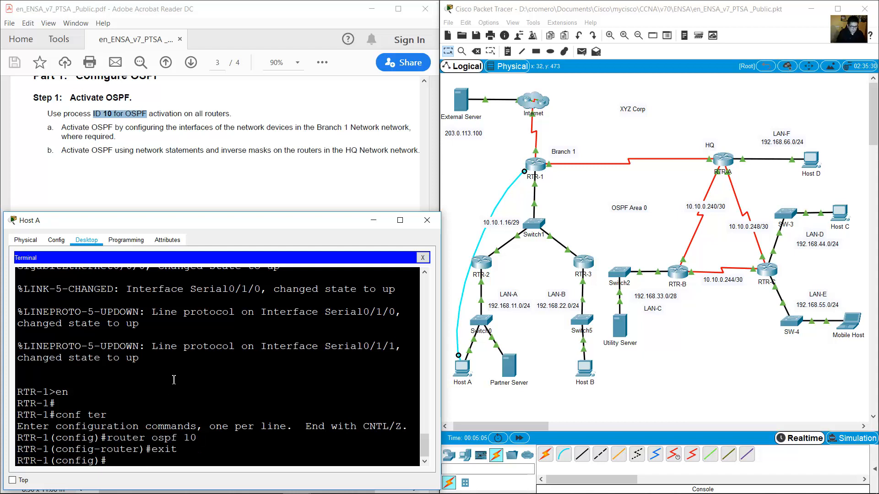
Put RTR-1's interface G0/0/0 into OSPF 10 area 0.
{"action": "type", "text": "int g0/0/0"}
{"action": "key", "text": "Return"}
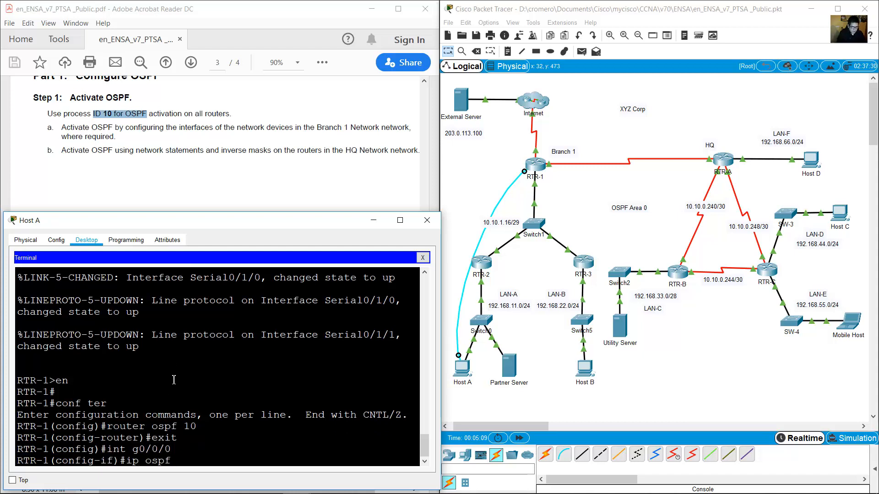
{"action": "type", "text": "ip ospf 10 area 0"}
{"action": "key", "text": "Return"}
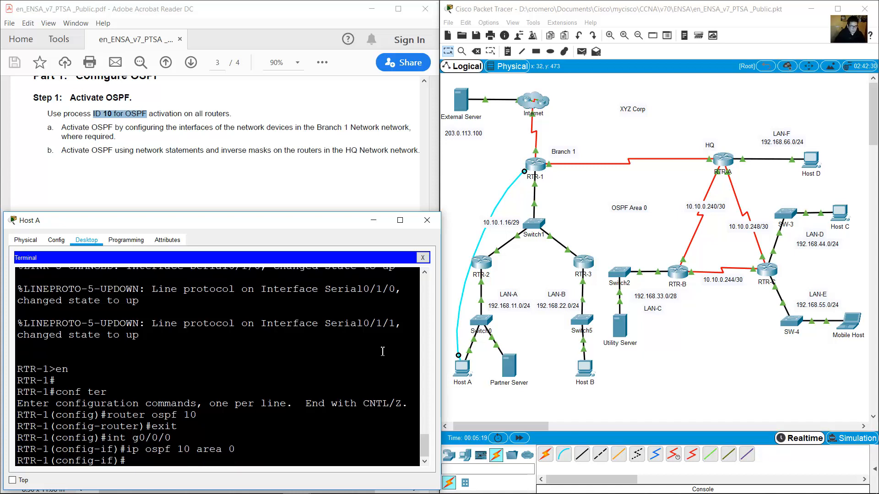
{"action": "left_click", "coordinate": [552, 188]}
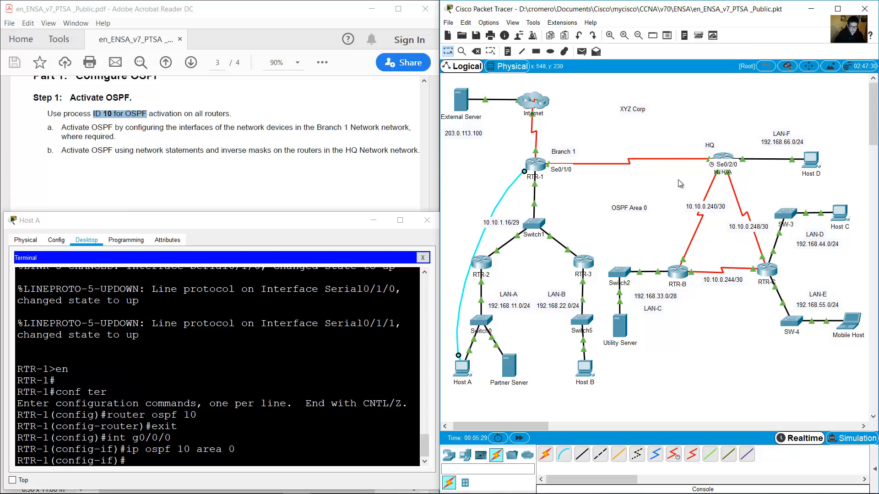
{"action": "left_click_drag", "start_coordinate": [691, 182], "coordinate": [750, 141]}
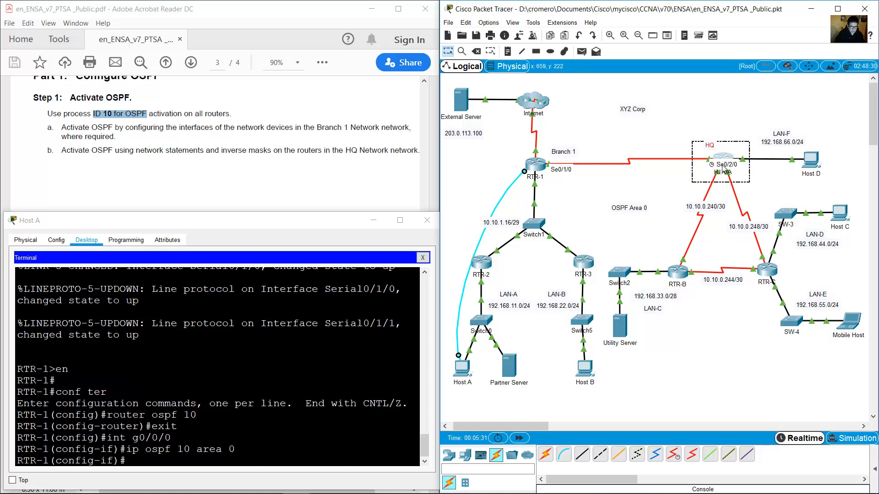
{"action": "left_click", "coordinate": [575, 181]}
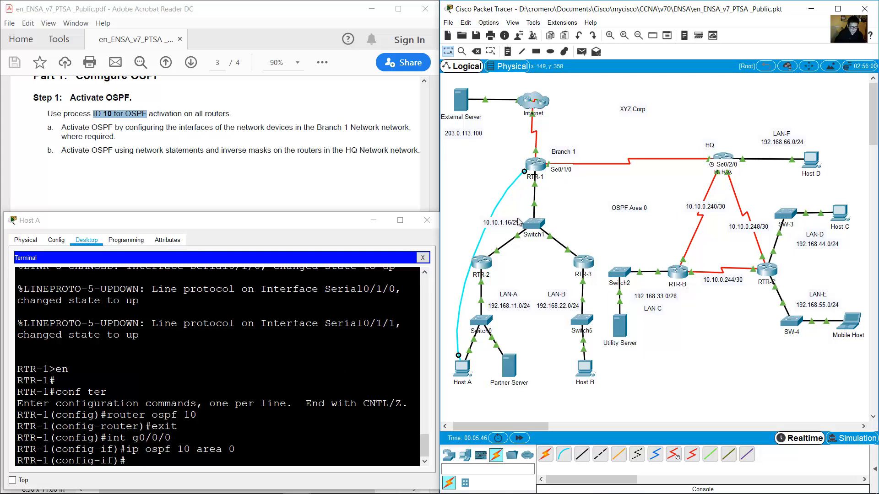
Put RTR-1's interface S0/1/0 into OSPF 10 area 0, then exit interface mode.
{"action": "mouse_move", "coordinate": [548, 187]}
{"action": "left_click", "coordinate": [240, 417]}
{"action": "key", "text": "Up"}
{"action": "key", "text": "Up"}
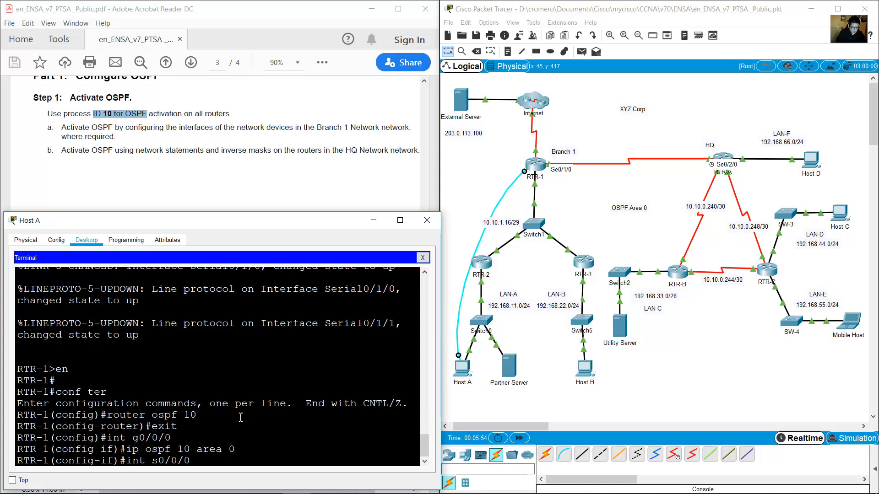
{"action": "key", "text": "Return"}
{"action": "key", "text": "Up"}
{"action": "key", "text": "Up"}
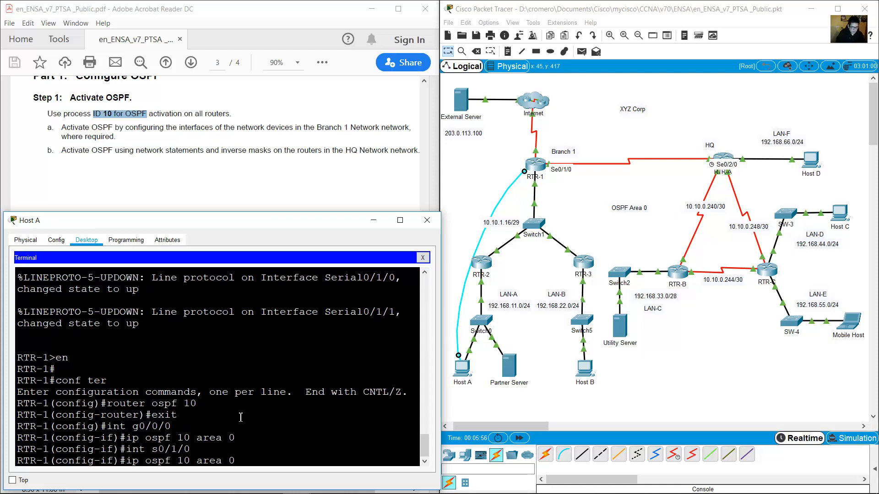
{"action": "key", "text": "Return"}
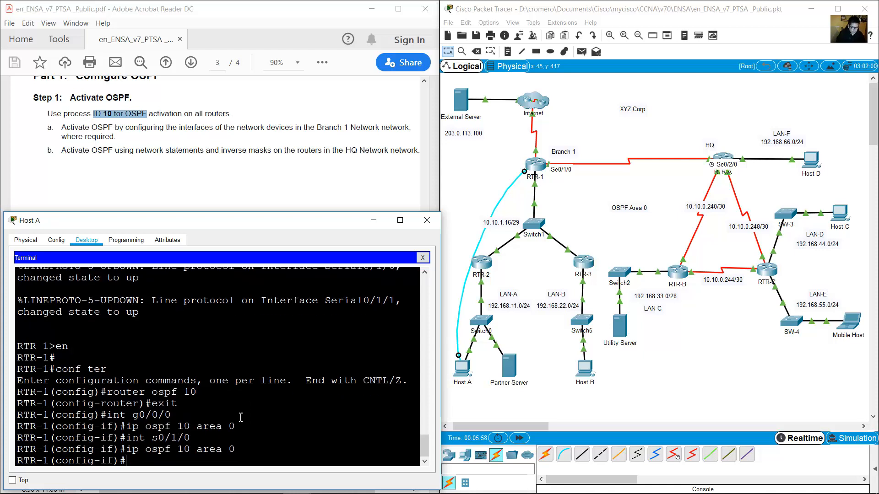
{"action": "left_click", "coordinate": [490, 208]}
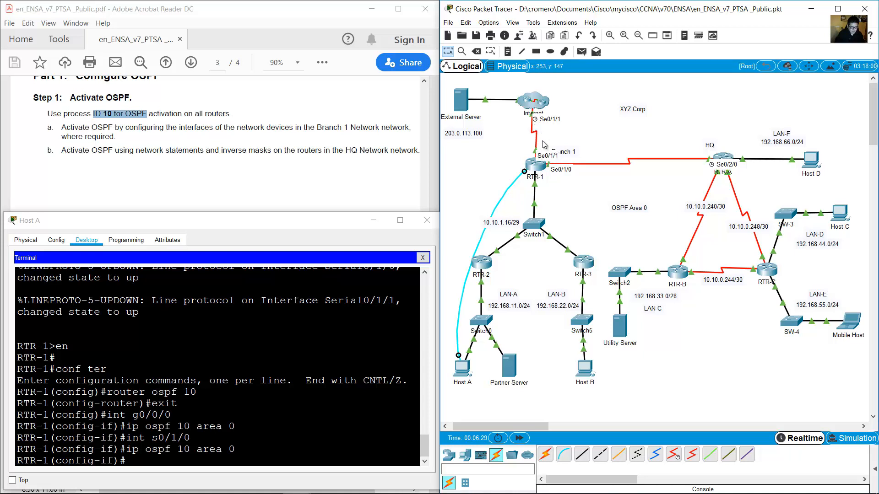
{"action": "left_click", "coordinate": [268, 388]}
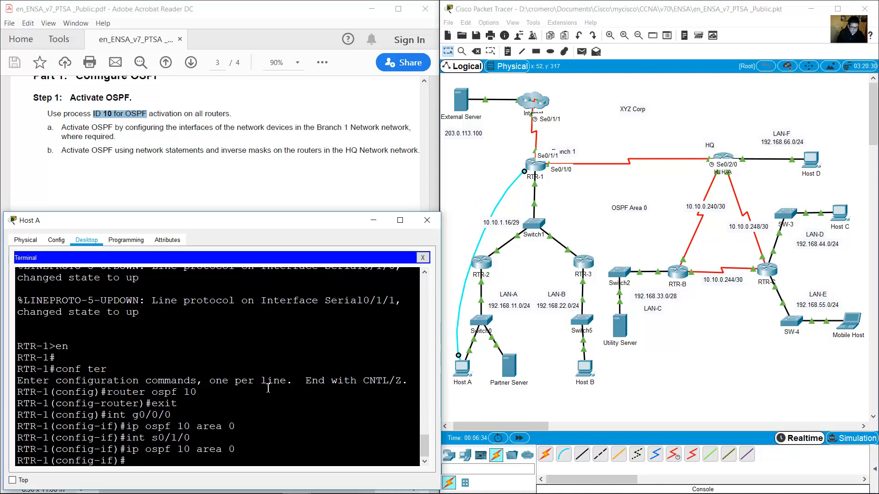
{"action": "type", "text": "exit"}
{"action": "key", "text": "Return"}
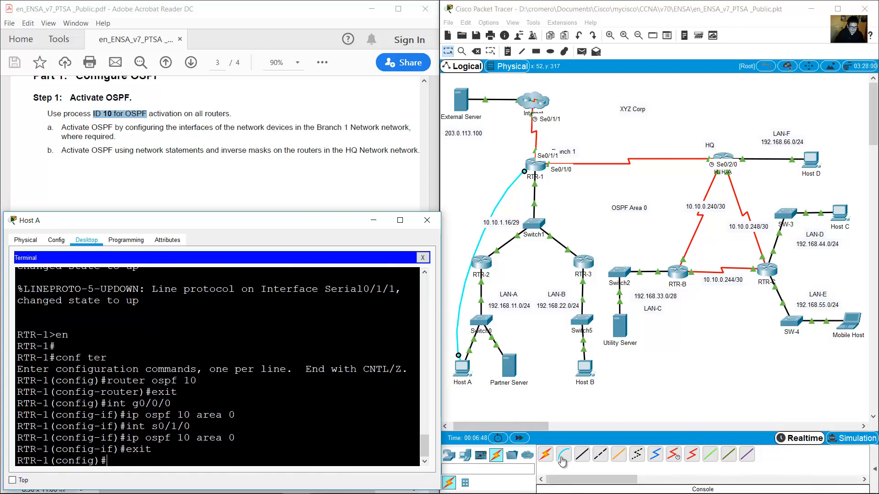
Console-cable Host B's RS 232 port to RTR-2's Console port and open Host B's window.
{"action": "left_click", "coordinate": [563, 458]}
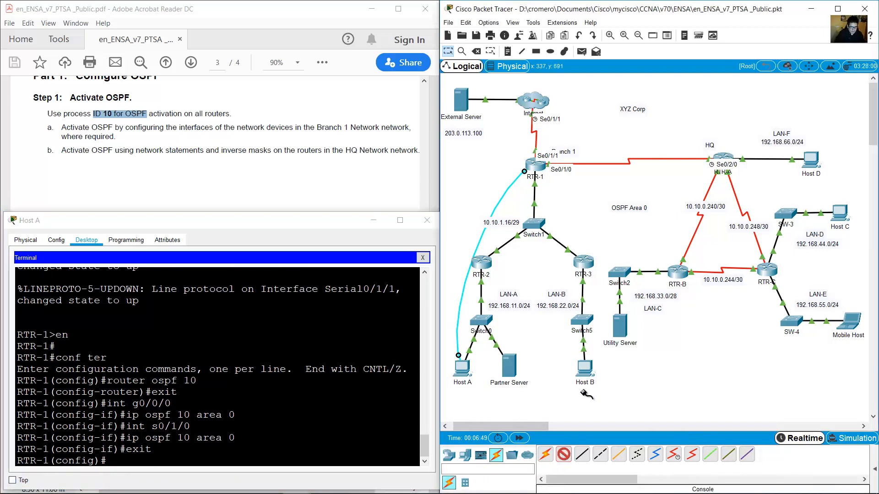
{"action": "left_click", "coordinate": [586, 367]}
{"action": "left_click", "coordinate": [593, 371]}
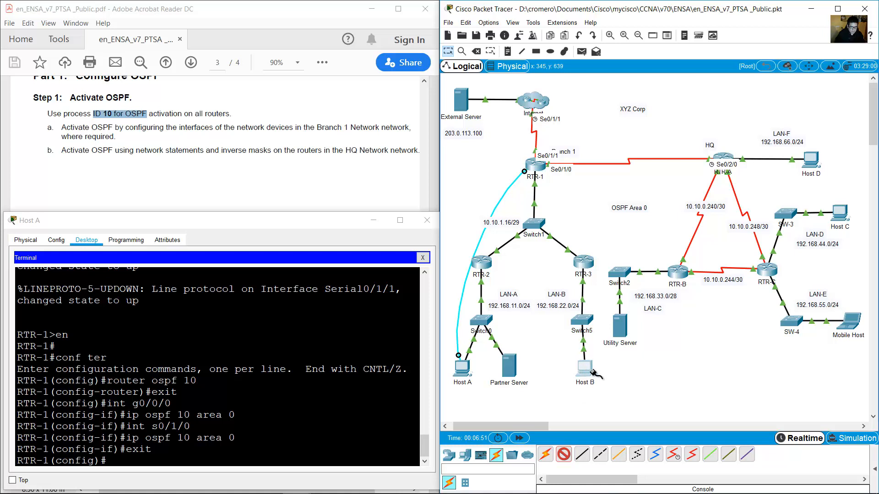
{"action": "left_click", "coordinate": [593, 372]}
{"action": "left_click", "coordinate": [597, 371]}
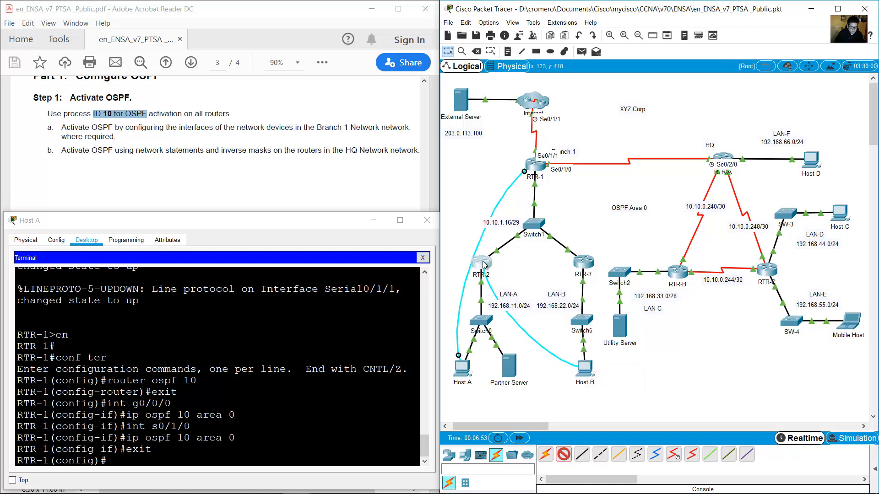
{"action": "left_click", "coordinate": [484, 265]}
{"action": "left_click", "coordinate": [508, 293]}
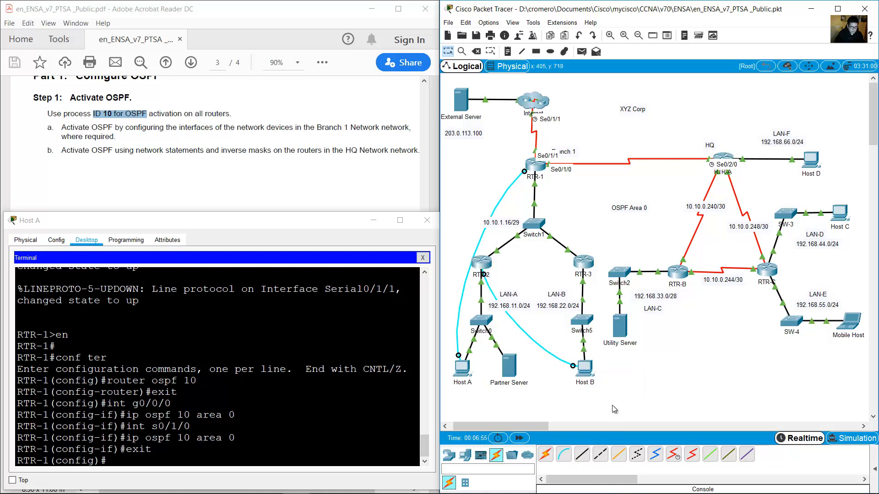
{"action": "left_click", "coordinate": [592, 373]}
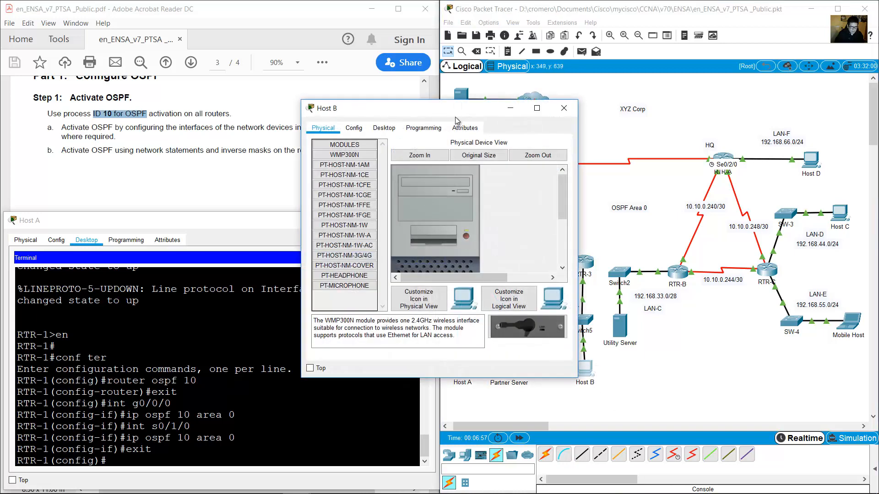
{"action": "left_click_drag", "start_coordinate": [457, 118], "coordinate": [158, 230]}
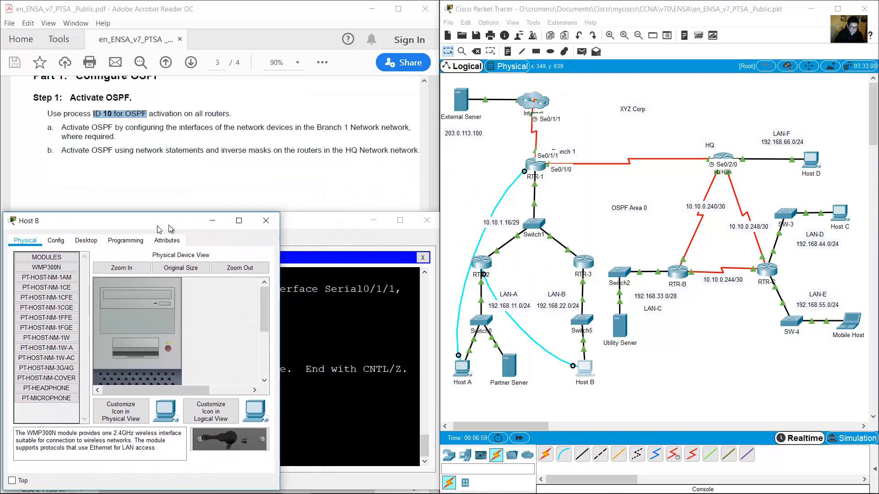
{"action": "left_click_drag", "start_coordinate": [283, 214], "coordinate": [442, 207]}
Open Host B's Terminal and take RTR-2 into privileged and global configuration mode.
{"action": "left_click", "coordinate": [98, 237]}
{"action": "left_click", "coordinate": [197, 270]}
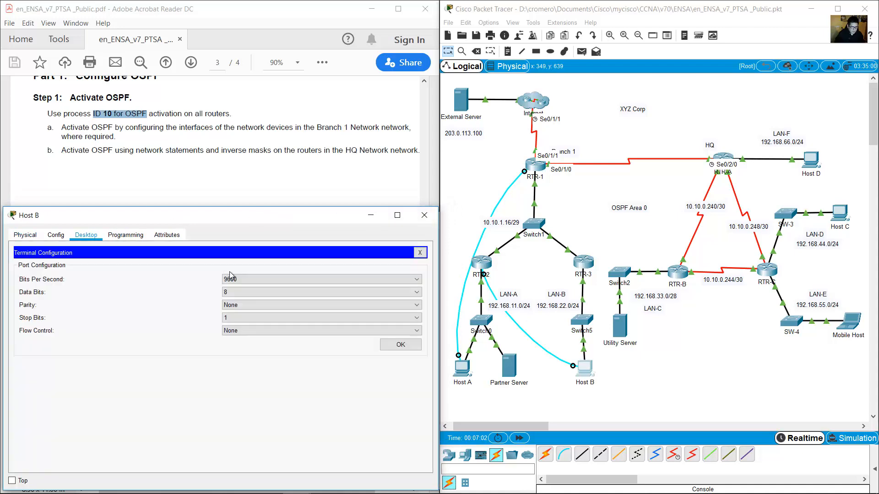
{"action": "left_click", "coordinate": [394, 346]}
{"action": "key", "text": "Return"}
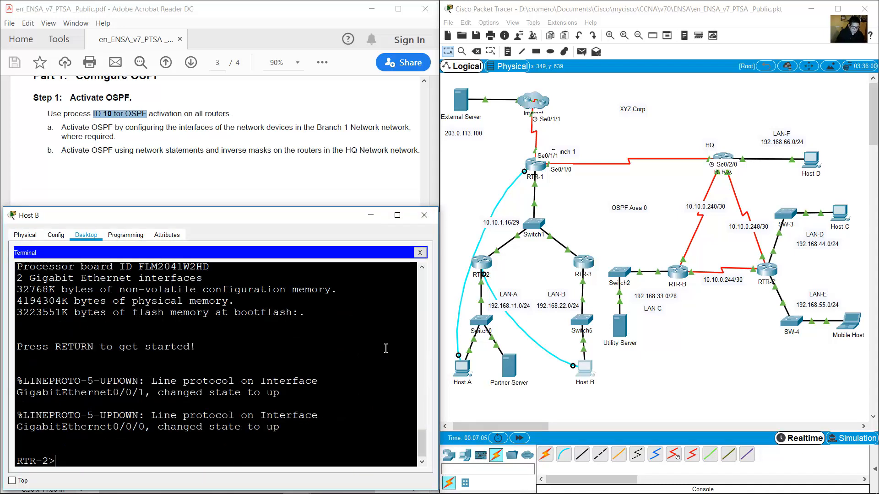
{"action": "type", "text": "en"}
{"action": "key", "text": "Return"}
{"action": "type", "text": "conf term"}
{"action": "key", "text": "Return"}
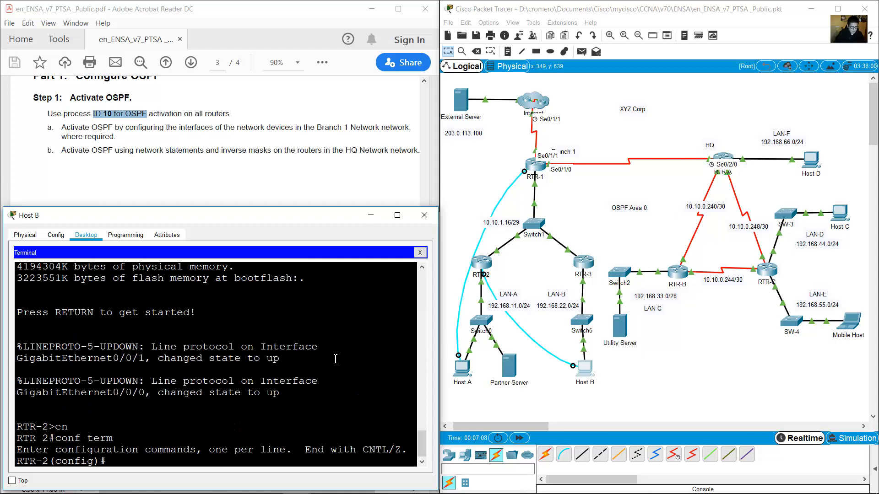
Start OSPF process 10 on RTR-2, exit, and list its interfaces with do show ip int brief.
{"action": "type", "text": "router ospf 10"}
{"action": "key", "text": "Return"}
{"action": "type", "text": "ex"}
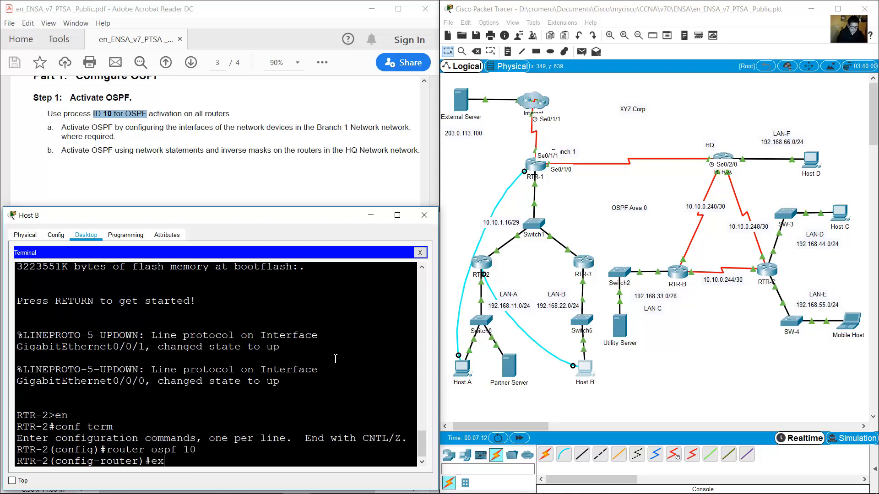
{"action": "type", "text": "it"}
{"action": "key", "text": "Return"}
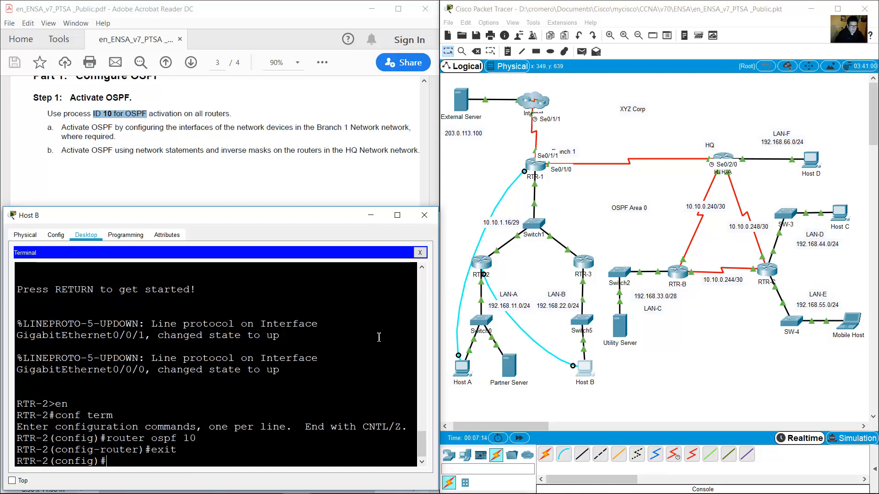
{"action": "left_click", "coordinate": [513, 265]}
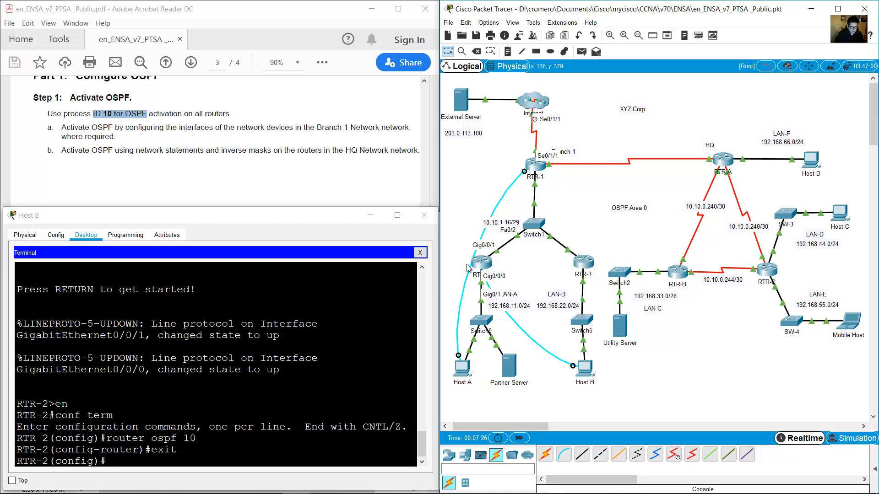
{"action": "left_click", "coordinate": [234, 458]}
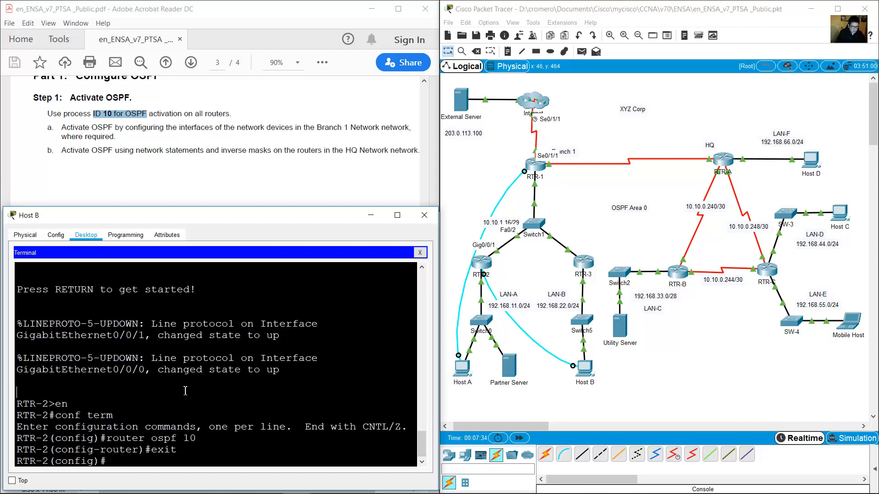
{"action": "type", "text": "do how"}
{"action": "type", "text": "ow "}
{"action": "type", "text": "ip int brie"}
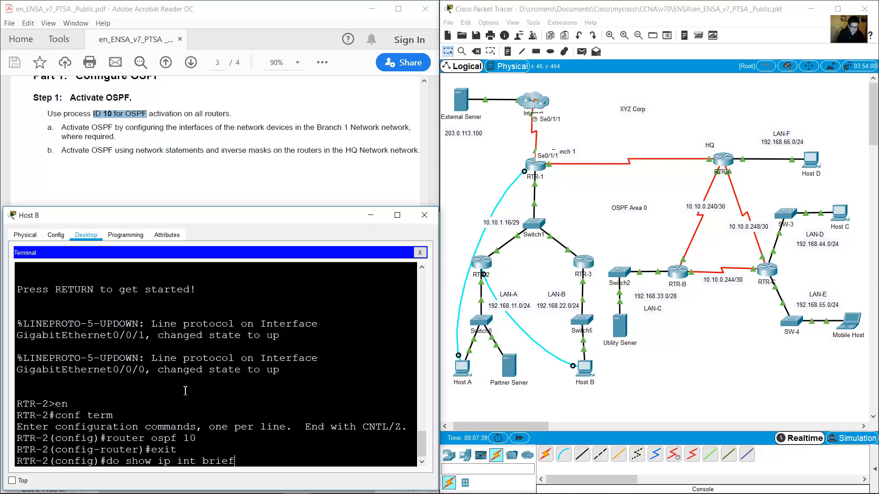
{"action": "type", "text": "f"}
{"action": "key", "text": "Return"}
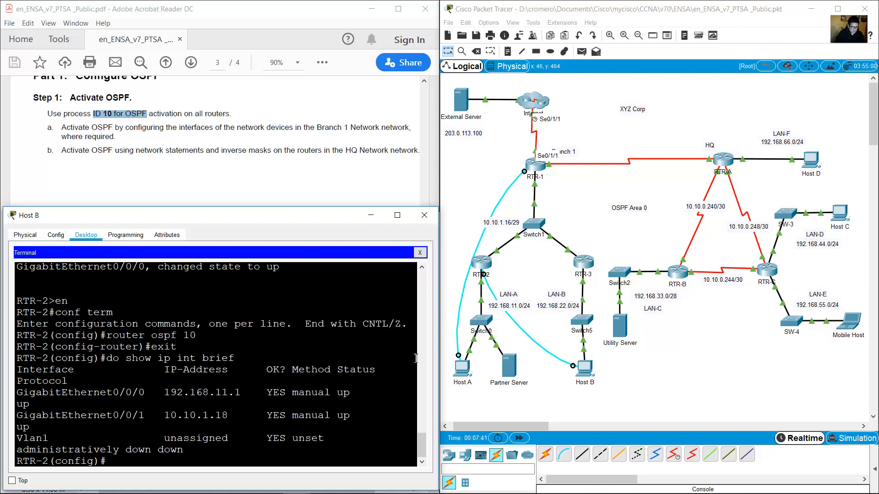
Check RTR-2's interface table to confirm GigabitEthernet0/0/0 and 0/0/1 are up.
{"action": "left_click_drag", "start_coordinate": [439, 355], "coordinate": [577, 348]}
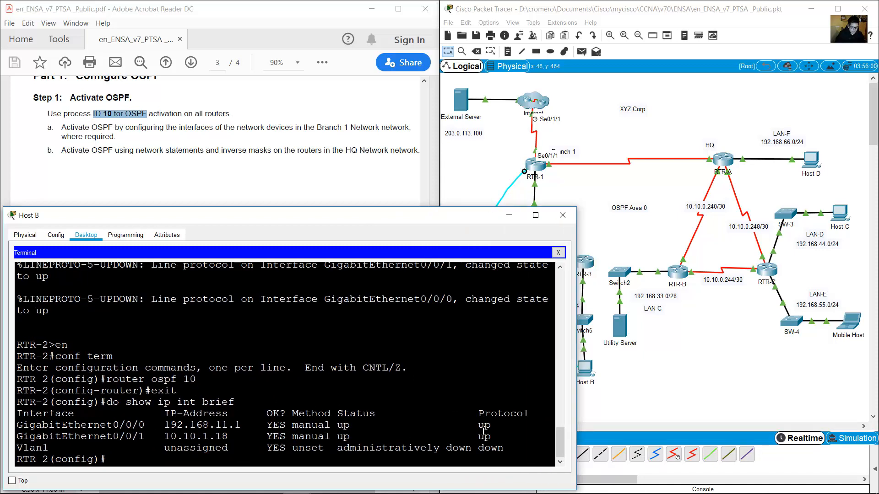
{"action": "left_click_drag", "start_coordinate": [499, 436], "coordinate": [13, 425]}
{"action": "left_click", "coordinate": [372, 421]}
{"action": "left_click_drag", "start_coordinate": [338, 425], "coordinate": [518, 424]}
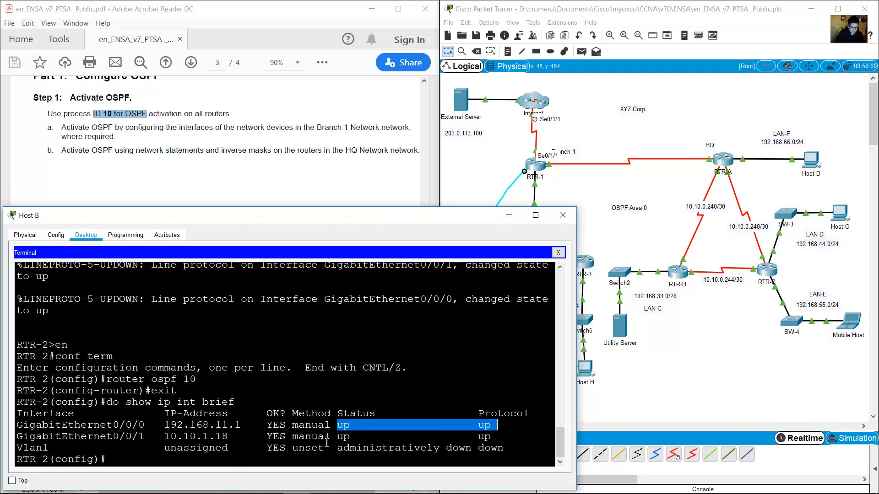
{"action": "left_click_drag", "start_coordinate": [332, 438], "coordinate": [492, 437]}
{"action": "left_click", "coordinate": [100, 438]}
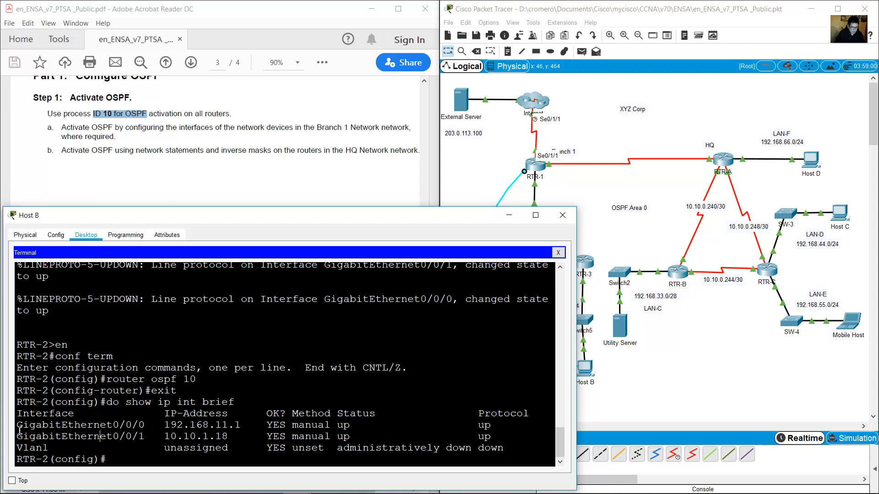
{"action": "left_click_drag", "start_coordinate": [19, 426], "coordinate": [134, 424]}
{"action": "left_click_drag", "start_coordinate": [19, 436], "coordinate": [153, 436]}
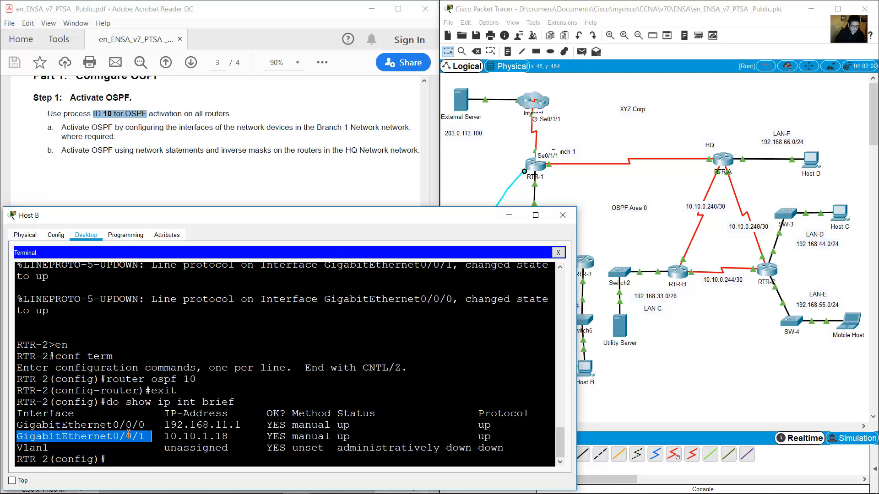
{"action": "left_click", "coordinate": [170, 441]}
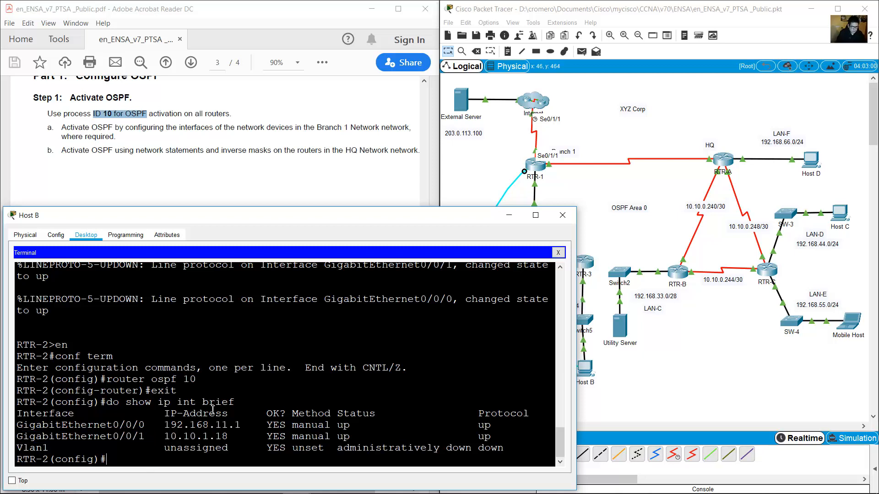
Put RTR-2's G0/0/0 and G0/0/1 into OSPF 10 area 0, then exit to global configuration.
{"action": "type", "text": "int g0/0/0"}
{"action": "key", "text": "Return"}
{"action": "type", "text": "ip osp"}
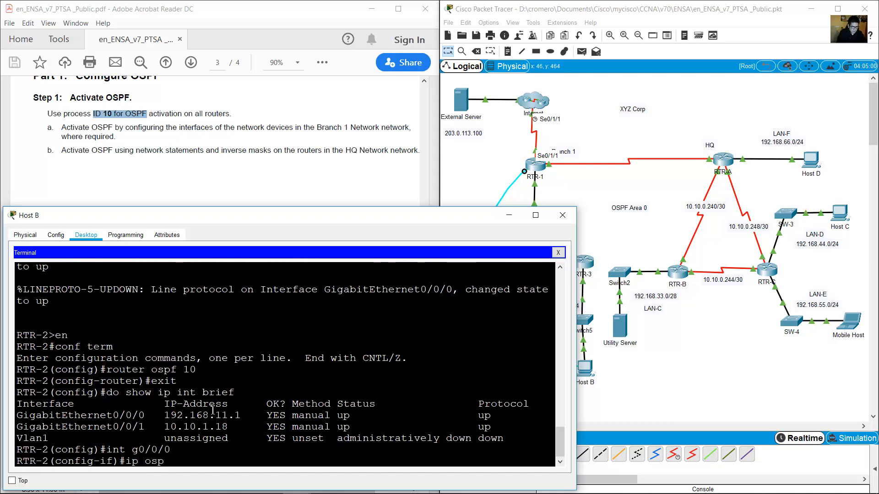
{"action": "type", "text": "f 10 area 0"}
{"action": "key", "text": "Return"}
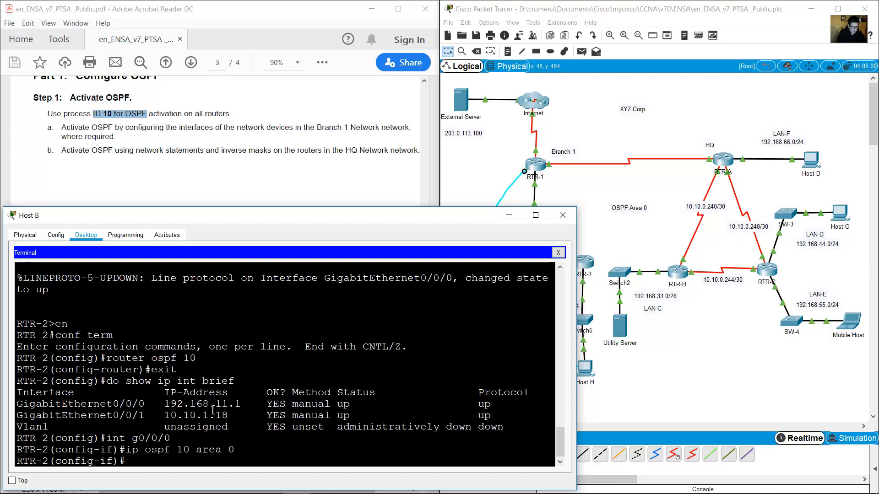
{"action": "type", "text": "int g0/0/1"}
{"action": "key", "text": "Return"}
{"action": "key", "text": "Up"}
{"action": "key", "text": "Up"}
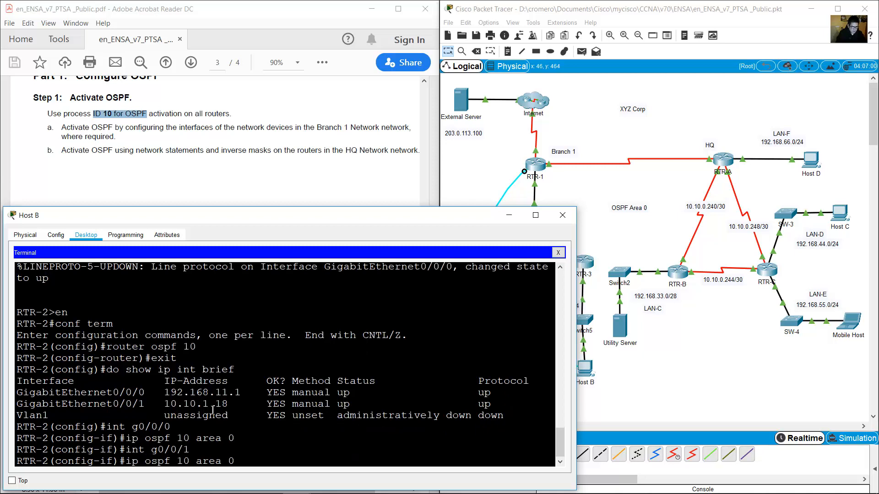
{"action": "key", "text": "Return"}
{"action": "type", "text": "exit"}
{"action": "key", "text": "Return"}
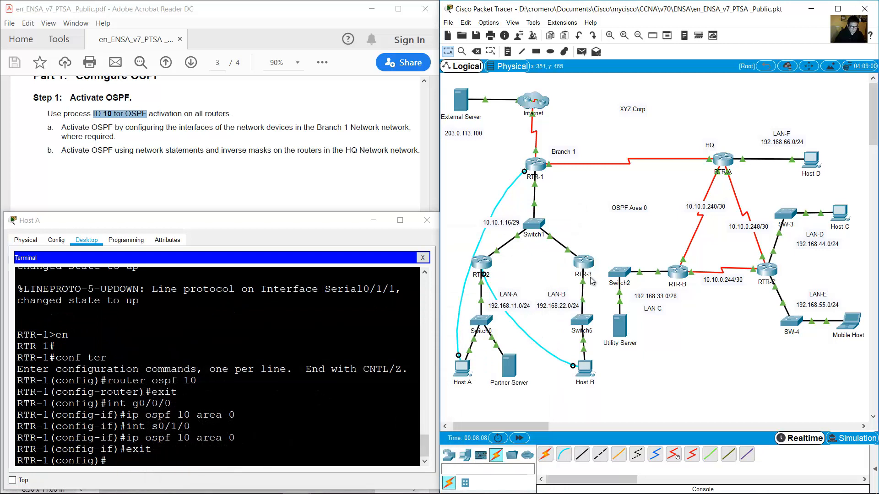
Move Host B's console cable to RTR-3's Console port.
{"action": "left_click_drag", "start_coordinate": [598, 293], "coordinate": [580, 222]}
{"action": "left_click", "coordinate": [584, 265]}
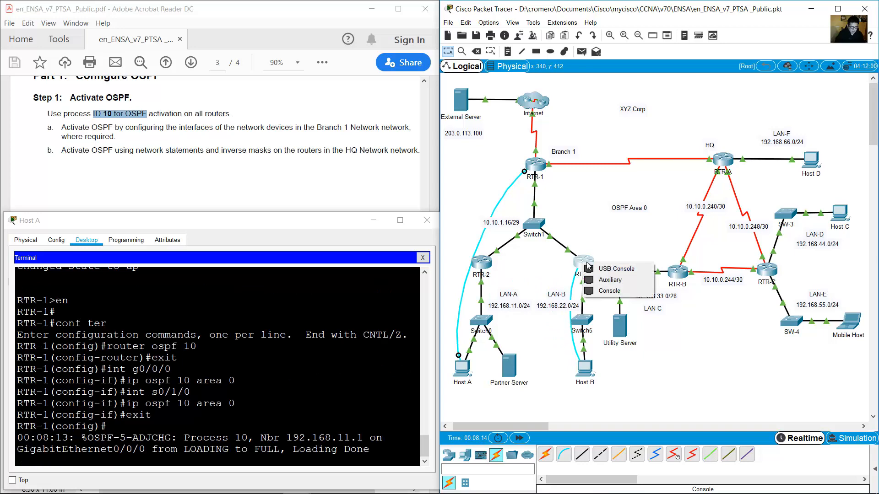
{"action": "left_click", "coordinate": [616, 290]}
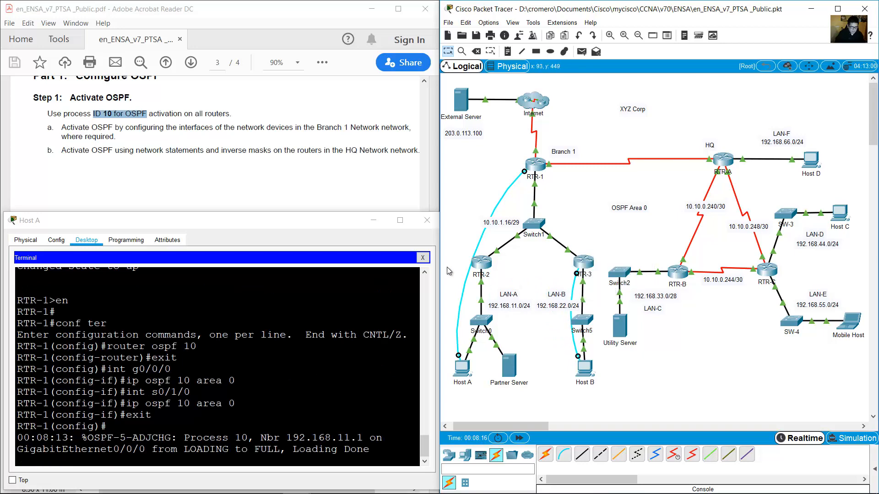
Start a new Host B terminal session and enter RTR-3's global configuration with en and conf term.
{"action": "left_click", "coordinate": [588, 366]}
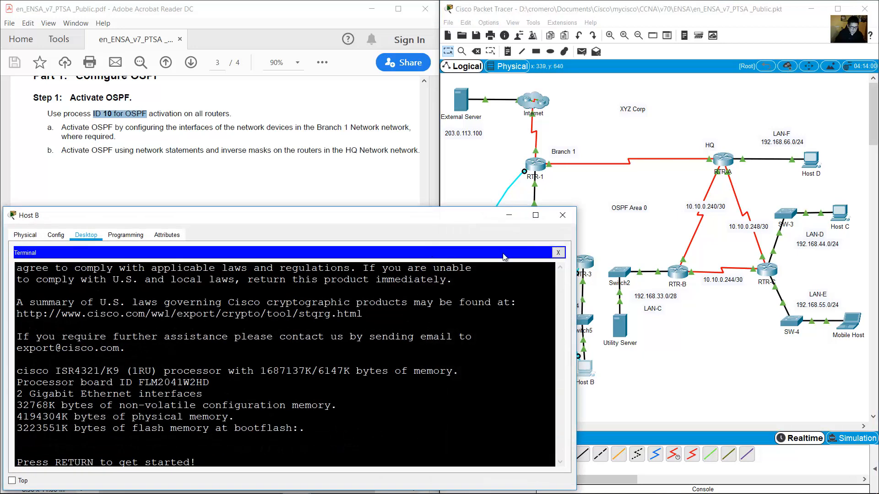
{"action": "left_click", "coordinate": [558, 252]}
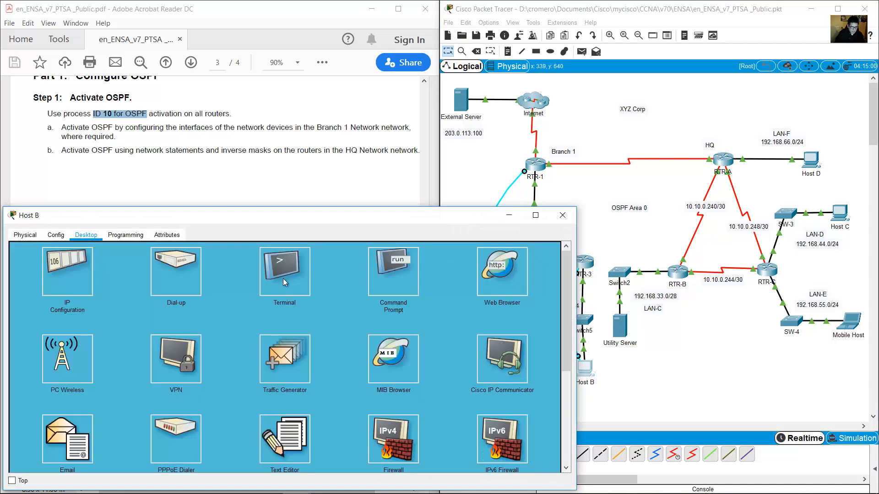
{"action": "left_click", "coordinate": [283, 278]}
{"action": "left_click", "coordinate": [534, 344]}
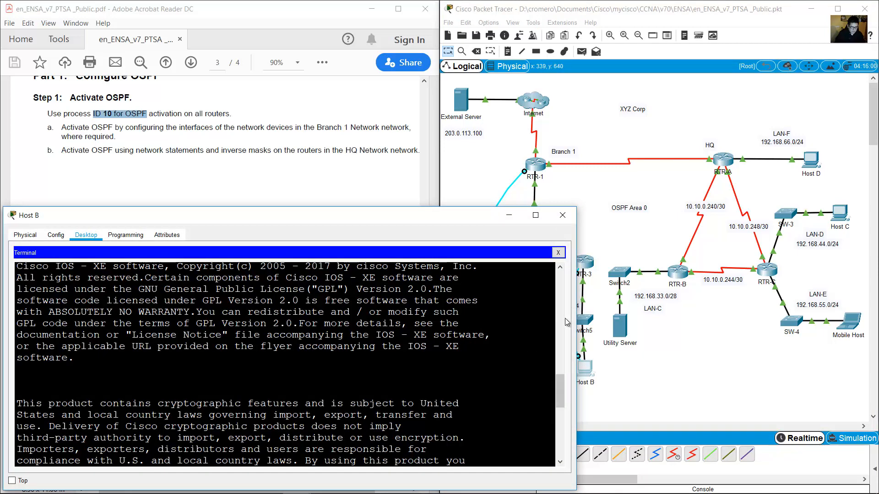
{"action": "left_click_drag", "start_coordinate": [578, 321], "coordinate": [457, 321]}
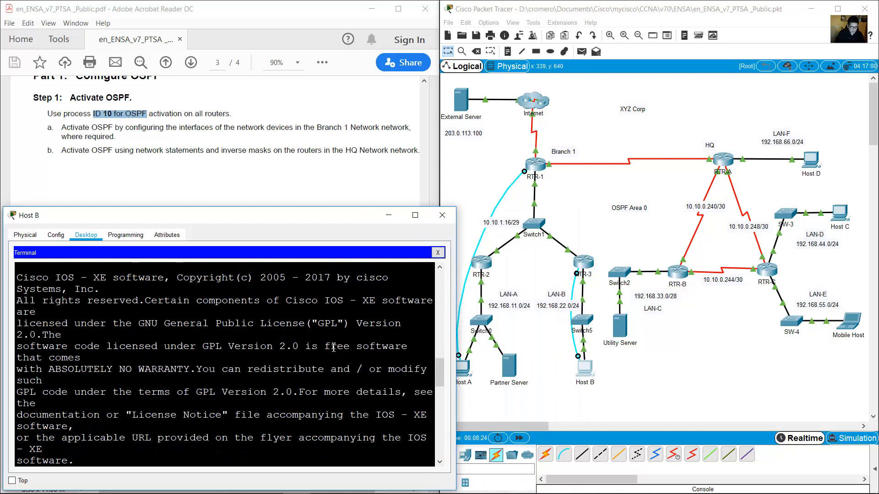
{"action": "key", "text": "Return"}
{"action": "type", "text": "en"}
{"action": "key", "text": "Return"}
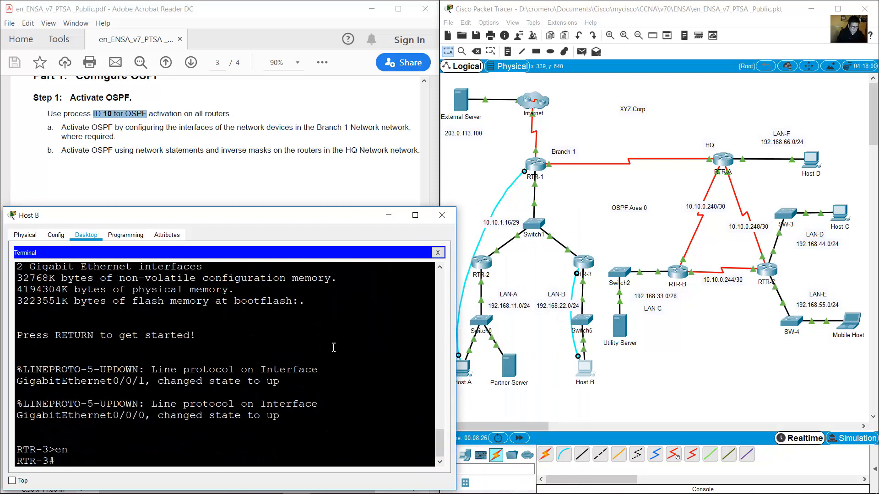
{"action": "type", "text": "conf "}
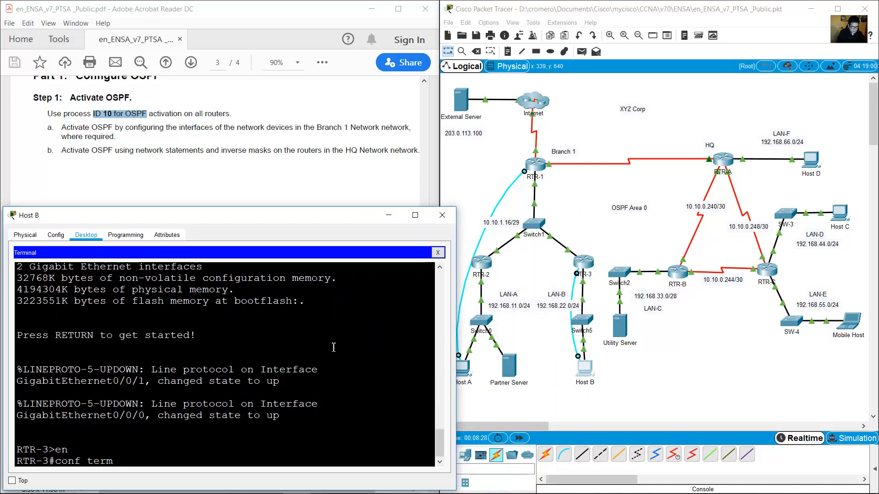
{"action": "type", "text": "term"}
{"action": "key", "text": "Return"}
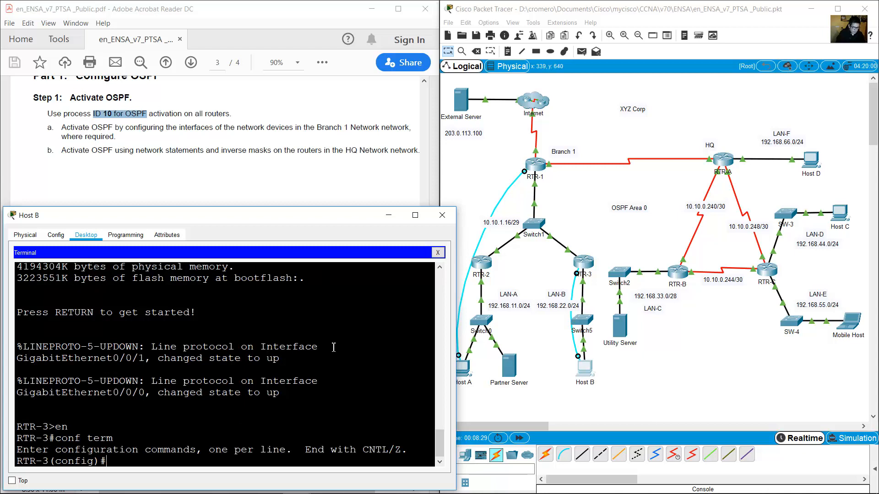
Start OSPF process 10 on RTR-3 and leave router configuration mode.
{"action": "left_click_drag", "start_coordinate": [459, 342], "coordinate": [536, 339]}
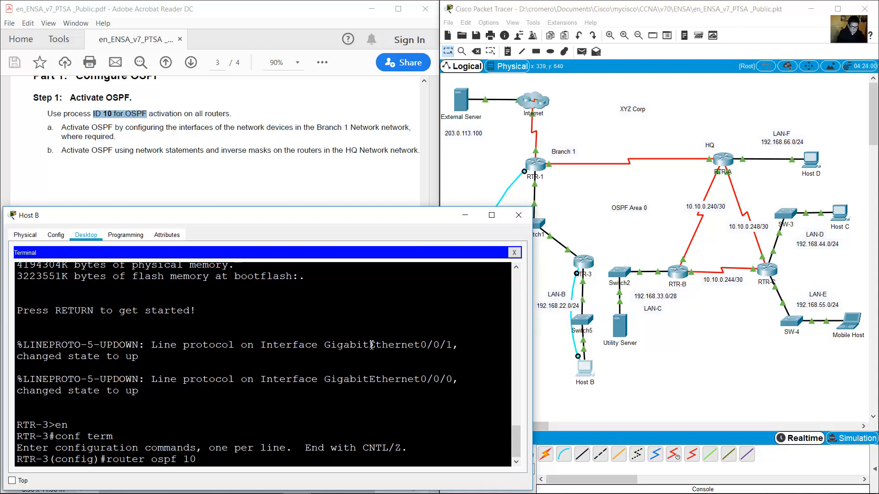
{"action": "key", "text": "Return"}
{"action": "type", "text": "exit"}
{"action": "key", "text": "Return"}
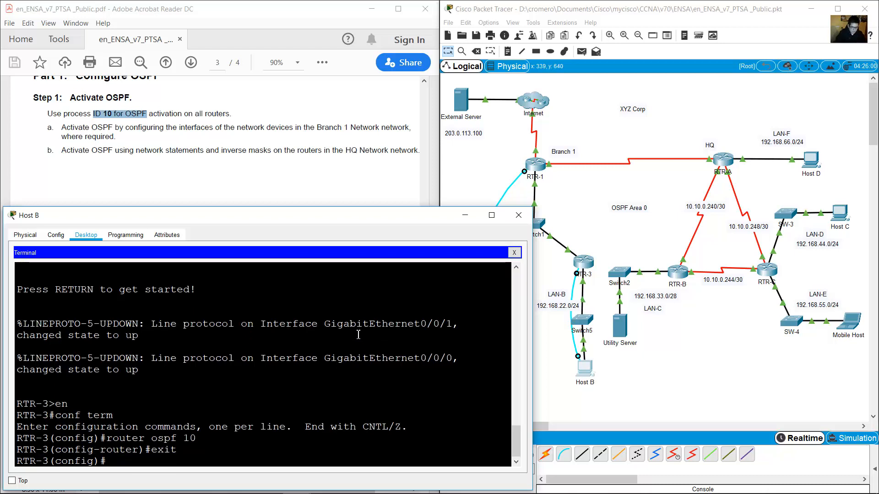
List RTR-3's interfaces with do show ip int brief and compare them with the topology.
{"action": "type", "text": "do sh"}
{"action": "type", "text": "ow ip int br"}
{"action": "key", "text": "BackSpace"}
{"action": "type", "text": "int brief"}
{"action": "key", "text": "Return"}
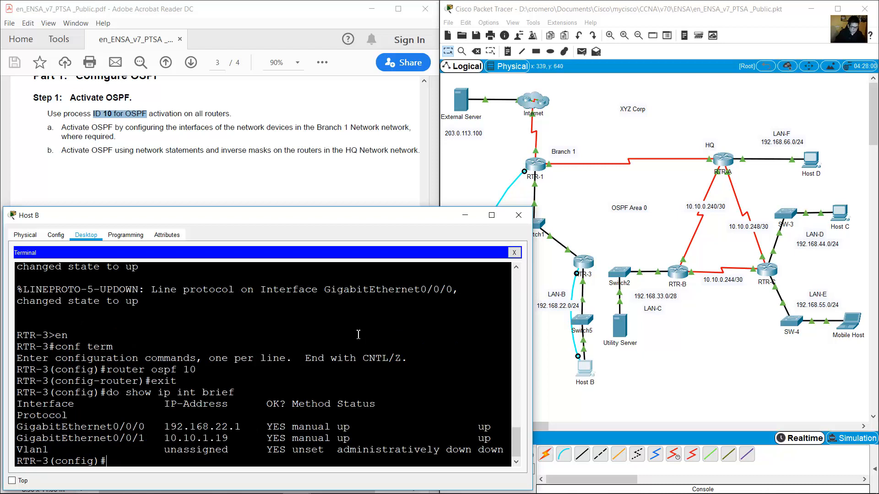
{"action": "left_click_drag", "start_coordinate": [31, 431], "coordinate": [493, 439]}
{"action": "left_click", "coordinate": [597, 250]}
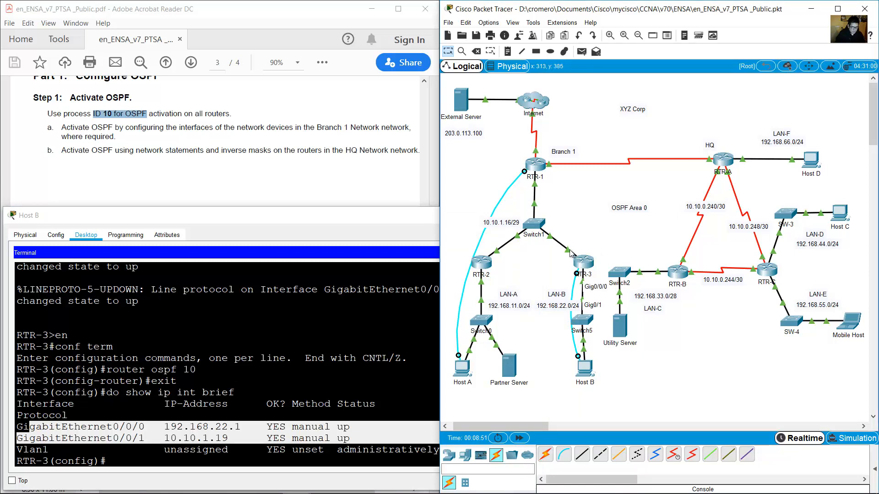
{"action": "left_click", "coordinate": [324, 366]}
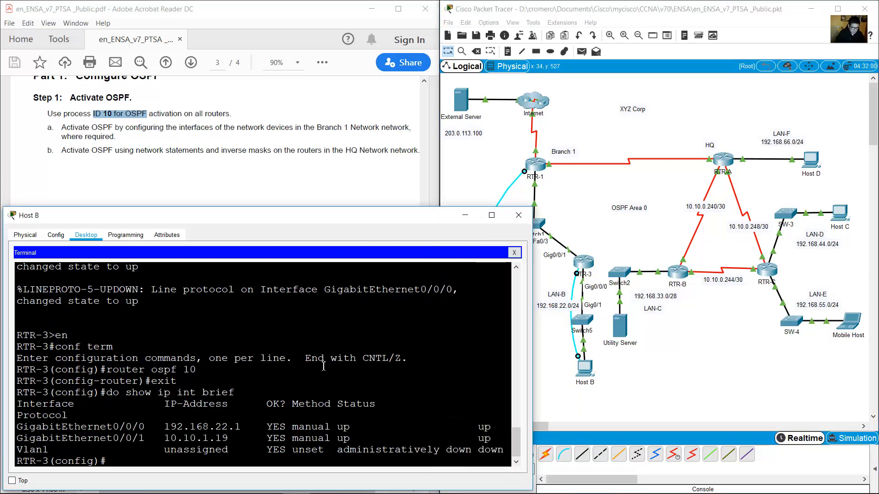
Put RTR-3's G0/0/0 and G0/0/1 into OSPF 10 area 0, then exit.
{"action": "type", "text": "in t0"}
{"action": "type", "text": " g0"}
{"action": "type", "text": "/0/0"}
{"action": "key", "text": "Return"}
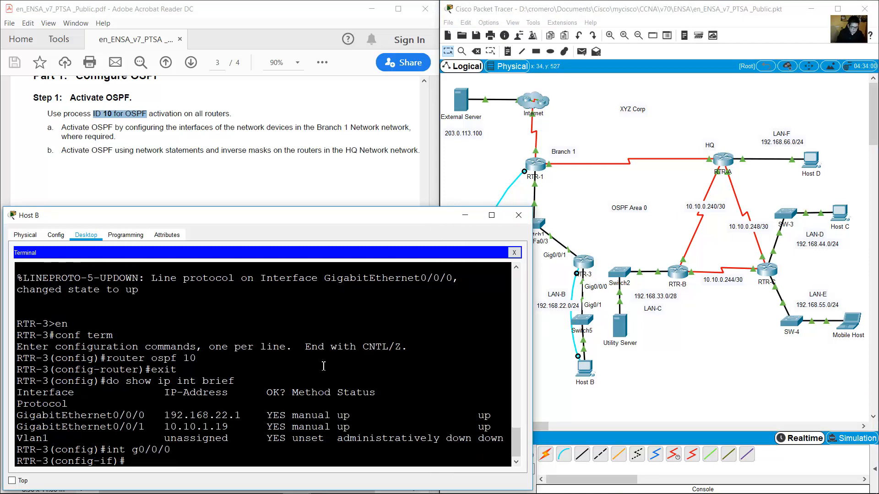
{"action": "type", "text": "ip ospf 10 area 0"}
{"action": "key", "text": "Return"}
{"action": "key", "text": "Up"}
{"action": "key", "text": "Up"}
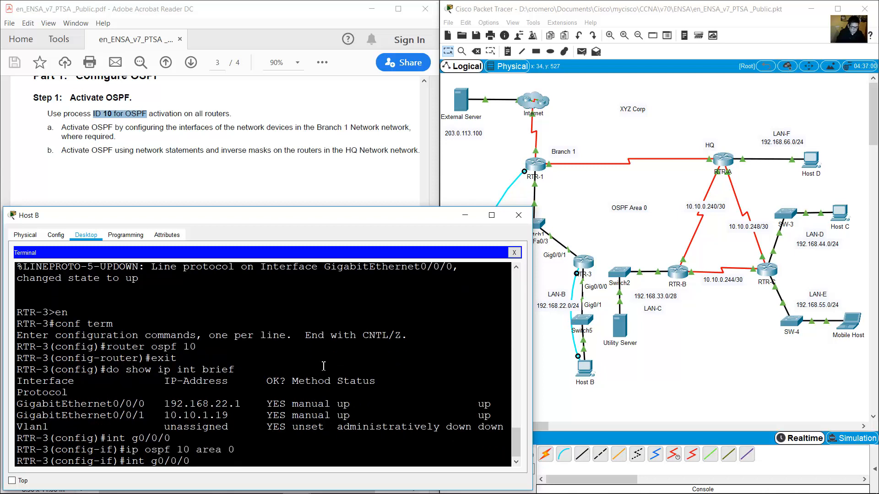
{"action": "key", "text": "Return"}
{"action": "type", "text": "ip ospf 10 area 0"}
{"action": "key", "text": "Return"}
{"action": "type", "text": "e"}
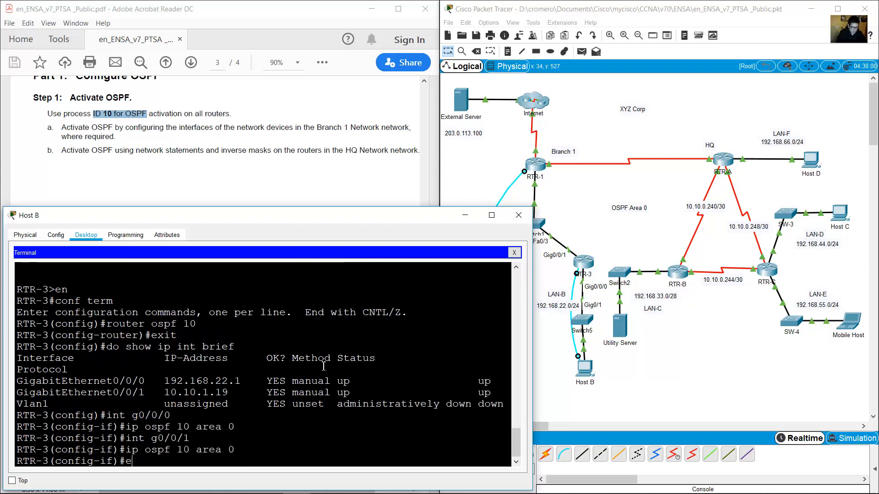
{"action": "type", "text": "xit"}
{"action": "key", "text": "Return"}
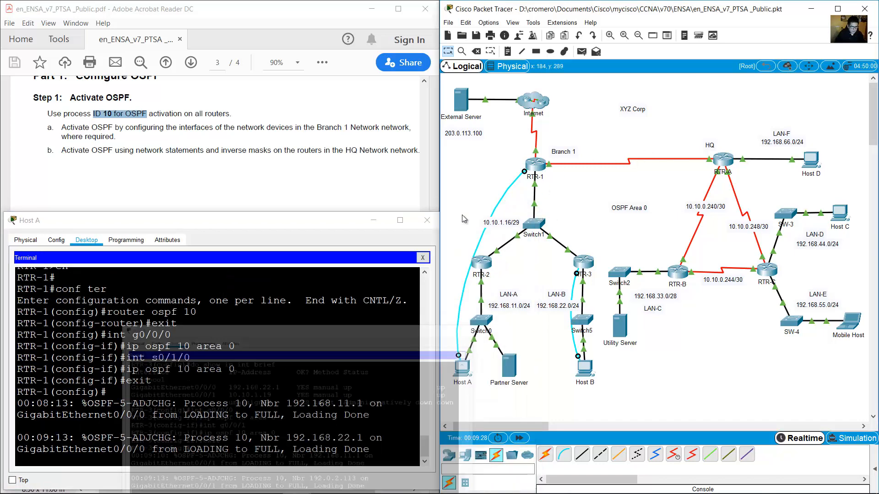
Review the HQ network statement instruction and locate routers RTR-A, RTR-B and RTR-C.
{"action": "left_click", "coordinate": [290, 192]}
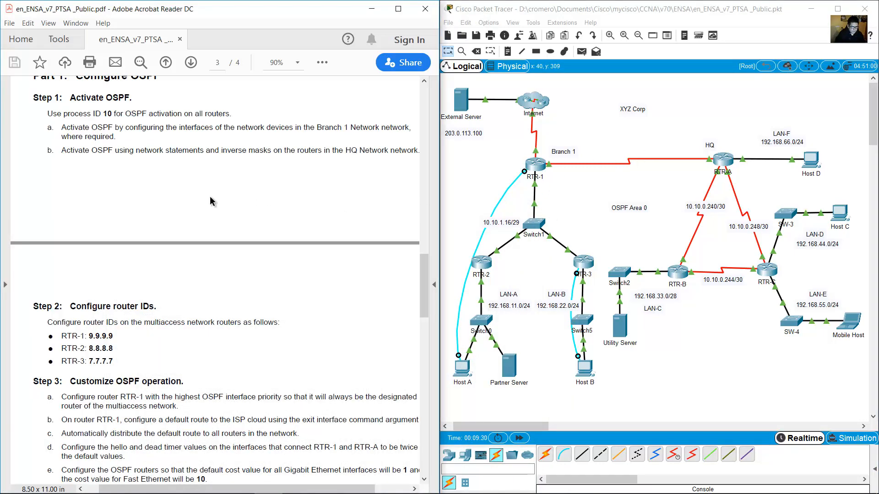
{"action": "left_click_drag", "start_coordinate": [63, 151], "coordinate": [389, 149]}
{"action": "left_click", "coordinate": [721, 124]}
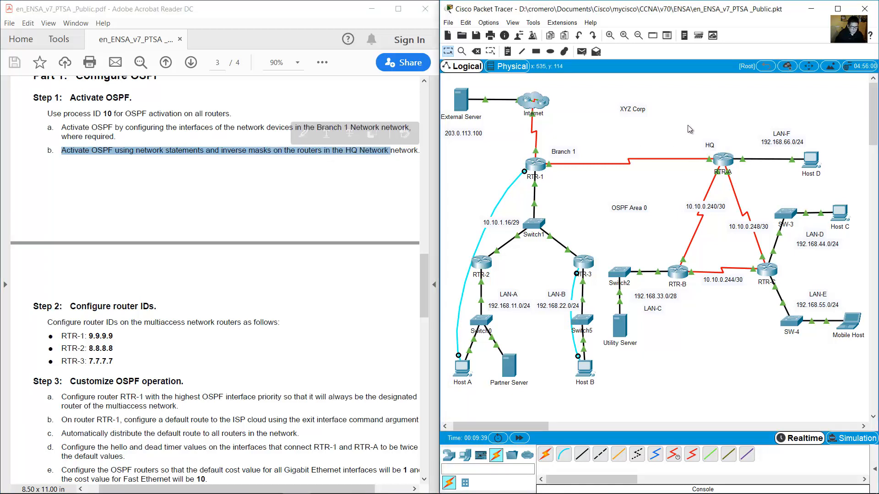
{"action": "left_click", "coordinate": [705, 144]}
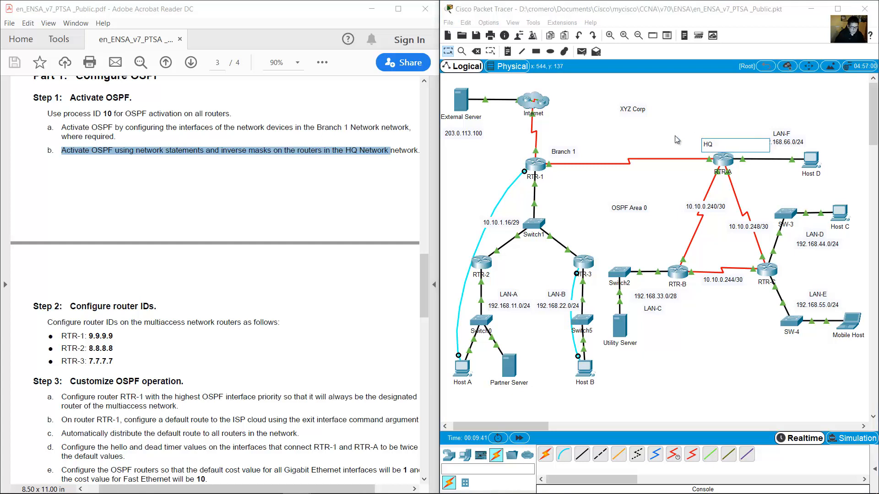
{"action": "left_click_drag", "start_coordinate": [668, 131], "coordinate": [773, 301]}
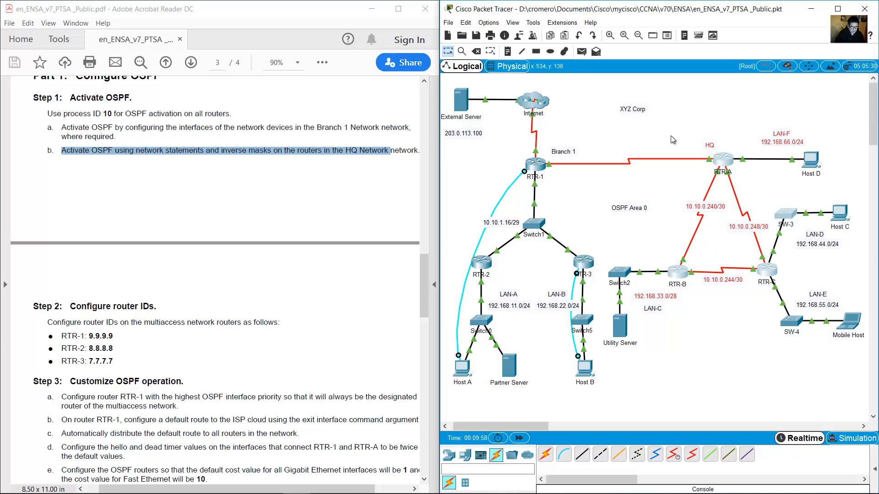
{"action": "left_click", "coordinate": [671, 136]}
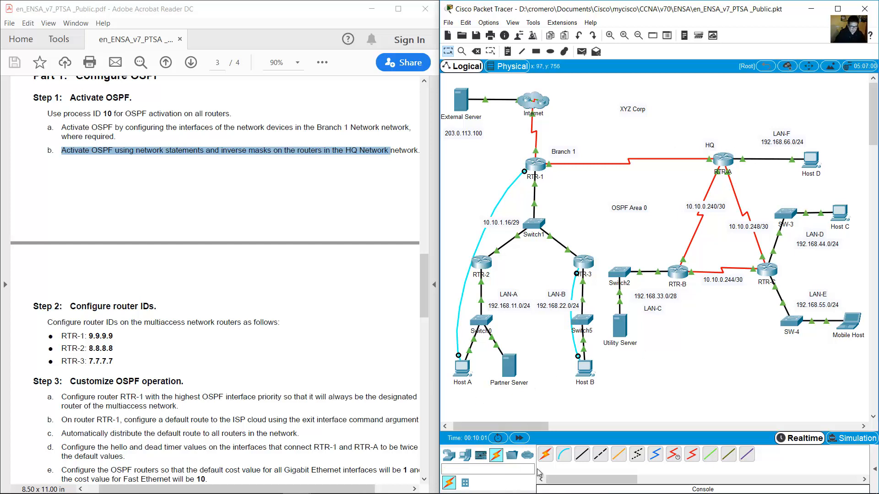
Connect a console cable from Host C's RS 232 port to RTR-A's Console port.
{"action": "left_click", "coordinate": [564, 455]}
{"action": "left_click", "coordinate": [840, 214]}
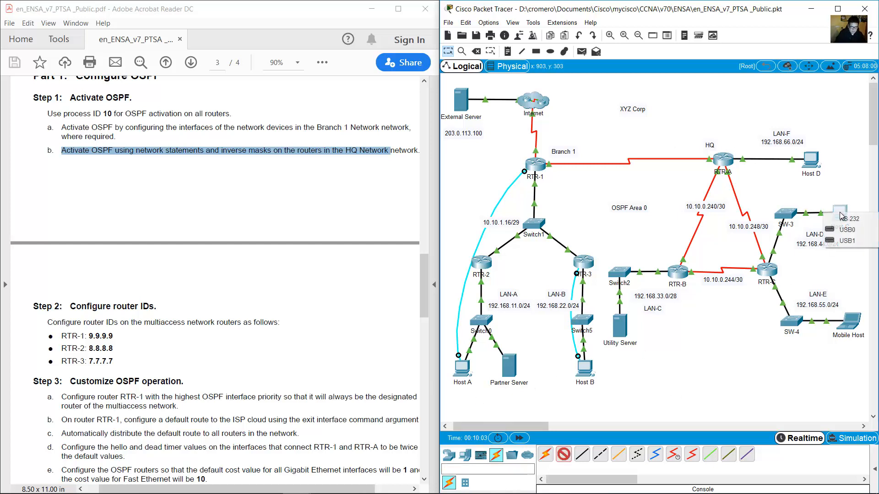
{"action": "left_click", "coordinate": [850, 219]}
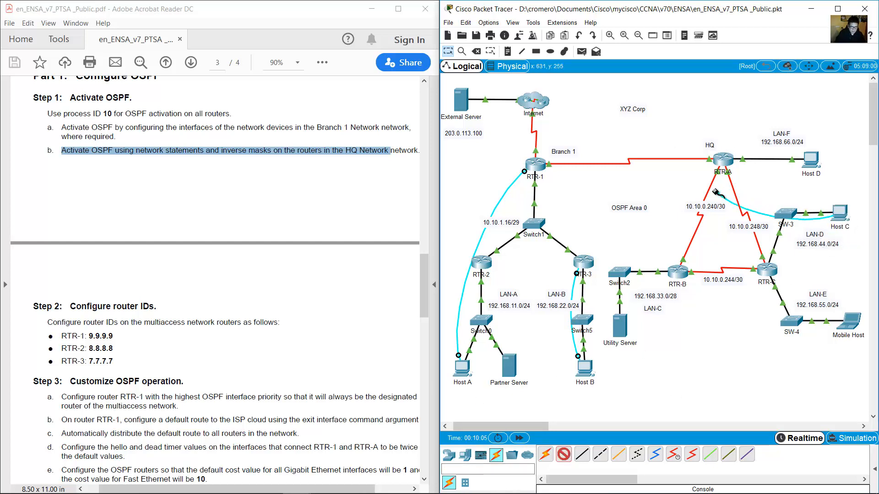
{"action": "left_click", "coordinate": [724, 161]}
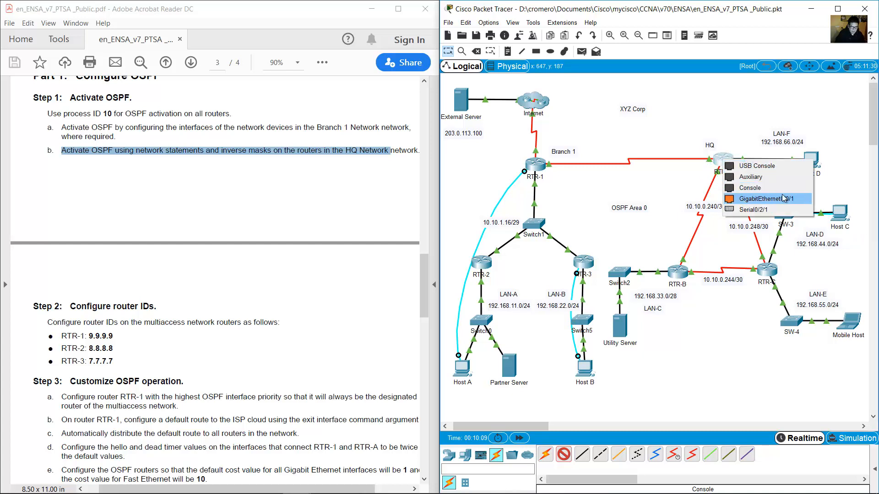
{"action": "left_click", "coordinate": [767, 187]}
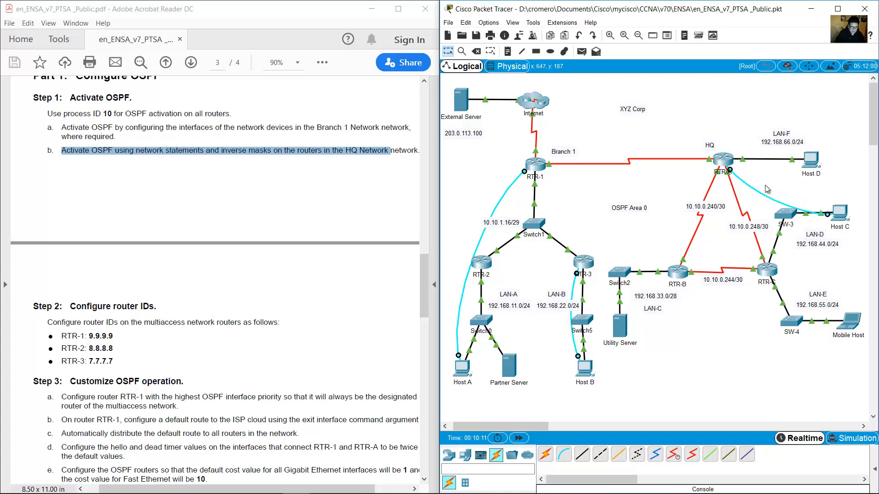
Open Host C, move its window left, widen it and show the Desktop applications.
{"action": "left_click", "coordinate": [840, 215]}
{"action": "left_click_drag", "start_coordinate": [460, 101], "coordinate": [167, 218]}
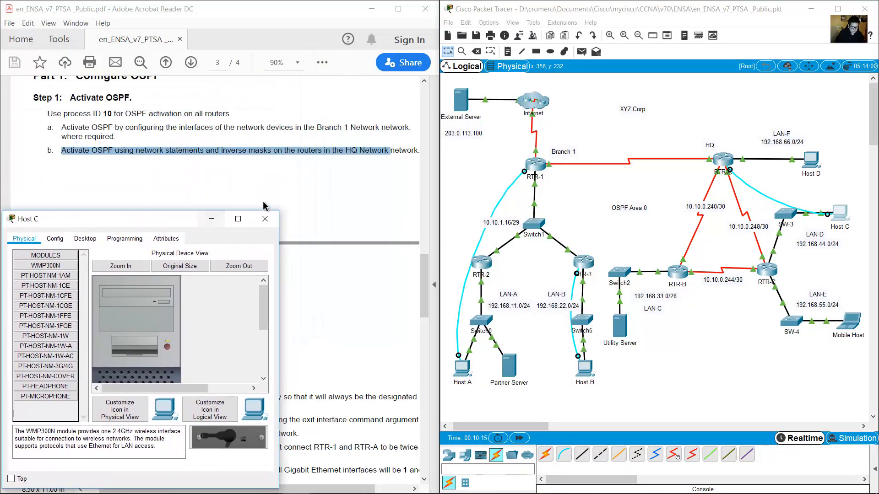
{"action": "left_click_drag", "start_coordinate": [278, 211], "coordinate": [453, 205]}
{"action": "left_click", "coordinate": [85, 232]}
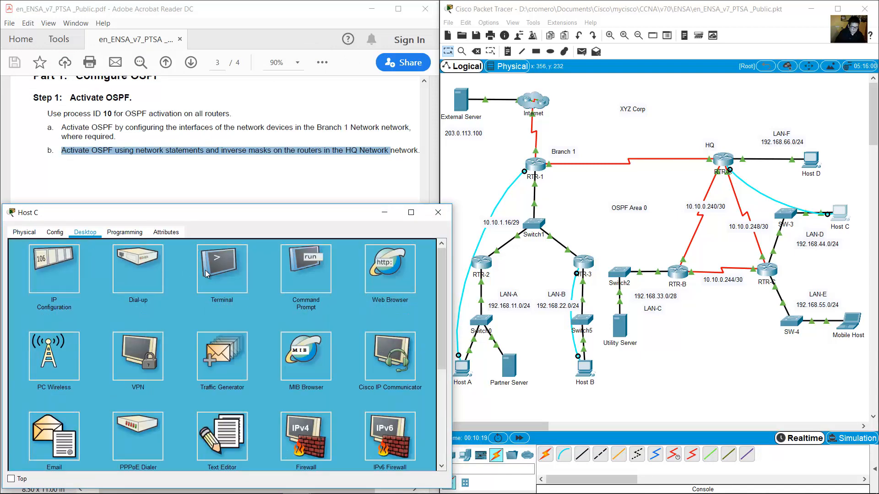
Open Host C's terminal to RTR-A and start OSPF process 10 via en and conf term.
{"action": "left_click", "coordinate": [206, 273]}
{"action": "left_click", "coordinate": [410, 346]}
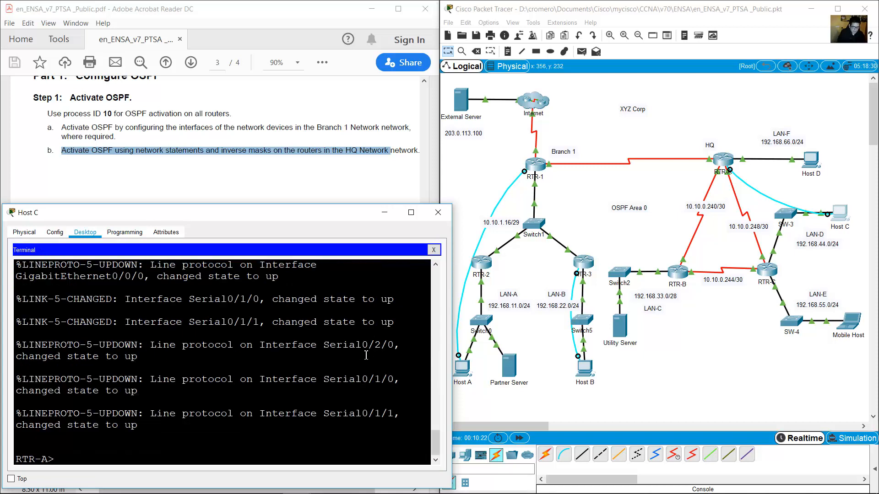
{"action": "type", "text": "en"}
{"action": "key", "text": "Return"}
{"action": "type", "text": "con"}
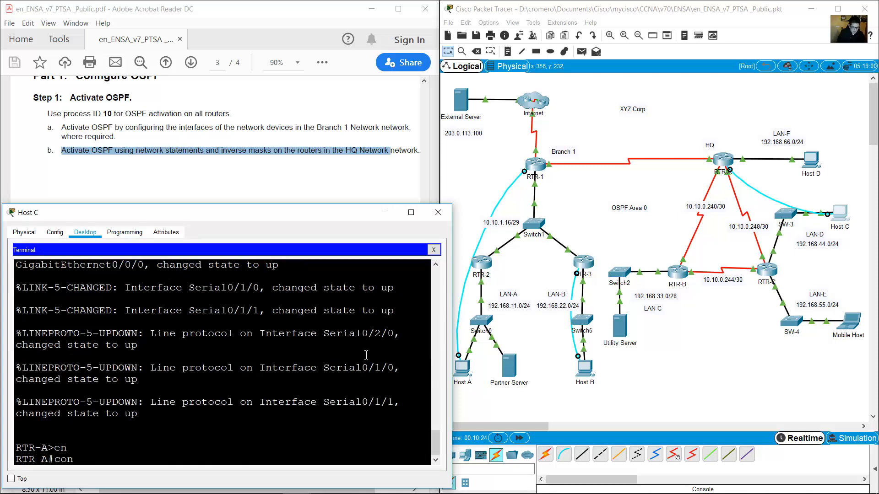
{"action": "type", "text": "f term"}
{"action": "key", "text": "Return"}
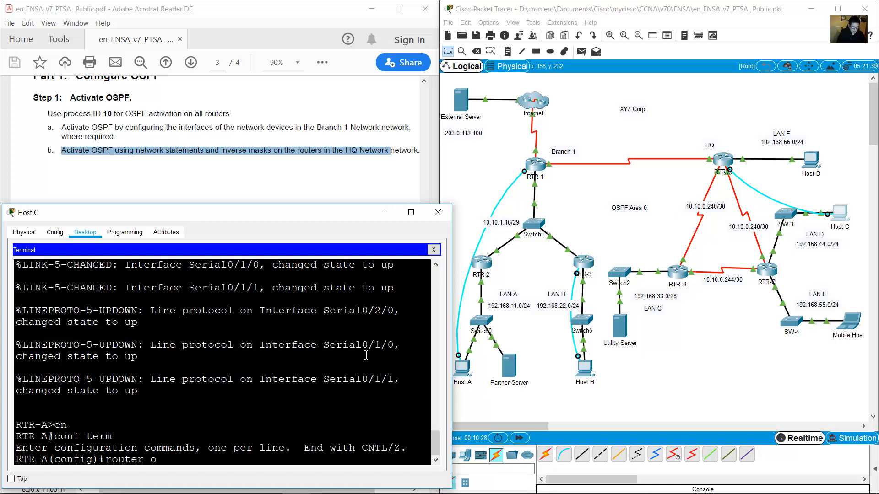
{"action": "key", "text": "Return"}
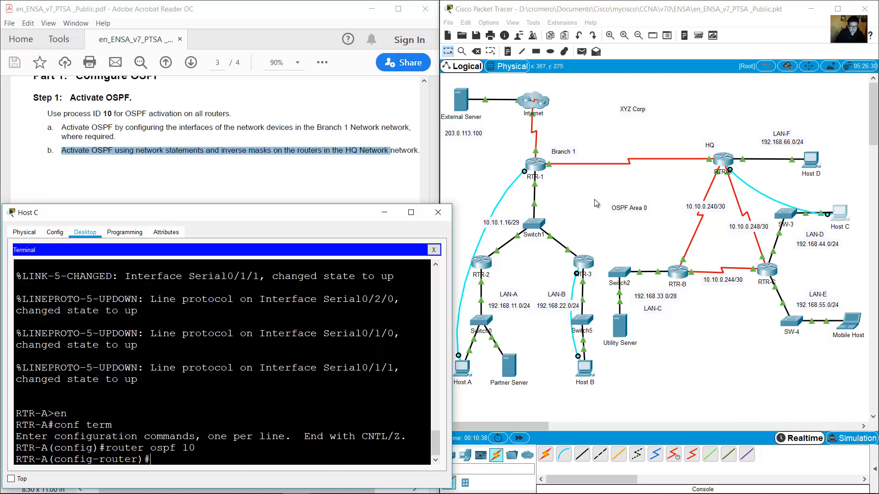
Locate RTR-A on the topology and widen Host C's terminal window.
{"action": "left_click_drag", "start_coordinate": [680, 124], "coordinate": [762, 206]}
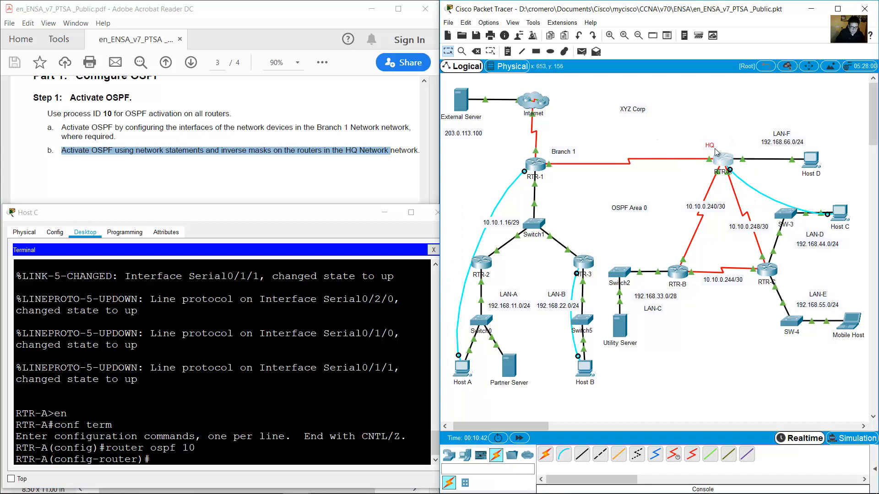
{"action": "left_click", "coordinate": [691, 151]}
{"action": "left_click_drag", "start_coordinate": [744, 148], "coordinate": [760, 170]}
{"action": "mouse_move", "coordinate": [717, 193]}
{"action": "left_mouse_down"}
{"action": "mouse_move", "coordinate": [701, 179]}
{"action": "mouse_move", "coordinate": [722, 180]}
{"action": "left_mouse_up"}
{"action": "left_click", "coordinate": [322, 321]}
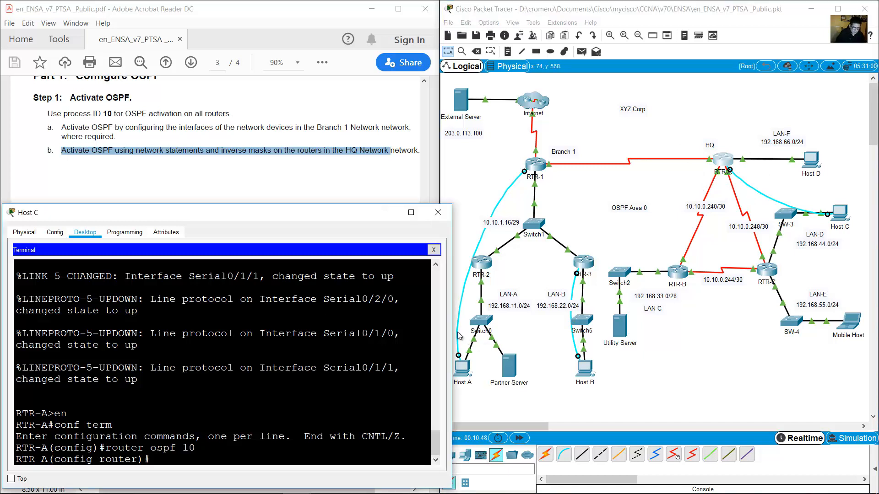
{"action": "left_click_drag", "start_coordinate": [453, 336], "coordinate": [497, 337]}
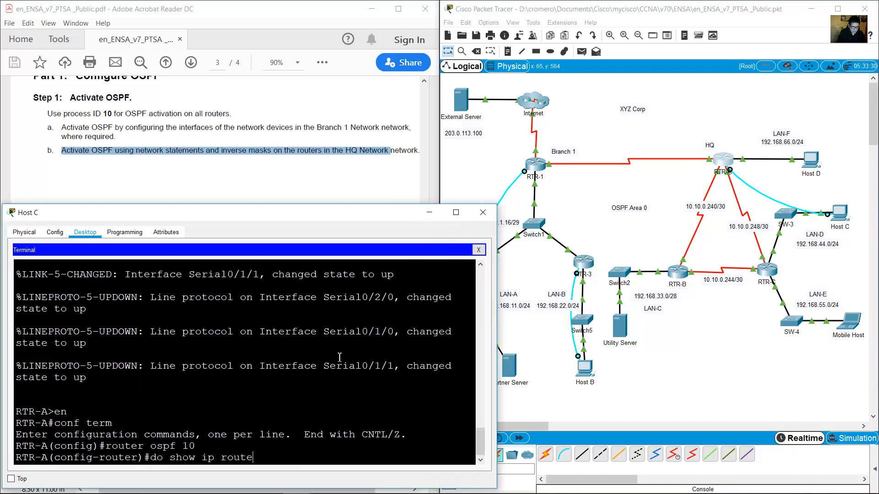
List RTR-A's four directly connected routes with do show ip route connected.
{"action": "type", "text": "d"}
{"action": "key", "text": "Return"}
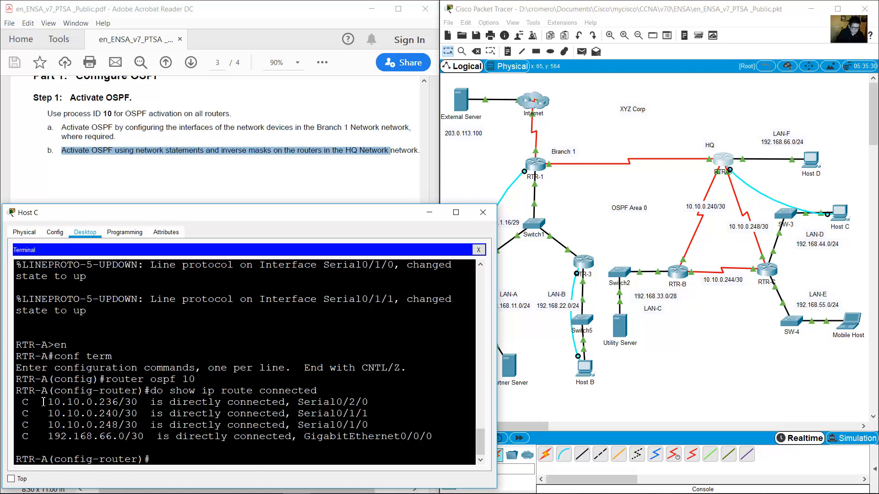
{"action": "left_click_drag", "start_coordinate": [43, 402], "coordinate": [438, 439]}
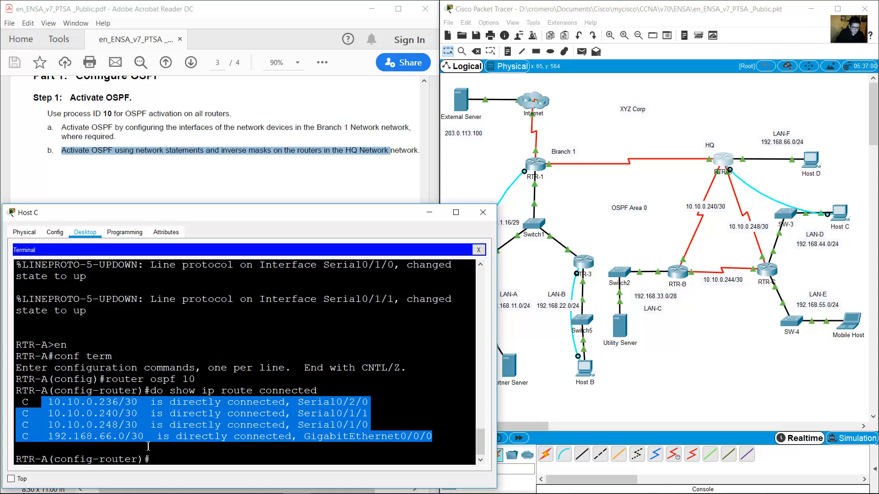
{"action": "left_click", "coordinate": [162, 459]}
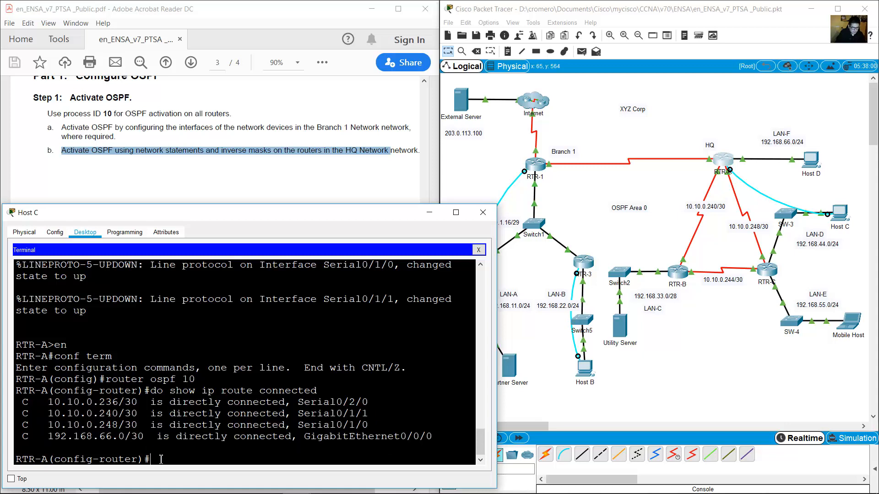
Advertise network 10.10.0.236 0.0.0.3 in area 0 and note the resulting adjacency message.
{"action": "type", "text": "netwoprk 10.1"}
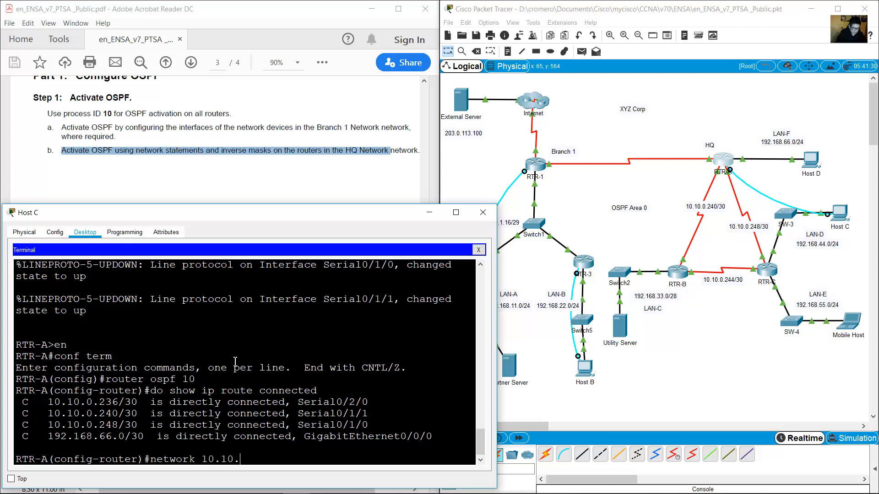
{"action": "type", "text": "0.0.0.3 area 0"}
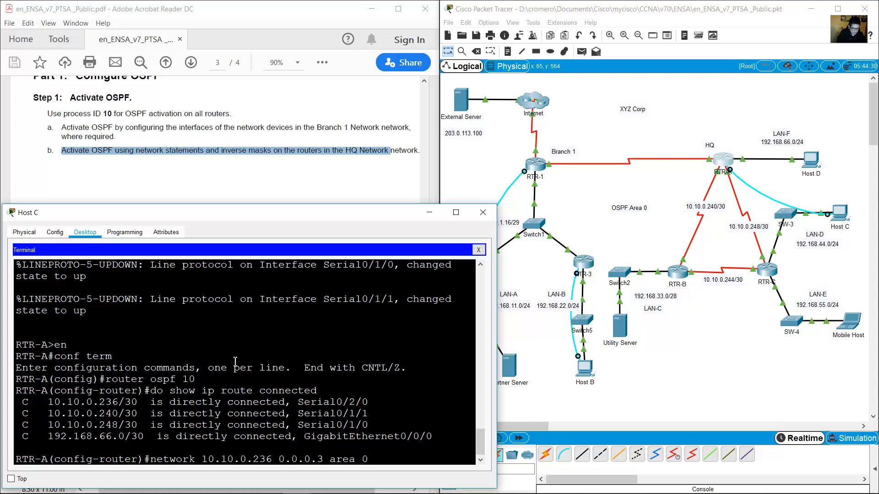
{"action": "key", "text": "Return"}
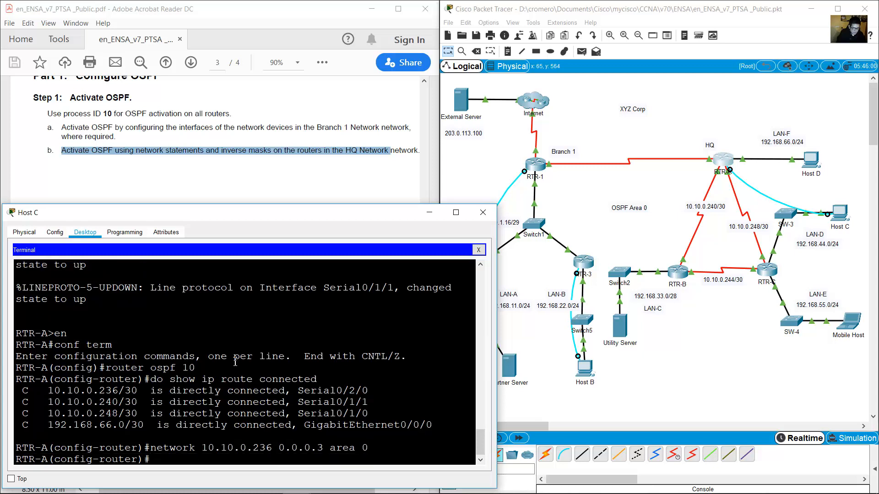
{"action": "key", "text": "Return"}
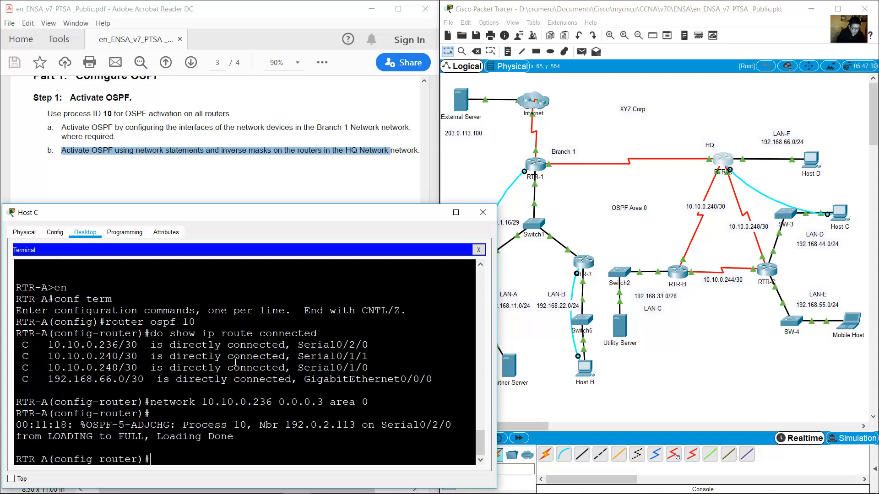
{"action": "left_click_drag", "start_coordinate": [245, 436], "coordinate": [23, 424]}
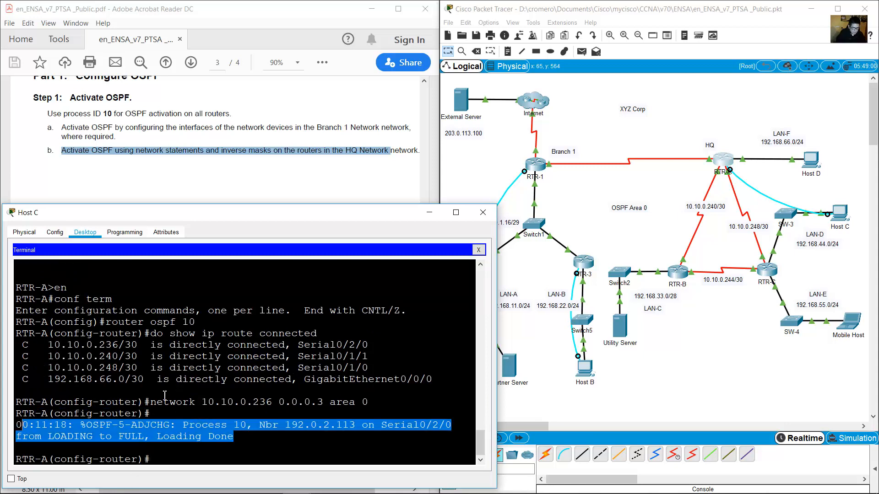
Check RTR-A's and RTR-1's links on the topology before returning to Host C's terminal.
{"action": "left_click", "coordinate": [693, 180]}
{"action": "left_click_drag", "start_coordinate": [737, 130], "coordinate": [706, 169]}
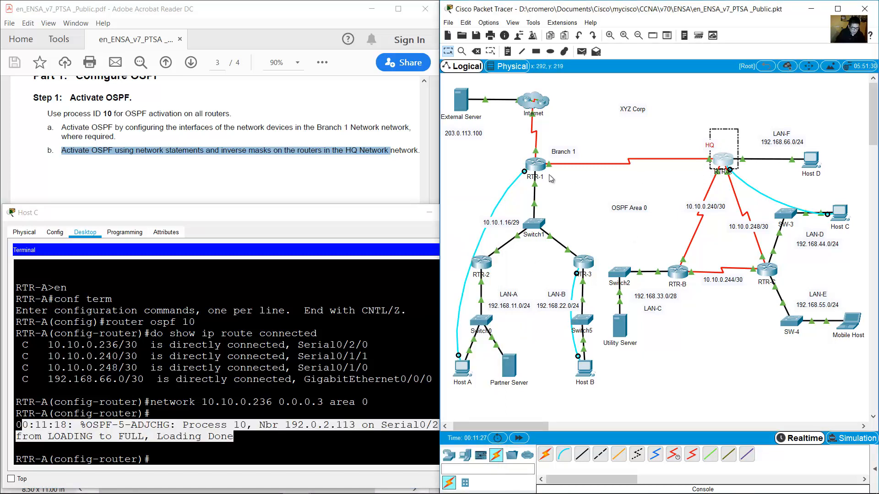
{"action": "left_click_drag", "start_coordinate": [564, 189], "coordinate": [526, 173]}
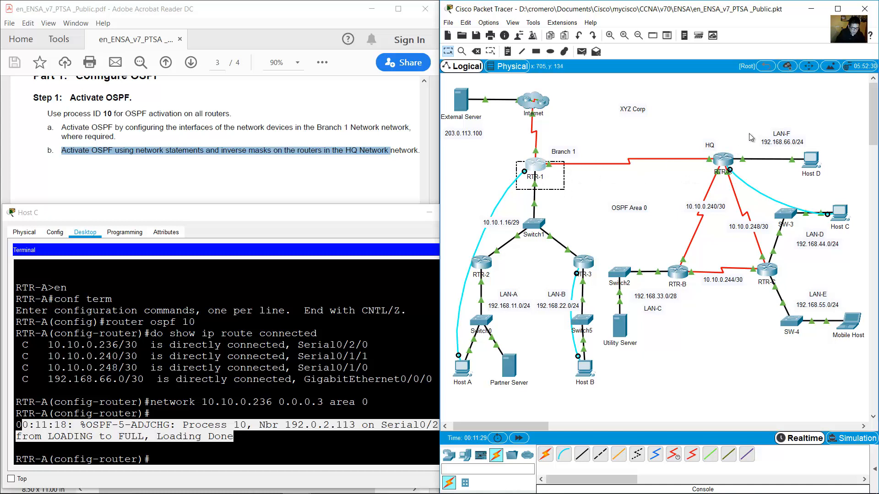
{"action": "left_click_drag", "start_coordinate": [749, 132], "coordinate": [700, 171]}
{"action": "left_click_drag", "start_coordinate": [561, 182], "coordinate": [513, 161]}
{"action": "left_click", "coordinate": [338, 382]}
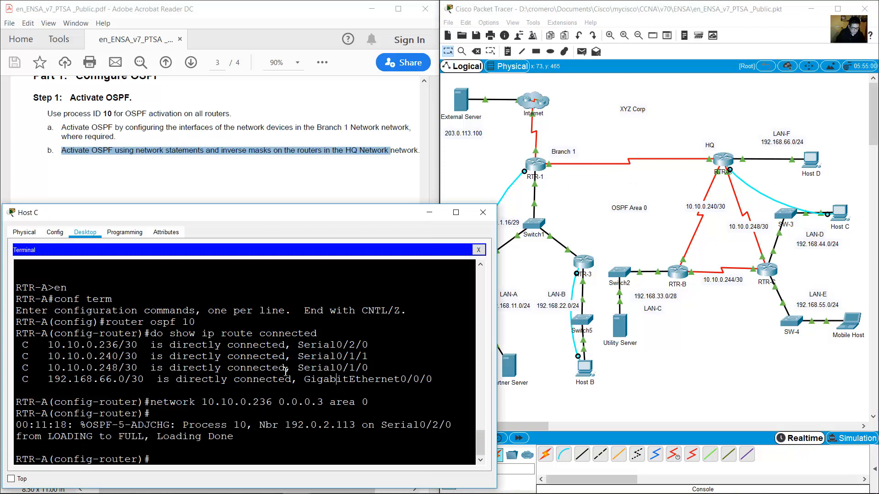
Advertise 10.10.0.240 and 10.10.0.248 with mask 0.0.0.3 in area 0 on RTR-A.
{"action": "key", "text": "Down"}
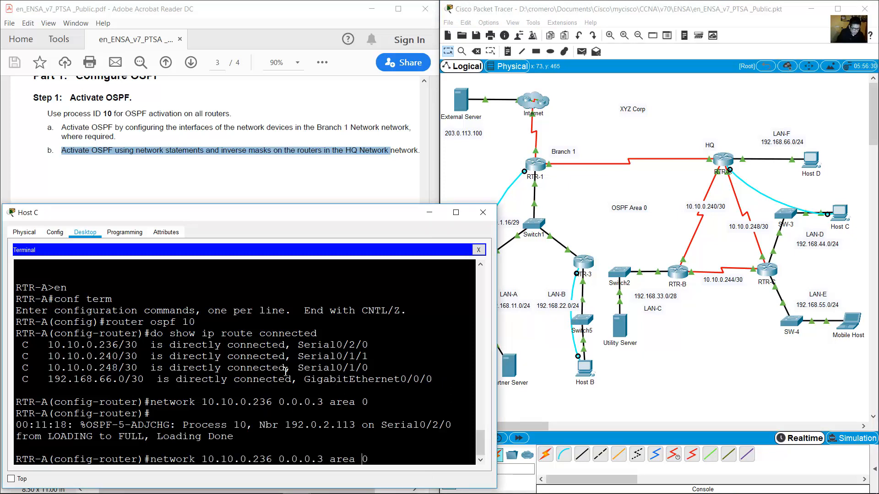
{"action": "key", "text": "BackSpace"}
{"action": "key", "text": "BackSpace"}
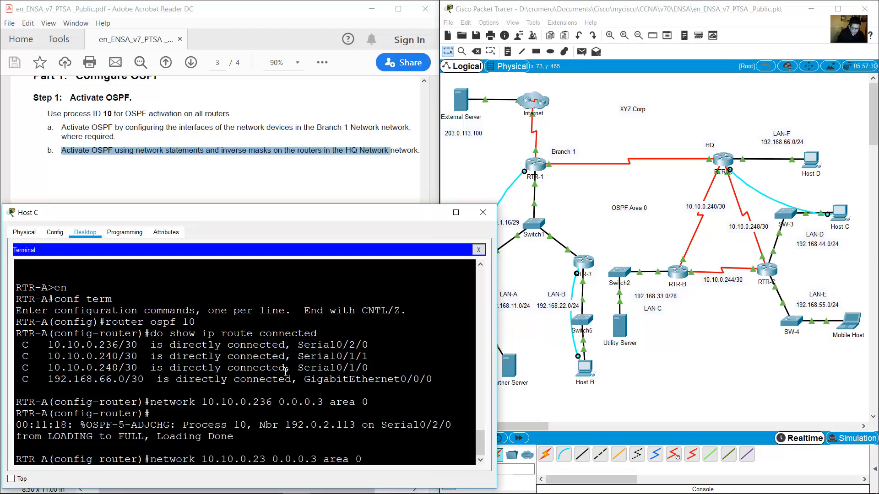
{"action": "type", "text": "40"}
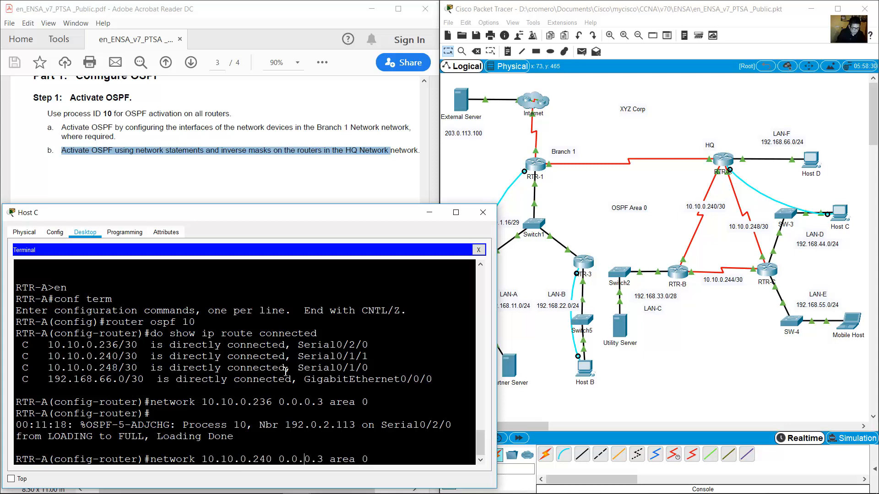
{"action": "key", "text": "Return"}
{"action": "key", "text": "Up"}
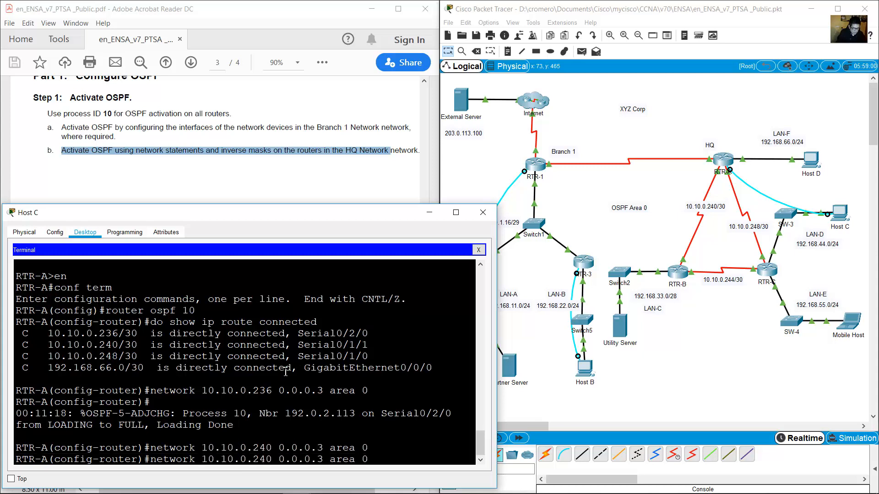
{"action": "key", "text": "BackSpace"}
{"action": "type", "text": "8"}
{"action": "key", "text": "End"}
{"action": "key", "text": "Return"}
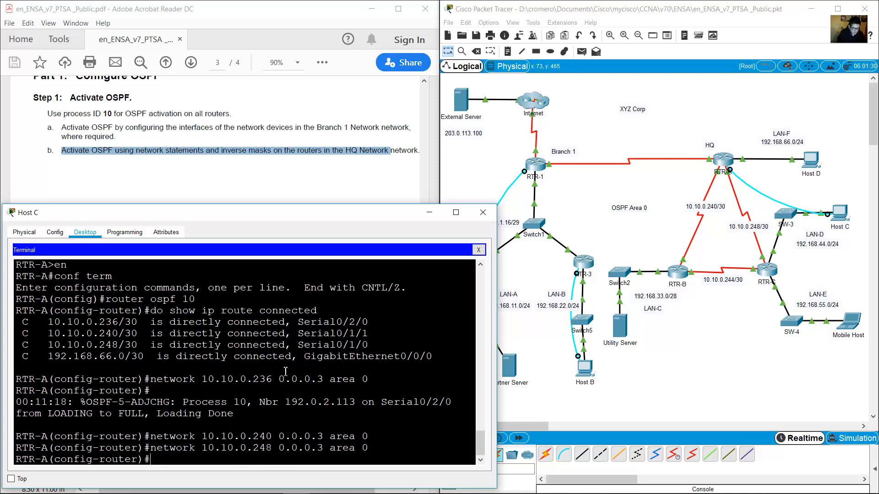
Add network 192.168.66.0 0.0.0.3 area 0, exit OSPF configuration and minimize Host C.
{"action": "type", "text": "network 192.168.66.0 0.0.0.3"}
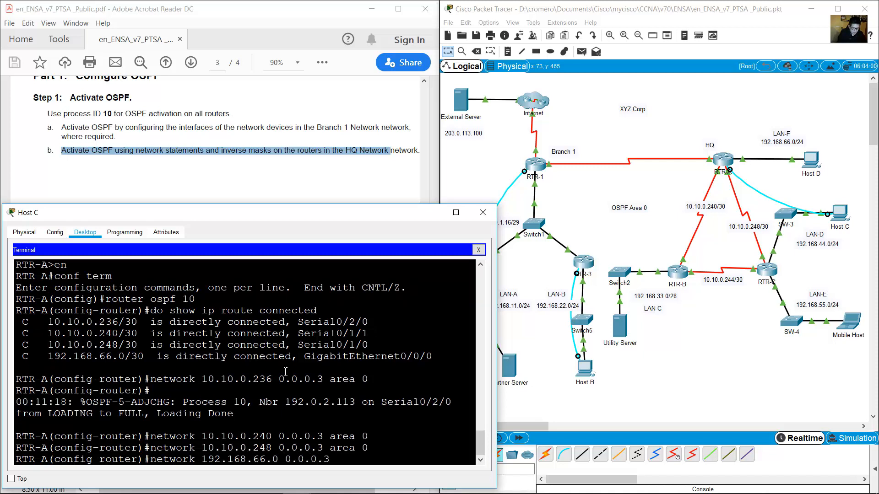
{"action": "type", "text": " area 0"}
{"action": "key", "text": "Return"}
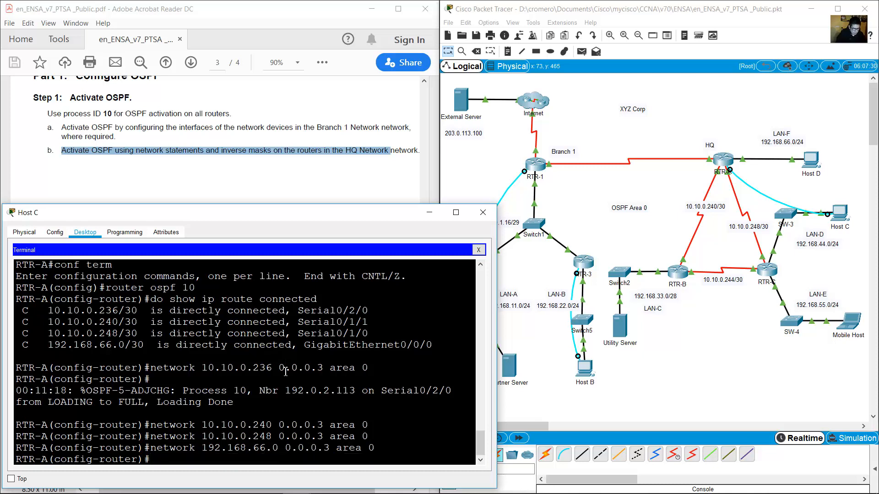
{"action": "type", "text": "exit"}
{"action": "key", "text": "Return"}
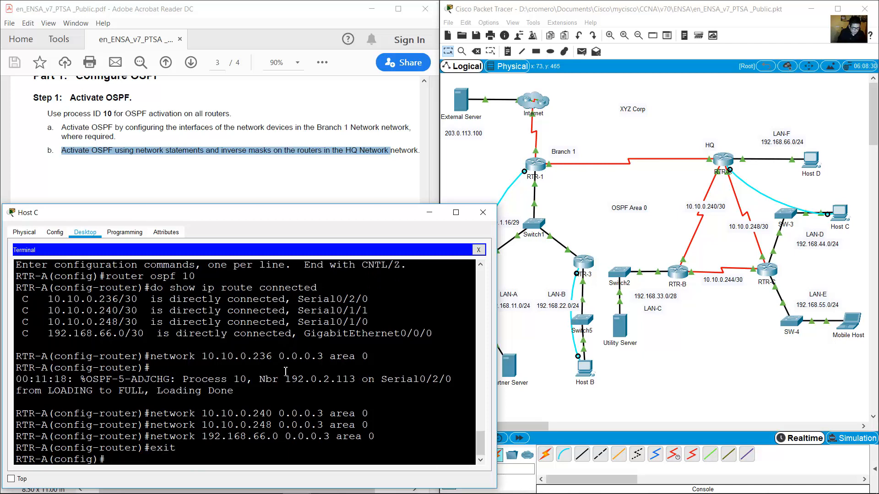
{"action": "left_click", "coordinate": [422, 216]}
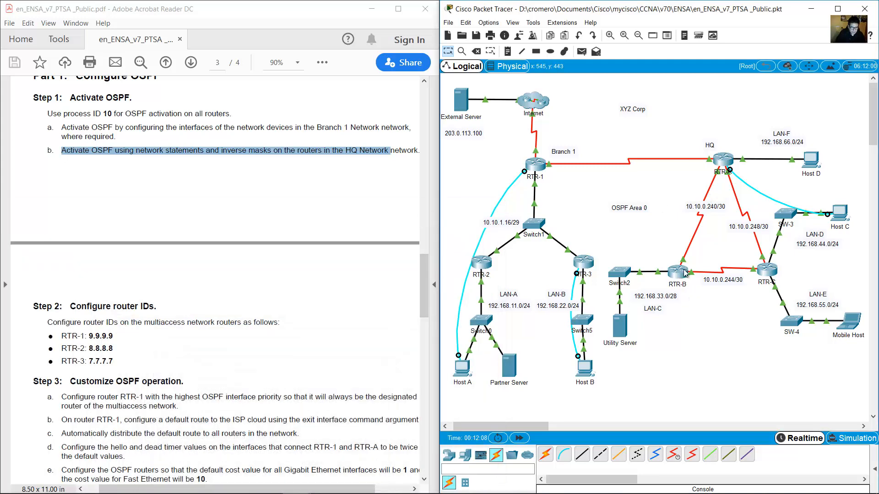
Move Host C's console cable to RTR-B's console port and start a new terminal session.
{"action": "left_click", "coordinate": [730, 170]}
{"action": "left_click", "coordinate": [682, 273]}
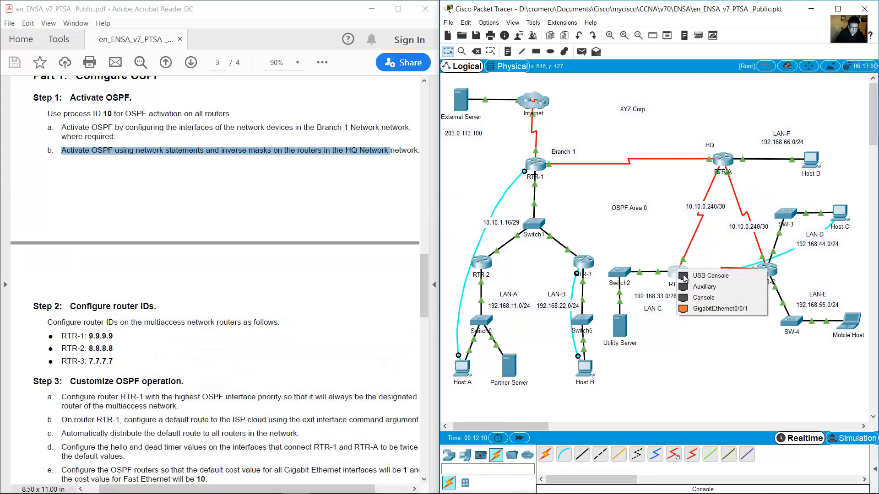
{"action": "left_click", "coordinate": [707, 297]}
{"action": "left_click", "coordinate": [849, 217]}
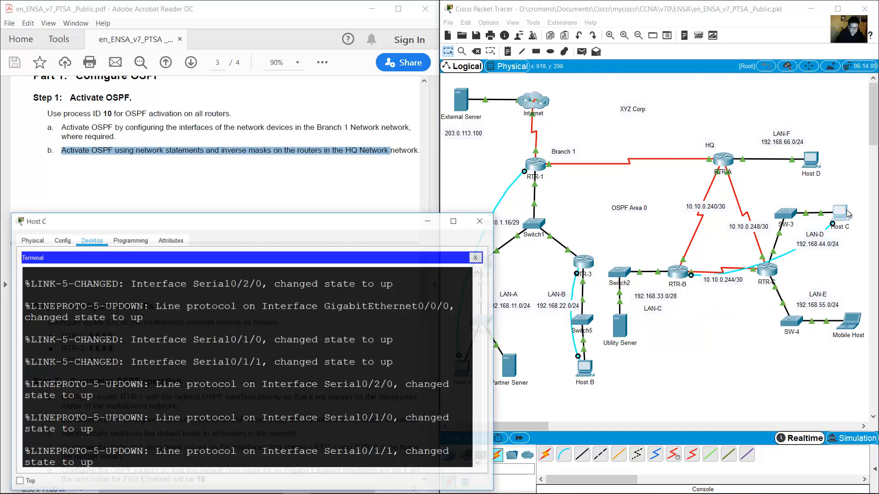
{"action": "left_click", "coordinate": [486, 251]}
{"action": "left_click", "coordinate": [227, 281]}
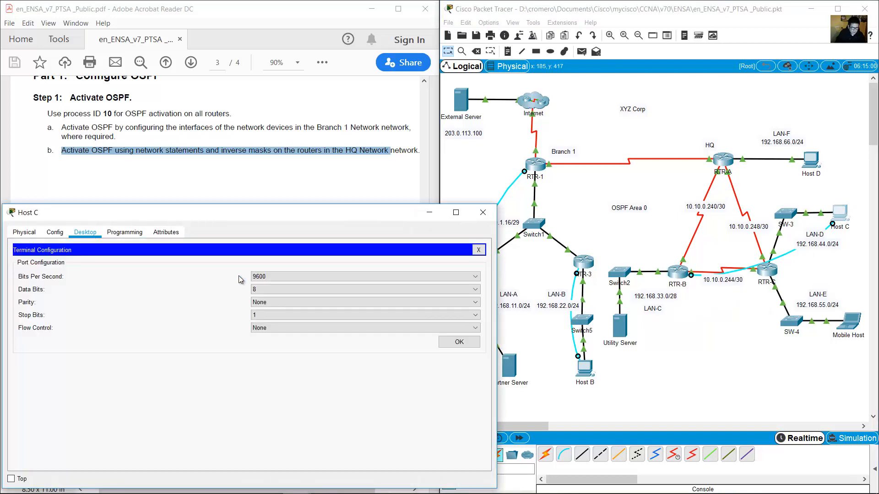
{"action": "left_click", "coordinate": [445, 344]}
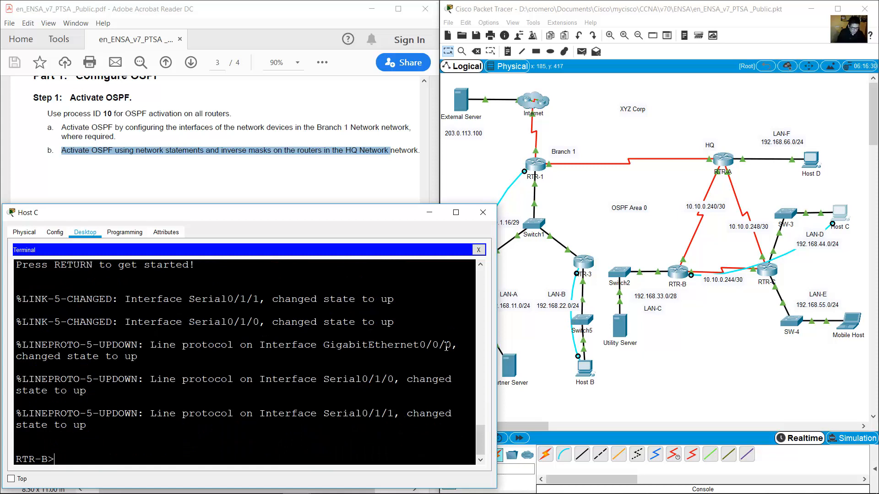
Enter RTR-B's global configuration and start OSPF process 10.
{"action": "type", "text": "e"}
{"action": "key", "text": "Return"}
{"action": "type", "text": "nn"}
{"action": "key", "text": "Return"}
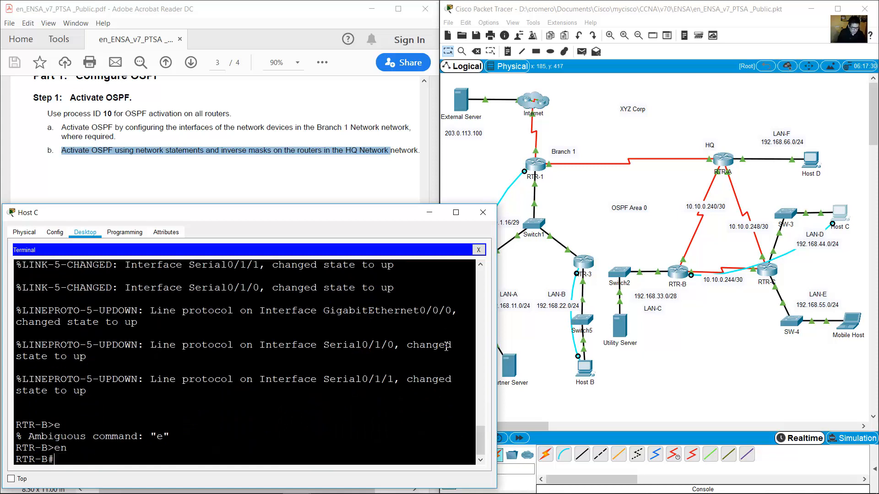
{"action": "type", "text": "conf term"}
{"action": "key", "text": "Return"}
{"action": "type", "text": "rou"}
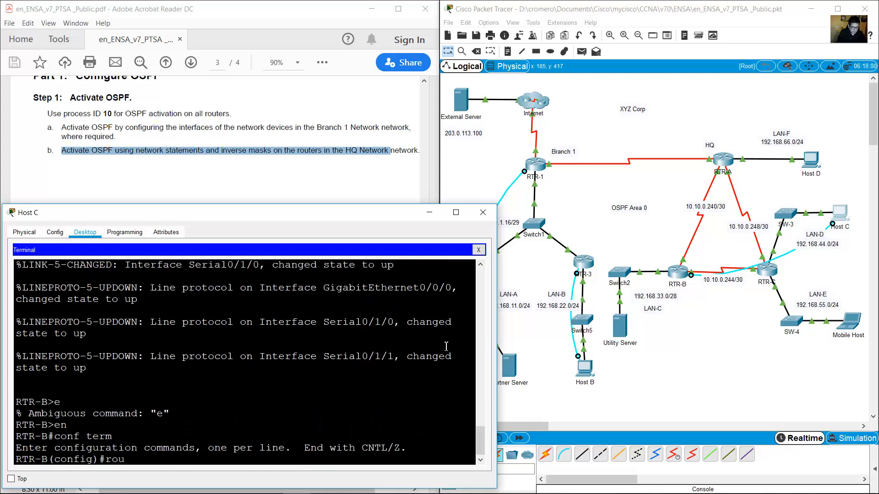
{"action": "type", "text": "ter ospf 10"}
{"action": "key", "text": "Return"}
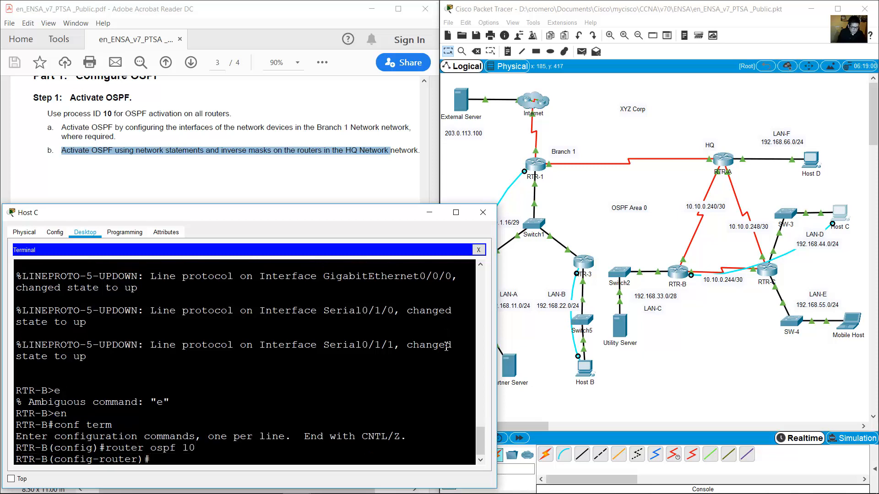
List RTR-B's connected networks, then advertise 10.10.0.240 and 10.10.0.244 0.0.0.3 in area 0.
{"action": "type", "text": "do show ip route connected"}
{"action": "key", "text": "Return"}
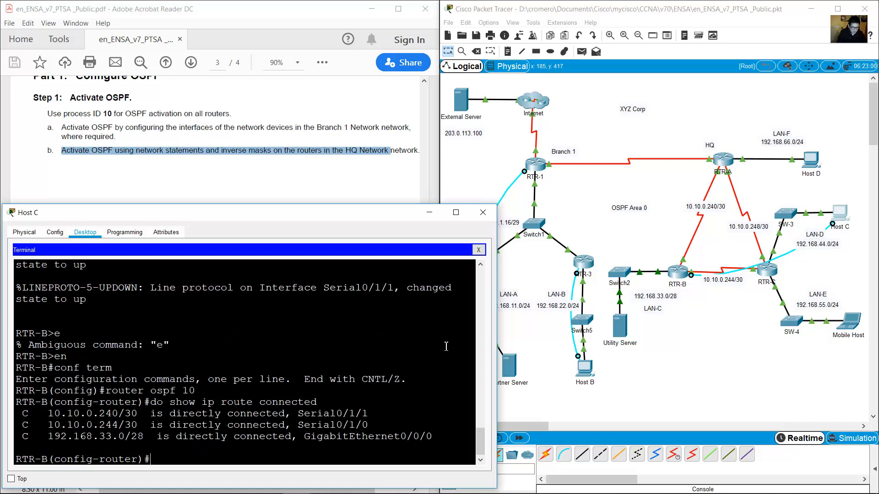
{"action": "type", "text": "network 10.10.0.240"}
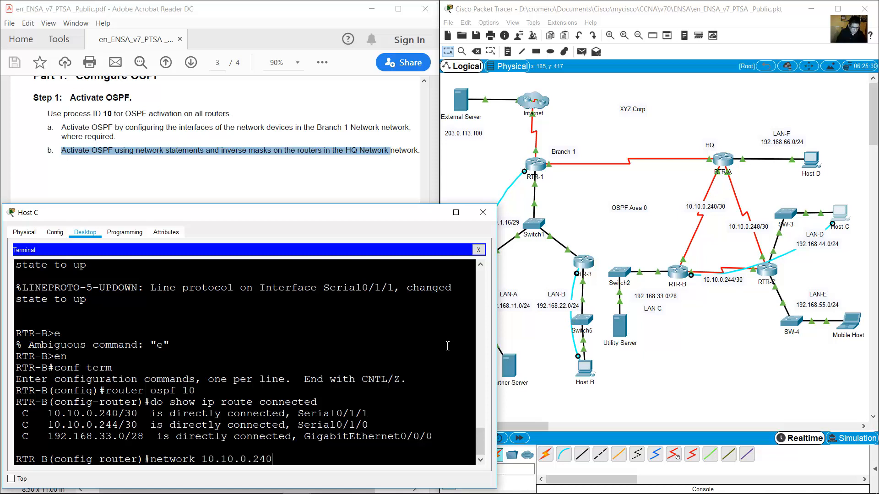
{"action": "type", "text": " 0.0.0.3 area 0"}
{"action": "key", "text": "Return"}
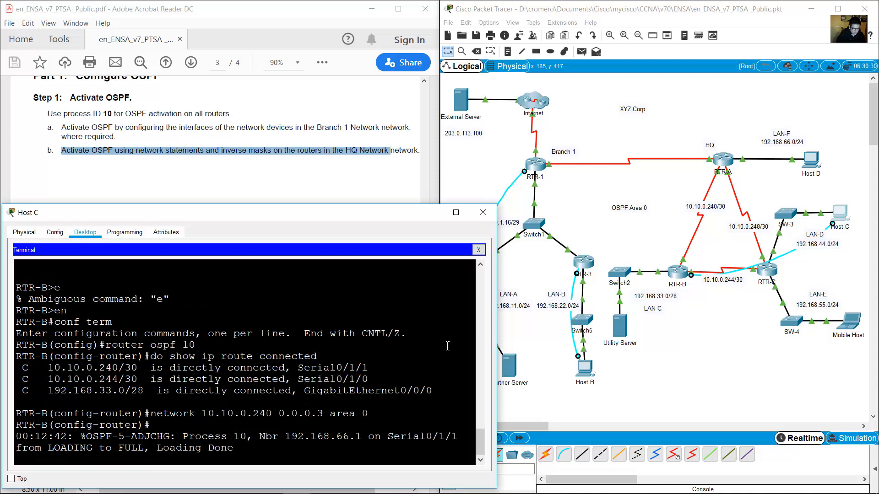
{"action": "key", "text": "Return"}
{"action": "key", "text": "Up"}
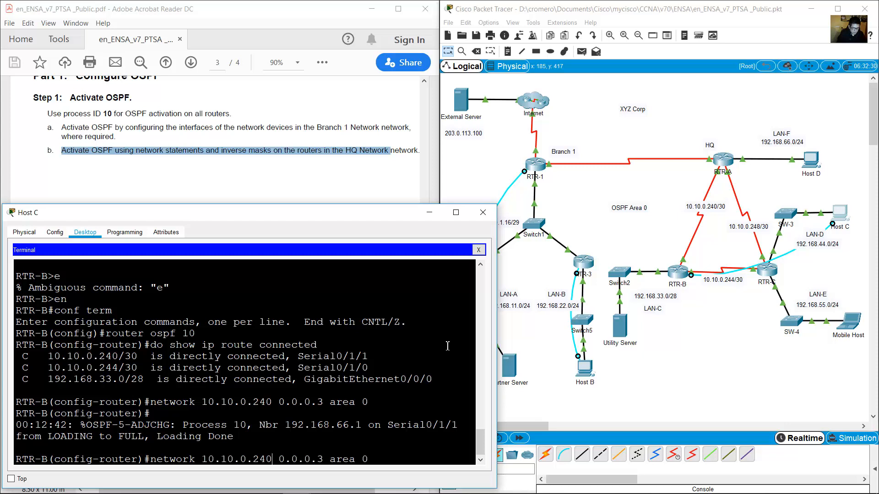
{"action": "key", "text": "BackSpace"}
{"action": "type", "text": "4"}
{"action": "key", "text": "Return"}
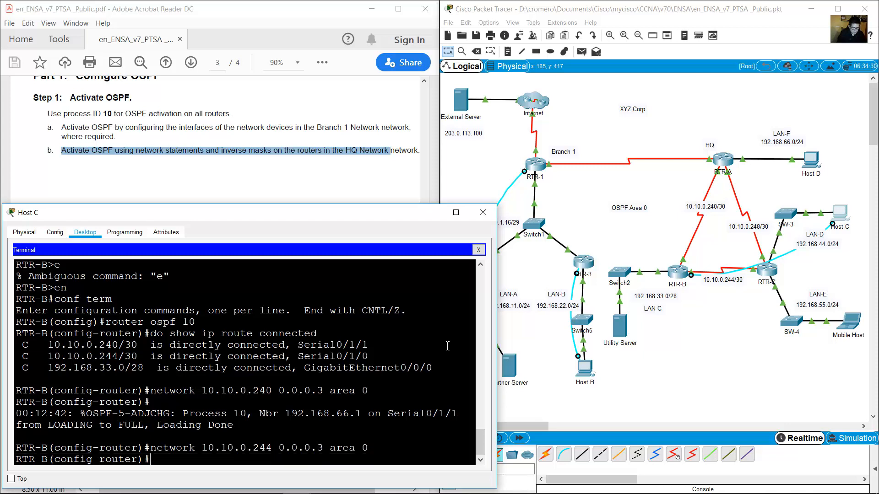
Advertise 192.168.33.0 0.0.0.15 in area 0 and exit OSPF configuration.
{"action": "type", "text": "network 192.168.33.0 0.0.0."}
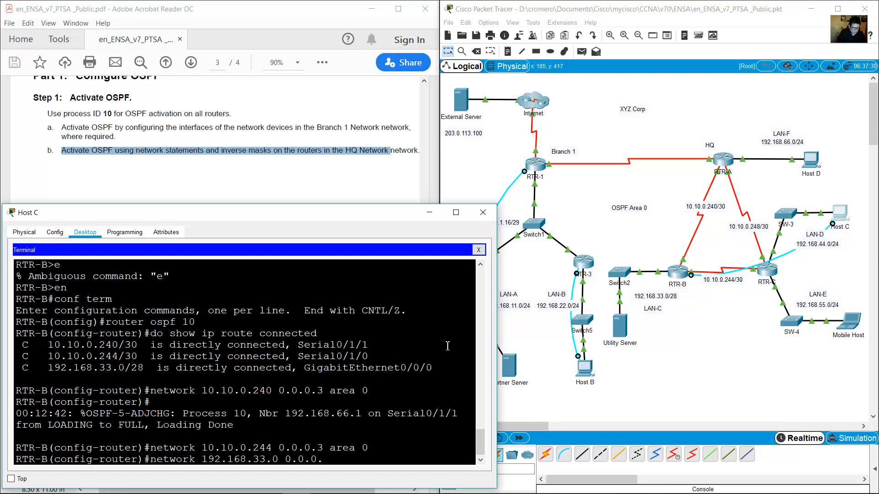
{"action": "type", "text": "15 area 0"}
{"action": "key", "text": "Return"}
{"action": "type", "text": "exit"}
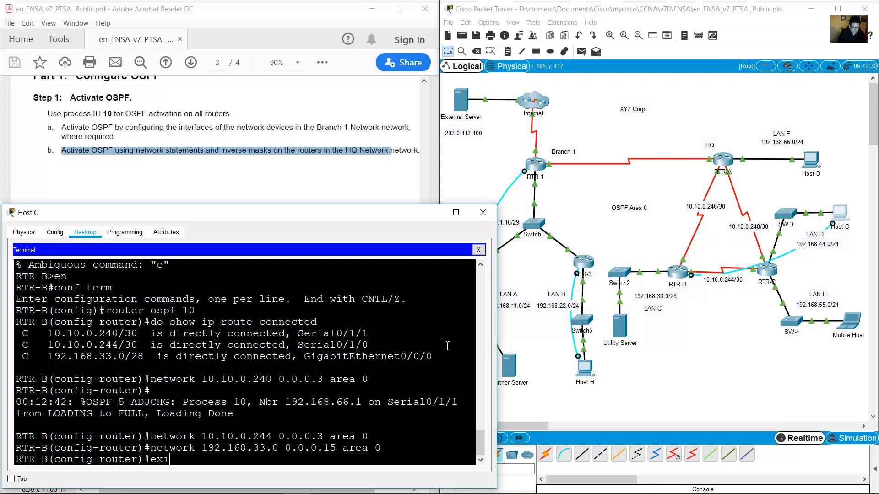
{"action": "key", "text": "Return"}
{"action": "left_click", "coordinate": [647, 324]}
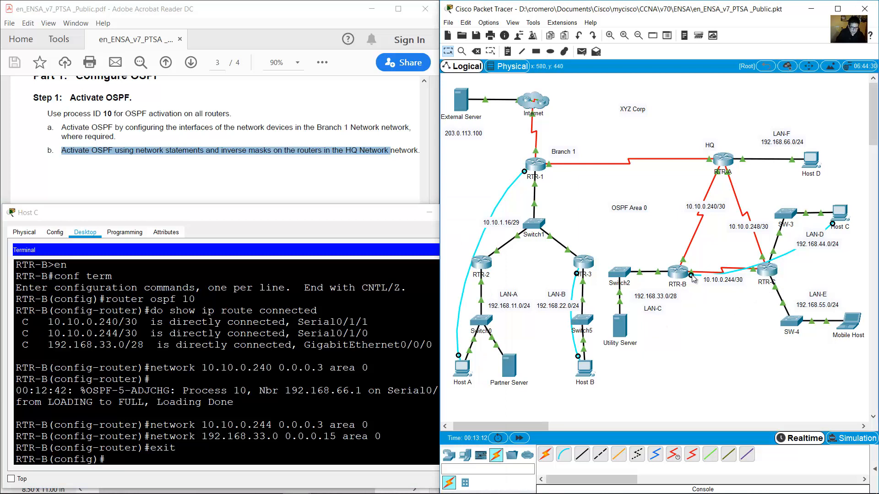
Move Host C's console cable to RTR-C's Console port and start a terminal session to RTR-C.
{"action": "left_click", "coordinate": [767, 270]}
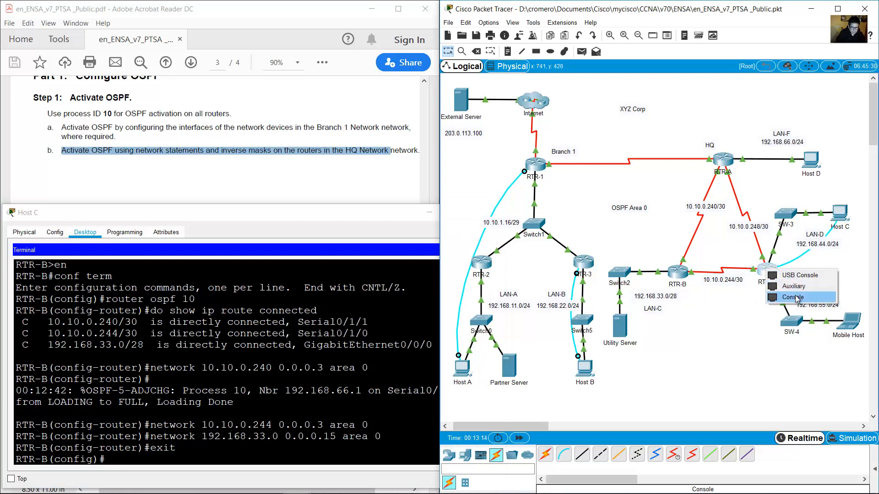
{"action": "left_click", "coordinate": [793, 297]}
{"action": "left_click", "coordinate": [840, 219]}
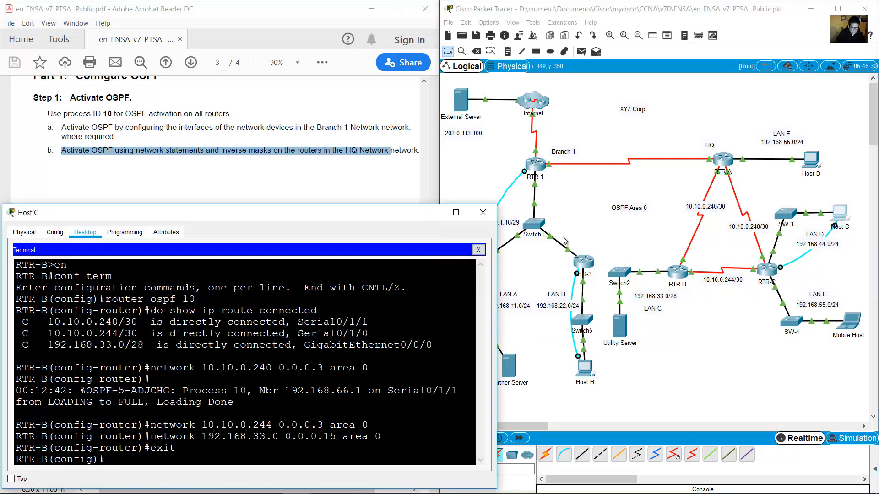
{"action": "left_click", "coordinate": [478, 250]}
{"action": "left_click", "coordinate": [222, 281]}
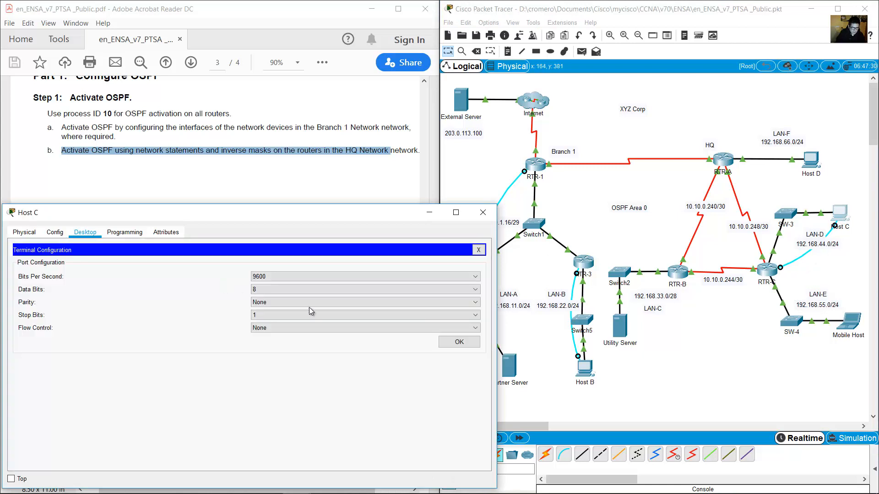
{"action": "left_click", "coordinate": [442, 341]}
{"action": "key", "text": "Return"}
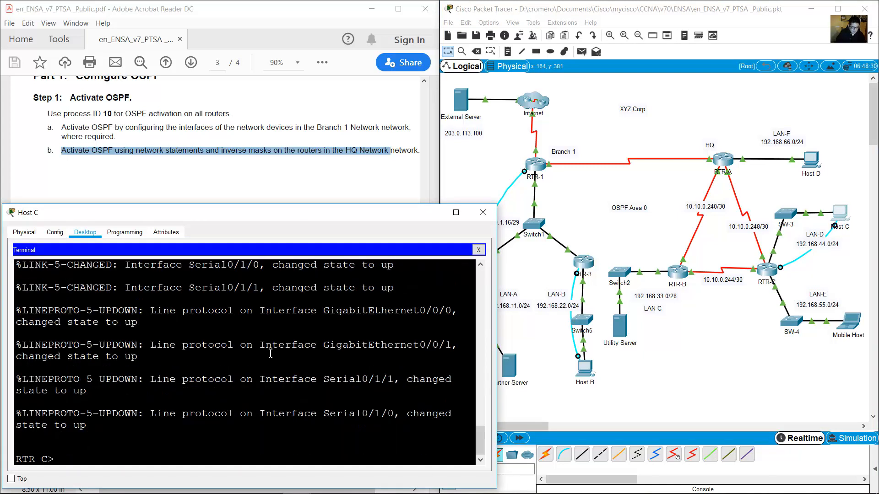
On RTR-C, enter global configuration, start router ospf 10, and show the connected routes.
{"action": "type", "text": "en"}
{"action": "key", "text": "Return"}
{"action": "type", "text": "conf term"}
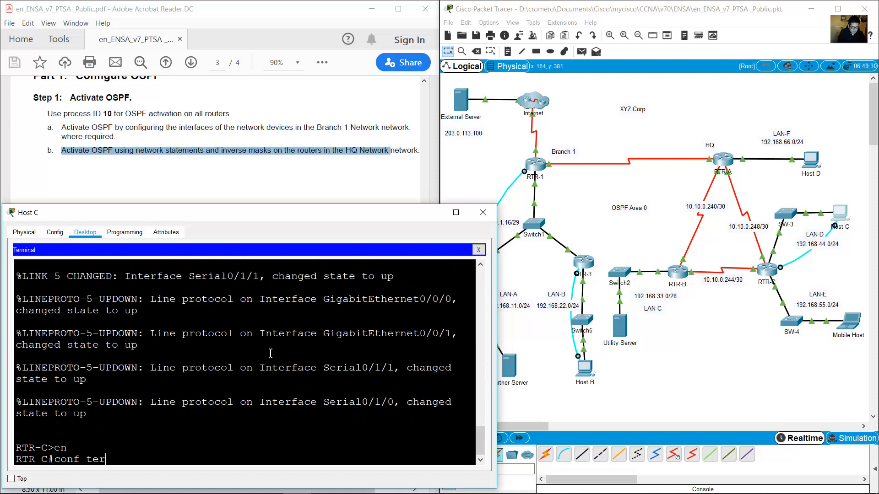
{"action": "key", "text": "Return"}
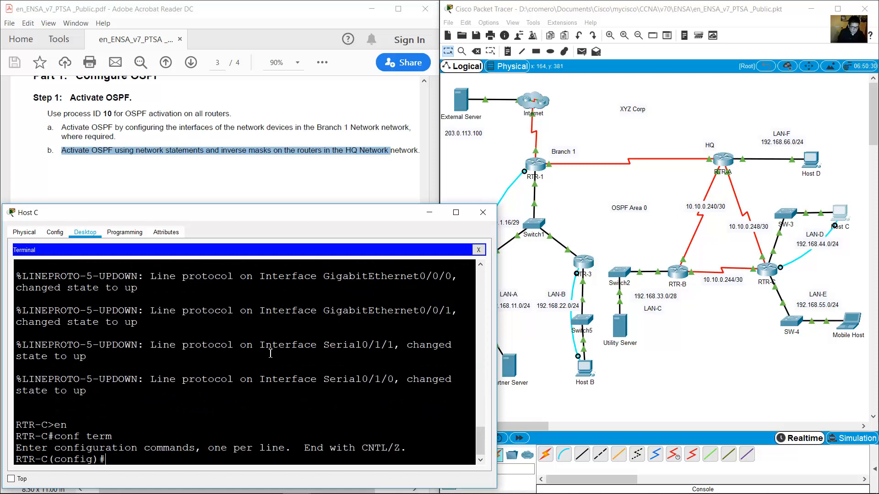
{"action": "type", "text": "router ospf 10"}
{"action": "key", "text": "Return"}
{"action": "type", "text": "do show ip ro"}
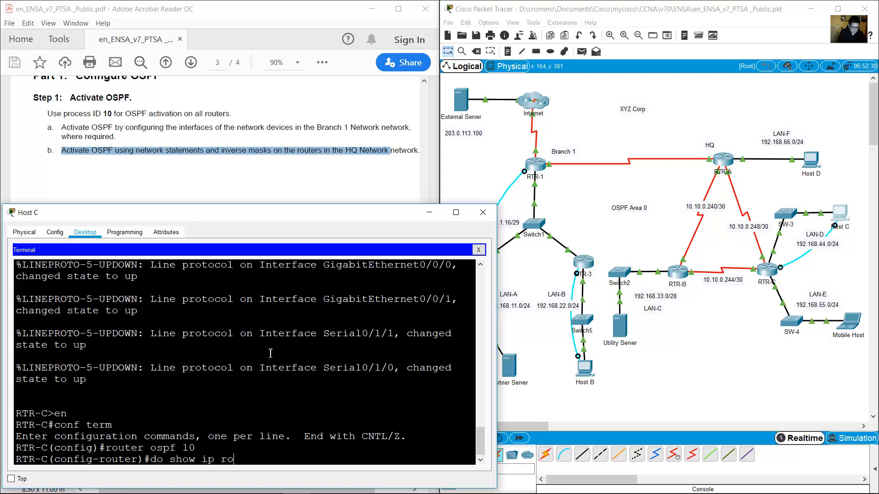
{"action": "type", "text": "ute connected"}
{"action": "key", "text": "Return"}
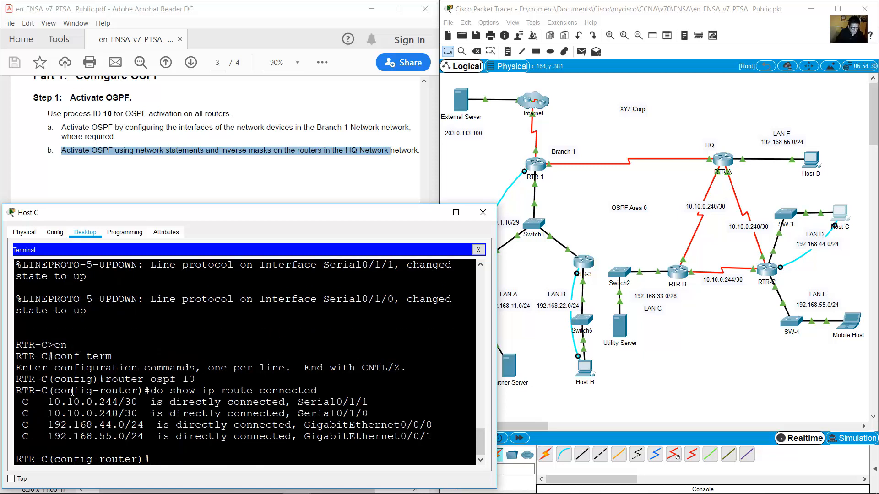
Compare RTR-C's connected networks with the LAN-E area of the topology.
{"action": "left_click_drag", "start_coordinate": [319, 391], "coordinate": [223, 436]}
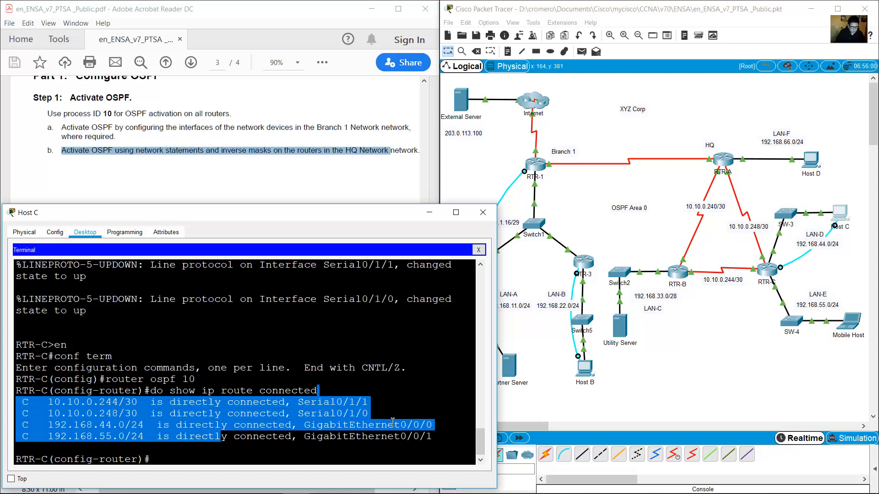
{"action": "left_click", "coordinate": [402, 368]}
{"action": "left_click", "coordinate": [752, 305]}
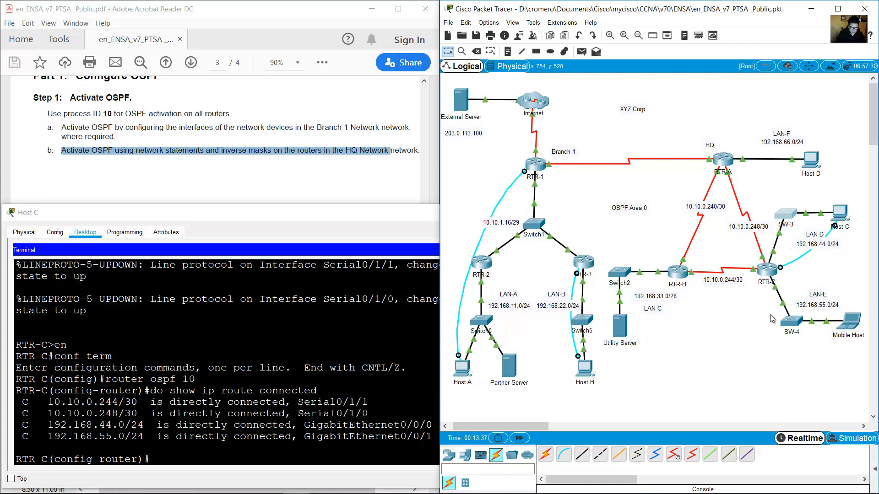
{"action": "left_click_drag", "start_coordinate": [768, 319], "coordinate": [817, 298]}
{"action": "left_click", "coordinate": [281, 409]}
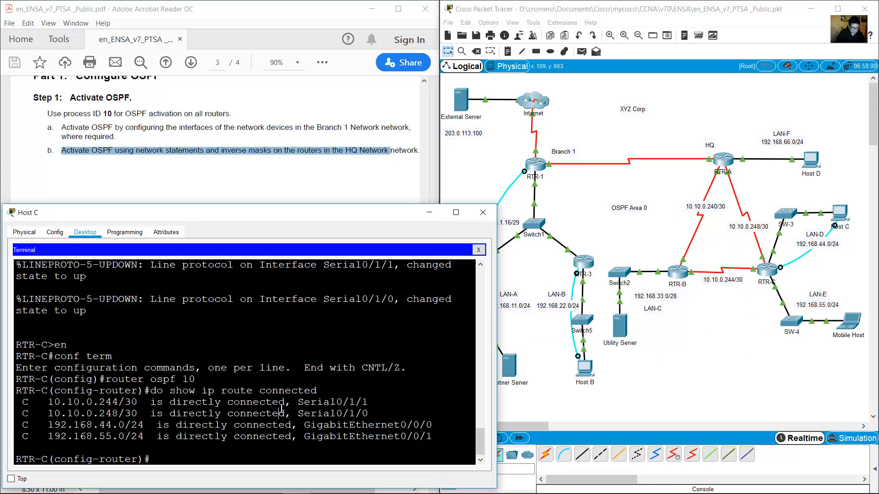
Advertise links 10.10.0.244 and 10.10.0.248 with wildcard 0.0.0.3 in OSPF area 0.
{"action": "type", "text": "network 10.10.0.2"}
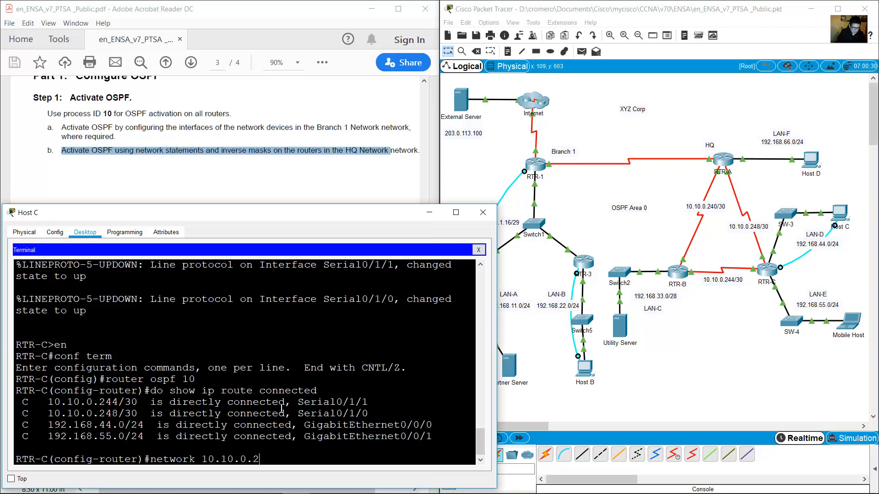
{"action": "type", "text": "44 0.0.0.3carea"}
{"action": "key", "text": "Left"}
{"action": "key", "text": "Left"}
{"action": "key", "text": "Left"}
{"action": "key", "text": "Left"}
{"action": "key", "text": "BackSpace"}
{"action": "type", "text": "0"}
{"action": "key", "text": "Return"}
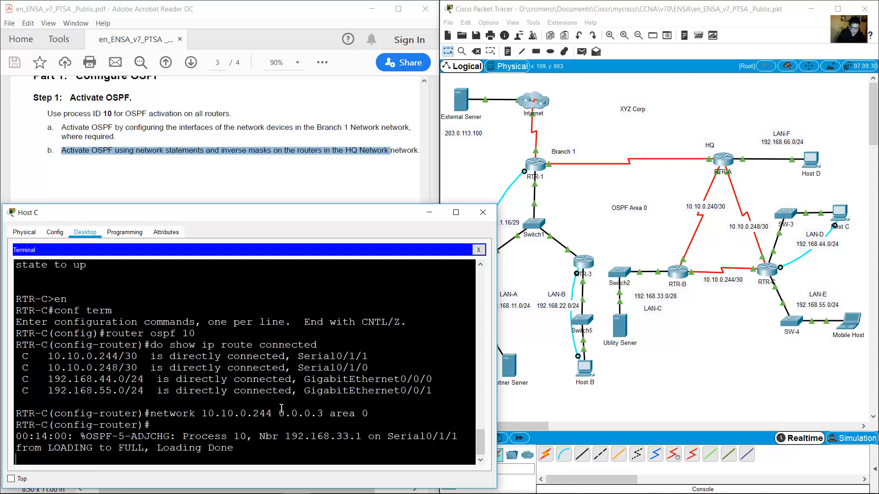
{"action": "key", "text": "Return"}
{"action": "key", "text": "Up"}
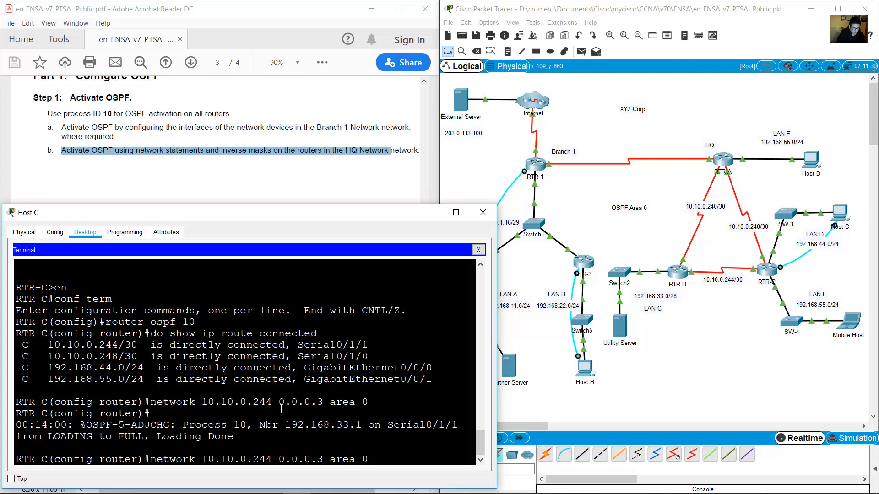
{"action": "key", "text": "Left"}
{"action": "key", "text": "Left"}
{"action": "key", "text": "Left"}
{"action": "key", "text": "Left"}
{"action": "key", "text": "BackSpace"}
{"action": "type", "text": "8"}
{"action": "key", "text": "Return"}
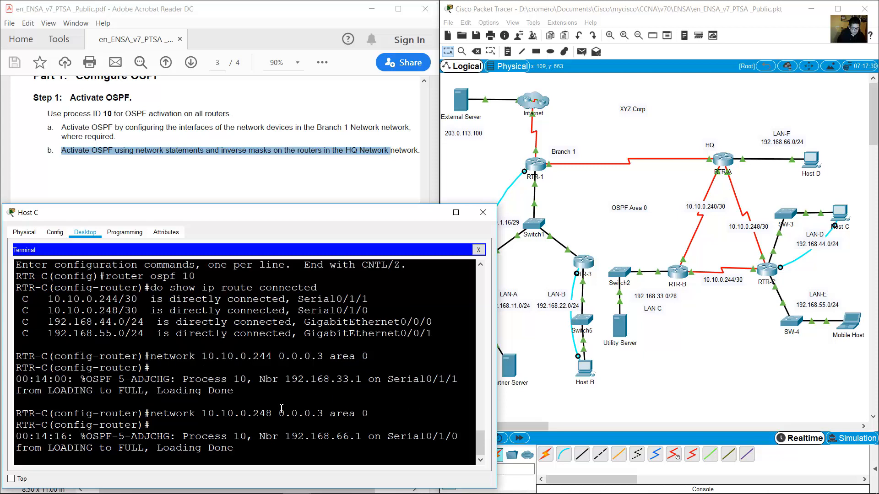
{"action": "key", "text": "Return"}
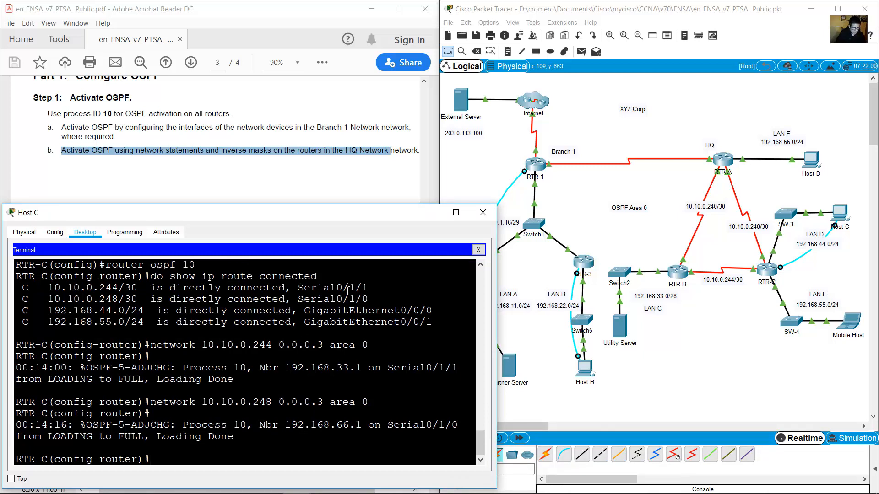
Advertise LANs 192.168.44.0 and 192.168.55.0 with wildcard 0.0.0.255 in area 0.
{"action": "type", "text": "network 192.168.44.0 0.0.0.255 "}
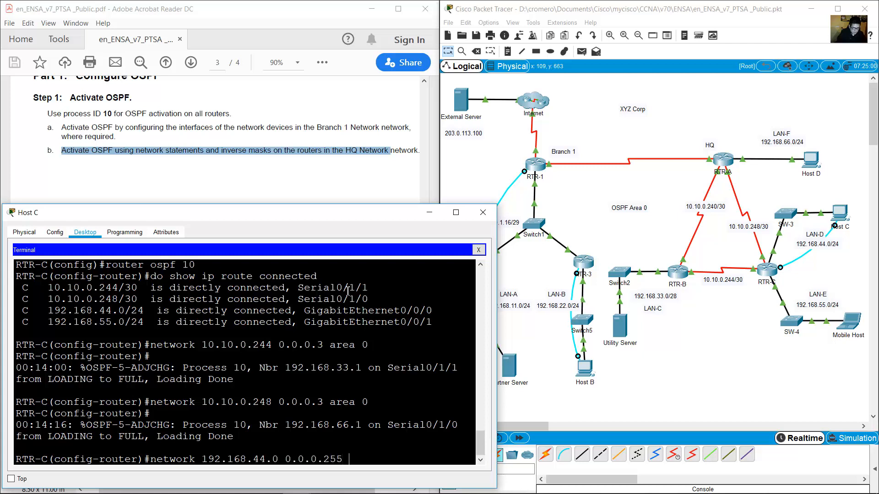
{"action": "type", "text": "area 9"}
{"action": "key", "text": "BackSpace"}
{"action": "type", "text": "0"}
{"action": "key", "text": "Return"}
{"action": "key", "text": "Up"}
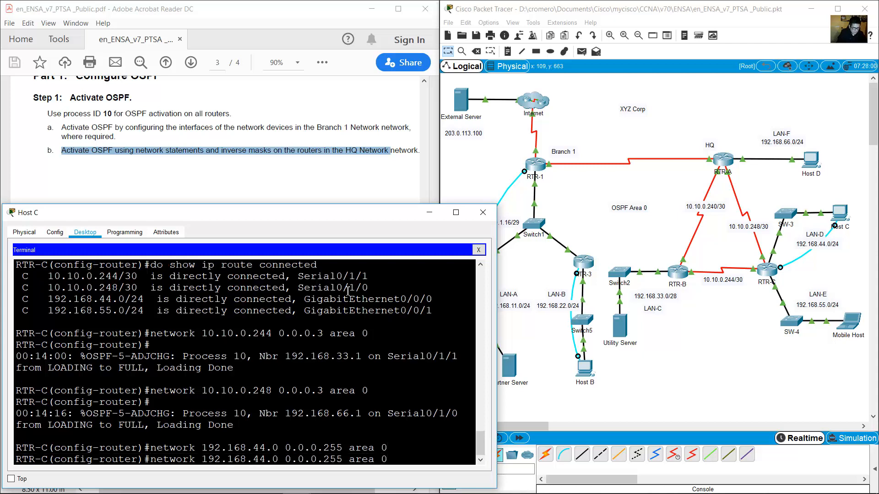
{"action": "key", "text": "BackSpace"}
{"action": "key", "text": "BackSpace"}
{"action": "type", "text": "55"}
{"action": "key", "text": "Return"}
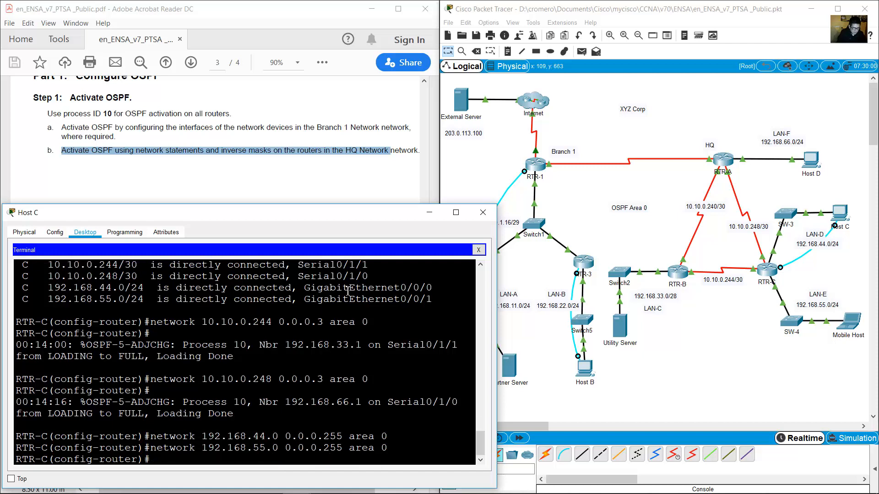
Exit OSPF configuration on RTR-C and minimize the Host C terminal.
{"action": "type", "text": "exit"}
{"action": "key", "text": "Return"}
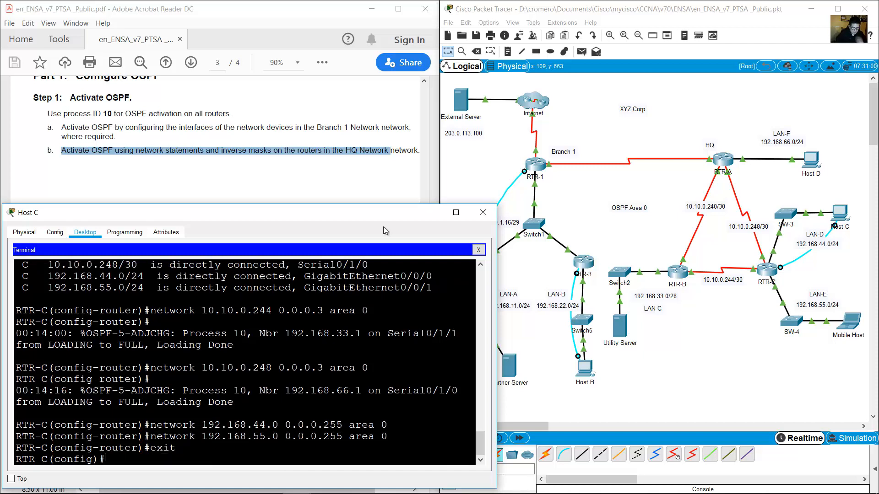
{"action": "left_click", "coordinate": [690, 317]}
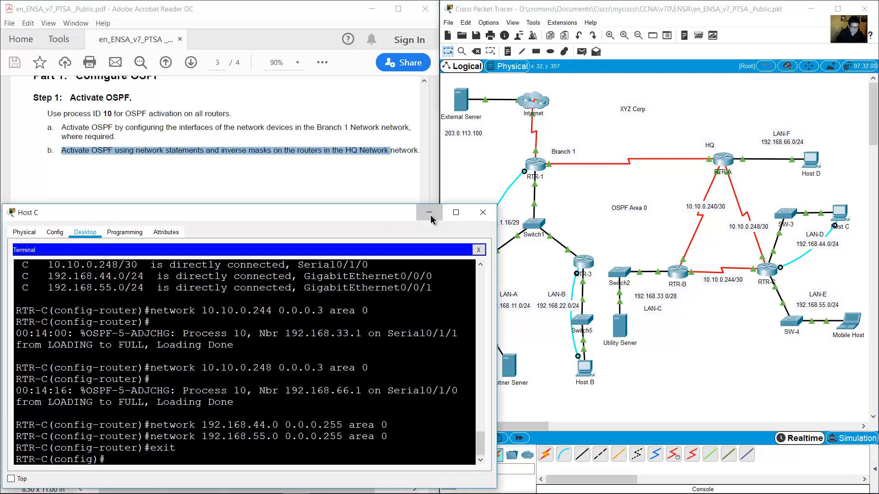
{"action": "left_click", "coordinate": [429, 213]}
{"action": "left_click", "coordinate": [326, 191]}
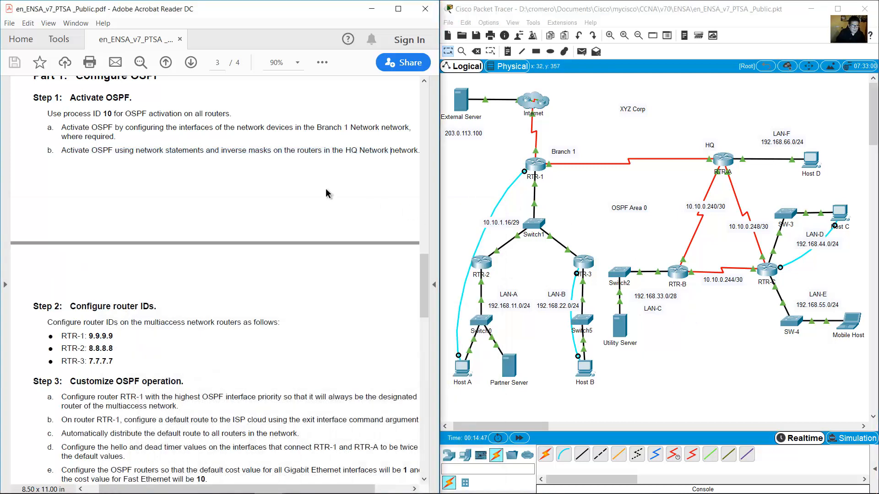
{"action": "left_click_drag", "start_coordinate": [71, 306], "coordinate": [164, 304]}
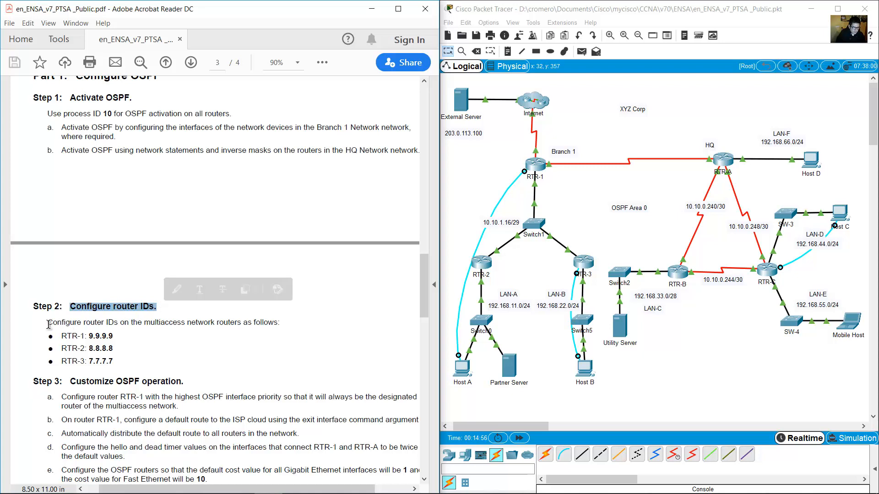
{"action": "left_click_drag", "start_coordinate": [122, 323], "coordinate": [243, 322]}
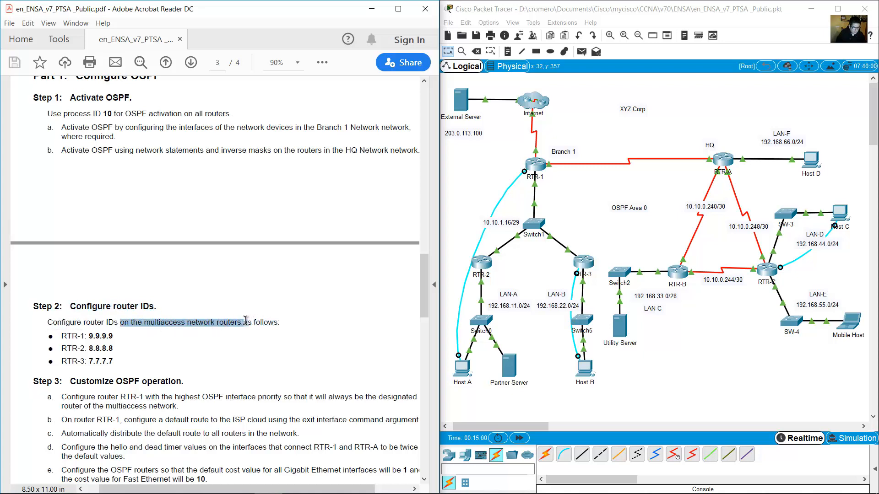
{"action": "left_click", "coordinate": [474, 150]}
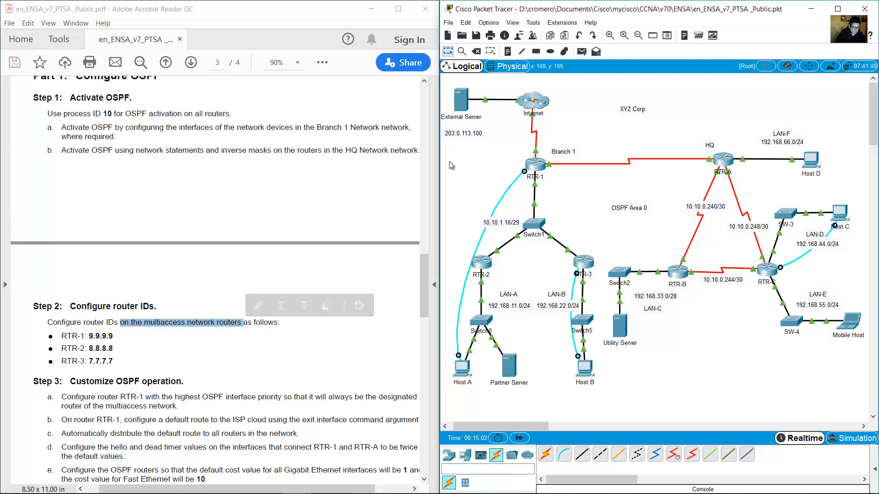
{"action": "left_click_drag", "start_coordinate": [456, 159], "coordinate": [579, 282]}
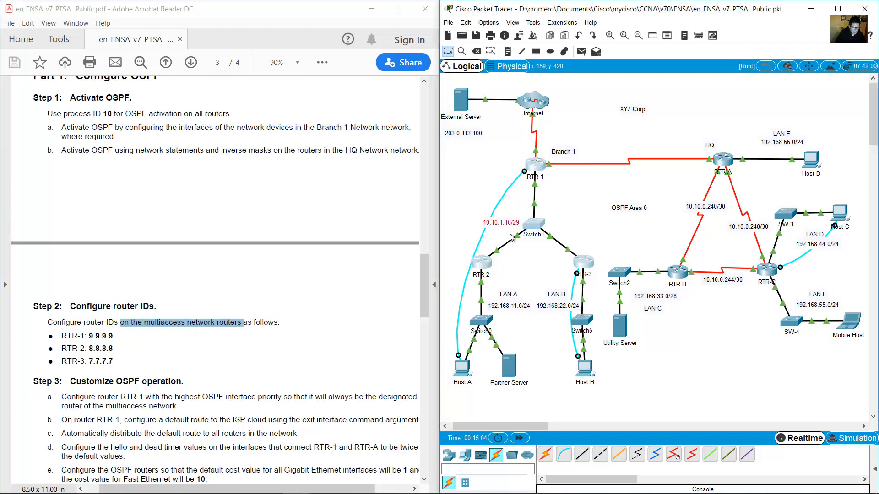
{"action": "left_click", "coordinate": [563, 199]}
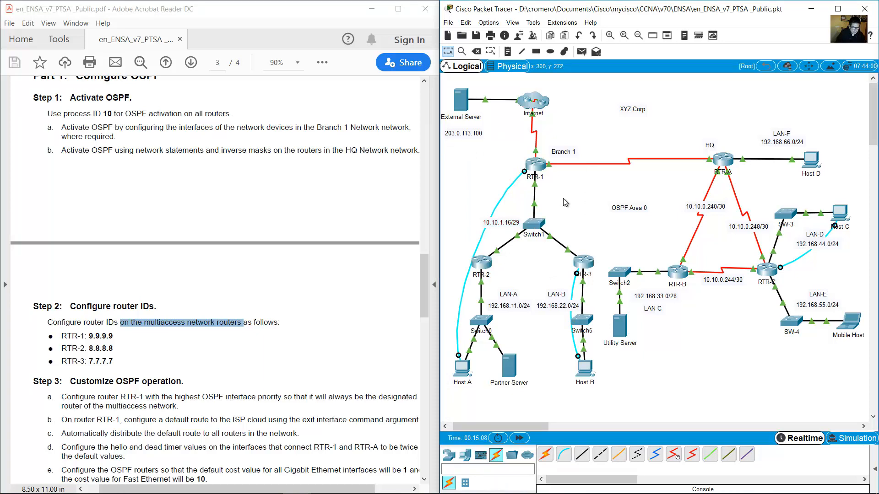
{"action": "left_click_drag", "start_coordinate": [567, 203], "coordinate": [507, 255]}
{"action": "left_click", "coordinate": [577, 194]}
{"action": "left_click_drag", "start_coordinate": [465, 165], "coordinate": [596, 287]}
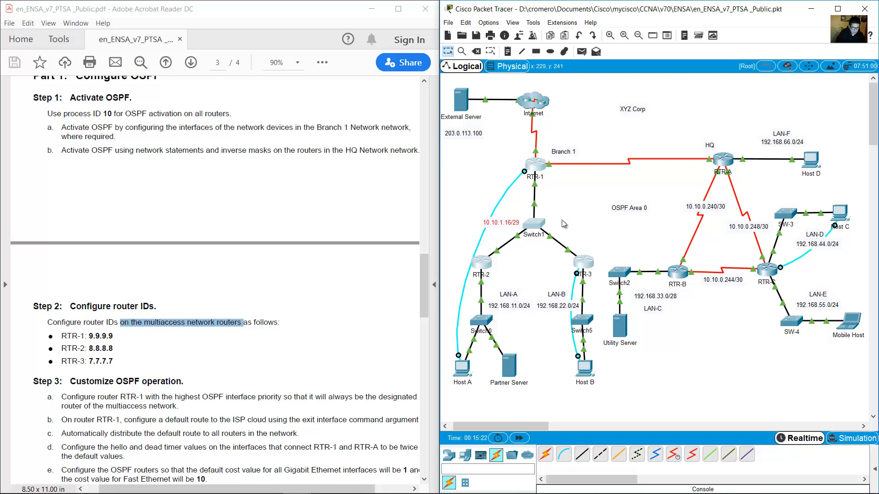
{"action": "left_click", "coordinate": [204, 338]}
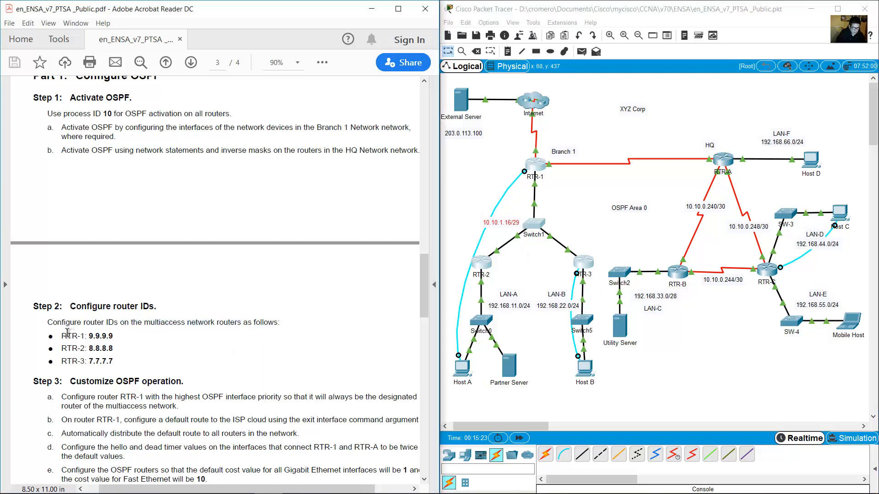
{"action": "left_click_drag", "start_coordinate": [60, 337], "coordinate": [117, 336]}
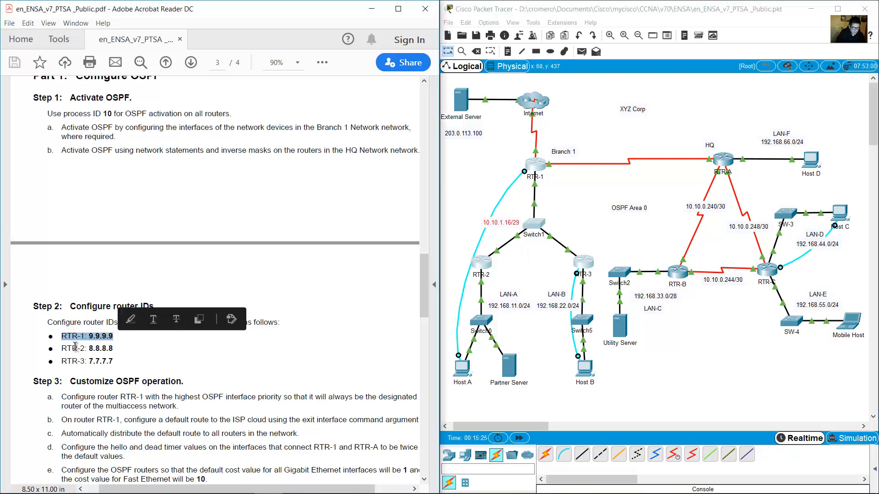
{"action": "left_click_drag", "start_coordinate": [62, 349], "coordinate": [114, 348]}
{"action": "left_click", "coordinate": [66, 360]}
{"action": "mouse_move", "coordinate": [65, 361]}
{"action": "left_mouse_down"}
{"action": "mouse_move", "coordinate": [114, 362]}
{"action": "mouse_move", "coordinate": [62, 361]}
{"action": "mouse_move", "coordinate": [63, 336]}
{"action": "left_mouse_up"}
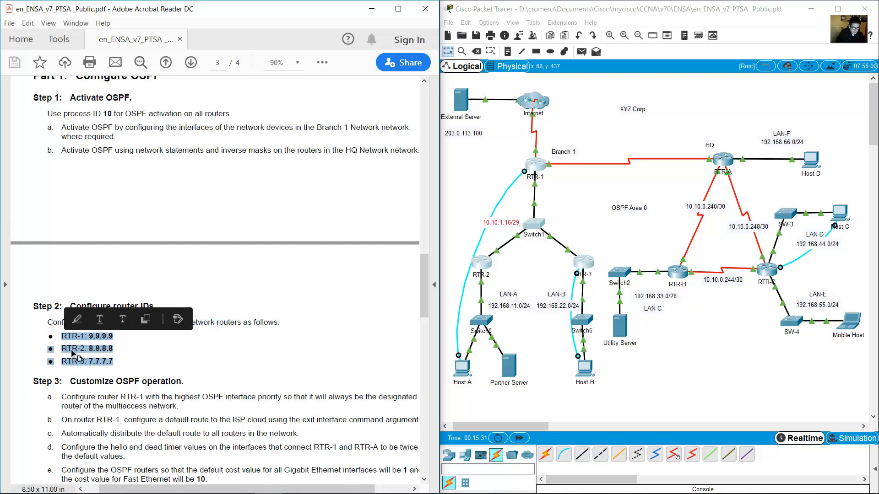
{"action": "left_click", "coordinate": [136, 355]}
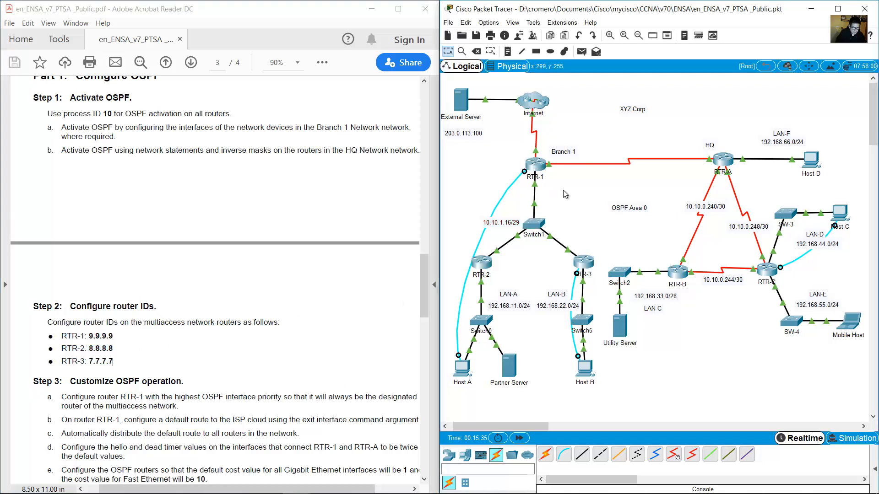
From Host A's terminal, give RTR-1's OSPF process 10 router ID 9.9.9.9, then minimize the terminal.
{"action": "left_click", "coordinate": [461, 367]}
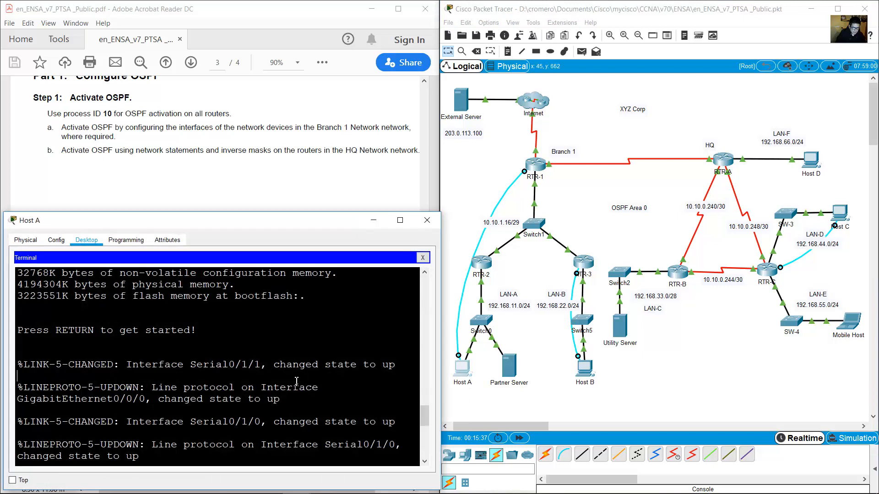
{"action": "type", "text": "route"}
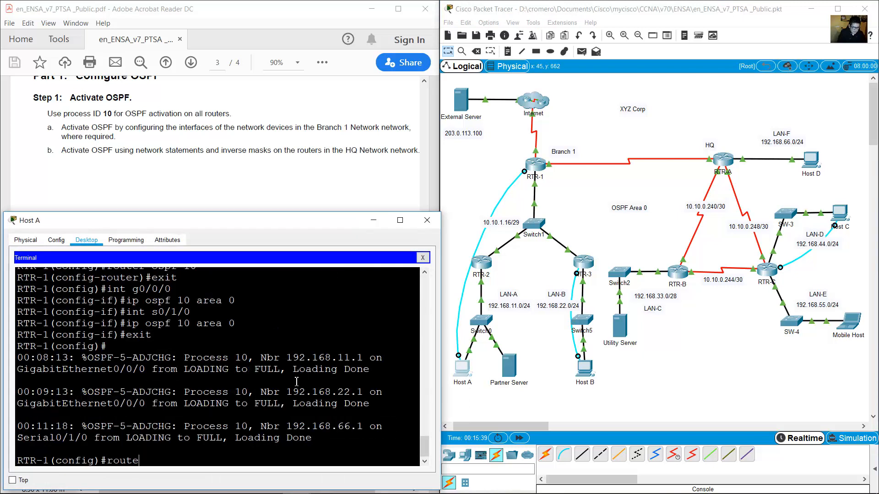
{"action": "type", "text": "r ospf 10"}
{"action": "key", "text": "Return"}
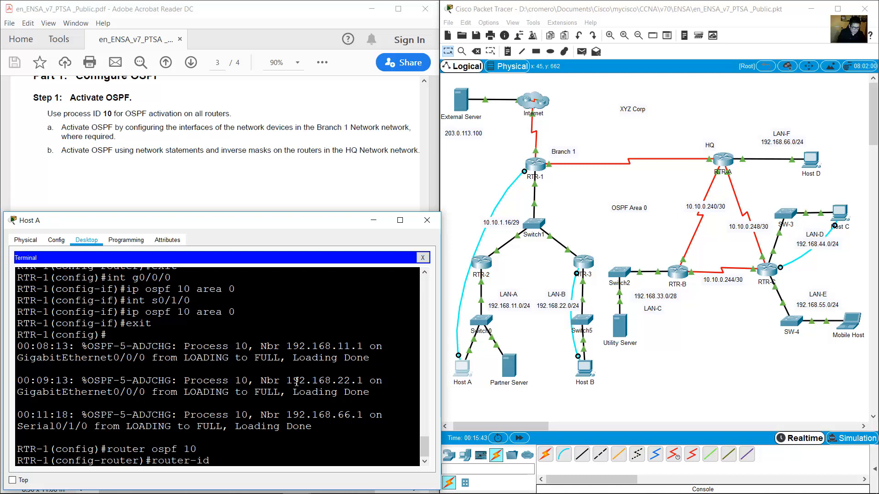
{"action": "left_click", "coordinate": [237, 159]}
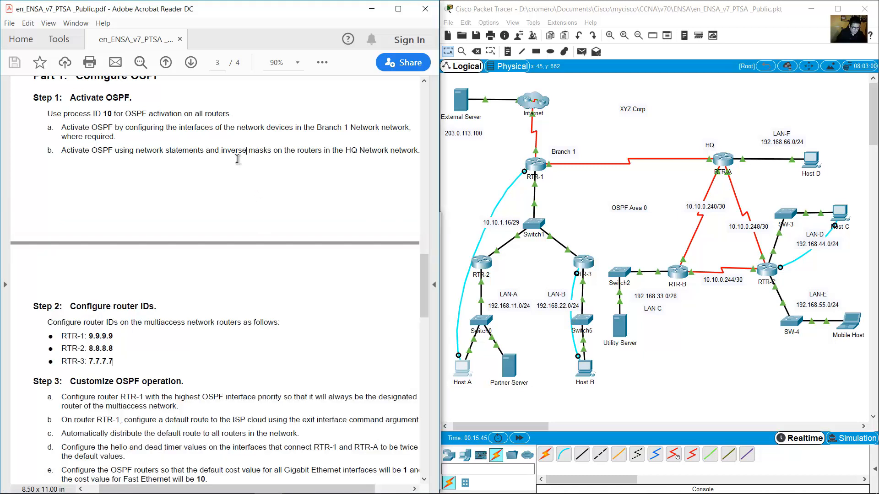
{"action": "left_click_drag", "start_coordinate": [88, 336], "coordinate": [113, 337]}
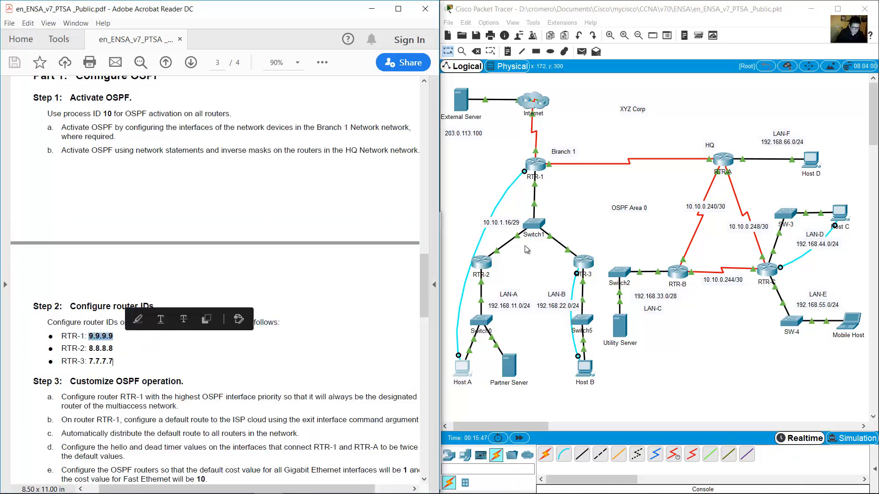
{"action": "left_click", "coordinate": [465, 371]}
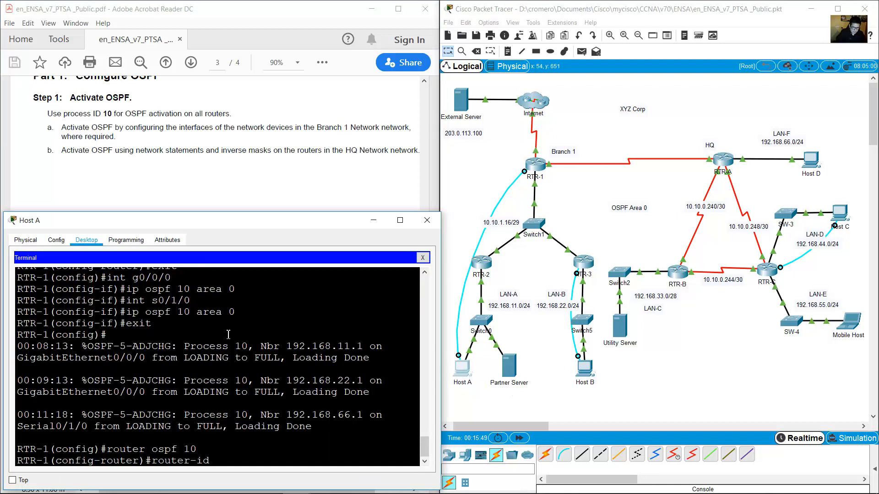
{"action": "type", "text": "9.9.9.9"}
{"action": "key", "text": "Return"}
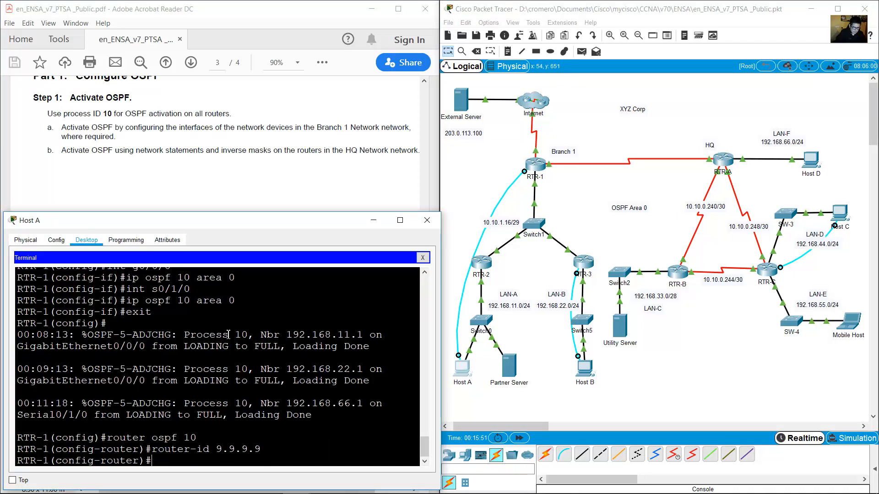
{"action": "type", "text": "exit"}
{"action": "key", "text": "Return"}
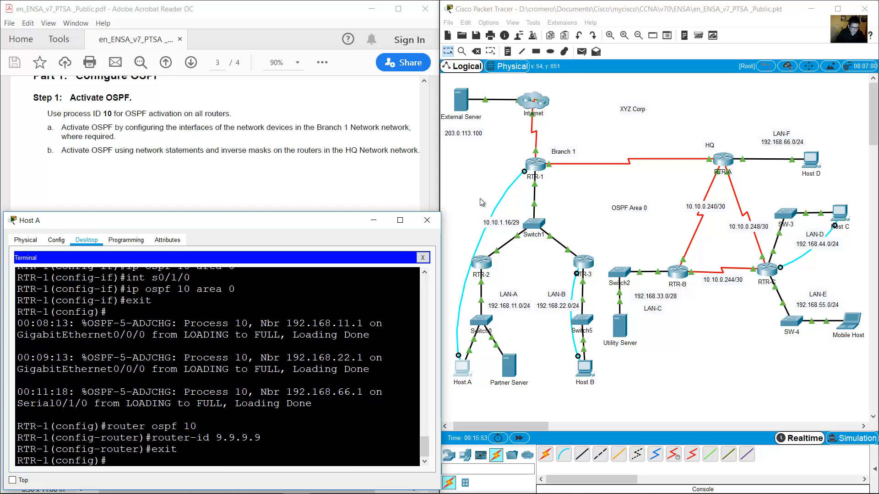
{"action": "left_click", "coordinate": [374, 220]}
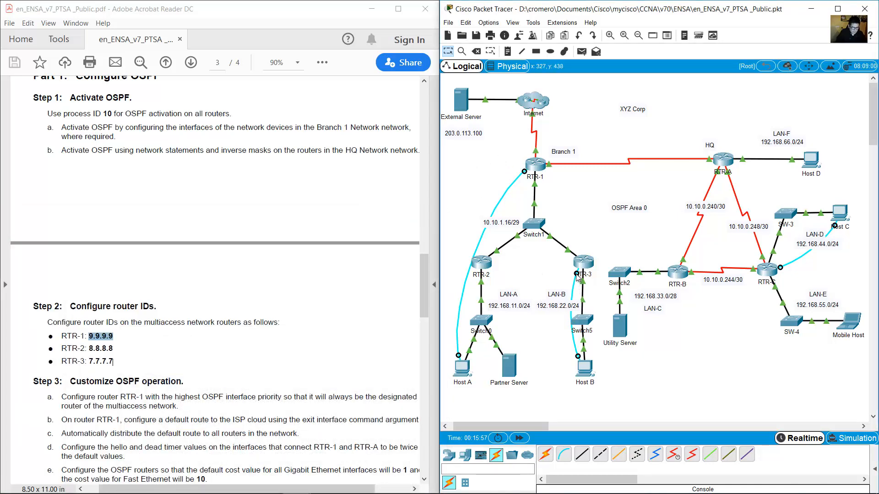
Move Host B's console cable from RTR-3 to RTR-2 and connect its terminal to RTR-2.
{"action": "left_click_drag", "start_coordinate": [577, 273], "coordinate": [481, 266]}
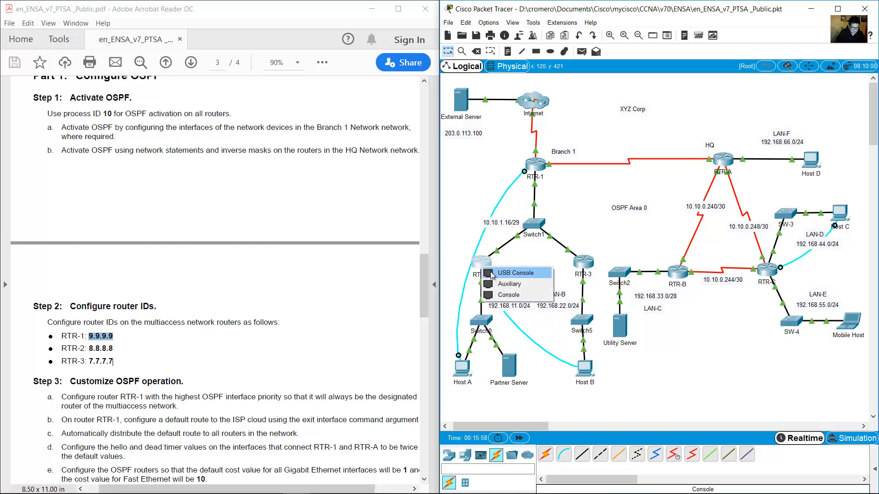
{"action": "left_click", "coordinate": [514, 296]}
{"action": "left_click", "coordinate": [587, 369]}
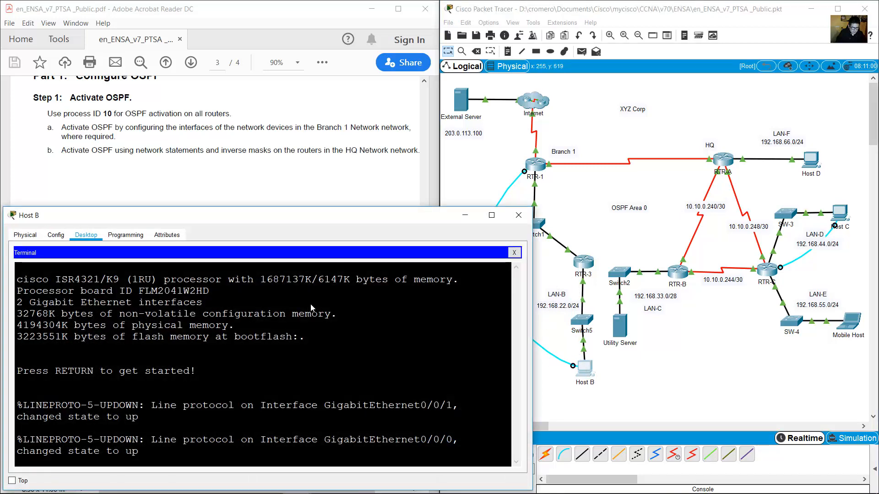
{"action": "left_click", "coordinate": [513, 254]}
{"action": "left_click", "coordinate": [265, 276]}
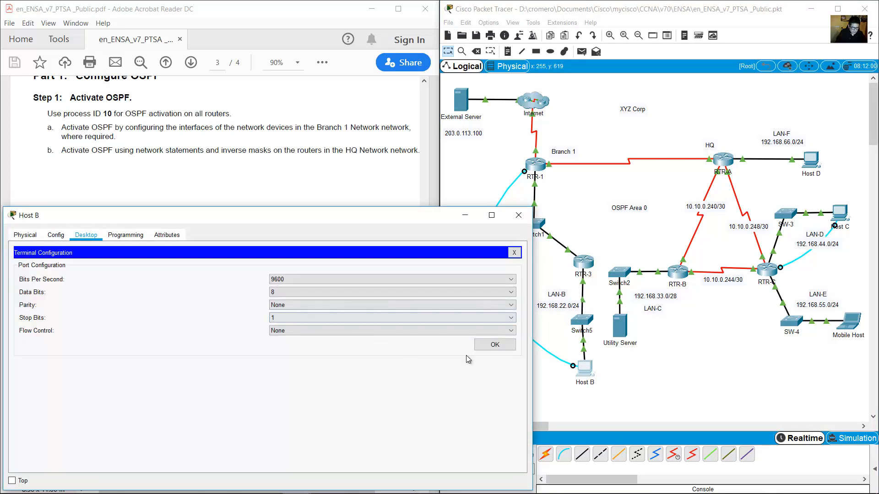
{"action": "left_click", "coordinate": [489, 346]}
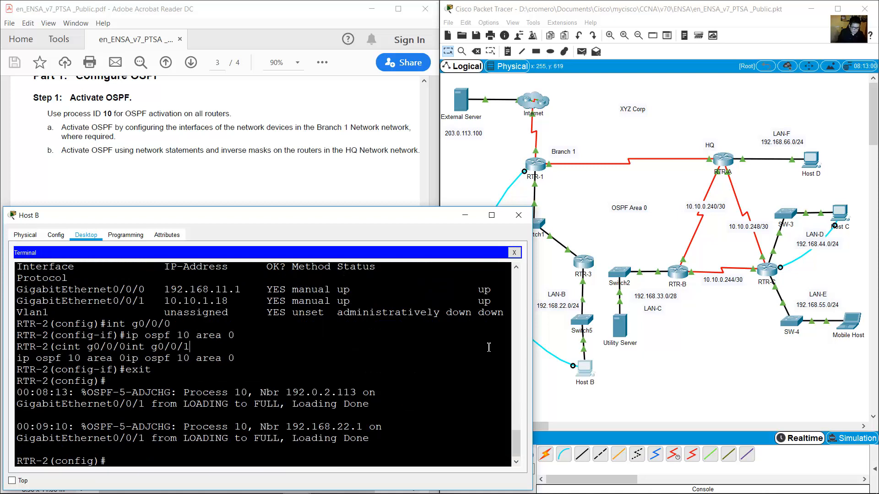
{"action": "type", "text": "route"}
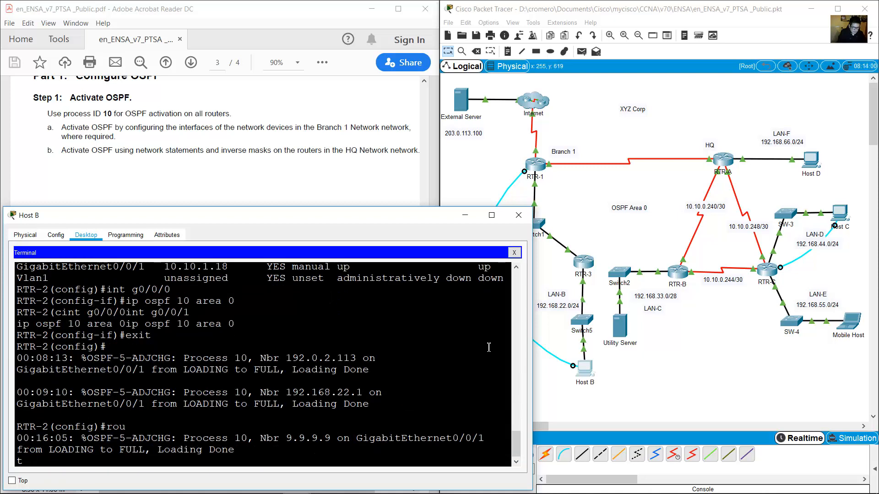
{"action": "key", "text": "BackSpace"}
{"action": "key", "text": "BackSpace"}
{"action": "key", "text": "BackSpace"}
{"action": "key", "text": "BackSpace"}
{"action": "key", "text": "Return"}
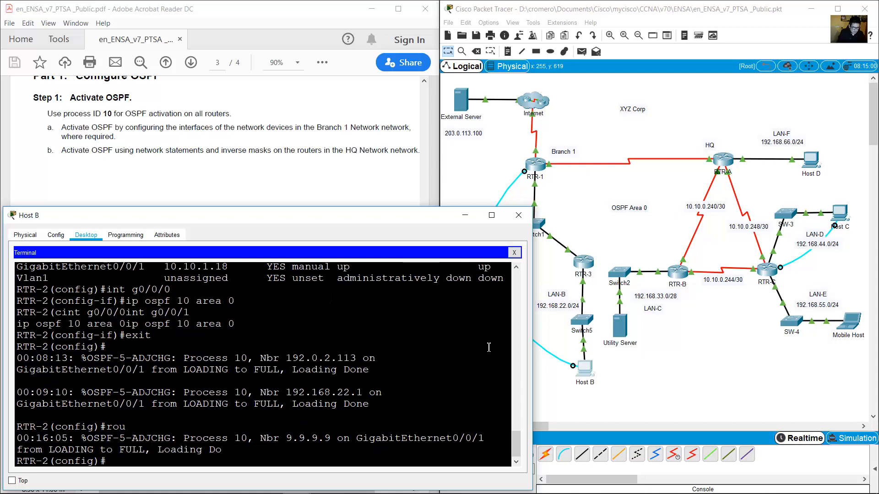
Set router ID 8.8.8.8 under router ospf 10 on RTR-2 and exit to global configuration.
{"action": "type", "text": "router ospf 10"}
{"action": "key", "text": "Return"}
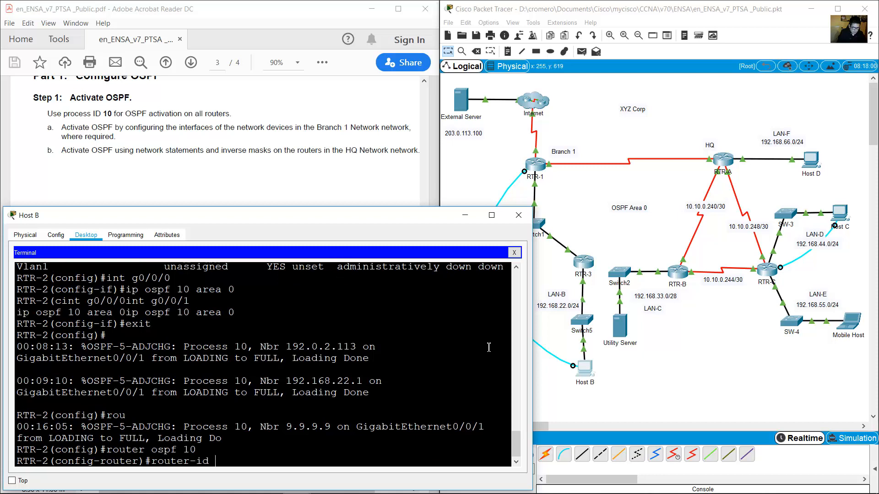
{"action": "type", "text": "router-id"}
{"action": "left_click", "coordinate": [251, 135]}
{"action": "left_click_drag", "start_coordinate": [88, 352], "coordinate": [114, 351]}
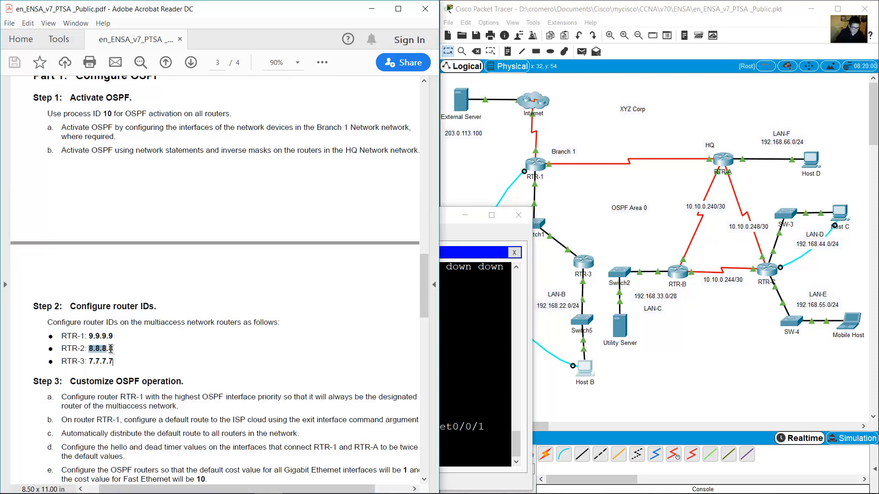
{"action": "left_click", "coordinate": [512, 402]}
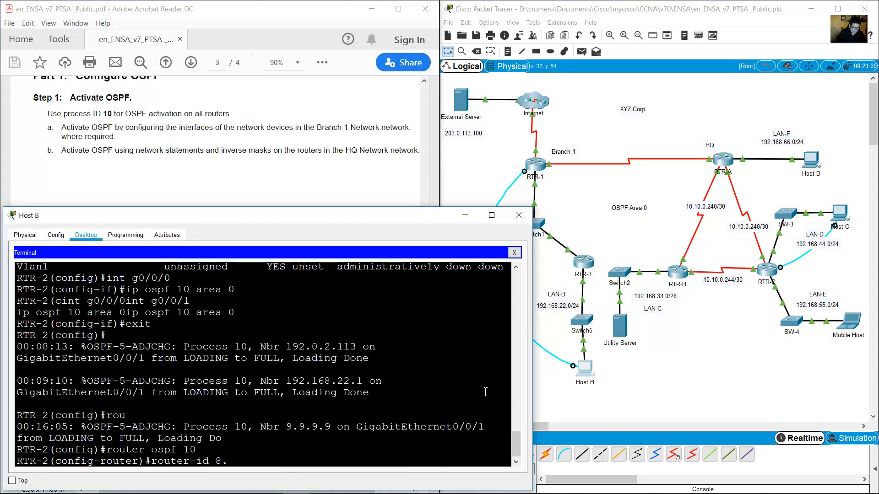
{"action": "key", "text": "Return"}
{"action": "type", "text": "exit"}
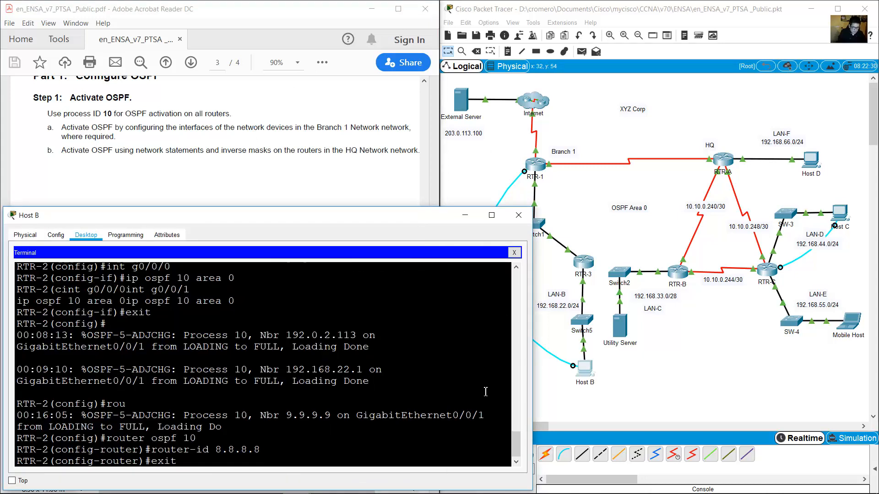
{"action": "key", "text": "Return"}
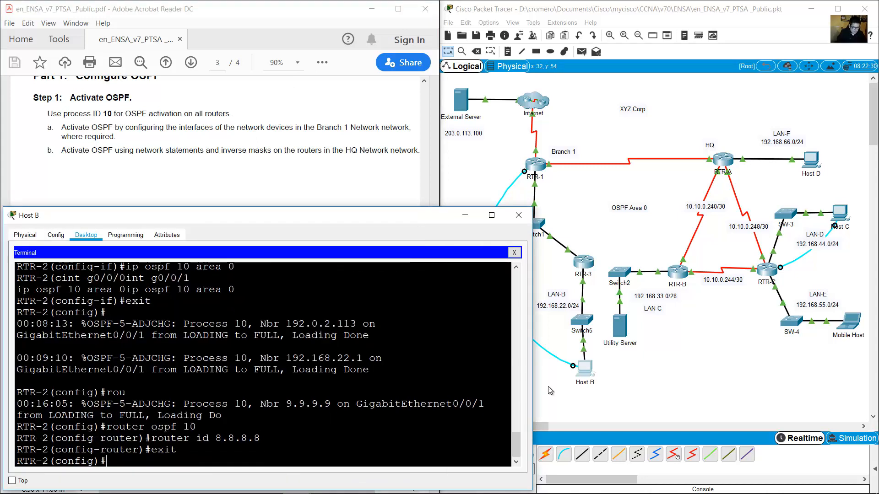
{"action": "left_click", "coordinate": [594, 229]}
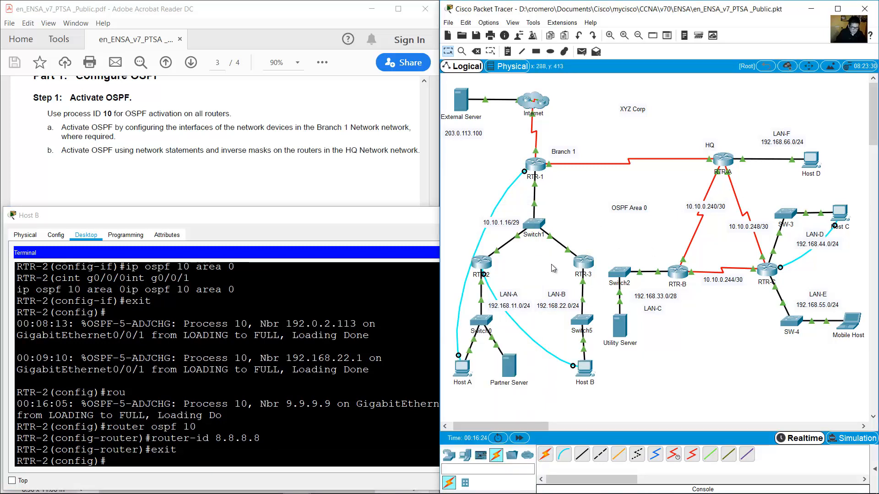
Reconnect Host B's console cable to RTR-3's Console port and open a terminal session.
{"action": "left_click", "coordinate": [585, 264]}
{"action": "left_click", "coordinate": [611, 292]}
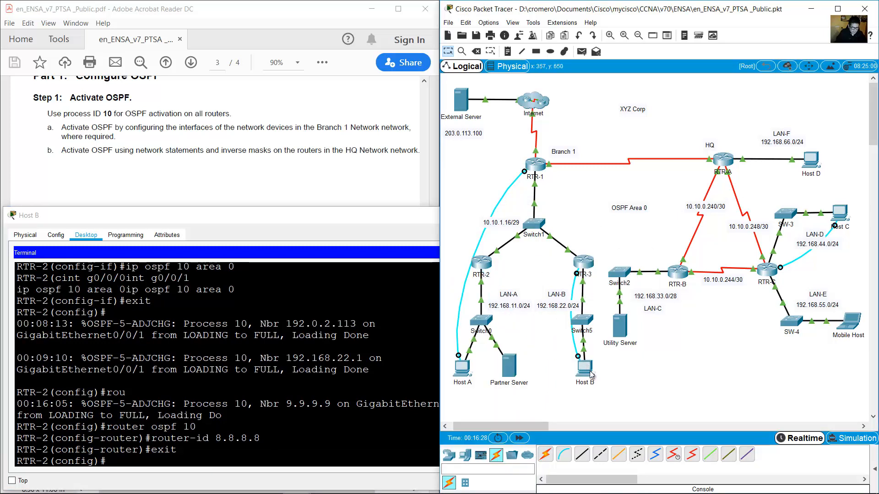
{"action": "left_click", "coordinate": [587, 369]}
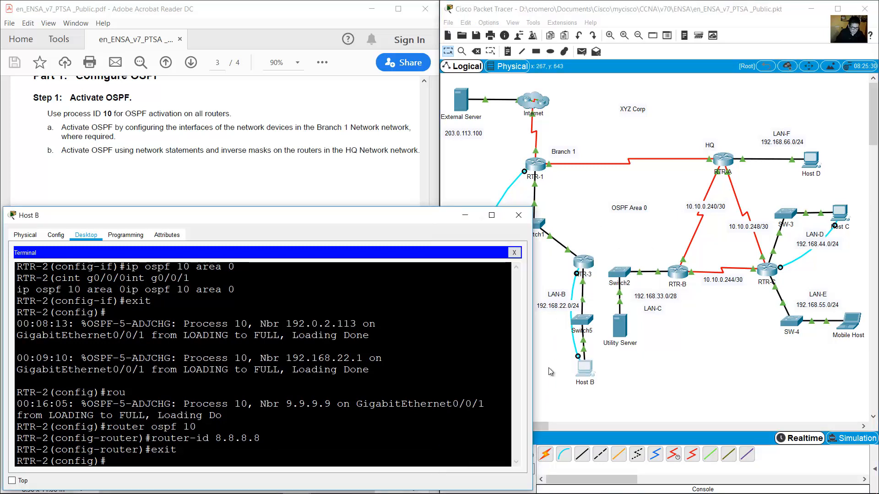
{"action": "left_click", "coordinate": [514, 253]}
{"action": "left_click", "coordinate": [275, 286]}
{"action": "left_click", "coordinate": [495, 345]}
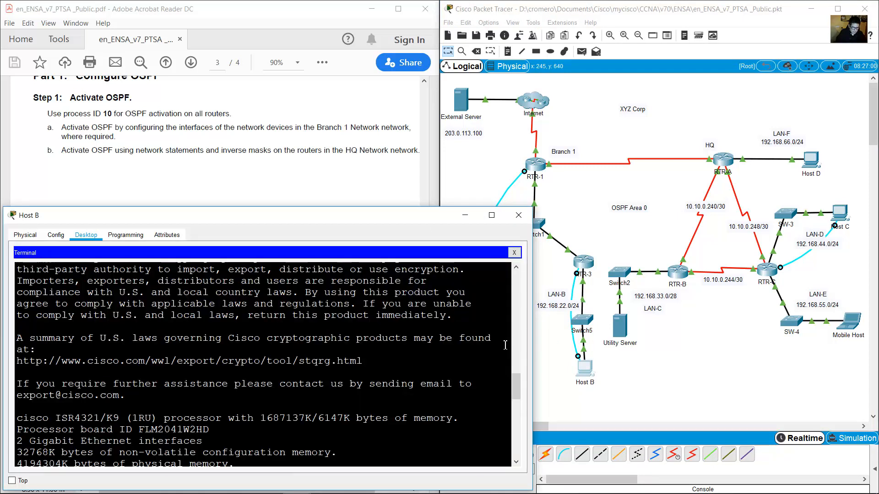
Enter OSPF process 10 configuration on RTR-3 after correcting the mistyped 'router opsf'.
{"action": "type", "text": "router o"}
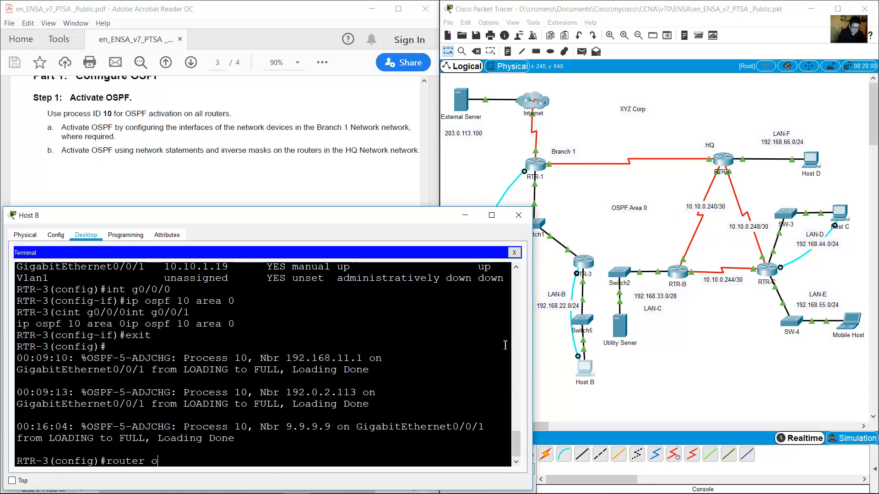
{"action": "type", "text": "psf"}
{"action": "key", "text": "Return"}
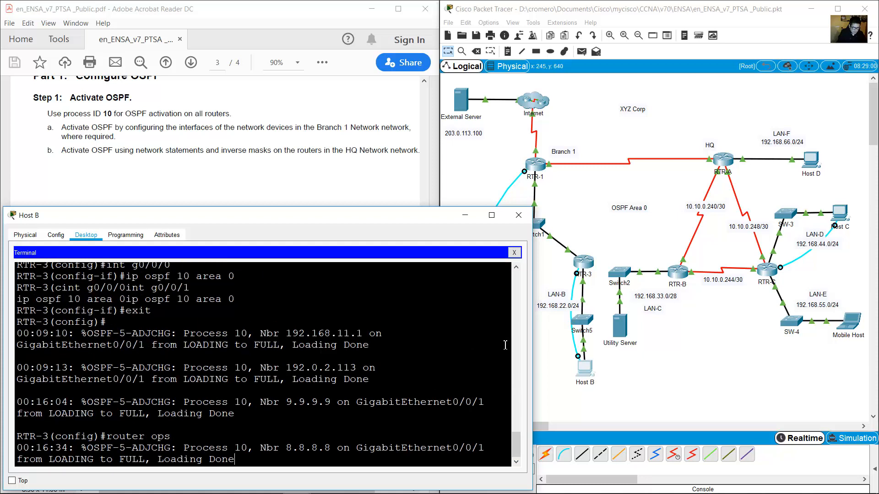
{"action": "type", "text": "router"}
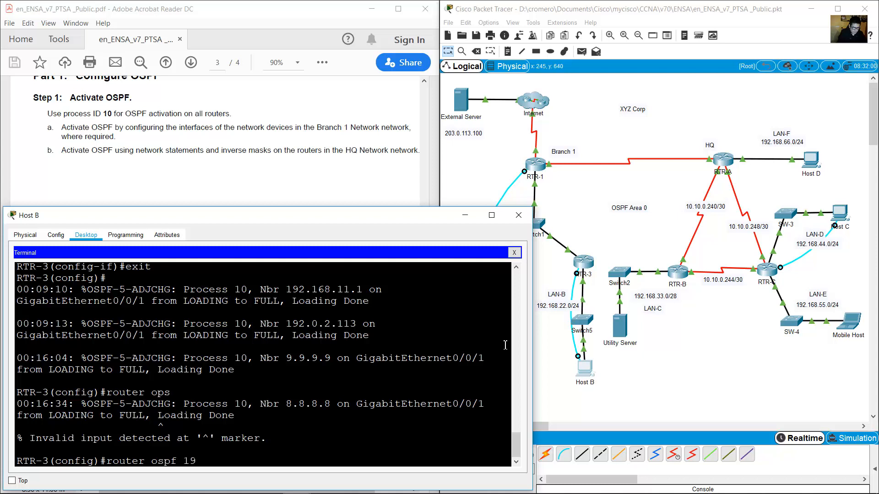
{"action": "type", "text": "ospf 10"}
{"action": "key", "text": "Return"}
Paste router ID 7.7.7.7 from the task sheet, exit OSPF mode, and minimize the terminal.
{"action": "type", "text": "router)#router-"}
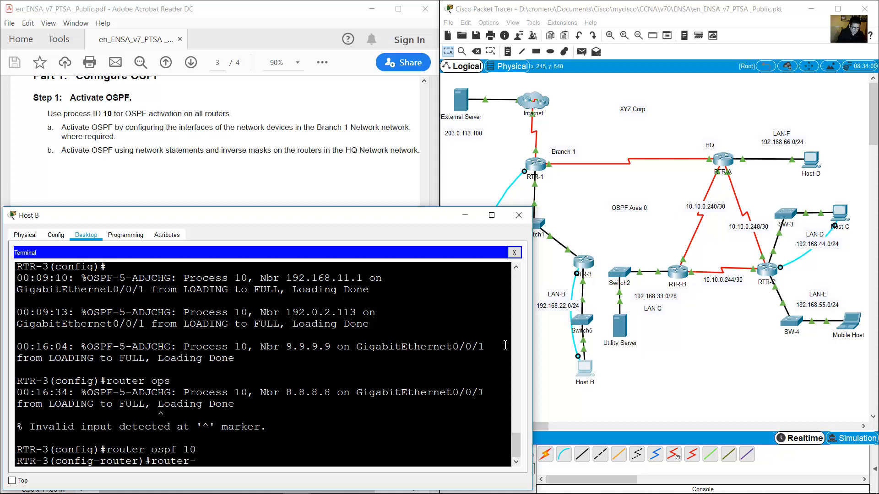
{"action": "type", "text": "id 7.7.7.7"}
{"action": "left_click", "coordinate": [322, 187]}
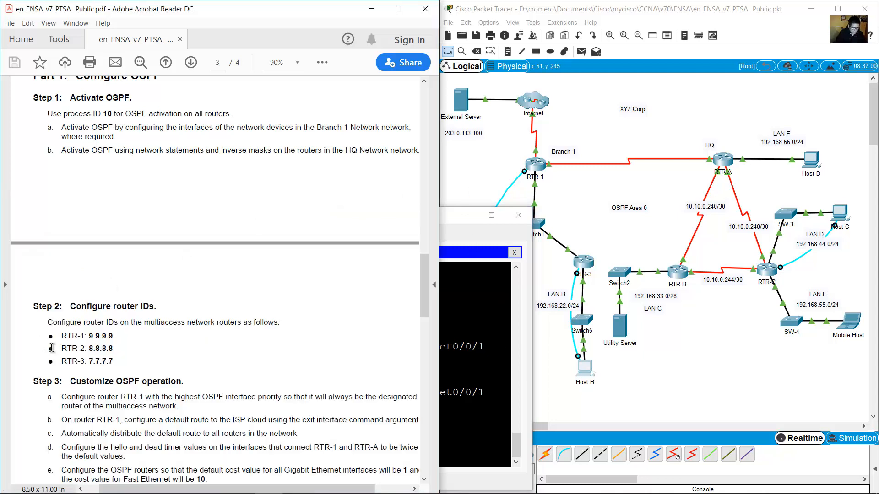
{"action": "left_click_drag", "start_coordinate": [90, 362], "coordinate": [113, 361]}
{"action": "key", "text": "ctrl+c"}
{"action": "left_click", "coordinate": [516, 444]}
{"action": "key", "text": "ctrl+v"}
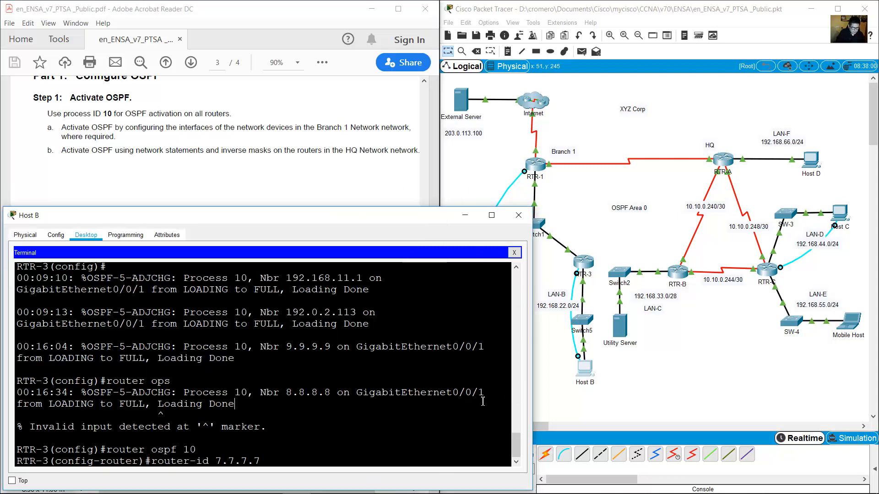
{"action": "key", "text": "Return"}
{"action": "type", "text": "exi"}
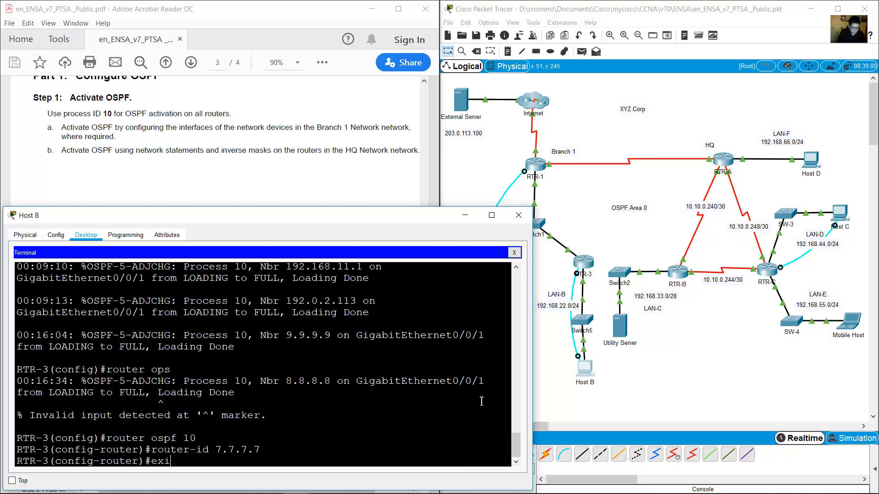
{"action": "type", "text": "t"}
{"action": "key", "text": "Return"}
{"action": "left_click", "coordinate": [458, 218]}
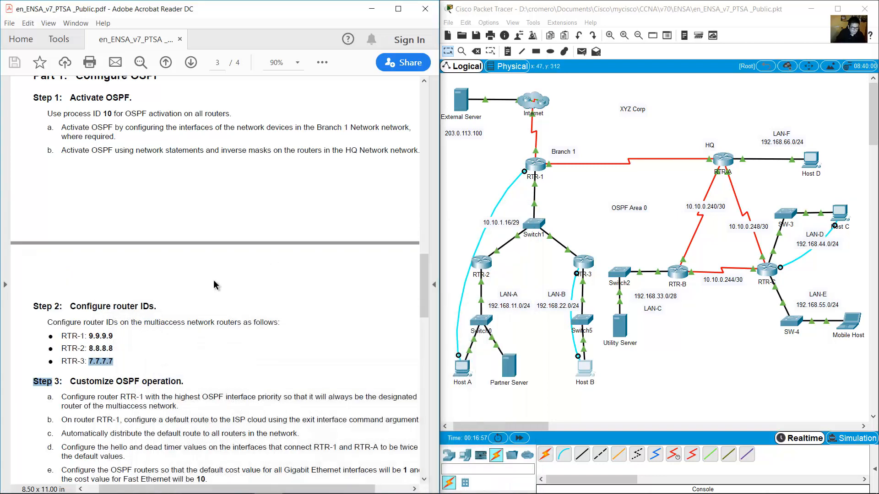
Scroll the task sheet to Step 3, Customize OSPF operation.
{"action": "left_click", "coordinate": [150, 272]}
{"action": "scroll", "coordinate": [145, 261], "scroll_direction": "down", "scroll_amount": 10}
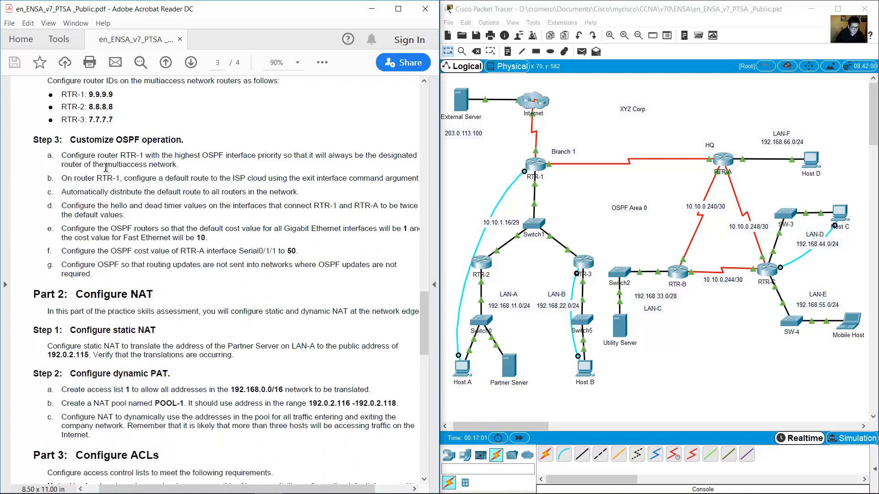
{"action": "left_click_drag", "start_coordinate": [69, 140], "coordinate": [185, 137]}
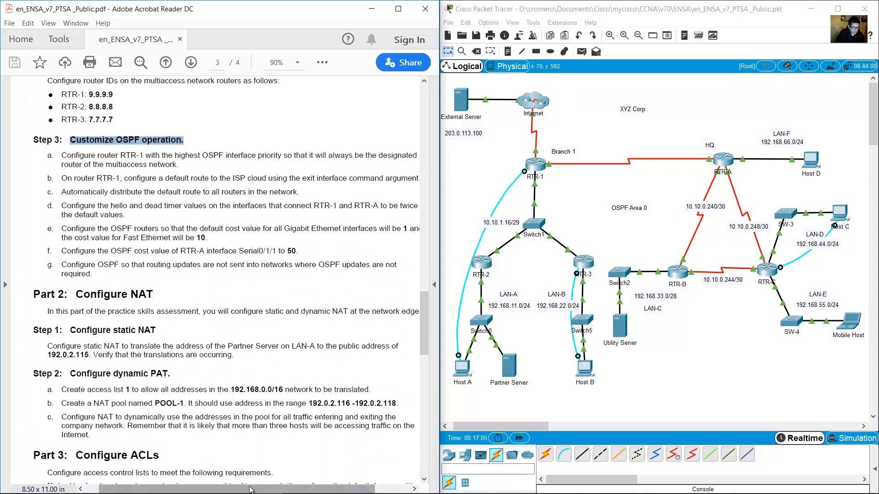
{"action": "scroll", "coordinate": [232, 387], "scroll_direction": "right", "scroll_amount": 2}
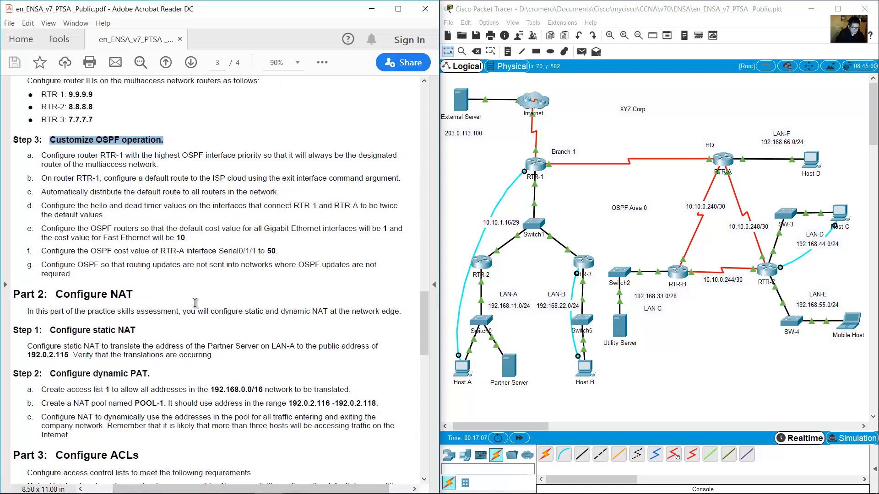
{"action": "mouse_move", "coordinate": [47, 156]}
{"action": "left_mouse_down"}
{"action": "mouse_move", "coordinate": [389, 155]}
{"action": "mouse_move", "coordinate": [85, 158]}
{"action": "mouse_move", "coordinate": [161, 166]}
{"action": "left_mouse_up"}
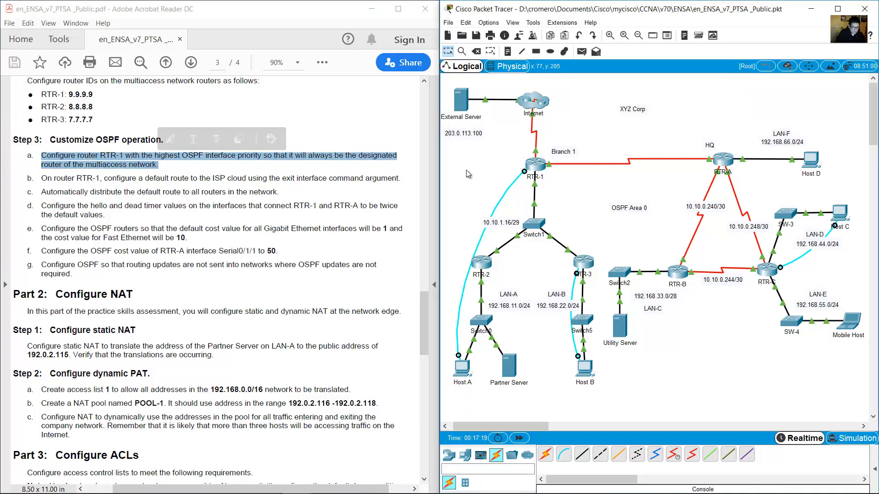
Read item a on giving RTR-1 the highest OSPF interface priority while checking RTR-1 in the topology.
{"action": "left_click_drag", "start_coordinate": [461, 167], "coordinate": [598, 270]}
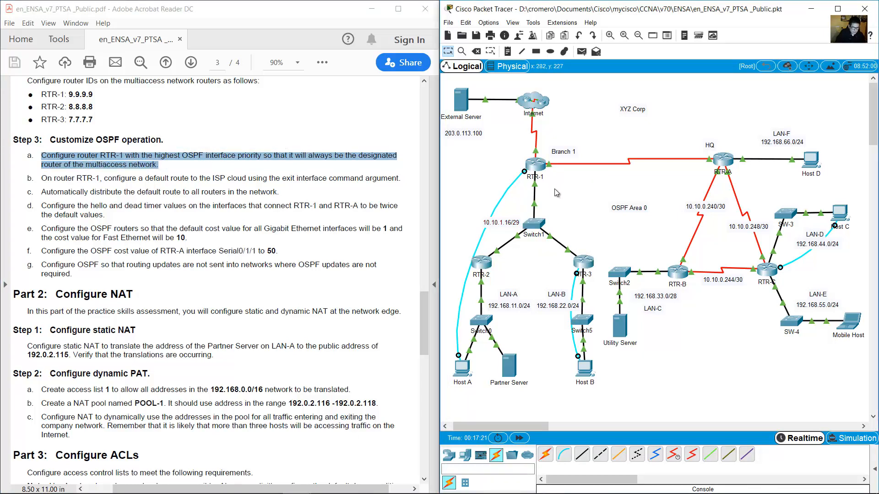
{"action": "left_click_drag", "start_coordinate": [498, 155], "coordinate": [543, 183]}
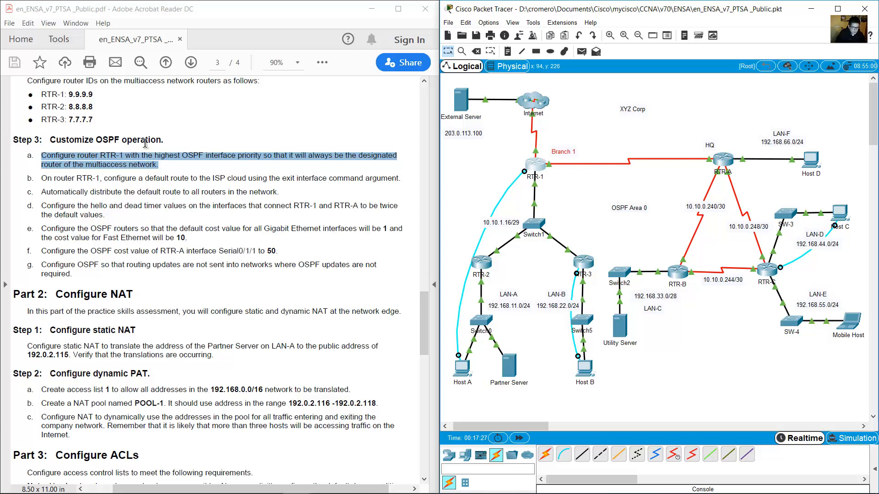
{"action": "left_click_drag", "start_coordinate": [154, 155], "coordinate": [396, 156]}
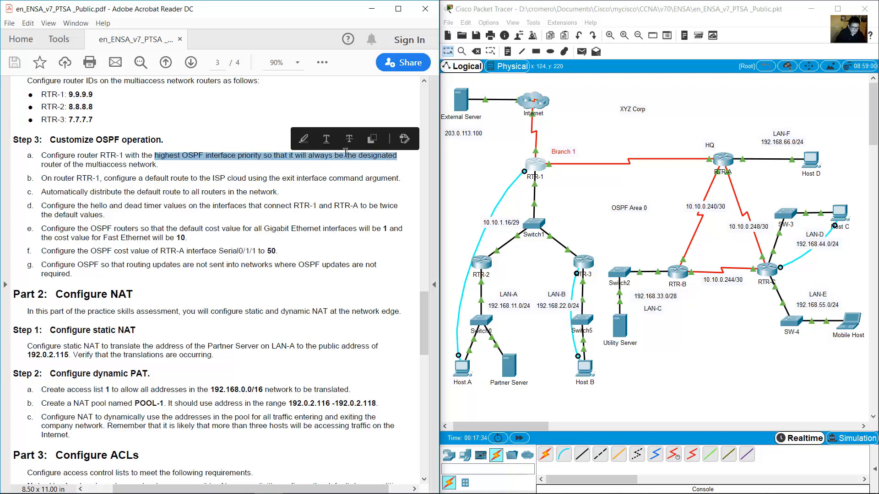
{"action": "left_click_drag", "start_coordinate": [39, 166], "coordinate": [64, 165]}
{"action": "left_click", "coordinate": [597, 183]}
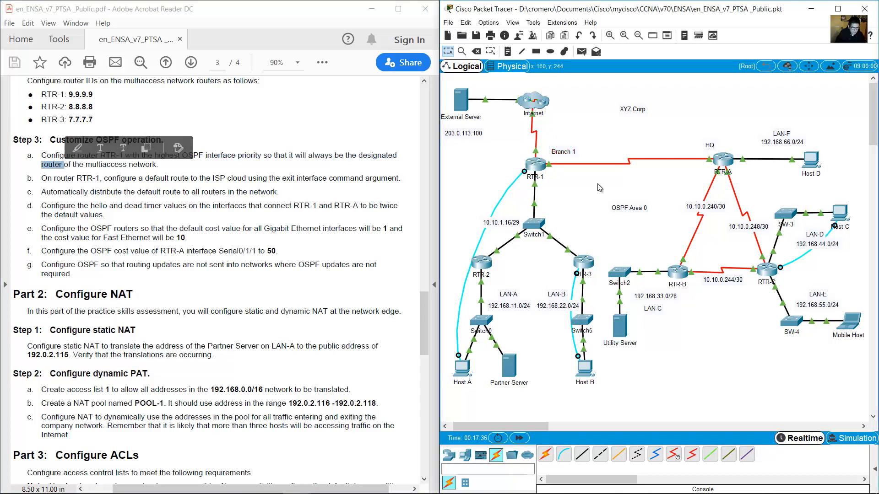
{"action": "left_click_drag", "start_coordinate": [594, 177], "coordinate": [477, 264]}
{"action": "left_click", "coordinate": [562, 195]}
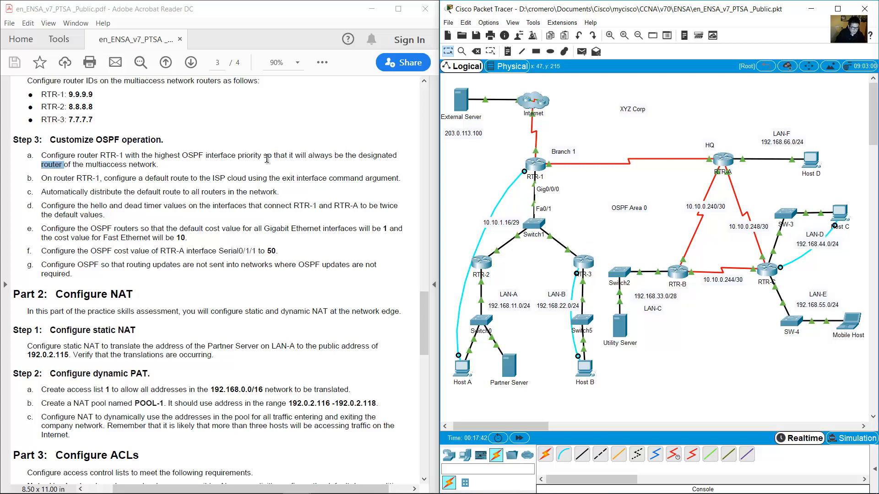
{"action": "mouse_move", "coordinate": [207, 157]}
{"action": "left_mouse_down"}
{"action": "mouse_move", "coordinate": [270, 156]}
{"action": "mouse_move", "coordinate": [236, 151]}
{"action": "mouse_move", "coordinate": [261, 156]}
{"action": "left_mouse_up"}
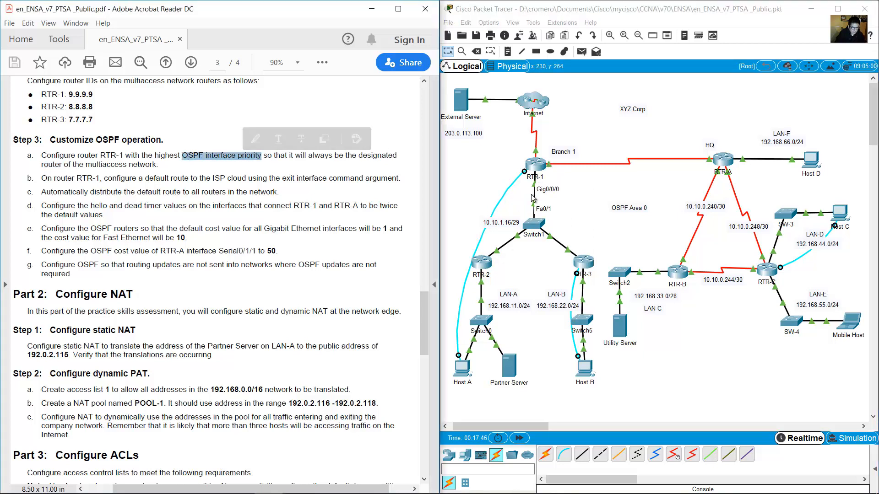
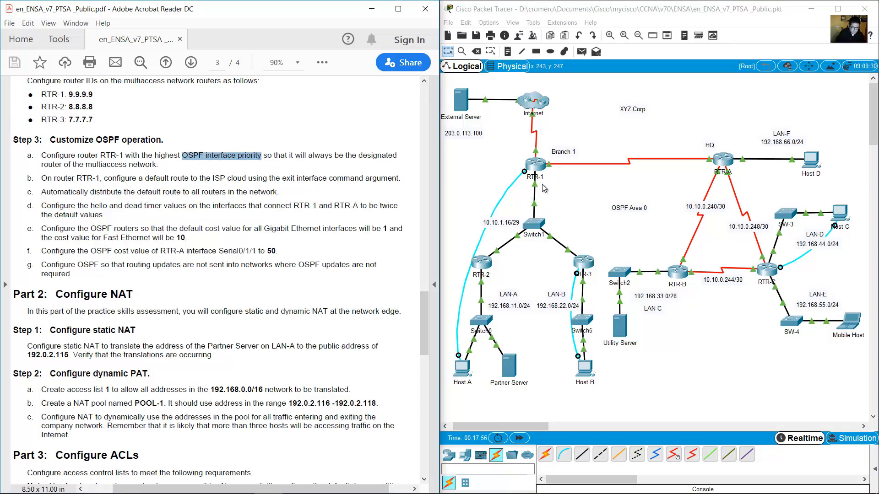
Open Host A's terminal to reach the RTR-1 console over the task PDF.
{"action": "left_click", "coordinate": [465, 374]}
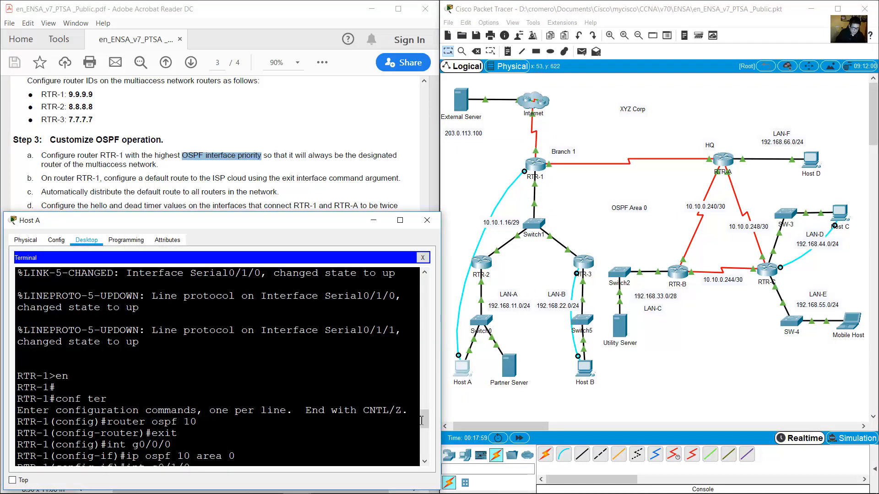
Give RTR-1's G0/0/0 interface, the port facing Switch1, OSPF priority 255, then exit to global configuration.
{"action": "scroll", "coordinate": [421, 420], "scroll_direction": "down", "scroll_amount": 5}
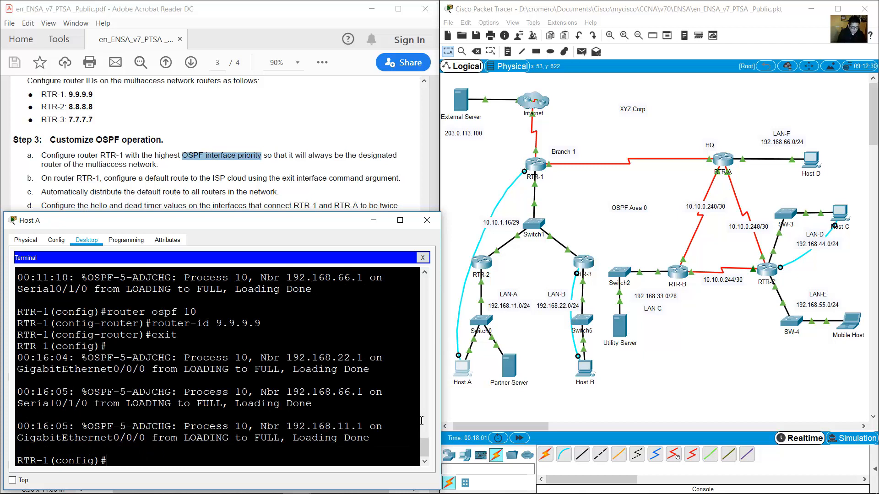
{"action": "type", "text": "int g0"}
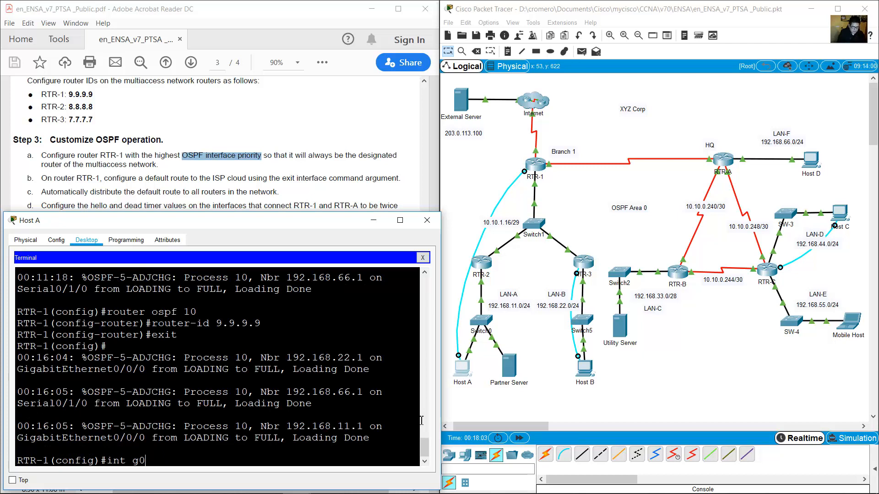
{"action": "type", "text": "/0/0"}
{"action": "key", "text": "Return"}
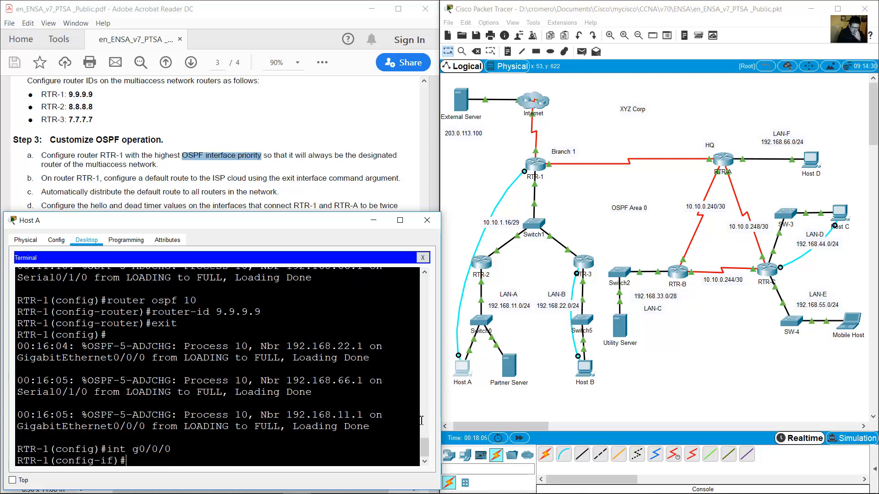
{"action": "left_click", "coordinate": [564, 196]}
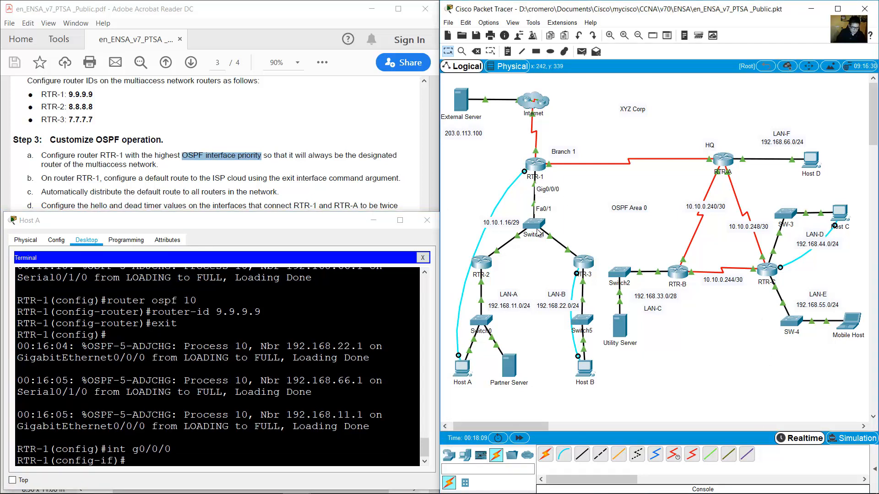
{"action": "left_click_drag", "start_coordinate": [152, 426], "coordinate": [177, 427]}
{"action": "left_click", "coordinate": [176, 428]}
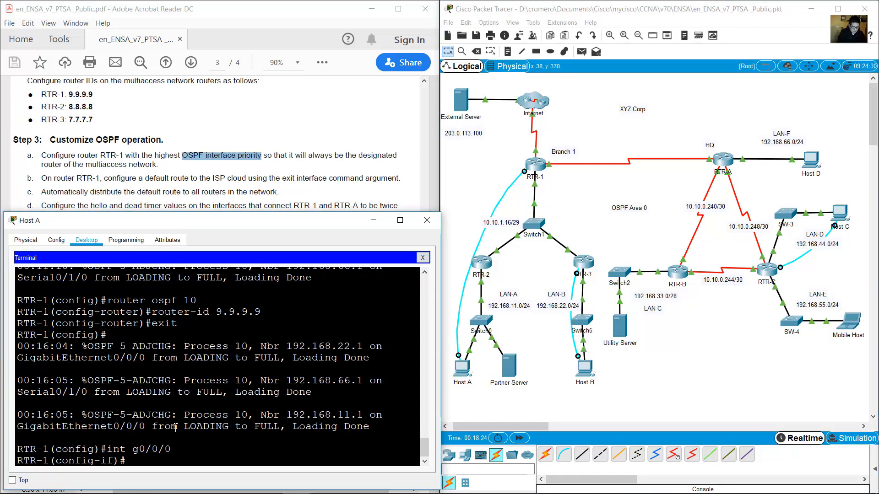
{"action": "type", "text": "ip ops"}
{"action": "type", "text": "f priority 255"}
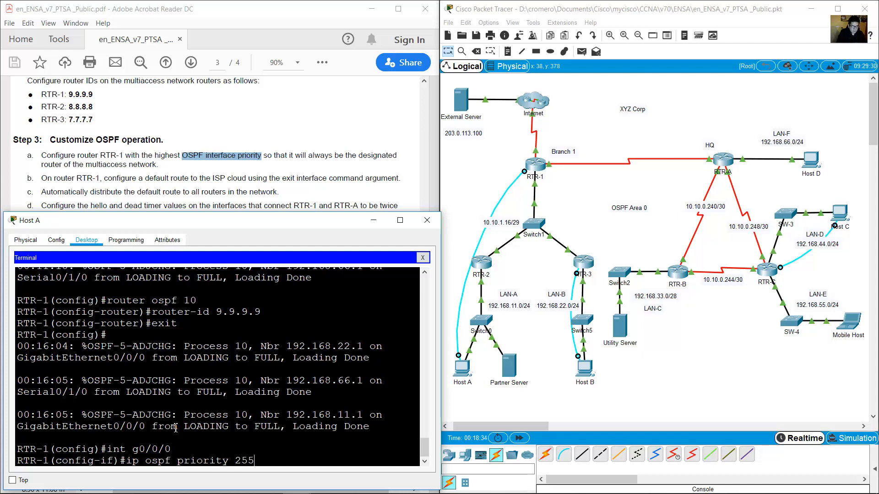
{"action": "key", "text": "Return"}
{"action": "type", "text": "exit"}
{"action": "key", "text": "Return"}
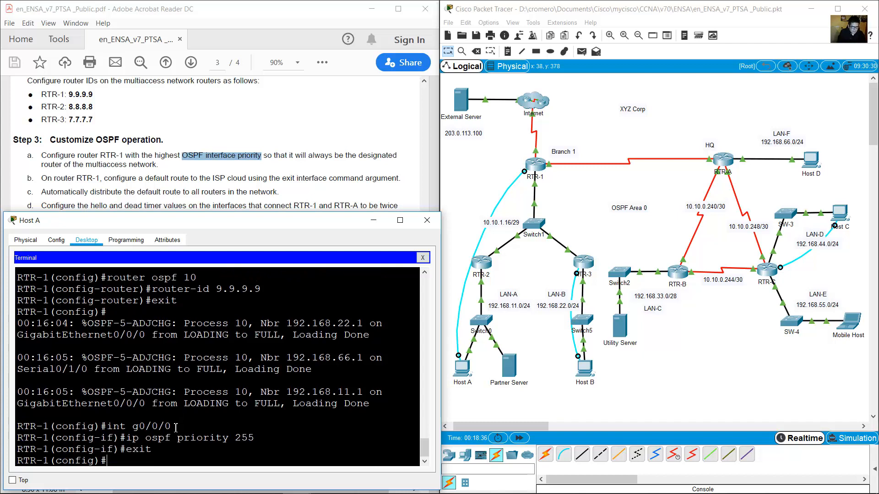
{"action": "left_click", "coordinate": [189, 181]}
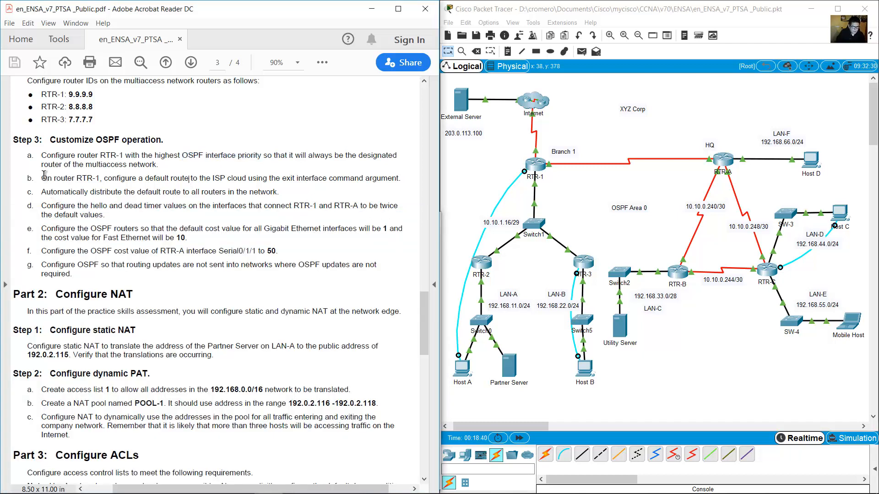
Read task item b on the default route and locate RTR-1's Internet link in the topology.
{"action": "left_click_drag", "start_coordinate": [42, 178], "coordinate": [385, 180]}
{"action": "left_click", "coordinate": [516, 158]}
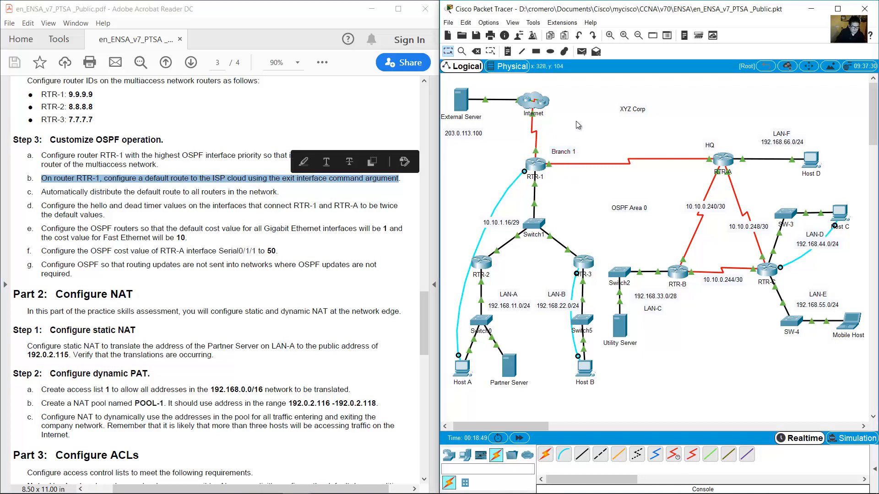
{"action": "left_click_drag", "start_coordinate": [576, 122], "coordinate": [434, 90]}
{"action": "left_click", "coordinate": [509, 149]}
{"action": "mouse_move", "coordinate": [537, 155]}
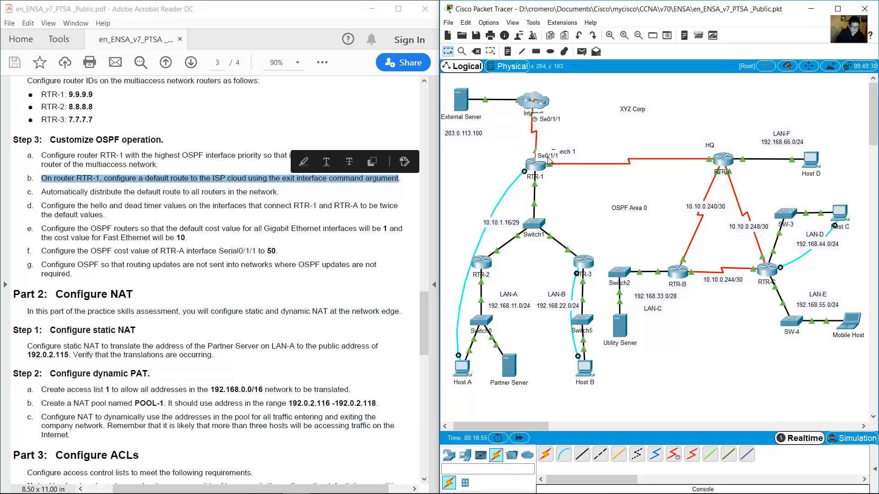
On RTR-1 enter ip route 0.0.0.0 0.0.0.0 s0/1/1, correcting the mistyped interface name.
{"action": "left_click", "coordinate": [461, 368]}
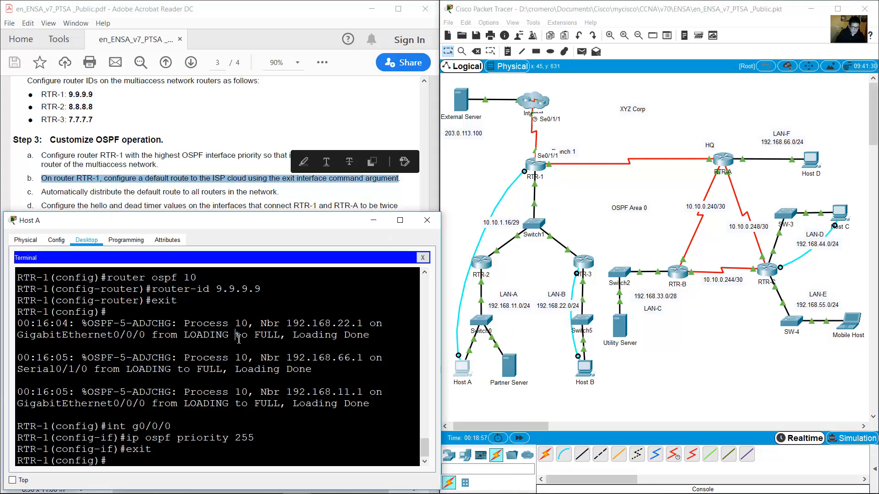
{"action": "left_click_drag", "start_coordinate": [113, 459], "coordinate": [17, 450]}
{"action": "left_click", "coordinate": [191, 457]}
{"action": "type", "text": "ip route 0.0.0.0 0.0.0.0"}
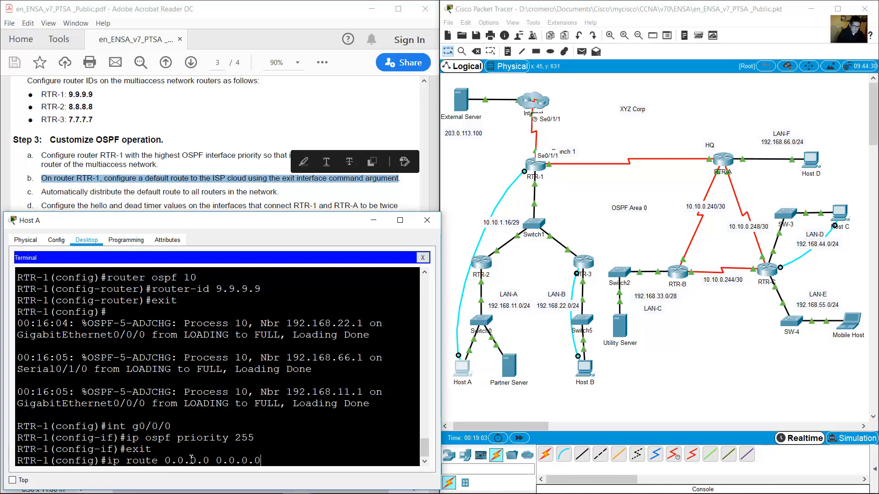
{"action": "type", "text": " s0//1/1"}
{"action": "key", "text": "Return"}
{"action": "key", "text": "Up"}
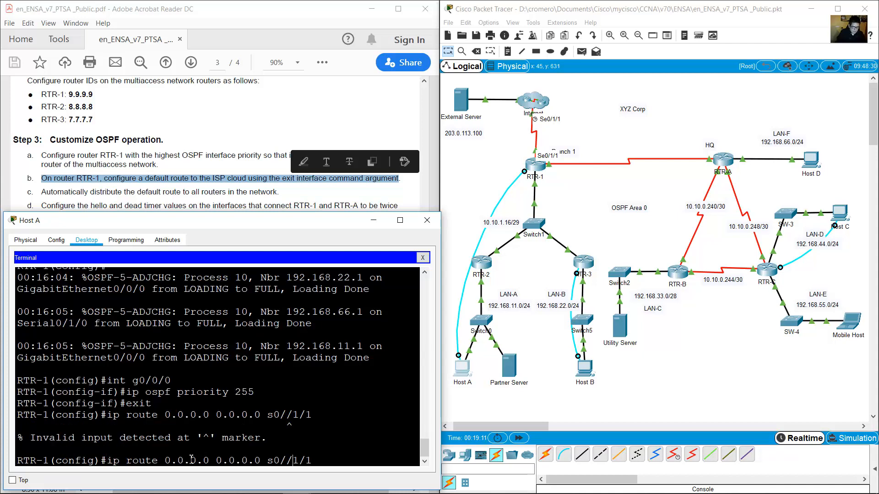
{"action": "key", "text": "BackSpace"}
{"action": "key", "text": "Return"}
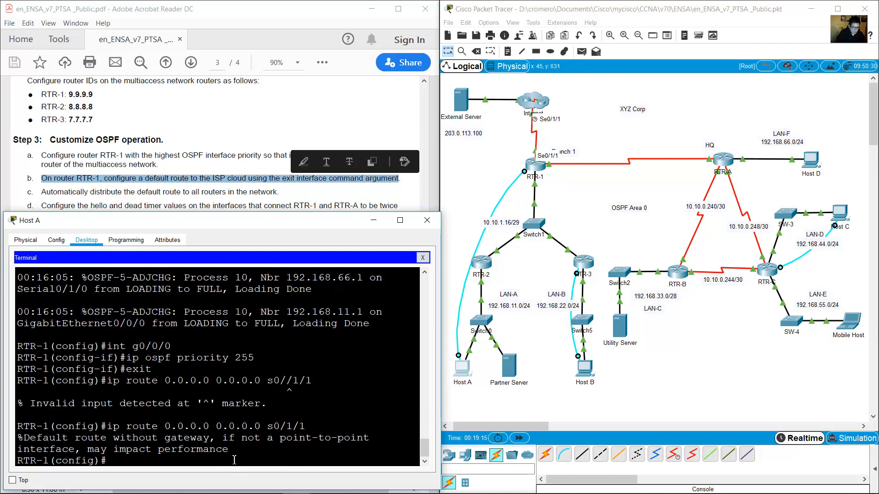
Review the route's warning message and confirm exit interface s0/1/1 against the topology.
{"action": "left_click_drag", "start_coordinate": [228, 450], "coordinate": [17, 438]}
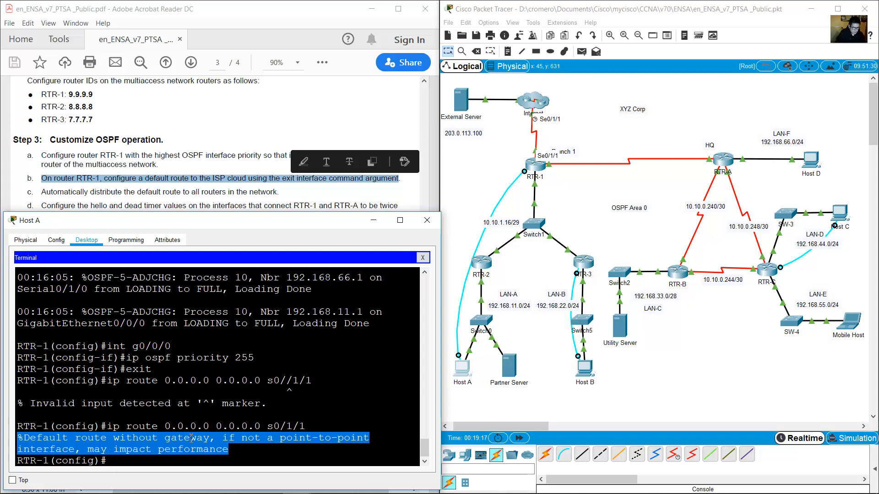
{"action": "left_click", "coordinate": [296, 424]}
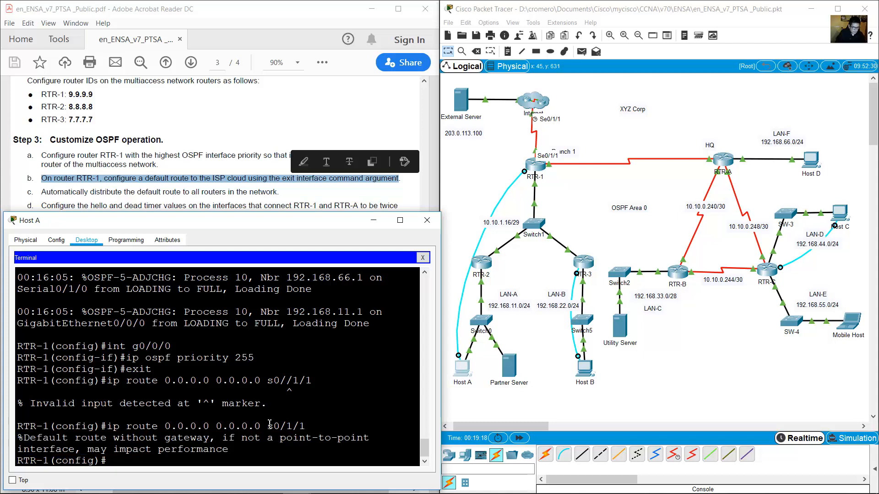
{"action": "left_click_drag", "start_coordinate": [269, 426], "coordinate": [306, 426]}
{"action": "left_click", "coordinate": [524, 151]}
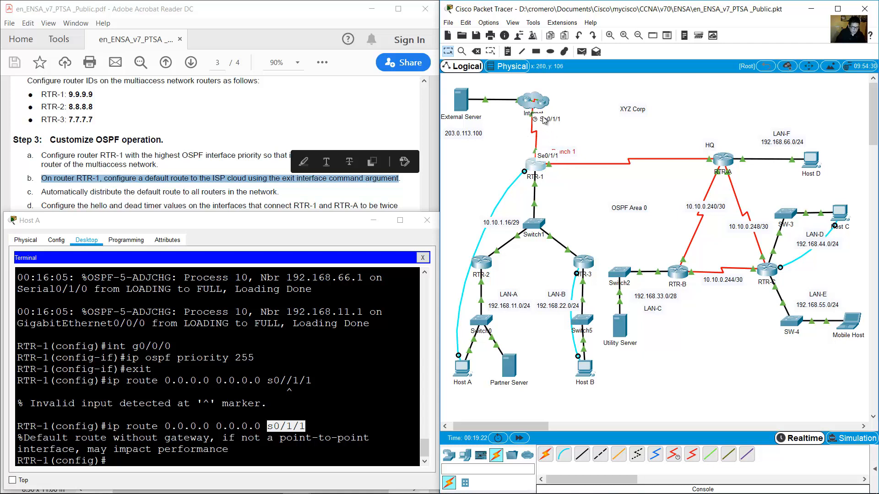
{"action": "left_click", "coordinate": [318, 359]}
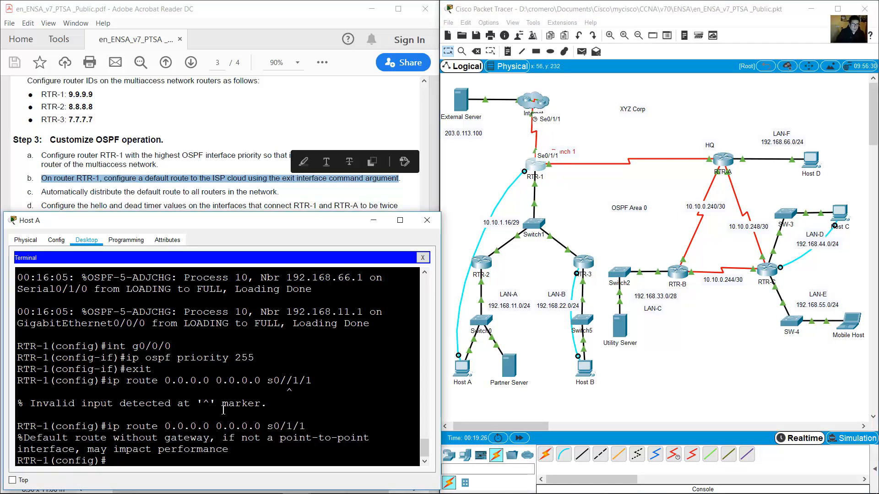
{"action": "left_click", "coordinate": [142, 192]}
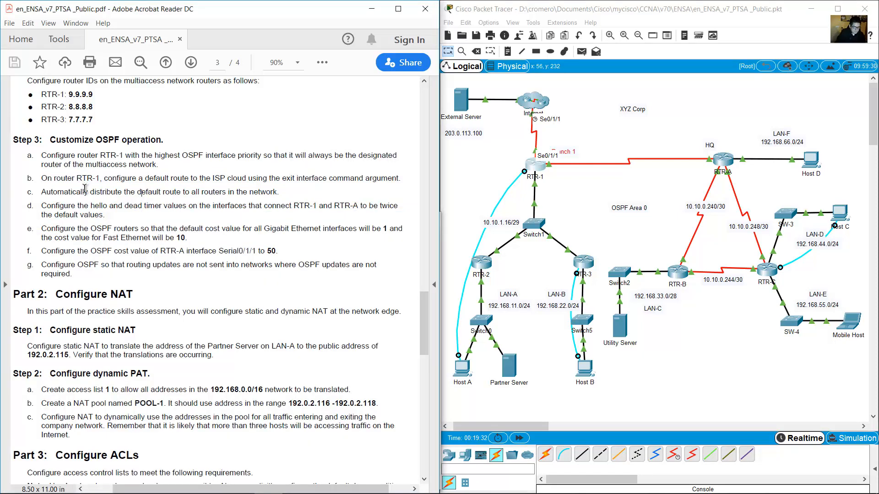
Read task item c on distributing the default route and review RTR-1's route command.
{"action": "left_click_drag", "start_coordinate": [41, 191], "coordinate": [286, 191]}
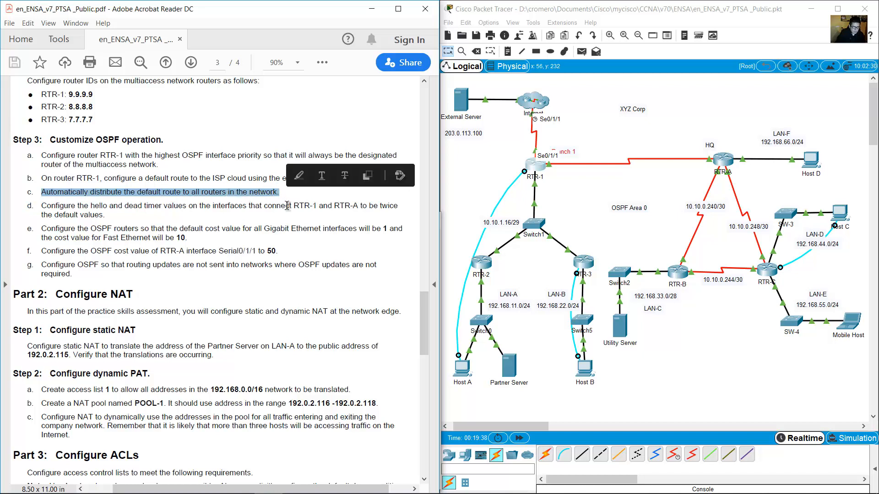
{"action": "left_click", "coordinate": [461, 367]}
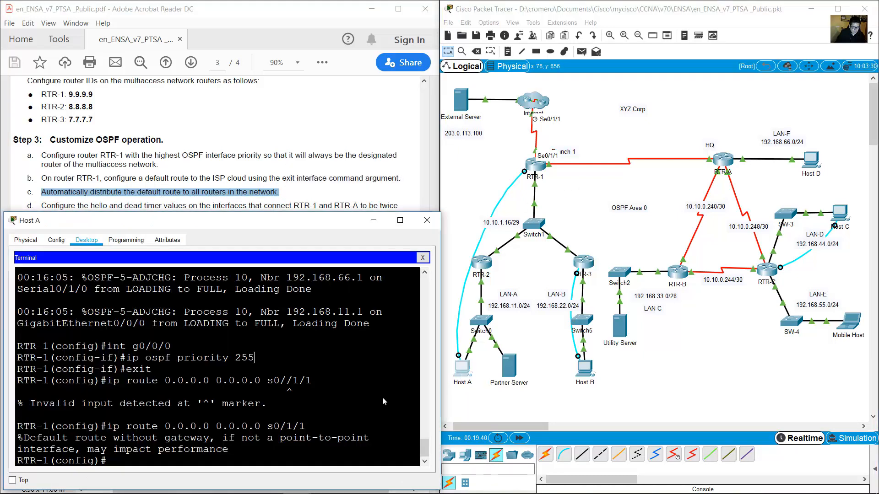
{"action": "left_click", "coordinate": [215, 440]}
{"action": "left_click_drag", "start_coordinate": [107, 426], "coordinate": [321, 424]}
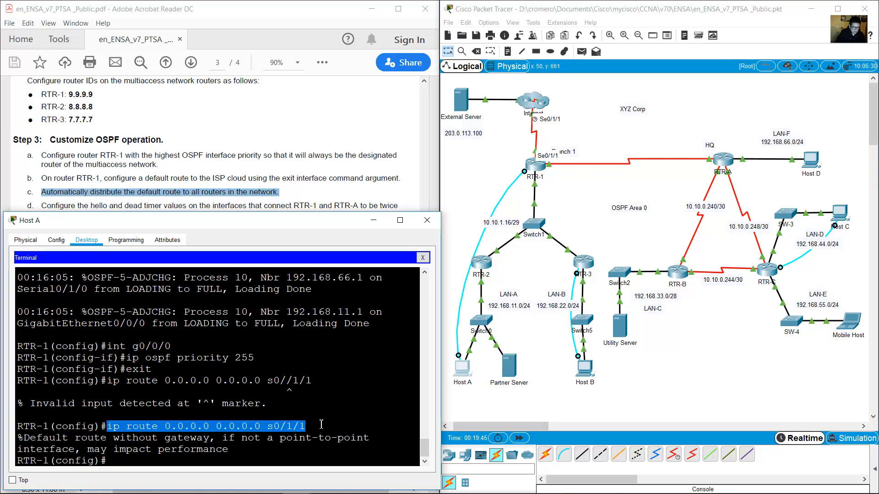
{"action": "left_click", "coordinate": [293, 454]}
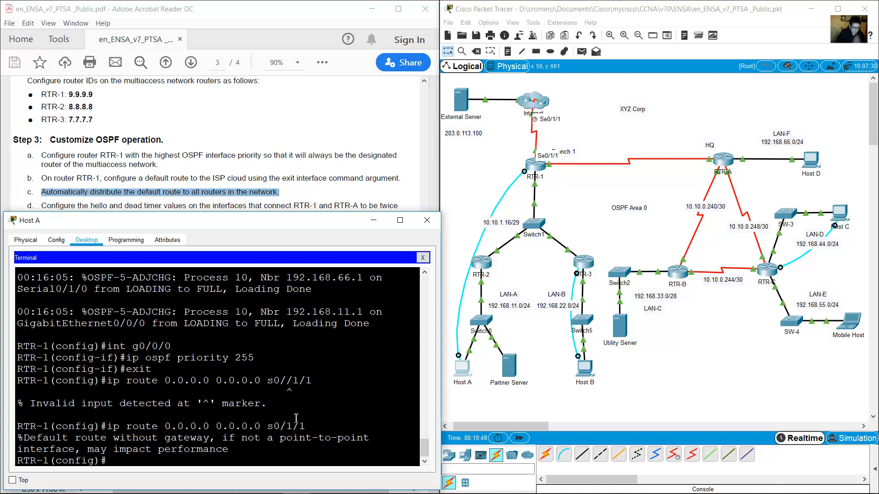
Add default-information originate under router ospf 10 on RTR-1, exit, and minimize the terminal.
{"action": "type", "text": "router ospd"}
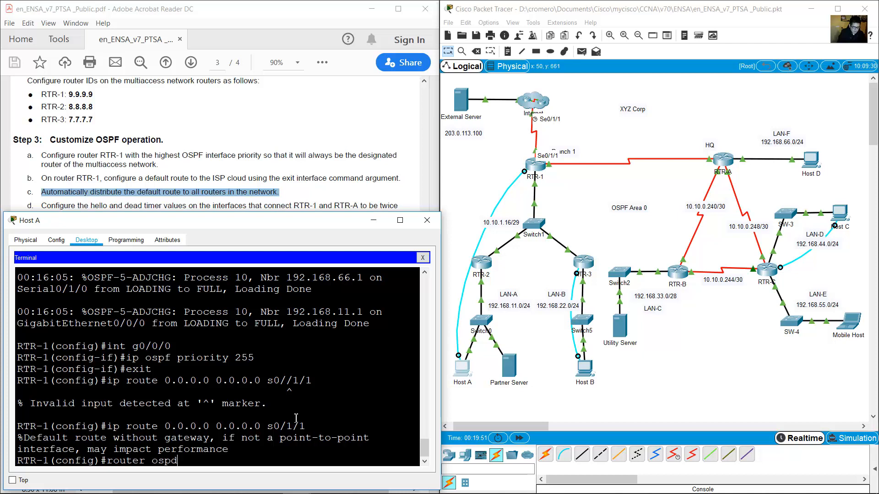
{"action": "key", "text": "BackSpace"}
{"action": "type", "text": "f 0"}
{"action": "key", "text": "BackSpace"}
{"action": "type", "text": "10"}
{"action": "key", "text": "Return"}
{"action": "type", "text": "de"}
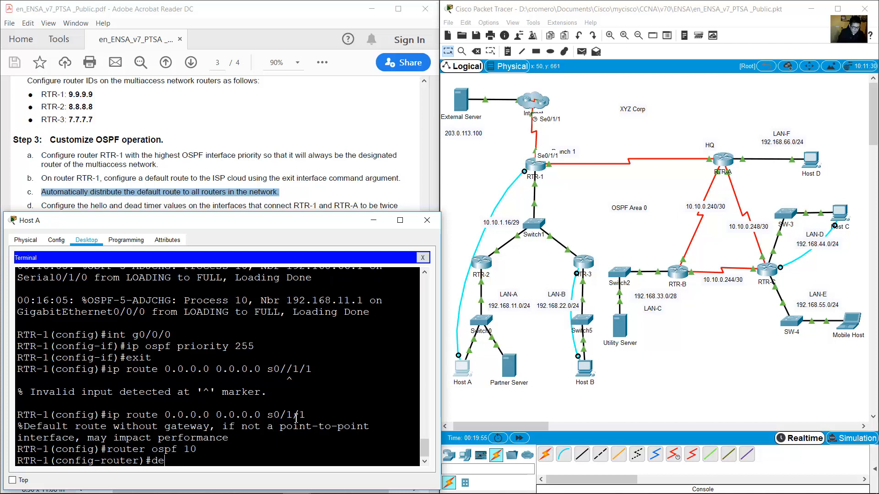
{"action": "type", "text": "fault-infor"}
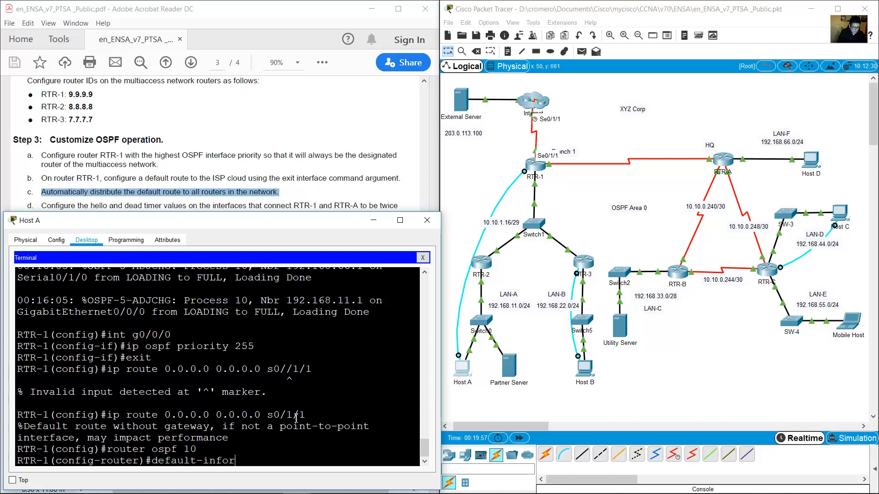
{"action": "type", "text": "mation originate"}
{"action": "key", "text": "Return"}
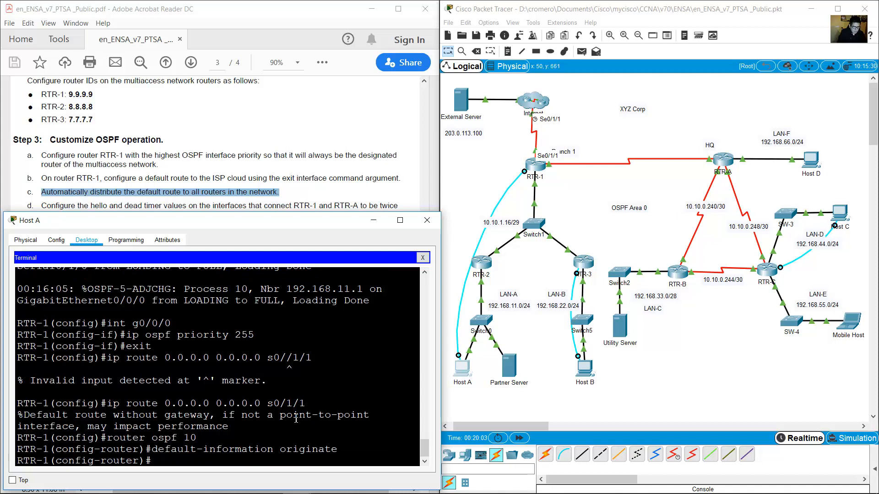
{"action": "type", "text": "exit"}
{"action": "key", "text": "Return"}
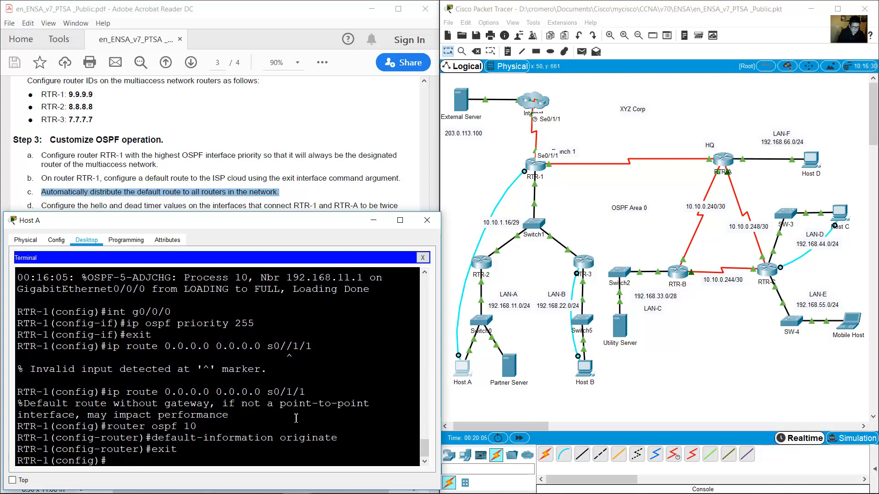
{"action": "left_click", "coordinate": [373, 220]}
{"action": "left_click", "coordinate": [99, 210]}
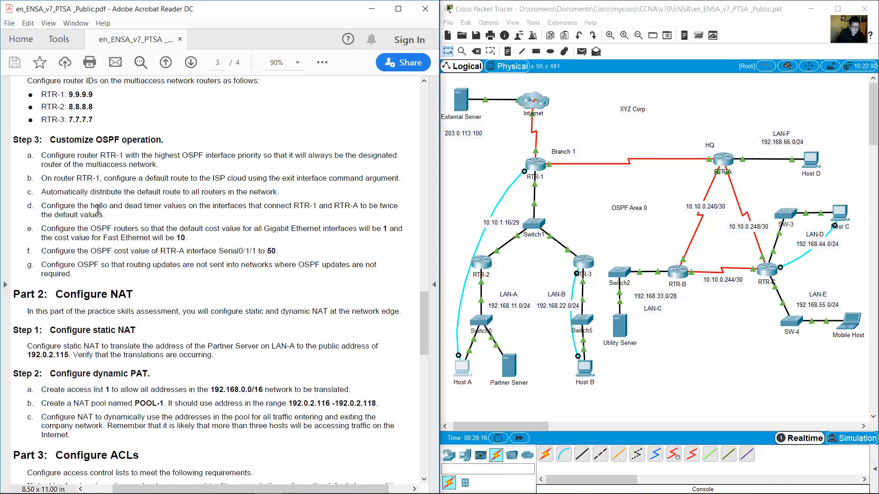
Review item d: double the hello and dead timers on the RTR-1–RTR-A link.
{"action": "left_click_drag", "start_coordinate": [41, 206], "coordinate": [106, 217]}
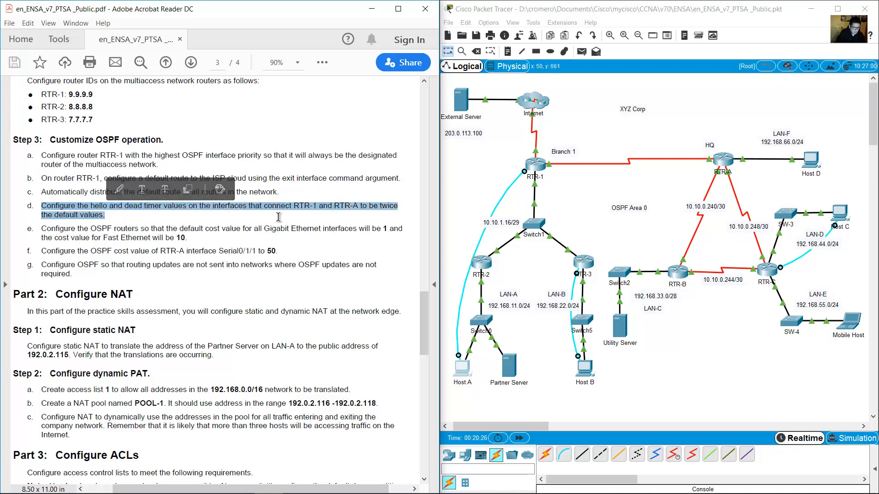
{"action": "left_click", "coordinate": [557, 197]}
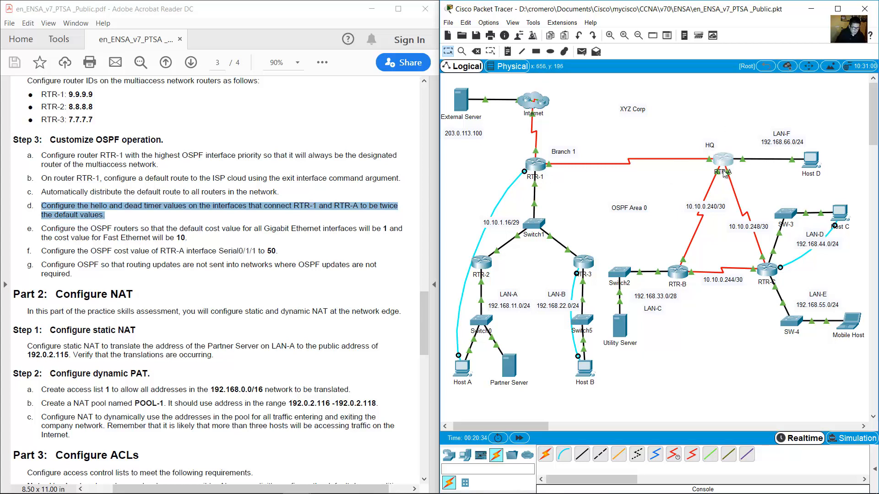
{"action": "left_click_drag", "start_coordinate": [213, 206], "coordinate": [359, 207]}
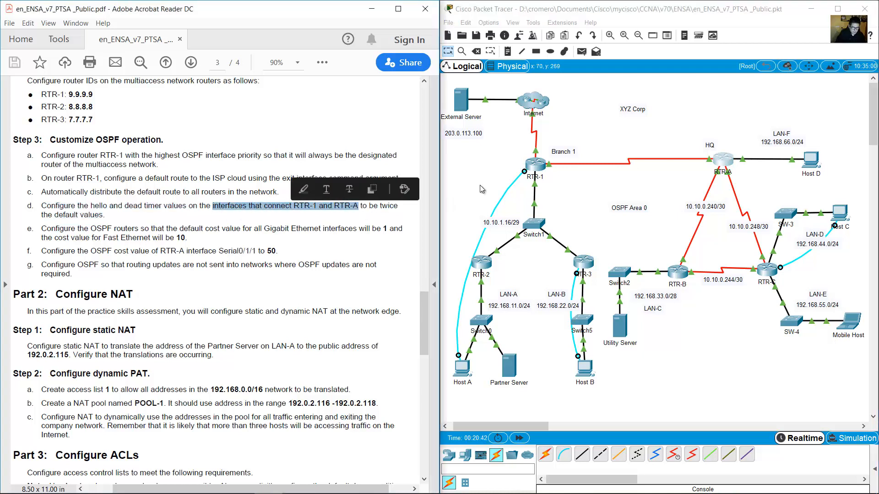
{"action": "left_click", "coordinate": [582, 185]}
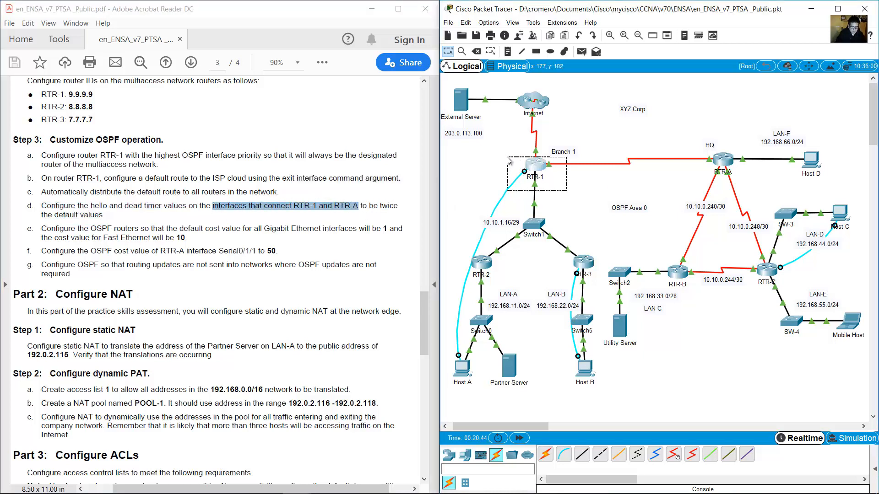
{"action": "mouse_move", "coordinate": [552, 166]}
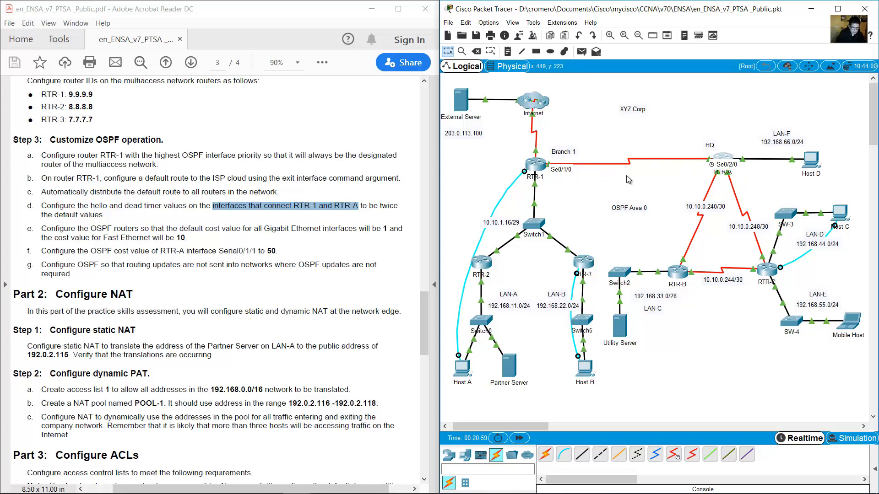
{"action": "left_click_drag", "start_coordinate": [366, 206], "coordinate": [106, 214]}
{"action": "left_click", "coordinate": [528, 192]}
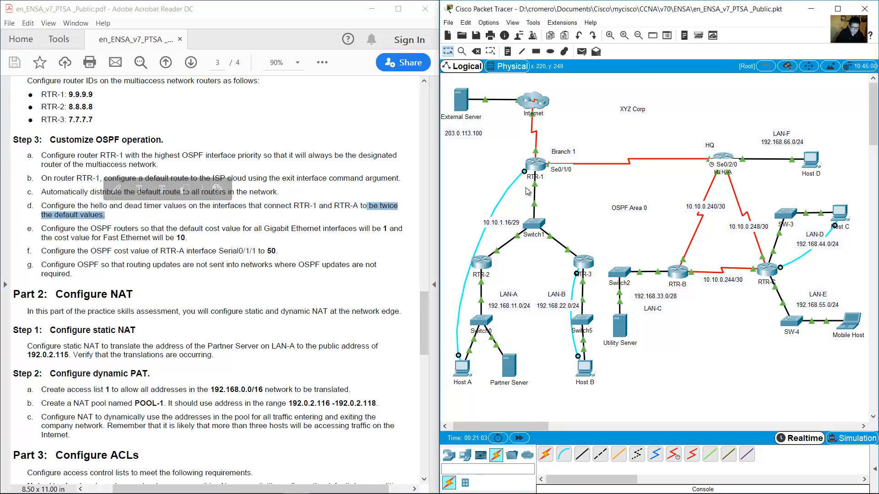
{"action": "left_click", "coordinate": [467, 373]}
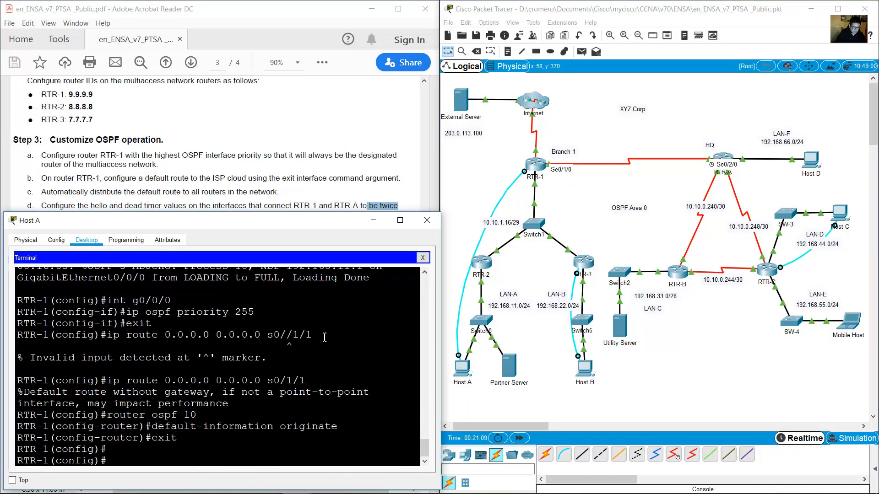
Set hello interval 20 and dead interval 80 on RTR-1's Serial0/1/0.
{"action": "type", "text": "0/1/0"}
{"action": "key", "text": "Return"}
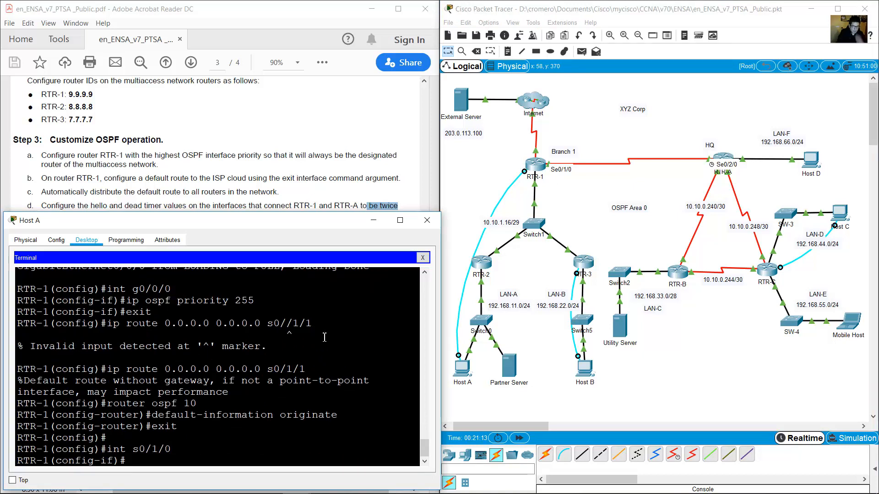
{"action": "type", "text": "ip ospf hello-interval 20"}
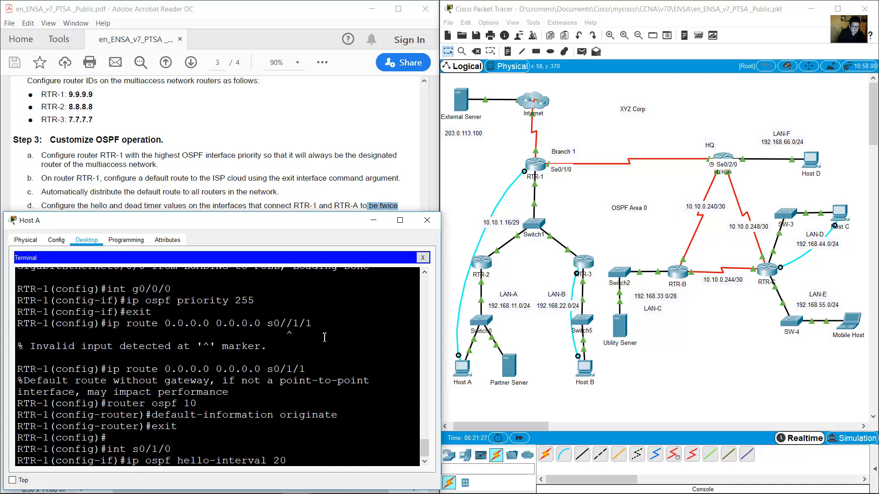
{"action": "key", "text": "Return"}
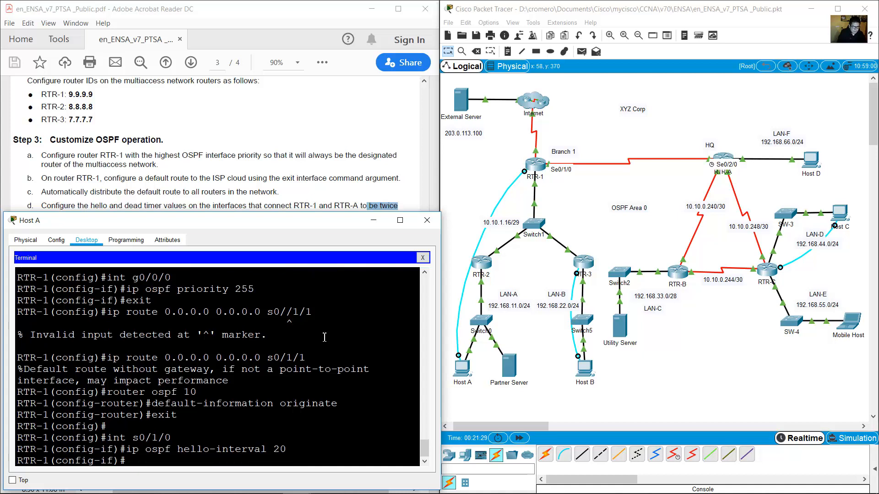
{"action": "key", "text": "Up"}
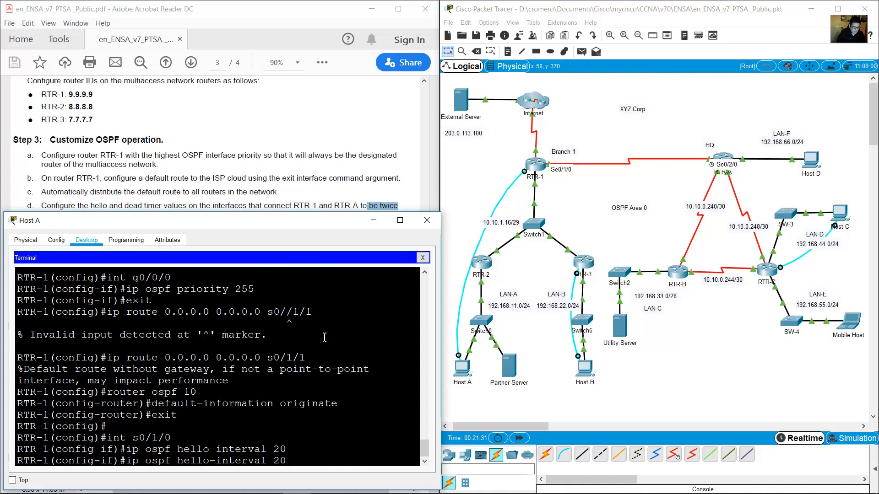
{"action": "key", "text": "Left"}
{"action": "key", "text": "Left"}
{"action": "key", "text": "Left"}
{"action": "key", "text": "Left"}
{"action": "key", "text": "Left"}
{"action": "key", "text": "Left"}
{"action": "key", "text": "Left"}
{"action": "key", "text": "Left"}
{"action": "key", "text": "Left"}
{"action": "key", "text": "Left"}
{"action": "key", "text": "Left"}
{"action": "key", "text": "Left"}
{"action": "key", "text": "BackSpace"}
{"action": "key", "text": "BackSpace"}
{"action": "key", "text": "BackSpace"}
{"action": "key", "text": "BackSpace"}
{"action": "key", "text": "BackSpace"}
{"action": "type", "text": "dead"}
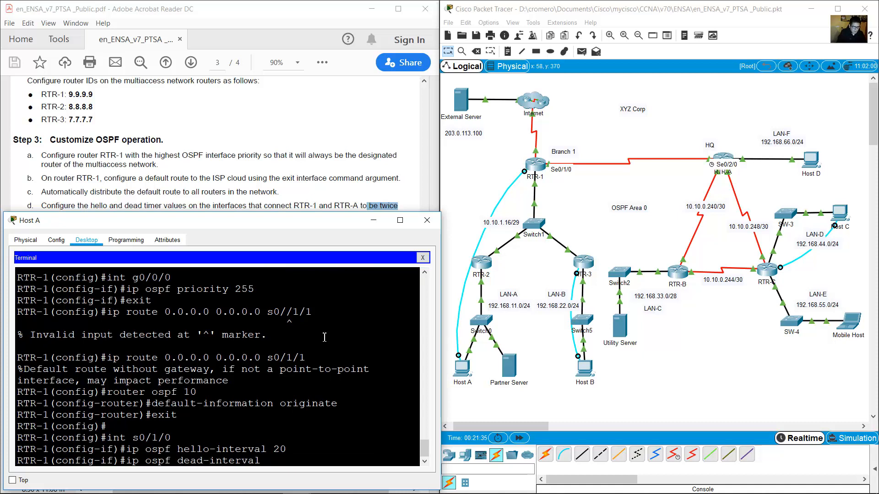
{"action": "type", "text": "80"}
{"action": "key", "text": "Return"}
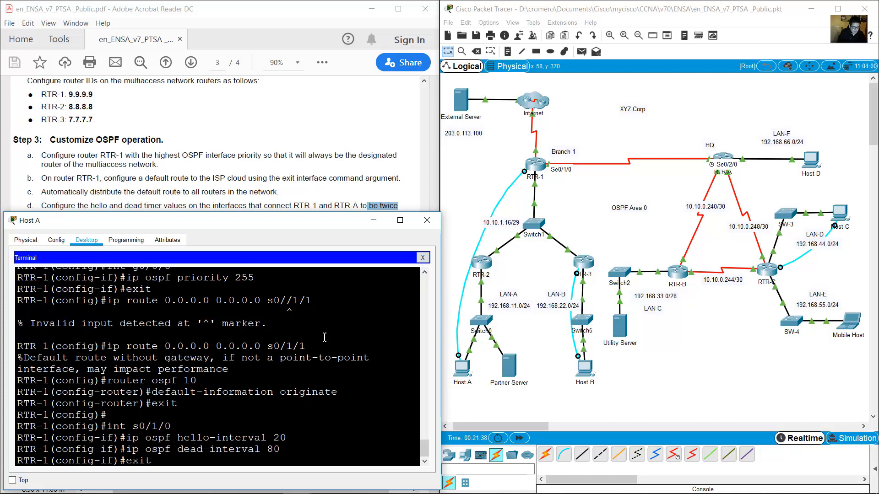
{"action": "type", "text": "exit"}
{"action": "key", "text": "Return"}
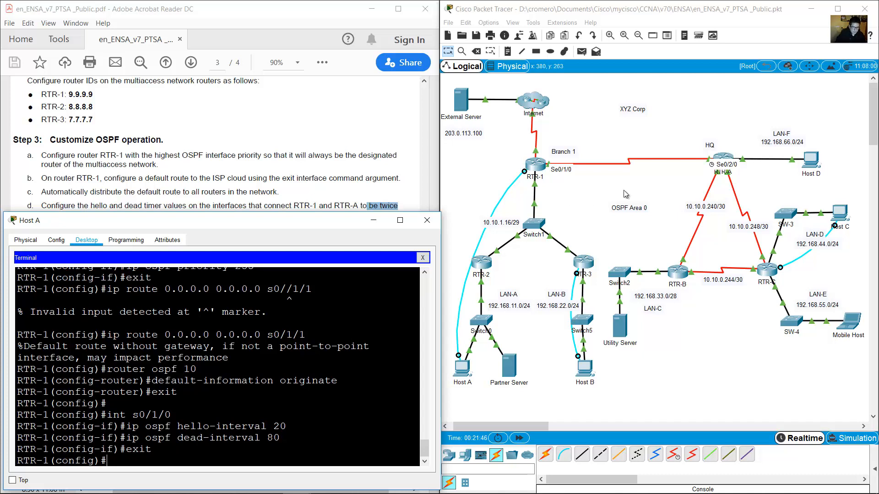
Move Host C's console cable to RTR-A's Console port.
{"action": "left_click", "coordinate": [691, 170]}
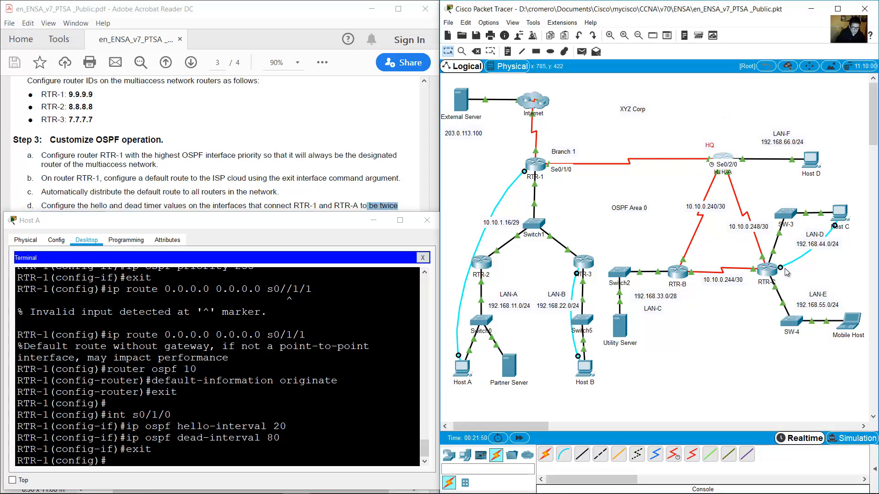
{"action": "left_click_drag", "start_coordinate": [780, 272], "coordinate": [724, 159]}
{"action": "left_click", "coordinate": [724, 159]}
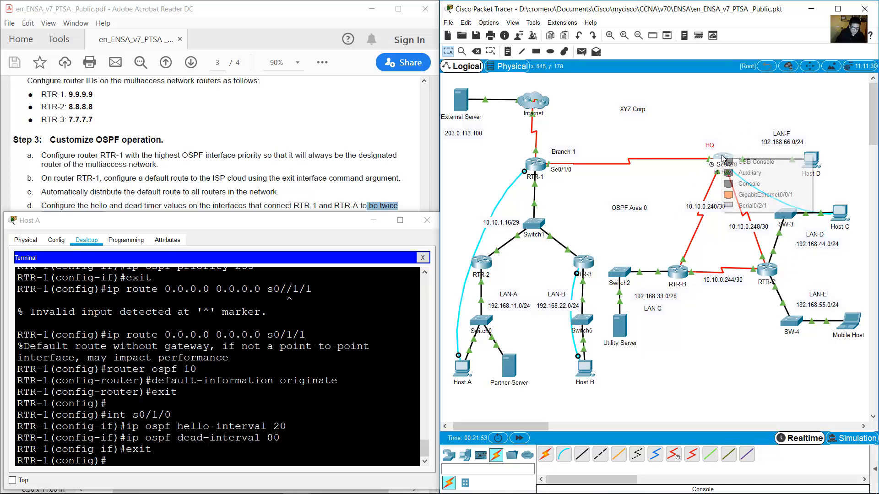
{"action": "left_click", "coordinate": [749, 184]}
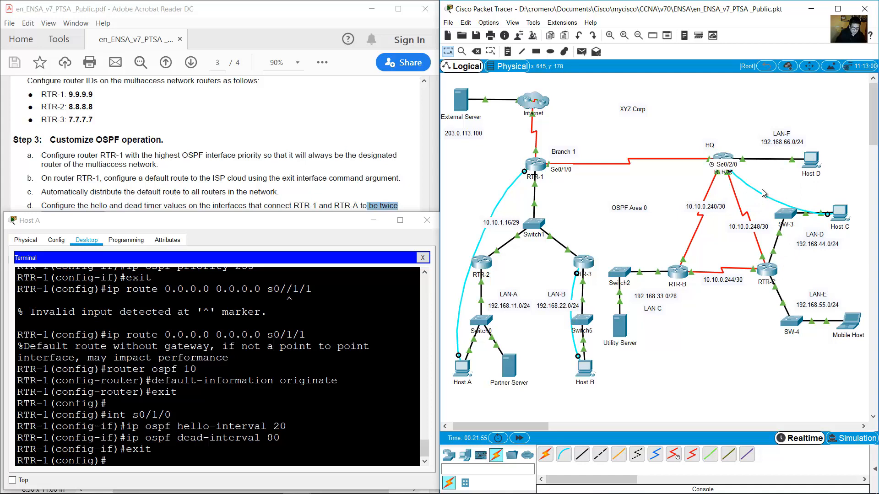
{"action": "left_click", "coordinate": [843, 215]}
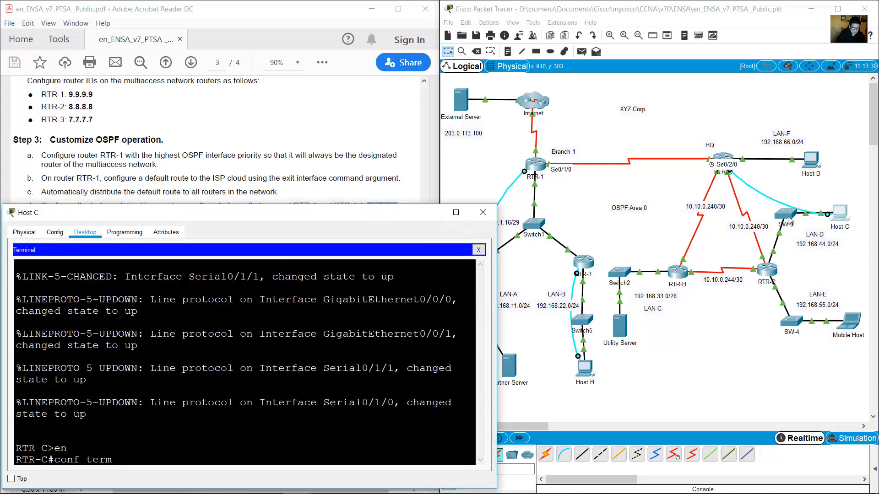
Start a new Host C terminal session to RTR-A and enter interface s0/2/0.
{"action": "left_click", "coordinate": [478, 249]}
{"action": "left_click", "coordinate": [254, 292]}
{"action": "left_click", "coordinate": [458, 341]}
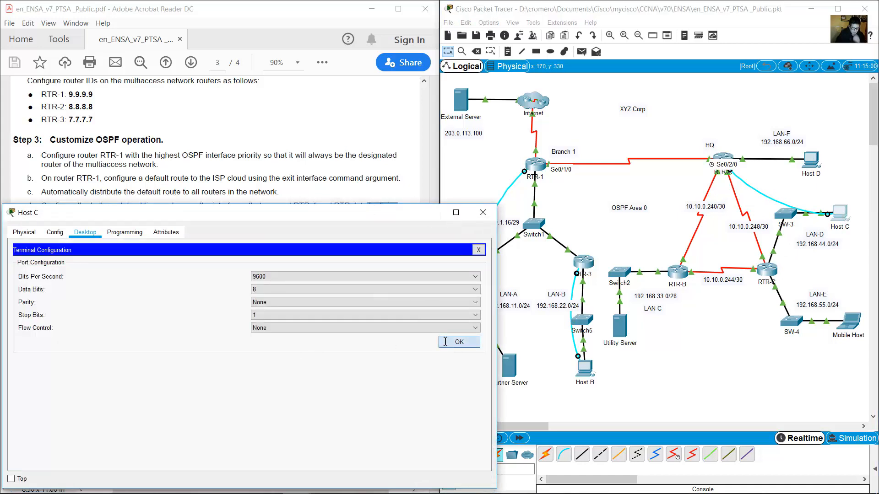
{"action": "type", "text": "ig)#i"}
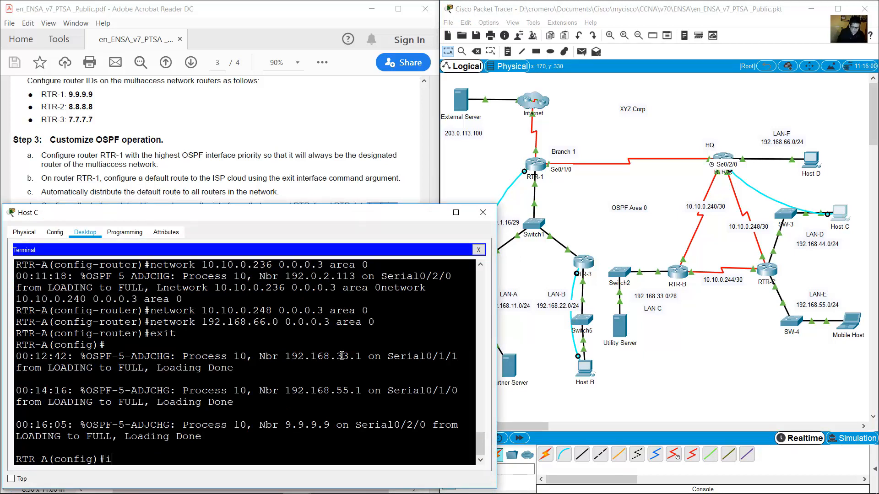
{"action": "type", "text": "nt s0/"}
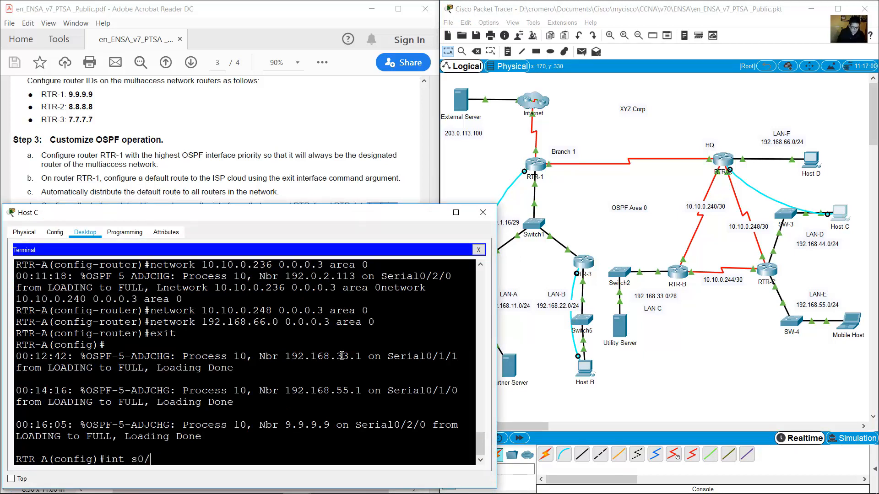
{"action": "type", "text": "2/0"}
{"action": "key", "text": "Return"}
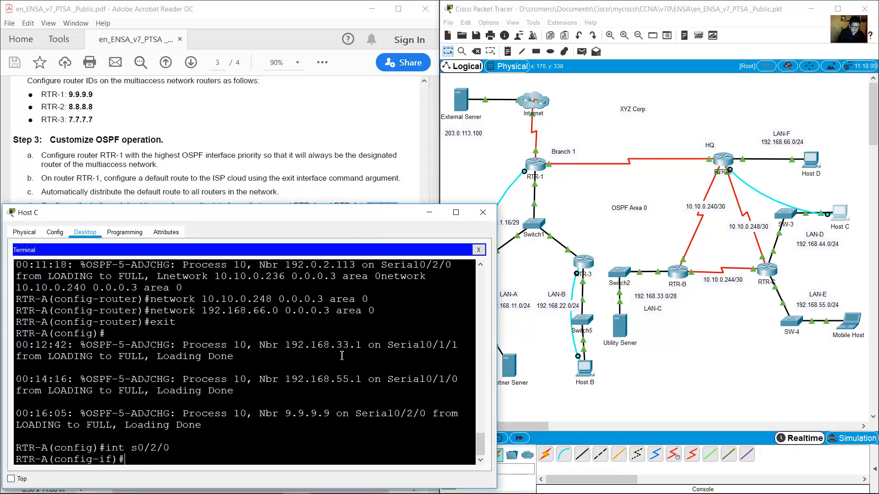
Apply ip ospf hello-interval 20 on RTR-A's s0/2/0, fixing the misspelled ospf keyword.
{"action": "type", "text": "ip opsf hello-in"}
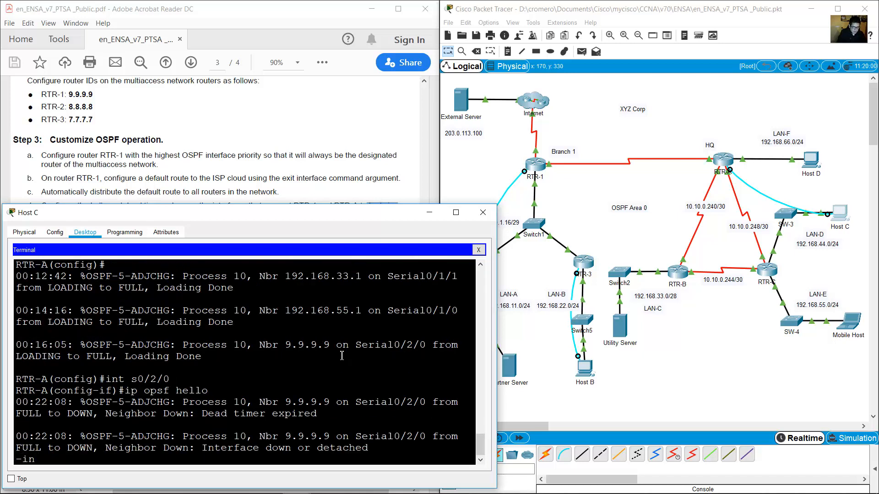
{"action": "type", "text": "terval"}
{"action": "key", "text": "Return"}
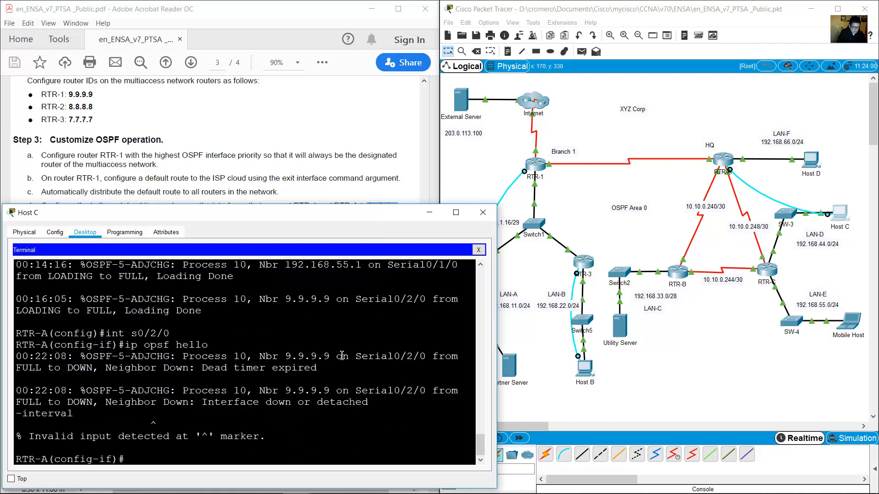
{"action": "key", "text": "Up"}
{"action": "key", "text": "Up"}
{"action": "key", "text": "Return"}
{"action": "key", "text": "Up"}
{"action": "key", "text": "Up"}
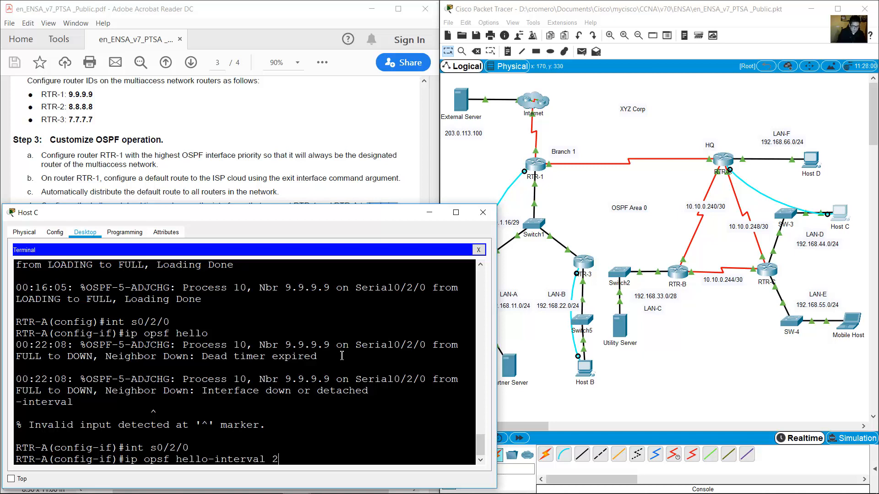
{"action": "key", "text": "Return"}
{"action": "key", "text": "Up"}
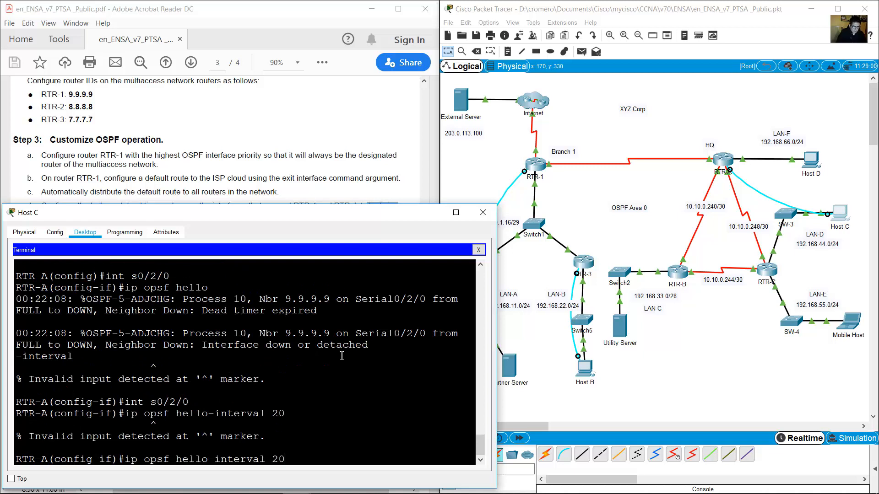
{"action": "key", "text": "Down"}
{"action": "key", "text": "Up"}
{"action": "key", "text": "BackSpace"}
{"action": "key", "text": "BackSpace"}
{"action": "type", "text": "sp"}
{"action": "key", "text": "Return"}
Apply ip ospf dead-interval 80 on s0/2/0 and exit interface configuration.
{"action": "key", "text": "Up"}
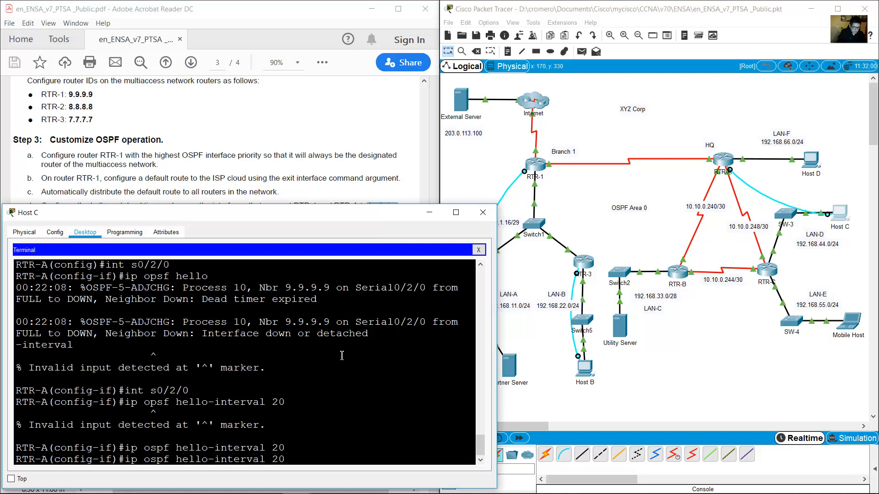
{"action": "key", "text": "Left"}
{"action": "key", "text": "Left"}
{"action": "key", "text": "Left"}
{"action": "key", "text": "Left"}
{"action": "key", "text": "Left"}
{"action": "key", "text": "Left"}
{"action": "key", "text": "Left"}
{"action": "key", "text": "Left"}
{"action": "key", "text": "Left"}
{"action": "key", "text": "Left"}
{"action": "key", "text": "Left"}
{"action": "key", "text": "Left"}
{"action": "key", "text": "BackSpace"}
{"action": "key", "text": "BackSpace"}
{"action": "key", "text": "BackSpace"}
{"action": "key", "text": "BackSpace"}
{"action": "key", "text": "BackSpace"}
{"action": "type", "text": "dead"}
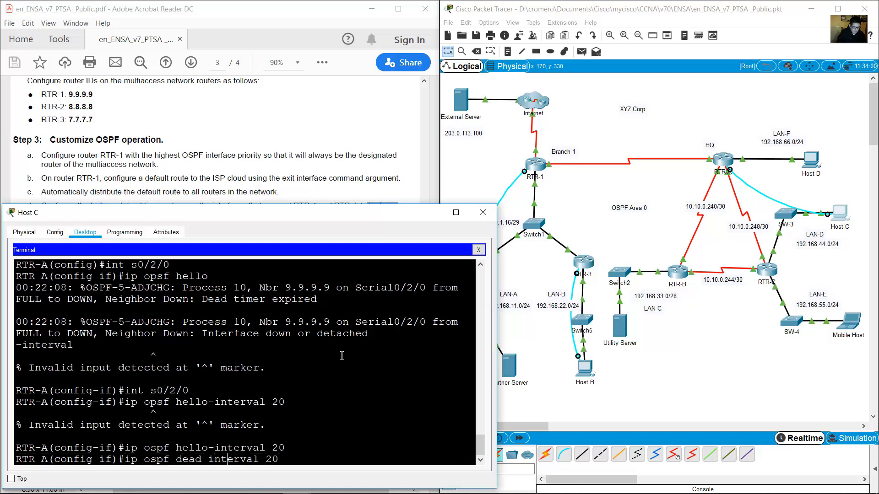
{"action": "key", "text": "Return"}
{"action": "type", "text": "e"}
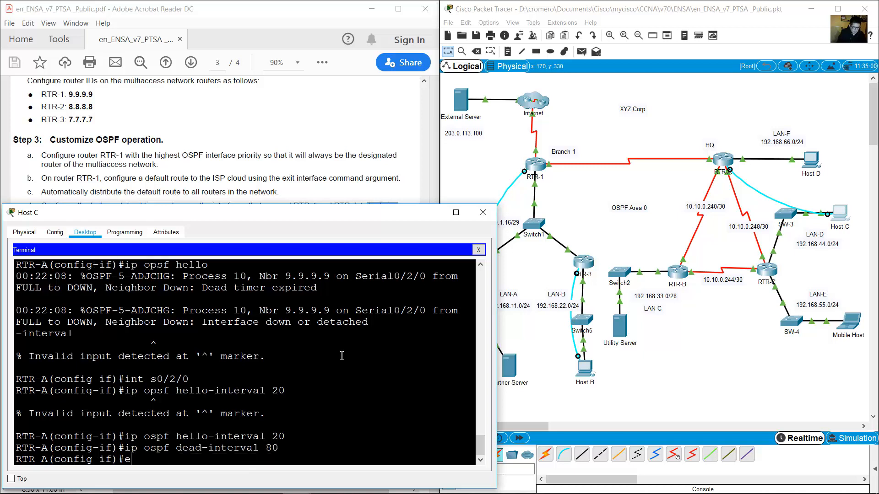
{"action": "type", "text": "xit"}
{"action": "key", "text": "Return"}
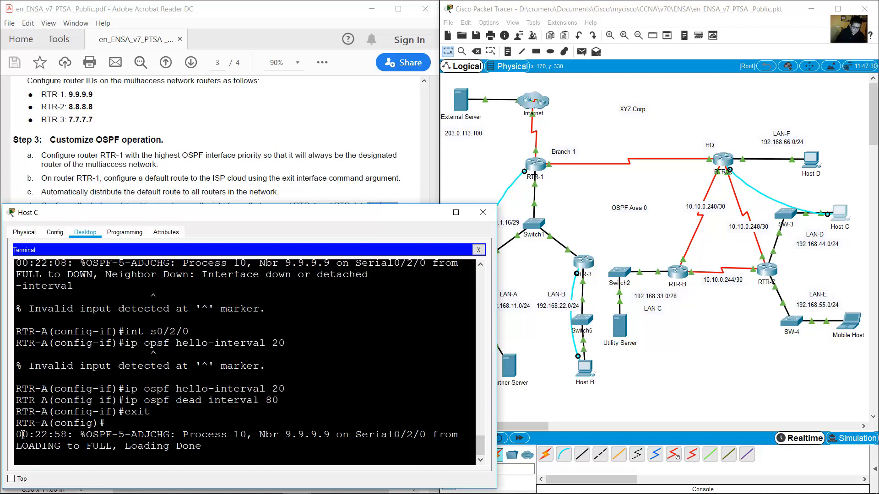
Confirm the FULL adjacency message, then read item e: Gigabit cost 1, Fast Ethernet cost 10.
{"action": "left_click_drag", "start_coordinate": [22, 435], "coordinate": [210, 449]}
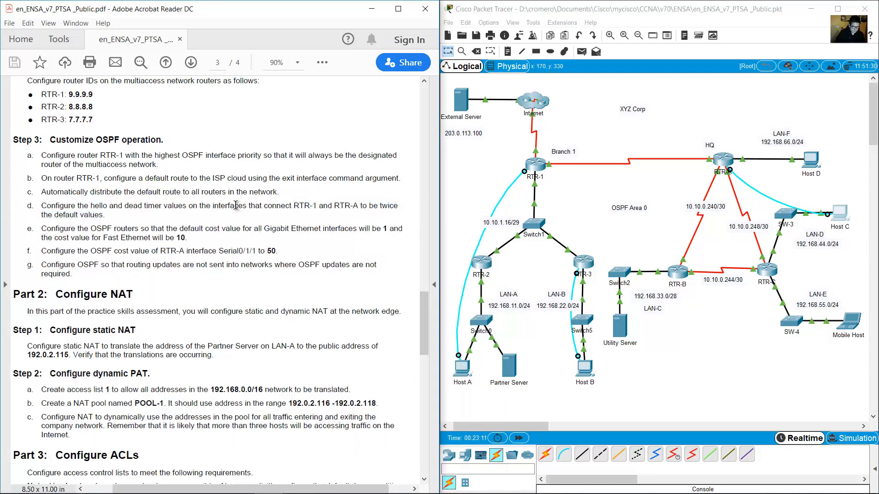
{"action": "scroll", "coordinate": [277, 184], "scroll_direction": "down", "scroll_amount": 2}
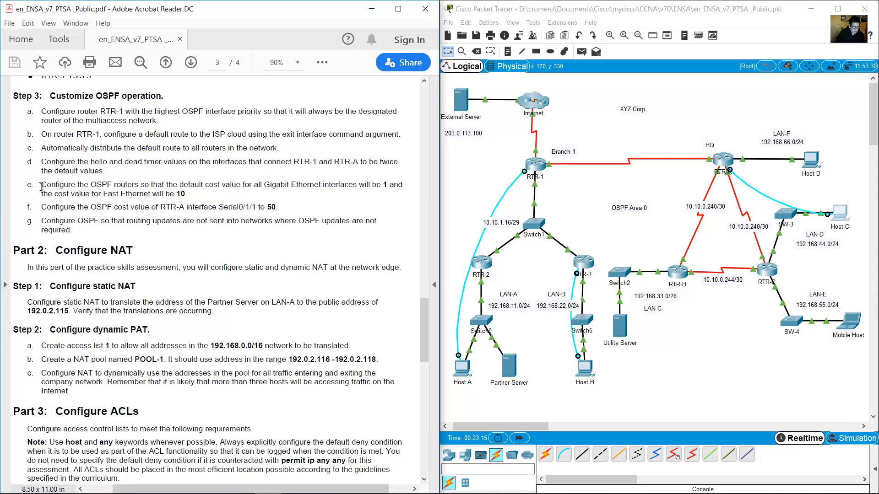
{"action": "mouse_move", "coordinate": [41, 184]}
{"action": "left_mouse_down"}
{"action": "mouse_move", "coordinate": [124, 192]}
{"action": "mouse_move", "coordinate": [283, 179]}
{"action": "mouse_move", "coordinate": [400, 183]}
{"action": "mouse_move", "coordinate": [75, 201]}
{"action": "mouse_move", "coordinate": [42, 191]}
{"action": "left_mouse_up"}
{"action": "left_click_drag", "start_coordinate": [44, 185], "coordinate": [189, 193]}
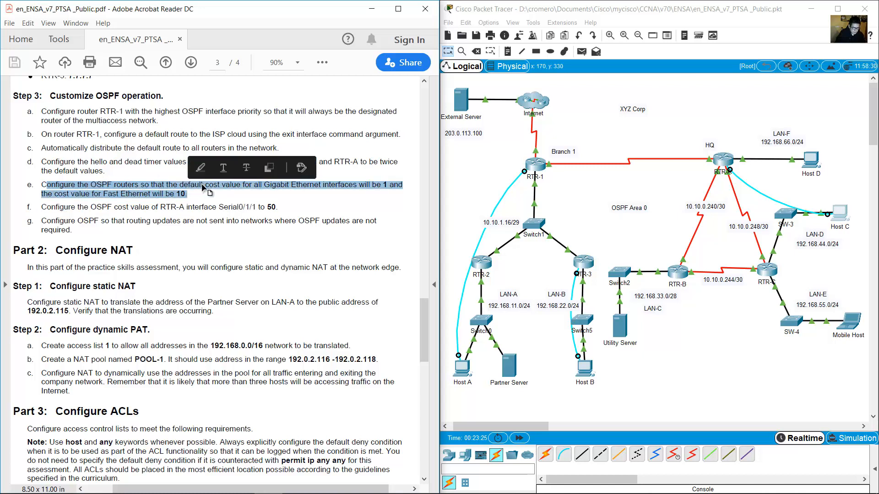
{"action": "key", "text": "alt+Tab"}
{"action": "left_click", "coordinate": [183, 169]}
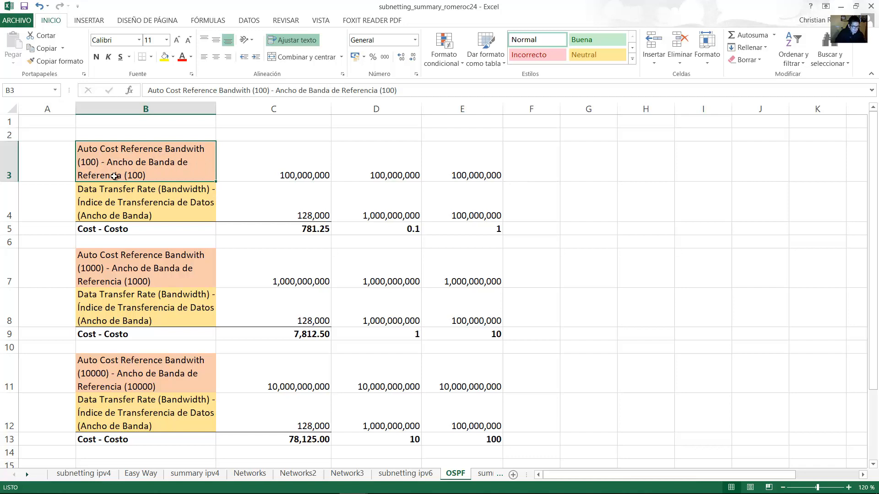
{"action": "double_click", "coordinate": [141, 159]}
{"action": "left_click_drag", "start_coordinate": [146, 175], "coordinate": [98, 154]}
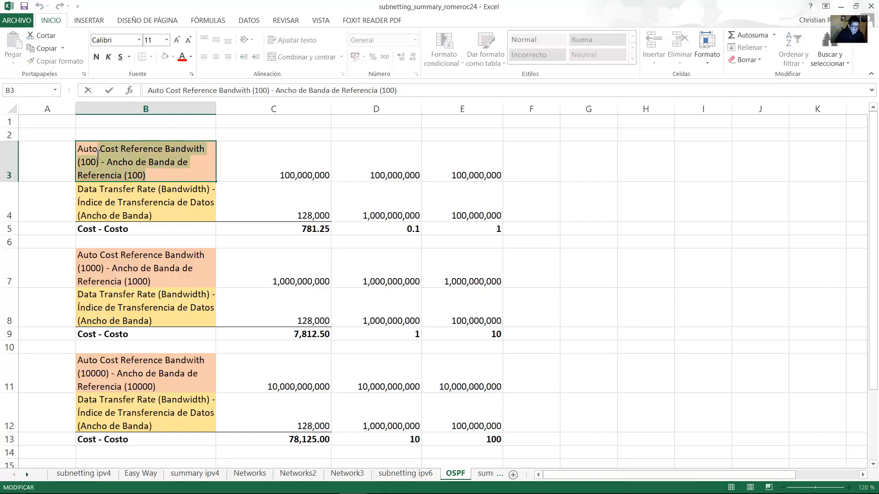
{"action": "left_click", "coordinate": [198, 164]}
{"action": "left_click", "coordinate": [252, 160]}
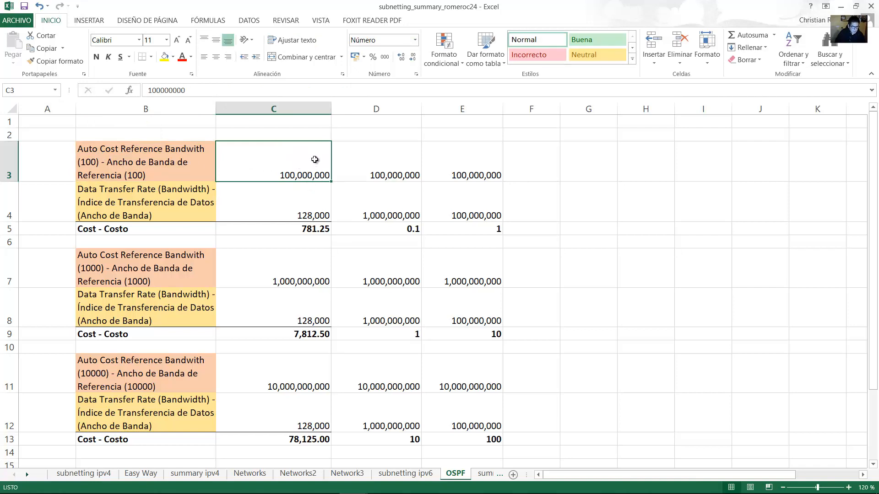
{"action": "key", "text": "Right"}
{"action": "key", "text": "Right"}
{"action": "key", "text": "Left"}
{"action": "key", "text": "Left"}
{"action": "left_click", "coordinate": [379, 162]}
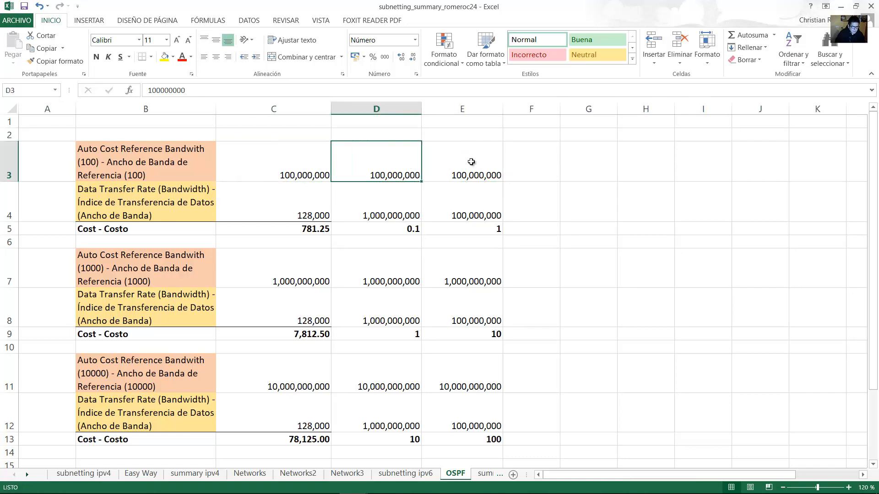
{"action": "left_click", "coordinate": [471, 163]}
{"action": "left_click", "coordinate": [387, 202]}
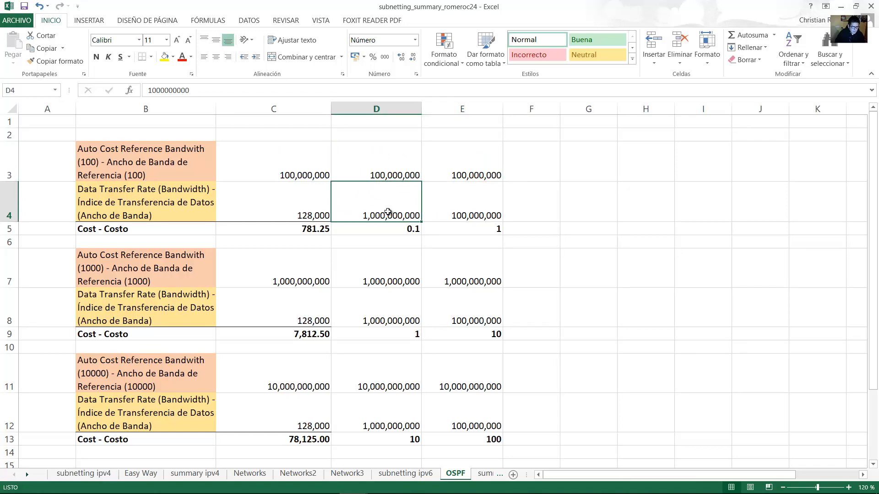
{"action": "double_click", "coordinate": [388, 212]}
{"action": "left_click", "coordinate": [396, 161]}
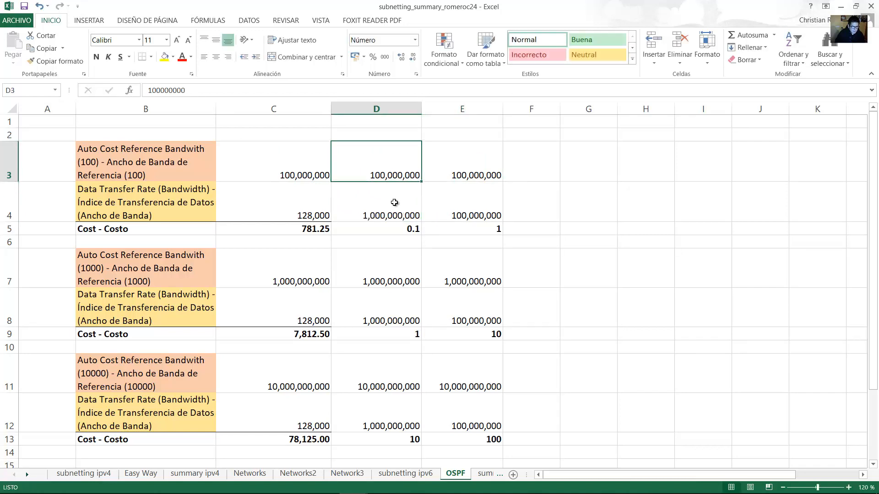
{"action": "left_click", "coordinate": [392, 202]}
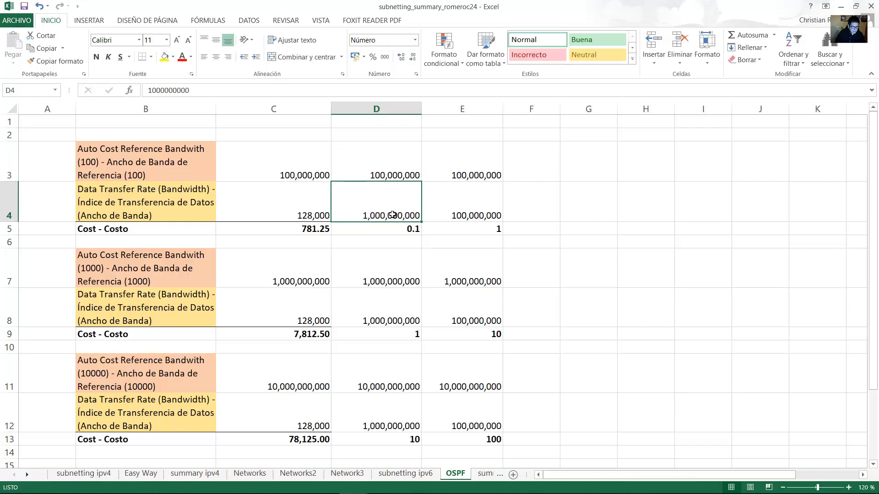
{"action": "left_click", "coordinate": [403, 230]}
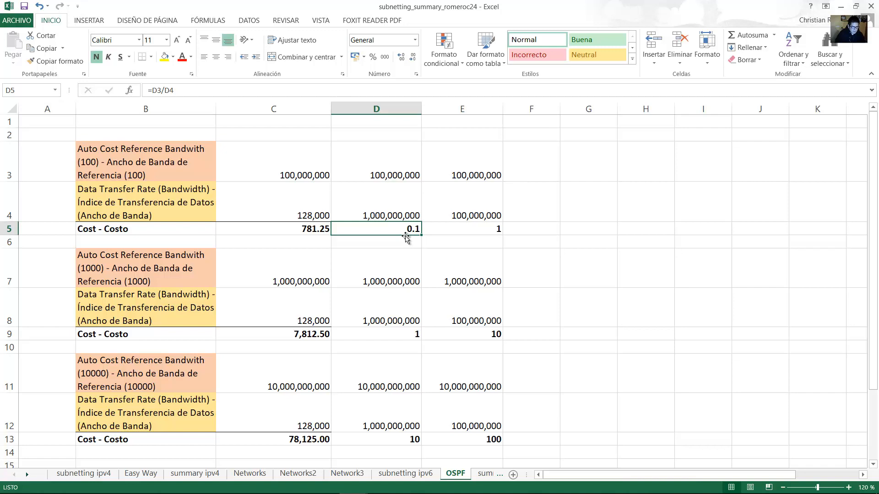
{"action": "double_click", "coordinate": [406, 229]}
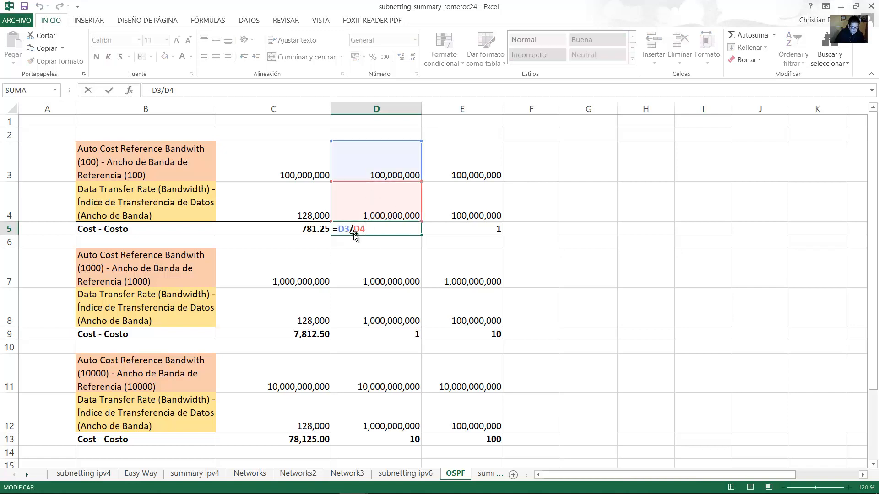
{"action": "key", "text": "Return"}
{"action": "left_click", "coordinate": [407, 229]}
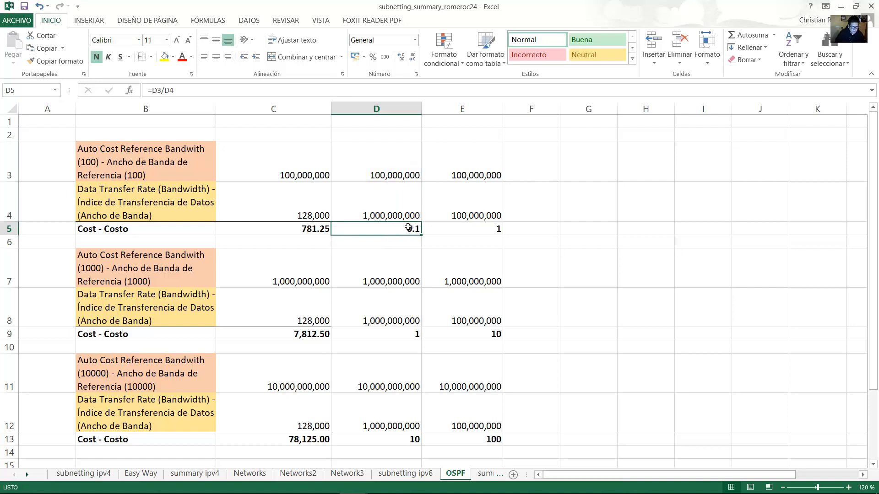
{"action": "left_click", "coordinate": [483, 164]}
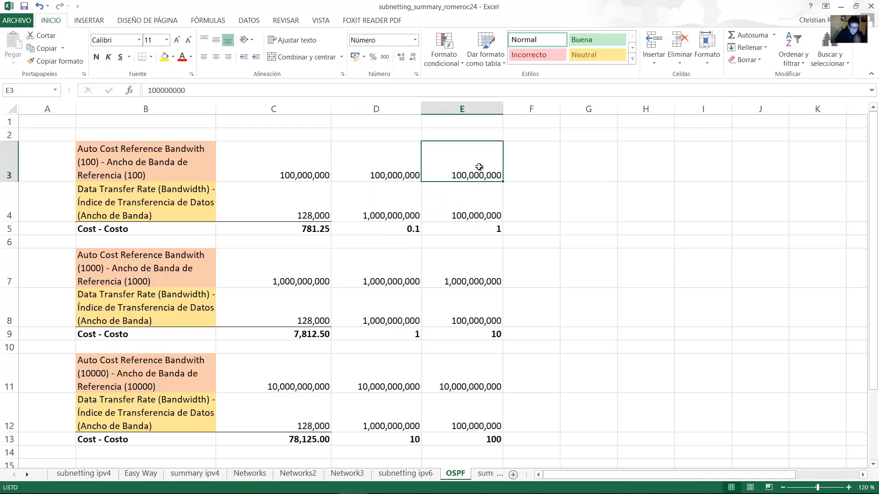
{"action": "left_click", "coordinate": [486, 203]}
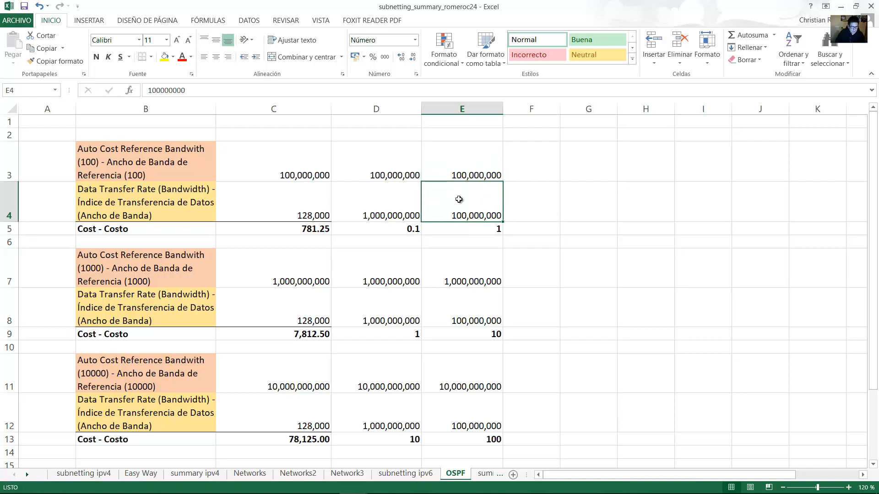
{"action": "left_click", "coordinate": [483, 231]}
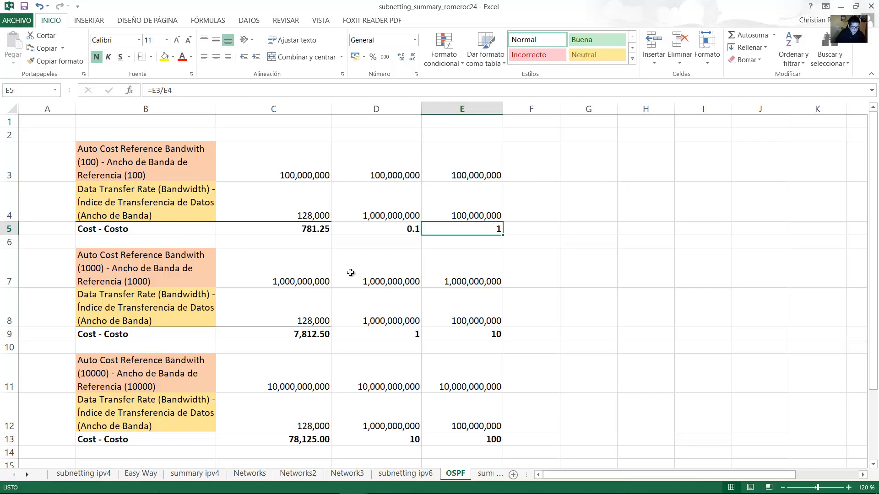
{"action": "left_click", "coordinate": [206, 275]}
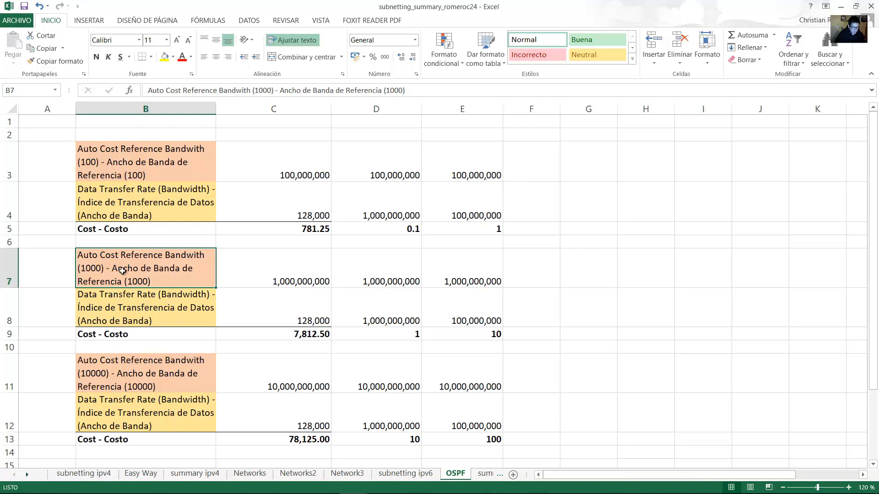
Inspect the reference bandwidth 1000 cost formulas in cells D7:E9 of the OSPF sheet.
{"action": "left_click", "coordinate": [348, 275]}
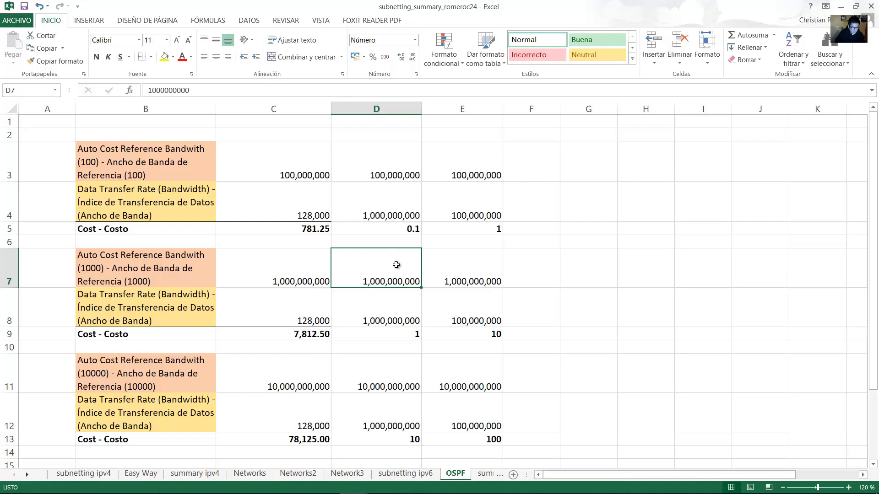
{"action": "left_click", "coordinate": [397, 316]}
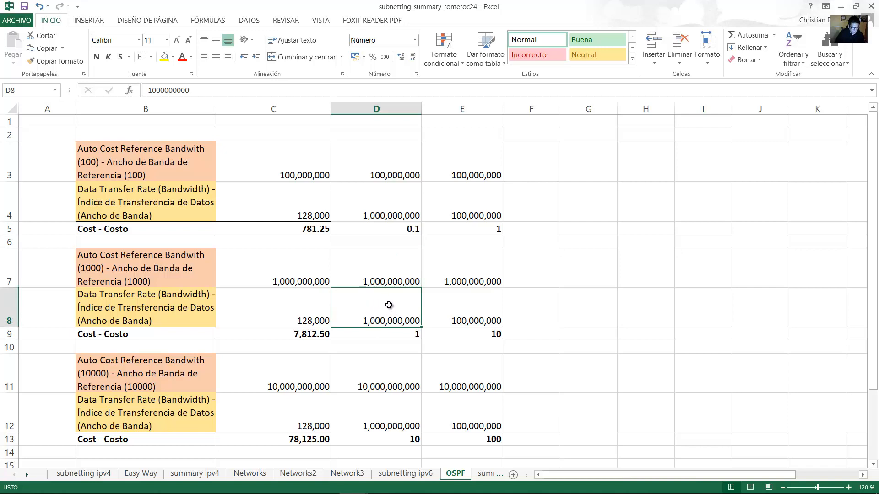
{"action": "left_click", "coordinate": [413, 333]}
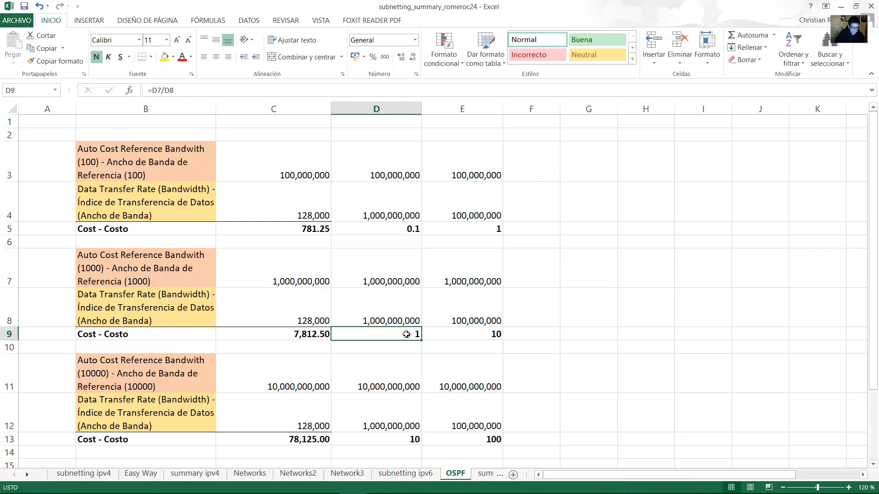
{"action": "left_click", "coordinate": [477, 281]}
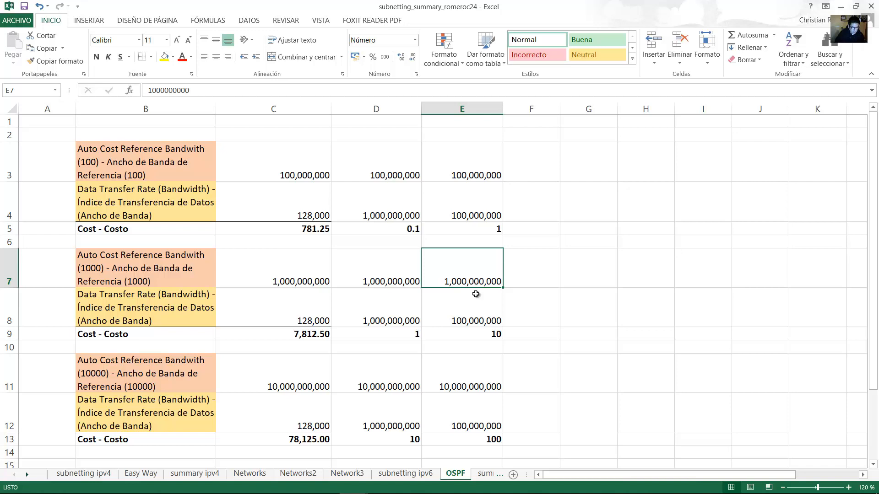
{"action": "left_click", "coordinate": [472, 311]}
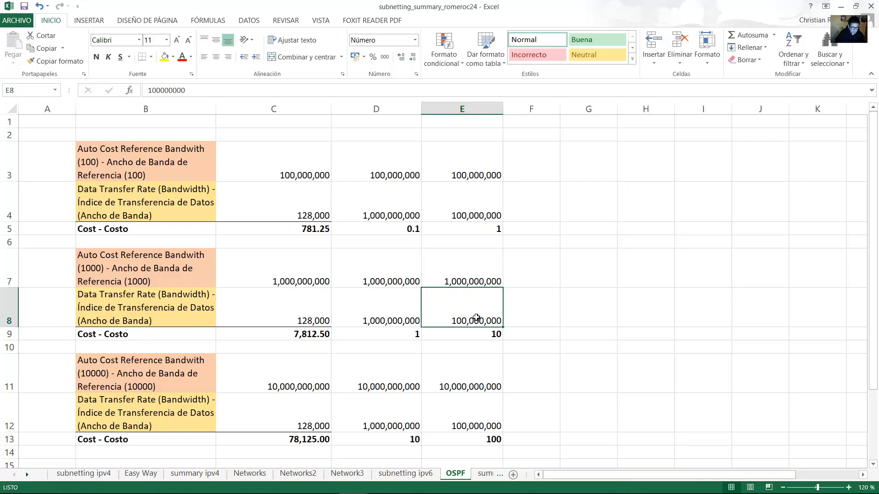
{"action": "left_click", "coordinate": [495, 333]}
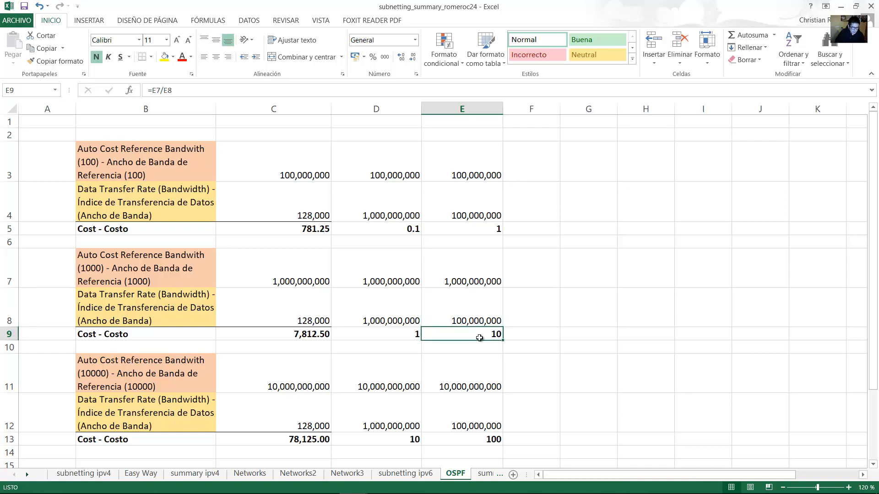
{"action": "left_click_drag", "start_coordinate": [453, 337], "coordinate": [373, 277]}
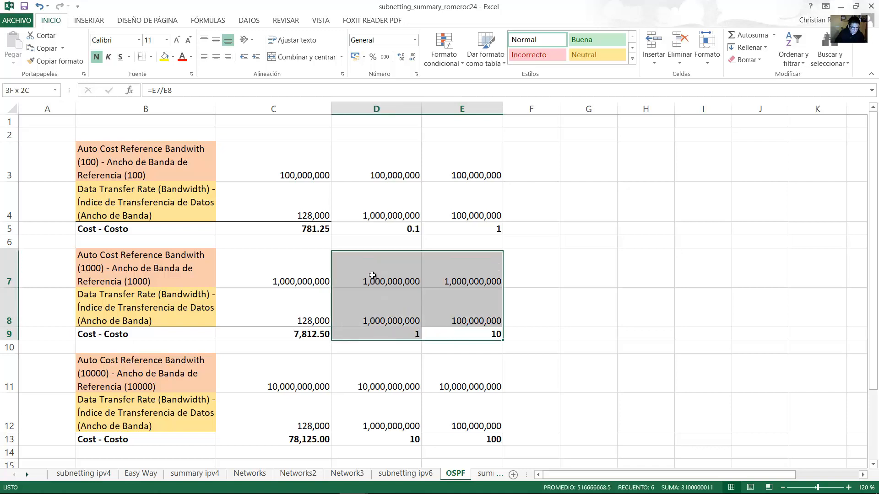
Compare the PDF's Gigabit cost 1 requirement with the D7:E9 cost block and B7 label.
{"action": "left_click", "coordinate": [268, 483]}
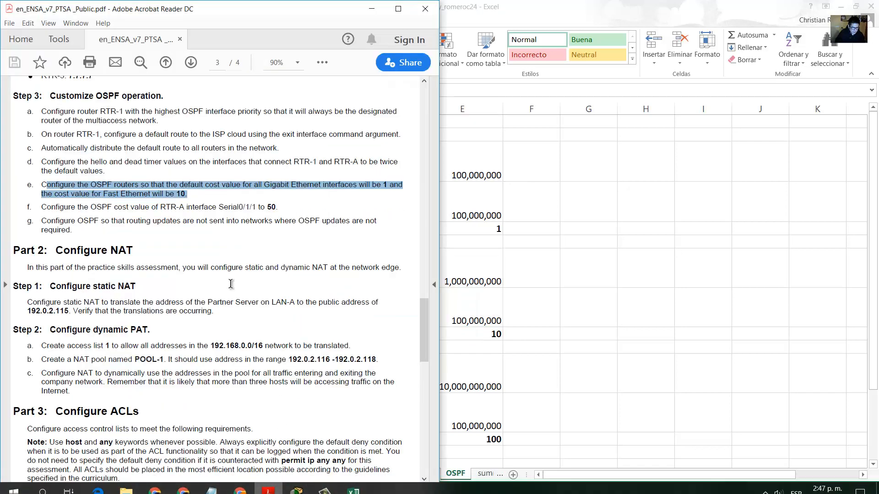
{"action": "left_click", "coordinate": [174, 193]}
{"action": "left_click_drag", "start_coordinate": [264, 185], "coordinate": [189, 193]}
{"action": "left_click", "coordinate": [633, 160]}
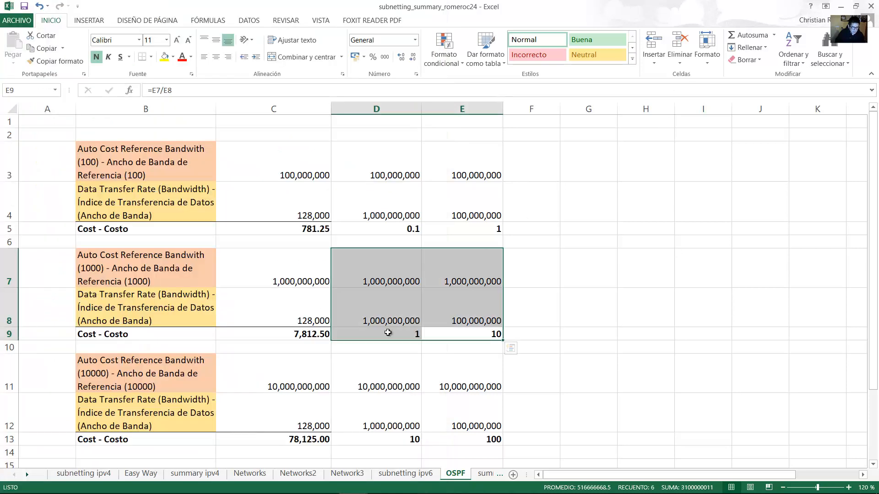
{"action": "left_click", "coordinate": [359, 298]}
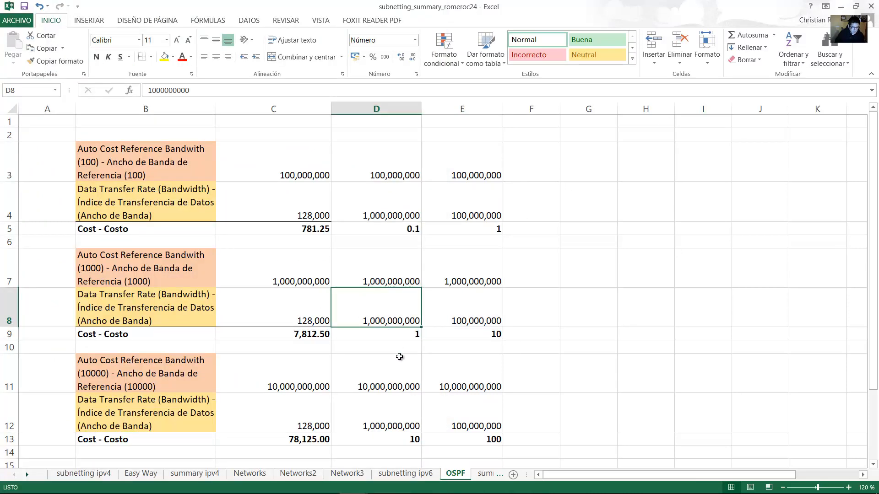
{"action": "left_click", "coordinate": [399, 334]}
{"action": "left_click", "coordinate": [484, 321]}
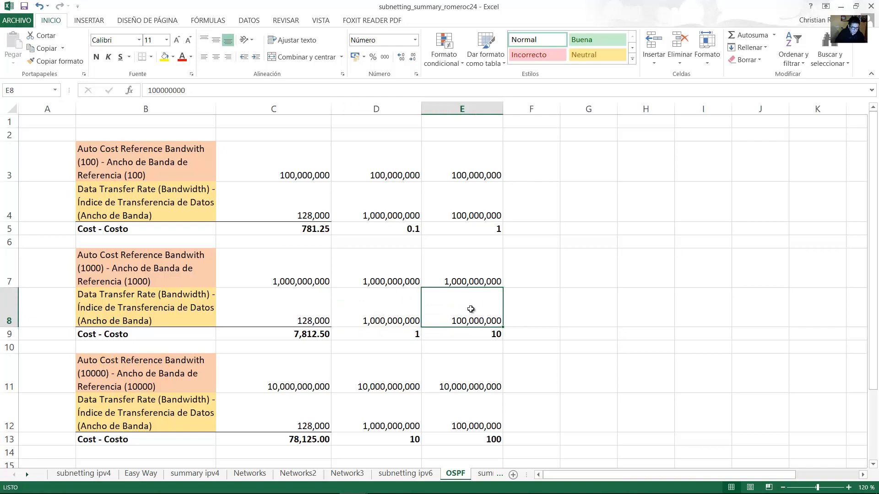
{"action": "left_click", "coordinate": [486, 334]}
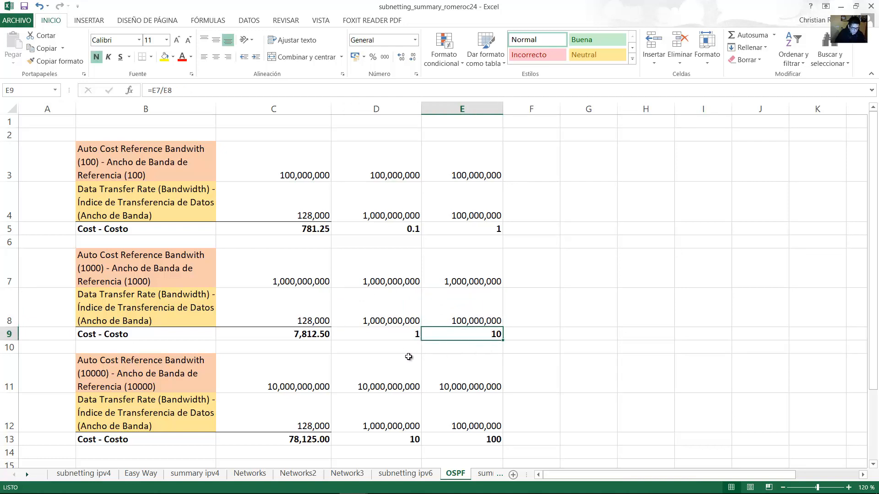
{"action": "left_click_drag", "start_coordinate": [388, 277], "coordinate": [441, 335]}
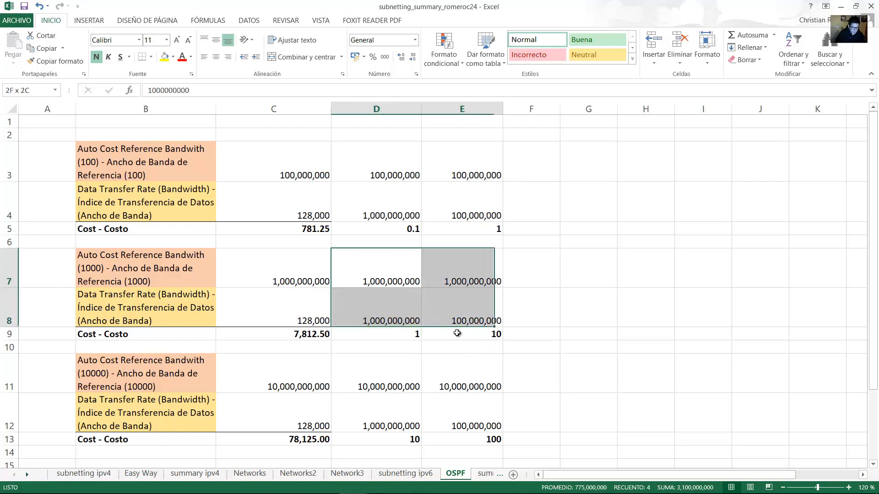
{"action": "left_click", "coordinate": [132, 272]}
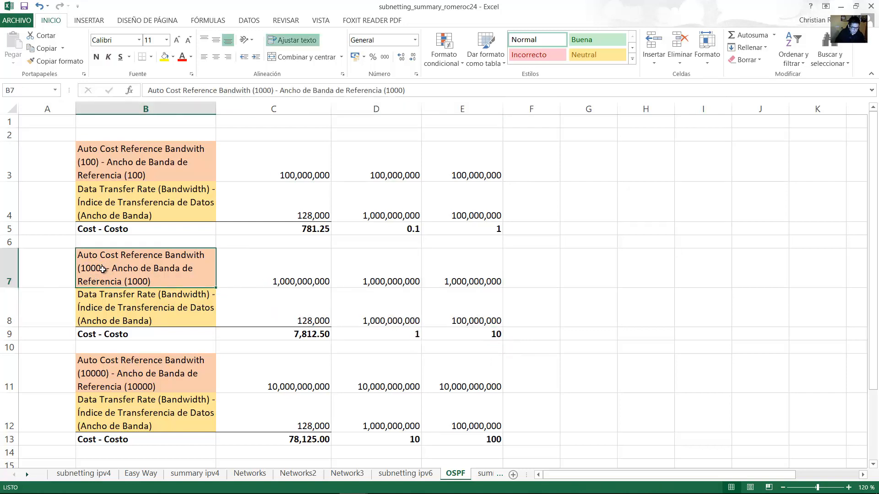
{"action": "left_click", "coordinate": [403, 275]}
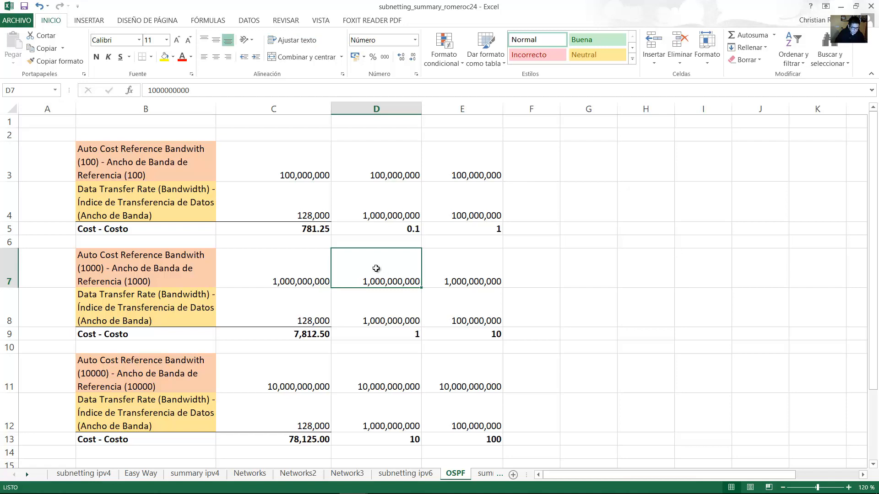
Highlight the Gigabit and Fast Ethernet default cost requirement in task item e.
{"action": "left_click", "coordinate": [267, 483]}
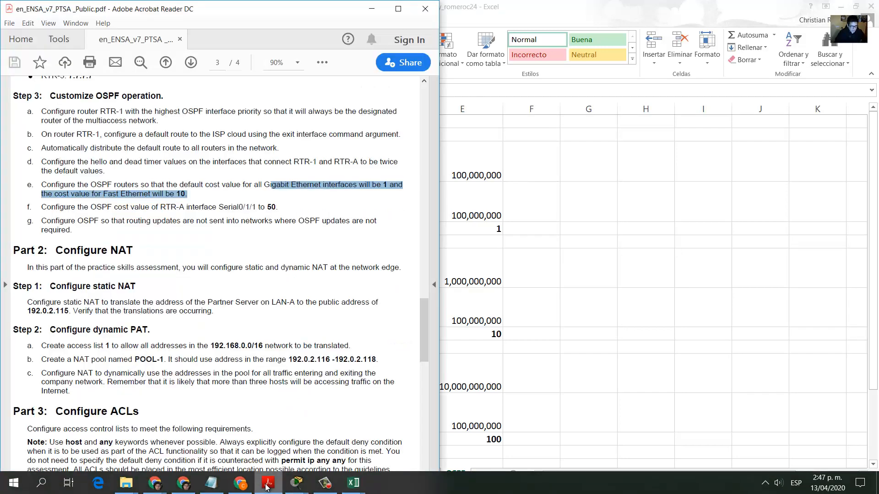
{"action": "left_click_drag", "start_coordinate": [265, 185], "coordinate": [225, 192]}
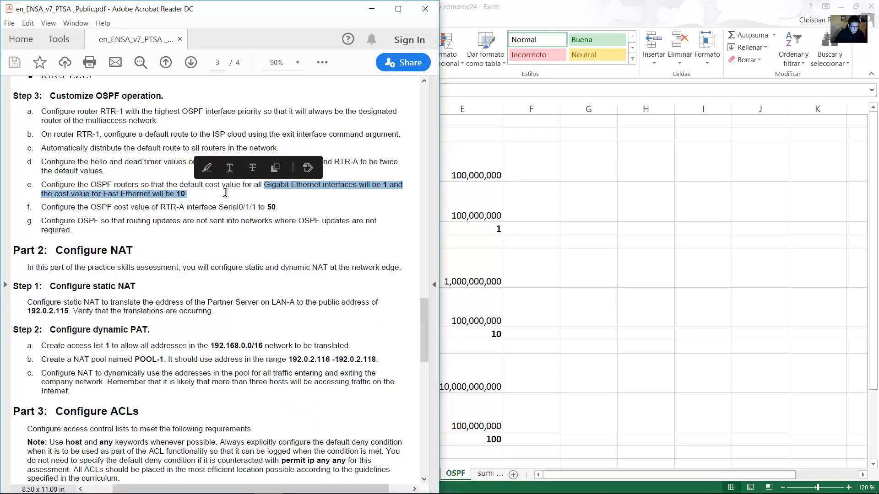
{"action": "left_click", "coordinate": [368, 188]}
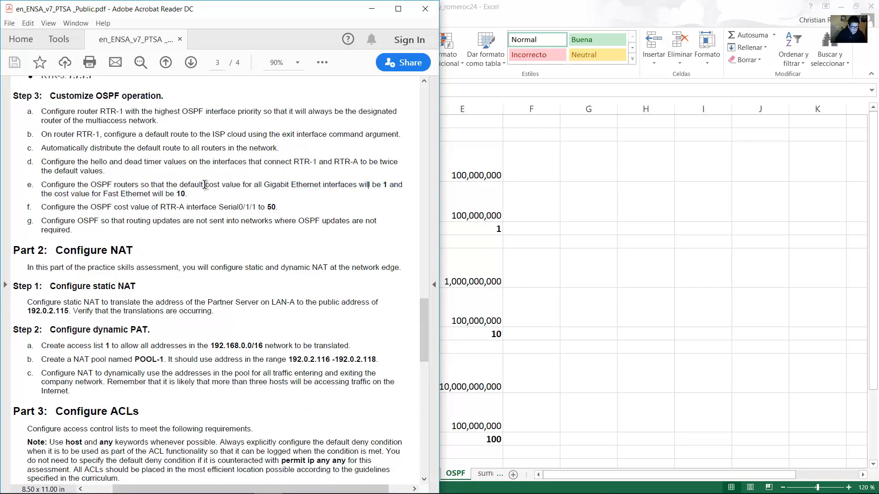
{"action": "mouse_move", "coordinate": [205, 185]}
{"action": "left_mouse_down"}
{"action": "mouse_move", "coordinate": [397, 186]}
{"action": "mouse_move", "coordinate": [92, 190]}
{"action": "mouse_move", "coordinate": [193, 194]}
{"action": "left_mouse_up"}
Check the cost formulas in D13 and E13 against the bandwidths in D12 and E12.
{"action": "key", "text": "alt+Tab"}
{"action": "left_click", "coordinate": [383, 440]}
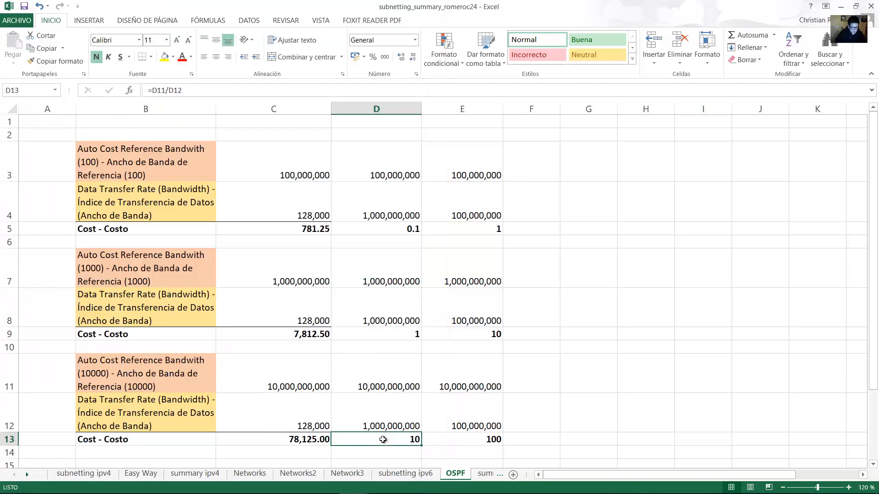
{"action": "left_click", "coordinate": [390, 410]}
{"action": "left_click", "coordinate": [399, 446]}
{"action": "left_click", "coordinate": [463, 427]}
{"action": "left_click", "coordinate": [478, 438]}
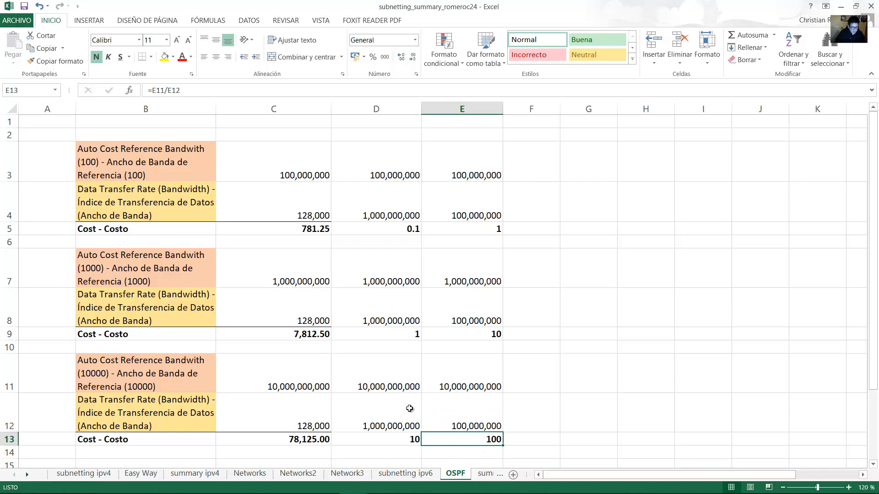
Review the reference bandwidth values in D11:E11 and the B7:E9 block, then minimize Excel.
{"action": "left_click", "coordinate": [392, 388]}
{"action": "left_click", "coordinate": [430, 374]}
{"action": "left_click_drag", "start_coordinate": [415, 374], "coordinate": [412, 374]}
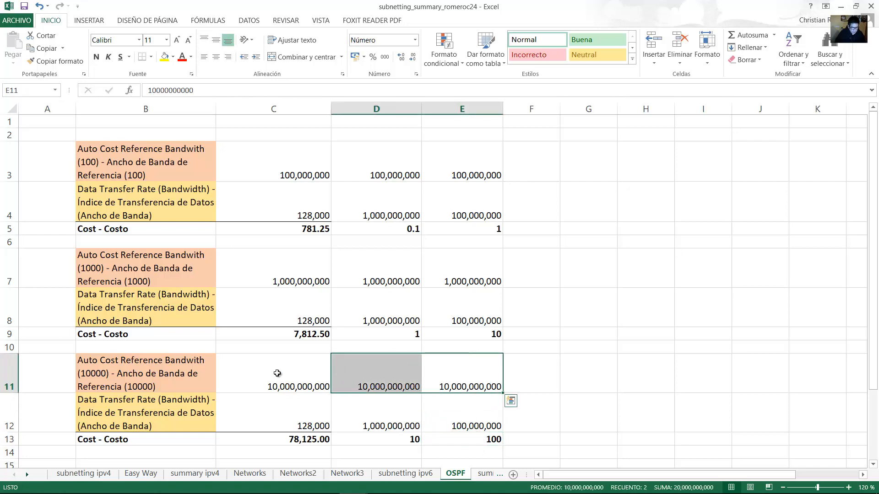
{"action": "left_click", "coordinate": [137, 382]}
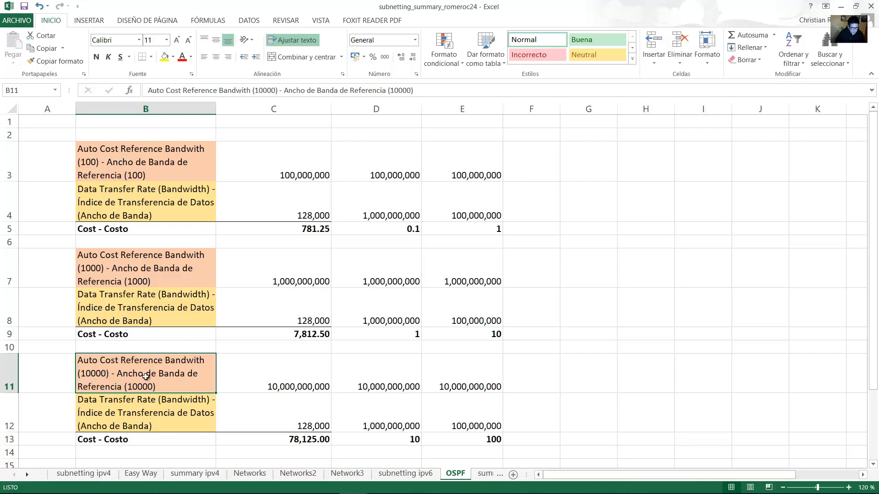
{"action": "left_click", "coordinate": [399, 382]}
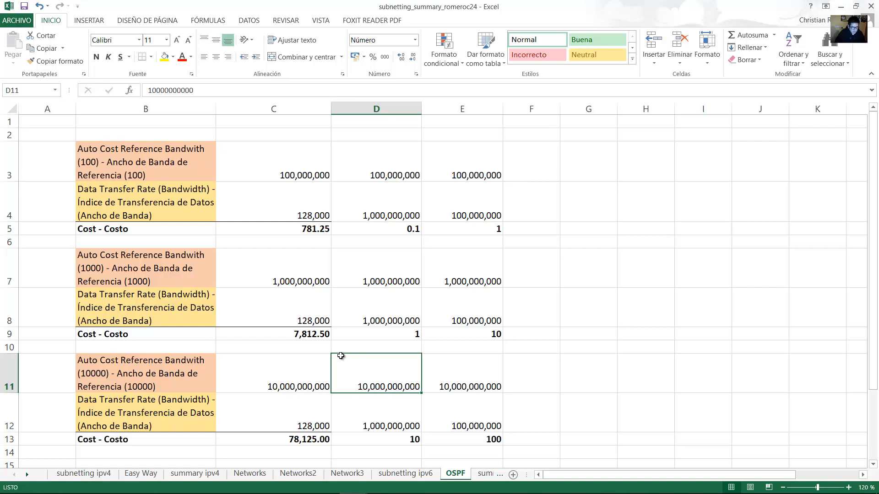
{"action": "mouse_move", "coordinate": [169, 264]}
{"action": "left_mouse_down"}
{"action": "mouse_move", "coordinate": [418, 334]}
{"action": "mouse_move", "coordinate": [462, 334]}
{"action": "left_mouse_up"}
{"action": "left_click", "coordinate": [92, 274]}
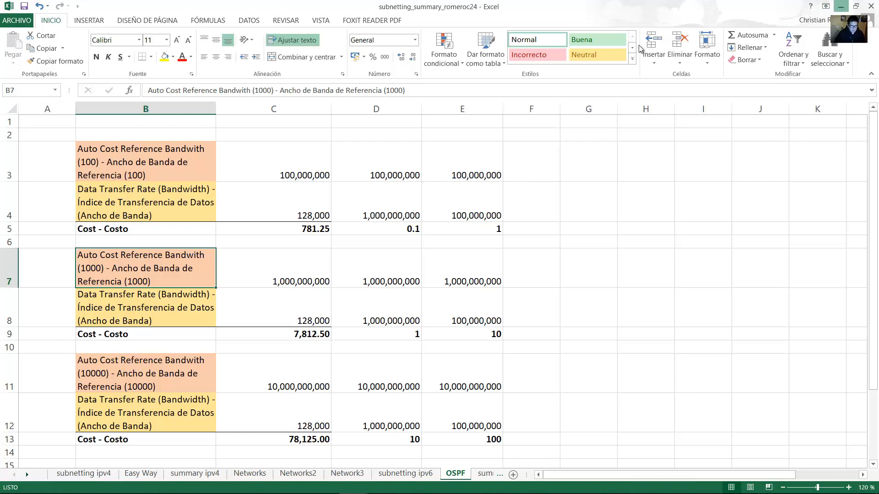
{"action": "left_click", "coordinate": [840, 6]}
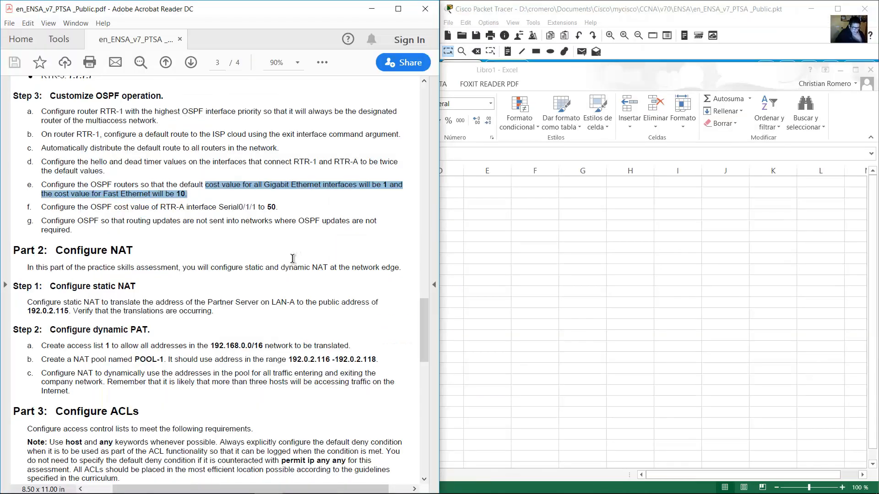
From Host A's console, set auto-cost reference-bandwidth 1000 under RTR-1's OSPF process 10.
{"action": "mouse_move", "coordinate": [289, 488]}
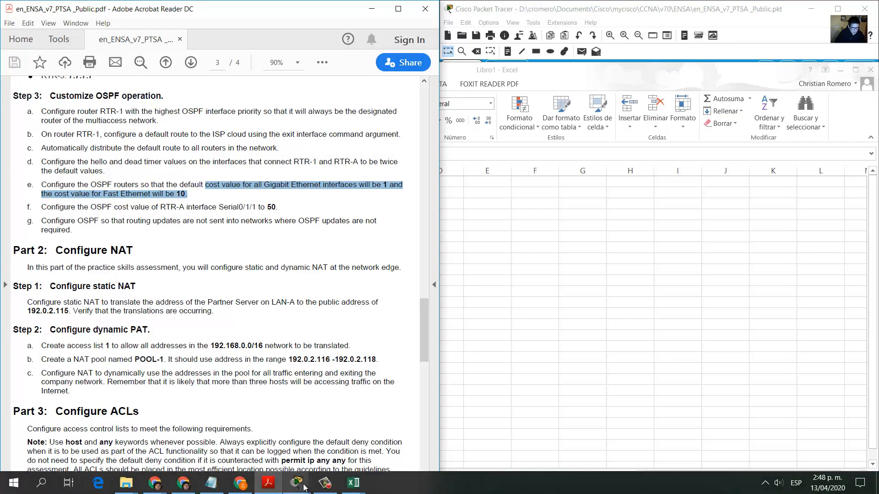
{"action": "left_click", "coordinate": [128, 426]}
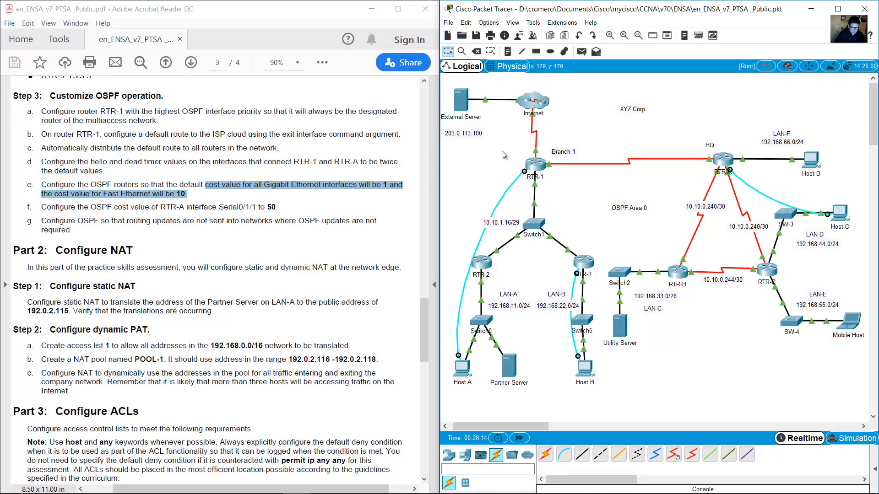
{"action": "left_click", "coordinate": [461, 370]}
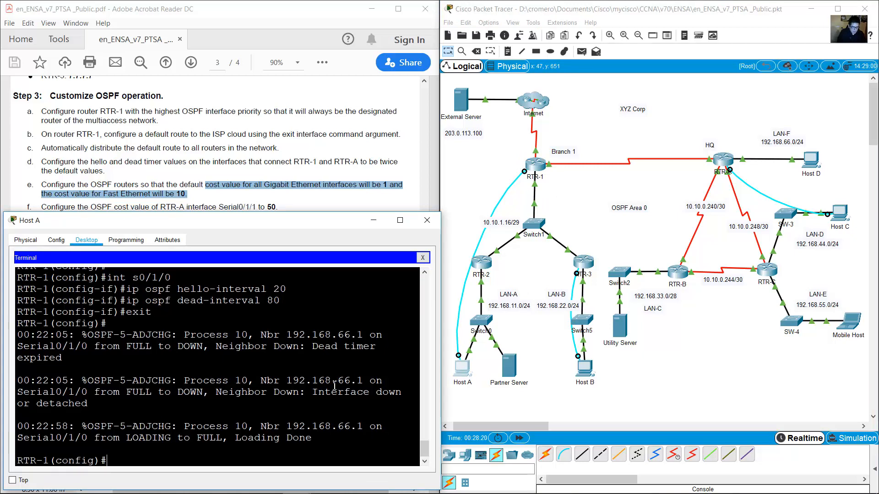
{"action": "type", "text": "router ospf 10"}
{"action": "key", "text": "Return"}
{"action": "type", "text": "au"}
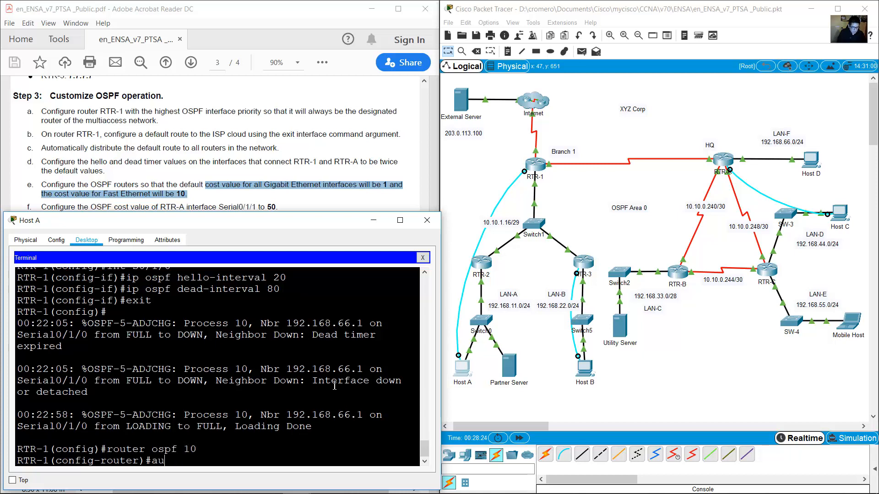
{"action": "type", "text": "to-cost reference-ban"}
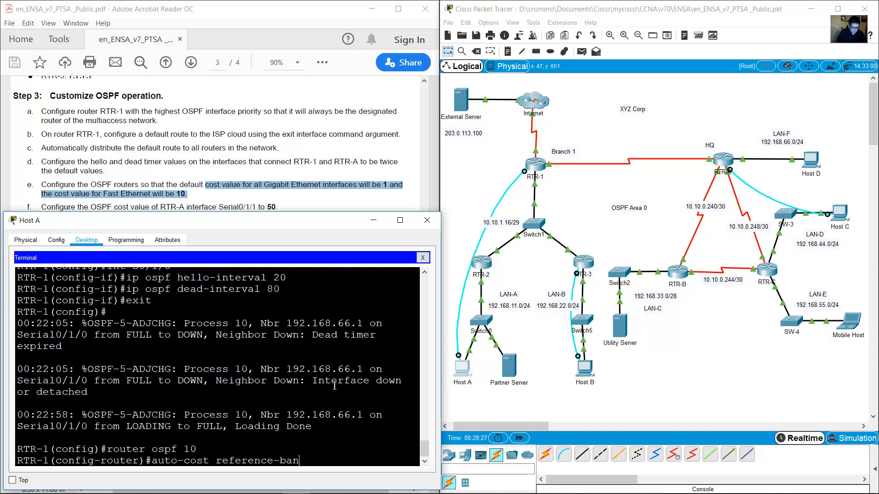
{"action": "type", "text": "dwidth 1000"}
{"action": "key", "text": "Return"}
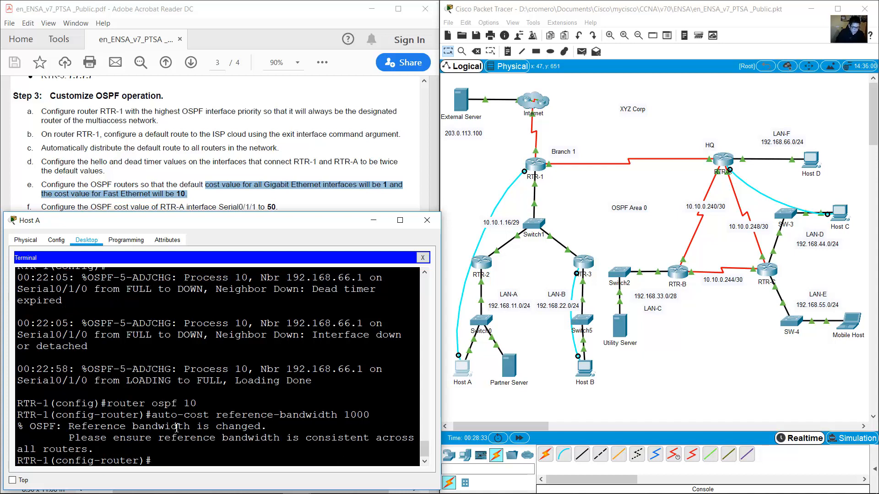
Review the reference-bandwidth warning, exit router configuration, and unplug the console cable.
{"action": "left_click_drag", "start_coordinate": [21, 431], "coordinate": [99, 449]}
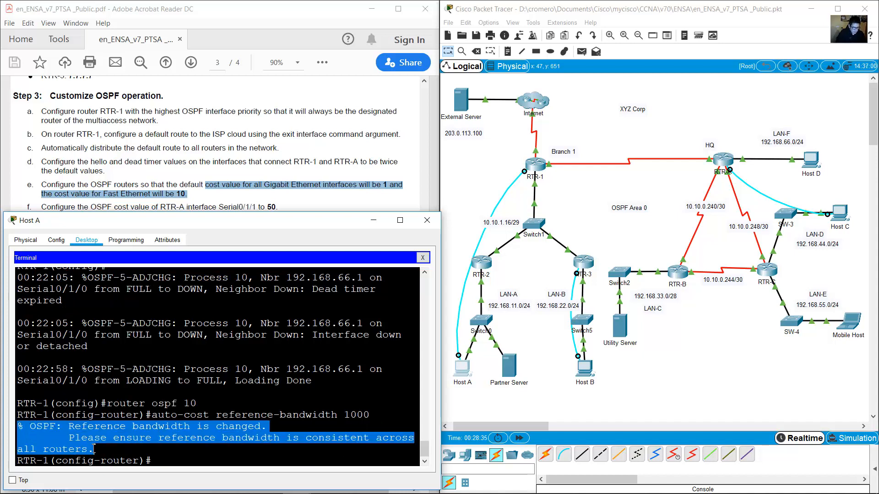
{"action": "left_click", "coordinate": [90, 441]}
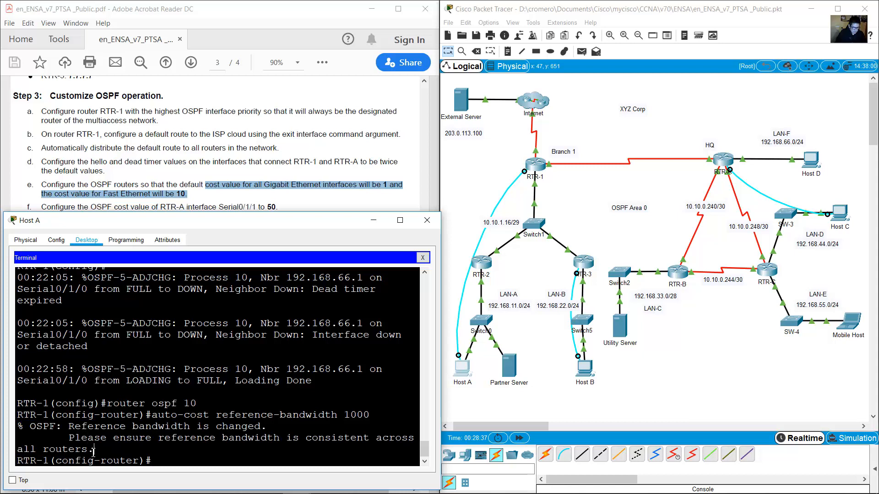
{"action": "left_click_drag", "start_coordinate": [94, 452], "coordinate": [21, 450]}
{"action": "left_click", "coordinate": [174, 460]}
{"action": "type", "text": "exit"}
{"action": "key", "text": "Return"}
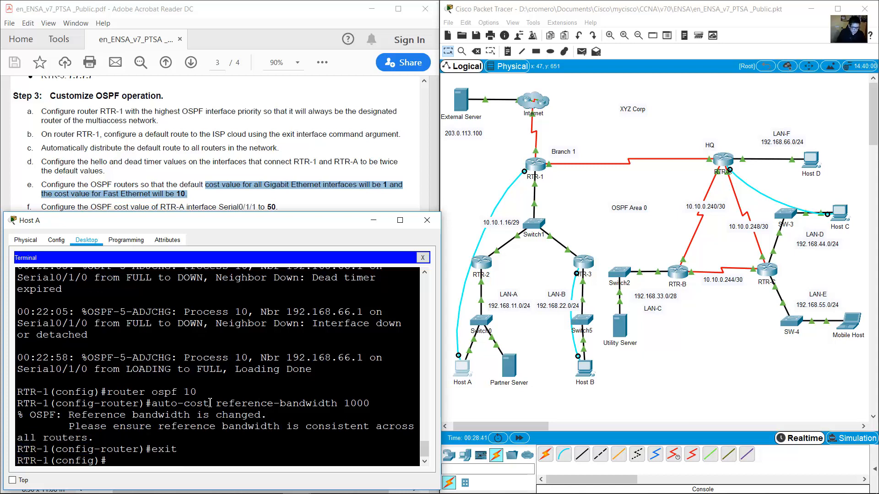
{"action": "left_click", "coordinate": [466, 177]}
{"action": "left_click", "coordinate": [577, 274]}
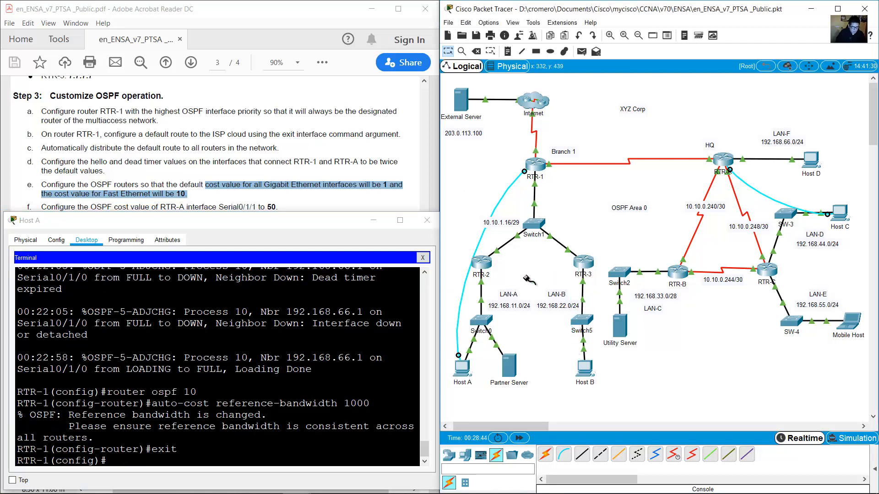
Connect the console cable to RTR-2's console port and open Host B's terminal with default settings.
{"action": "left_click", "coordinate": [482, 266]}
{"action": "left_click", "coordinate": [508, 279]}
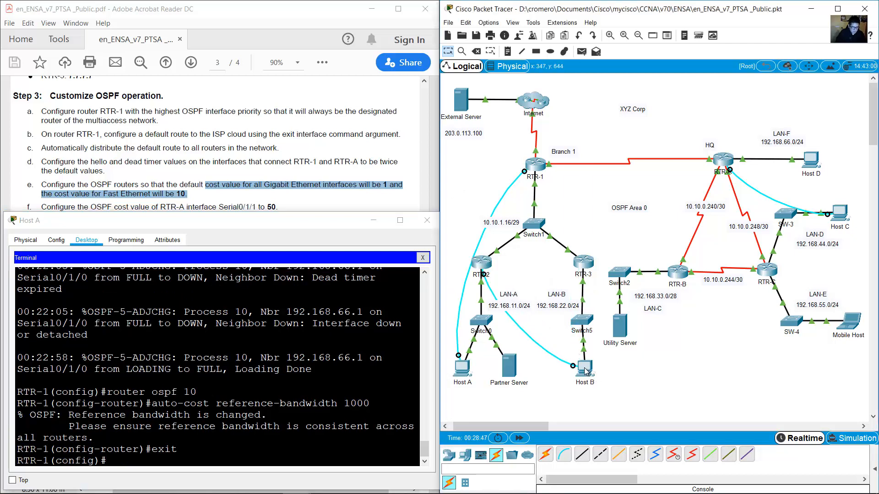
{"action": "left_click", "coordinate": [586, 370]}
{"action": "left_click", "coordinate": [514, 253]}
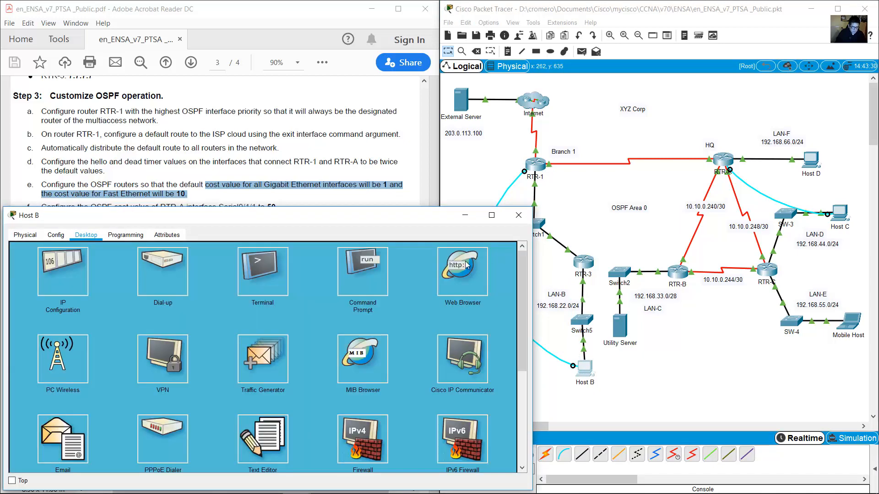
{"action": "left_click", "coordinate": [265, 272]}
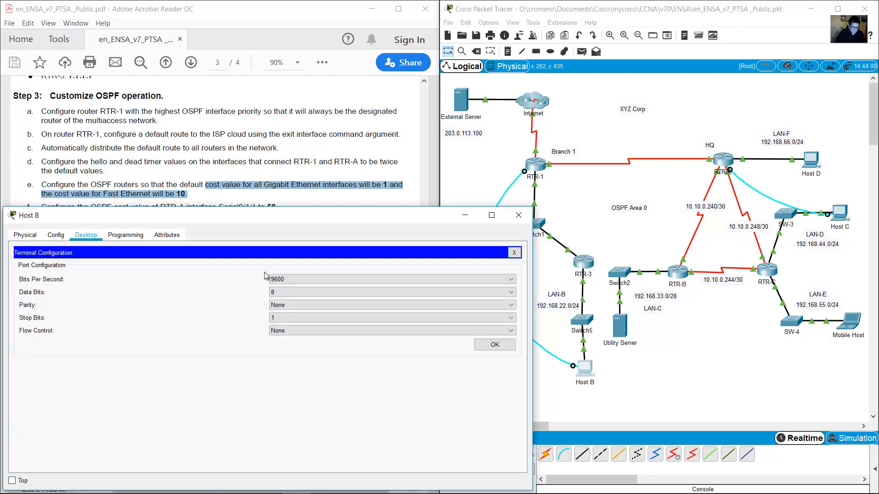
{"action": "left_click", "coordinate": [494, 344]}
Enter privileged mode and global configuration mode on RTR-2 with en and conf term.
{"action": "key", "text": "Return"}
{"action": "type", "text": "en"}
{"action": "key", "text": "Return"}
{"action": "type", "text": "co"}
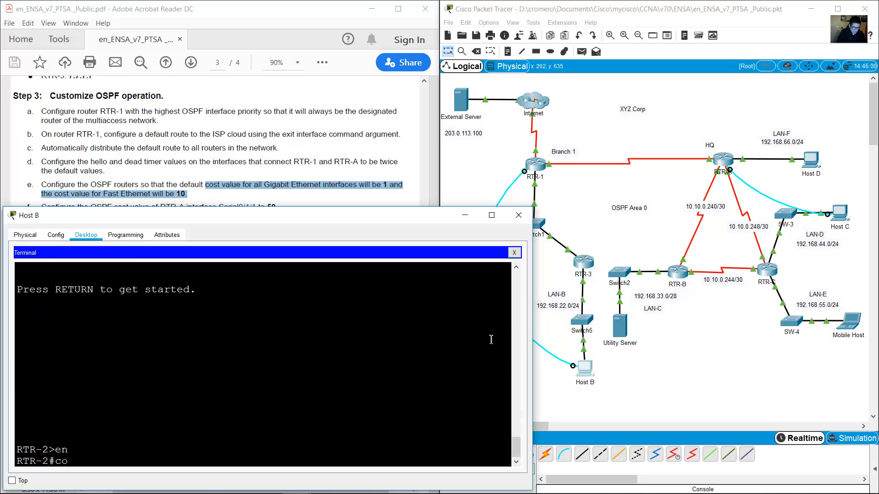
{"action": "type", "text": "nf term"}
{"action": "key", "text": "Return"}
Under RTR-2's router ospf 10, apply auto-cost reference-bandwidth 1000, then exit.
{"action": "type", "text": "router o"}
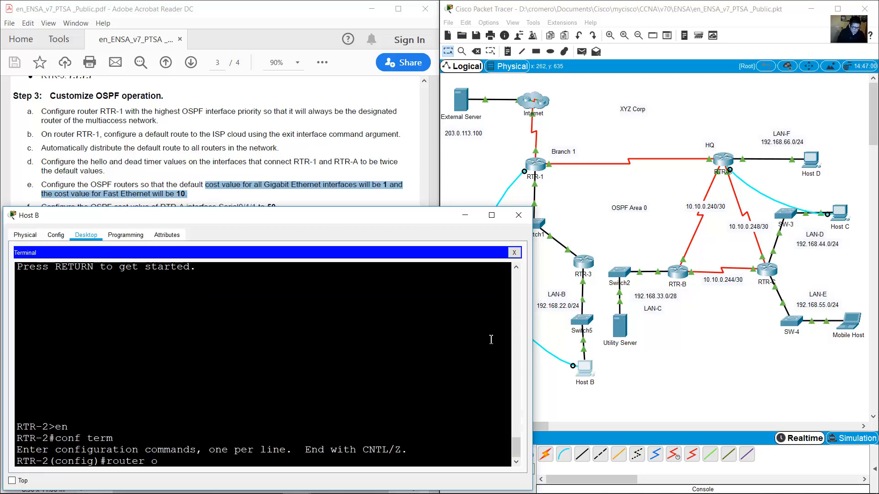
{"action": "type", "text": "spf 10"}
{"action": "key", "text": "Return"}
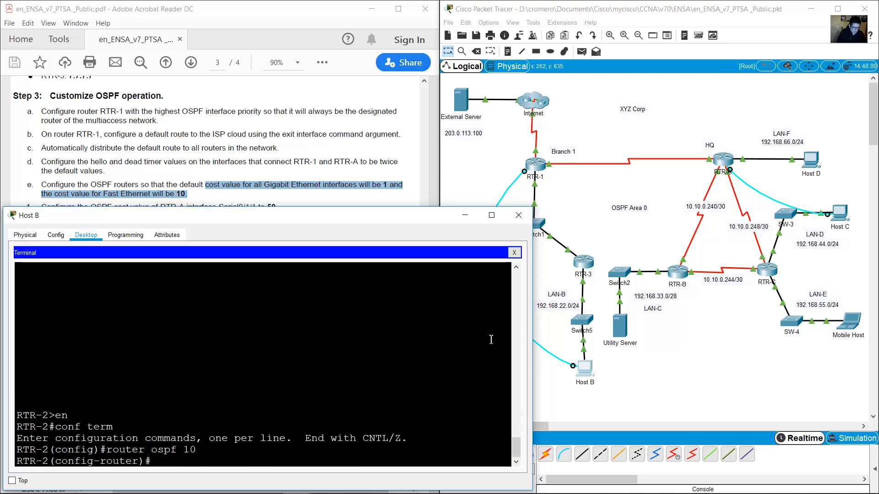
{"action": "type", "text": "auto-cost "}
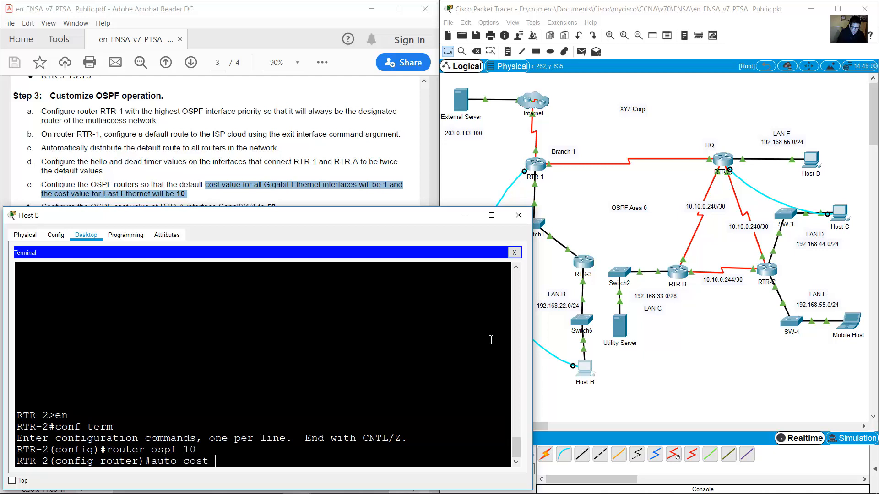
{"action": "type", "text": "reference-bandwidtn"}
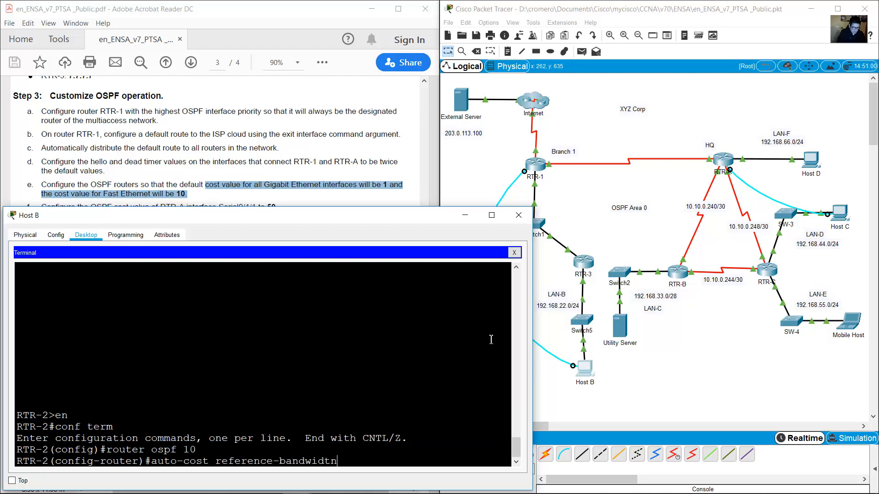
{"action": "key", "text": "BackSpace"}
{"action": "type", "text": "h 1000"}
{"action": "key", "text": "Return"}
{"action": "type", "text": "exit"}
{"action": "key", "text": "Return"}
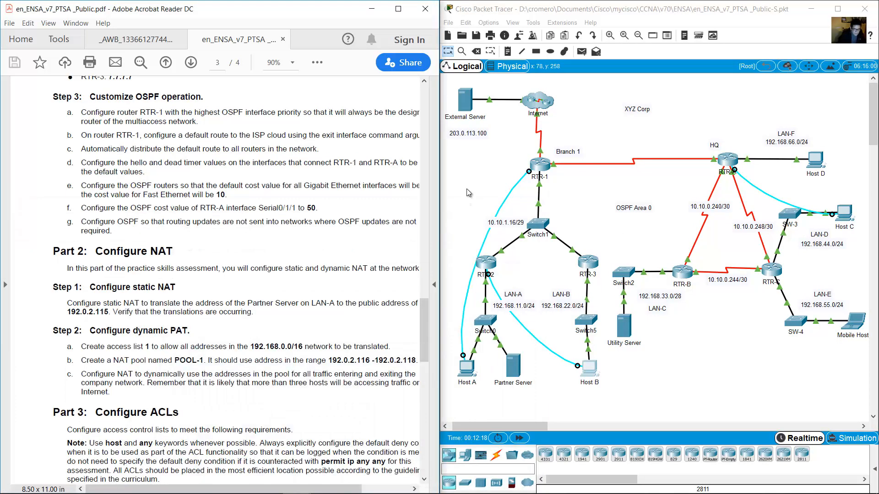
{"action": "left_click", "coordinate": [467, 189]}
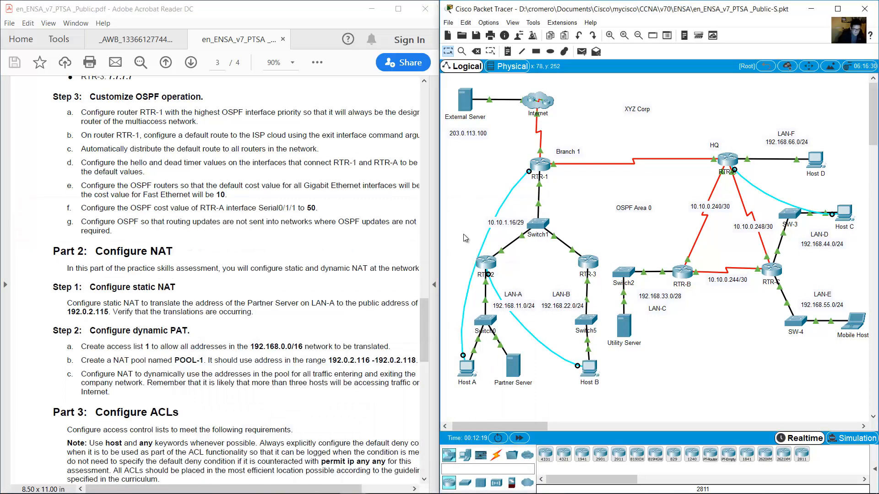
Move the console cable to RTR-3's console port and reopen Host B's terminal.
{"action": "left_click", "coordinate": [489, 275]}
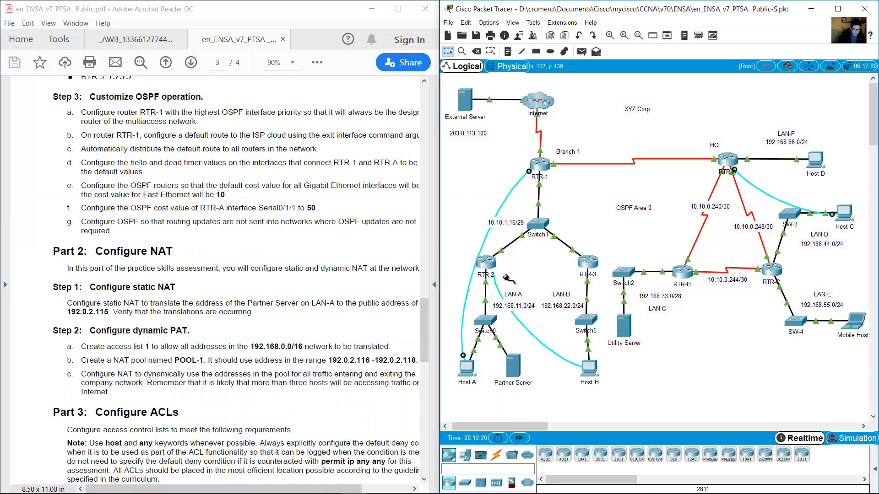
{"action": "left_click", "coordinate": [585, 263]}
{"action": "left_click", "coordinate": [611, 291]}
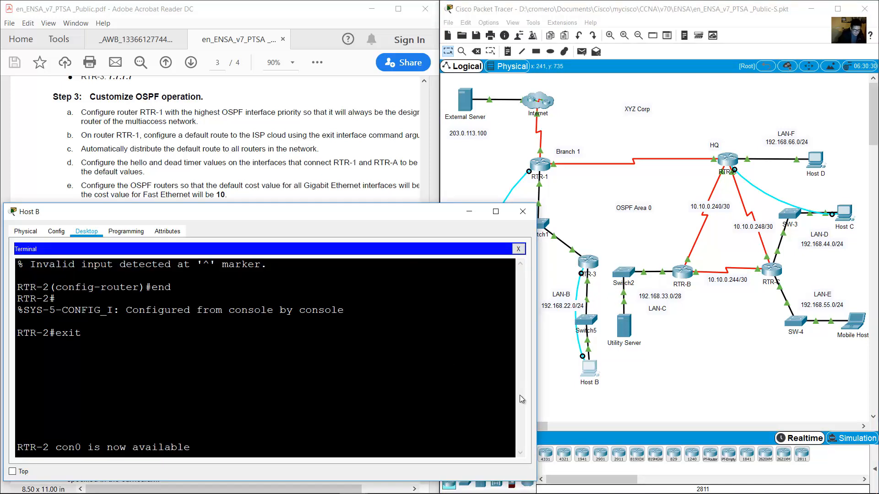
{"action": "left_click", "coordinate": [518, 249]}
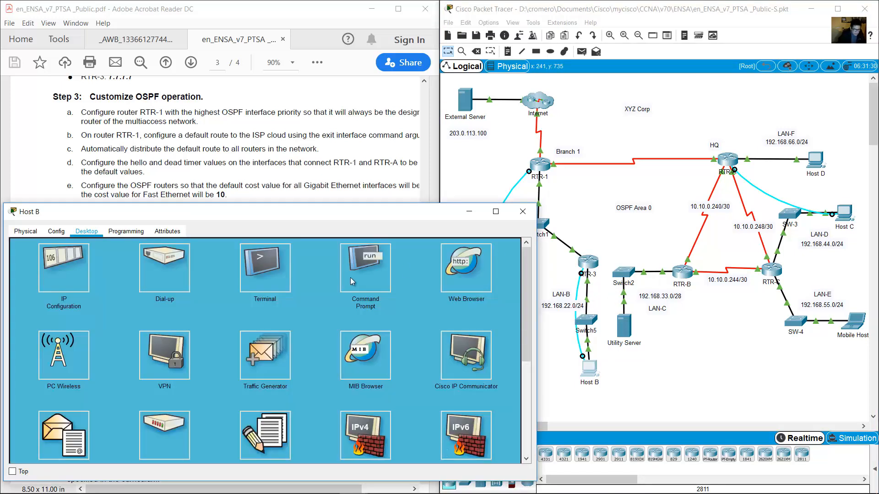
{"action": "left_click", "coordinate": [273, 275]}
{"action": "left_click", "coordinate": [500, 343]}
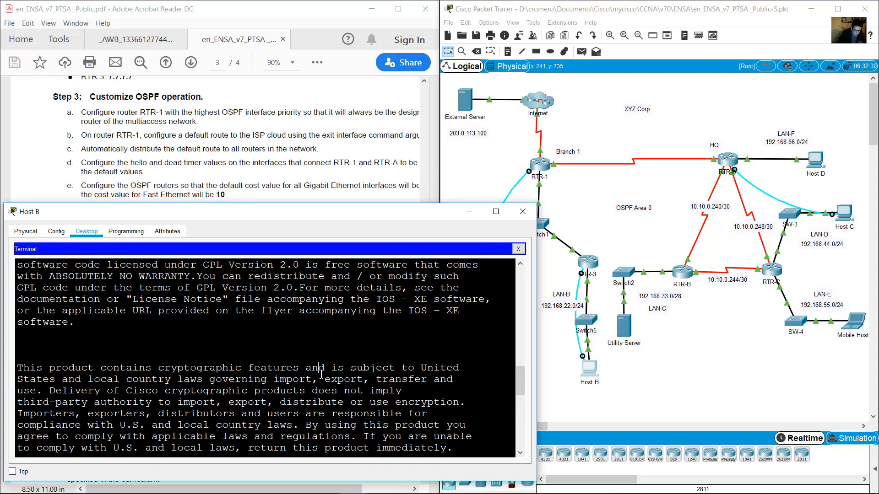
On RTR-3, enter router ospf 10, set auto-cost reference-bandwidth 1000, and exit.
{"action": "key", "text": "Return"}
{"action": "type", "text": "en"}
{"action": "key", "text": "Return"}
{"action": "type", "text": "conf "}
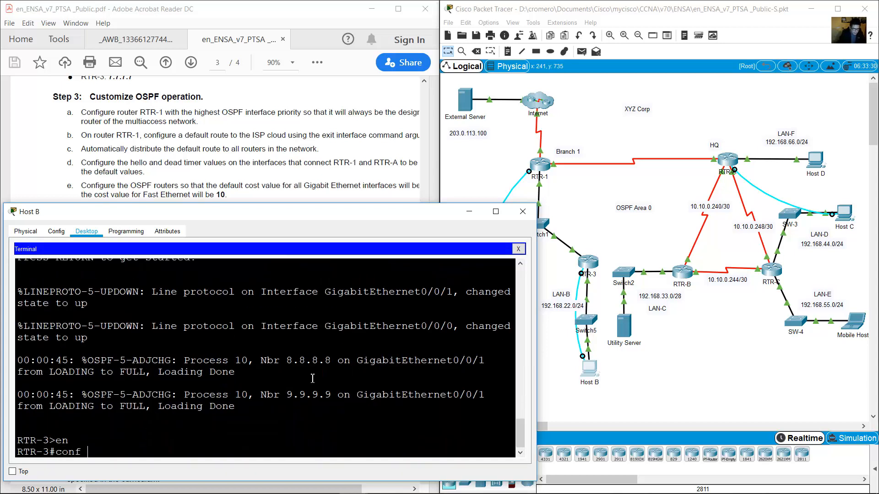
{"action": "type", "text": "term"}
{"action": "key", "text": "Return"}
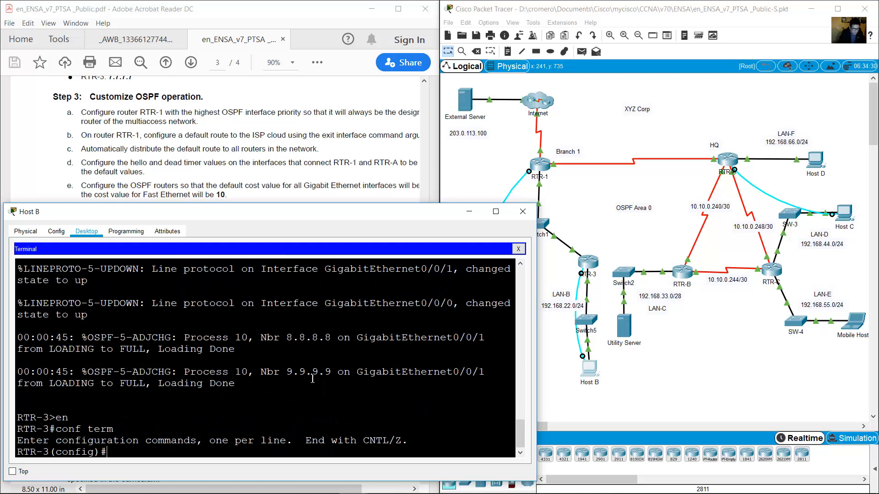
{"action": "type", "text": "router ospf 10"}
{"action": "key", "text": "Return"}
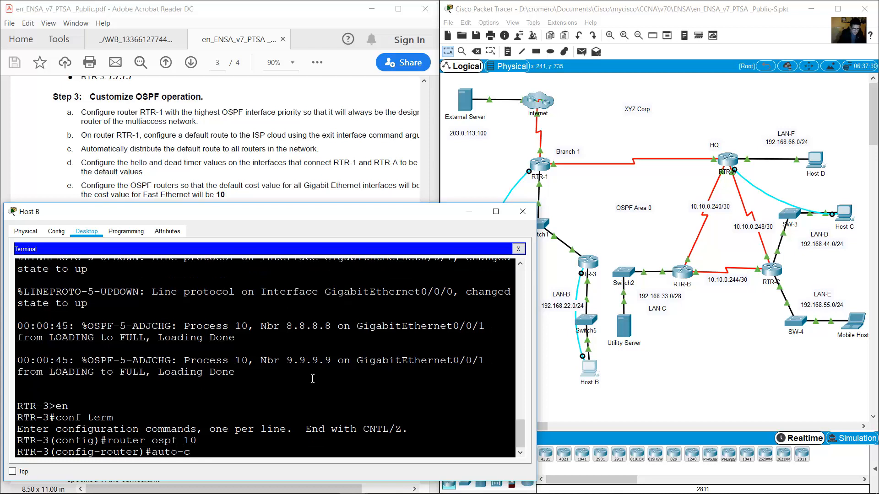
{"action": "type", "text": "auto-cost reference-band"}
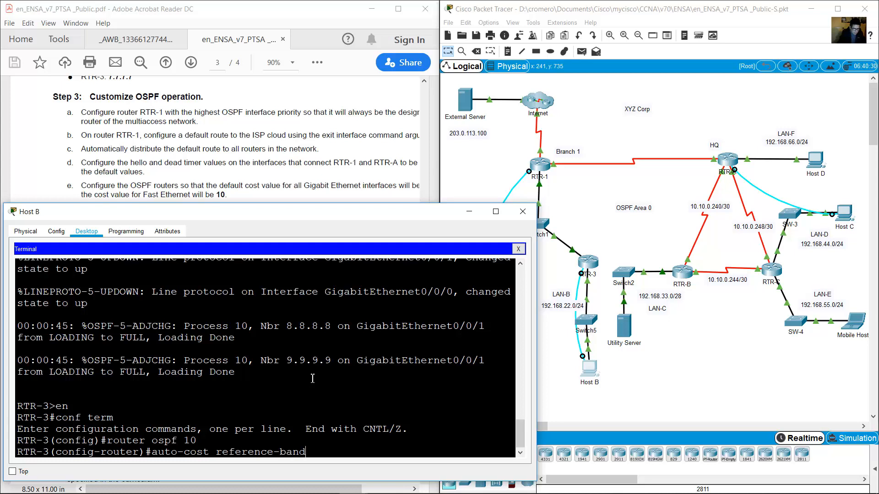
{"action": "type", "text": "width 1000"}
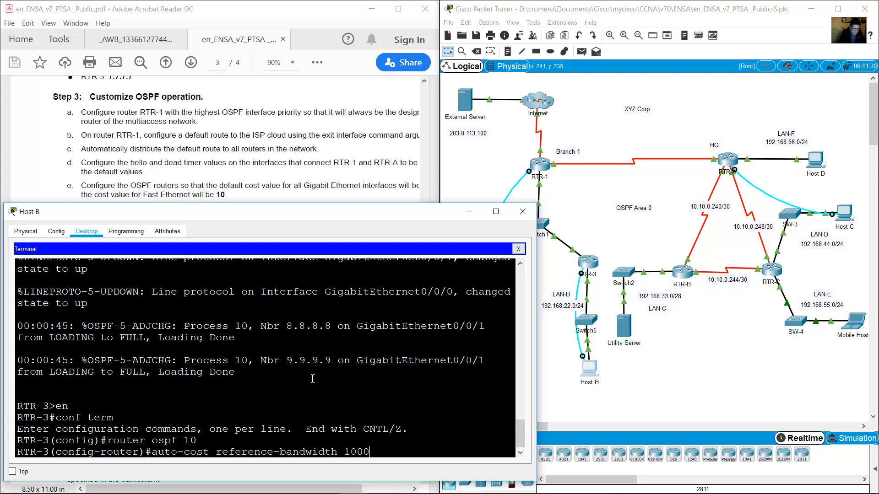
{"action": "key", "text": "Return"}
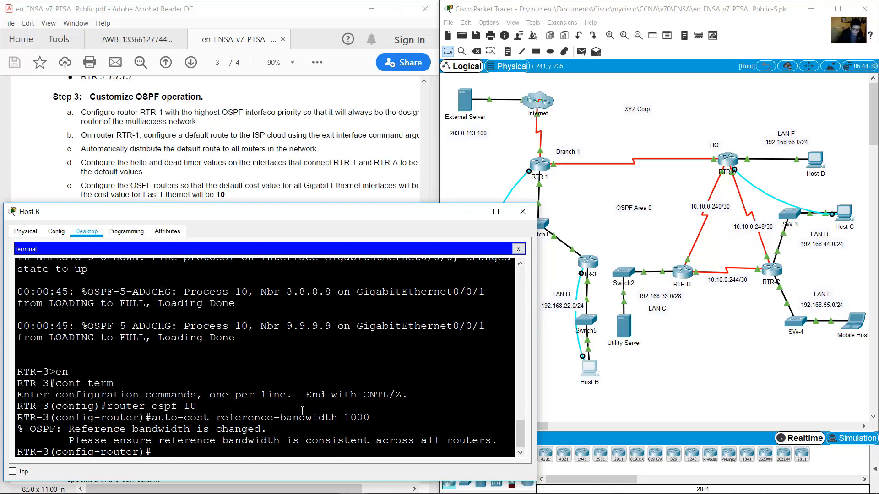
{"action": "type", "text": "exit"}
{"action": "key", "text": "Return"}
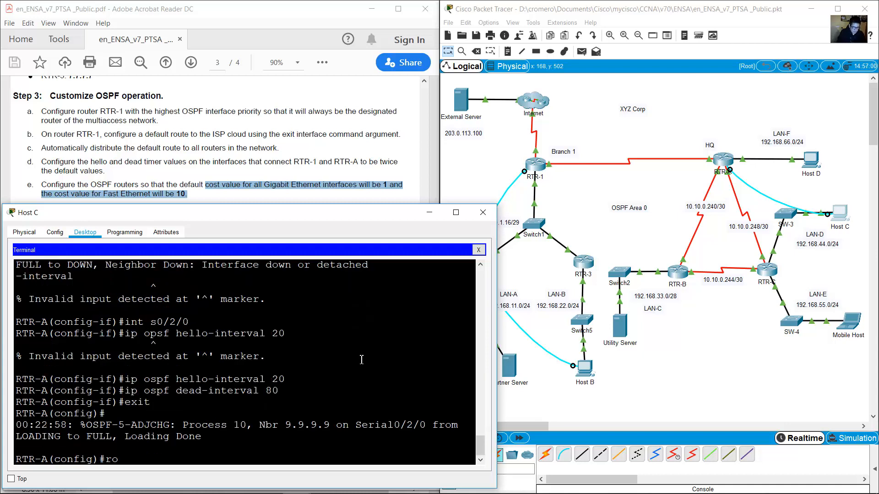
On RTR-A, set OSPF process 10 reference bandwidth to 1000 and leave router configuration.
{"action": "type", "text": "uter ospf 10"}
{"action": "key", "text": "Return"}
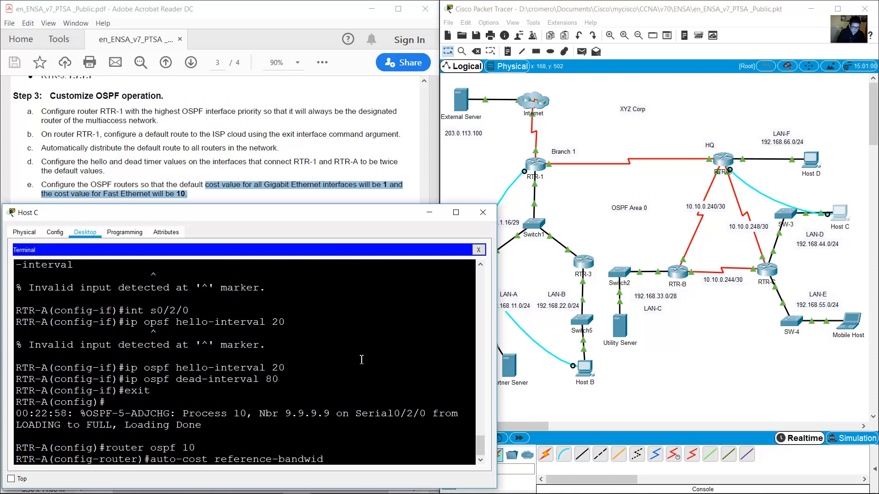
{"action": "type", "text": "1000"}
{"action": "key", "text": "Return"}
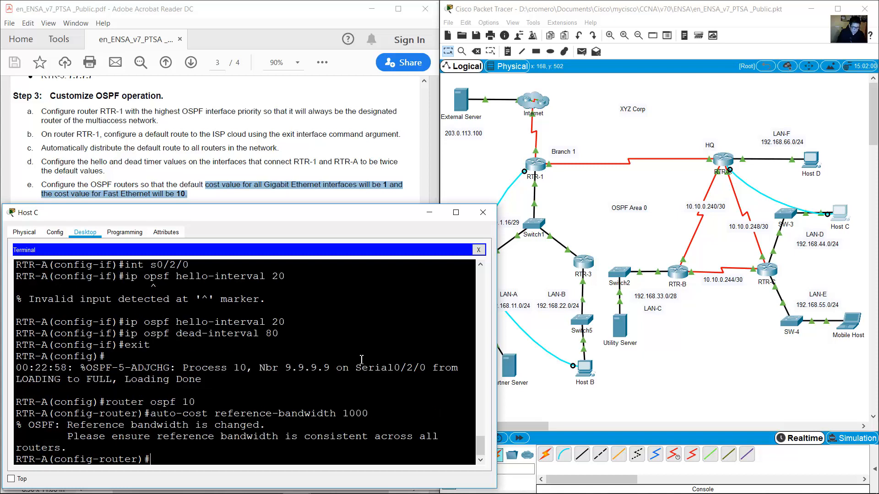
{"action": "type", "text": "exit"}
{"action": "key", "text": "Return"}
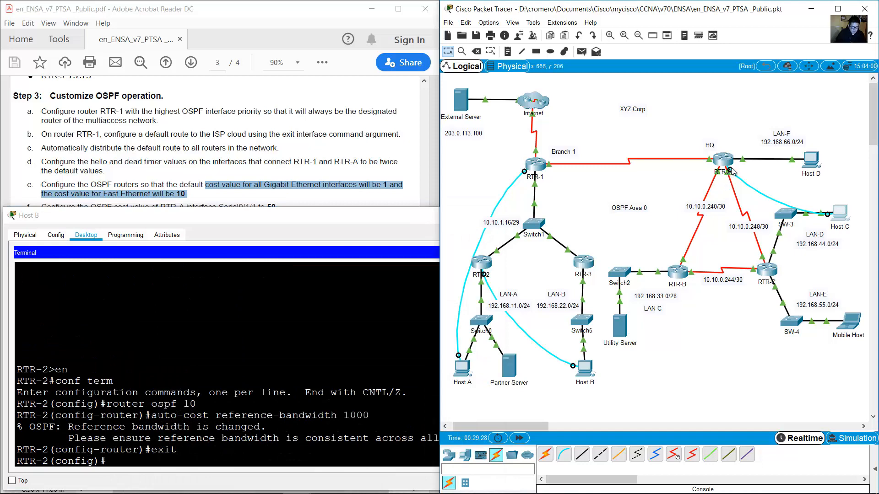
Connect the console cable to RTR-B's console port and open Host C's terminal to it.
{"action": "left_click", "coordinate": [678, 274]}
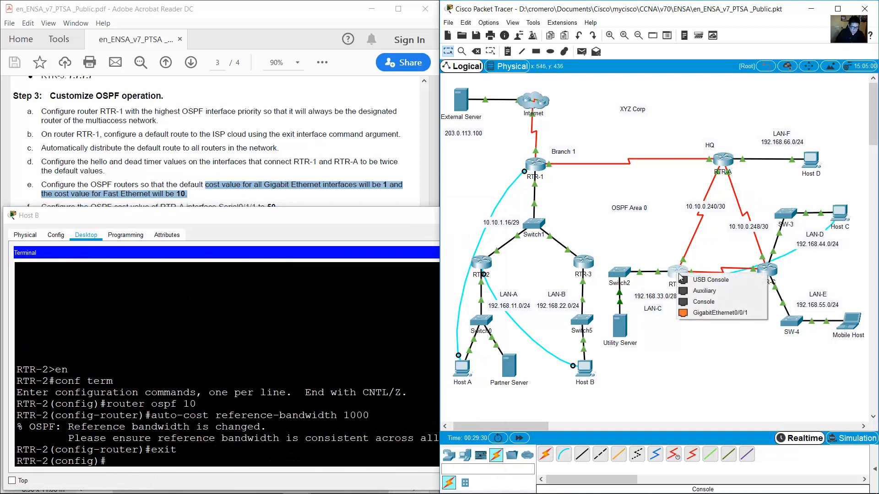
{"action": "left_click", "coordinate": [714, 303]}
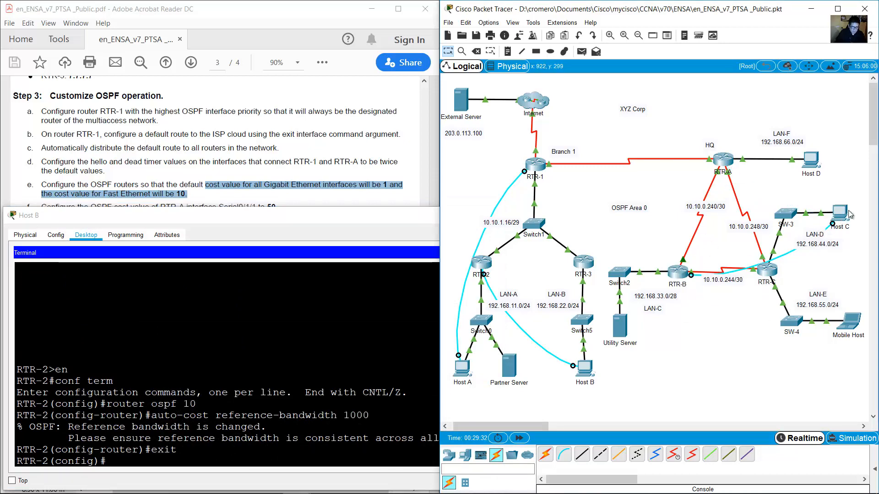
{"action": "left_click", "coordinate": [478, 250]}
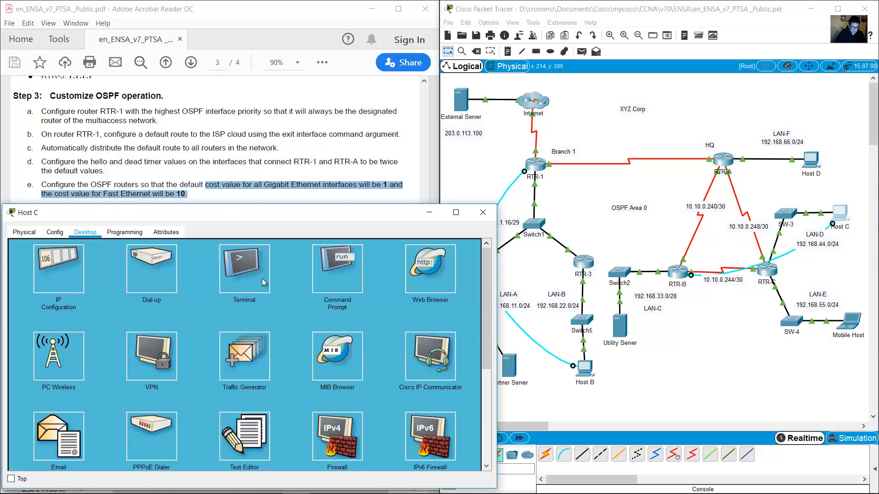
{"action": "left_click", "coordinate": [261, 278]}
{"action": "left_click", "coordinate": [458, 342]}
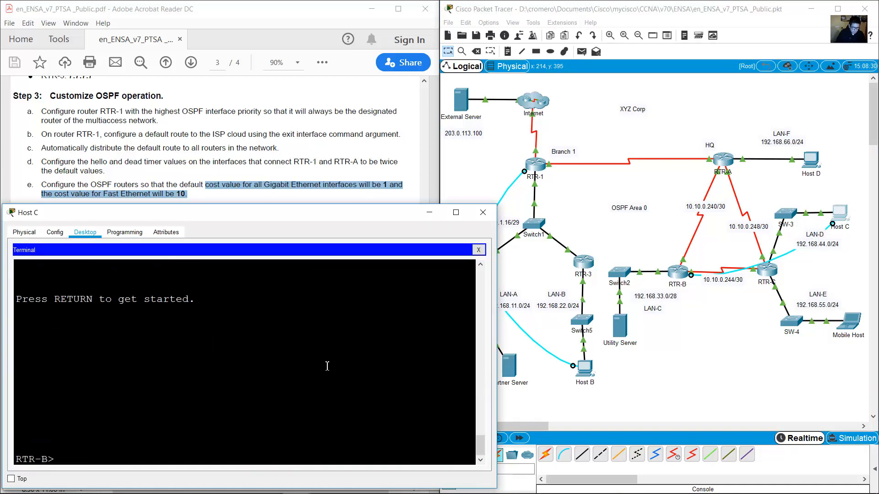
On RTR-B, run en, conf term, router ospf 10, auto-cost reference-bandwidth 1000, then exit.
{"action": "type", "text": "en"}
{"action": "key", "text": "Return"}
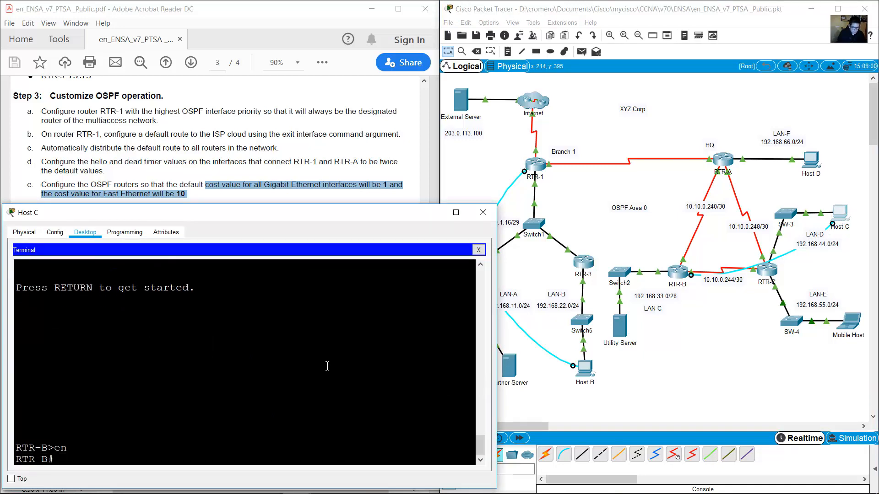
{"action": "type", "text": "conf term"}
{"action": "key", "text": "Return"}
{"action": "type", "text": "rout"}
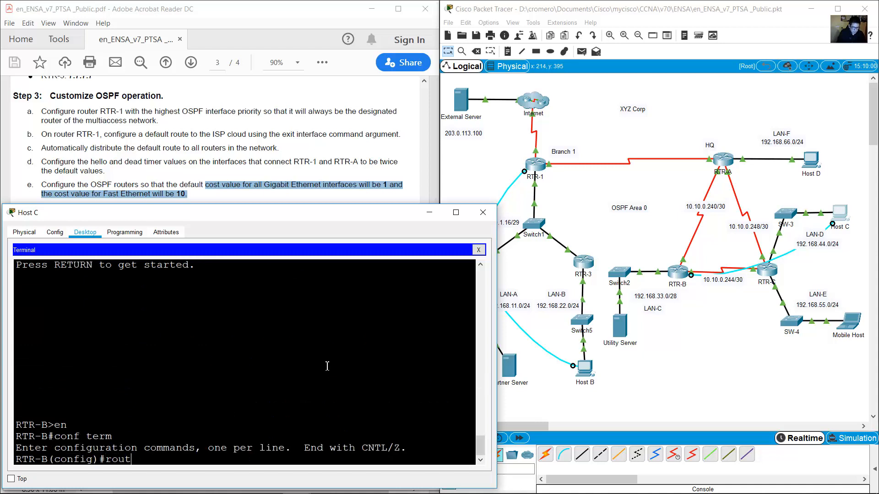
{"action": "type", "text": "er ops"}
{"action": "key", "text": "BackSpace"}
{"action": "key", "text": "BackSpace"}
{"action": "type", "text": "spf 10"}
{"action": "key", "text": "Return"}
{"action": "type", "text": "auto"}
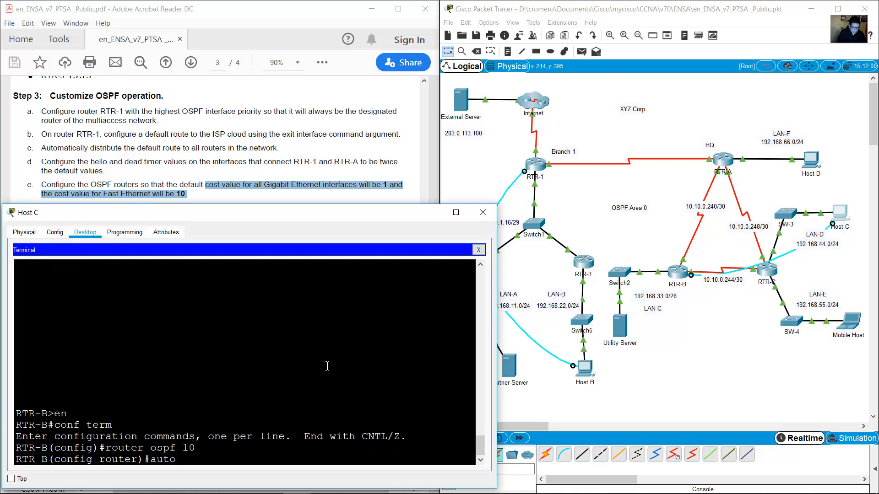
{"action": "type", "text": "-cost reference-bandwidth 1000"}
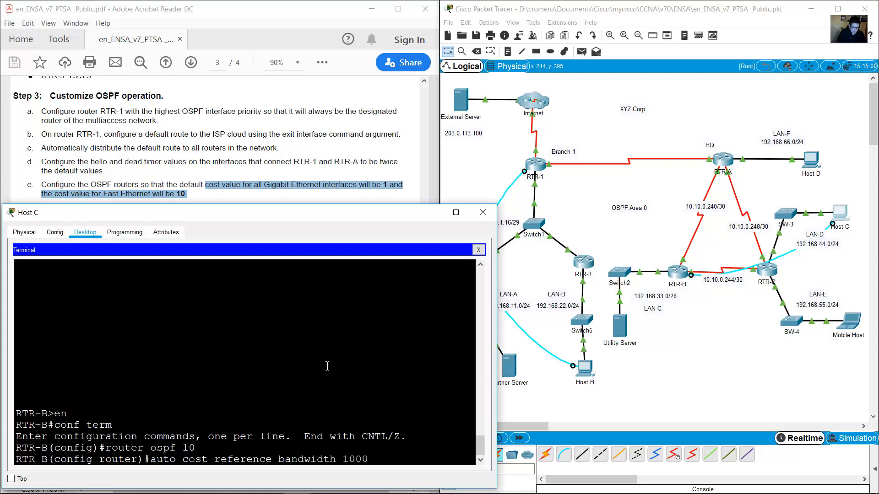
{"action": "key", "text": "Return"}
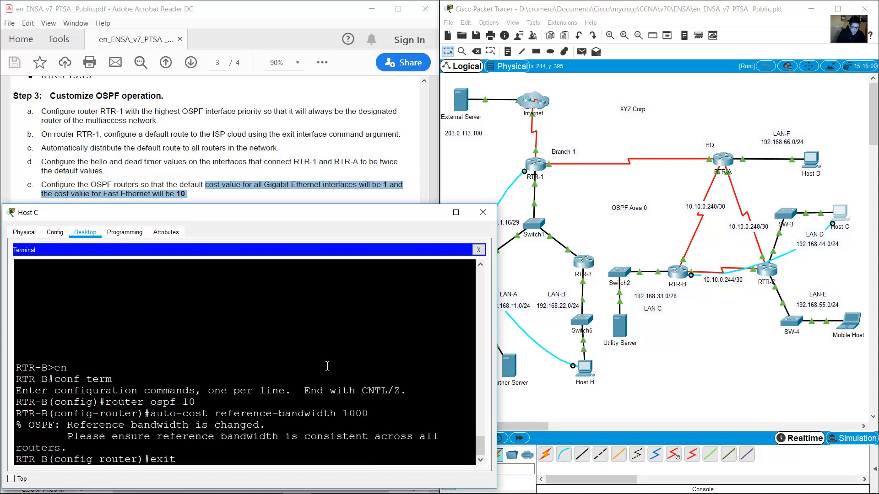
{"action": "type", "text": "exit"}
{"action": "key", "text": "Return"}
{"action": "left_click", "coordinate": [710, 260]}
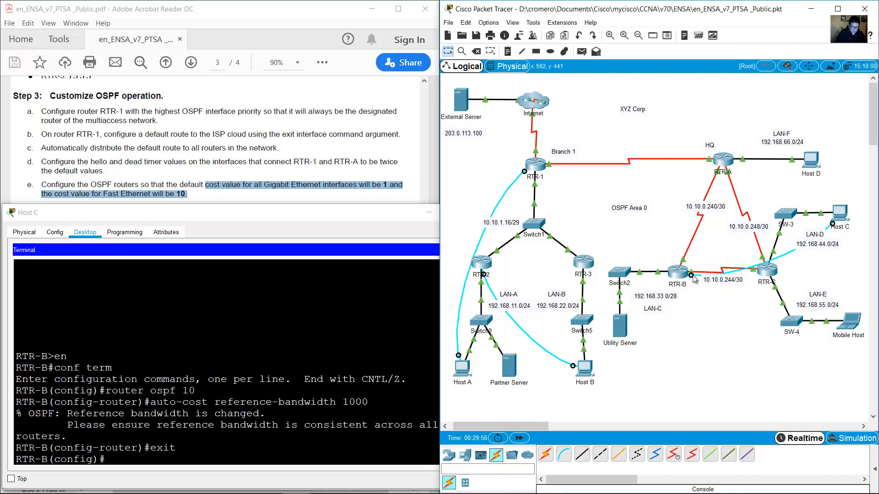
Move the console cable to RTR-C's console port and reopen Host C's terminal.
{"action": "left_click", "coordinate": [766, 270]}
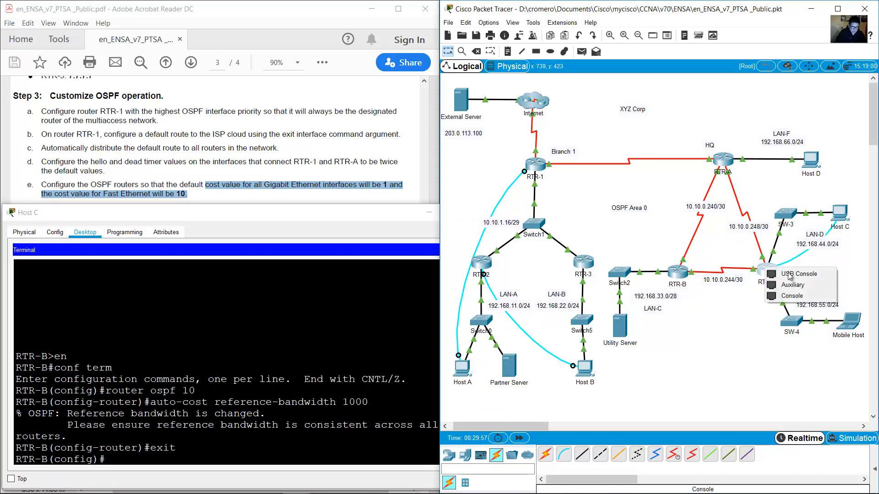
{"action": "left_click", "coordinate": [811, 297]}
{"action": "left_click", "coordinate": [841, 215]}
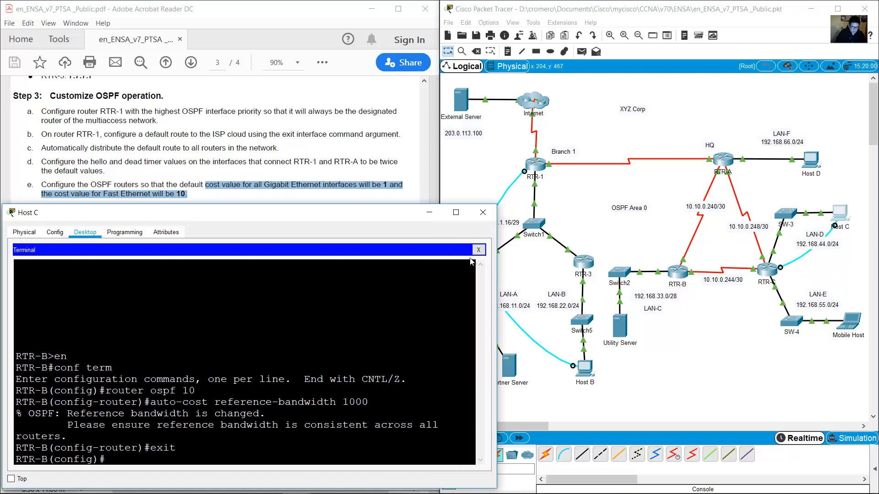
{"action": "left_click", "coordinate": [479, 250]}
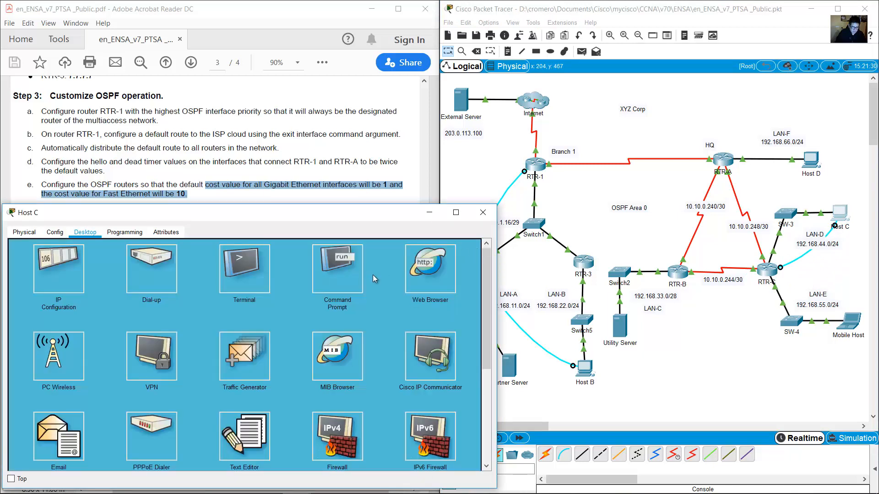
{"action": "left_click", "coordinate": [257, 265]}
{"action": "left_click", "coordinate": [459, 347]}
On RTR-C, run en, conf term, router ospf 10, auto-cost reference-bandwidth 1000, then exit.
{"action": "key", "text": "Return"}
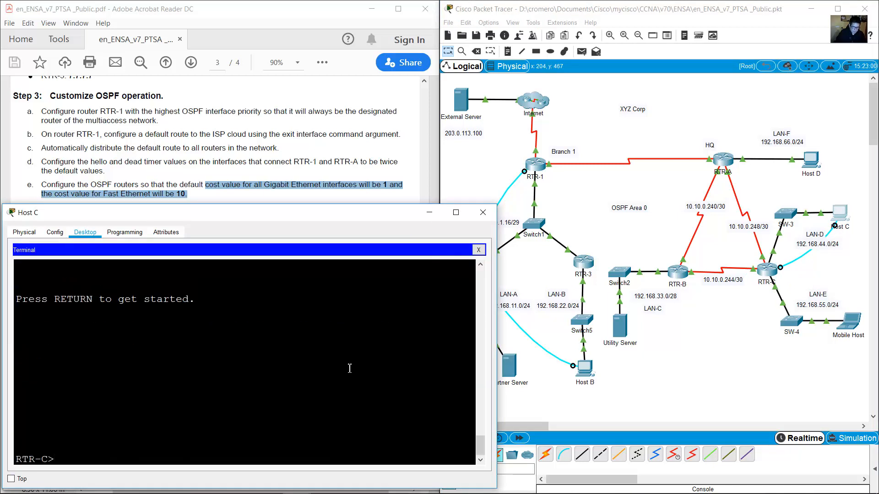
{"action": "type", "text": "en"}
{"action": "key", "text": "Return"}
{"action": "type", "text": "conf term"}
{"action": "key", "text": "Return"}
{"action": "type", "text": "router osp"}
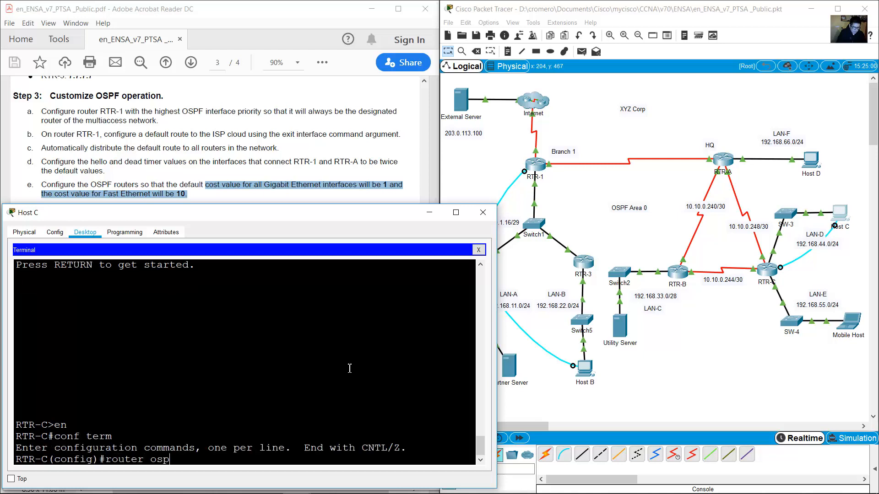
{"action": "type", "text": "f 10"}
{"action": "key", "text": "Return"}
{"action": "type", "text": "auto"}
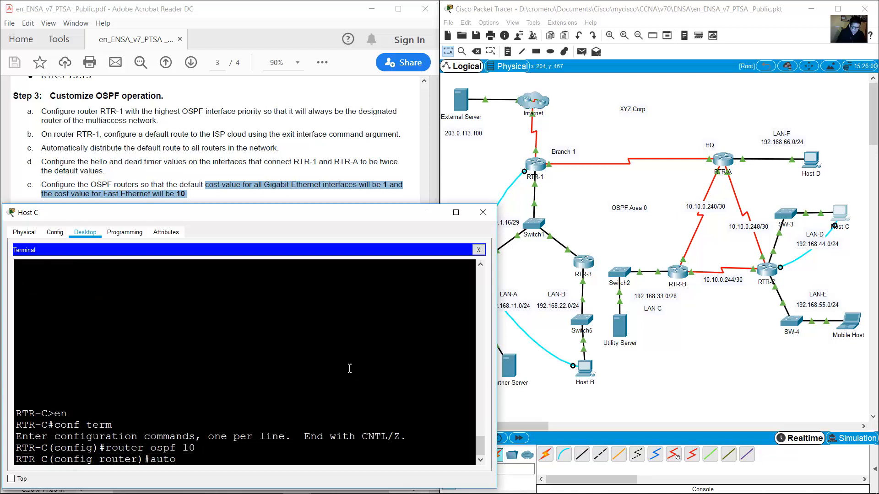
{"action": "type", "text": "-cost refer"}
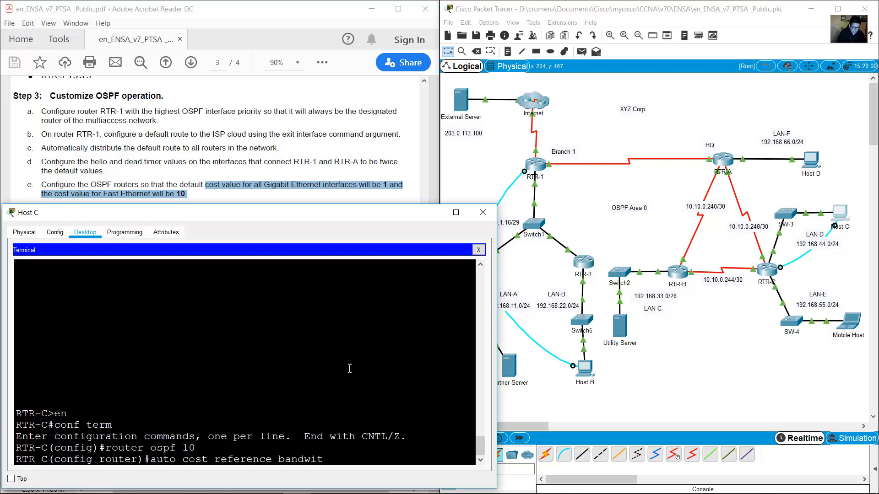
{"action": "type", "text": "ence-bandwidth 1000"}
{"action": "key", "text": "Return"}
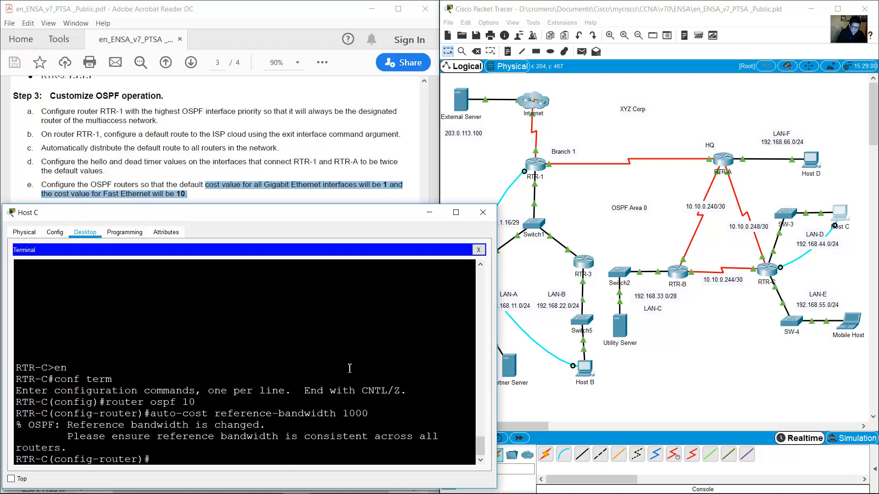
{"action": "type", "text": "exit"}
{"action": "key", "text": "Return"}
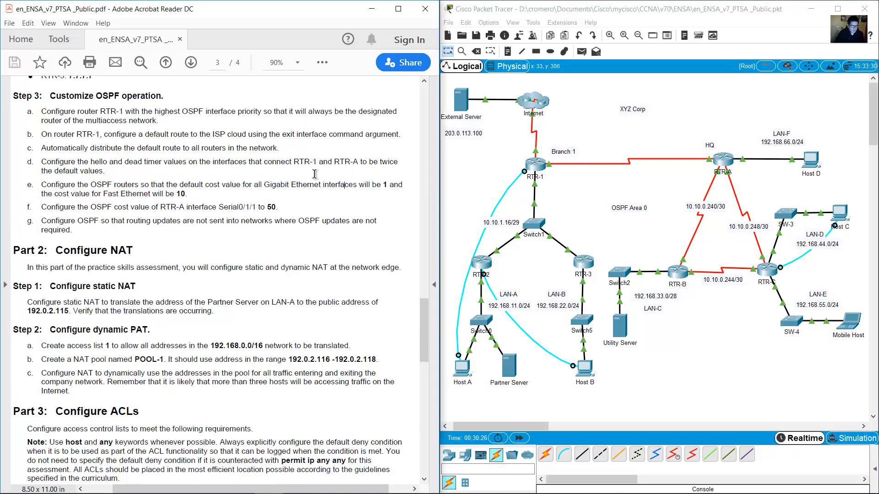
Read the lab PDF's OSPF cost instruction, then return to the Packet Tracer topology.
{"action": "left_click_drag", "start_coordinate": [42, 207], "coordinate": [287, 205]}
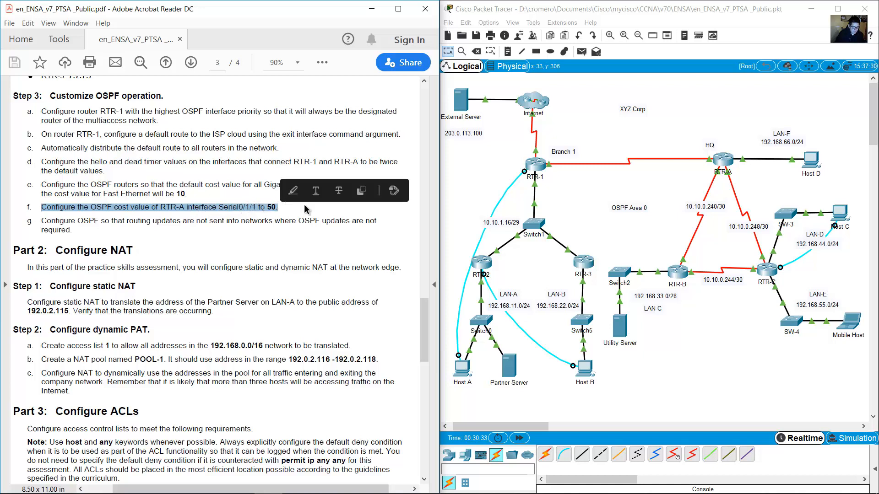
{"action": "left_click", "coordinate": [339, 211]}
{"action": "left_click", "coordinate": [782, 183]}
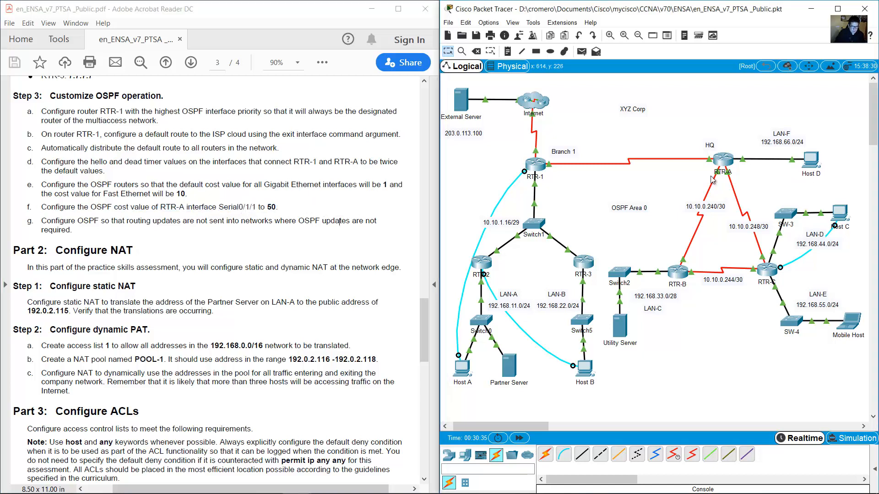
{"action": "mouse_move", "coordinate": [728, 170]}
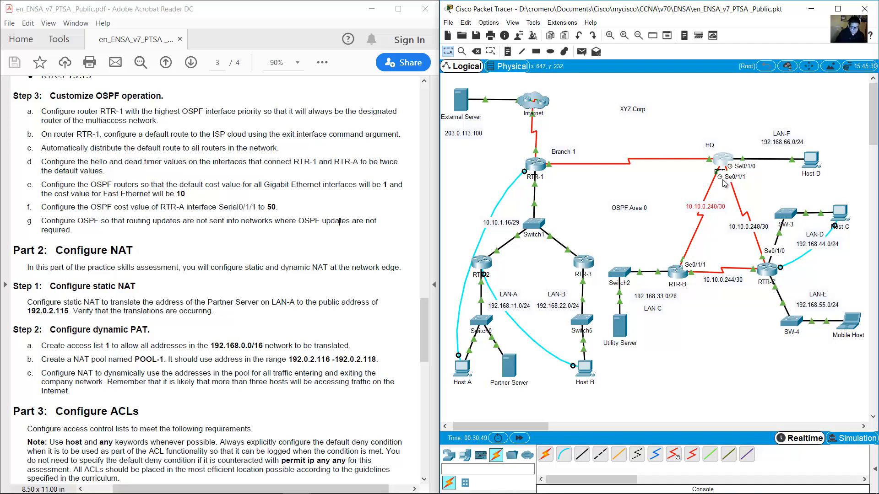
Move Host C's console cable from RTR-C to RTR-A's console port and open Host C.
{"action": "left_click", "coordinate": [780, 267]}
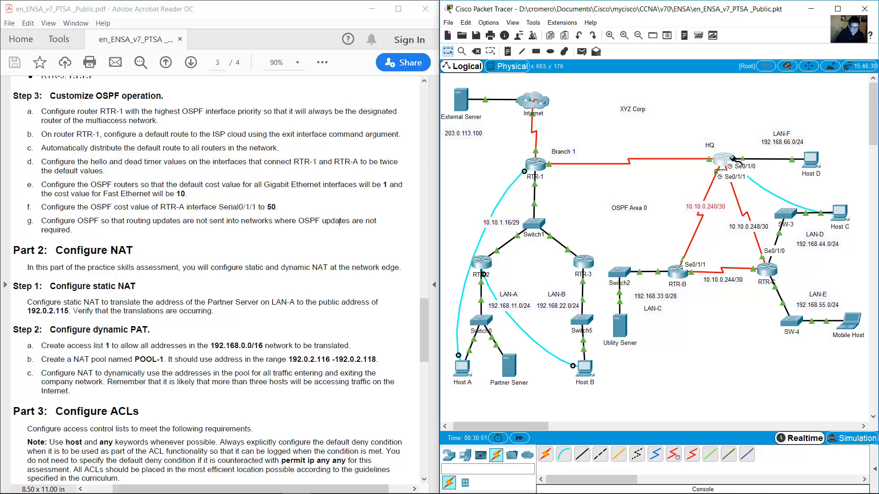
{"action": "left_click", "coordinate": [723, 160]}
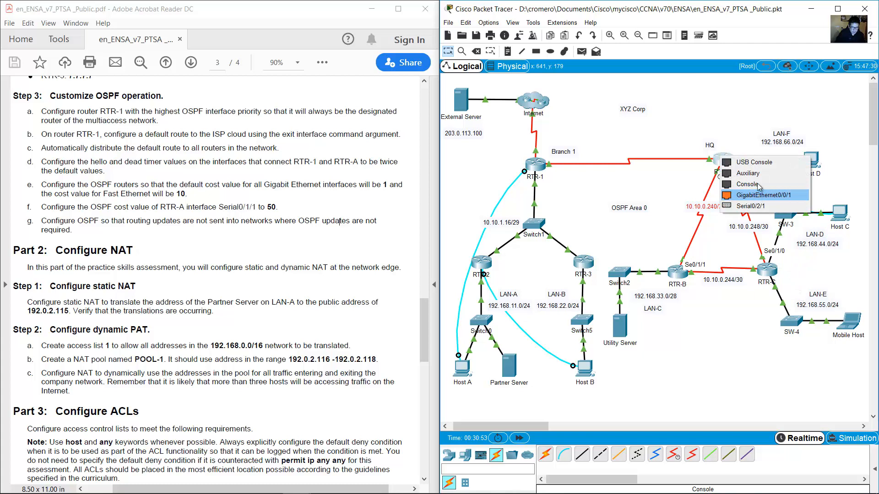
{"action": "left_click", "coordinate": [732, 200]}
{"action": "left_click", "coordinate": [839, 213]}
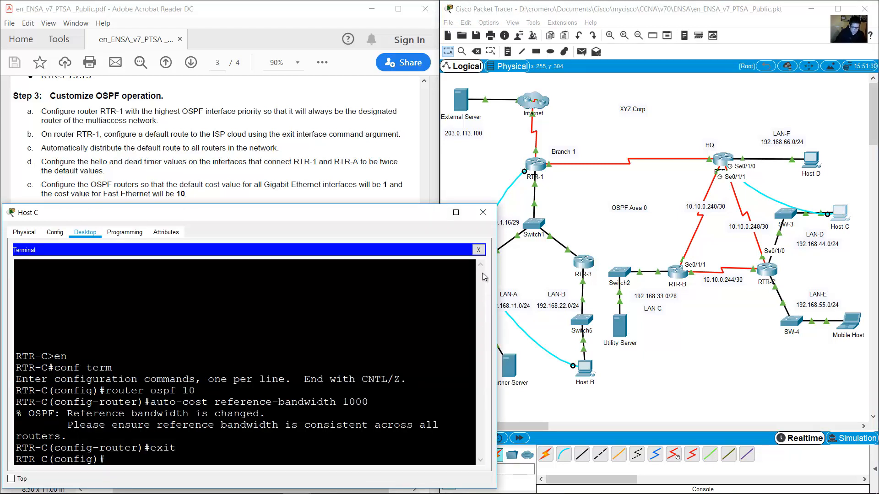
{"action": "left_click", "coordinate": [478, 249]}
From Host C's terminal, give RTR-A's Serial0/1/1 an OSPF cost of 50, then exit interface mode.
{"action": "left_click", "coordinate": [268, 272]}
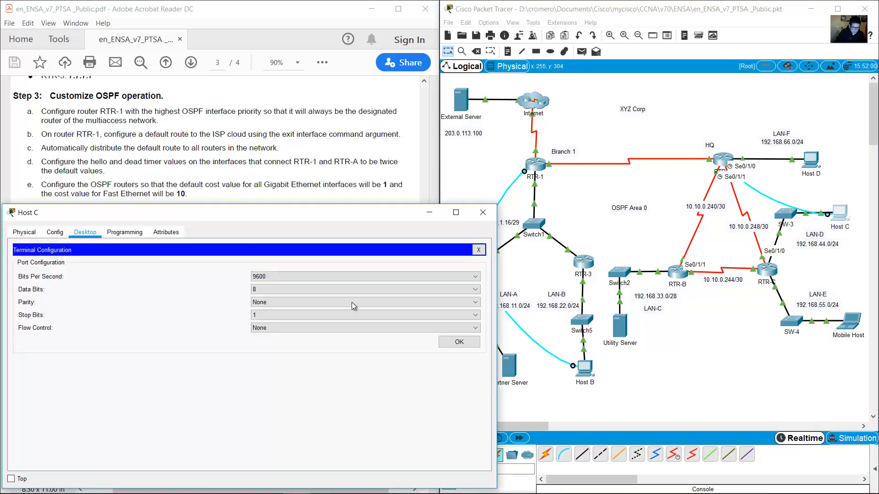
{"action": "left_click", "coordinate": [459, 341]}
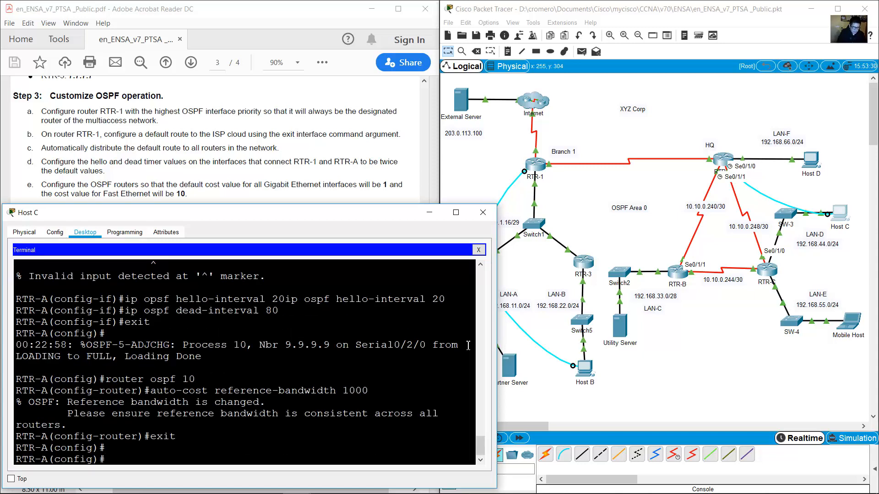
{"action": "type", "text": "int s0/1/1"}
{"action": "left_click", "coordinate": [249, 189]}
{"action": "left_click_drag", "start_coordinate": [219, 208], "coordinate": [276, 210]}
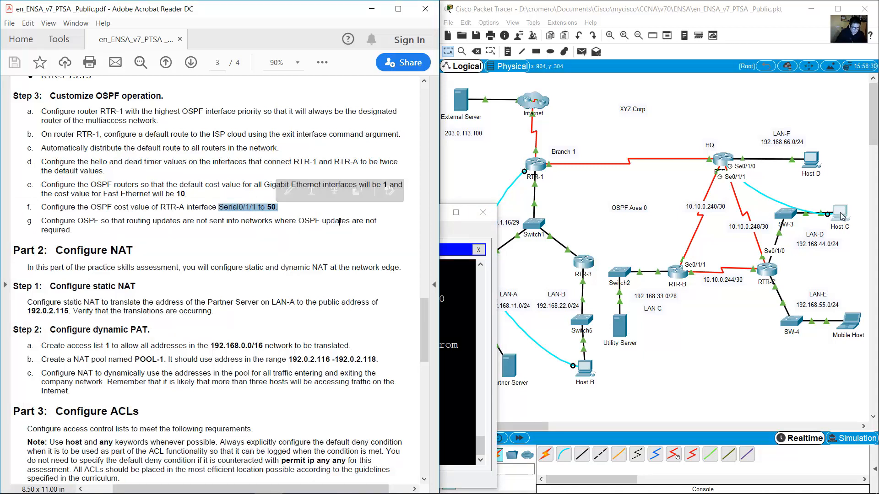
{"action": "key", "text": "alt+Tab"}
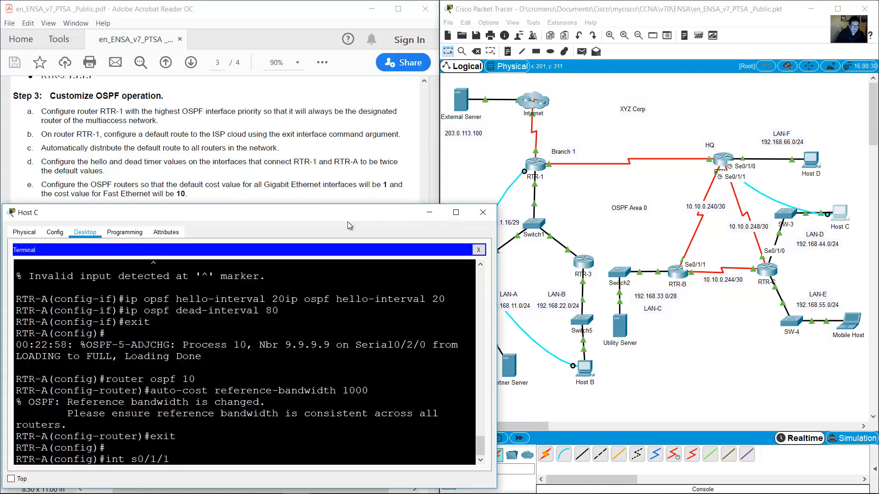
{"action": "key", "text": "Return"}
{"action": "type", "text": "ip"}
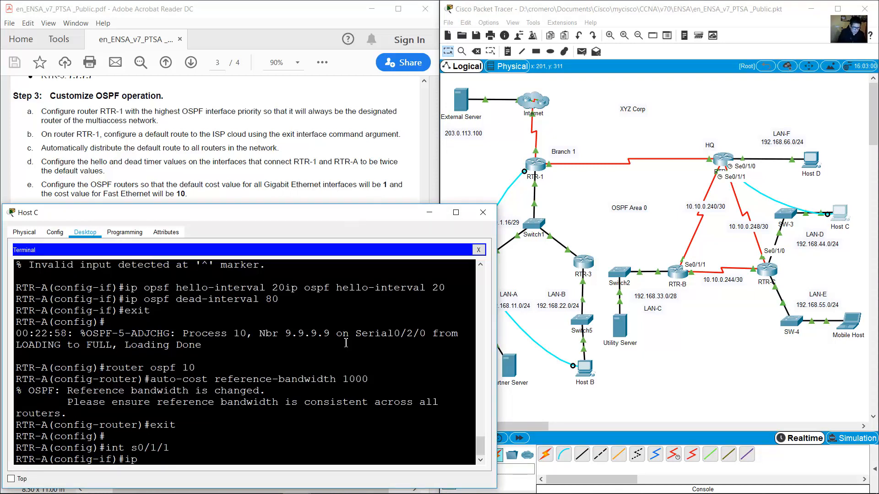
{"action": "type", "text": " sop"}
{"action": "type", "text": "50"}
{"action": "key", "text": "Return"}
{"action": "type", "text": "exit"}
{"action": "key", "text": "Return"}
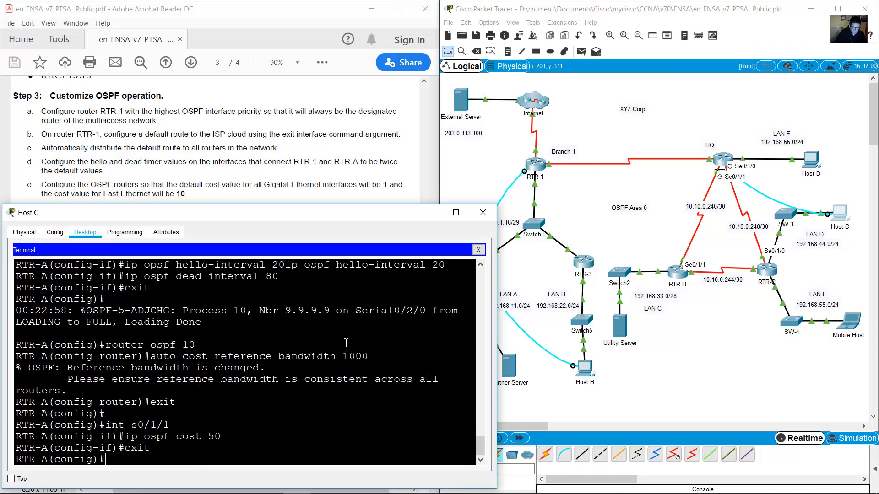
{"action": "left_click", "coordinate": [448, 168]}
{"action": "left_click", "coordinate": [402, 185]}
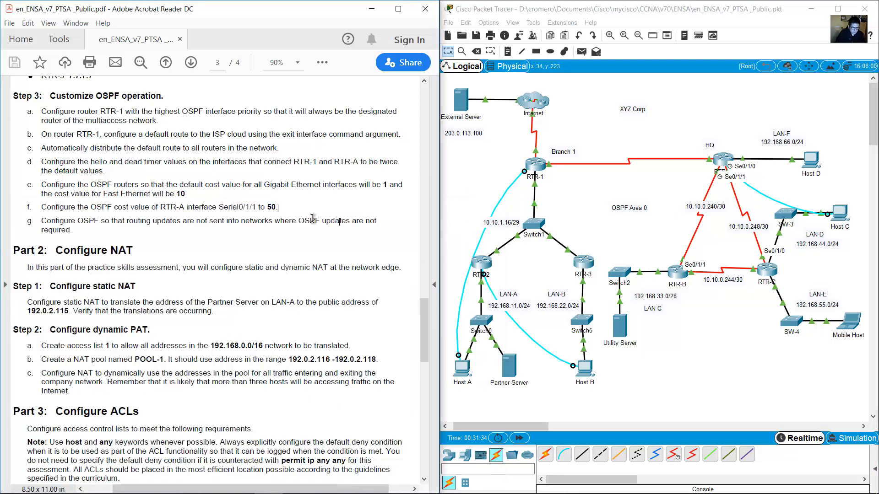
Check lab step g, then enter router ospf 10 on RTR-1 from Host A's terminal.
{"action": "left_click_drag", "start_coordinate": [41, 221], "coordinate": [73, 232]}
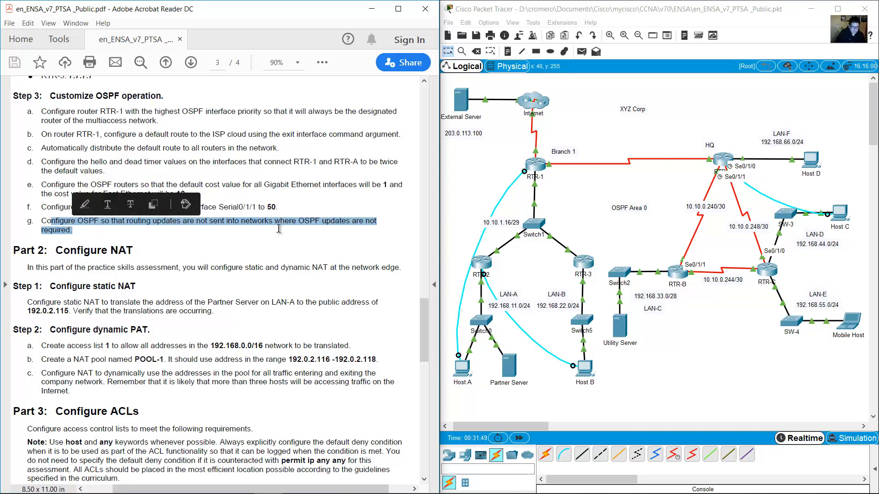
{"action": "left_click", "coordinate": [476, 182]}
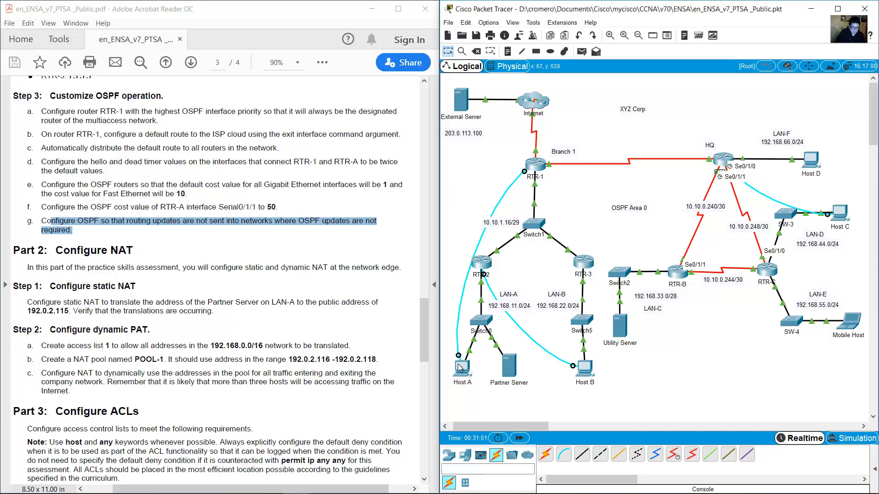
{"action": "left_click", "coordinate": [460, 374]}
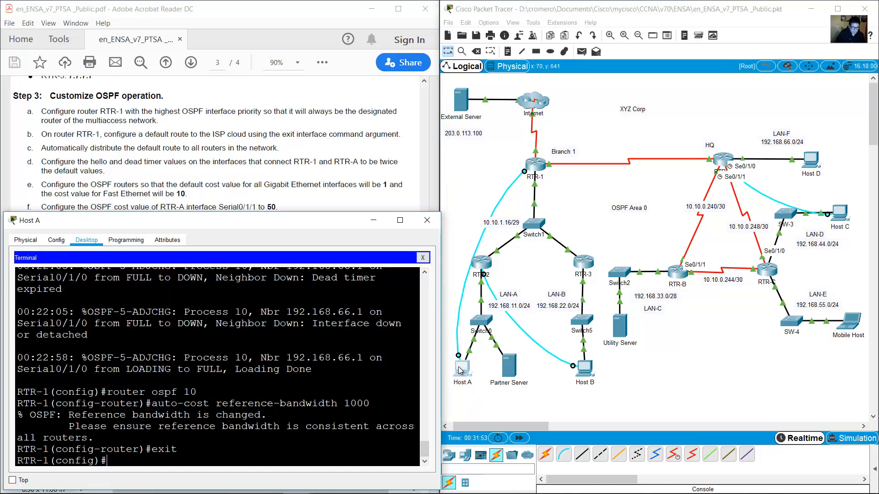
{"action": "key", "text": "Return"}
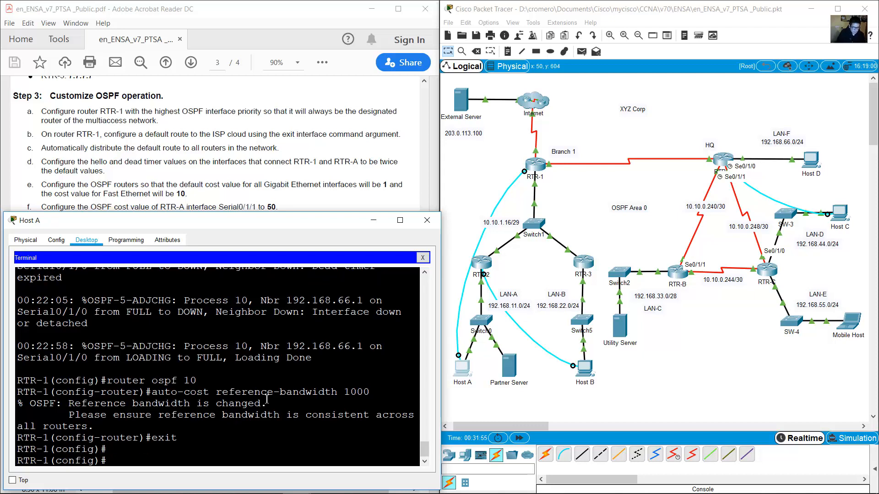
{"action": "type", "text": "router ops"}
{"action": "key", "text": "BackSpace"}
{"action": "key", "text": "BackSpace"}
{"action": "type", "text": "spf"}
{"action": "key", "text": "BackSpace"}
{"action": "type", "text": "pf 10"}
{"action": "key", "text": "Return"}
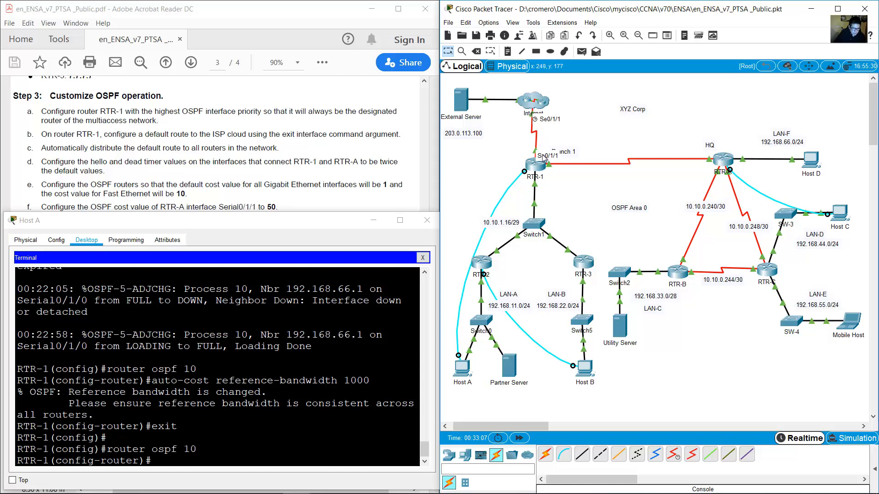
Make s0/1/1 a passive OSPF interface on RTR-1, exit, and select RTR-2.
{"action": "left_click", "coordinate": [284, 374]}
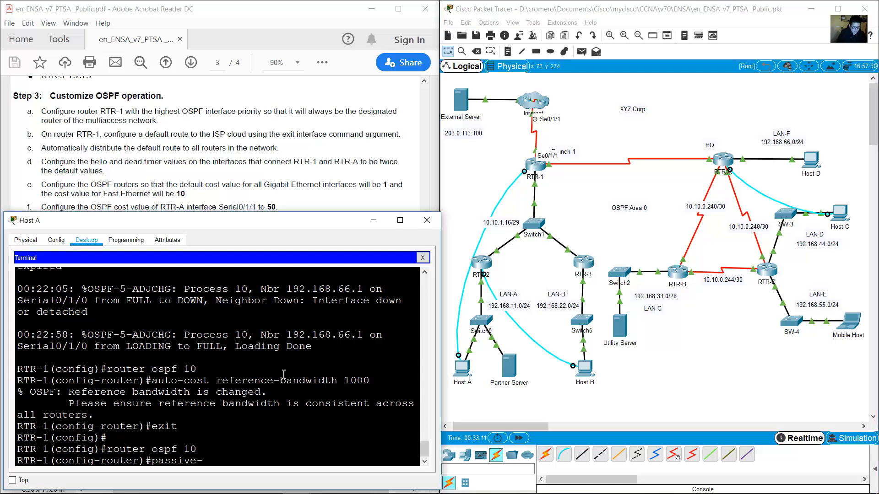
{"action": "type", "text": "passive-inter"}
{"action": "type", "text": "g"}
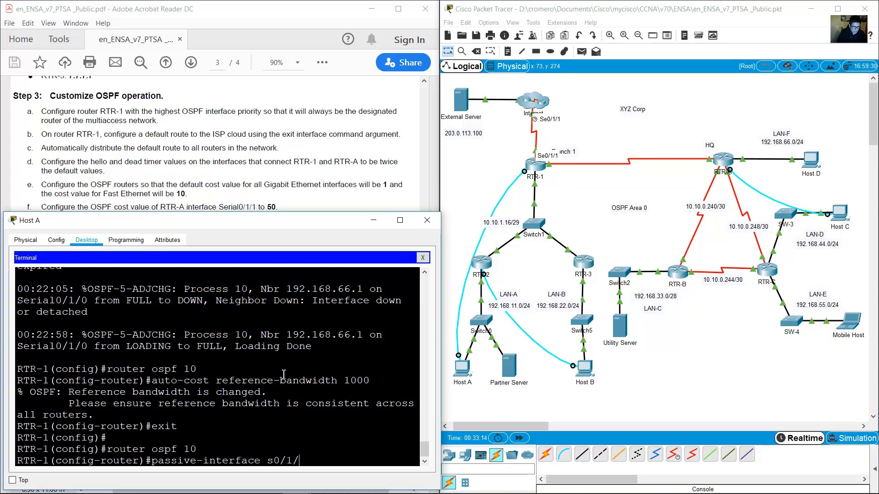
{"action": "key", "text": "Return"}
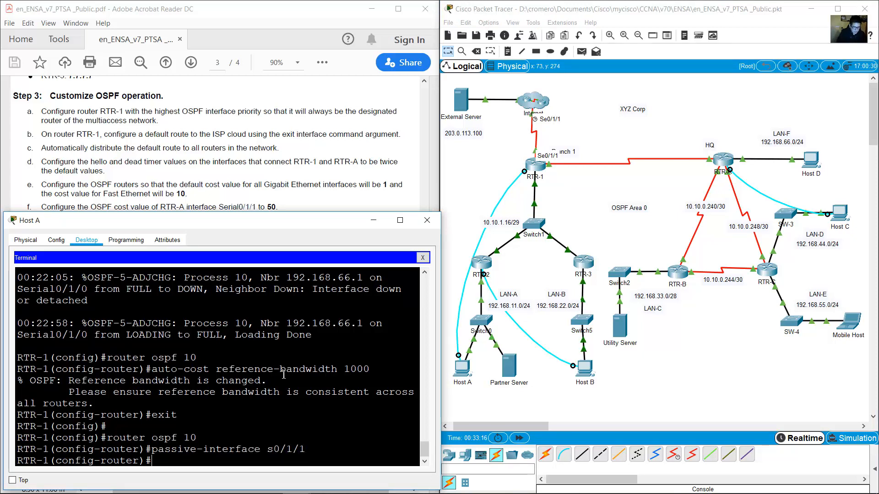
{"action": "type", "text": "exit"}
{"action": "key", "text": "Return"}
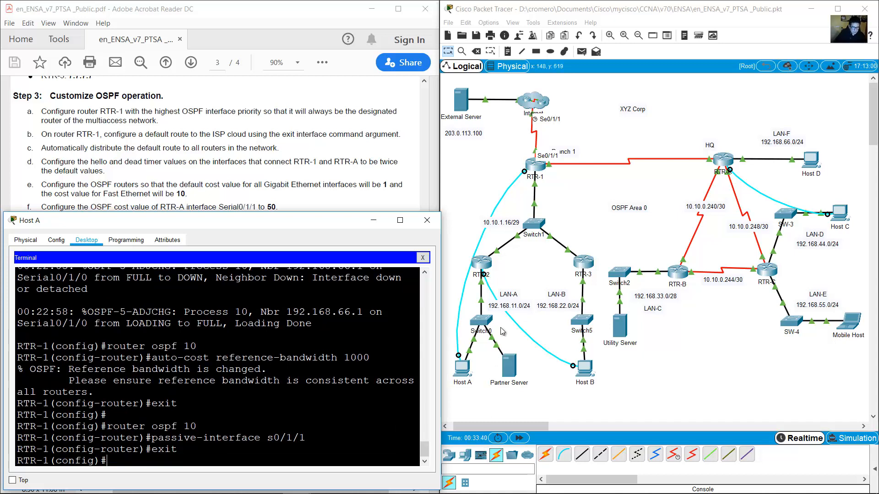
{"action": "left_click_drag", "start_coordinate": [521, 276], "coordinate": [465, 261]}
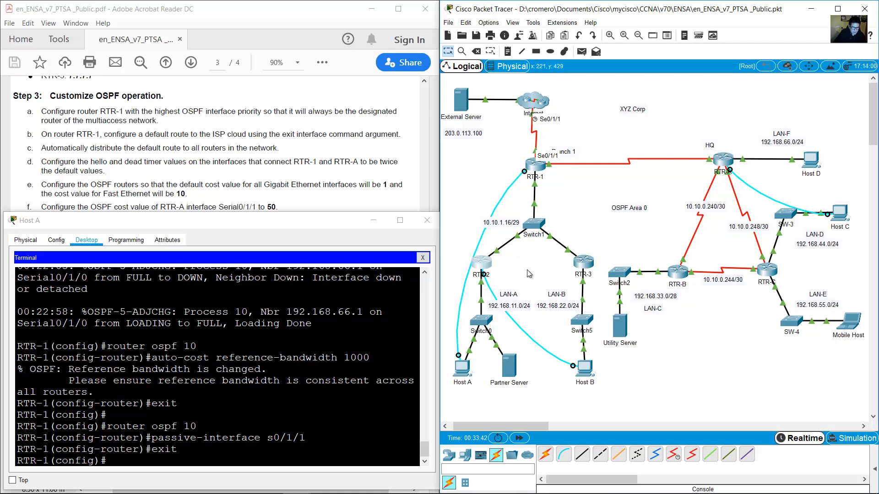
From Host B's terminal, make RTR-2's g0/0/0 a passive interface under router ospf 10.
{"action": "left_click", "coordinate": [585, 367]}
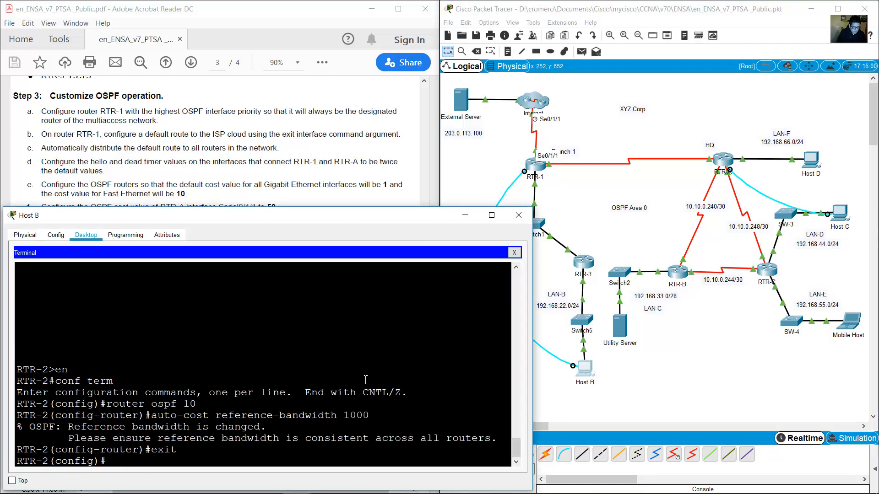
{"action": "key", "text": "Up"}
{"action": "key", "text": "Up"}
{"action": "key", "text": "Up"}
{"action": "key", "text": "Return"}
{"action": "type", "text": "pa"}
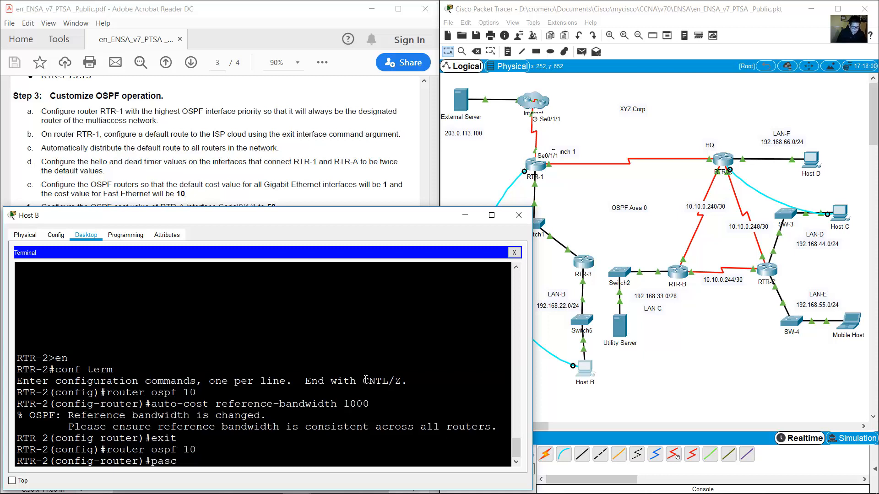
{"action": "type", "text": "ssive-interface"}
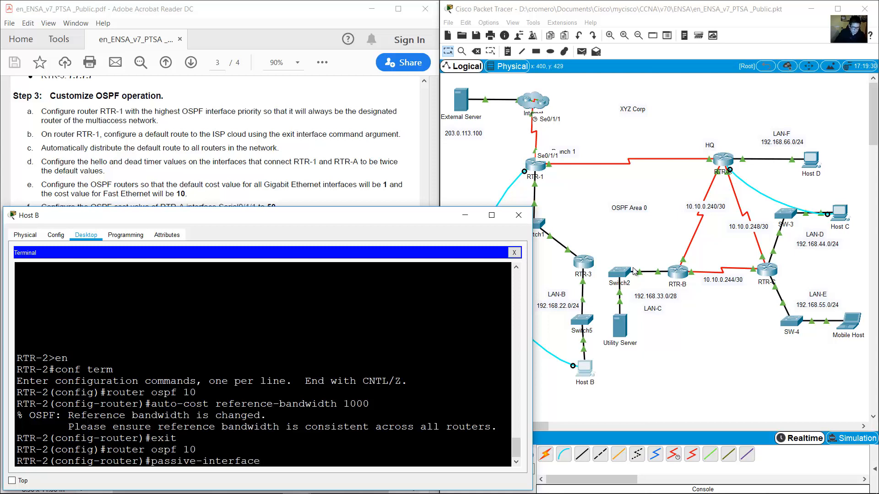
{"action": "left_click", "coordinate": [555, 271]}
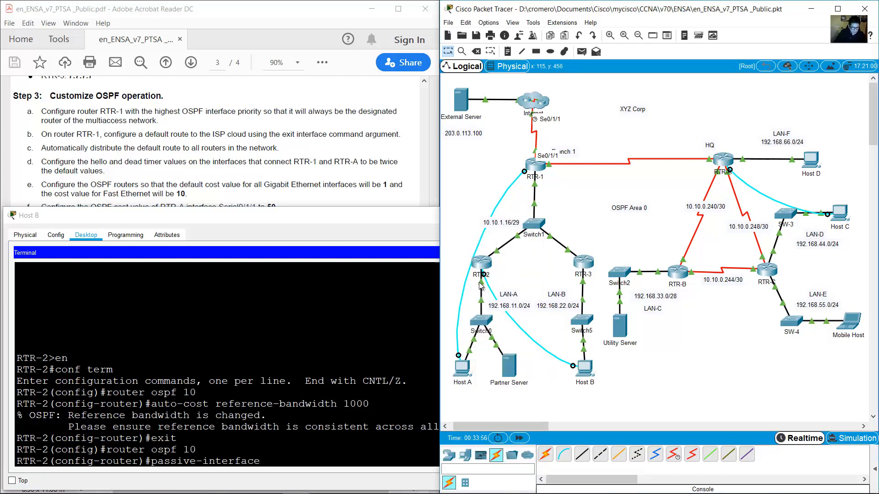
{"action": "left_click", "coordinate": [250, 394]}
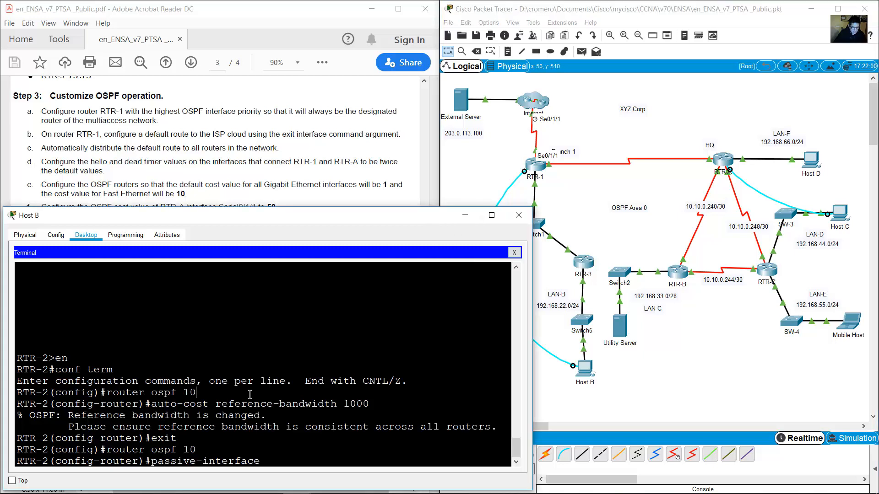
{"action": "type", "text": "g0/0/0"}
{"action": "key", "text": "Return"}
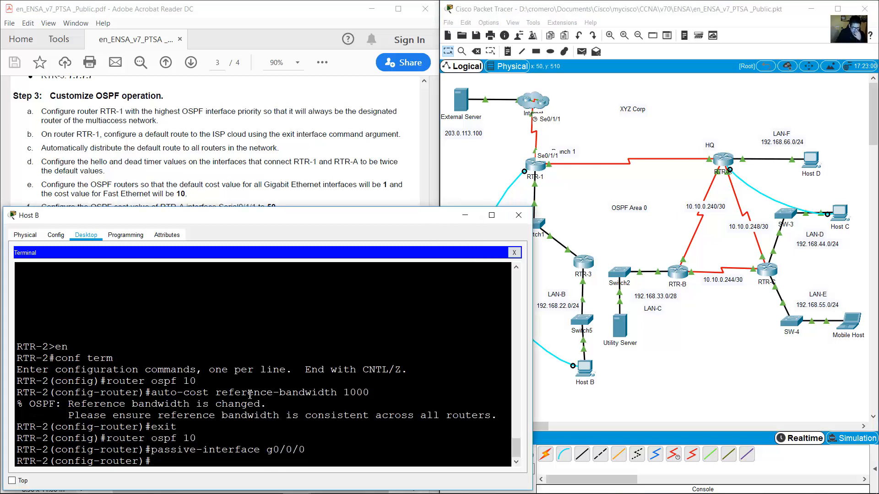
Exit router configuration mode and check RTR-2's ports on the topology.
{"action": "type", "text": "exit"}
{"action": "key", "text": "Return"}
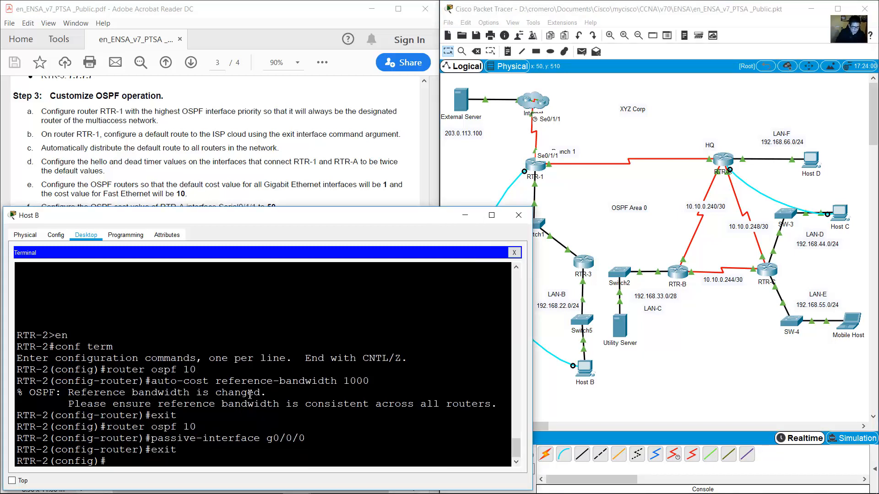
{"action": "left_click", "coordinate": [541, 276]}
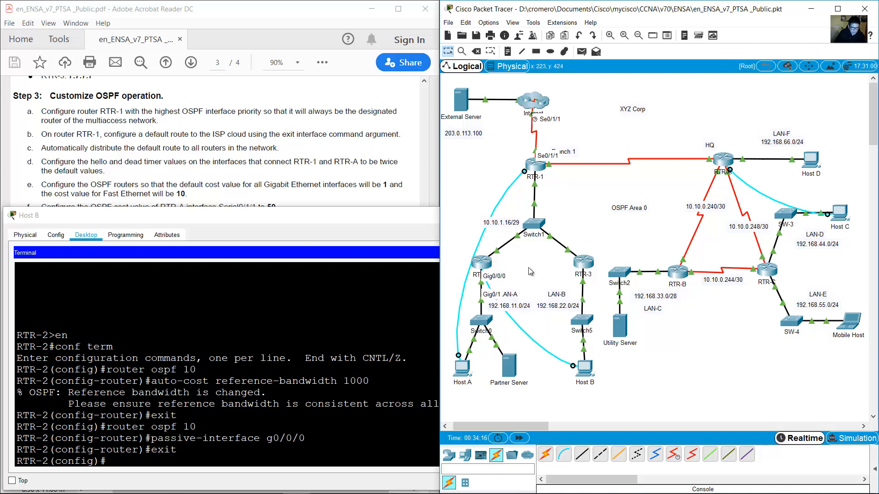
Drag Host B's console cable end off RTR-2 so it no longer attaches there.
{"action": "left_click_drag", "start_coordinate": [615, 242], "coordinate": [578, 276]}
Attach Host B's console cable to RTR-3's console port and start a new terminal session.
{"action": "left_click", "coordinate": [486, 279]}
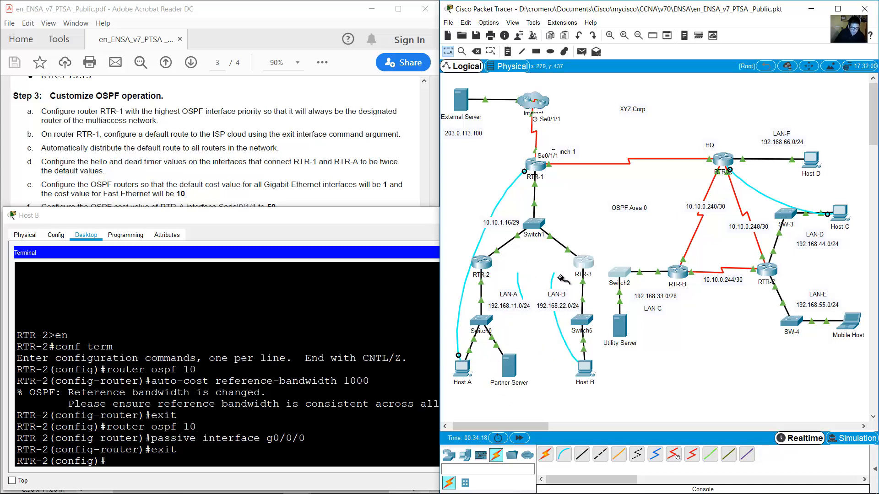
{"action": "left_click", "coordinate": [586, 262]}
{"action": "left_click", "coordinate": [604, 275]}
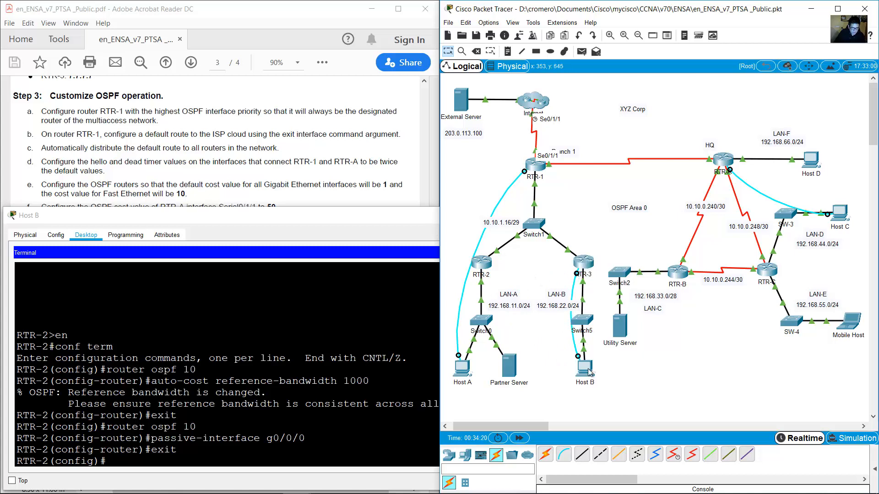
{"action": "left_click", "coordinate": [585, 368]}
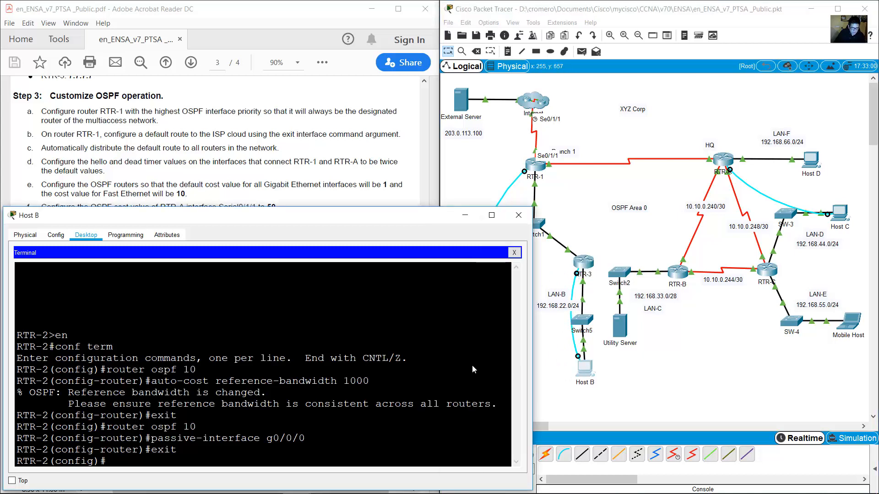
{"action": "left_click", "coordinate": [514, 253]}
{"action": "left_click", "coordinate": [278, 277]}
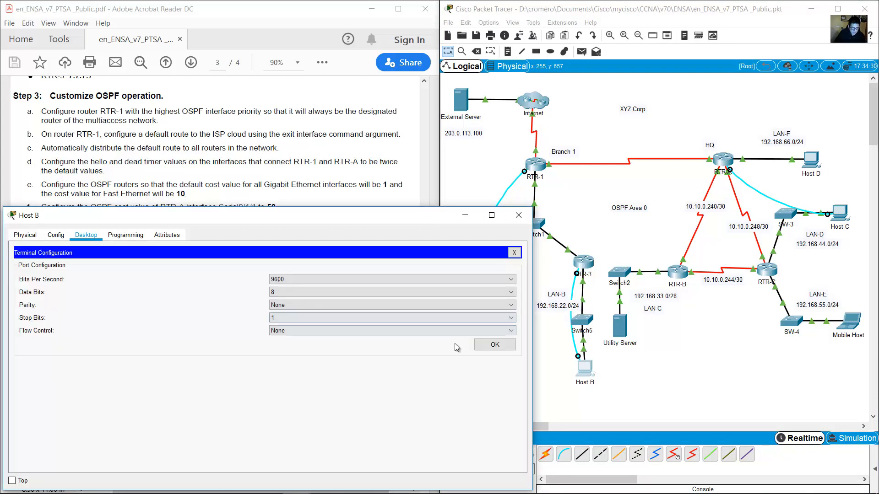
{"action": "left_click", "coordinate": [494, 347]}
{"action": "key", "text": "Return"}
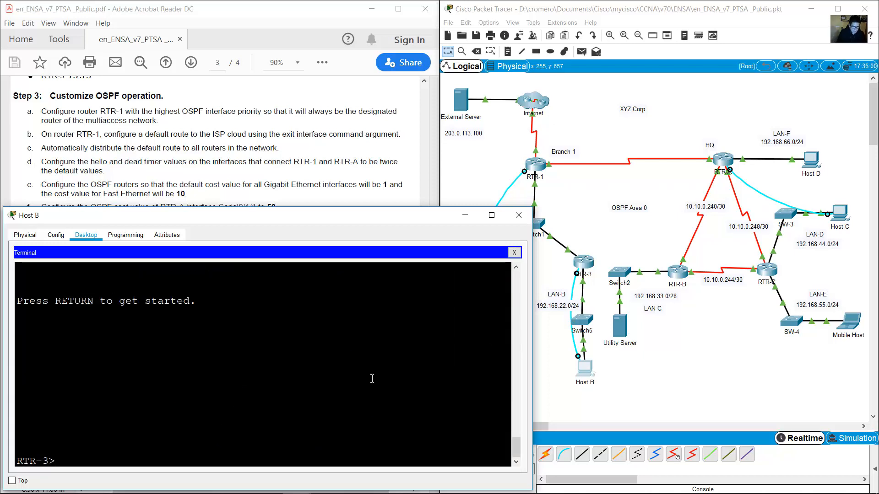
On RTR-3, enter privileged mode, global configuration, then router ospf 10.
{"action": "type", "text": "en"}
{"action": "key", "text": "Return"}
{"action": "type", "text": "conf term"}
{"action": "key", "text": "Return"}
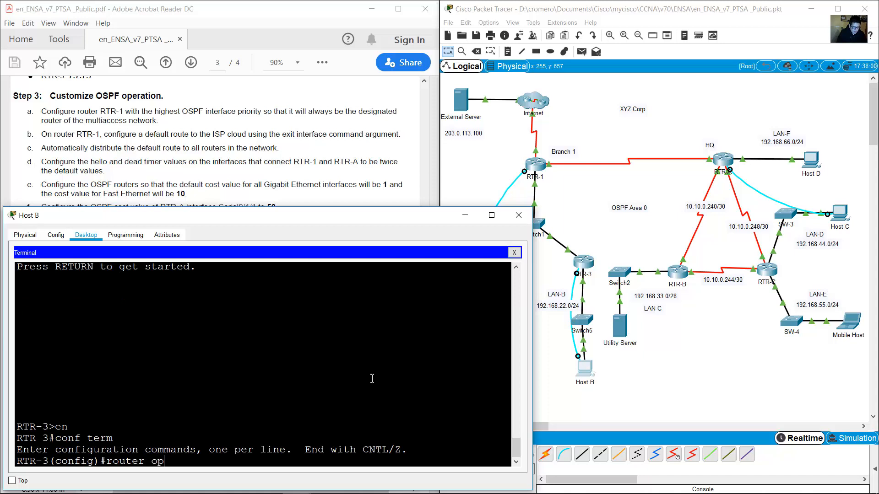
{"action": "type", "text": "router ospf 10"}
{"action": "key", "text": "Return"}
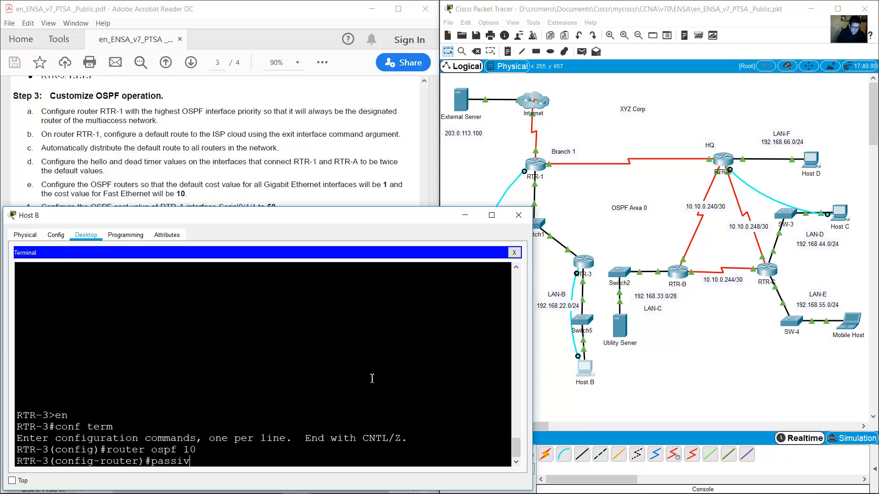
Make G0/0/0 a passive interface in RTR-3's OSPF 10 and exit.
{"action": "type", "text": "passive-interface"}
{"action": "left_click", "coordinate": [578, 241]}
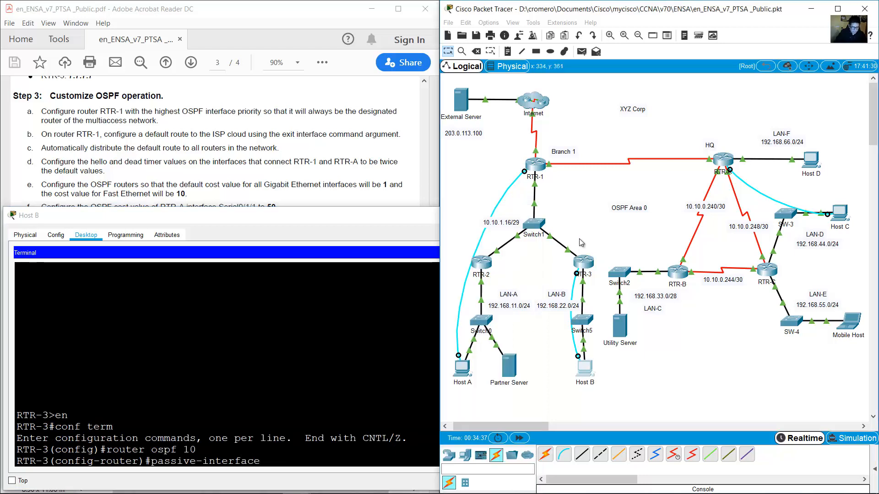
{"action": "mouse_move", "coordinate": [582, 280]}
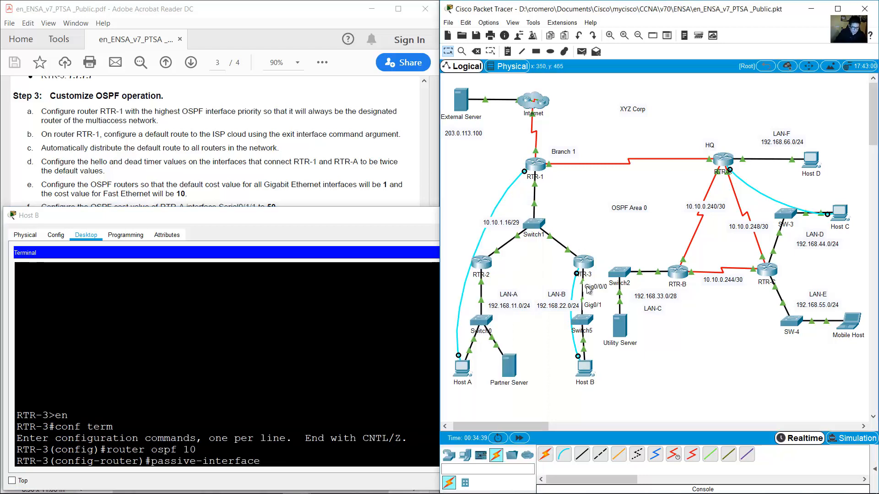
{"action": "left_click", "coordinate": [349, 362]}
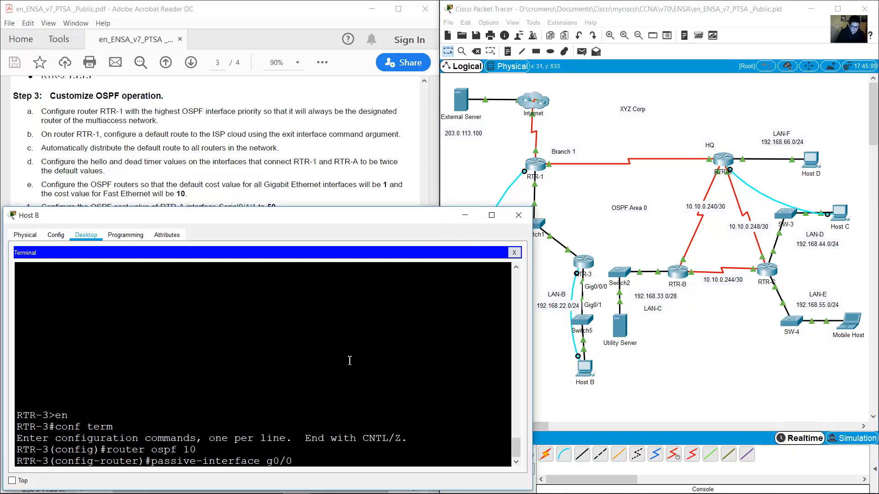
{"action": "type", "text": "/0"}
{"action": "key", "text": "Return"}
{"action": "type", "text": "exit"}
{"action": "key", "text": "Return"}
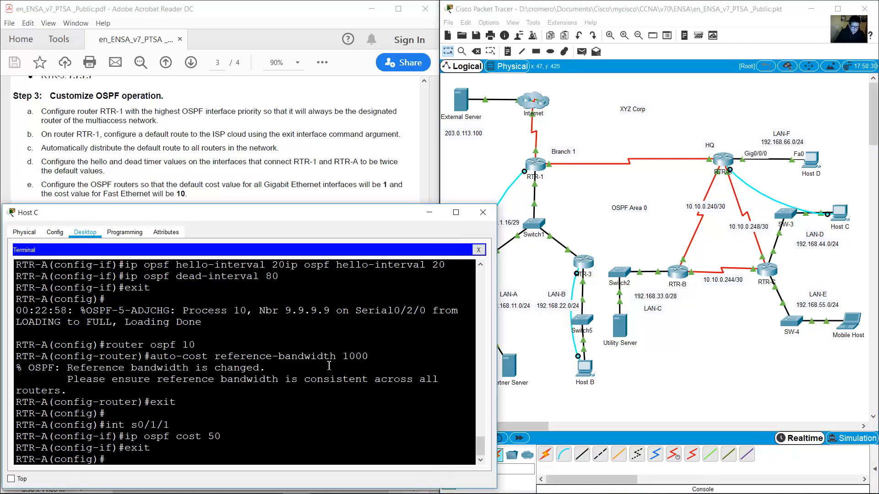
Enter RTR-A's G0/0/0 interface configuration, then leave it again.
{"action": "type", "text": "int g0/0/0"}
{"action": "key", "text": "Return"}
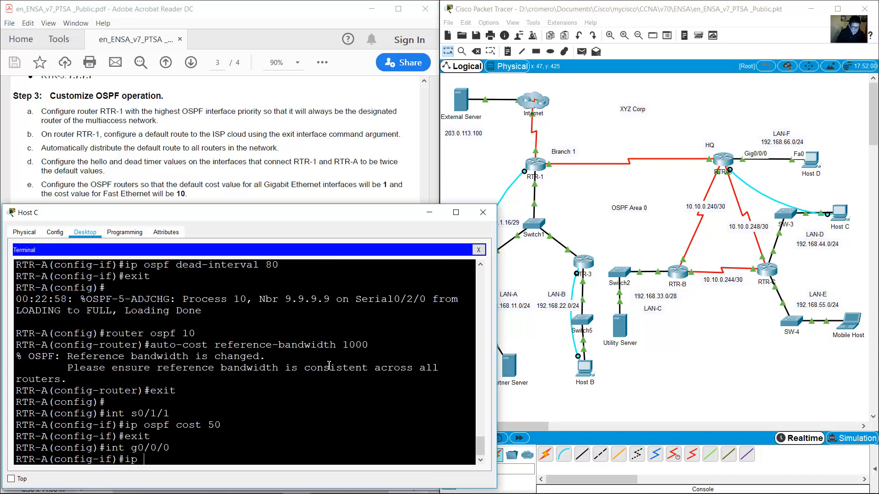
{"action": "key", "text": "BackSpace"}
{"action": "key", "text": "BackSpace"}
{"action": "key", "text": "BackSpace"}
{"action": "type", "text": "e"}
{"action": "key", "text": "Return"}
Set passive-interface g0/0/0 under router ospf 10 on RTR-A and exit.
{"action": "type", "text": "router ospf"}
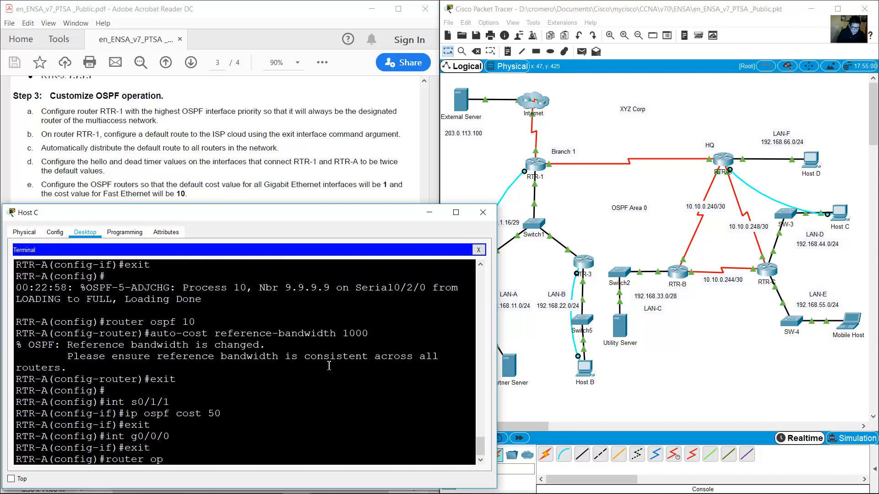
{"action": "type", "text": " 10"}
{"action": "key", "text": "Return"}
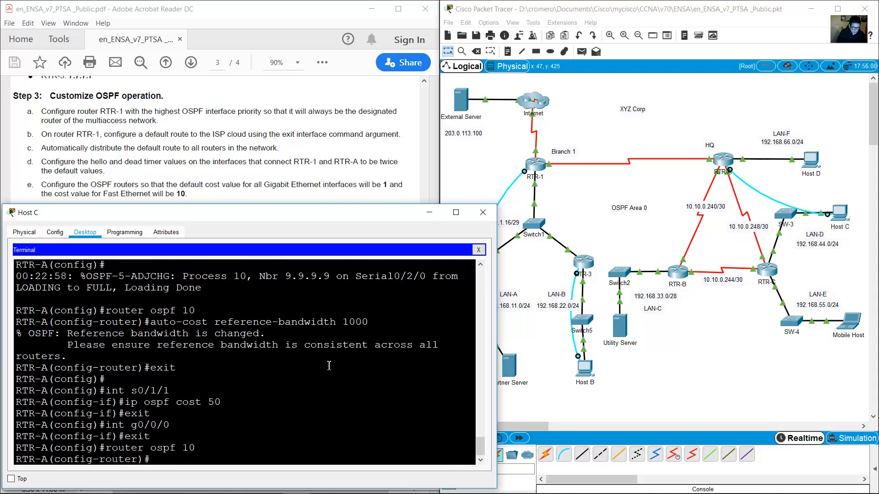
{"action": "type", "text": "pass"}
{"action": "type", "text": "ive-interface g0"}
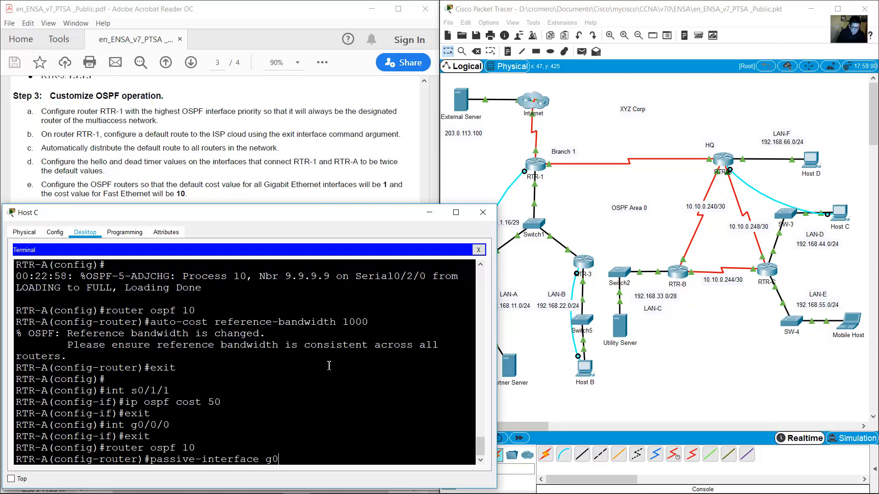
{"action": "type", "text": "/0/0"}
{"action": "key", "text": "Return"}
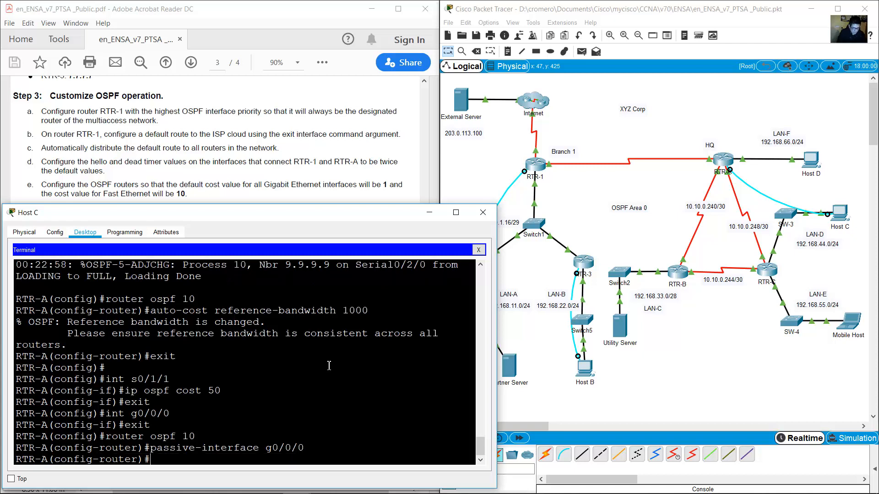
{"action": "type", "text": "exit"}
{"action": "key", "text": "Return"}
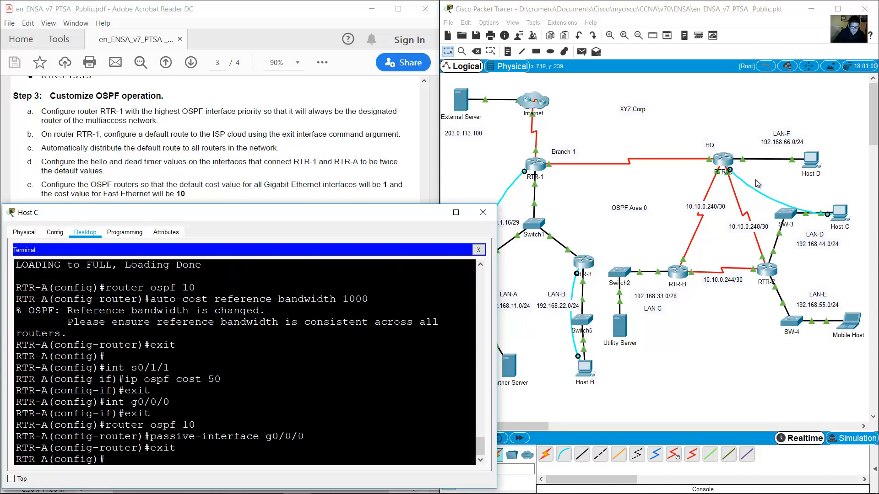
{"action": "left_click", "coordinate": [679, 178]}
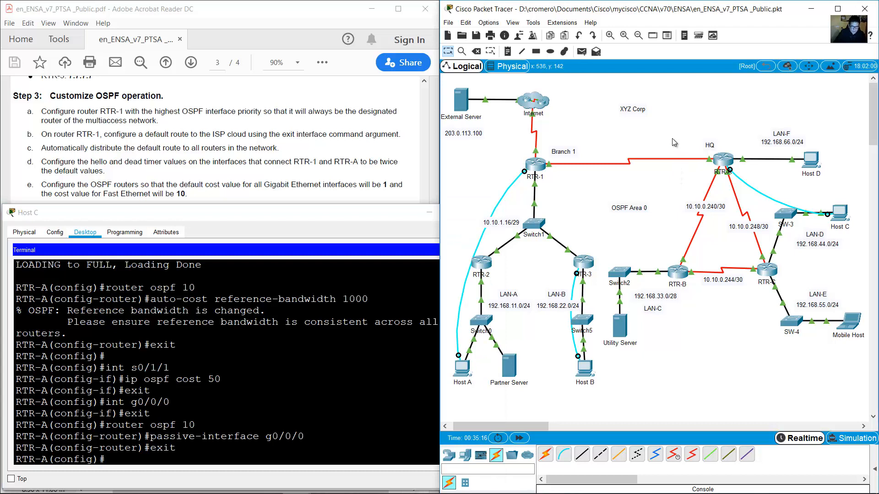
Move Host C's console cable from RTR-A to RTR-B's console port and reopen the terminal.
{"action": "left_click_drag", "start_coordinate": [672, 139], "coordinate": [717, 157]}
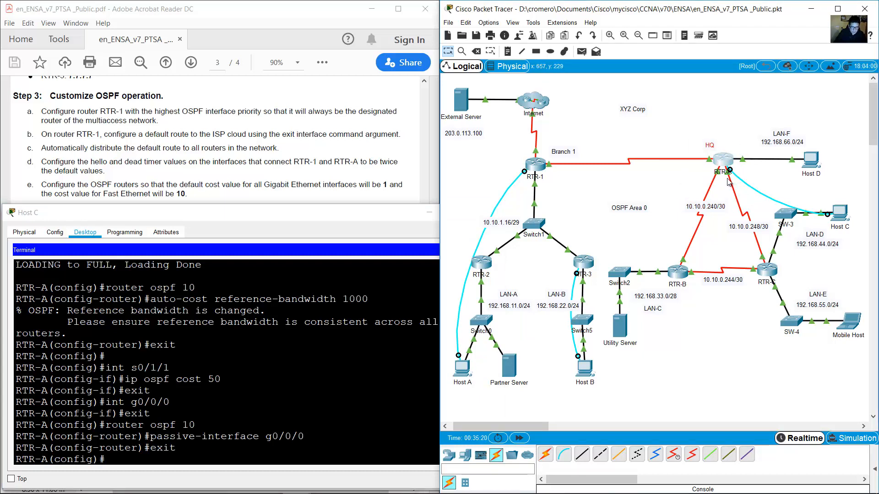
{"action": "left_click", "coordinate": [753, 192]}
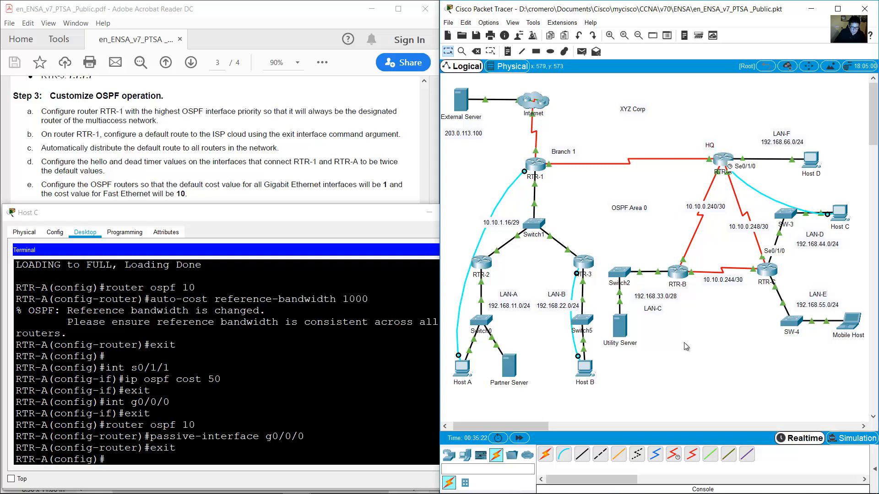
{"action": "left_click_drag", "start_coordinate": [658, 235], "coordinate": [686, 306]}
{"action": "left_click", "coordinate": [759, 177]}
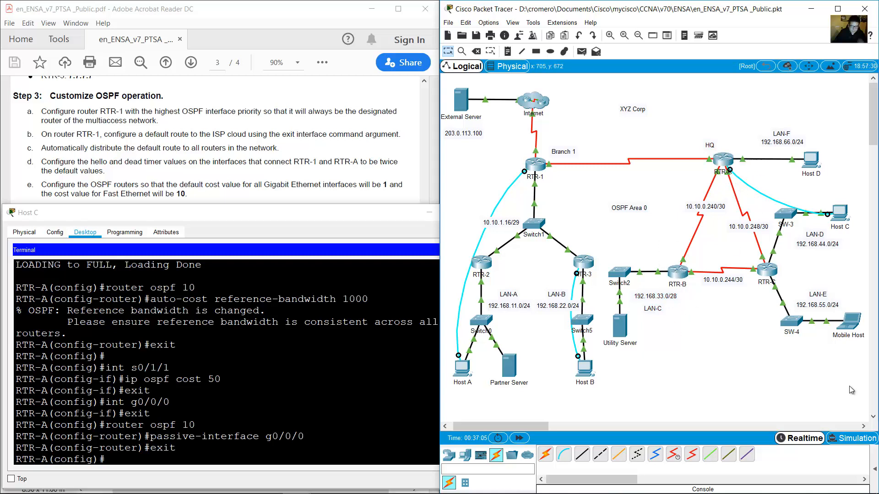
{"action": "left_click_drag", "start_coordinate": [729, 170], "coordinate": [685, 277]}
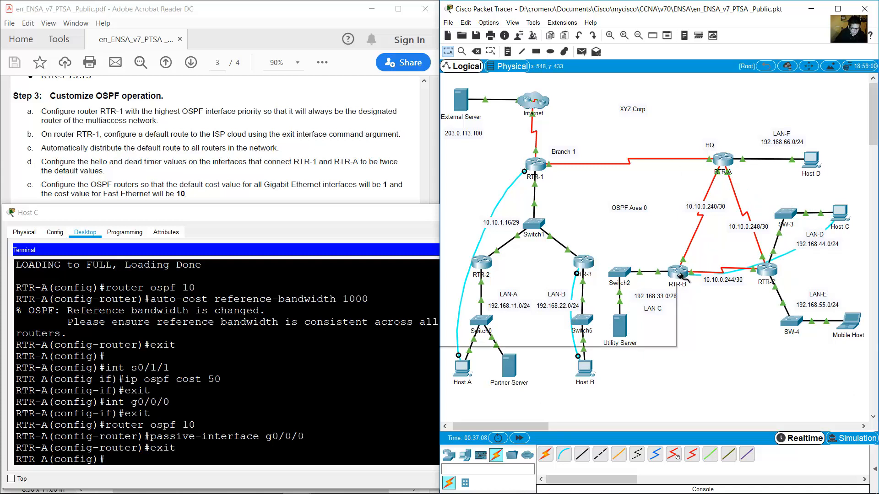
{"action": "mouse_move", "coordinate": [680, 275]}
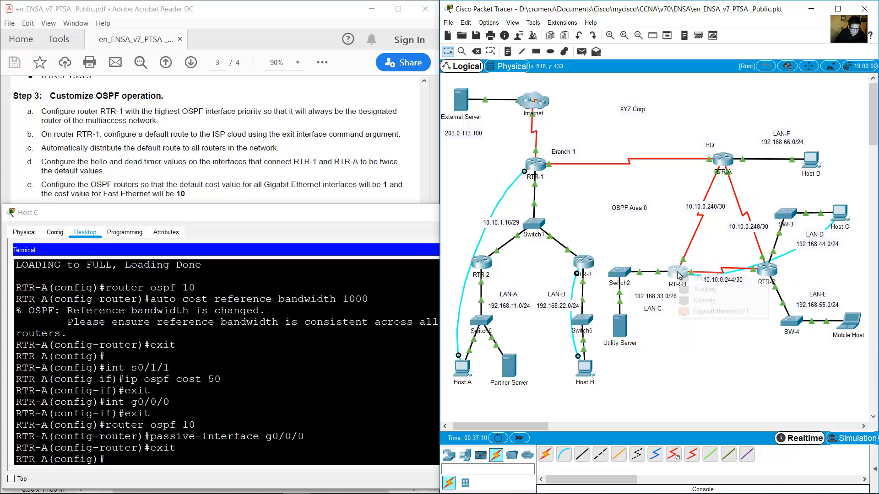
{"action": "left_click", "coordinate": [681, 275]}
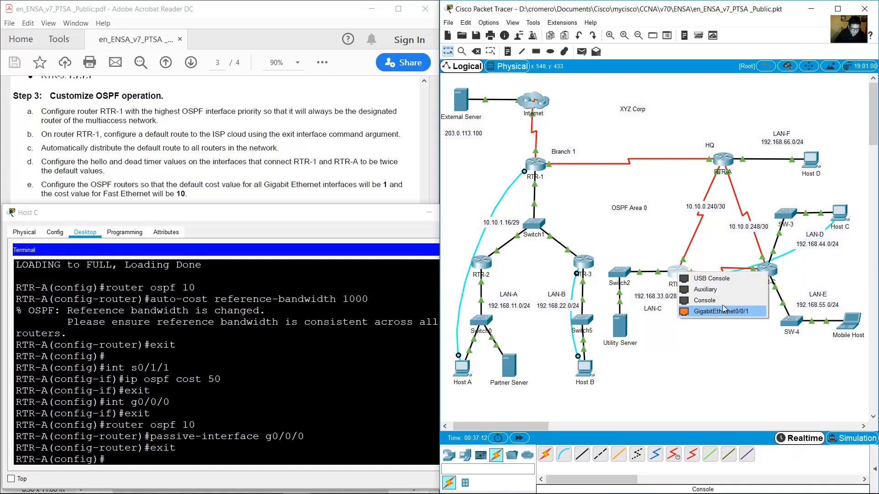
{"action": "left_click", "coordinate": [722, 311]}
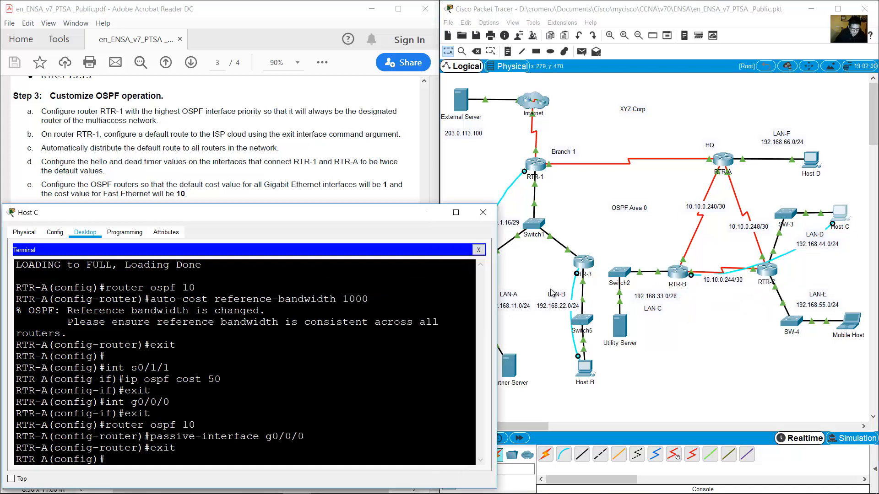
{"action": "left_click", "coordinate": [478, 250]}
{"action": "left_click", "coordinate": [236, 279]}
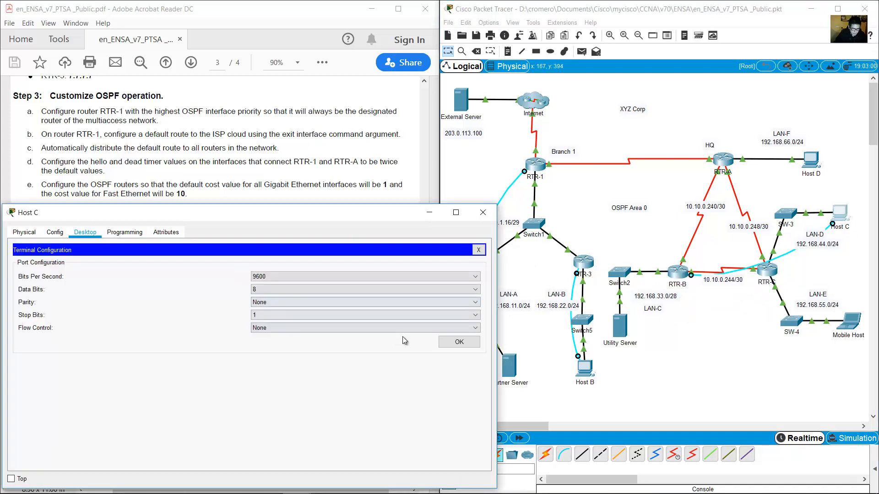
{"action": "left_click", "coordinate": [459, 342]}
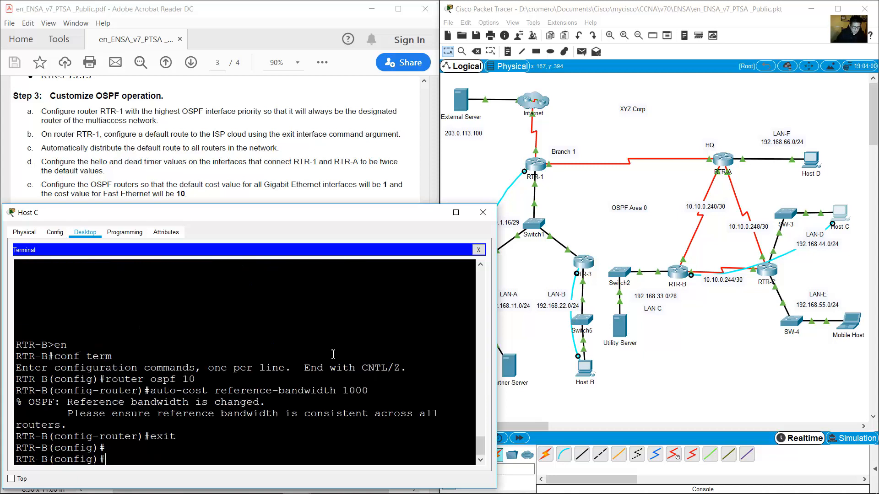
Set passive-interface g0/0/0 under router ospf 10 on RTR-B and return to global config.
{"action": "type", "text": "router ospf 1"}
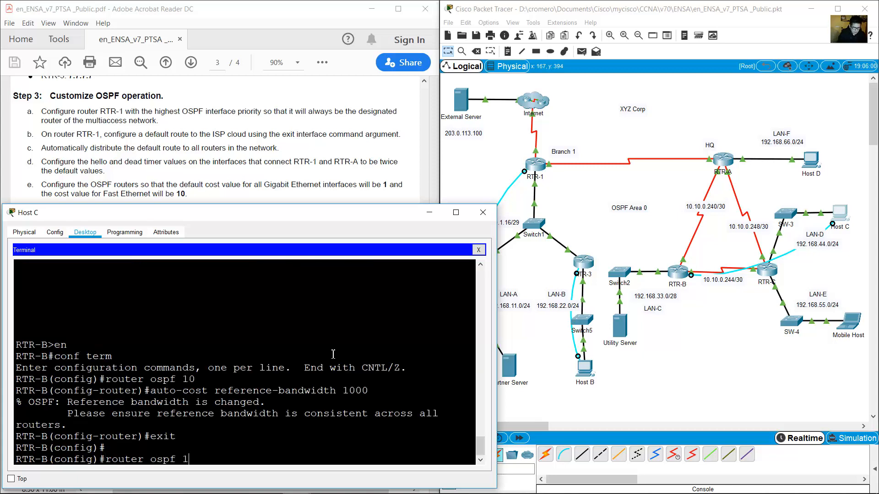
{"action": "type", "text": "0"}
{"action": "key", "text": "Return"}
{"action": "type", "text": "passive-interface"}
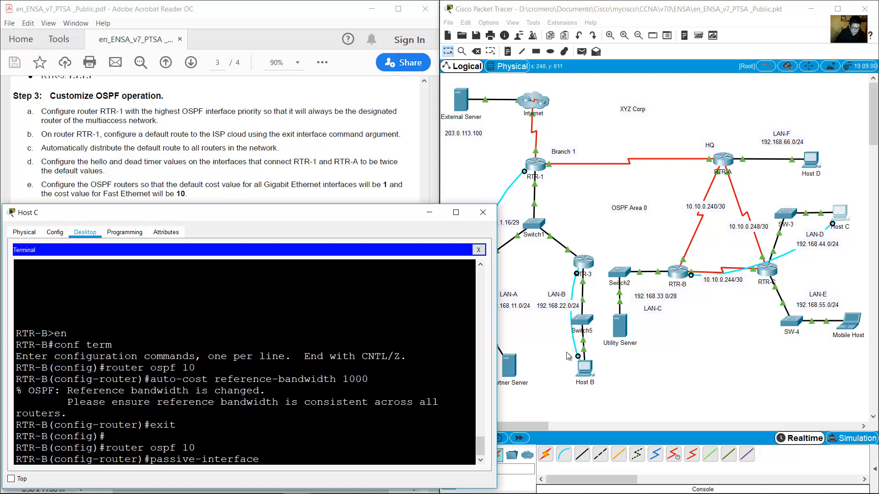
{"action": "left_click", "coordinate": [661, 278]}
{"action": "mouse_move", "coordinate": [662, 278]}
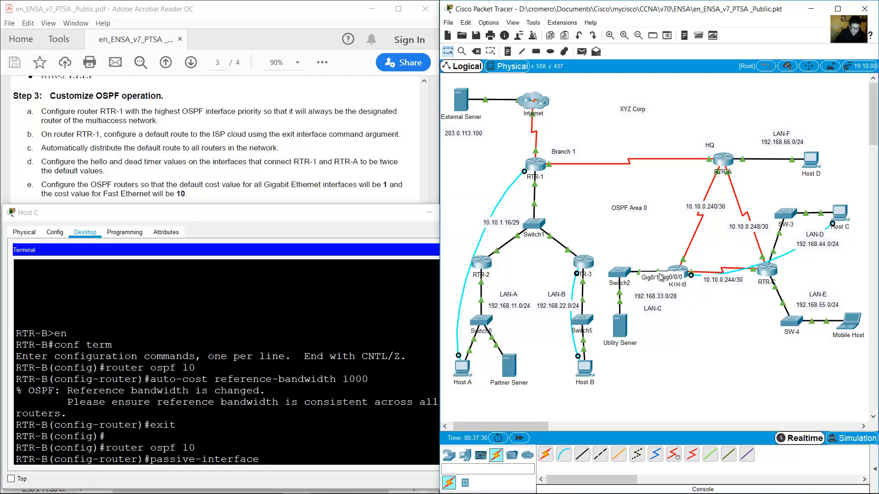
{"action": "left_click", "coordinate": [375, 412]}
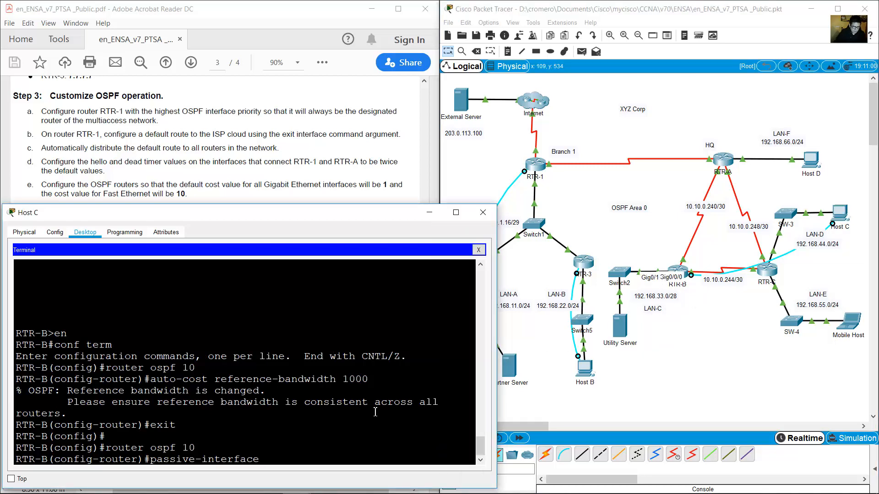
{"action": "type", "text": "g0/0/0"}
{"action": "key", "text": "Return"}
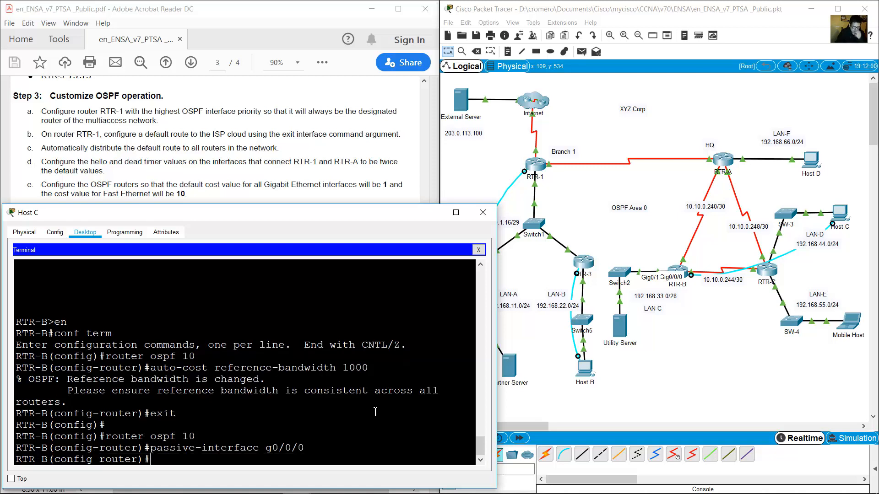
{"action": "type", "text": "exit"}
{"action": "key", "text": "Return"}
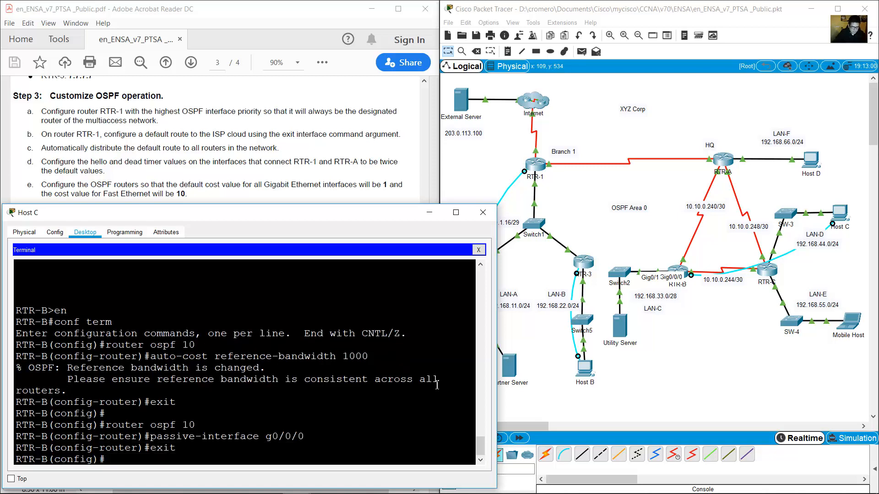
{"action": "left_click", "coordinate": [632, 234]}
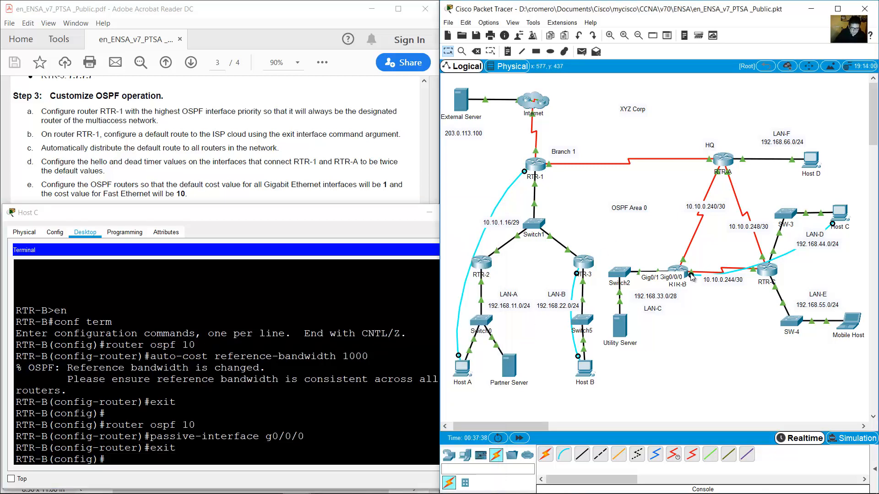
Move Host C's console cable to RTR-C's console port and reconnect the terminal.
{"action": "left_click_drag", "start_coordinate": [691, 275], "coordinate": [767, 269]}
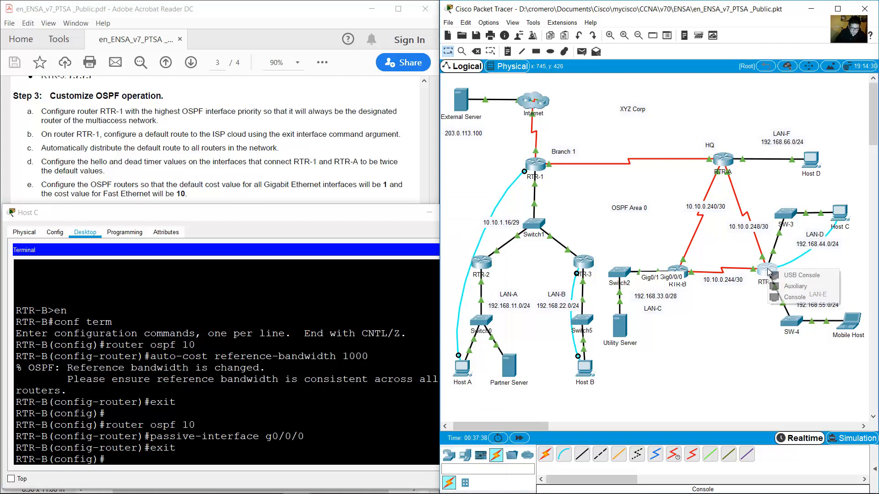
{"action": "left_click", "coordinate": [795, 297]}
{"action": "left_click", "coordinate": [841, 212]}
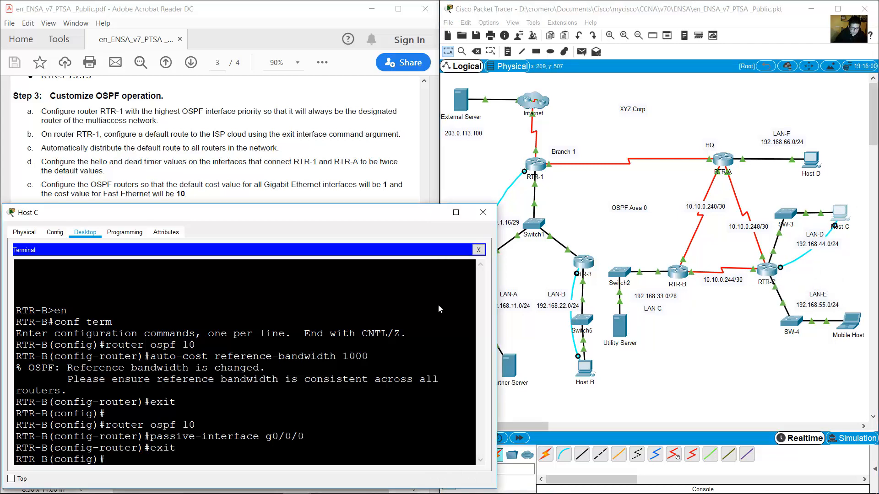
{"action": "left_click", "coordinate": [478, 250]}
{"action": "left_click", "coordinate": [244, 273]}
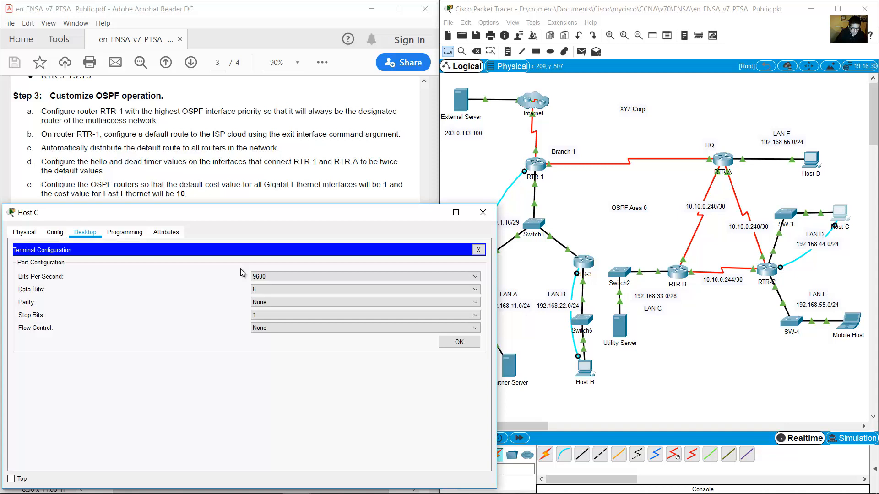
{"action": "left_click", "coordinate": [450, 347]}
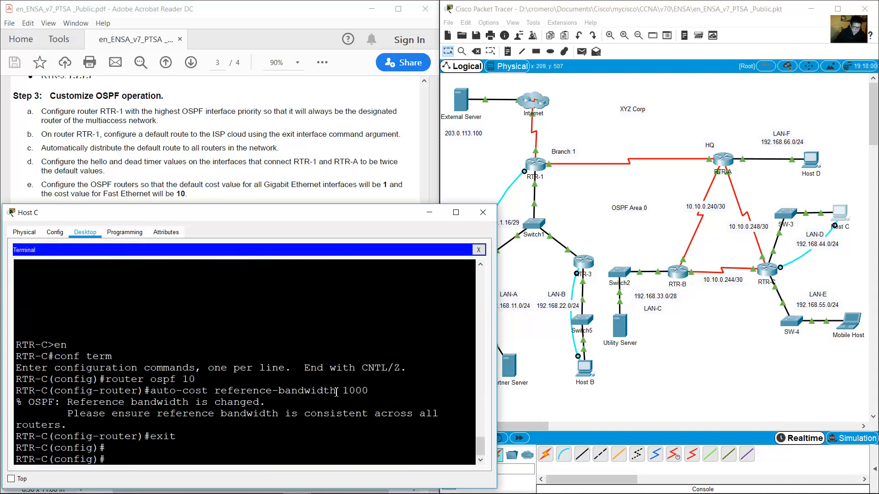
Under router ospf 10 on RTR-C, make G0/0/0 a passive interface.
{"action": "type", "text": "router ospf 10"}
{"action": "key", "text": "Return"}
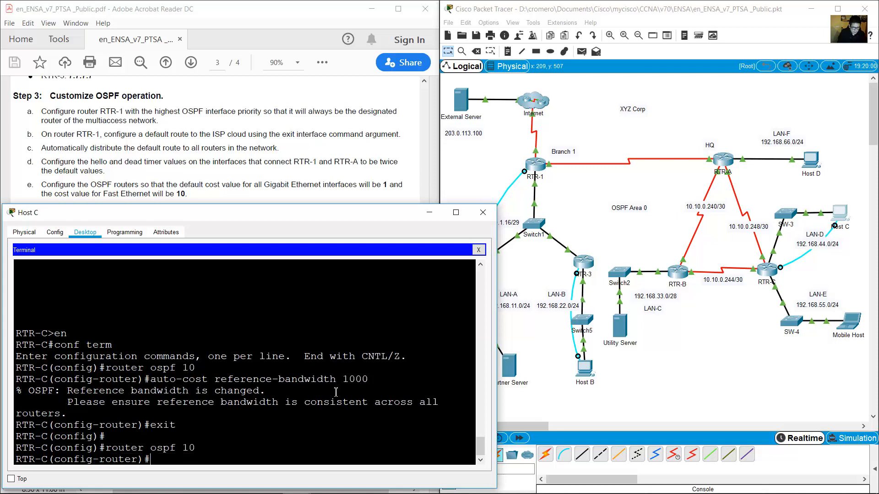
{"action": "type", "text": "passive-interface"}
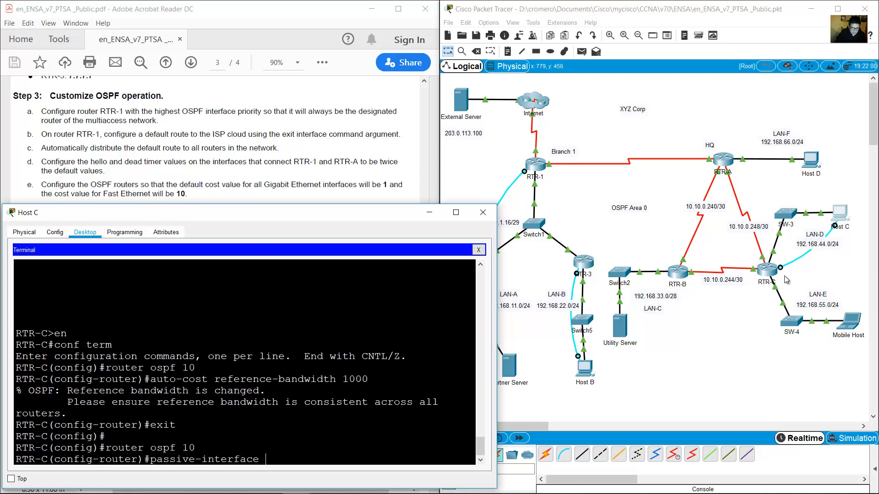
{"action": "left_click", "coordinate": [807, 266]}
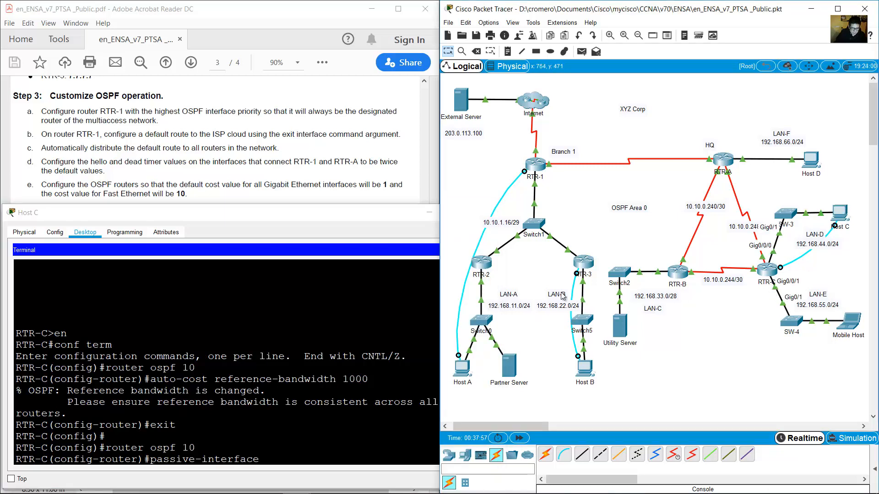
{"action": "left_click", "coordinate": [443, 351]}
{"action": "type", "text": "g0/0/0"}
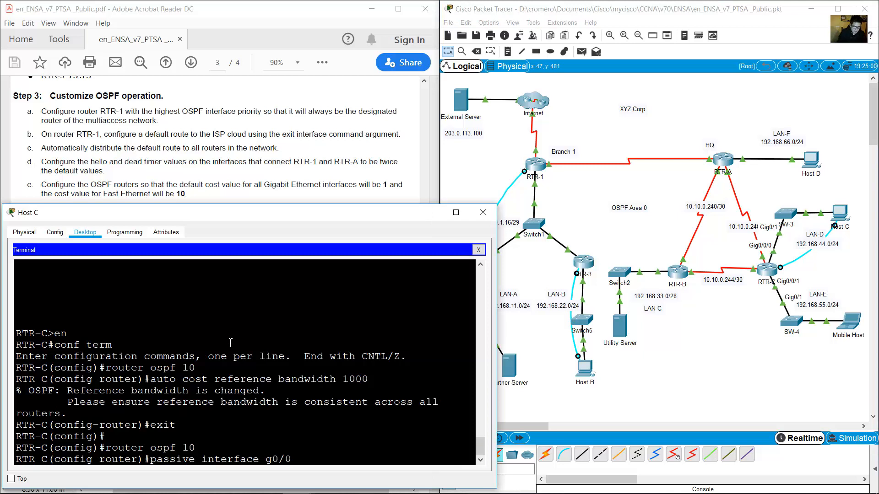
{"action": "key", "text": "Return"}
Also make G0/0/1 passive on RTR-C, then exit OSPF configuration.
{"action": "key", "text": "Up"}
{"action": "key", "text": "BackSpace"}
{"action": "type", "text": "1"}
{"action": "key", "text": "Return"}
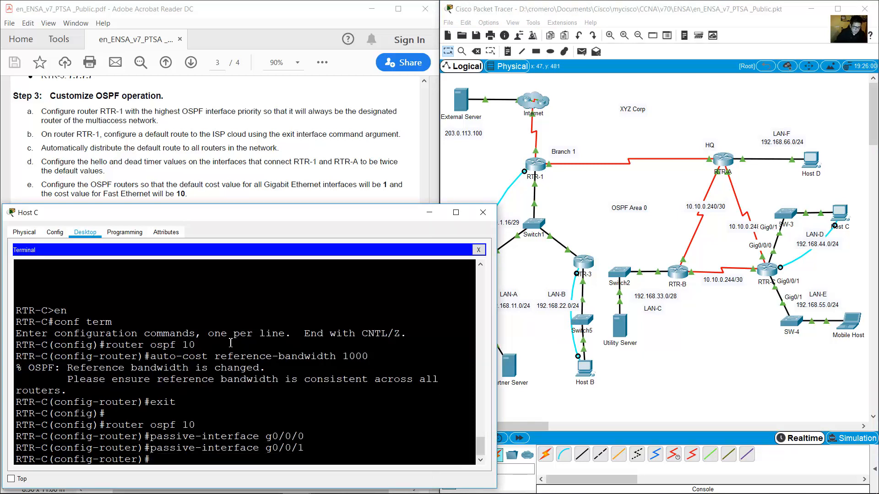
{"action": "left_click_drag", "start_coordinate": [283, 458], "coordinate": [150, 431]}
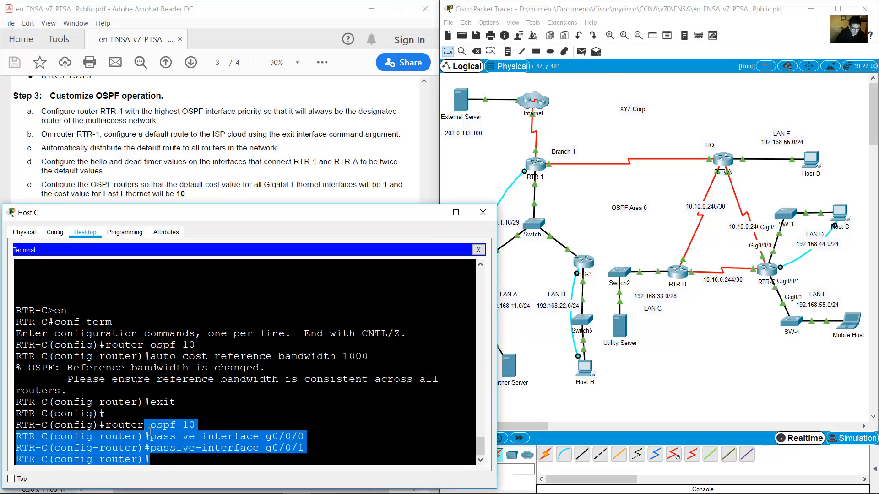
{"action": "left_click", "coordinate": [182, 458]}
{"action": "type", "text": "exit"}
{"action": "key", "text": "Return"}
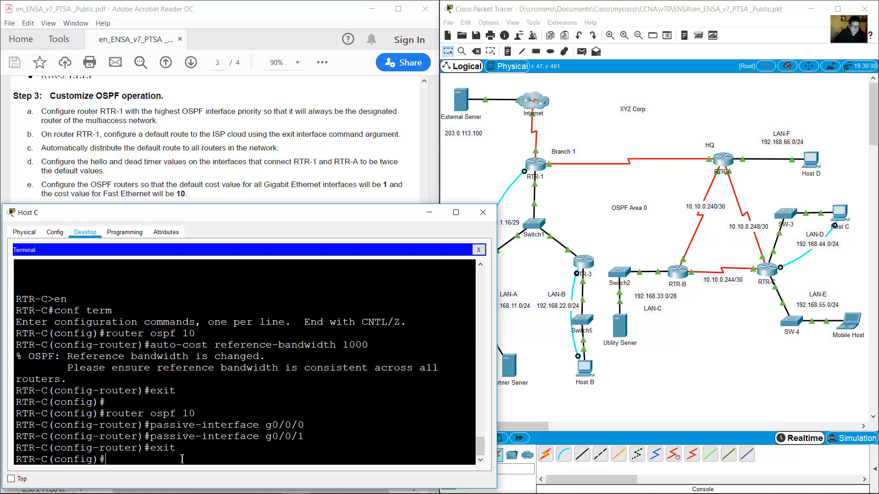
{"action": "left_click", "coordinate": [210, 143]}
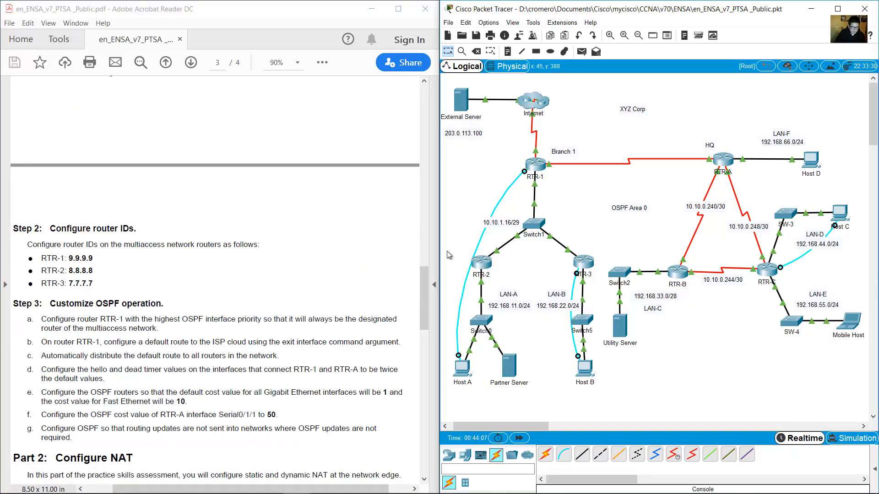
Paste the reference-bandwidth and passive serial interface commands into RTR-1's console.
{"action": "left_click", "coordinate": [462, 369]}
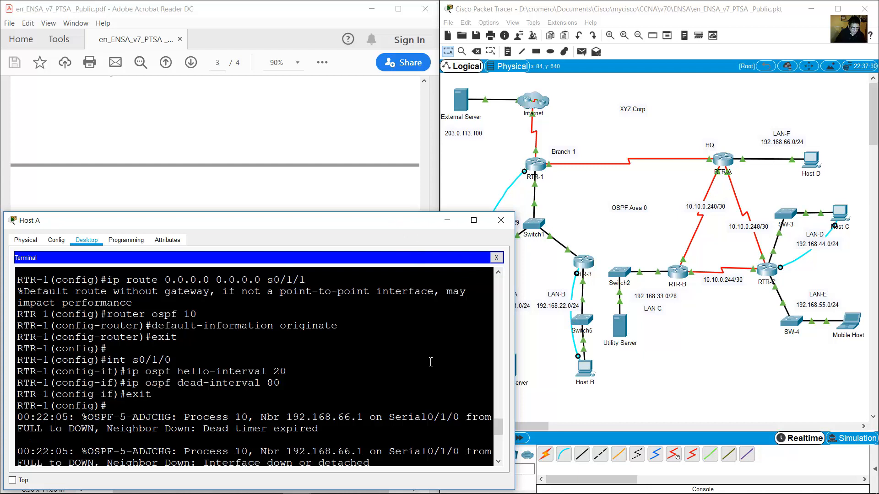
{"action": "type", "text": "router ospf 10 auto-cost reference-bandwidth 1000 exit  router ospf 10 passive-interface s0/1/1 exit  ip nat inside source static 192.168.11.100 192.0.2.115 int s0/1/1 ip nat outside int g0/0/0 ip nat inside exit"}
{"action": "scroll", "coordinate": [429, 363], "scroll_direction": "up", "scroll_amount": 10}
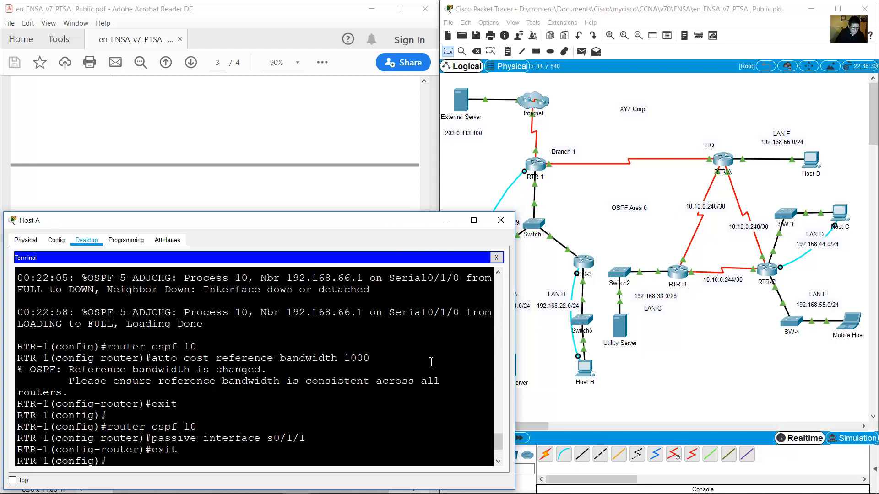
{"action": "left_click", "coordinate": [497, 258]}
From Host A's command prompt, ping Host B at 192.168.22.22.
{"action": "left_click", "coordinate": [357, 288]}
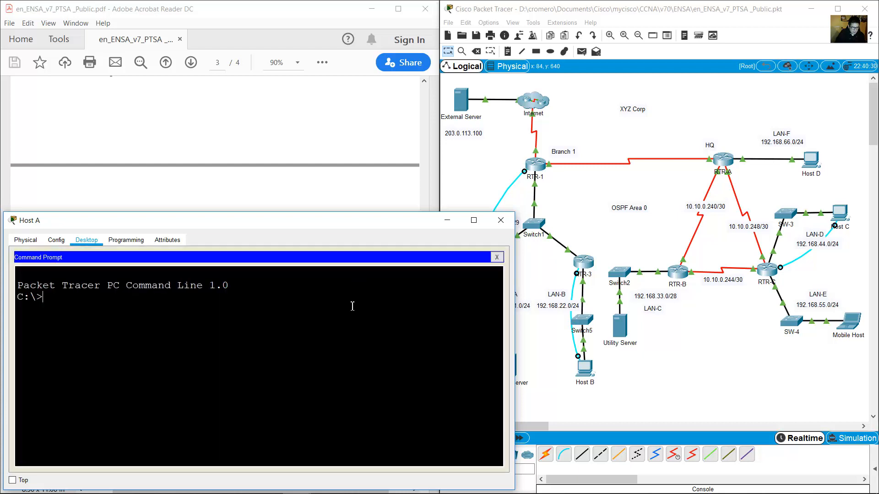
{"action": "type", "text": "ping"}
{"action": "left_click", "coordinate": [664, 394]}
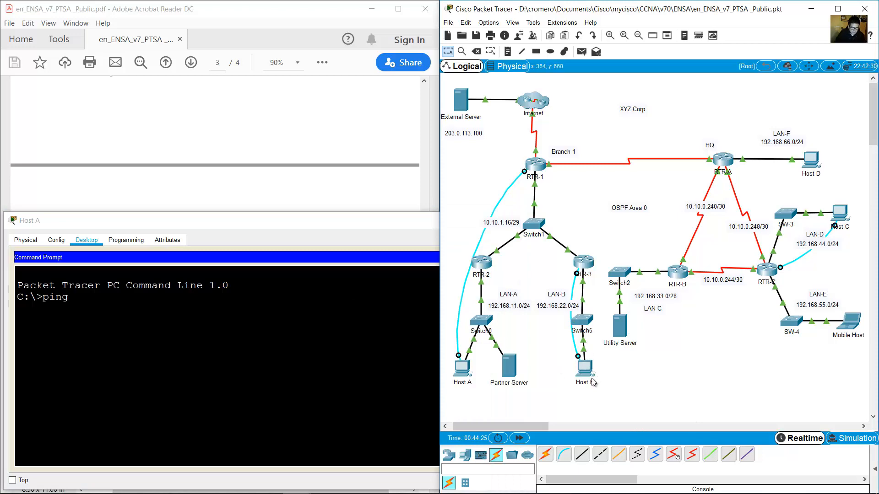
{"action": "left_click", "coordinate": [366, 177]}
{"action": "left_click_drag", "start_coordinate": [426, 304], "coordinate": [425, 153]}
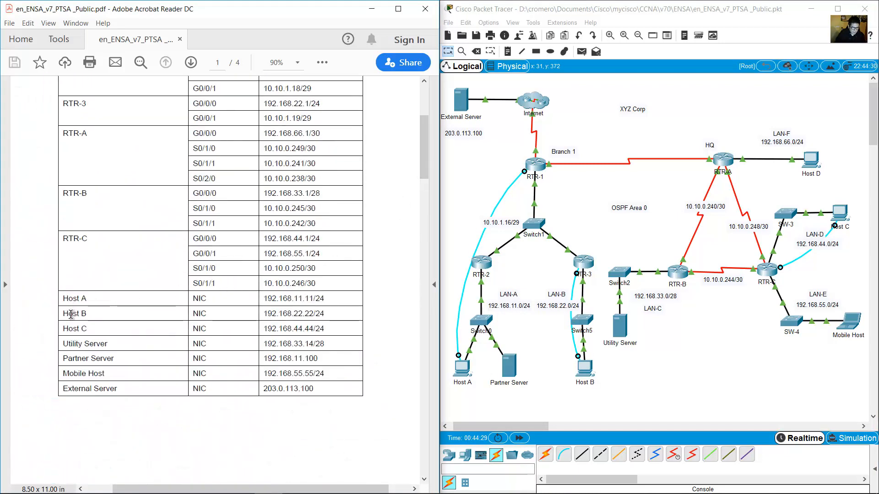
{"action": "left_click_drag", "start_coordinate": [71, 314], "coordinate": [325, 316]}
{"action": "left_click", "coordinate": [599, 400]}
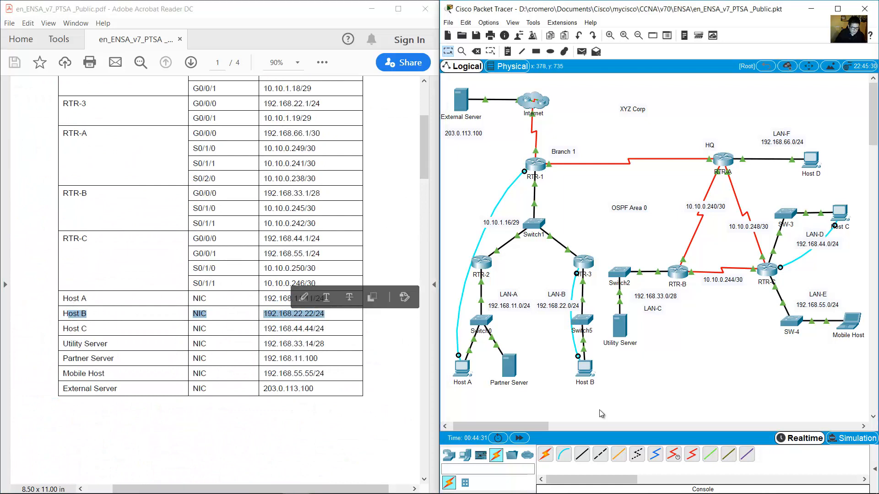
{"action": "left_click", "coordinate": [292, 314]}
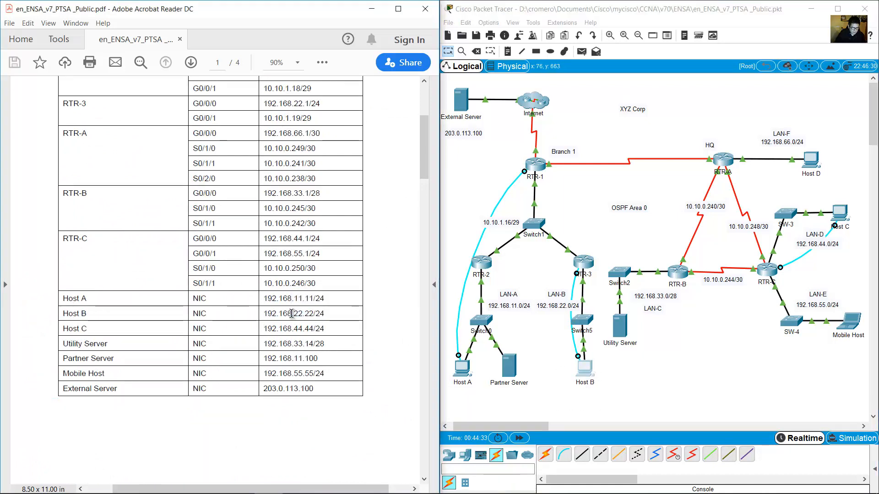
{"action": "left_click_drag", "start_coordinate": [292, 314], "coordinate": [314, 314]}
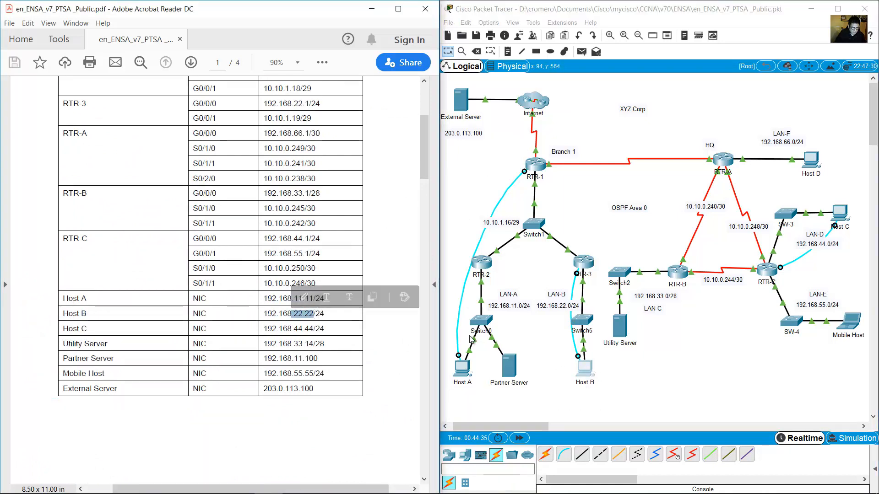
{"action": "left_click", "coordinate": [462, 366]}
{"action": "type", "text": "192."}
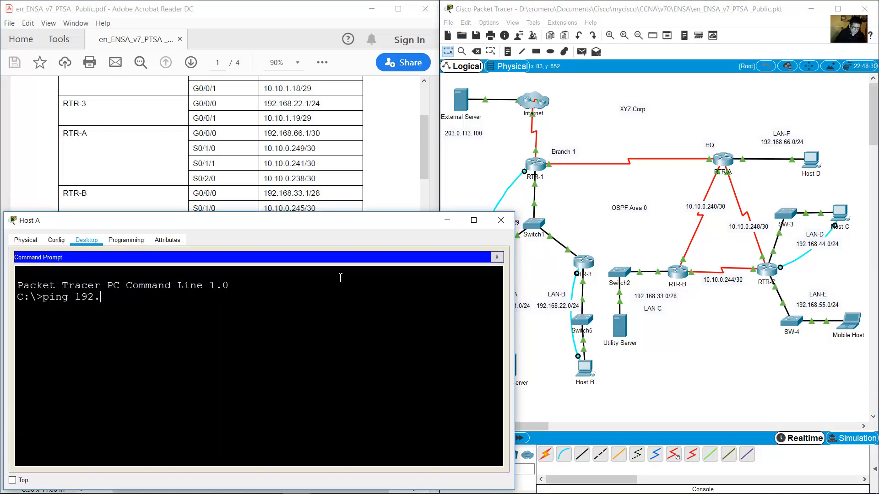
{"action": "type", "text": "168.22.22"}
{"action": "key", "text": "Return"}
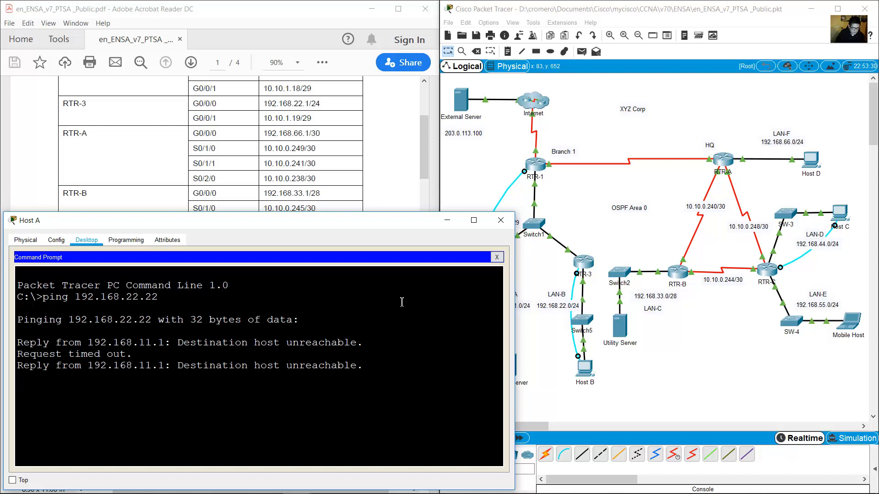
Review the destination-host-unreachable replies and 100% loss, check the topology, then reopen Host A.
{"action": "left_click_drag", "start_coordinate": [153, 344], "coordinate": [235, 400]}
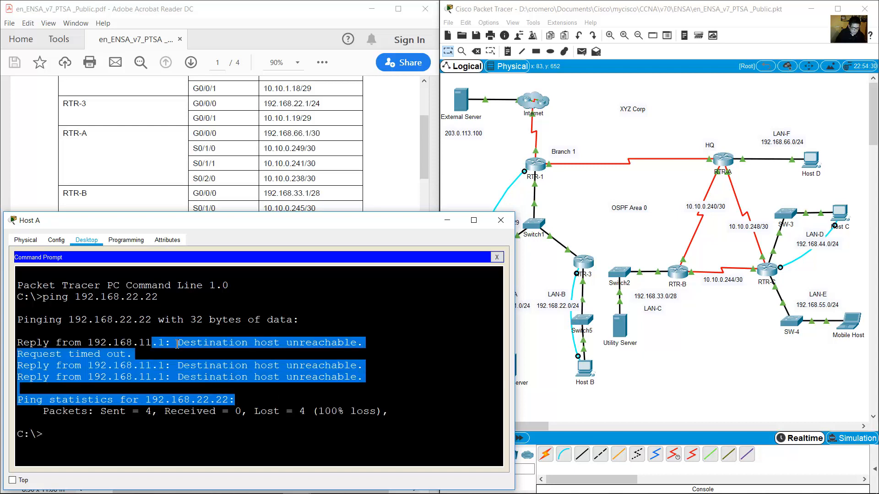
{"action": "left_click", "coordinate": [110, 433]}
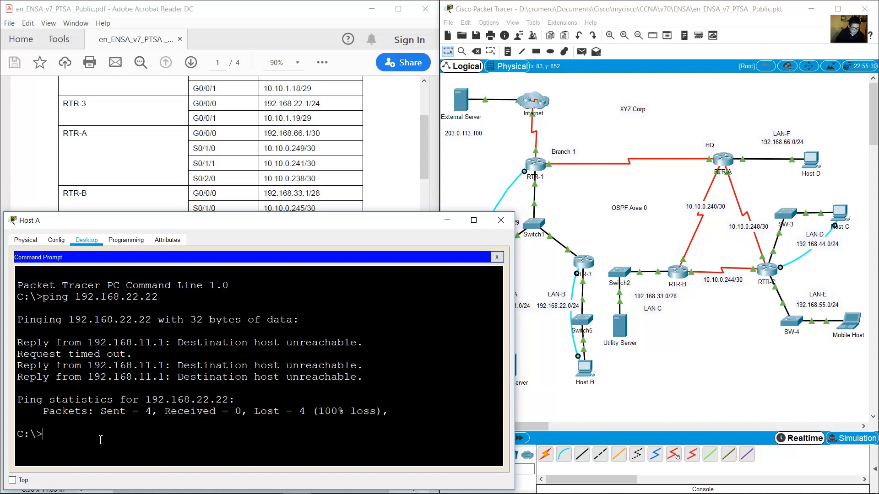
{"action": "left_click_drag", "start_coordinate": [27, 348], "coordinate": [182, 413]}
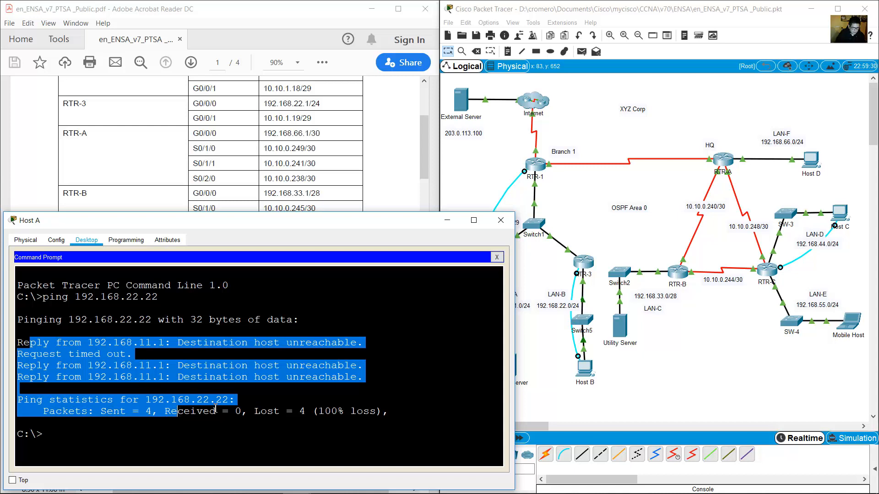
{"action": "left_click", "coordinate": [452, 224]}
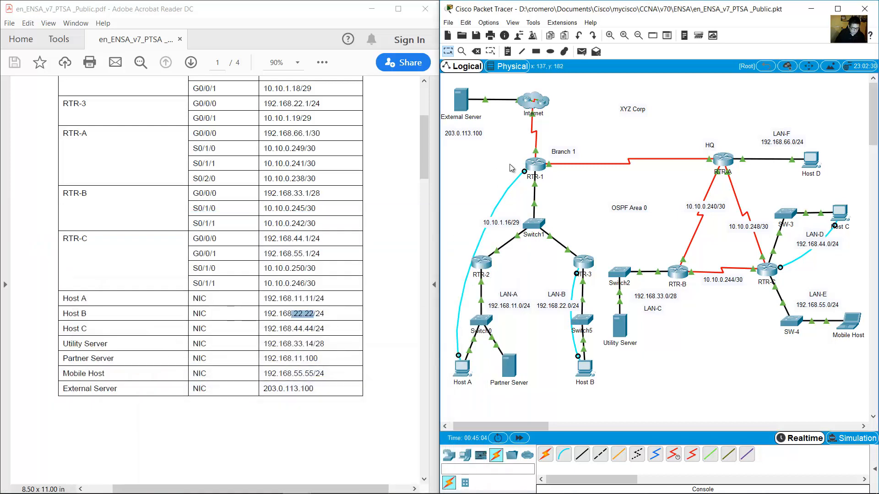
{"action": "left_click_drag", "start_coordinate": [458, 163], "coordinate": [605, 285]}
{"action": "left_click", "coordinate": [460, 371]}
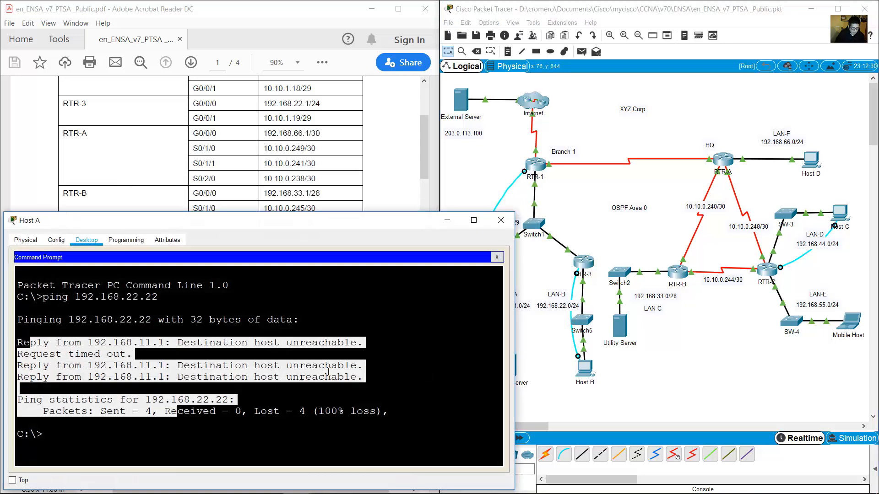
On RTR-1, copy running-config to startup-config and reload the router.
{"action": "left_click", "coordinate": [497, 257]}
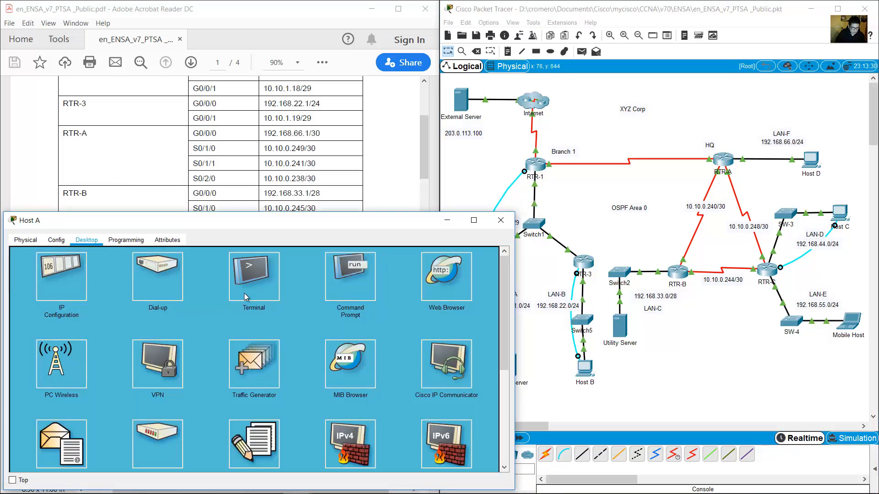
{"action": "left_click", "coordinate": [245, 289]}
{"action": "left_click", "coordinate": [472, 349]}
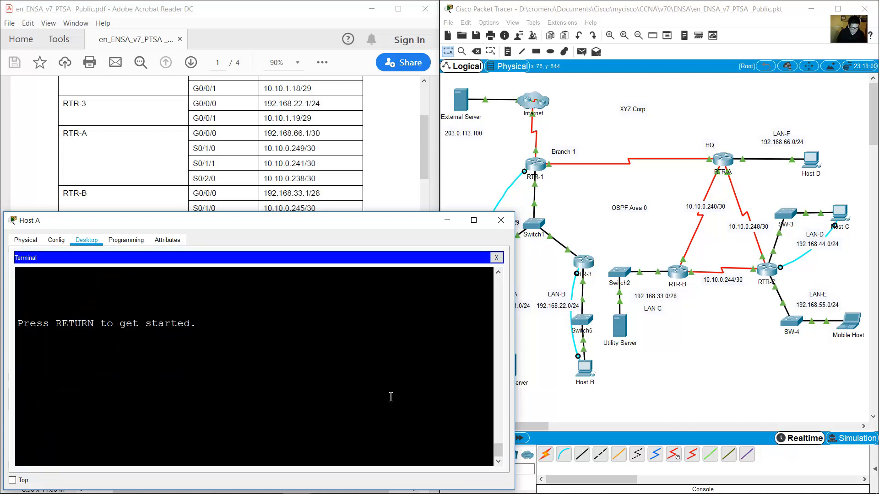
{"action": "key", "text": "Return"}
{"action": "type", "text": "en"}
{"action": "key", "text": "Return"}
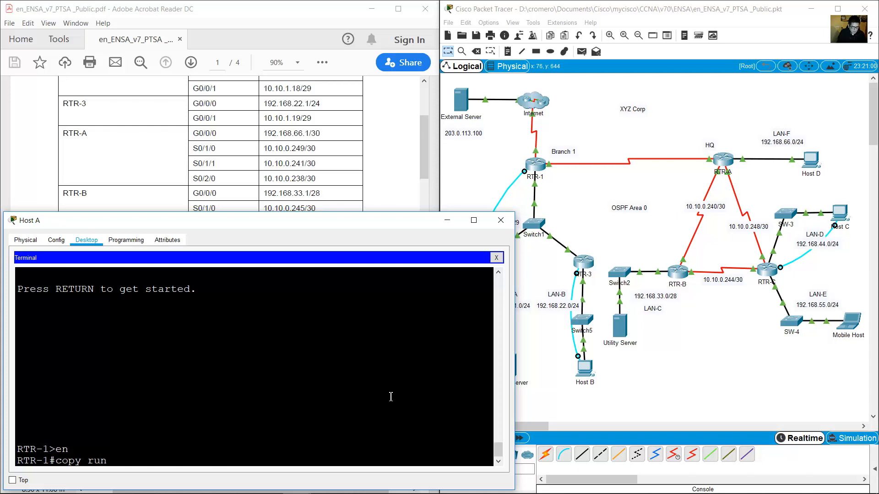
{"action": "type", "text": "ning-config startup-"}
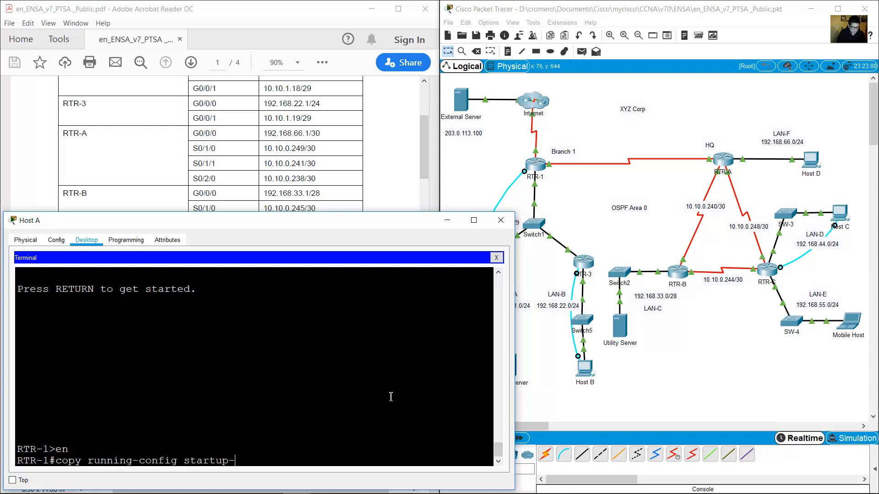
{"action": "type", "text": "config"}
{"action": "key", "text": "Return"}
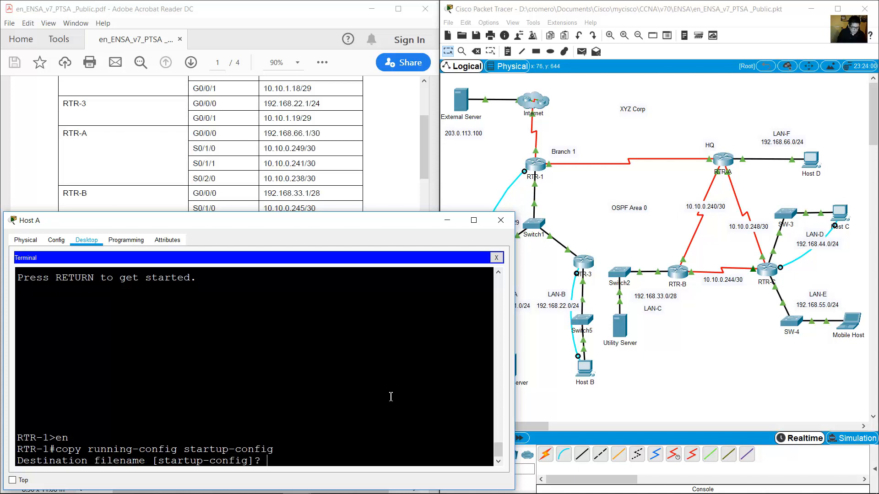
{"action": "key", "text": "Return"}
{"action": "type", "text": "reload"}
{"action": "key", "text": "Return"}
{"action": "key", "text": "Return"}
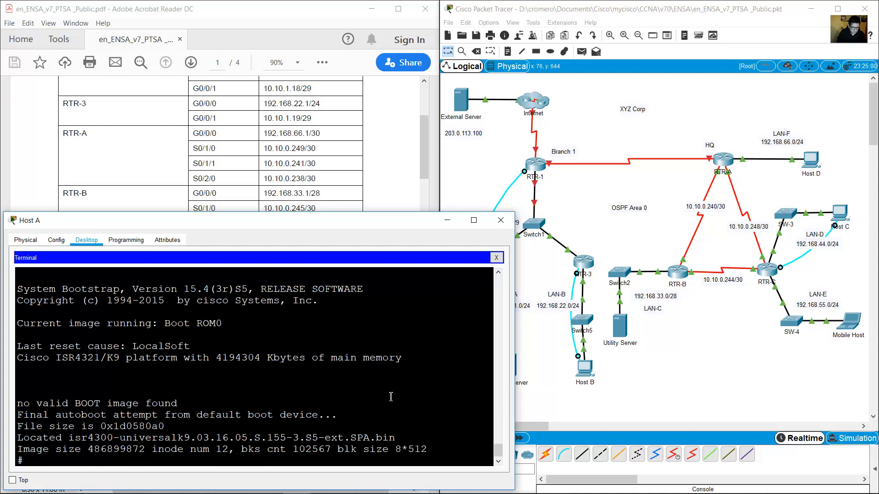
Move Host B's console cable from RTR-3 to RTR-2's console port.
{"action": "left_click", "coordinate": [553, 269]}
{"action": "key", "text": "Delete"}
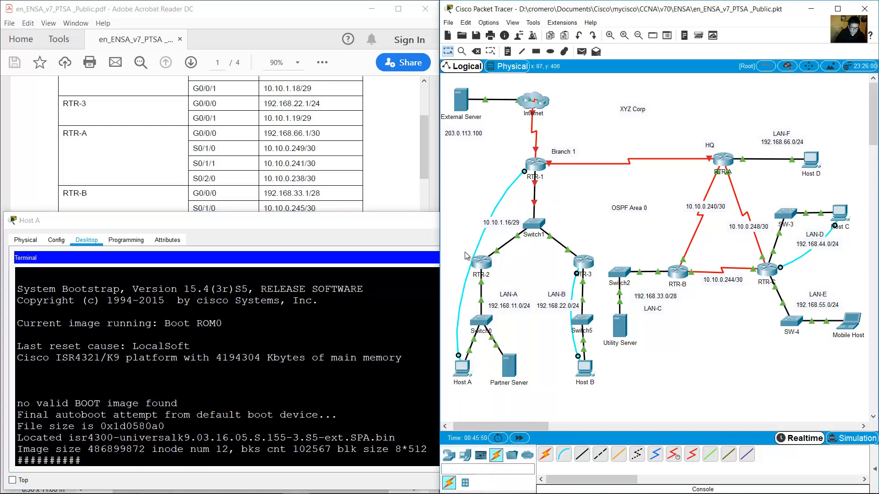
{"action": "left_click", "coordinate": [577, 275]}
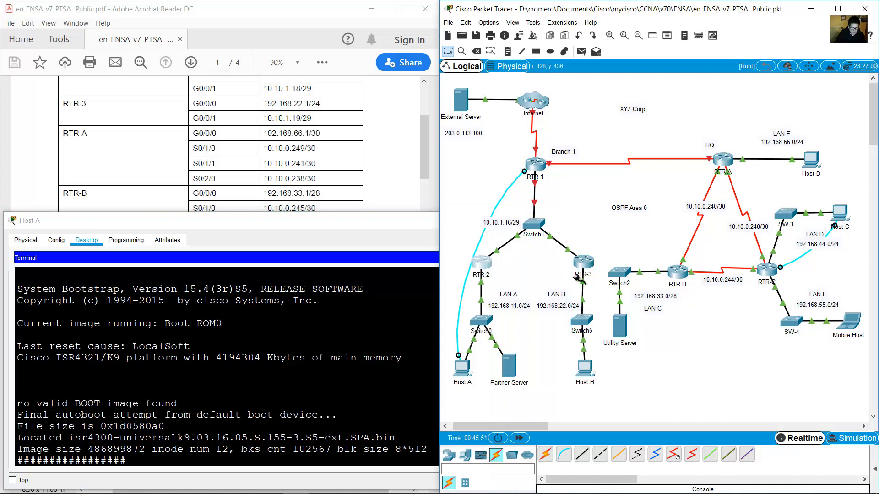
{"action": "left_click", "coordinate": [483, 262]}
{"action": "left_click", "coordinate": [503, 274]}
{"action": "left_click", "coordinate": [584, 368]}
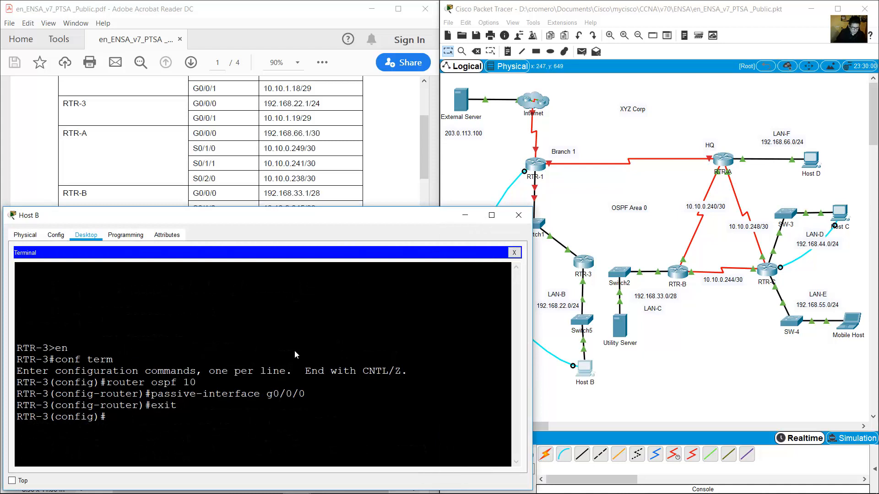
On RTR-2, copy running-config to startup-config and reload the router.
{"action": "left_click", "coordinate": [514, 253]}
{"action": "left_click", "coordinate": [268, 279]}
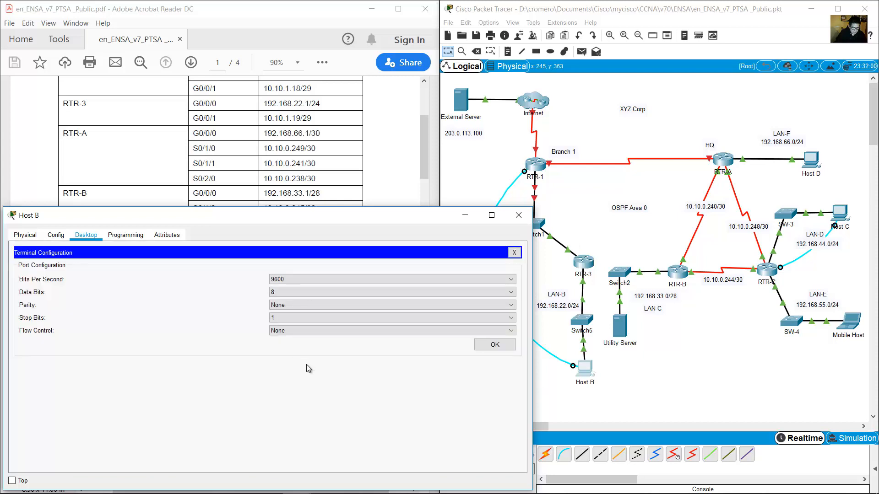
{"action": "left_click", "coordinate": [476, 342]}
{"action": "key", "text": "Return"}
{"action": "type", "text": "e"}
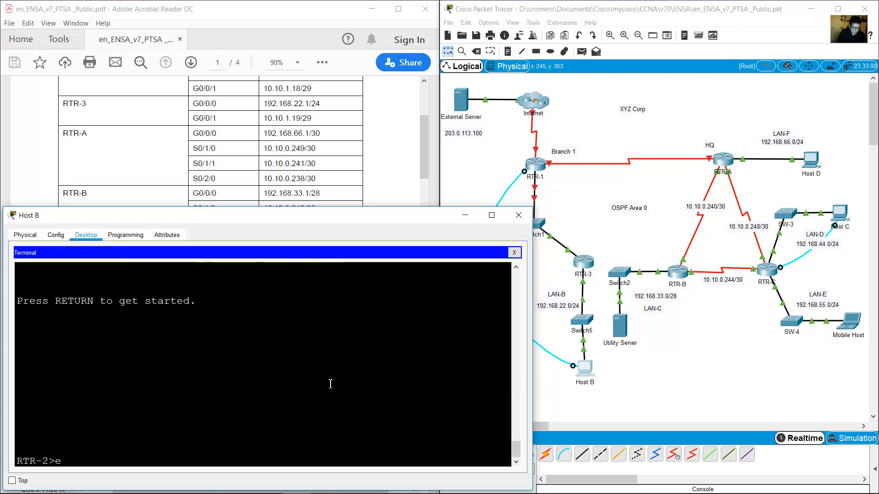
{"action": "type", "text": "n"}
{"action": "key", "text": "Return"}
{"action": "type", "text": "co"}
{"action": "type", "text": "cop"}
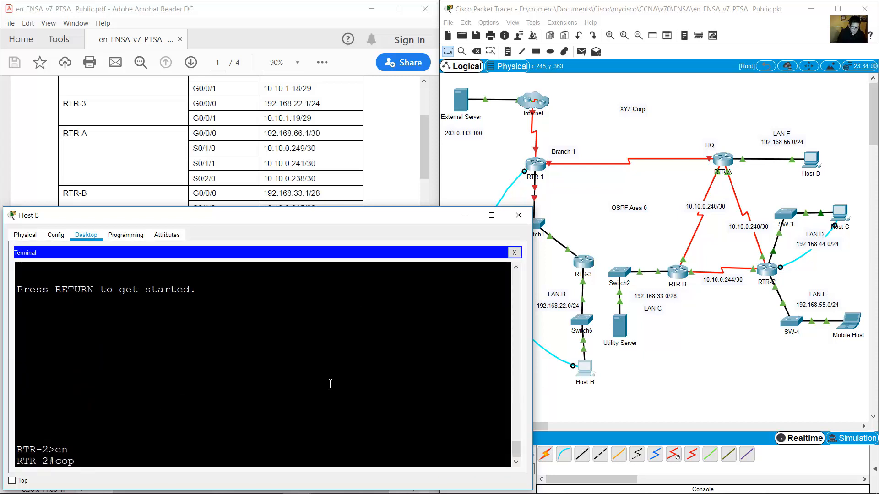
{"action": "type", "text": "y running-config startup-config"}
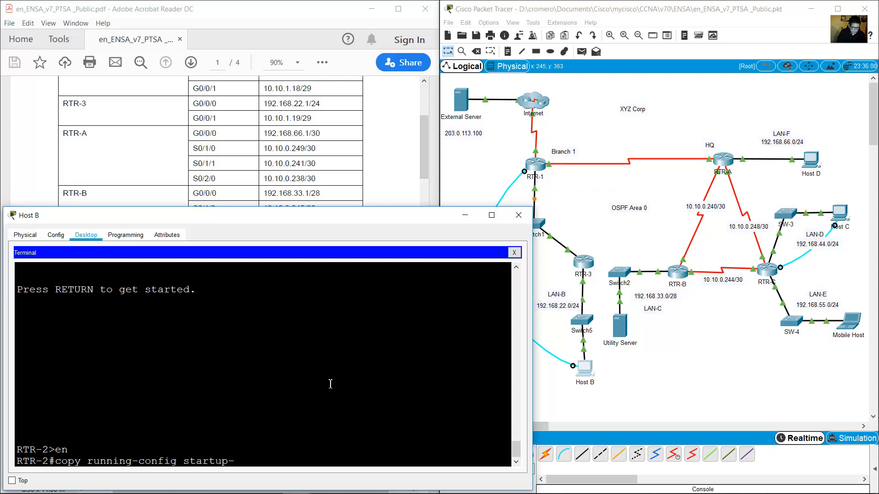
{"action": "key", "text": "Return"}
{"action": "key", "text": "Return"}
{"action": "type", "text": "rel"}
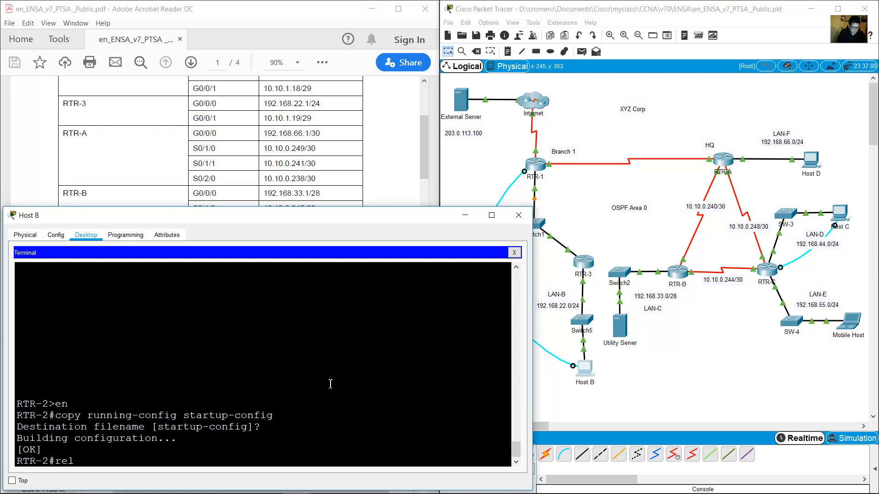
{"action": "type", "text": "oad"}
{"action": "key", "text": "Return"}
{"action": "key", "text": "Return"}
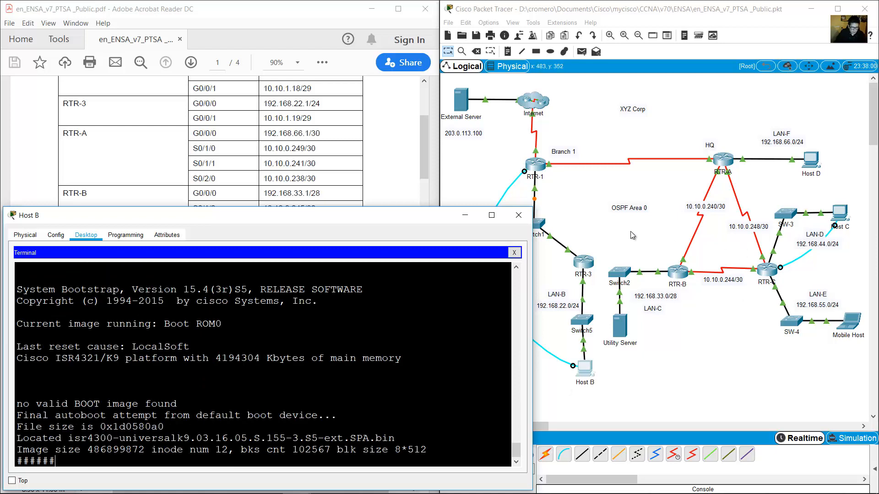
Move Host B's console cable from RTR-2 back to RTR-3's console port.
{"action": "left_click", "coordinate": [632, 235]}
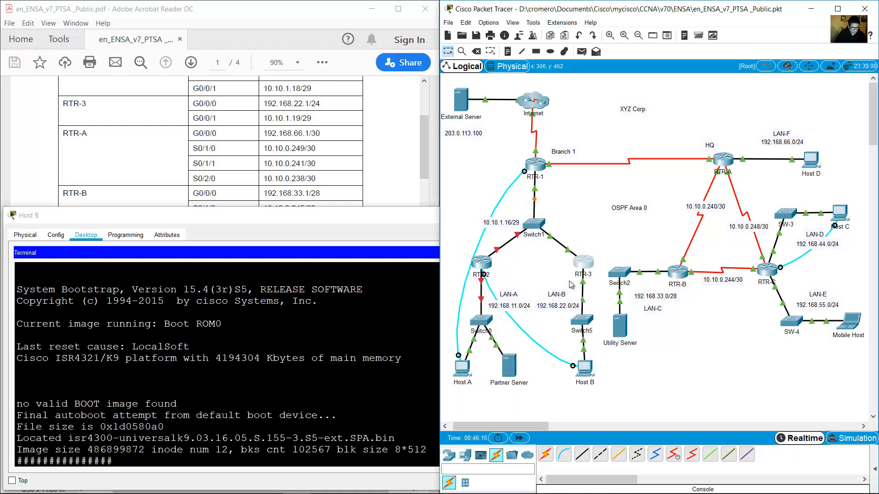
{"action": "left_click", "coordinate": [484, 272]}
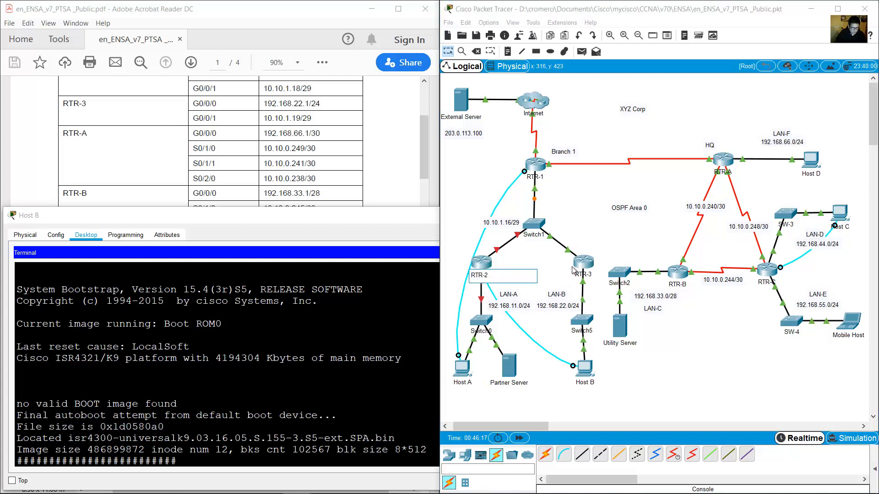
{"action": "left_click", "coordinate": [541, 264]}
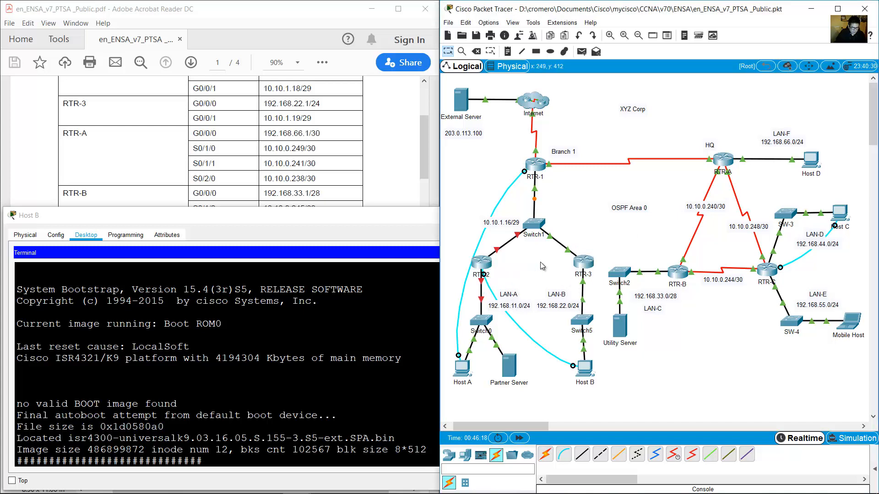
{"action": "left_click", "coordinate": [484, 274]}
{"action": "left_click", "coordinate": [588, 260]}
{"action": "left_click", "coordinate": [606, 290]}
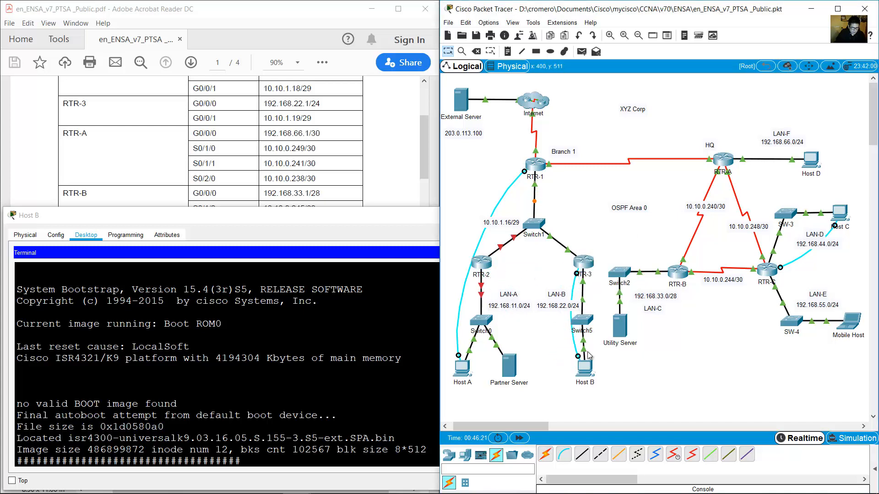
{"action": "left_click", "coordinate": [585, 369]}
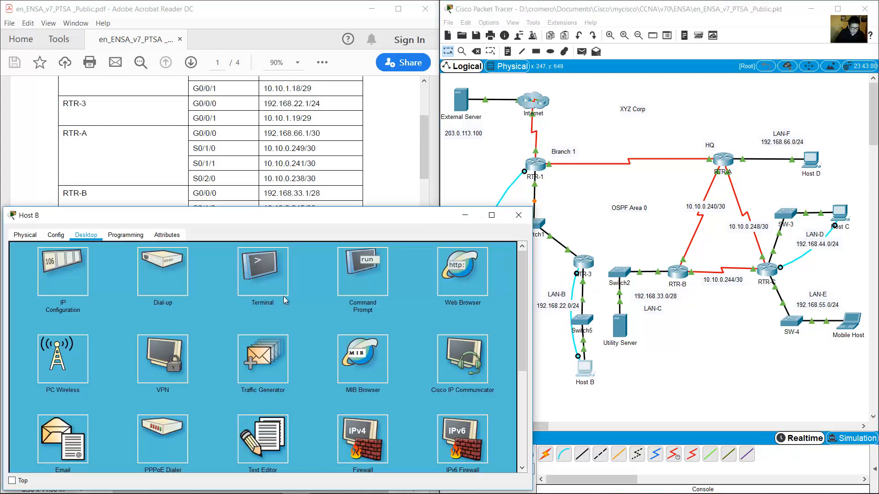
Open Host B's console terminal with default settings and enter privileged mode on RTR-3.
{"action": "left_click", "coordinate": [277, 279]}
{"action": "left_click", "coordinate": [492, 345]}
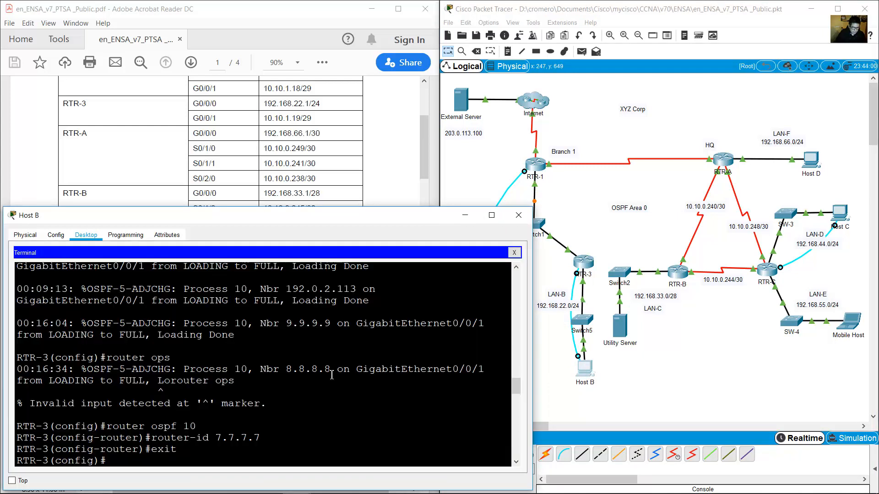
{"action": "type", "text": "en"}
{"action": "key", "text": "Return"}
Save RTR-3's running-config to startup-config, accepting the default file name.
{"action": "type", "text": "conf "}
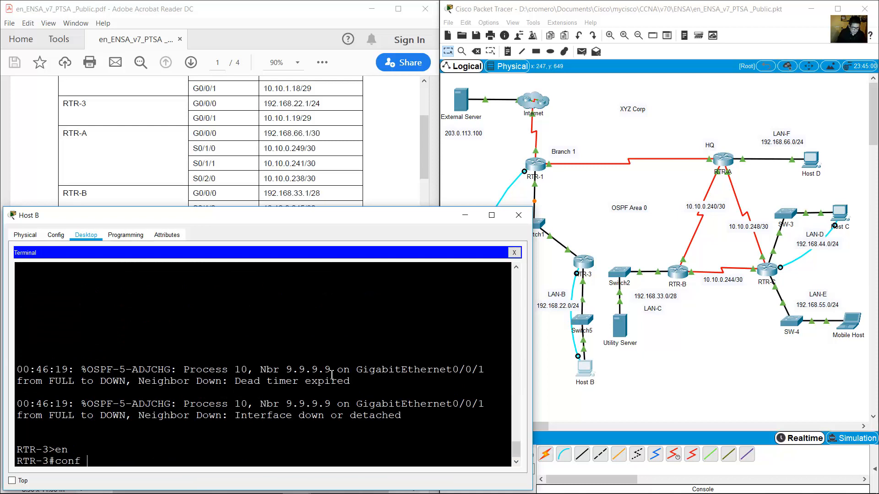
{"action": "type", "text": "t"}
{"action": "key", "text": "BackSpace"}
{"action": "key", "text": "BackSpace"}
{"action": "key", "text": "BackSpace"}
{"action": "key", "text": "BackSpace"}
{"action": "key", "text": "BackSpace"}
{"action": "key", "text": "BackSpace"}
{"action": "type", "text": "cop"}
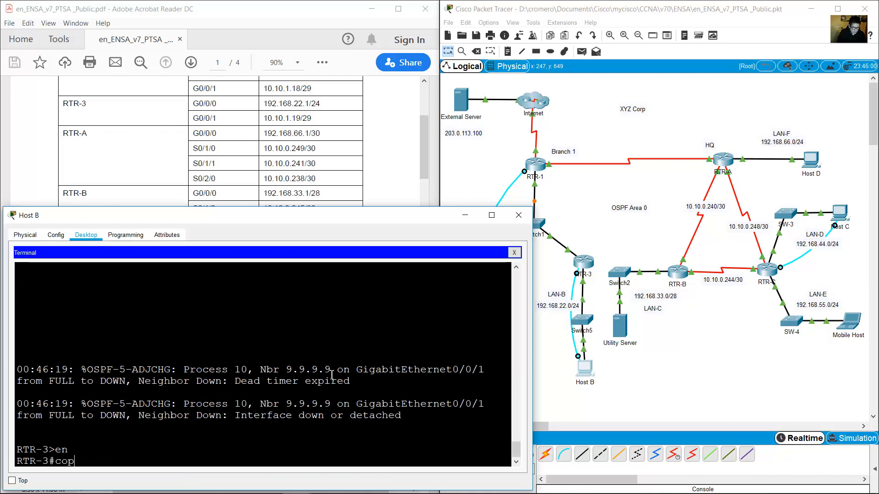
{"action": "type", "text": "y running-config start"}
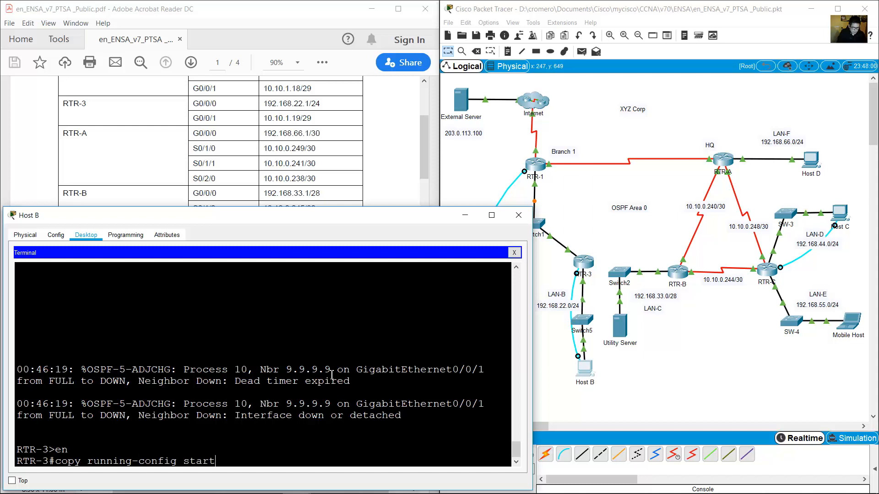
{"action": "type", "text": "up-config"}
{"action": "key", "text": "Return"}
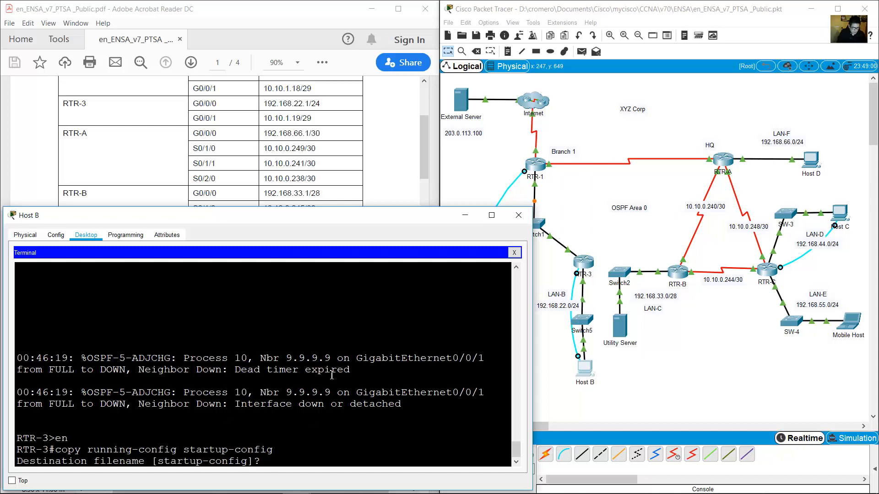
{"action": "key", "text": "Return"}
{"action": "key", "text": "Return"}
Abort the mistyped 'erload' lookup, then issue 'reload' and confirm restarting RTR-3.
{"action": "type", "text": "erload"}
{"action": "key", "text": "Return"}
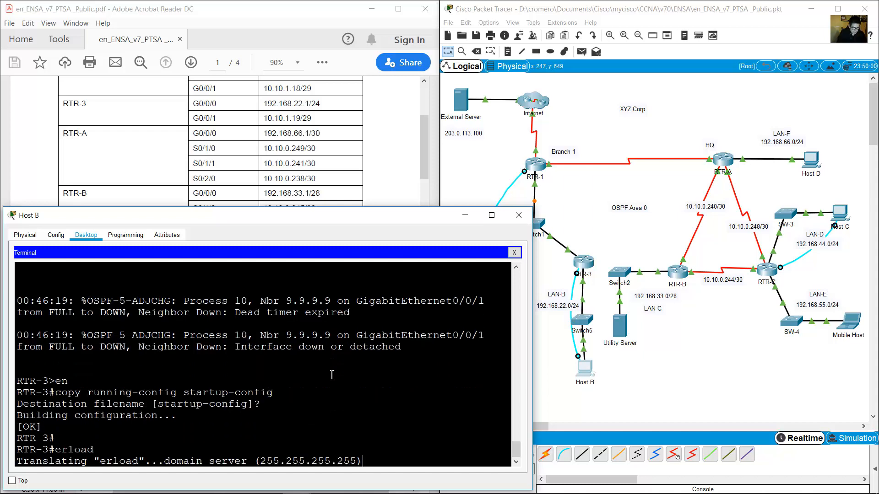
{"action": "key", "text": "ctrl+shift+6"}
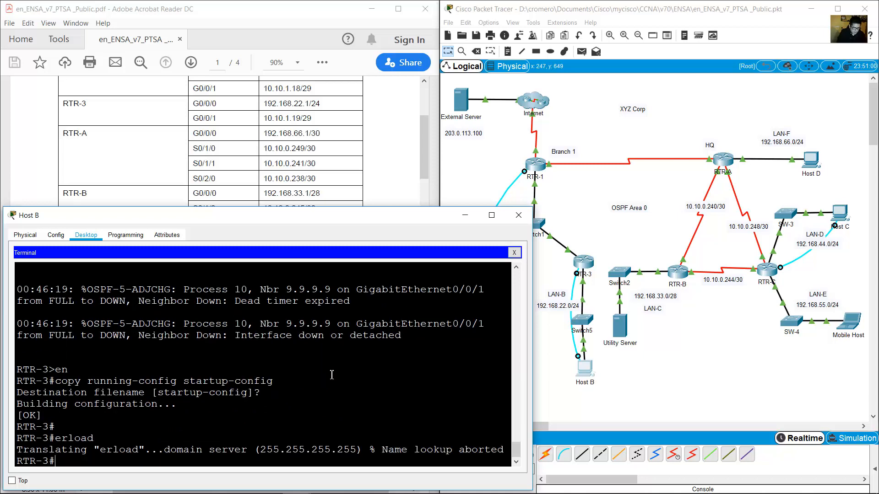
{"action": "type", "text": "reload"}
{"action": "key", "text": "Return"}
{"action": "key", "text": "Return"}
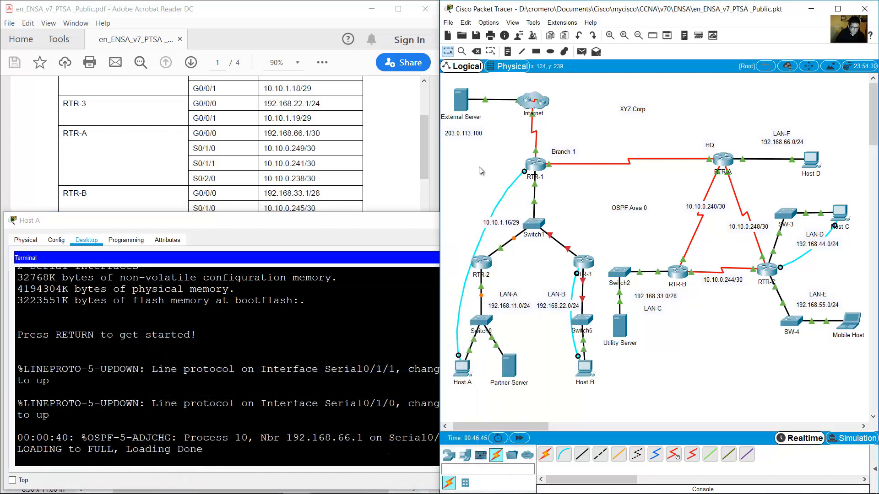
Select the Switch1, RTR-2 and RTR-3 area on the canvas, clear it, then reselect Switch1's link to RTR-1.
{"action": "left_click_drag", "start_coordinate": [473, 164], "coordinate": [596, 269]}
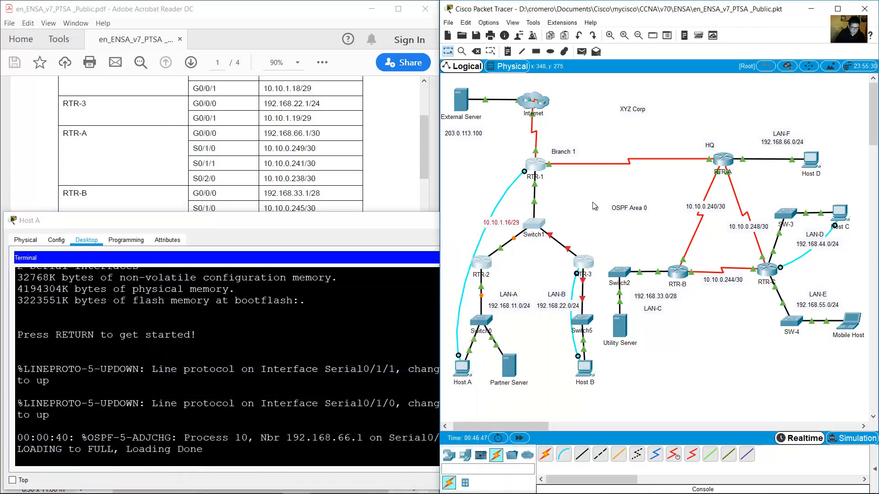
{"action": "left_click", "coordinate": [578, 228]}
{"action": "left_click_drag", "start_coordinate": [587, 173], "coordinate": [487, 265]}
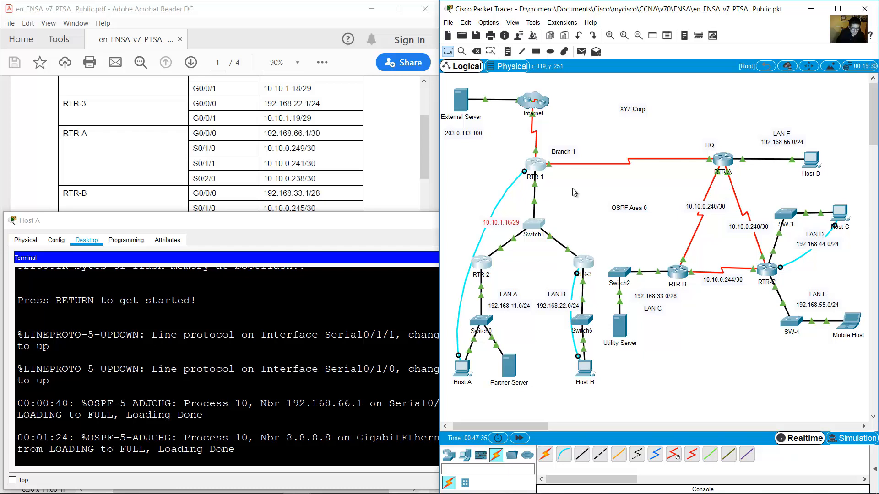
Open Host A's Command Prompt and rerun the ping to 192.168.22.22.
{"action": "left_click", "coordinate": [467, 369]}
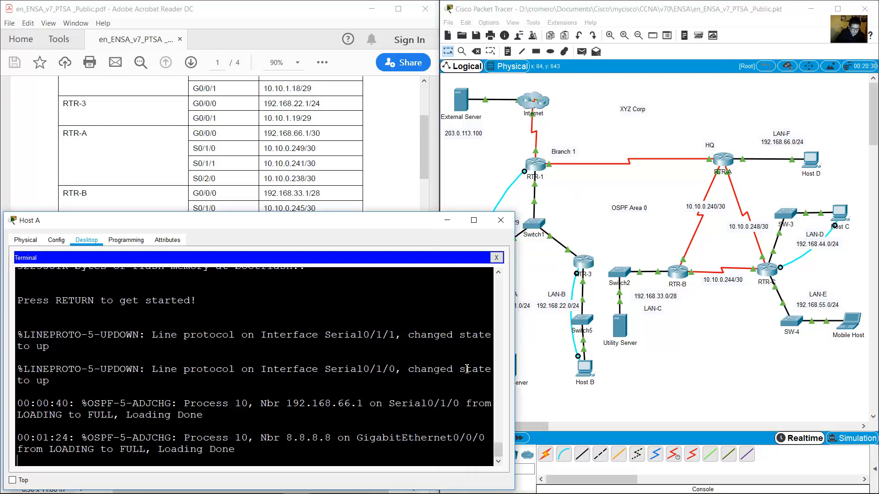
{"action": "left_click", "coordinate": [502, 257]}
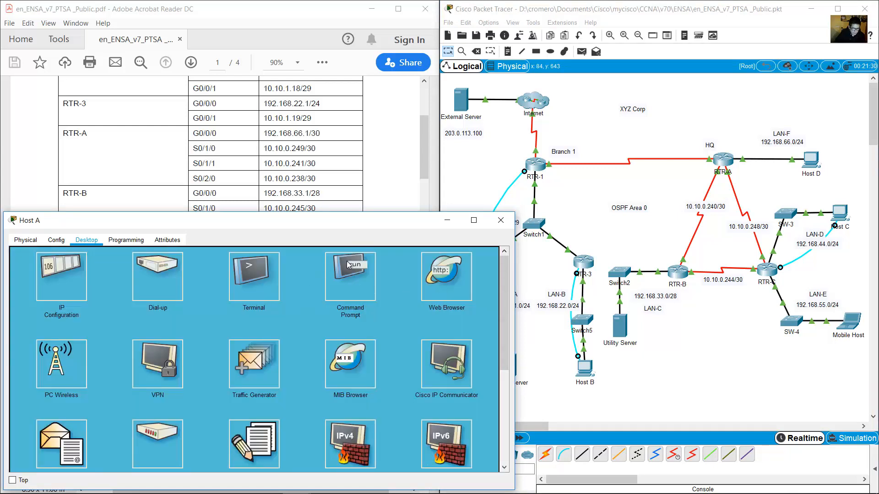
{"action": "left_click", "coordinate": [342, 275]}
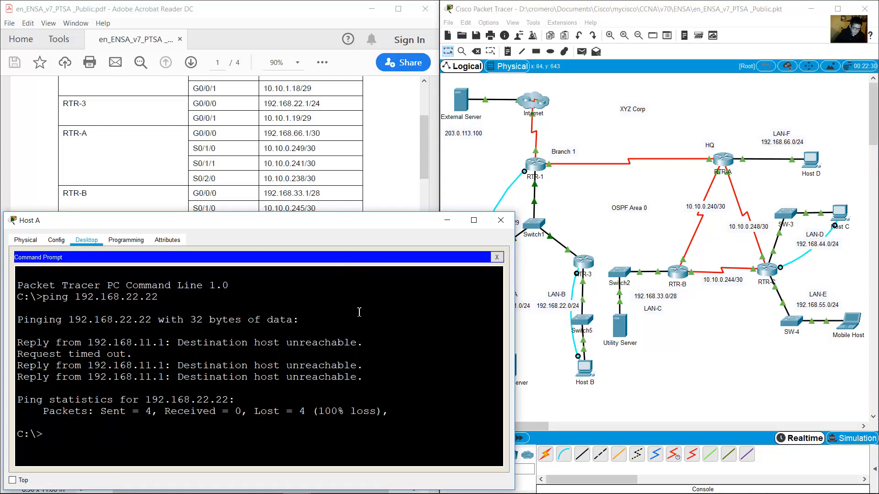
{"action": "key", "text": "Up"}
{"action": "left_click", "coordinate": [525, 363]}
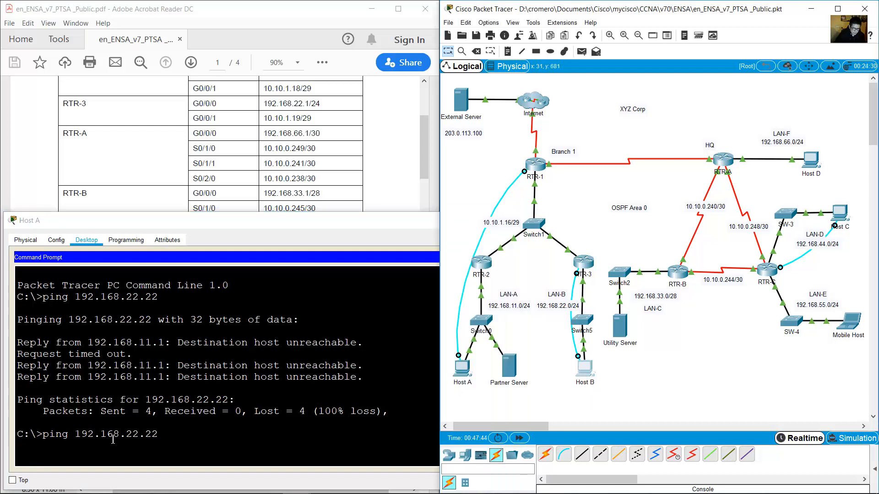
{"action": "left_click_drag", "start_coordinate": [75, 435], "coordinate": [177, 435]}
{"action": "left_click", "coordinate": [178, 435]}
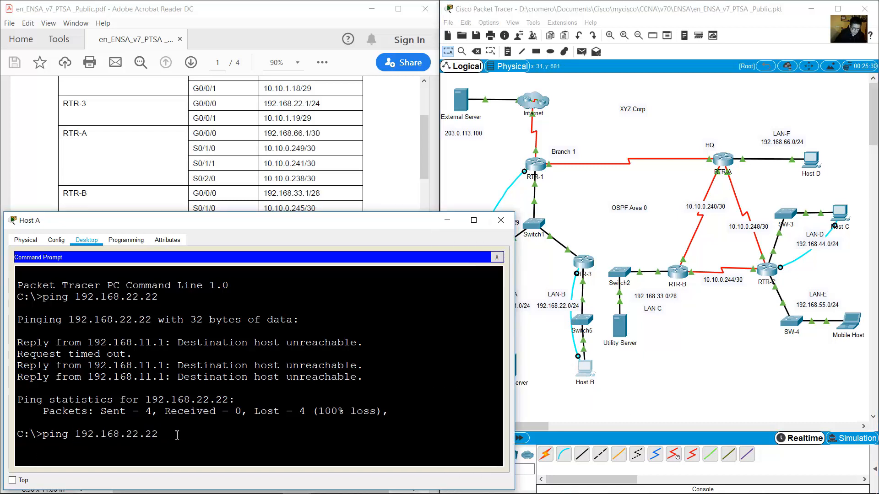
{"action": "key", "text": "Return"}
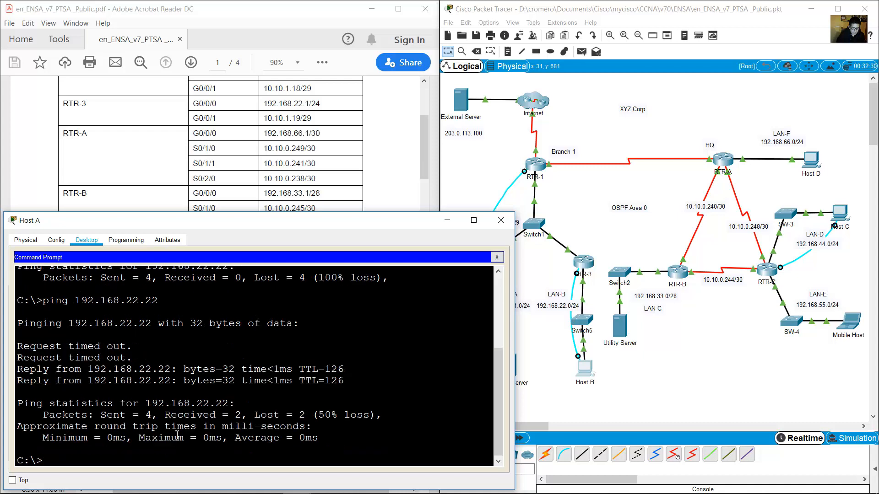
Ping 192.168.22.22 again until Host B replies with 0% loss.
{"action": "key", "text": "Up"}
{"action": "key", "text": "Return"}
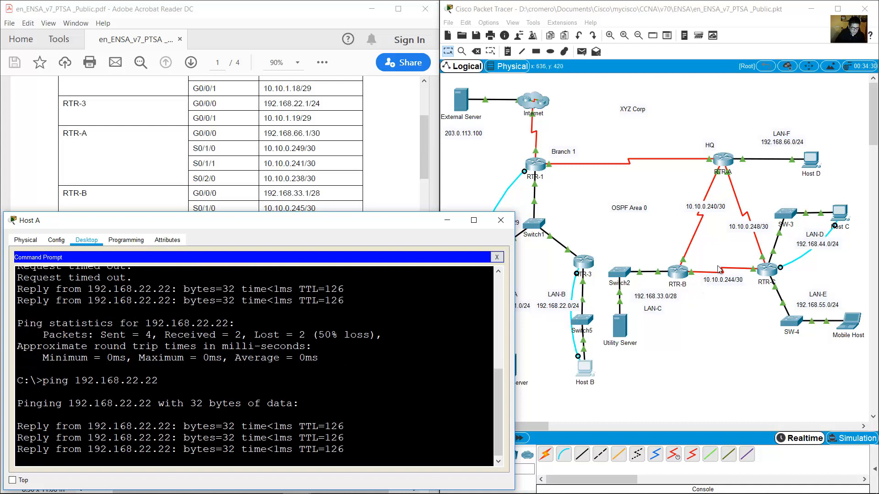
{"action": "left_click", "coordinate": [815, 176]}
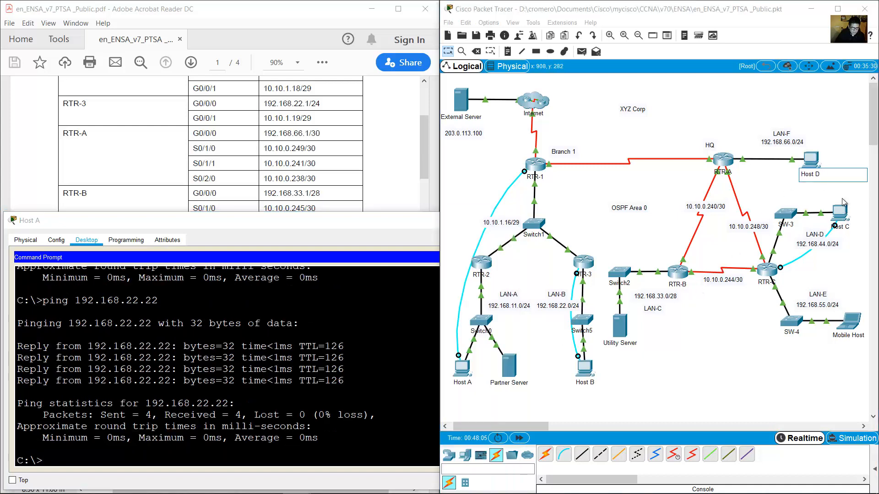
{"action": "left_click", "coordinate": [844, 201]}
{"action": "left_click", "coordinate": [220, 175]}
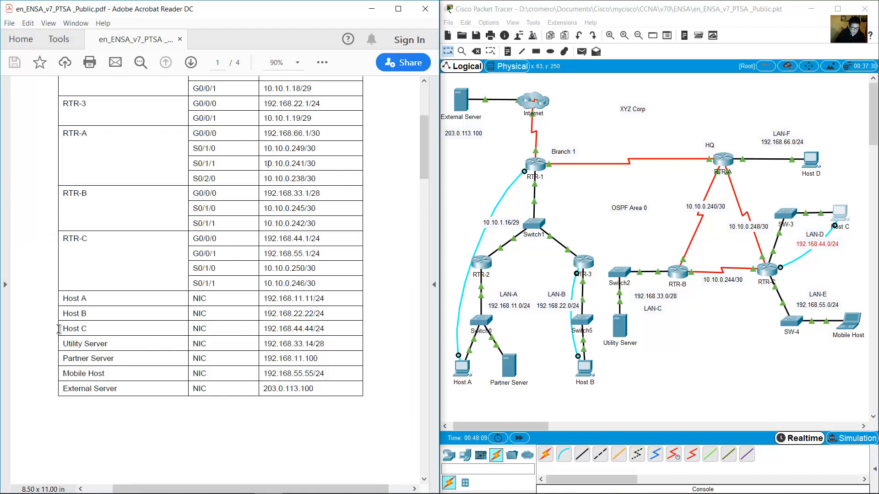
Check Host C's address in the table and ping 192.168.44.44 from Host A.
{"action": "left_click_drag", "start_coordinate": [58, 329], "coordinate": [334, 332]}
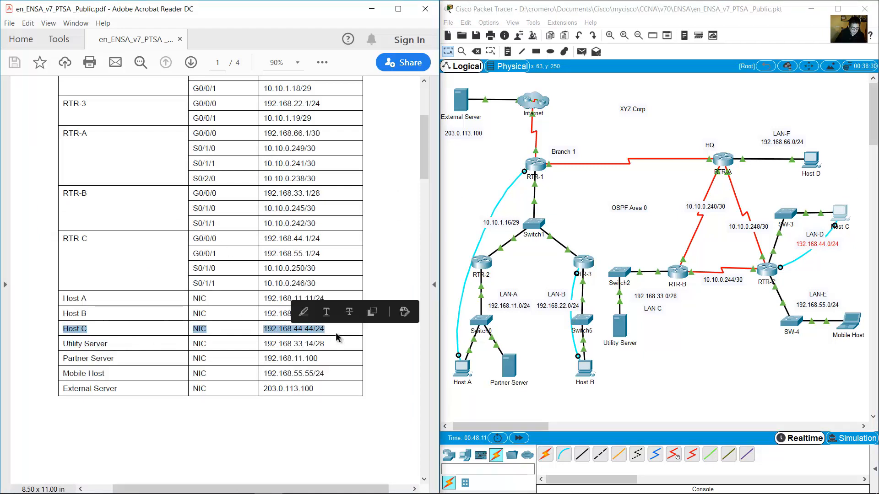
{"action": "left_click", "coordinate": [490, 375]}
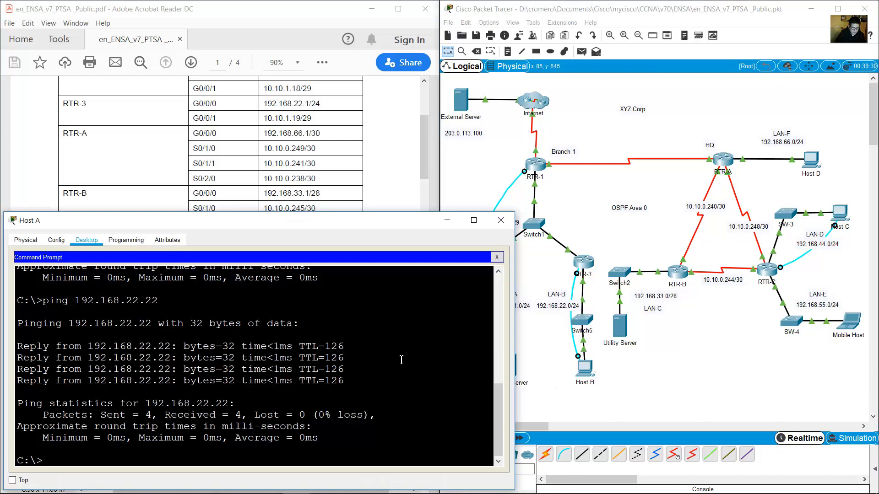
{"action": "key", "text": "Up"}
{"action": "key", "text": "BackSpace"}
{"action": "key", "text": "BackSpace"}
{"action": "key", "text": "BackSpace"}
{"action": "key", "text": "BackSpace"}
{"action": "key", "text": "BackSpace"}
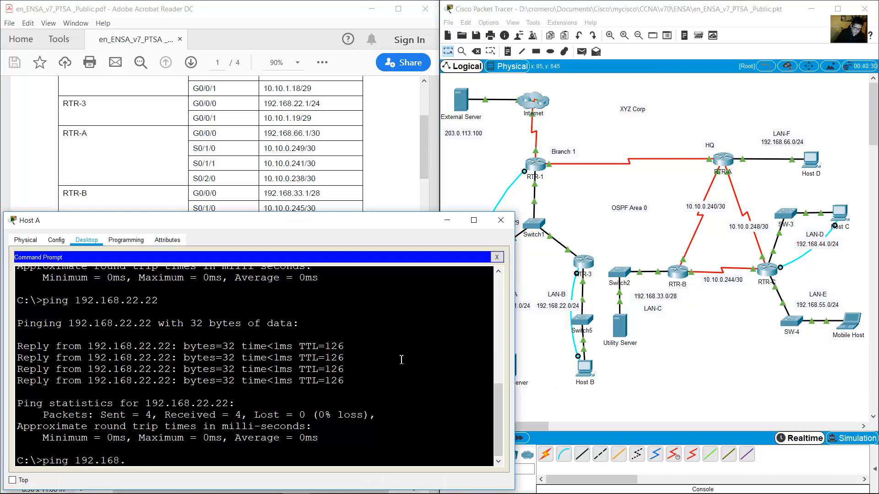
{"action": "type", "text": "44.44"}
{"action": "key", "text": "Return"}
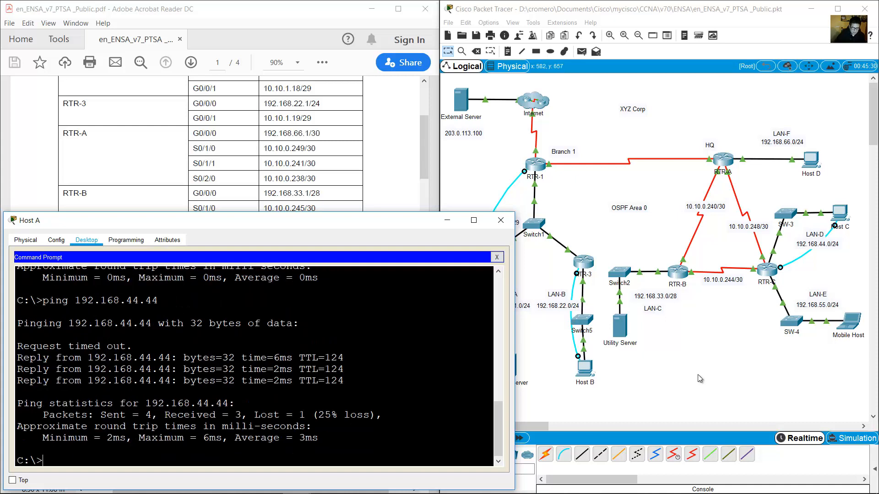
Look up the Mobile Host address and ping 192.168.55.55 from Host A.
{"action": "left_click", "coordinate": [836, 353]}
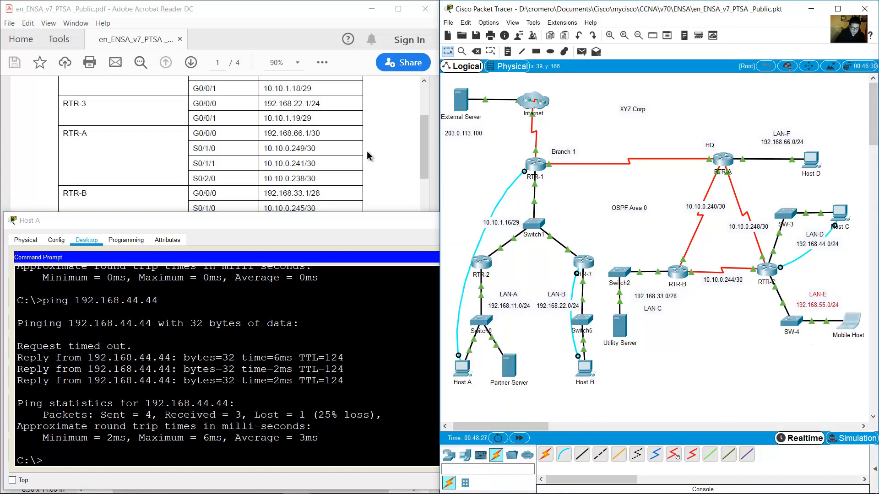
{"action": "left_click", "coordinate": [366, 150]}
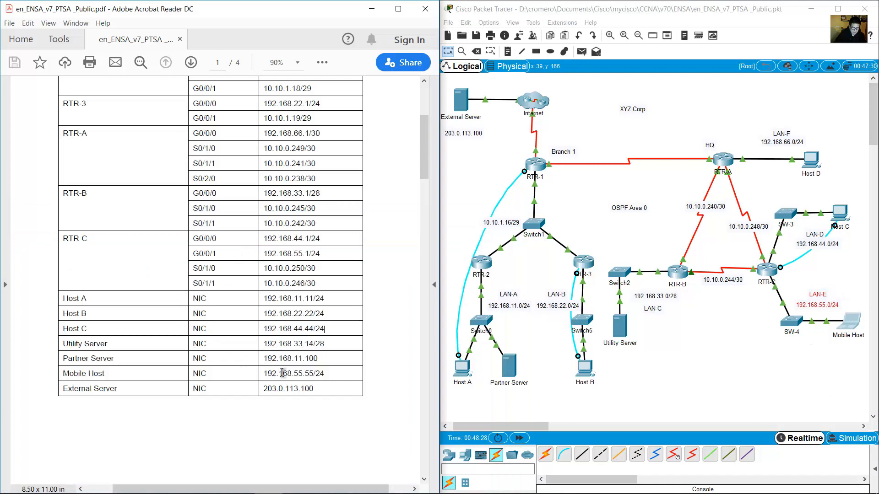
{"action": "left_click_drag", "start_coordinate": [283, 373], "coordinate": [331, 382]}
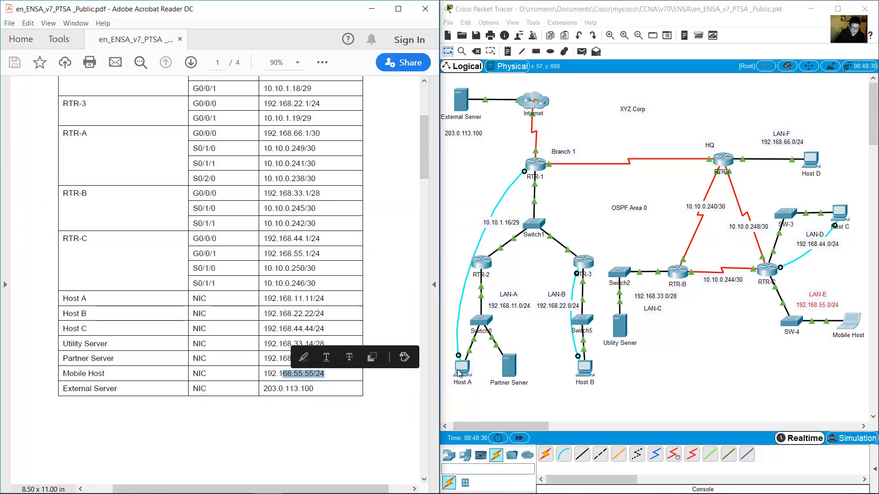
{"action": "key", "text": "alt+Tab"}
{"action": "key", "text": "Up"}
{"action": "key", "text": "BackSpace"}
{"action": "key", "text": "BackSpace"}
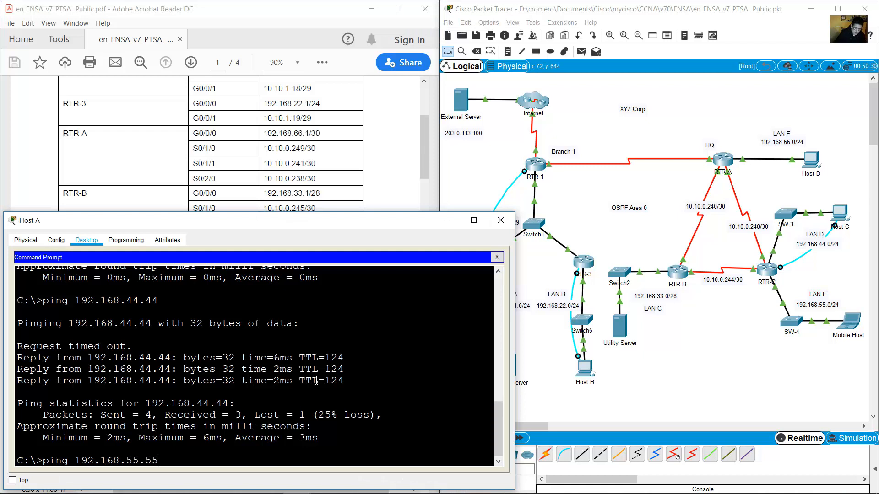
{"action": "type", "text": "55.55"}
{"action": "key", "text": "Return"}
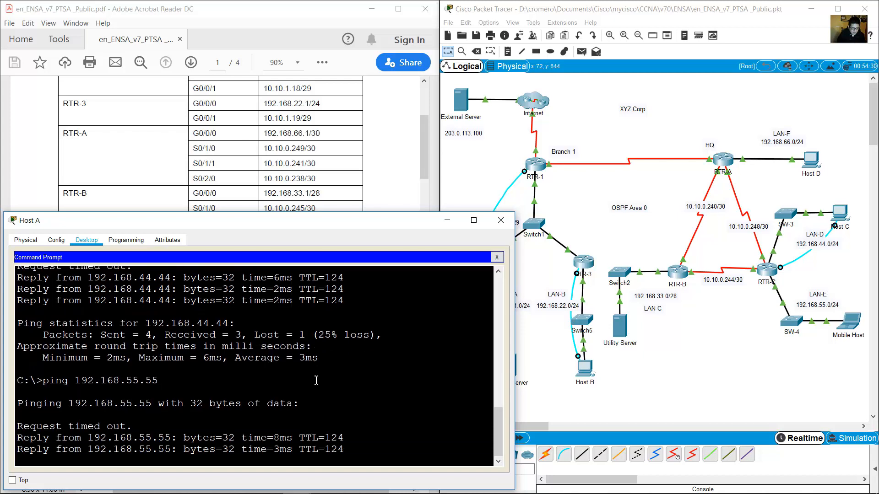
Look up the Utility Server address and ping 192.168.33.14 from Host A.
{"action": "left_click", "coordinate": [686, 328]}
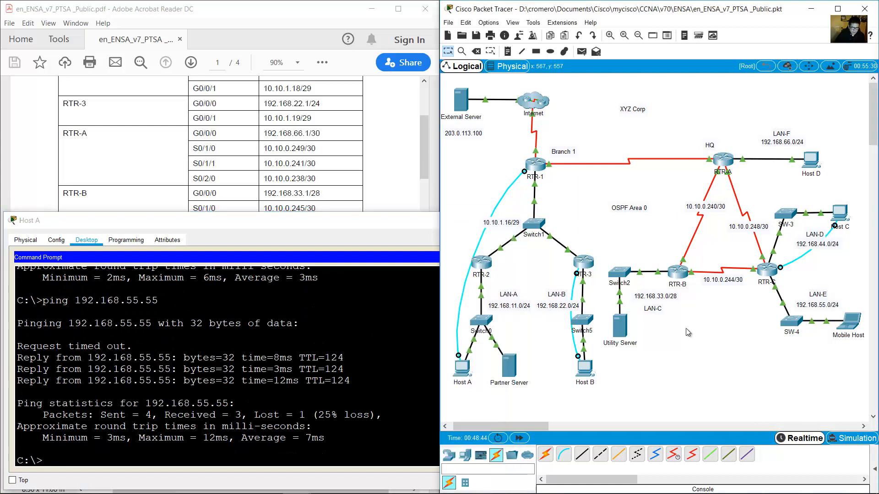
{"action": "left_click_drag", "start_coordinate": [684, 373], "coordinate": [625, 308]}
{"action": "left_click", "coordinate": [385, 167]}
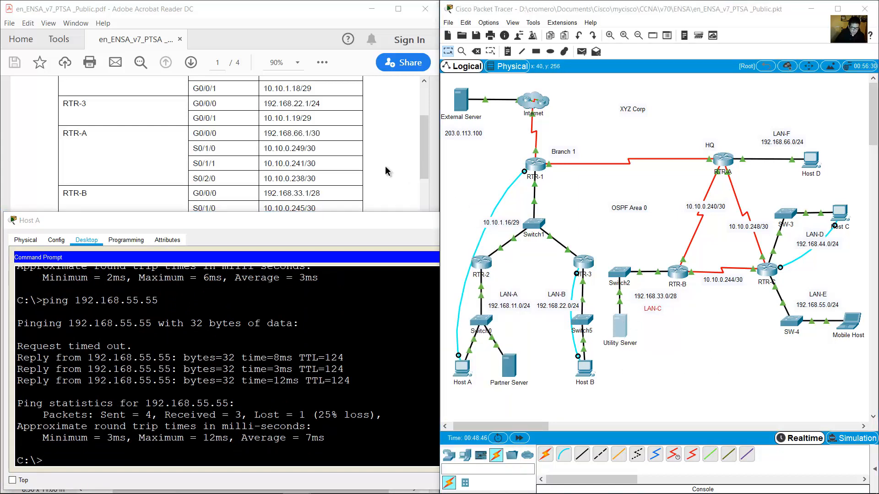
{"action": "left_click_drag", "start_coordinate": [73, 340], "coordinate": [326, 348]}
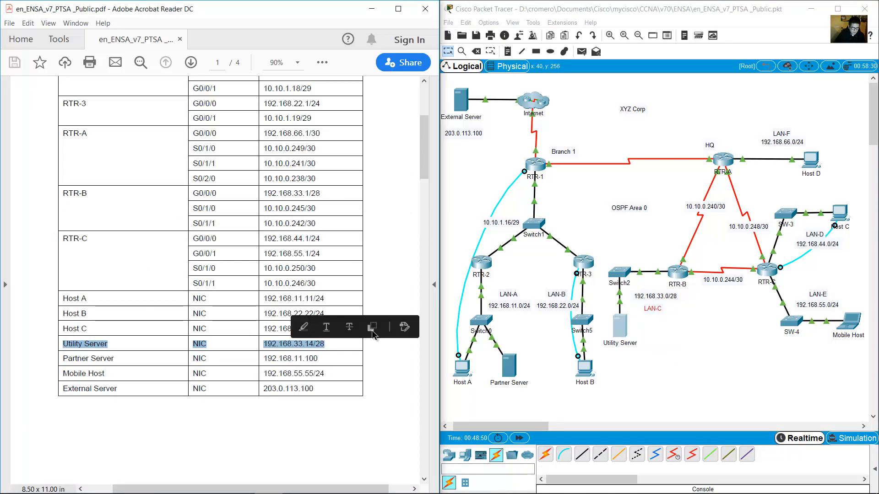
{"action": "left_click", "coordinate": [464, 367]}
{"action": "key", "text": "Up"}
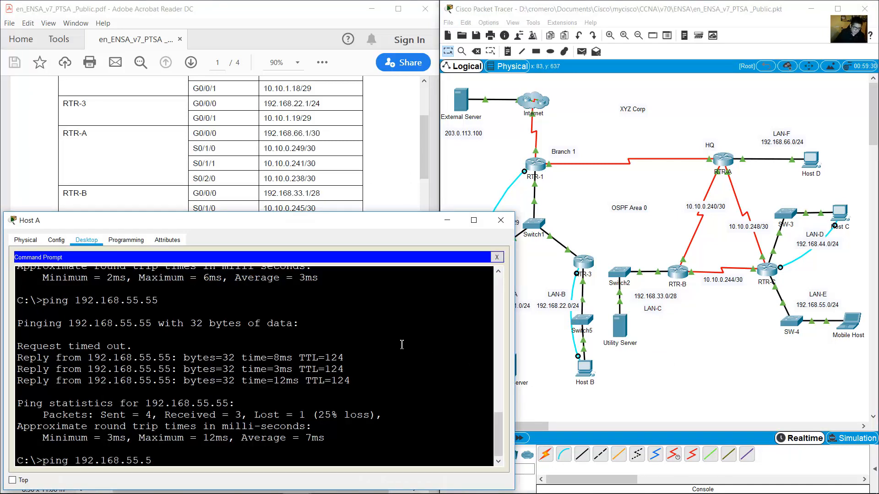
{"action": "key", "text": "BackSpace"}
{"action": "key", "text": "BackSpace"}
{"action": "key", "text": "BackSpace"}
{"action": "key", "text": "BackSpace"}
{"action": "type", "text": "33.14"}
{"action": "key", "text": "Return"}
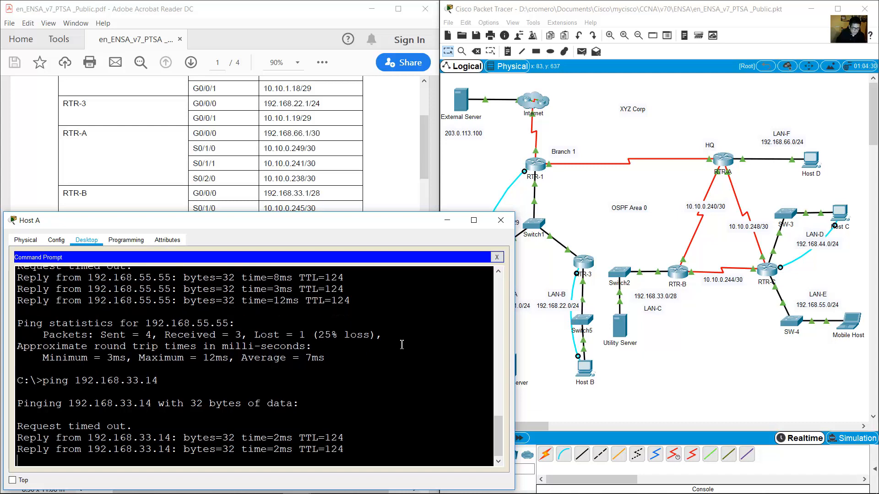
Ping the External Server at 203.0.113.100 from Host A, observe 100% loss, then minimize Host A.
{"action": "left_click", "coordinate": [484, 158]}
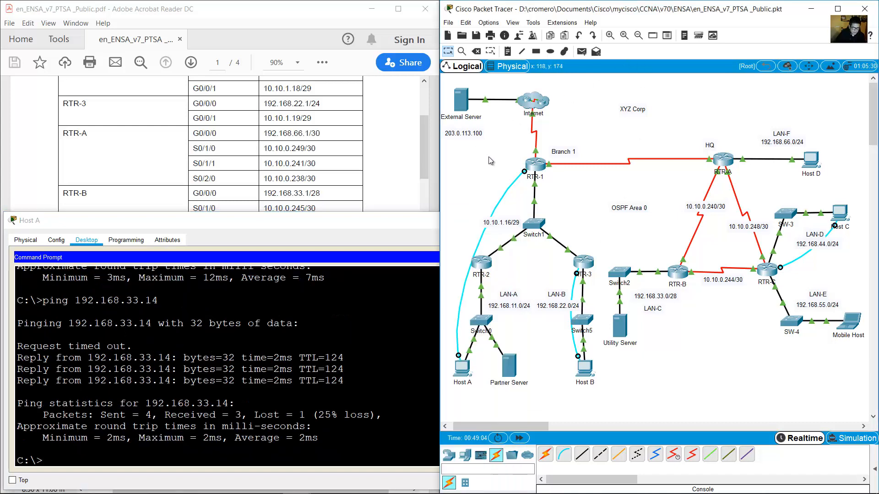
{"action": "left_click_drag", "start_coordinate": [451, 106], "coordinate": [444, 92]}
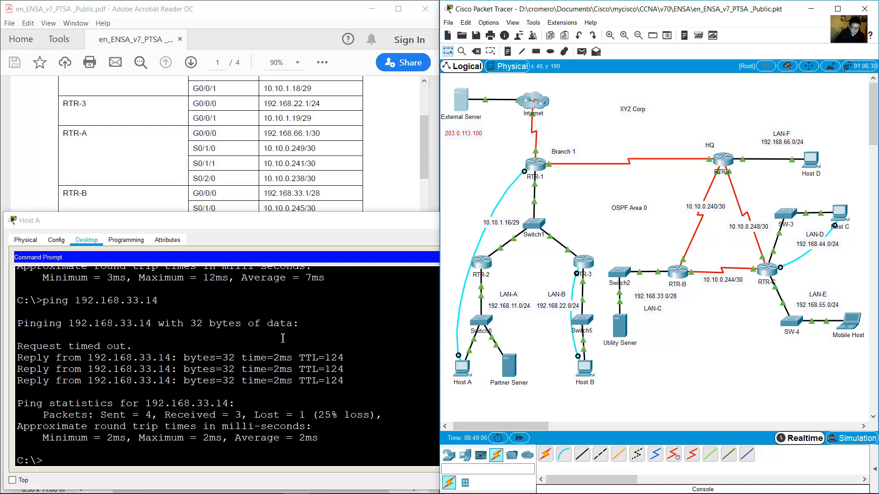
{"action": "left_click", "coordinate": [239, 406]}
{"action": "left_click_drag", "start_coordinate": [469, 167], "coordinate": [442, 97]}
{"action": "left_click", "coordinate": [300, 369]}
{"action": "type", "text": "p"}
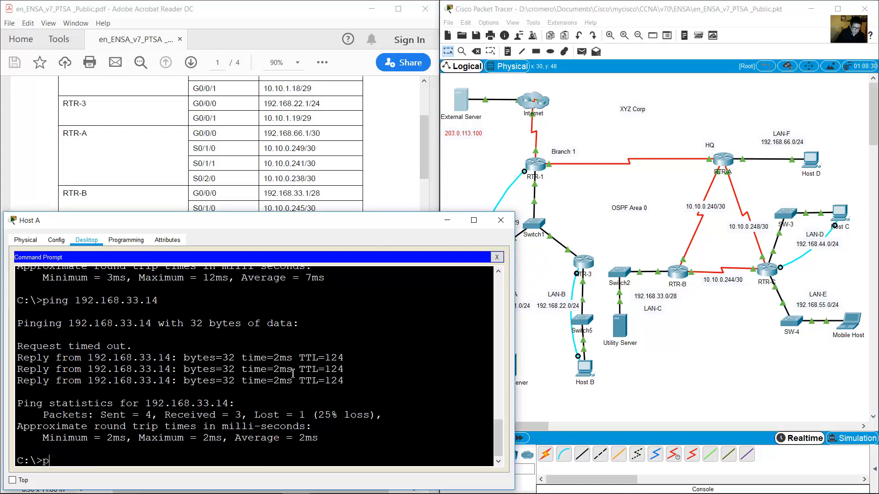
{"action": "type", "text": "ing 203.0.113.100"}
{"action": "key", "text": "Return"}
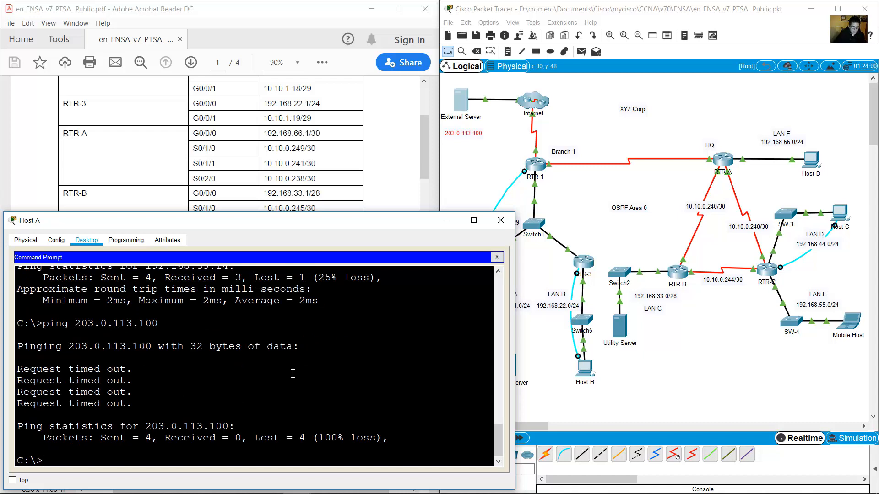
{"action": "left_click", "coordinate": [442, 227]}
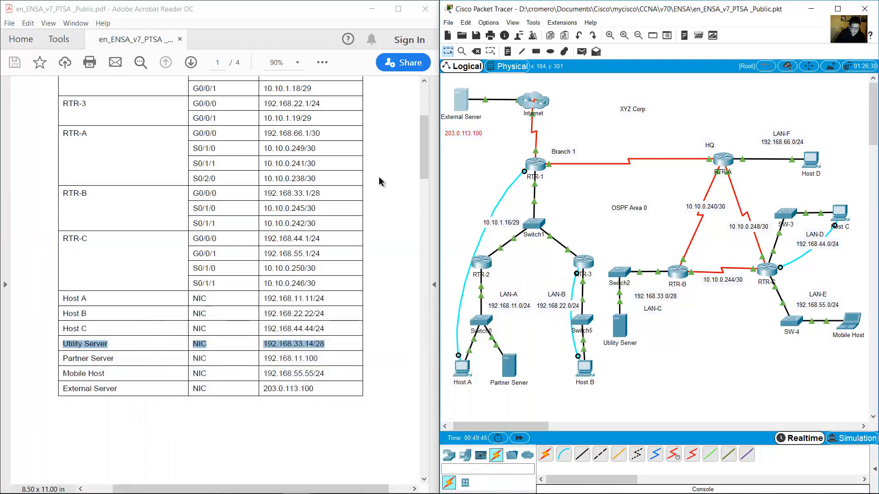
Scroll the assessment PDF to page 3's Part 2: Configure NAT and mark the static/dynamic NAT line.
{"action": "left_click_drag", "start_coordinate": [426, 147], "coordinate": [394, 418]}
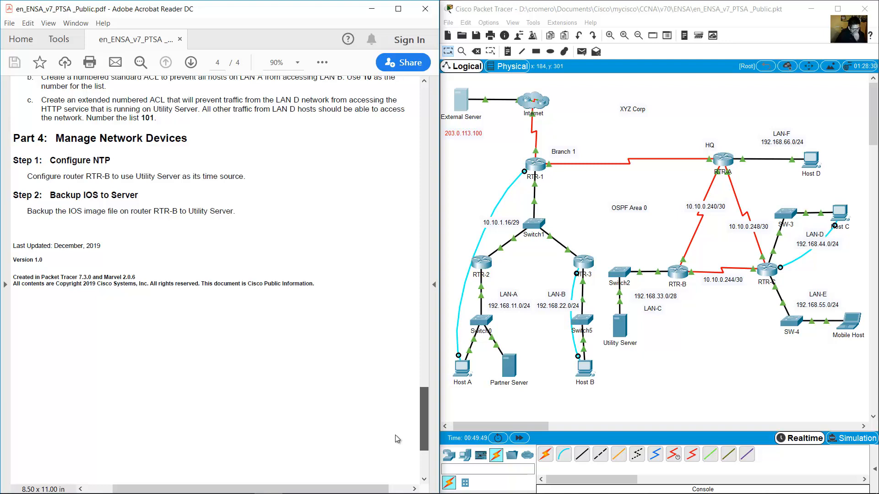
{"action": "scroll", "coordinate": [393, 412], "scroll_direction": "up", "scroll_amount": 5}
{"action": "scroll", "coordinate": [391, 384], "scroll_direction": "up", "scroll_amount": 9}
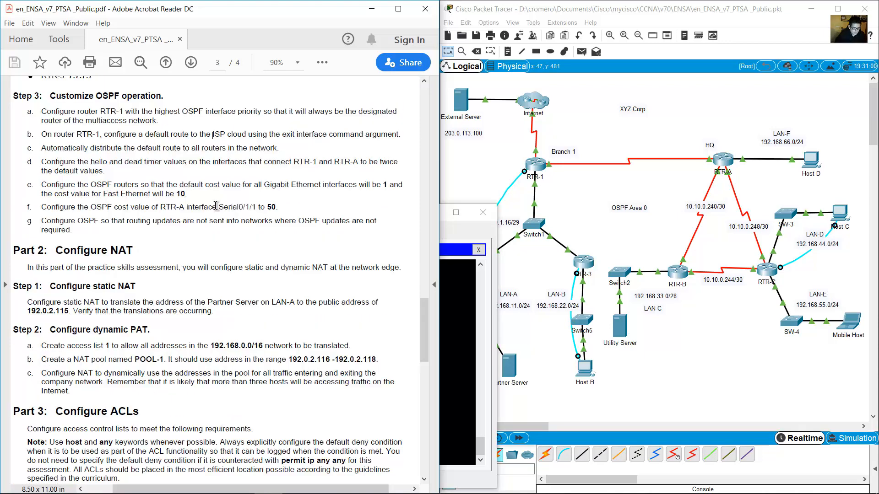
{"action": "scroll", "coordinate": [216, 206], "scroll_direction": "down", "scroll_amount": 4}
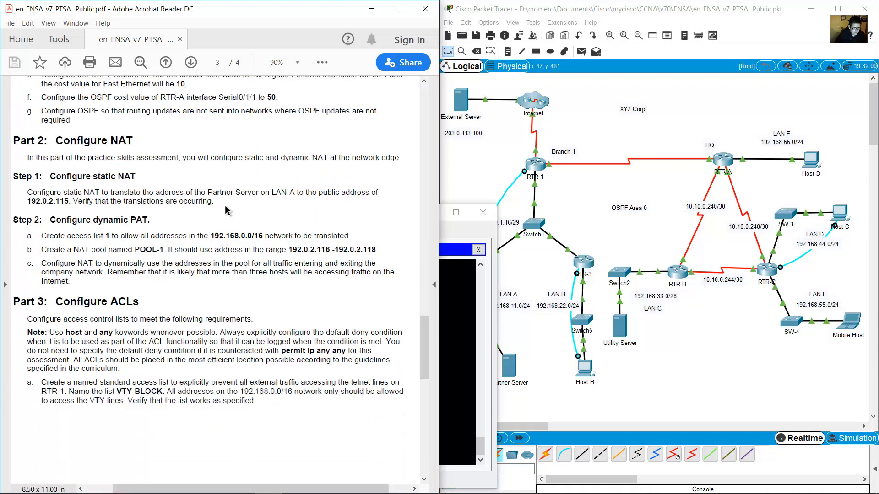
{"action": "scroll", "coordinate": [188, 174], "scroll_direction": "up", "scroll_amount": 1}
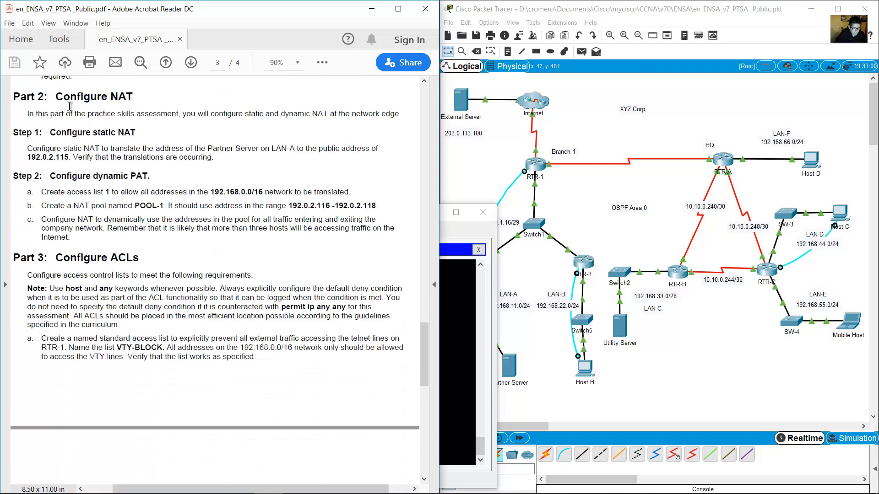
{"action": "left_click_drag", "start_coordinate": [55, 97], "coordinate": [147, 94]}
{"action": "left_click", "coordinate": [106, 136]}
{"action": "left_click_drag", "start_coordinate": [183, 114], "coordinate": [402, 114]}
Locate RTR-1, Branch 1, the External Server and Internet cloud at the network edge in the diagram.
{"action": "left_click", "coordinate": [516, 129]}
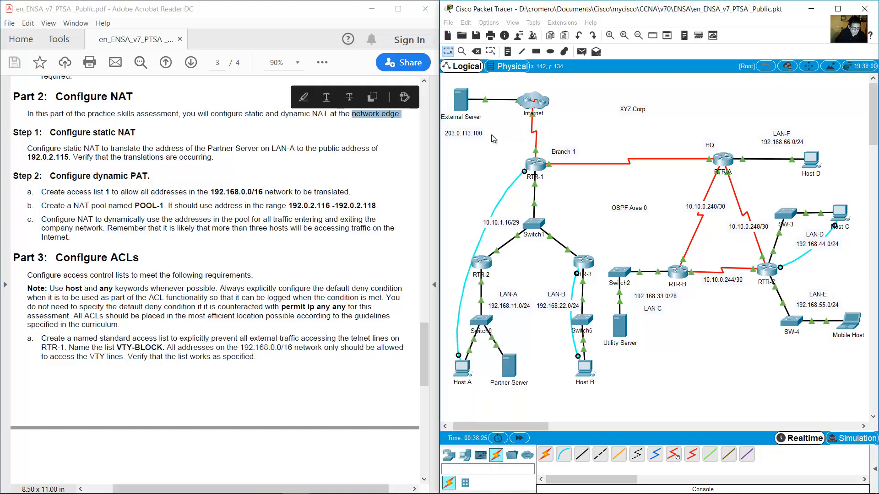
{"action": "left_click_drag", "start_coordinate": [503, 130], "coordinate": [607, 177]}
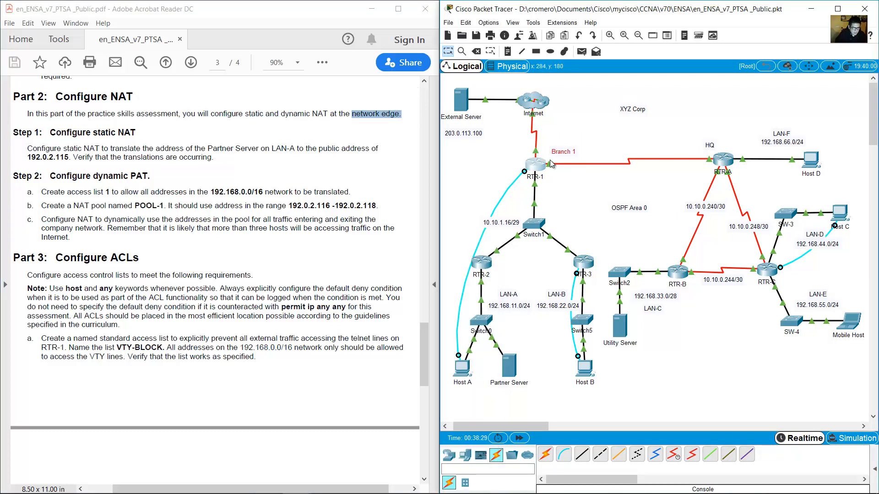
{"action": "left_click_drag", "start_coordinate": [596, 128], "coordinate": [505, 94]}
{"action": "left_click_drag", "start_coordinate": [586, 122], "coordinate": [504, 182]}
{"action": "mouse_move", "coordinate": [539, 170]}
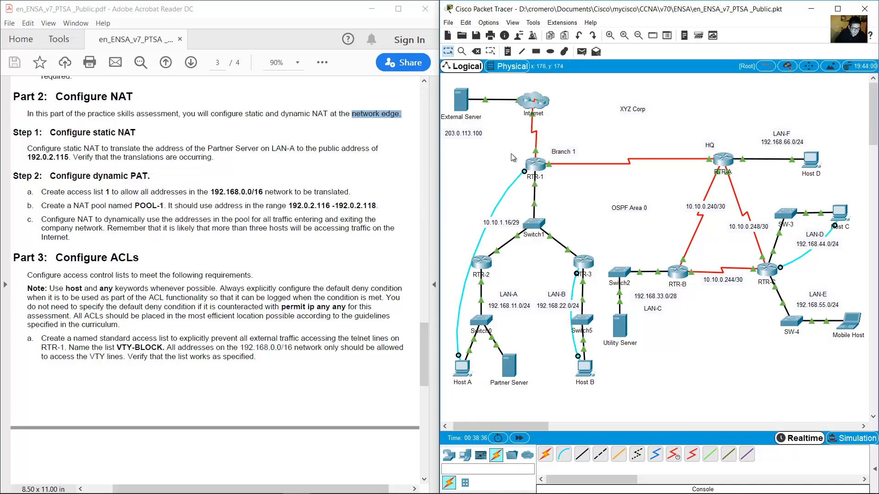
{"action": "left_click_drag", "start_coordinate": [502, 149], "coordinate": [579, 186]}
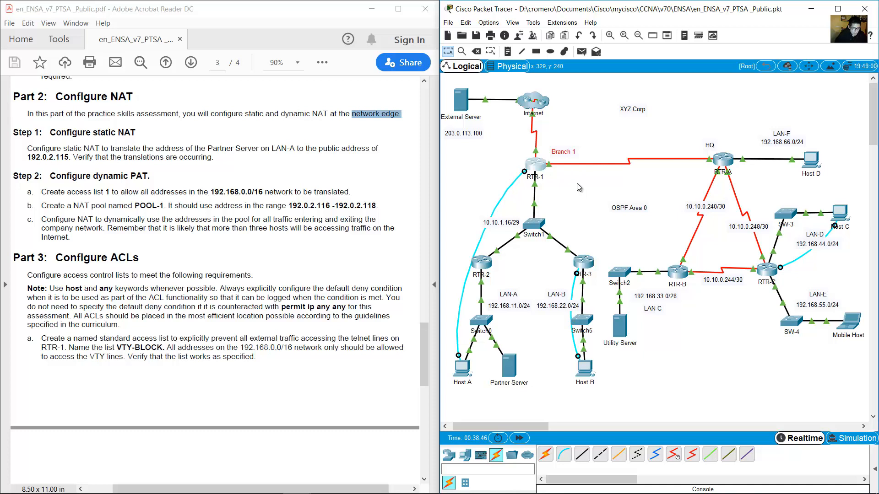
{"action": "left_click_drag", "start_coordinate": [496, 146], "coordinate": [573, 185]}
{"action": "mouse_move", "coordinate": [535, 173]}
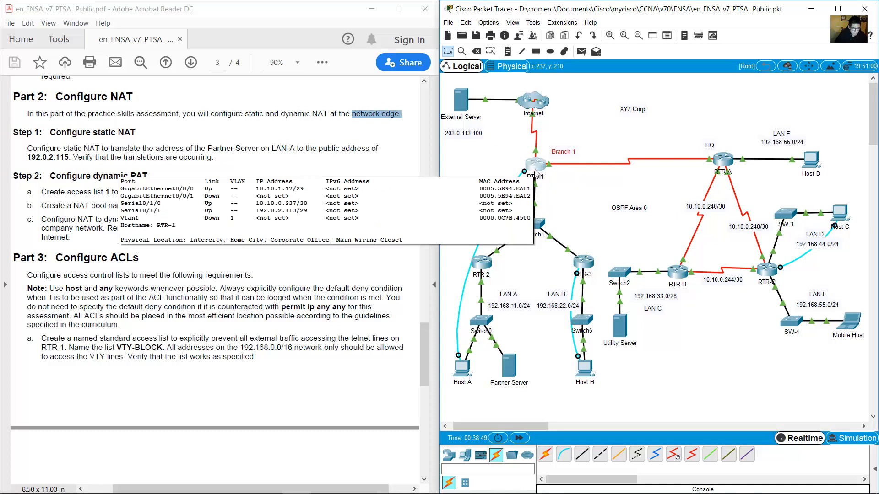
Select the static NAT instruction and locate LAN-A, Switch0 and the Partner Server in the diagram.
{"action": "left_click_drag", "start_coordinate": [27, 148], "coordinate": [304, 150]}
{"action": "left_click_drag", "start_coordinate": [533, 407], "coordinate": [488, 281]}
{"action": "left_click", "coordinate": [527, 344]}
{"action": "left_click_drag", "start_coordinate": [531, 405], "coordinate": [485, 289]}
{"action": "left_click", "coordinate": [525, 343]}
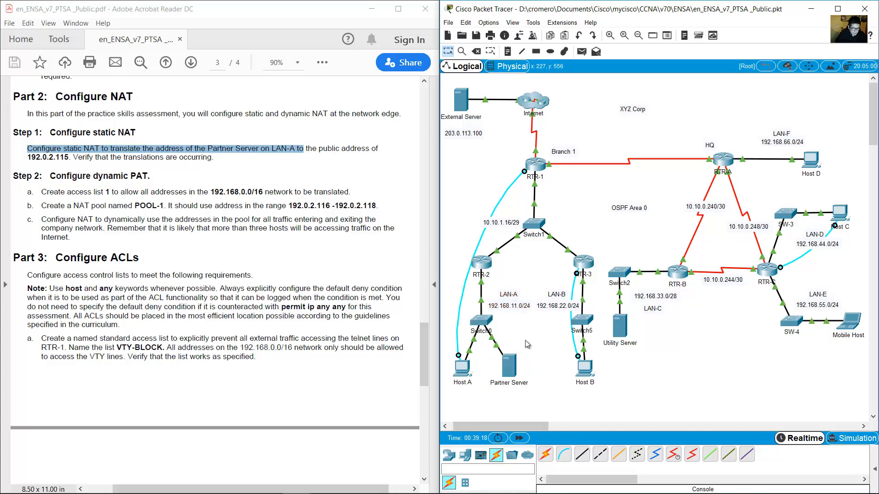
{"action": "left_click_drag", "start_coordinate": [530, 328], "coordinate": [492, 401]}
{"action": "left_click", "coordinate": [518, 279]}
{"action": "left_click_drag", "start_coordinate": [520, 269], "coordinate": [502, 303]}
{"action": "left_click_drag", "start_coordinate": [533, 271], "coordinate": [484, 384]}
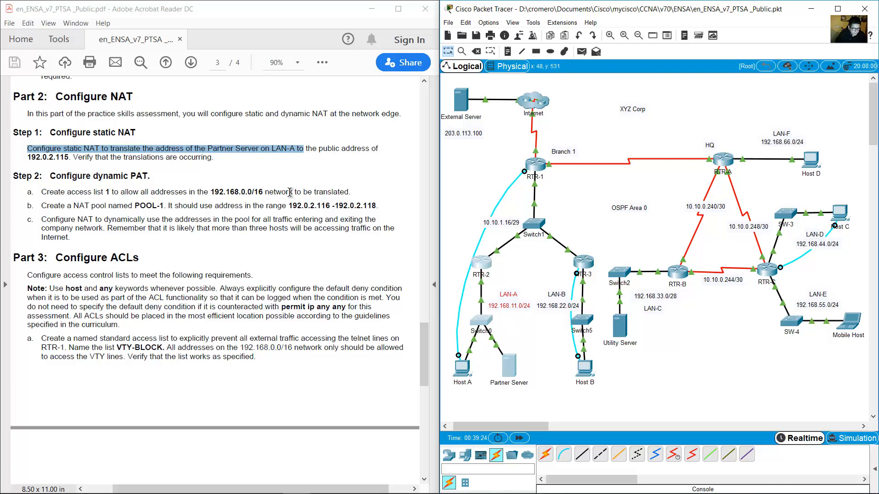
Reread the Step 1 static NAT instructions in the PDF.
{"action": "left_click", "coordinate": [282, 192]}
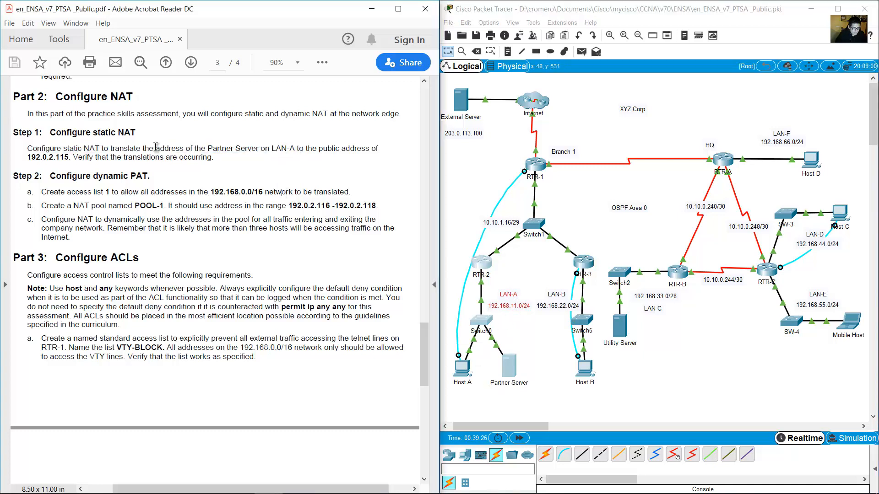
{"action": "left_click_drag", "start_coordinate": [28, 149], "coordinate": [214, 159]}
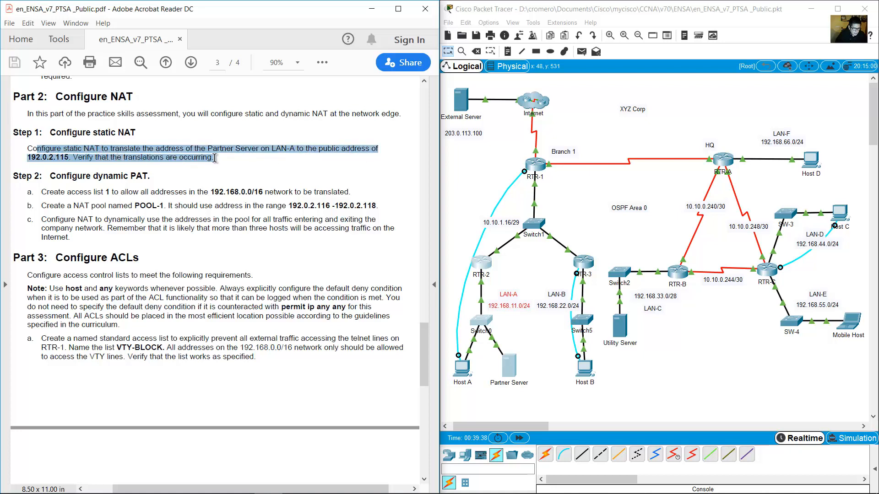
{"action": "left_click", "coordinate": [261, 166]}
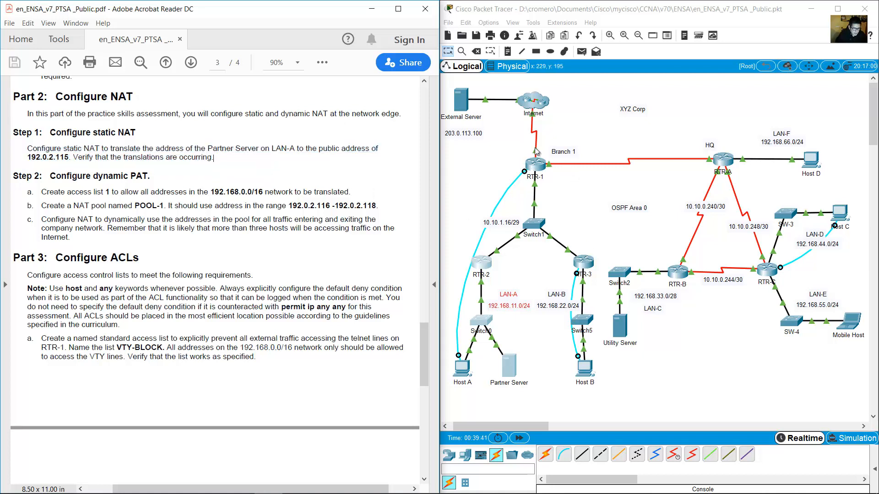
{"action": "left_click", "coordinate": [512, 148]}
Start 'ip nat inside source static' on RTR-1 and look up the Partner Server's address.
{"action": "left_click", "coordinate": [462, 368]}
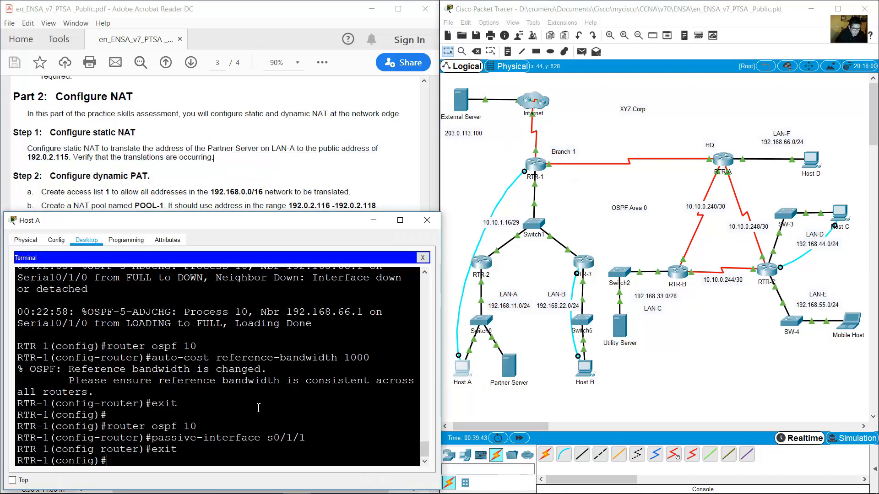
{"action": "key", "text": "Return"}
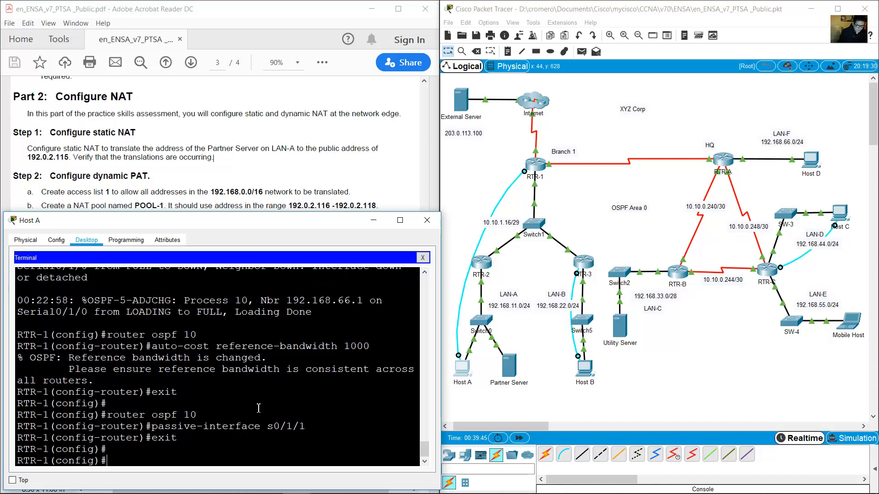
{"action": "type", "text": "ip nat inside"}
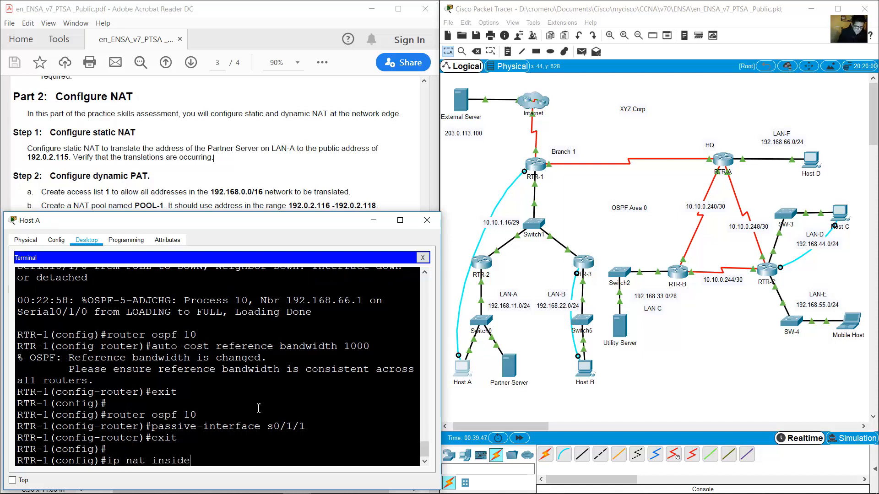
{"action": "type", "text": " source static"}
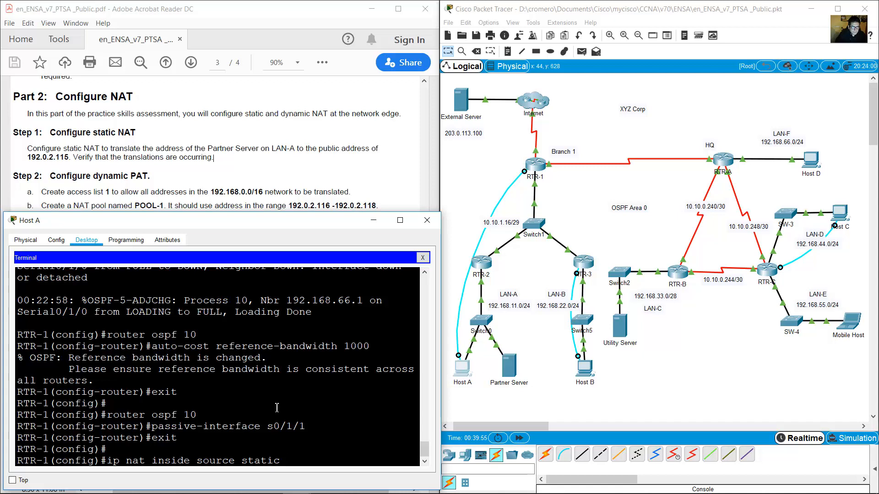
{"action": "left_click", "coordinate": [518, 388]}
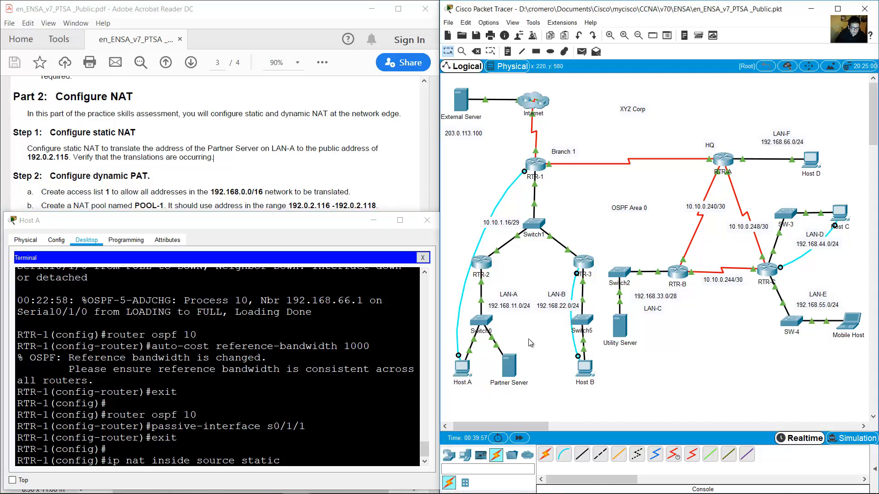
{"action": "left_click_drag", "start_coordinate": [534, 334], "coordinate": [498, 392]}
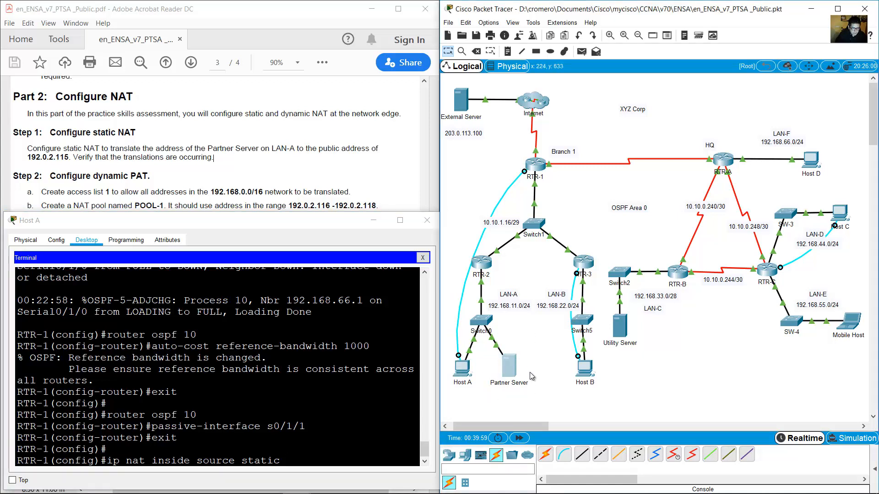
{"action": "left_click", "coordinate": [328, 115]}
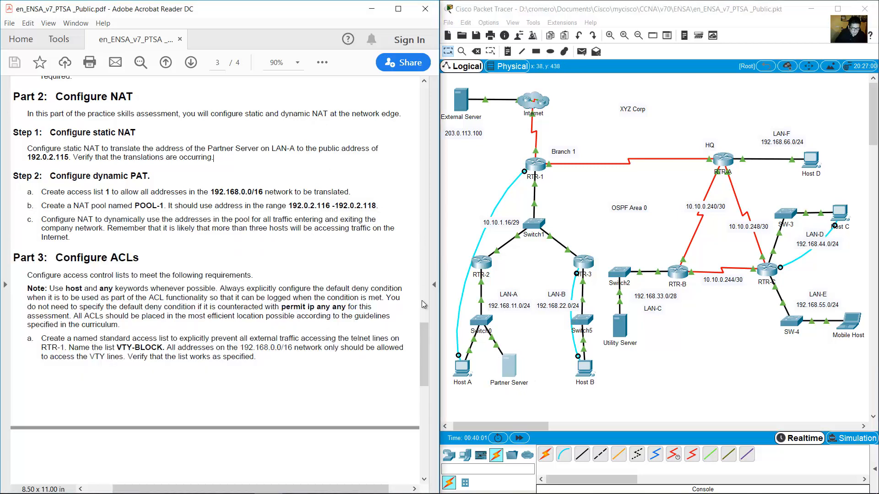
{"action": "left_click_drag", "start_coordinate": [421, 346], "coordinate": [423, 161]}
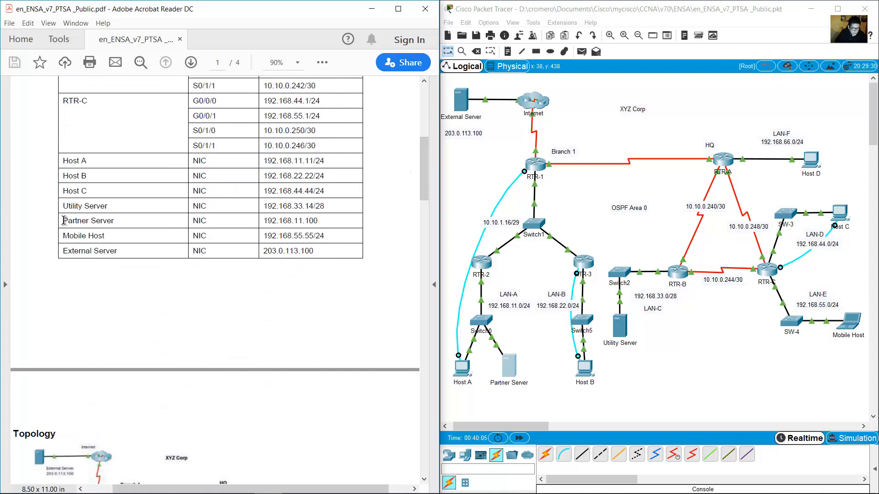
{"action": "left_click_drag", "start_coordinate": [62, 221], "coordinate": [315, 223]}
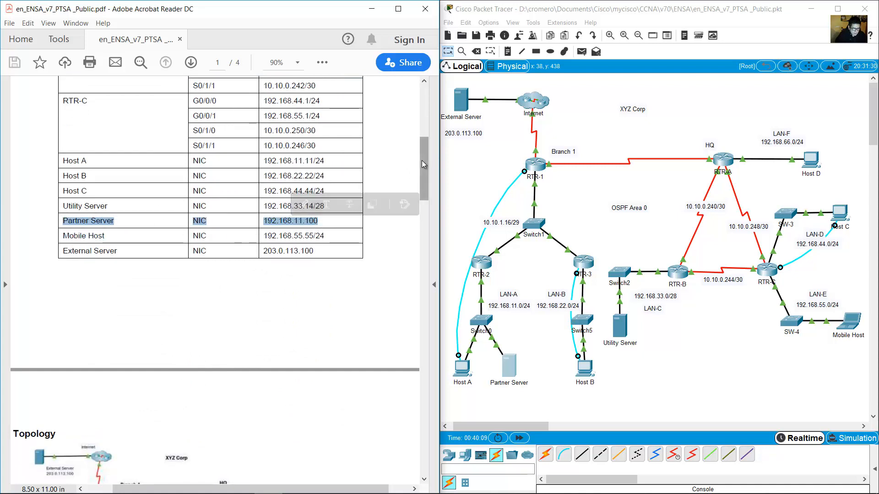
Complete and submit the static NAT mapping of 192.168.11.100 to public address 192.0.2.115.
{"action": "left_click", "coordinate": [461, 381]}
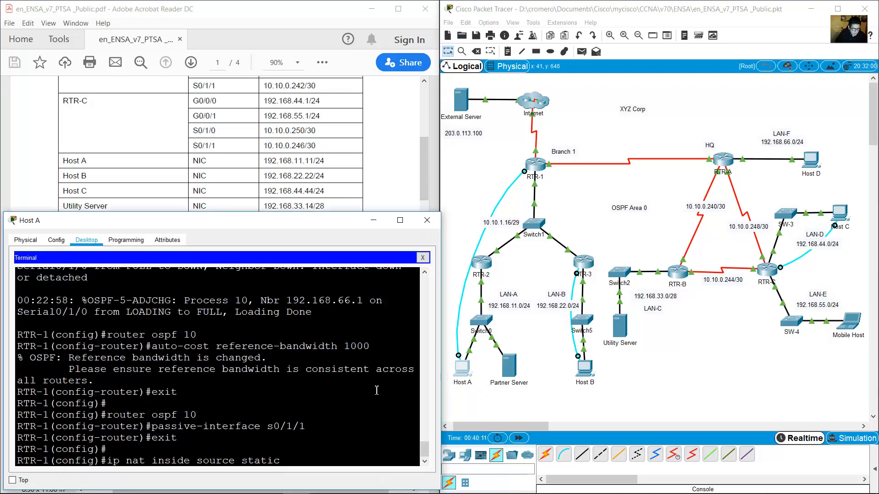
{"action": "type", "text": "192.168.11.100"}
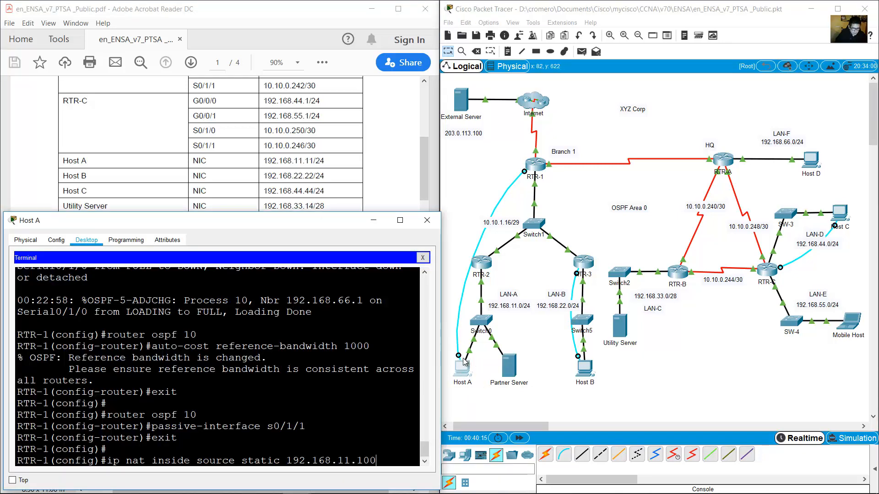
{"action": "left_click_drag", "start_coordinate": [440, 361], "coordinate": [515, 362]}
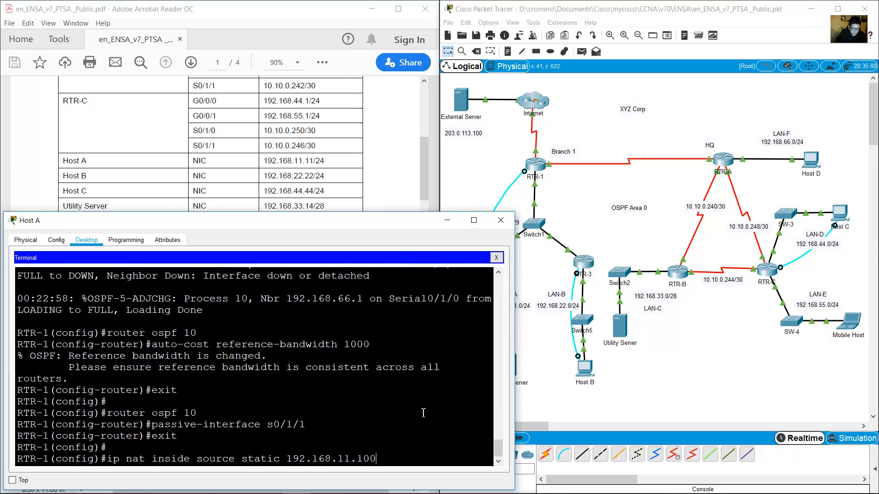
{"action": "left_click", "coordinate": [422, 157]}
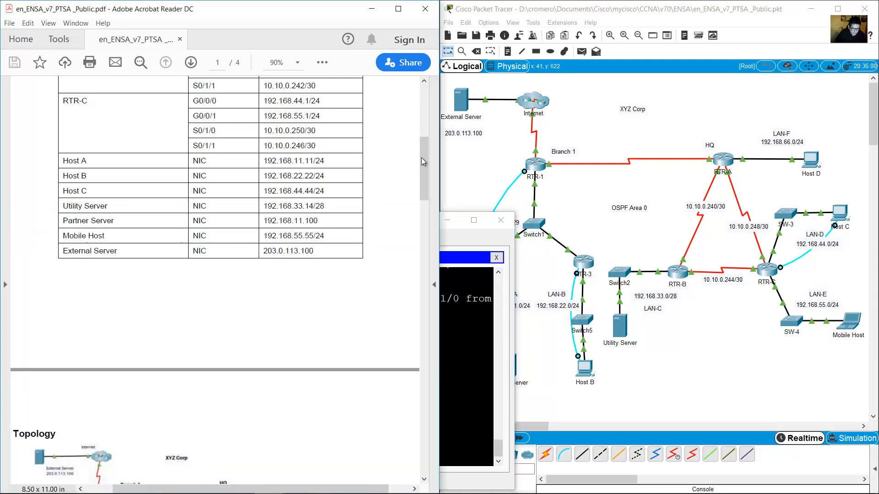
{"action": "left_click_drag", "start_coordinate": [422, 158], "coordinate": [449, 339]}
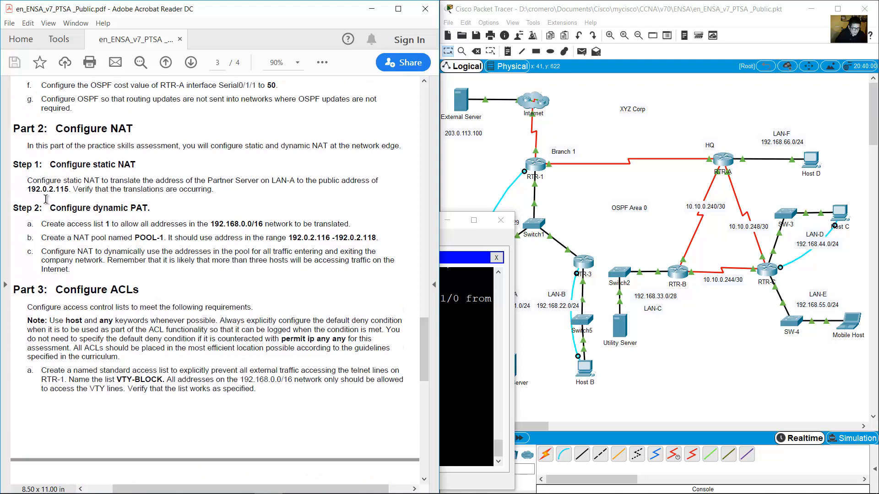
{"action": "left_click_drag", "start_coordinate": [321, 182], "coordinate": [74, 194]}
{"action": "left_click", "coordinate": [479, 373]}
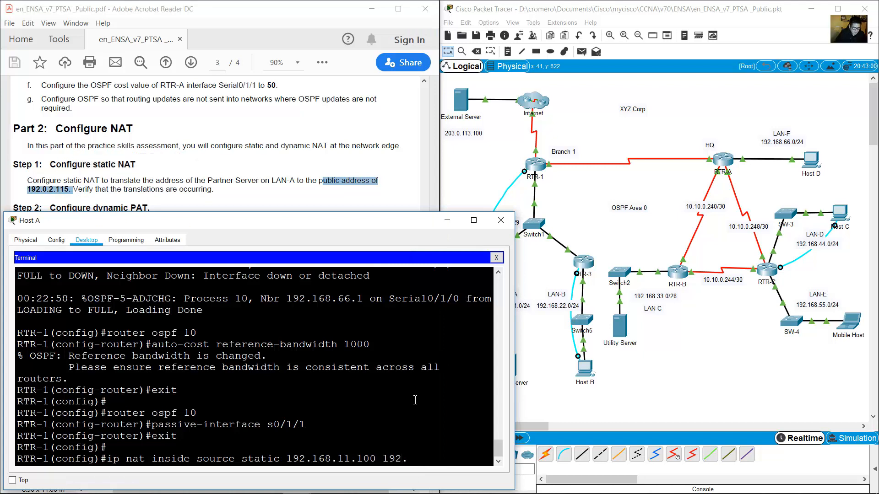
{"action": "type", "text": "5"}
{"action": "left_click_drag", "start_coordinate": [287, 458], "coordinate": [455, 458]}
{"action": "left_click", "coordinate": [458, 457]}
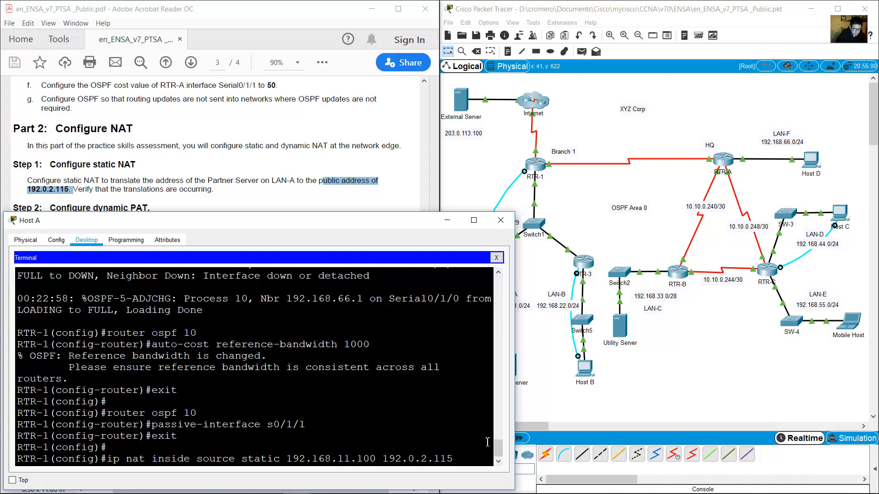
{"action": "key", "text": "Return"}
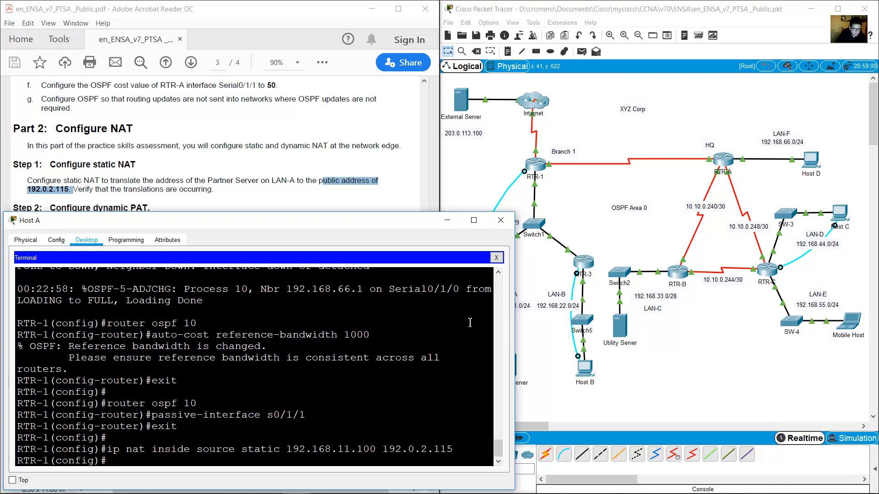
{"action": "left_click", "coordinate": [548, 171]}
Make RTR-1's s0/1/1 the NAT outside interface with 'ip nat outside'.
{"action": "mouse_move", "coordinate": [537, 156]}
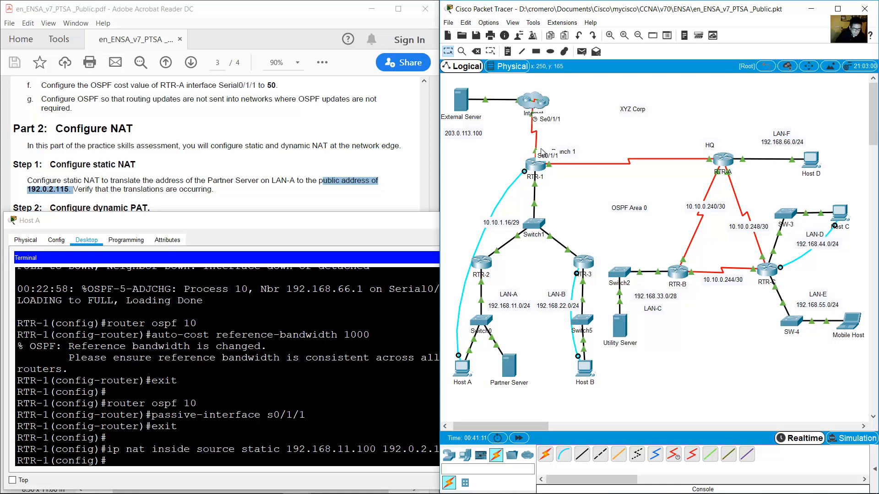
{"action": "mouse_move", "coordinate": [540, 187]}
{"action": "left_click", "coordinate": [248, 429]}
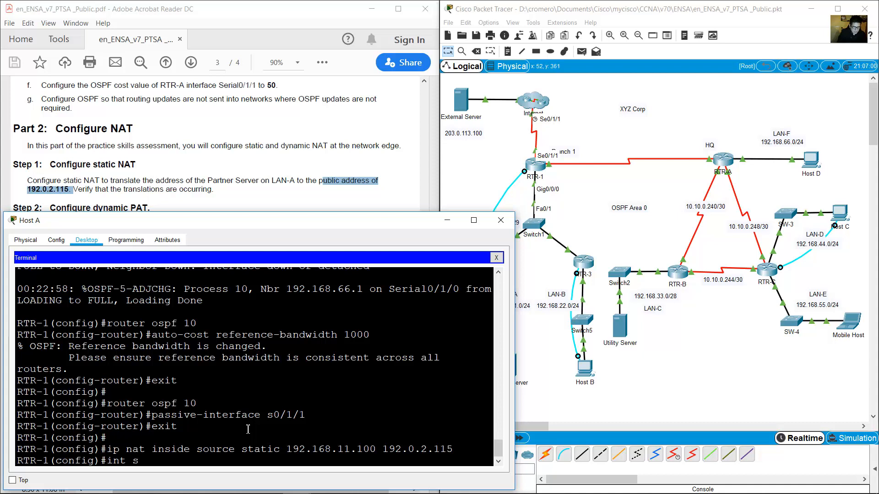
{"action": "type", "text": "/1/1"}
{"action": "left_click", "coordinate": [503, 135]}
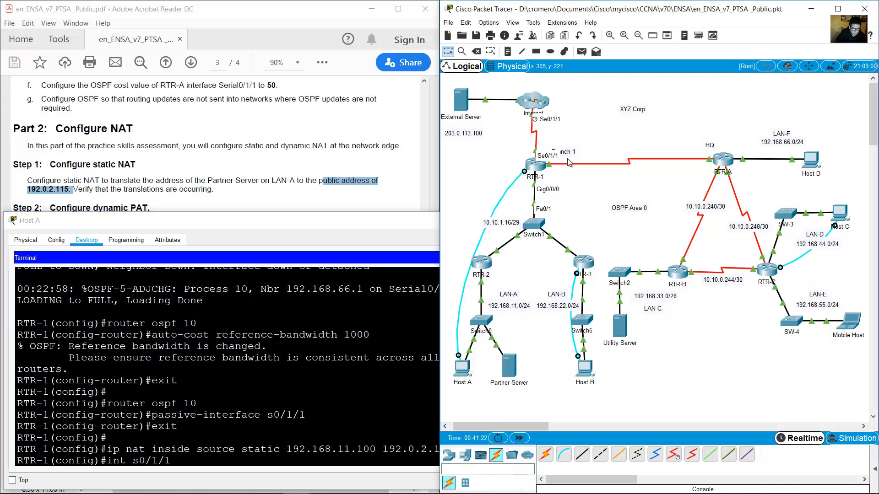
{"action": "left_click", "coordinate": [265, 400]}
{"action": "type", "text": "1"}
{"action": "key", "text": "Return"}
{"action": "type", "text": "ip nat"}
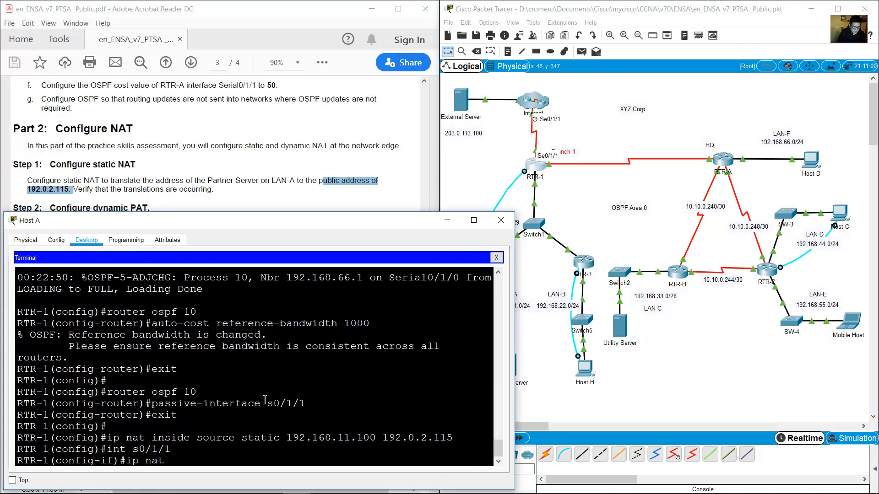
{"action": "type", "text": " outside"}
{"action": "key", "text": "Return"}
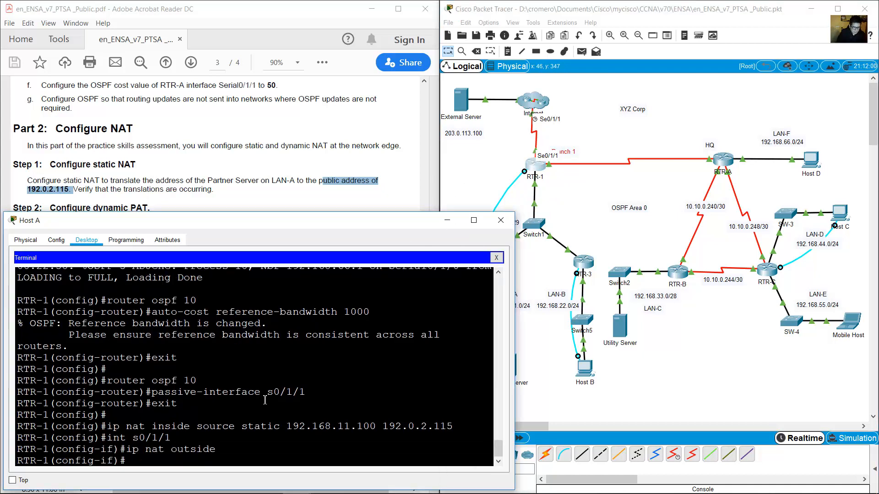
Make g0/0/0 the NAT inside interface with 'ip nat inside' and review the commands.
{"action": "type", "text": "int g0/0/0"}
{"action": "key", "text": "Return"}
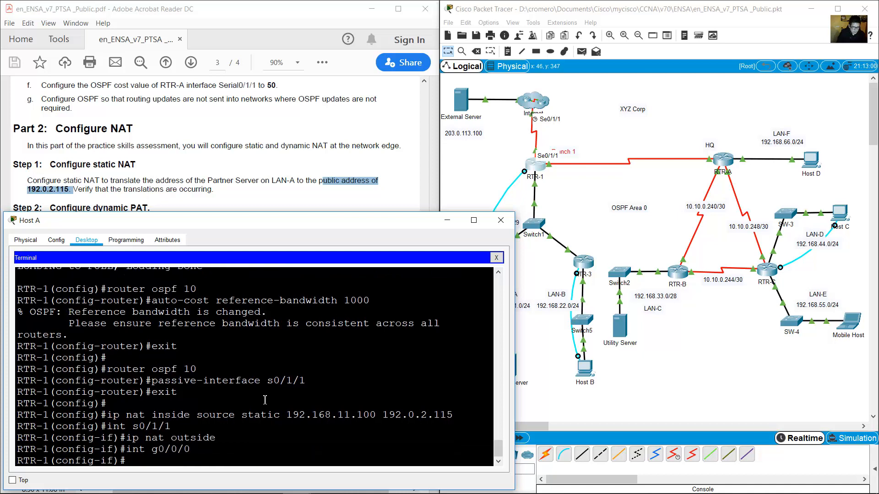
{"action": "type", "text": "ip nat outside"}
{"action": "key", "text": "Left"}
{"action": "key", "text": "Left"}
{"action": "key", "text": "Left"}
{"action": "key", "text": "Left"}
{"action": "key", "text": "BackSpace"}
{"action": "key", "text": "BackSpace"}
{"action": "key", "text": "BackSpace"}
{"action": "type", "text": "in"}
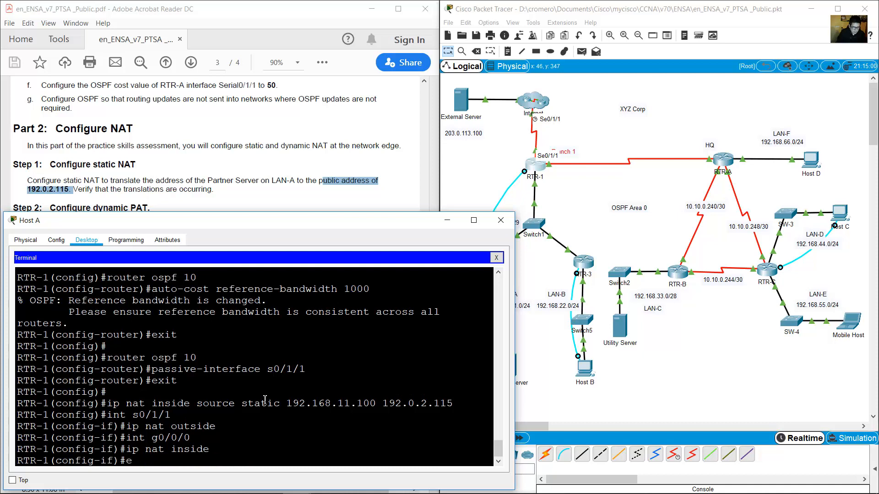
{"action": "key", "text": "Return"}
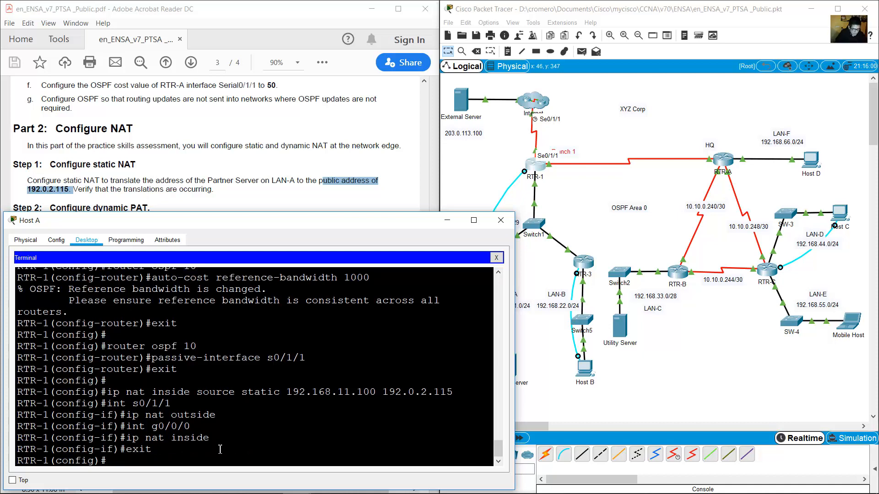
{"action": "left_click_drag", "start_coordinate": [153, 451], "coordinate": [44, 402]}
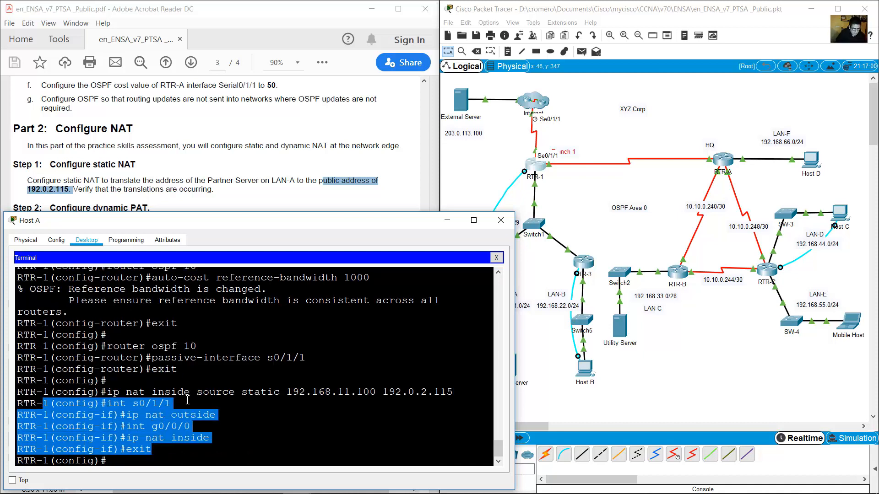
Open the External Server's Command Prompt, marking the verify-translations instruction in the PDF.
{"action": "left_click", "coordinate": [215, 400]}
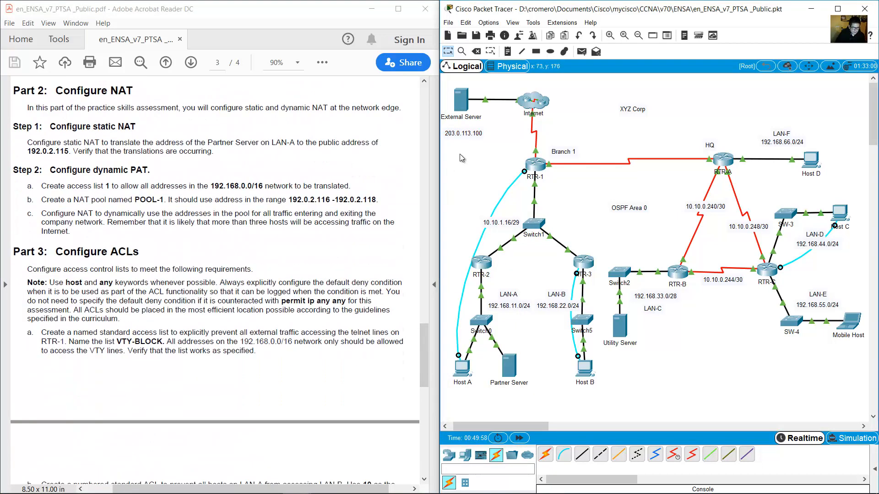
{"action": "left_click", "coordinate": [462, 101]}
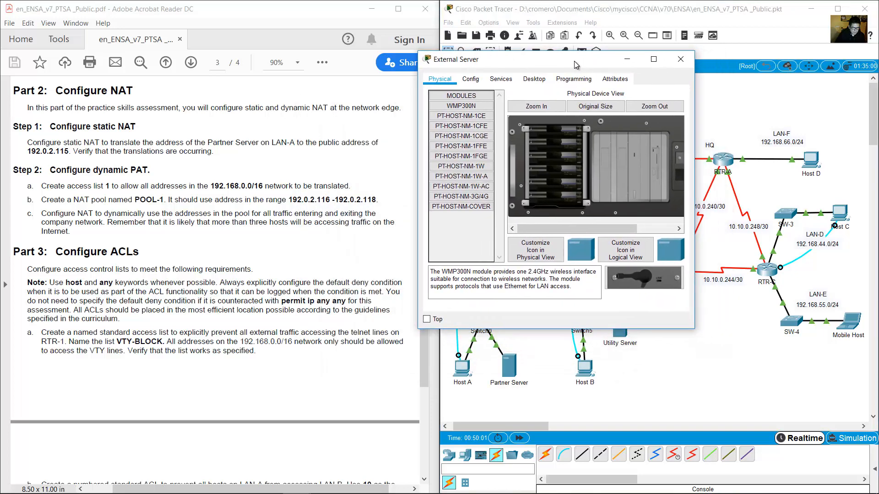
{"action": "left_click", "coordinate": [172, 222]}
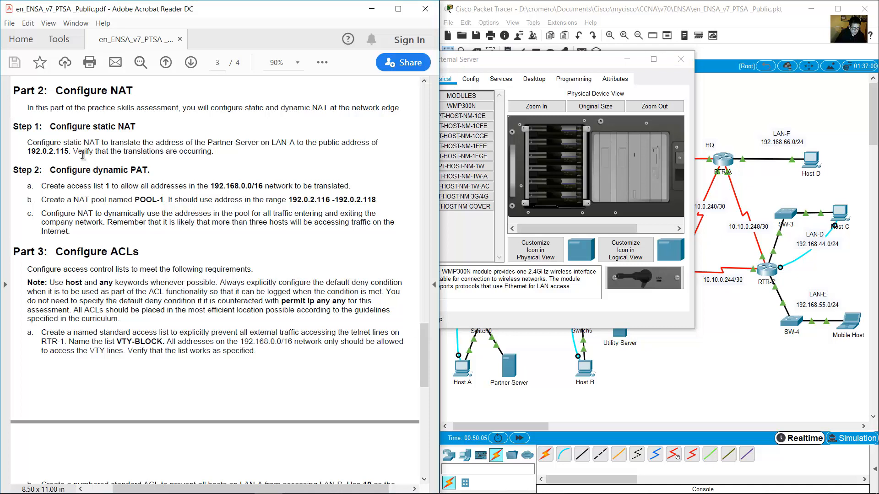
{"action": "left_click_drag", "start_coordinate": [83, 154], "coordinate": [214, 154]}
{"action": "left_click", "coordinate": [513, 59]}
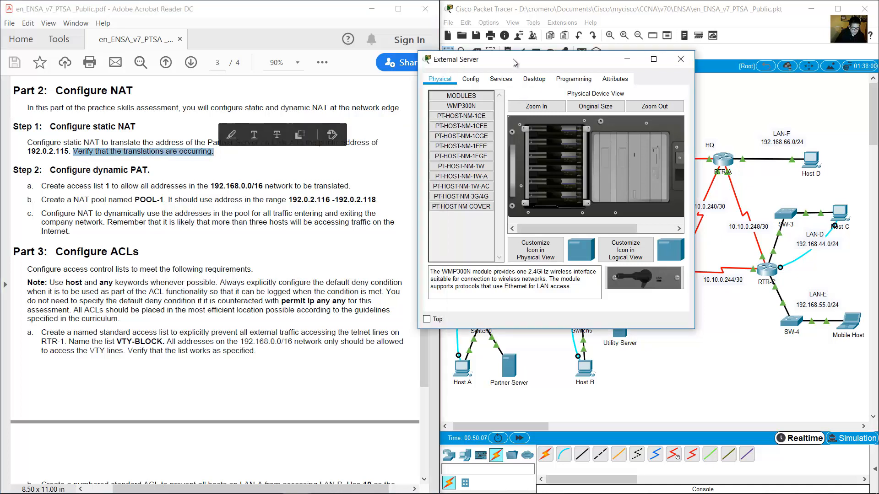
{"action": "left_click", "coordinate": [533, 80]}
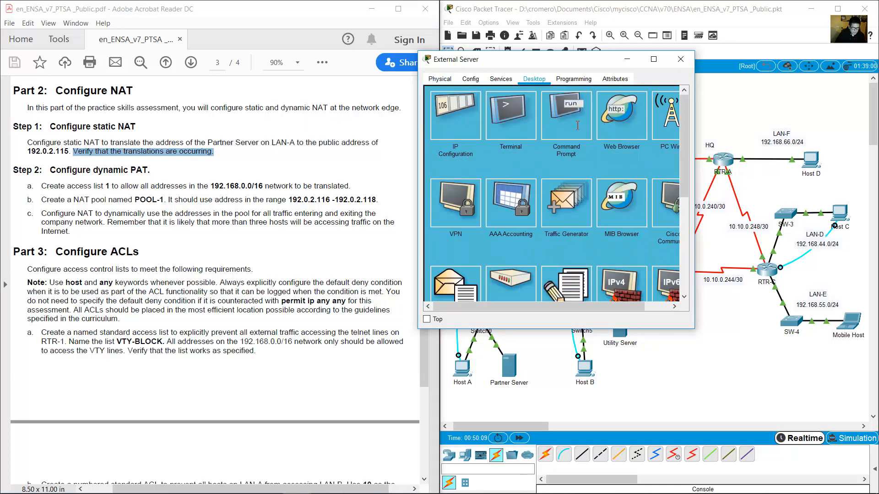
{"action": "left_click", "coordinate": [579, 130]}
{"action": "left_click_drag", "start_coordinate": [584, 65], "coordinate": [595, 82]}
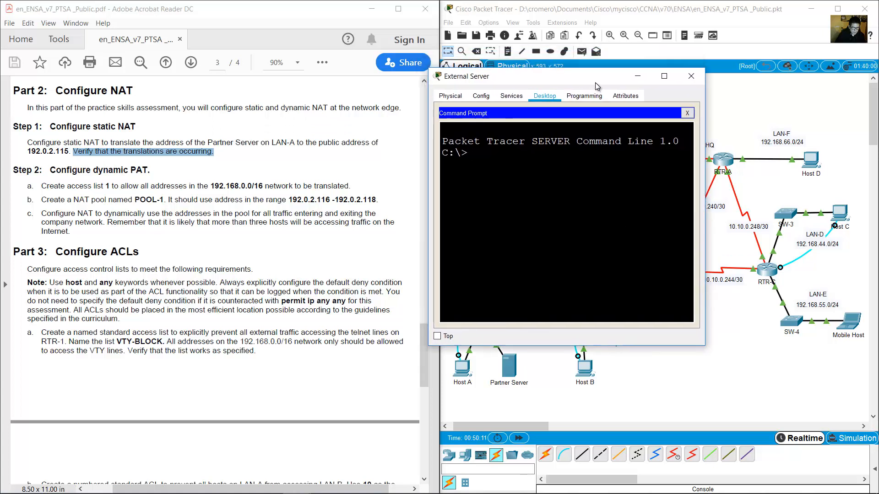
Ping the public address 192.0.2.115 from the External Server.
{"action": "left_click", "coordinate": [156, 151]}
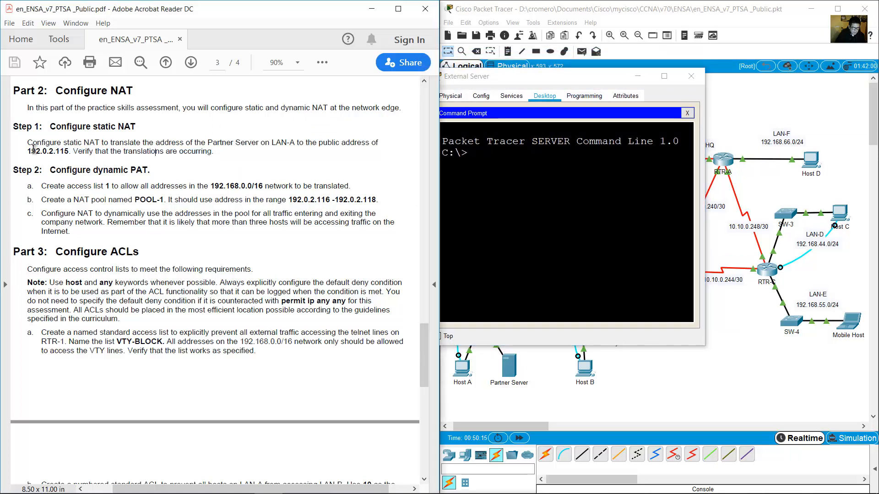
{"action": "left_click_drag", "start_coordinate": [31, 152], "coordinate": [73, 154]}
{"action": "left_click", "coordinate": [580, 185]}
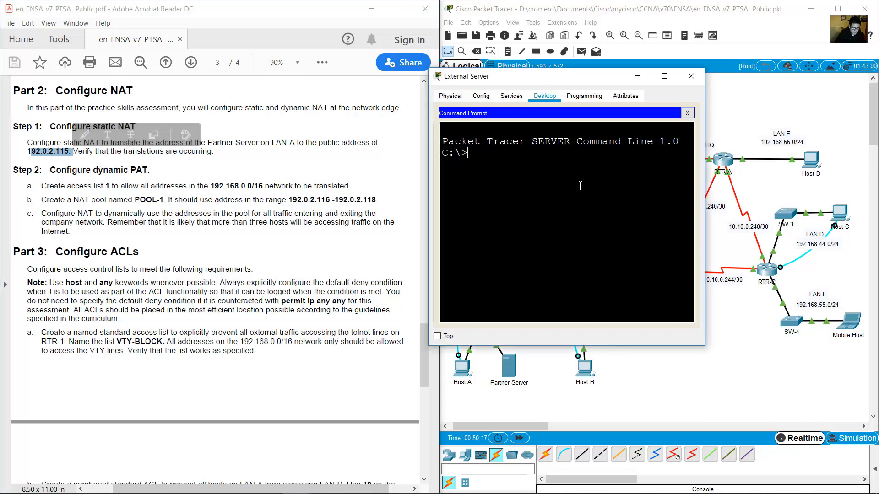
{"action": "type", "text": "ping 192."}
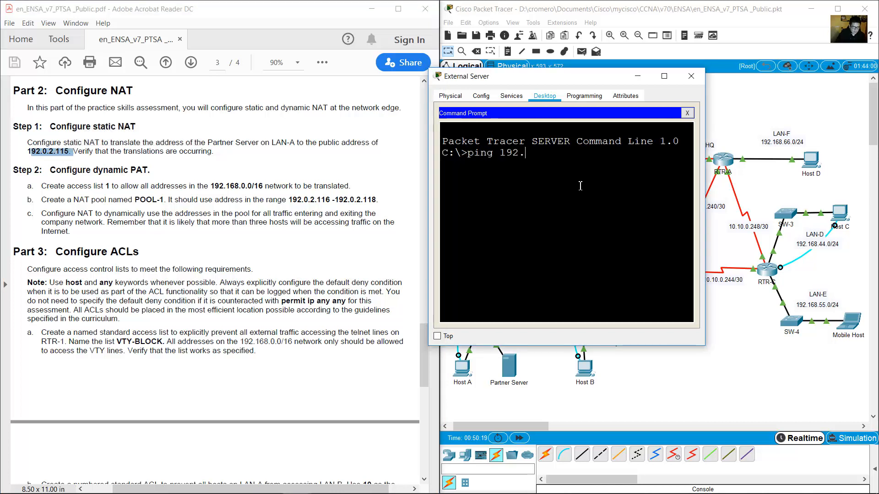
{"action": "type", "text": "0.2.115"}
{"action": "key", "text": "Return"}
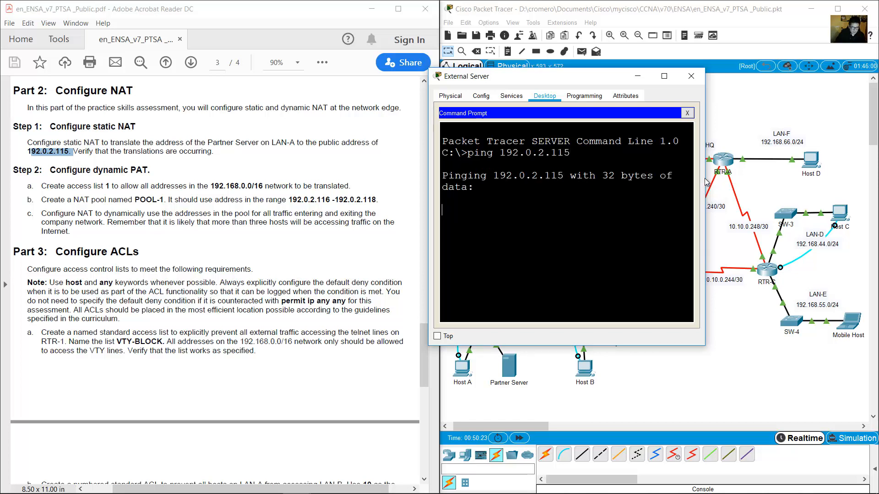
Confirm 3 of 4 ping replies came back, then close the External Server window.
{"action": "left_click_drag", "start_coordinate": [705, 182], "coordinate": [874, 176]}
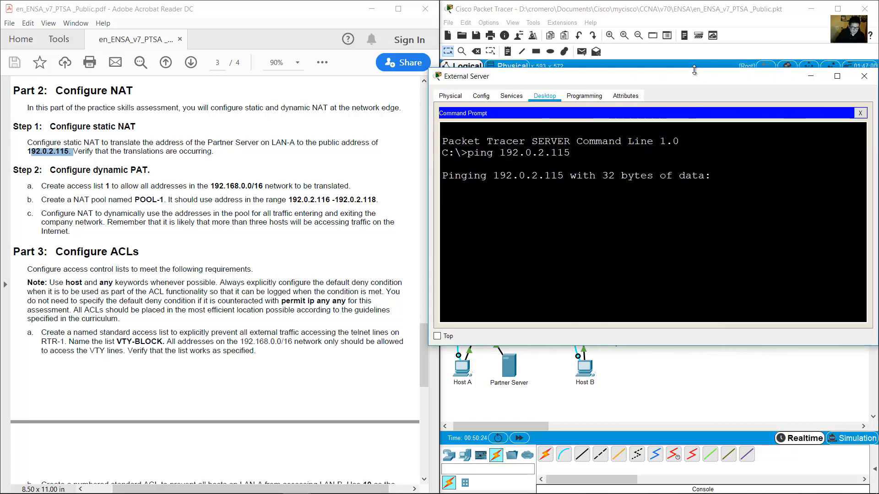
{"action": "left_click_drag", "start_coordinate": [698, 84], "coordinate": [293, 200]}
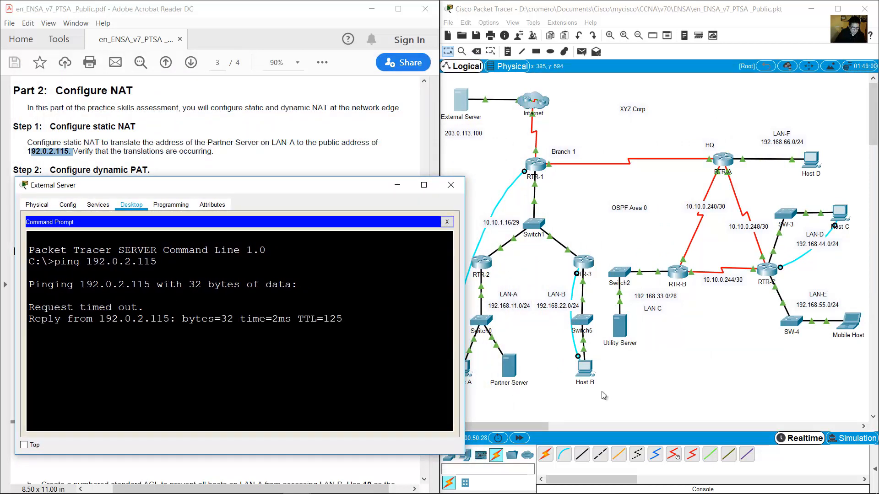
{"action": "left_click", "coordinate": [516, 395]}
{"action": "left_click_drag", "start_coordinate": [535, 400], "coordinate": [507, 354]}
{"action": "left_click", "coordinate": [126, 342]}
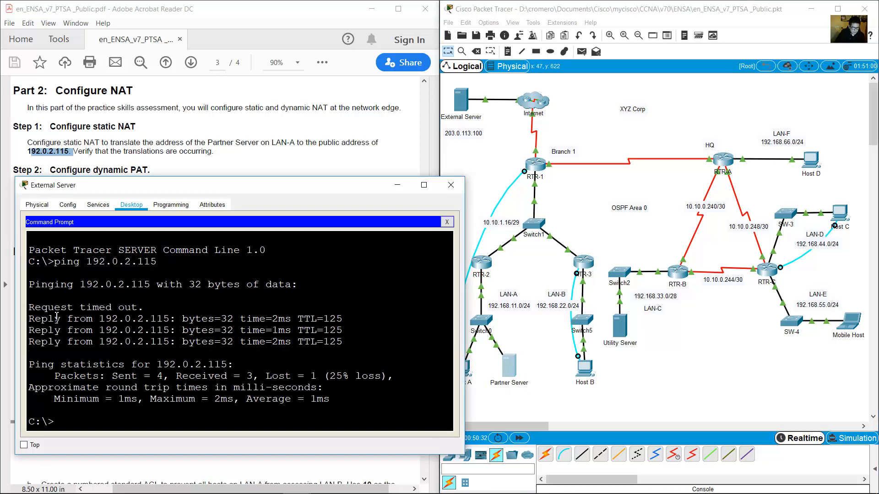
{"action": "left_click_drag", "start_coordinate": [51, 317], "coordinate": [341, 354]}
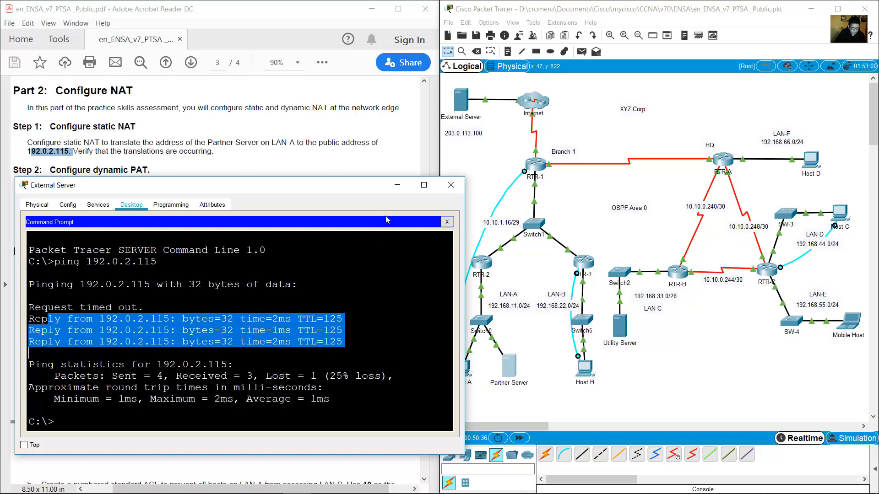
{"action": "left_click", "coordinate": [397, 185]}
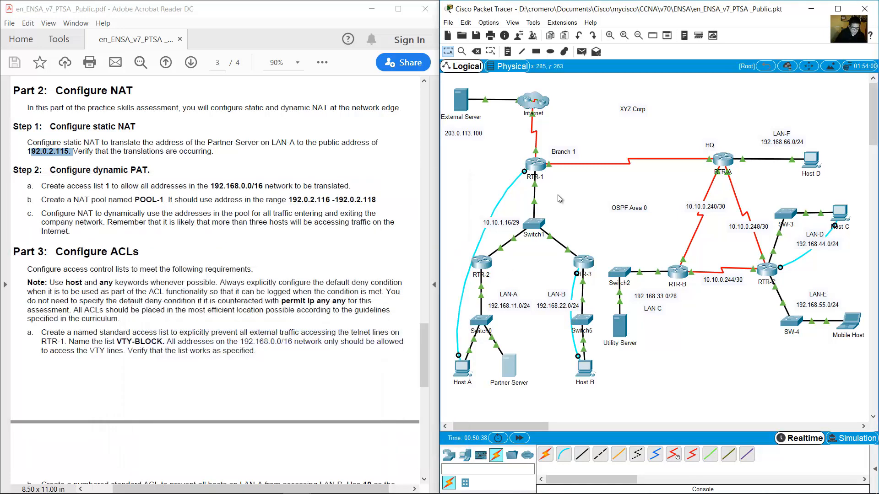
Open Host A's terminal to RTR-1 with default settings and enter privileged mode.
{"action": "left_click_drag", "start_coordinate": [558, 195], "coordinate": [506, 161]}
{"action": "left_click", "coordinate": [462, 370]}
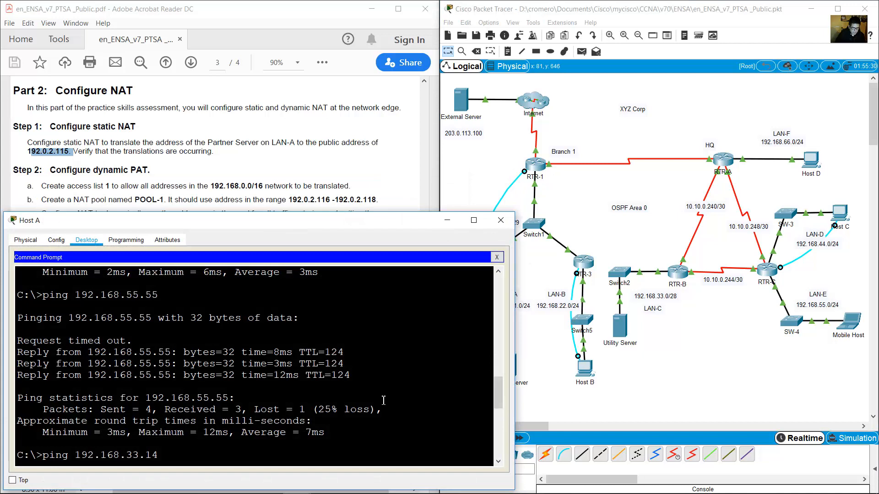
{"action": "left_click", "coordinate": [496, 257]}
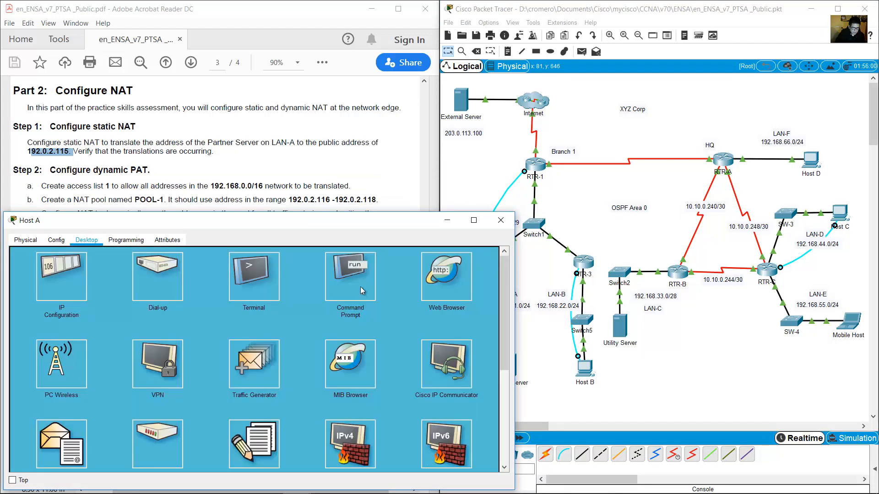
{"action": "left_click", "coordinate": [268, 280]}
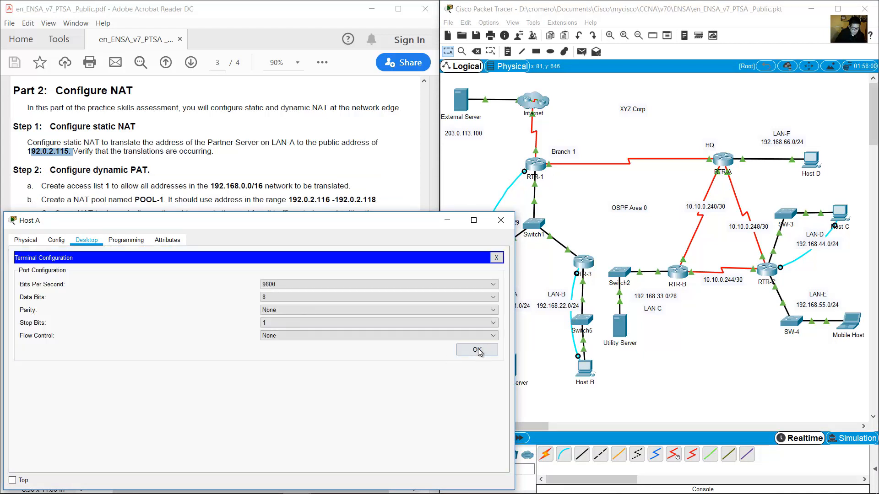
{"action": "left_click", "coordinate": [477, 350]}
{"action": "key", "text": "Return"}
{"action": "type", "text": "en"}
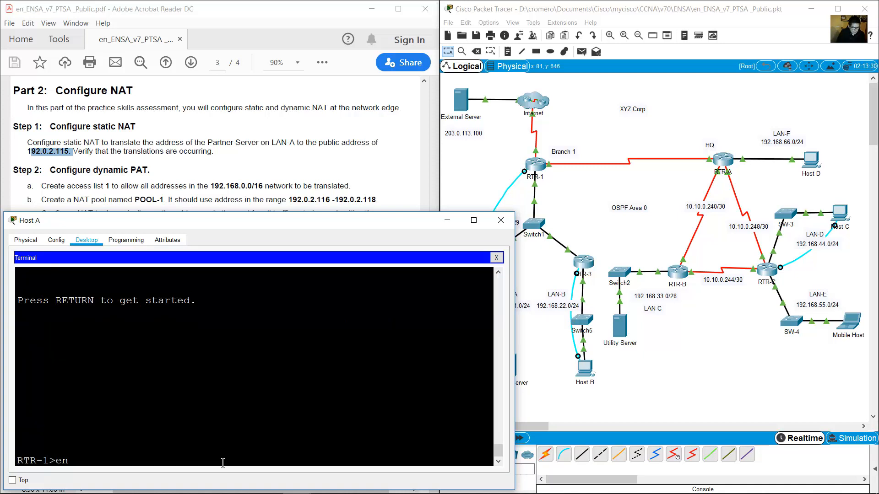
{"action": "key", "text": "Return"}
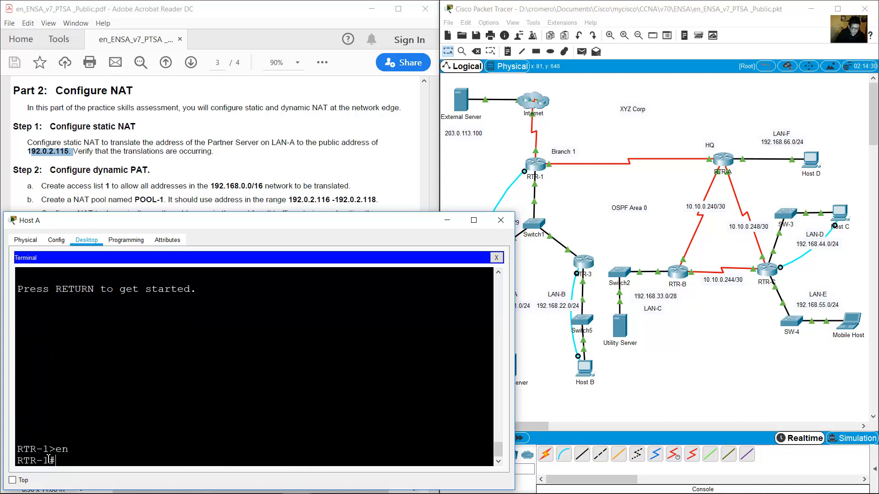
Run show ip nat translations on RTR-1.
{"action": "left_click_drag", "start_coordinate": [42, 461], "coordinate": [94, 467]}
{"action": "left_click", "coordinate": [108, 459]}
{"action": "type", "text": "show ip nat tr"}
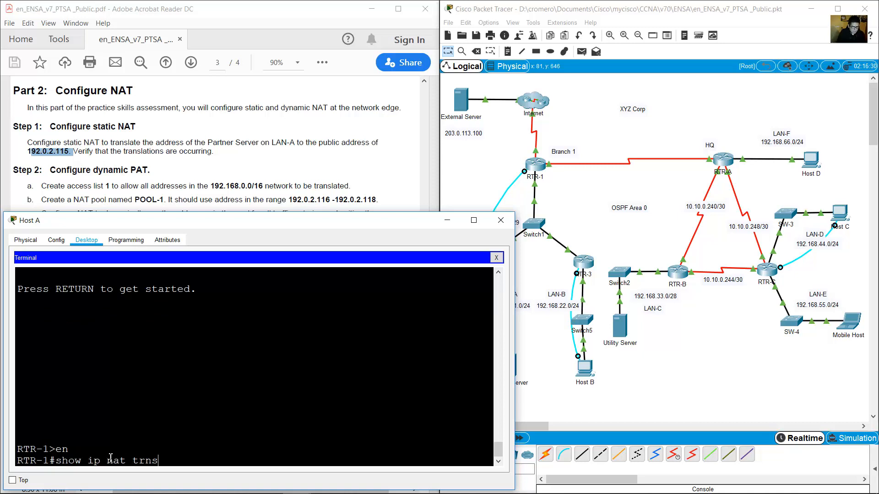
{"action": "type", "text": "anslations"}
{"action": "key", "text": "Return"}
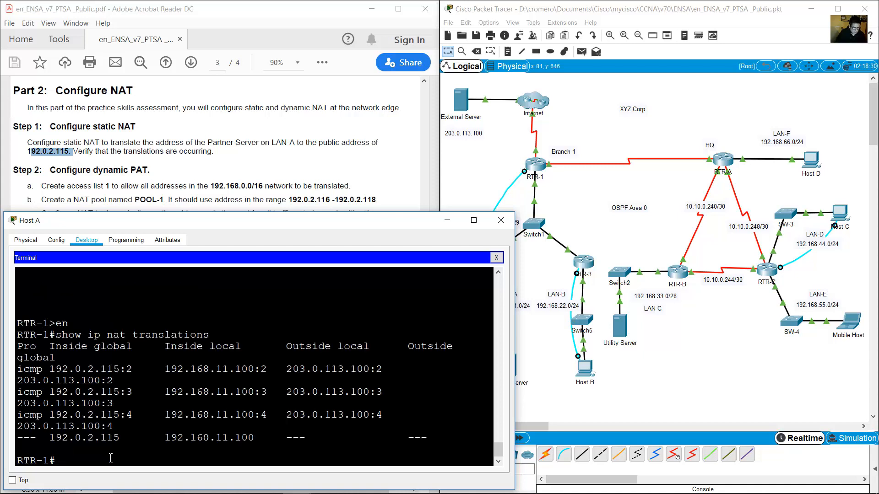
Check the table maps 192.168.11.100 to 192.0.2.115 for 203.0.113.100, then close Host A.
{"action": "left_click_drag", "start_coordinate": [515, 383], "coordinate": [680, 382]}
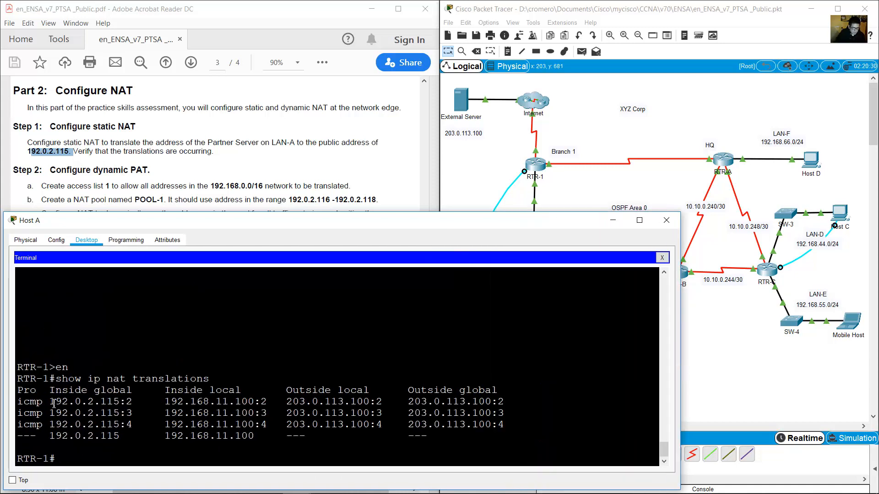
{"action": "left_click_drag", "start_coordinate": [165, 401], "coordinate": [254, 402]}
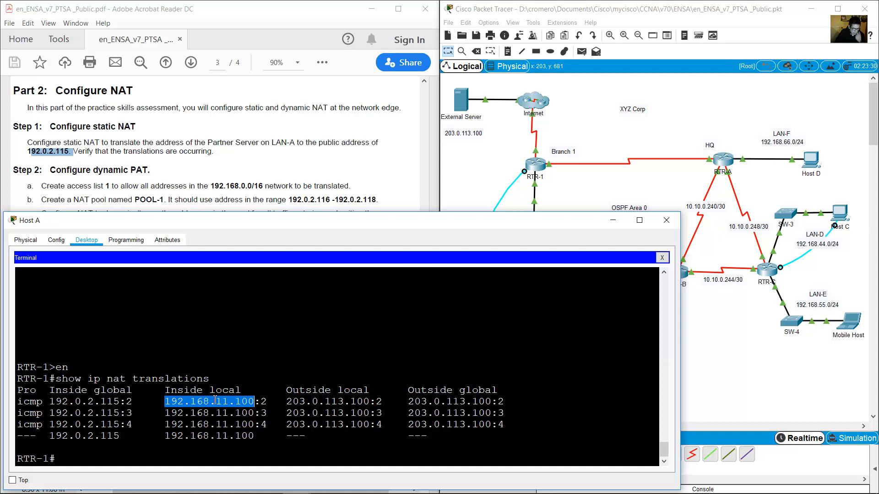
{"action": "left_click_drag", "start_coordinate": [49, 401], "coordinate": [120, 402]}
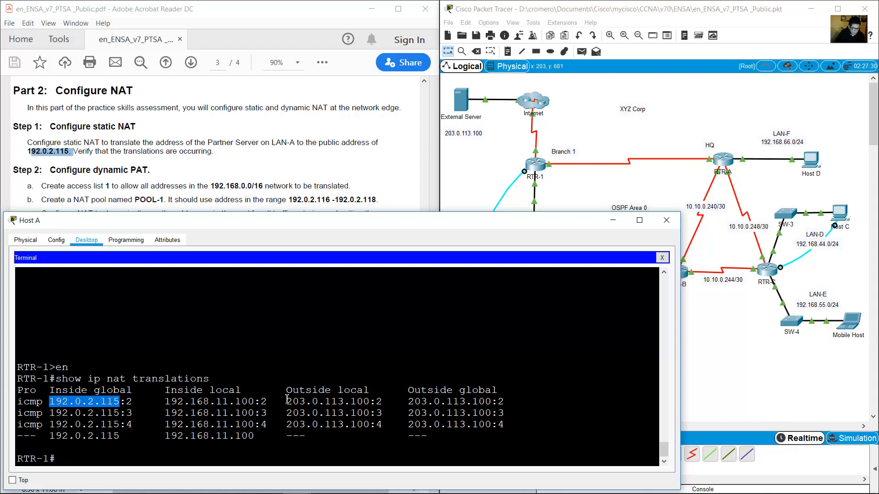
{"action": "left_click_drag", "start_coordinate": [287, 401], "coordinate": [515, 405]}
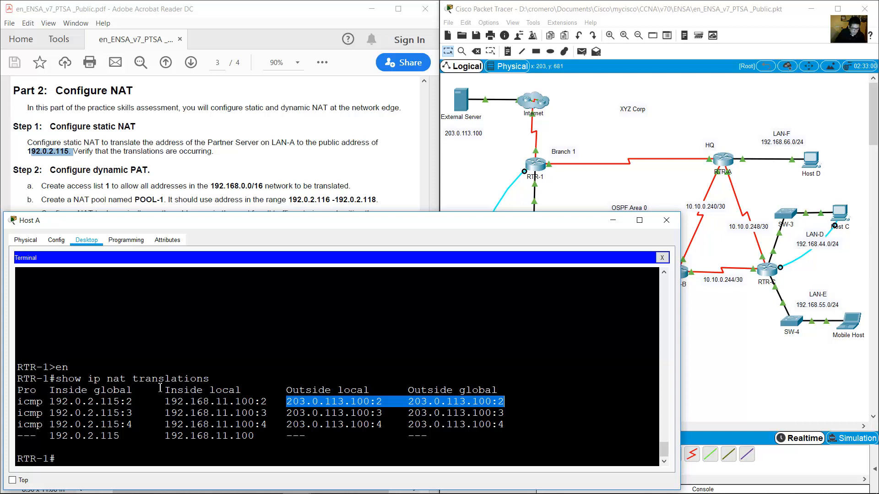
{"action": "left_click_drag", "start_coordinate": [148, 383], "coordinate": [480, 436]}
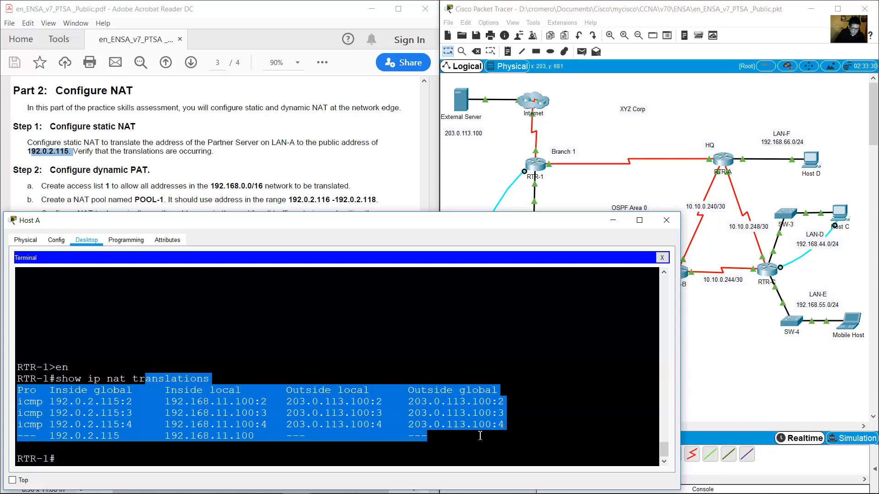
{"action": "left_click", "coordinate": [612, 220]}
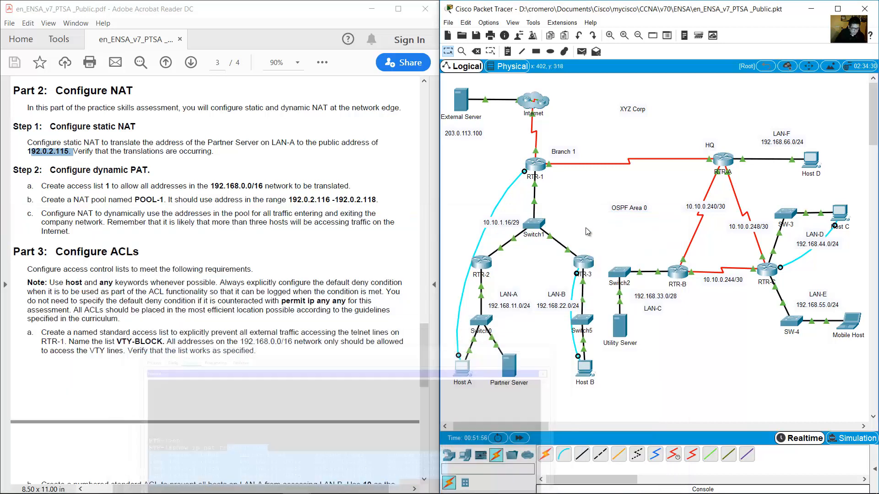
Mark the Configure dynamic PAT heading and step a, then reopen Host A's RTR-1 console.
{"action": "left_click", "coordinate": [114, 213]}
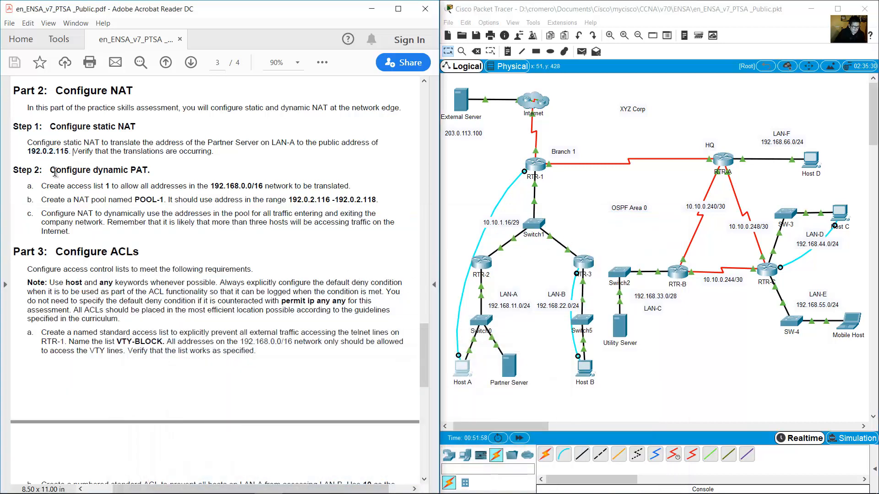
{"action": "left_click_drag", "start_coordinate": [50, 170], "coordinate": [151, 175]}
{"action": "left_click", "coordinate": [148, 174]}
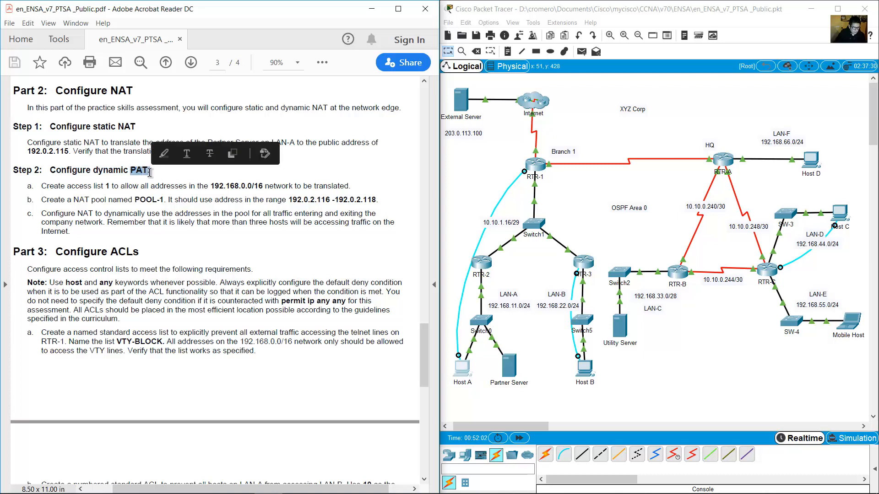
{"action": "left_click", "coordinate": [142, 177]}
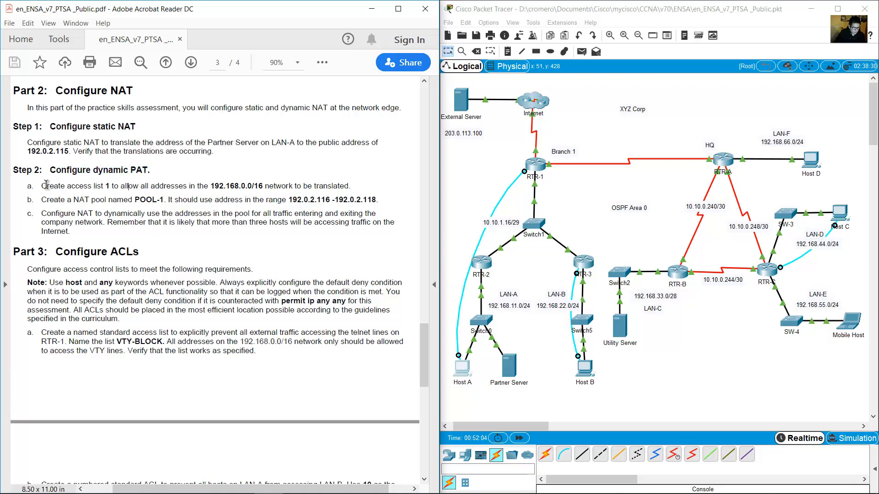
{"action": "left_click_drag", "start_coordinate": [42, 185], "coordinate": [349, 184]}
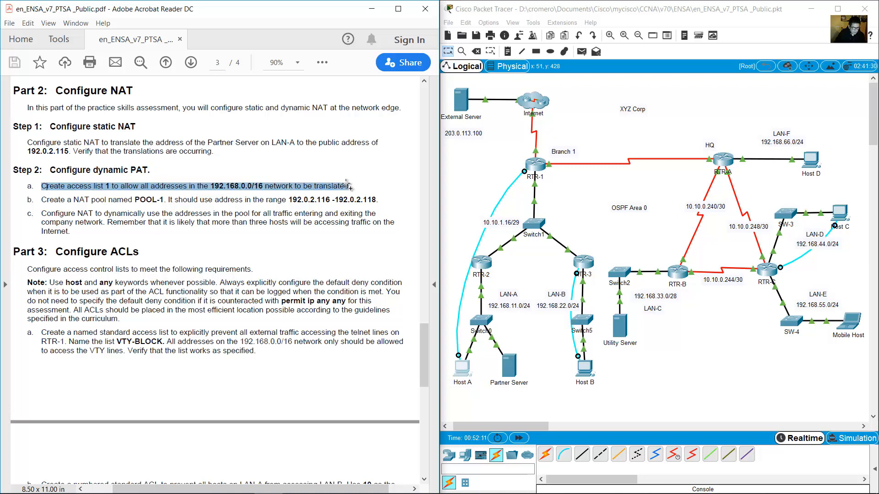
{"action": "left_click_drag", "start_coordinate": [496, 149], "coordinate": [549, 187]}
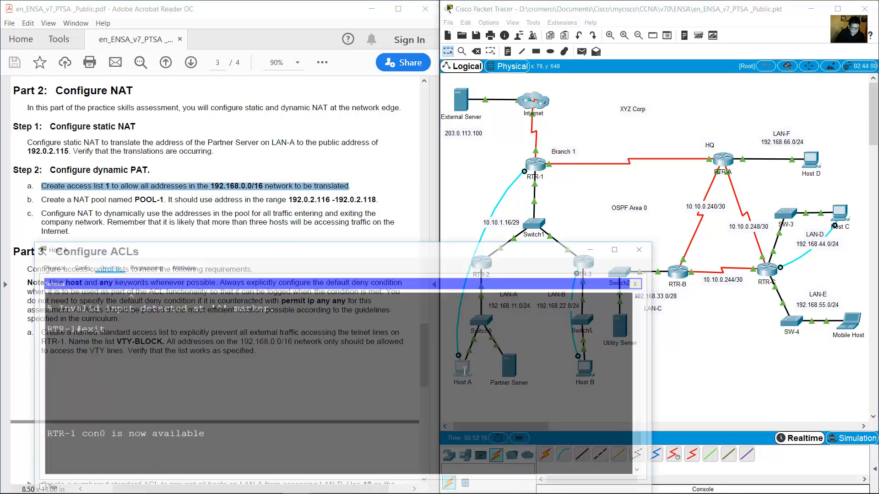
{"action": "left_click", "coordinate": [464, 371]}
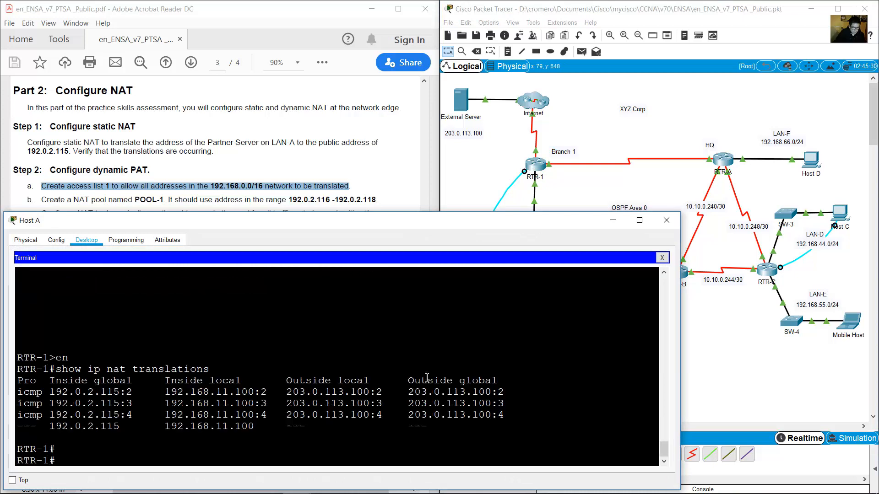
In global config, add access-list 1 permit 192.168.0.0 0.0.255.255 on RTR-1.
{"action": "type", "text": "conf term"}
{"action": "key", "text": "Return"}
{"action": "type", "text": "acces"}
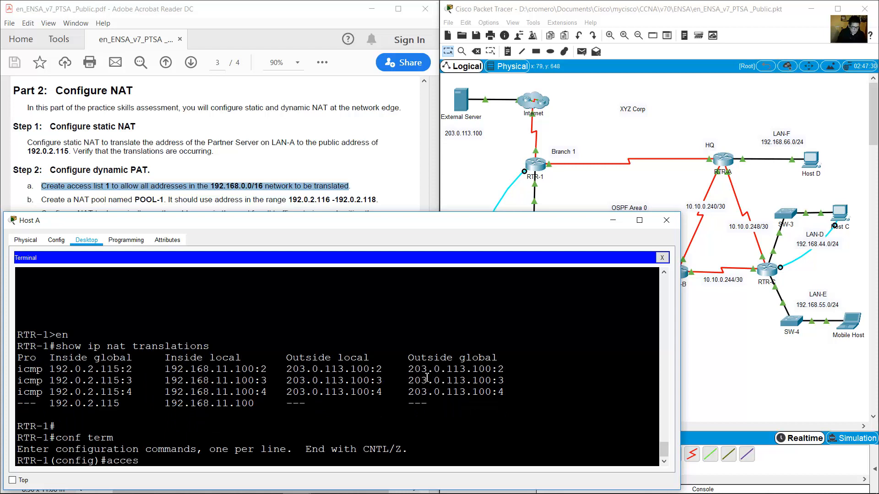
{"action": "type", "text": "s-list 1 permit 192.168.0.0"}
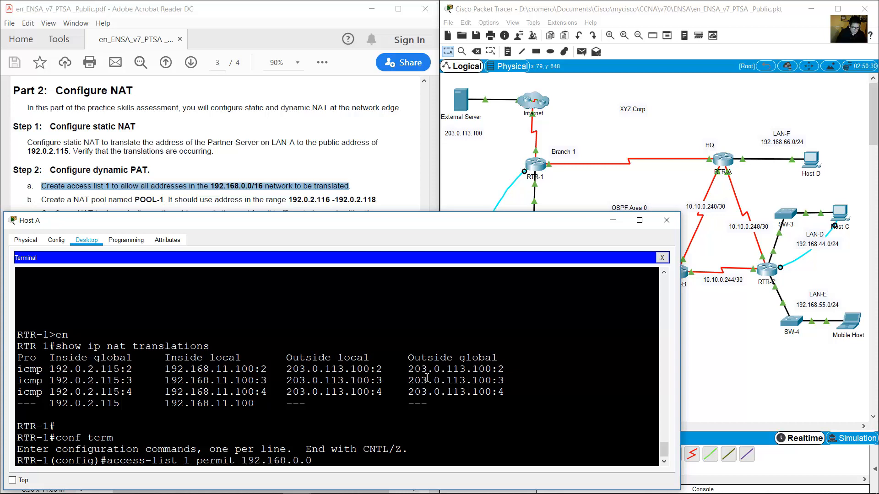
{"action": "type", "text": " 0.025"}
{"action": "key", "text": "BackSpace"}
{"action": "type", "text": ".255.255"}
{"action": "key", "text": "Return"}
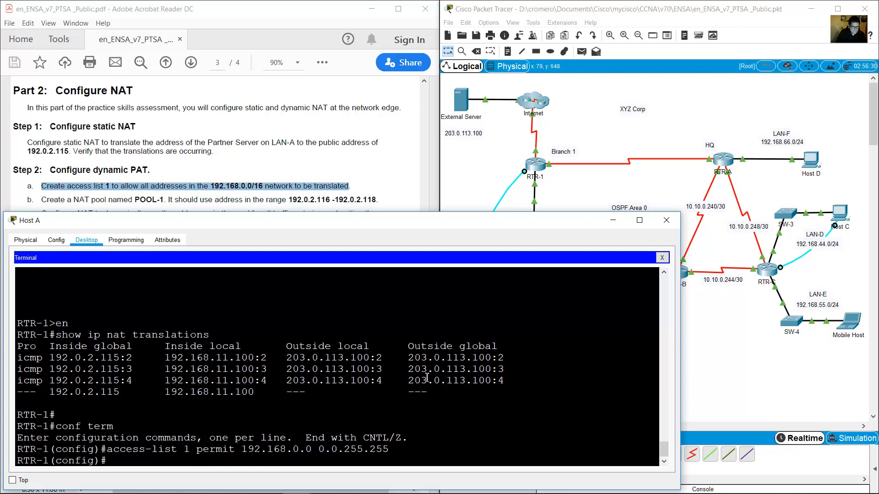
Begin the ip nat pool POOL-1 command on RTR-1 using step b's starting address 192.0.2.116.
{"action": "left_click", "coordinate": [39, 201]}
{"action": "left_click_drag", "start_coordinate": [38, 201], "coordinate": [163, 196]}
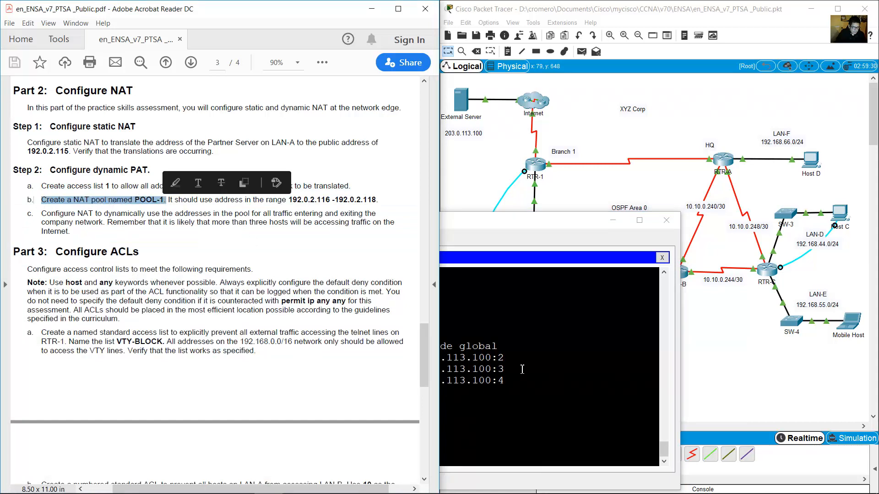
{"action": "left_click", "coordinate": [522, 370]}
{"action": "type", "text": "ip nat pool POOL-1"}
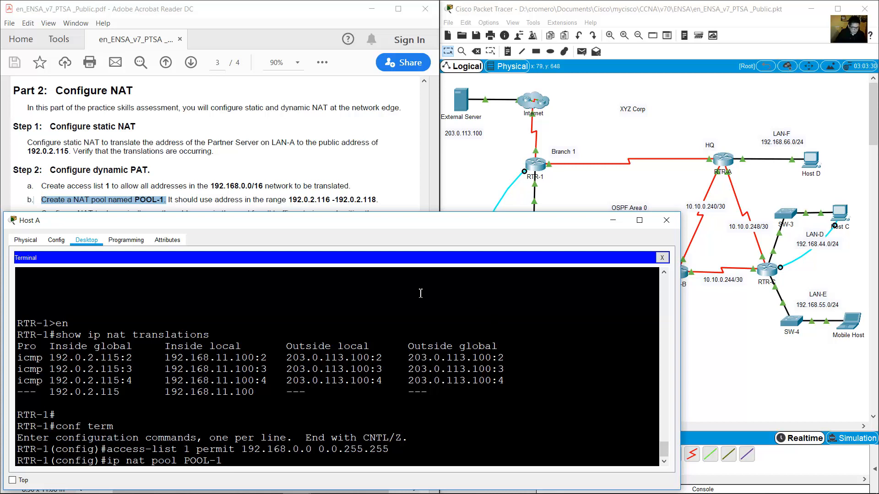
{"action": "left_click_drag", "start_coordinate": [184, 458], "coordinate": [228, 460]}
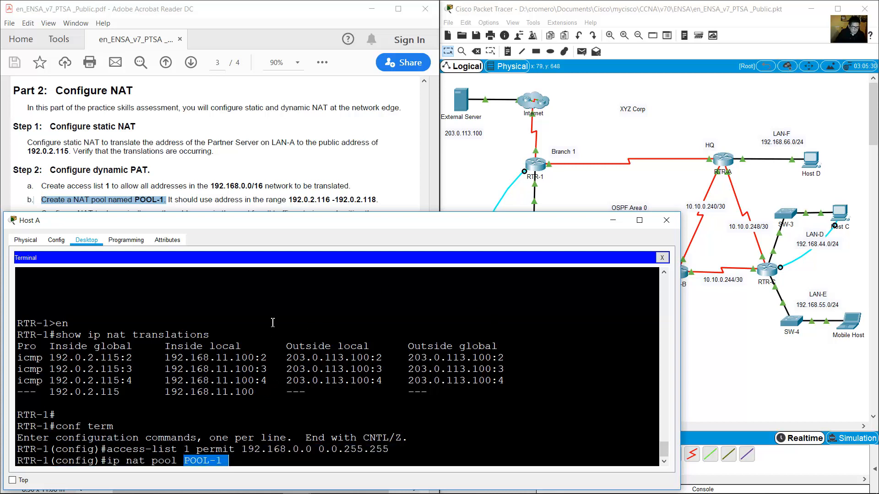
{"action": "left_click", "coordinate": [203, 199]}
{"action": "left_click_drag", "start_coordinate": [174, 200], "coordinate": [329, 200]}
{"action": "left_click", "coordinate": [478, 330]}
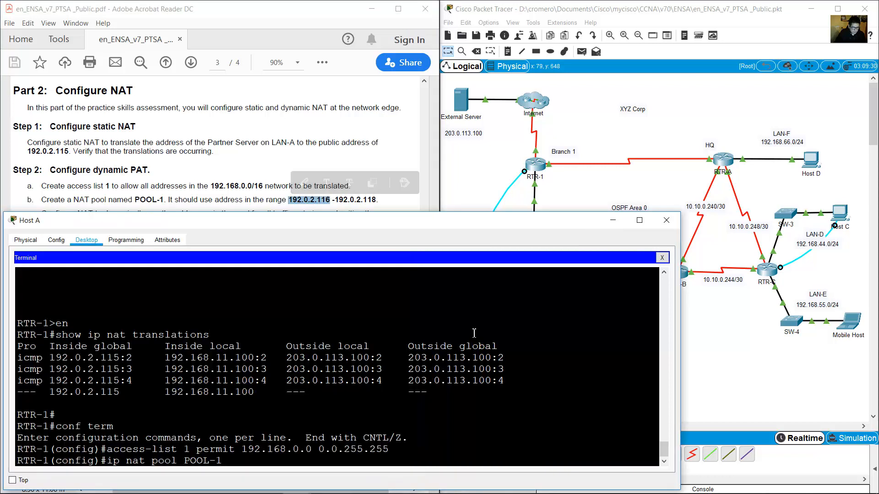
{"action": "type", "text": "192.0"}
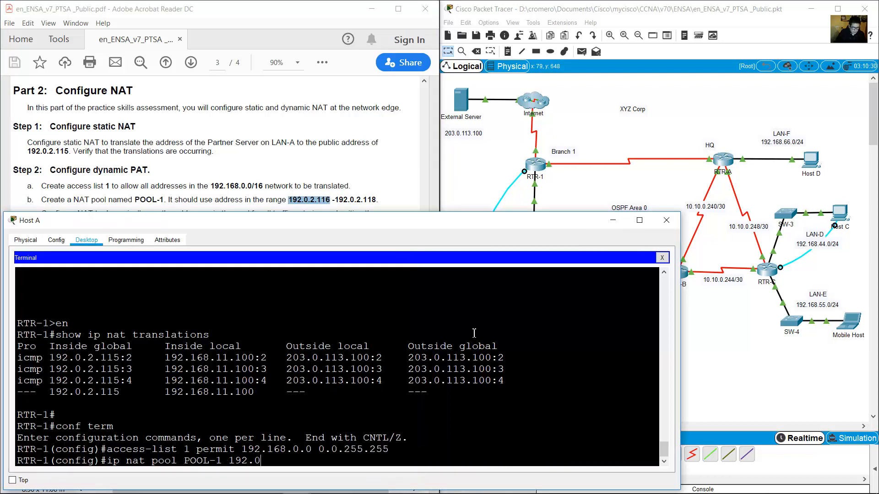
{"action": "type", "text": ".2.116"}
Add ending address 192.0.2.118 and the netmask keyword, checking the pool range in the PDF.
{"action": "left_click", "coordinate": [371, 206]}
{"action": "left_click_drag", "start_coordinate": [359, 200], "coordinate": [379, 201]}
{"action": "left_click", "coordinate": [492, 366]}
{"action": "type", "text": "192.0.2.118"}
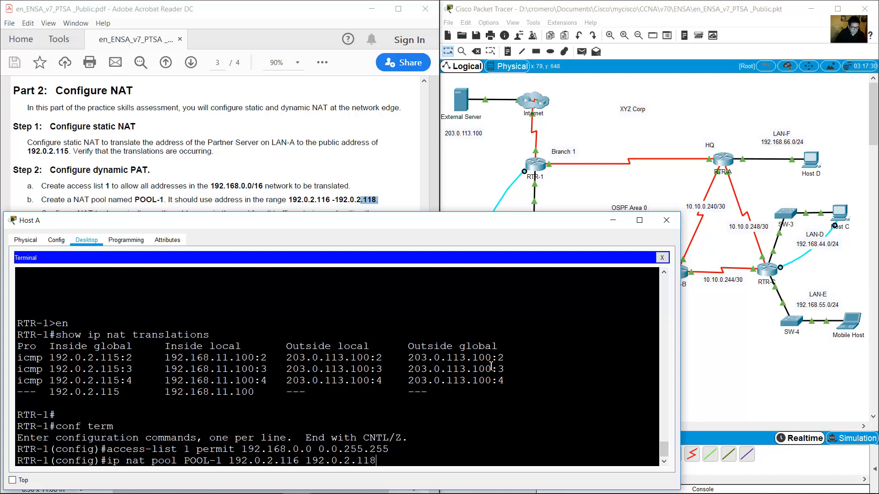
{"action": "type", "text": " netmask"}
{"action": "double_click", "coordinate": [276, 199]}
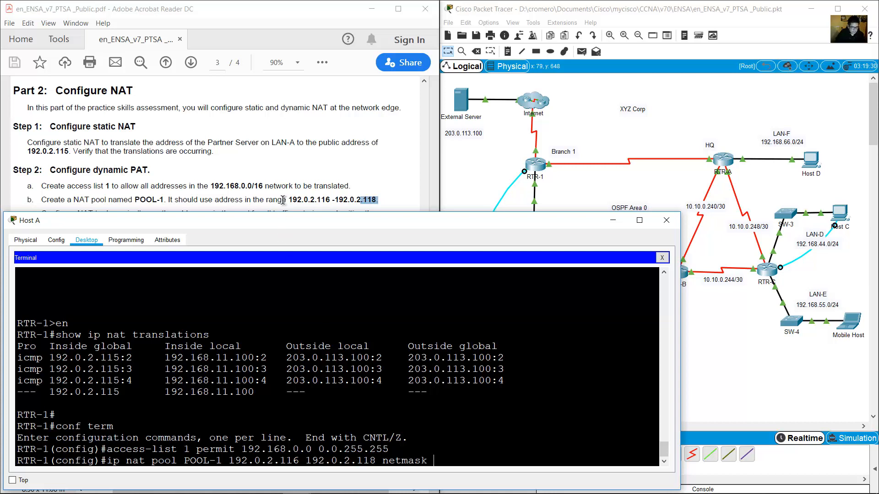
{"action": "left_click_drag", "start_coordinate": [378, 200], "coordinate": [289, 200]}
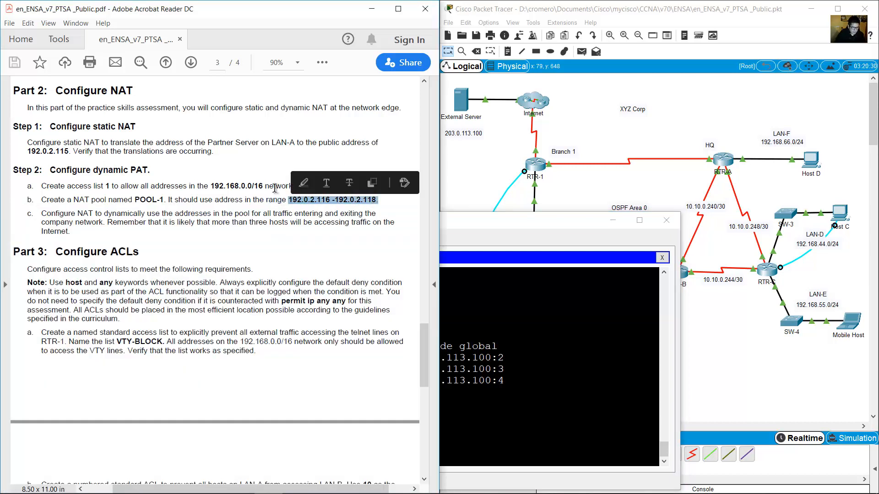
{"action": "left_click", "coordinate": [369, 208]}
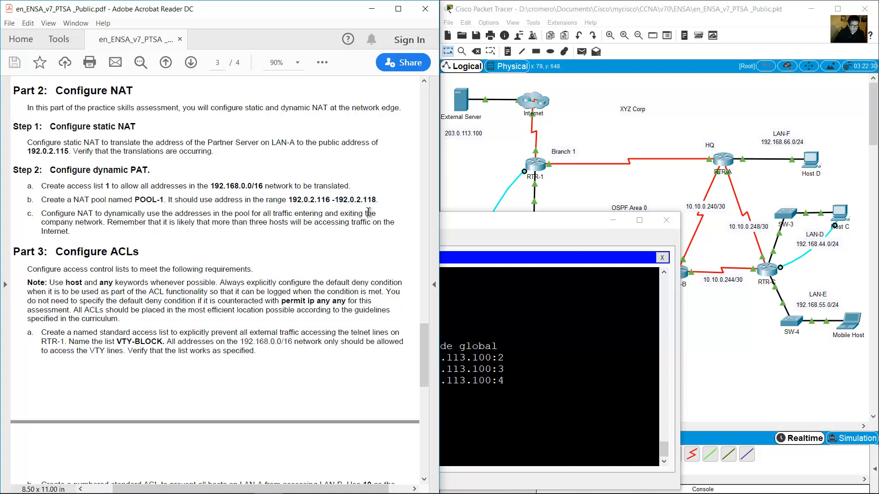
{"action": "left_click", "coordinate": [489, 155]}
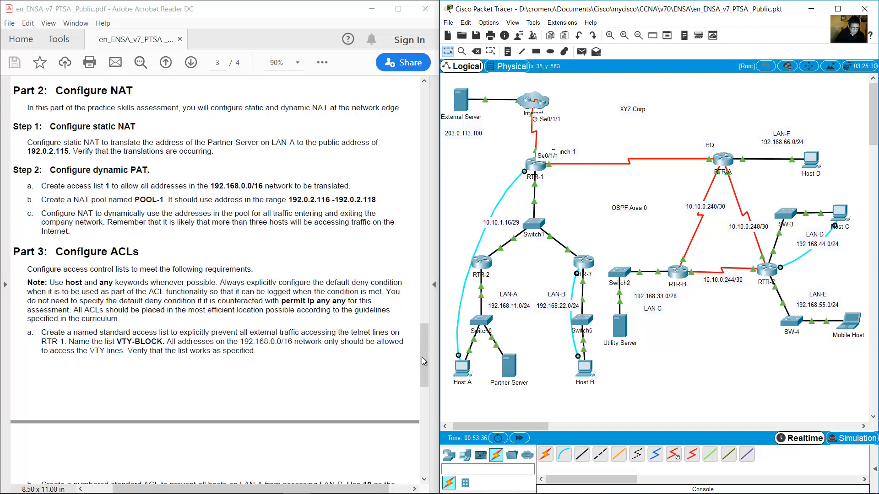
Check RTR-1's S0/1/1 address 192.0.2.113/29, then finish POOL-1 with netmask 255.255.255.248.
{"action": "left_click_drag", "start_coordinate": [424, 358], "coordinate": [434, 141]}
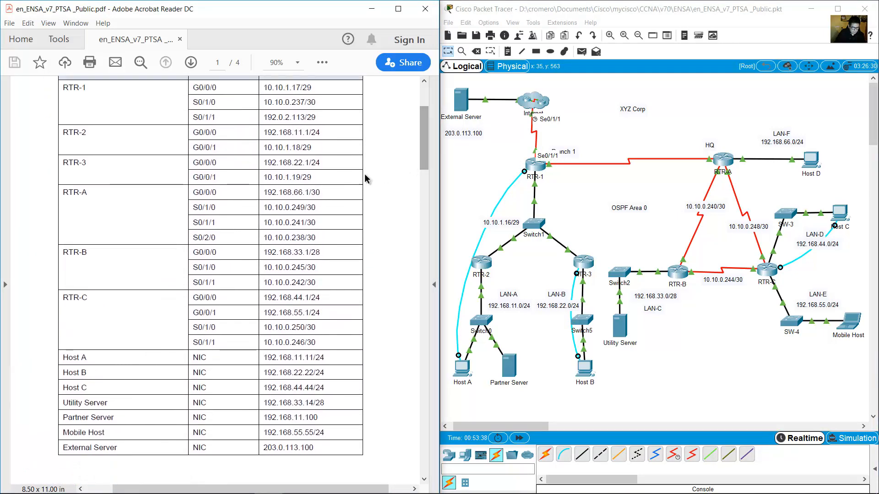
{"action": "left_click_drag", "start_coordinate": [482, 156], "coordinate": [569, 185]}
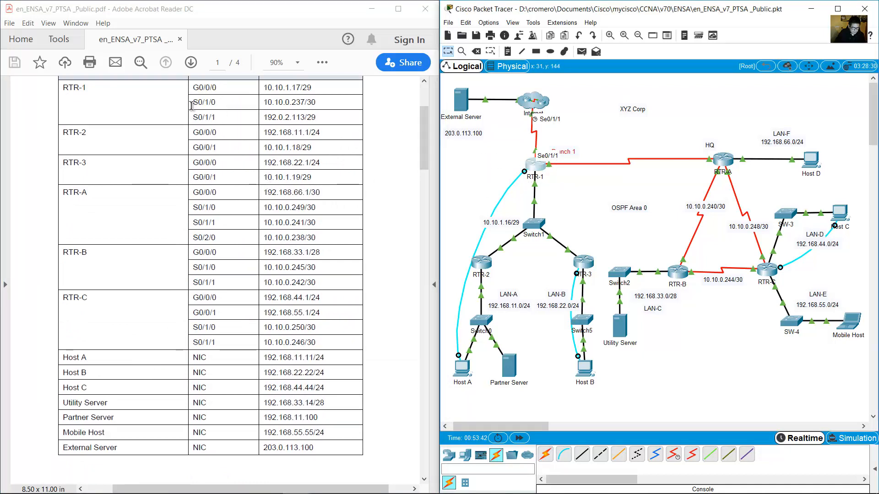
{"action": "left_click_drag", "start_coordinate": [193, 117], "coordinate": [300, 123]}
{"action": "left_click", "coordinate": [325, 122]}
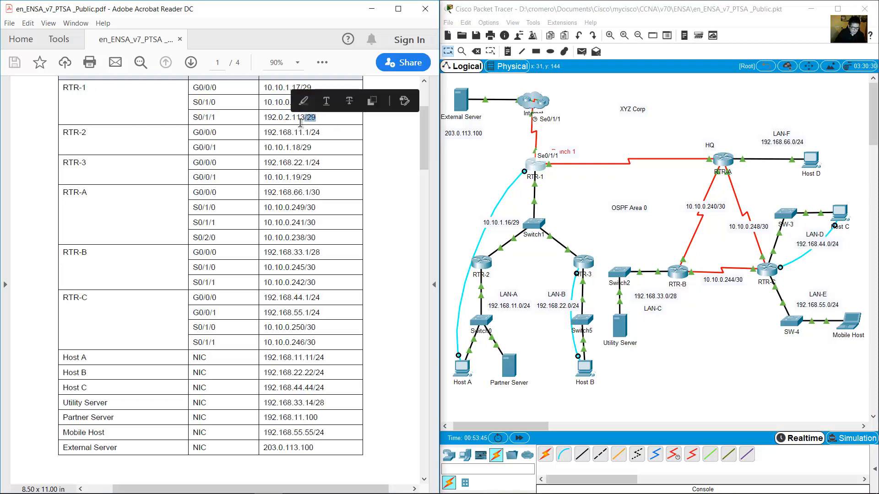
{"action": "left_click_drag", "start_coordinate": [422, 182], "coordinate": [428, 367]}
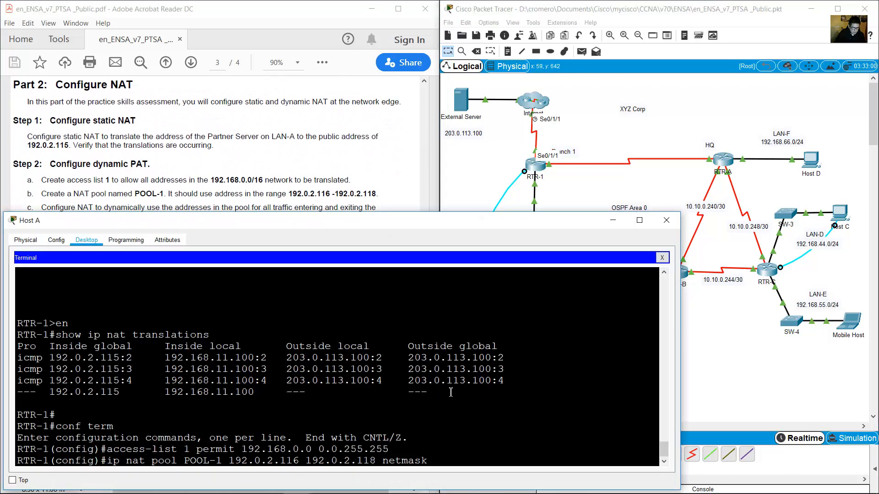
{"action": "type", "text": "255.255.255.24"}
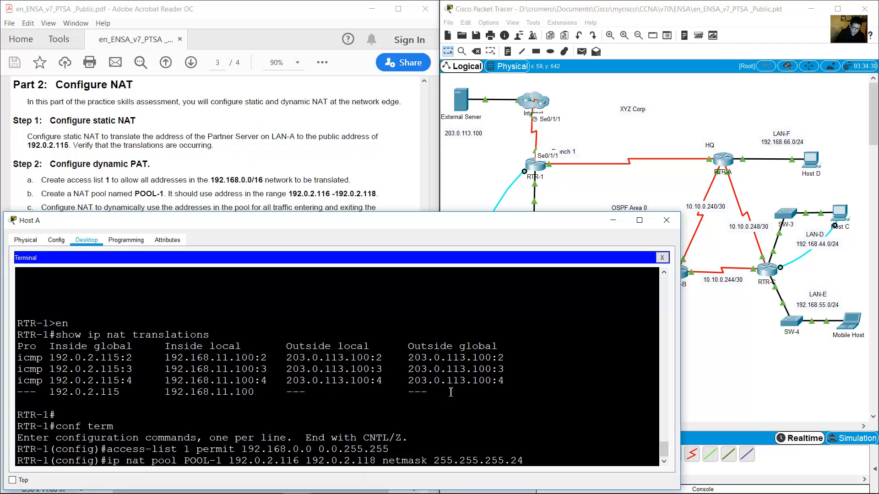
{"action": "type", "text": "8"}
{"action": "key", "text": "Return"}
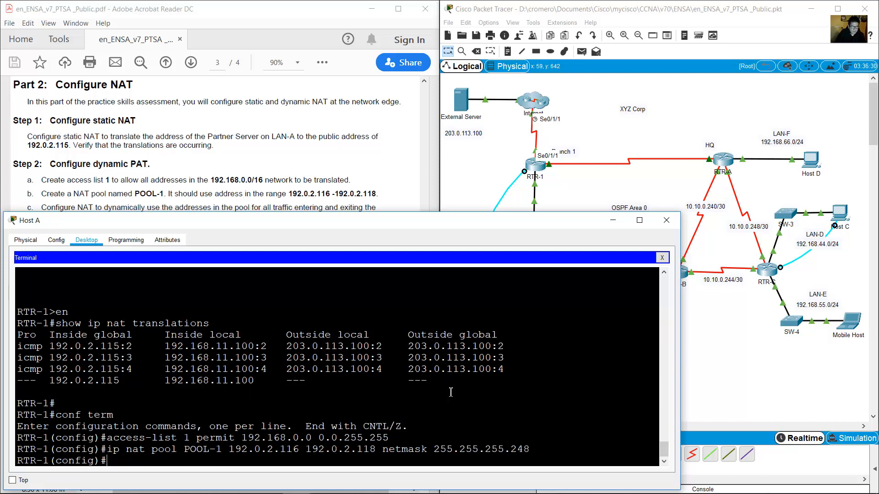
{"action": "left_click", "coordinate": [394, 158]}
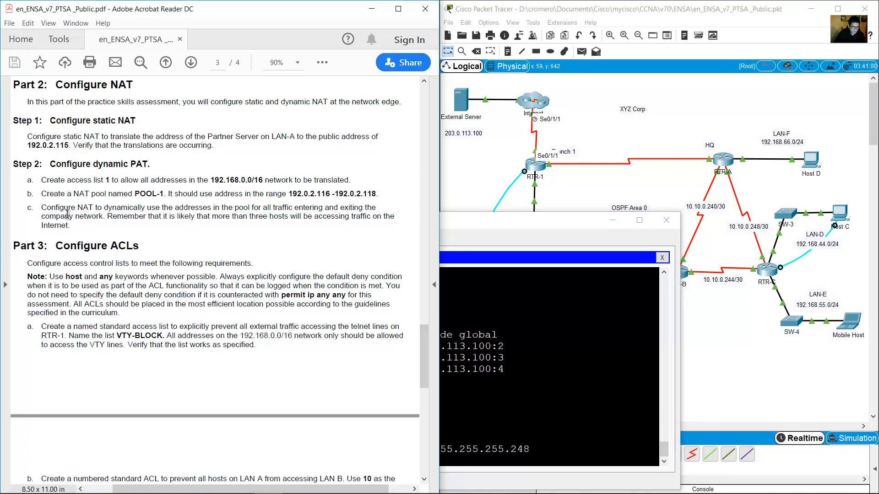
Review step c in the PDF and type 'ip nat inside source list 1 pool' on RTR-1.
{"action": "left_click_drag", "start_coordinate": [41, 207], "coordinate": [104, 217]}
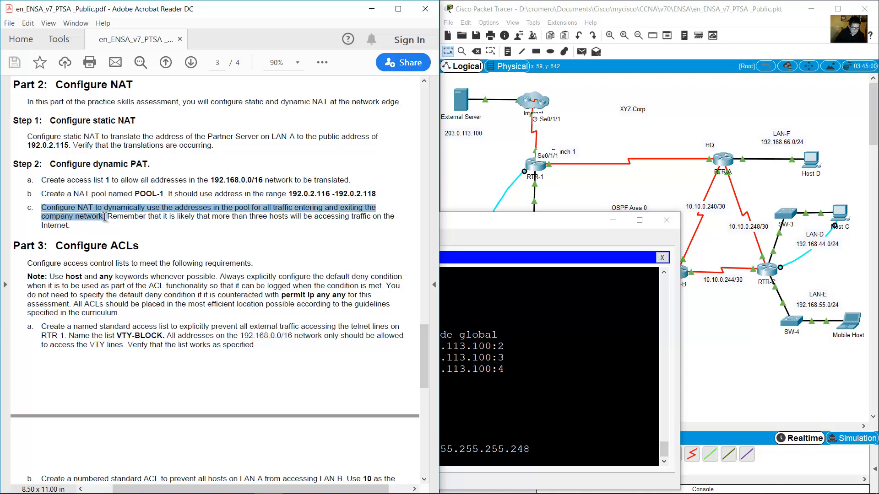
{"action": "left_click_drag", "start_coordinate": [78, 208], "coordinate": [144, 207]}
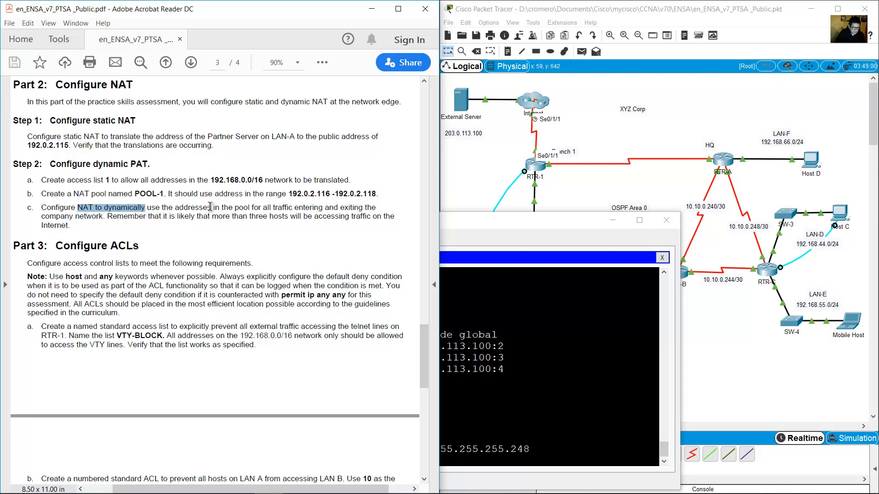
{"action": "left_click_drag", "start_coordinate": [211, 207], "coordinate": [293, 208]}
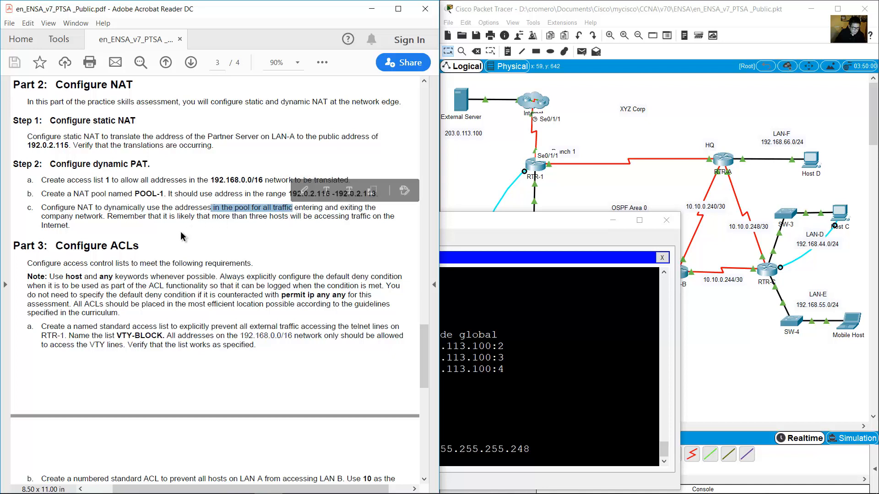
{"action": "left_click", "coordinate": [535, 352]}
{"action": "type", "text": "ip nat inside source"}
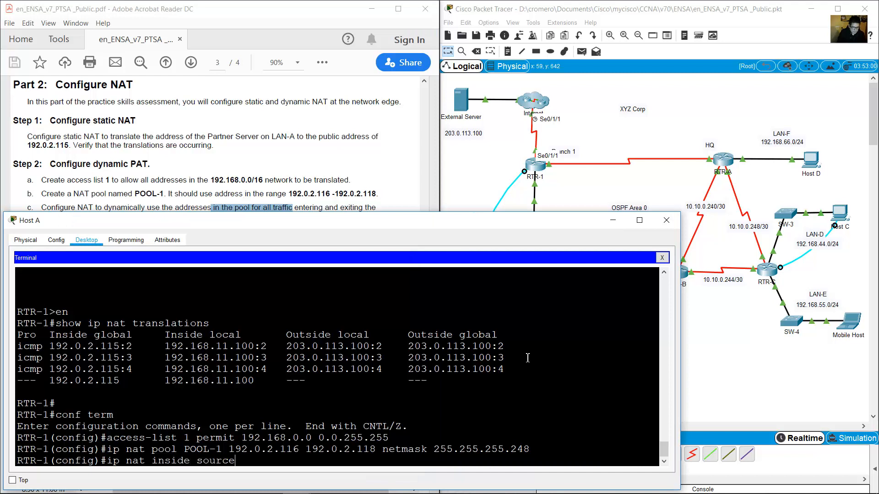
{"action": "type", "text": " list"}
{"action": "left_click_drag", "start_coordinate": [183, 438], "coordinate": [213, 440]}
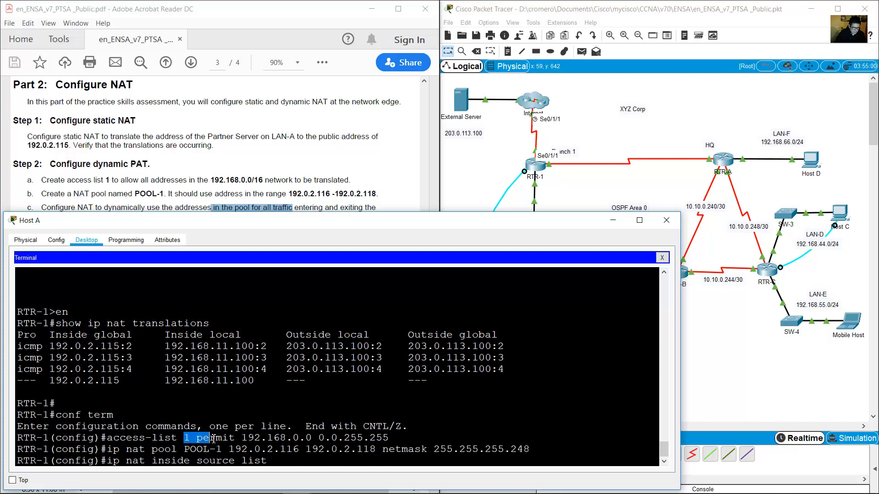
{"action": "type", "text": "1 po"}
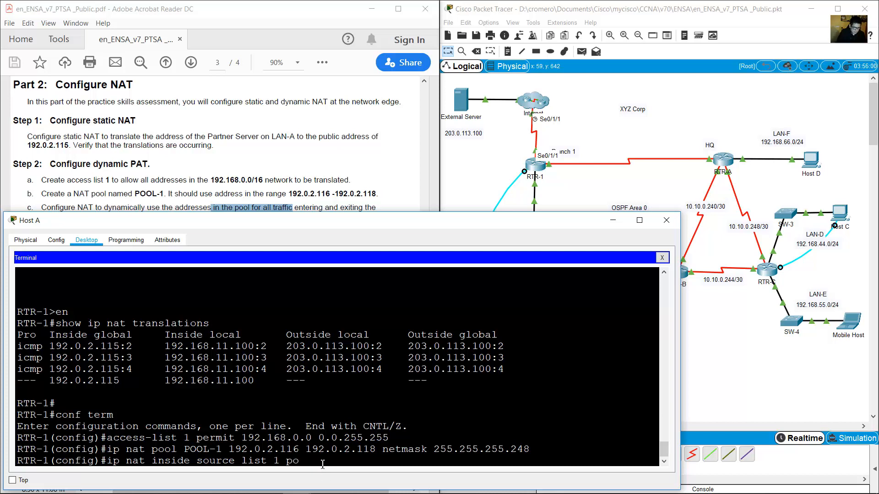
{"action": "type", "text": "ol"}
{"action": "left_click_drag", "start_coordinate": [187, 449], "coordinate": [223, 449]}
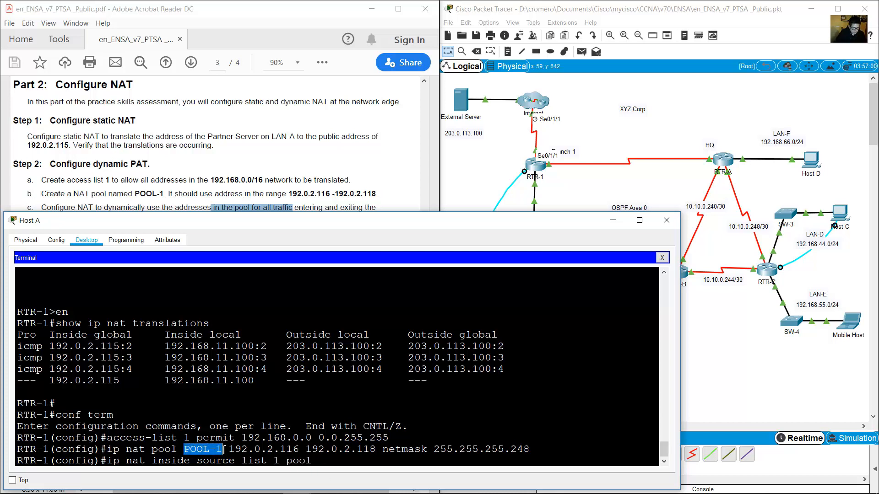
{"action": "left_click", "coordinate": [349, 460]}
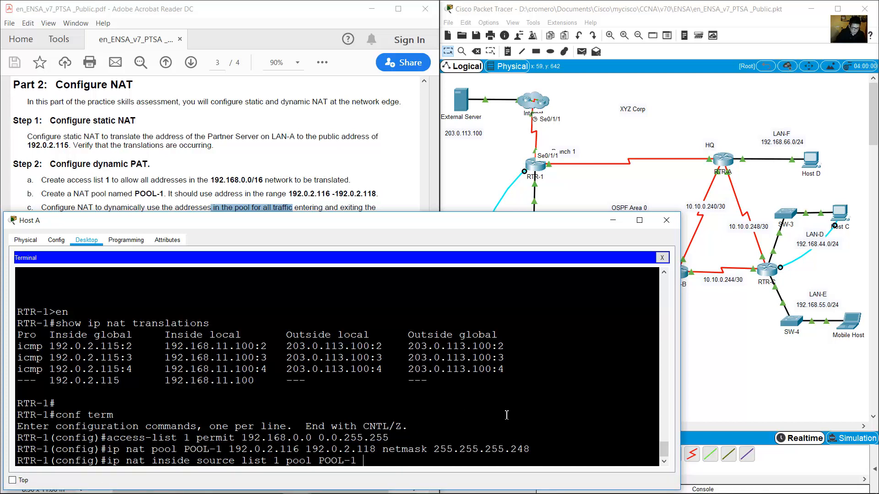
Complete and enter the rule ip nat inside source list 1 pool POOL-1 overload.
{"action": "left_click", "coordinate": [291, 137]}
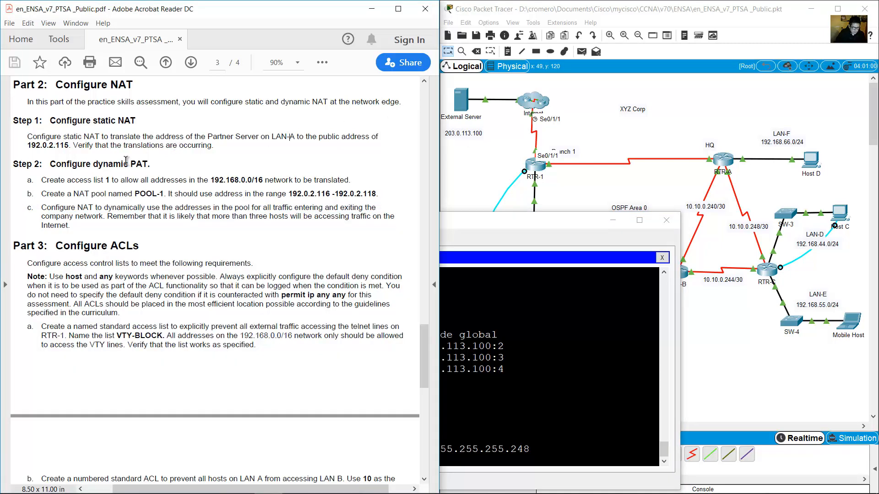
{"action": "left_click_drag", "start_coordinate": [131, 165], "coordinate": [186, 180]}
{"action": "left_click", "coordinate": [551, 393]}
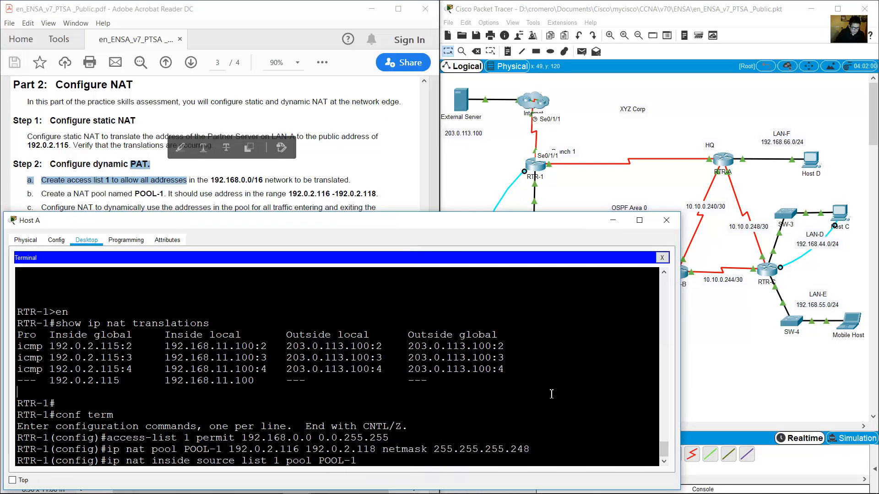
{"action": "type", "text": "rl"}
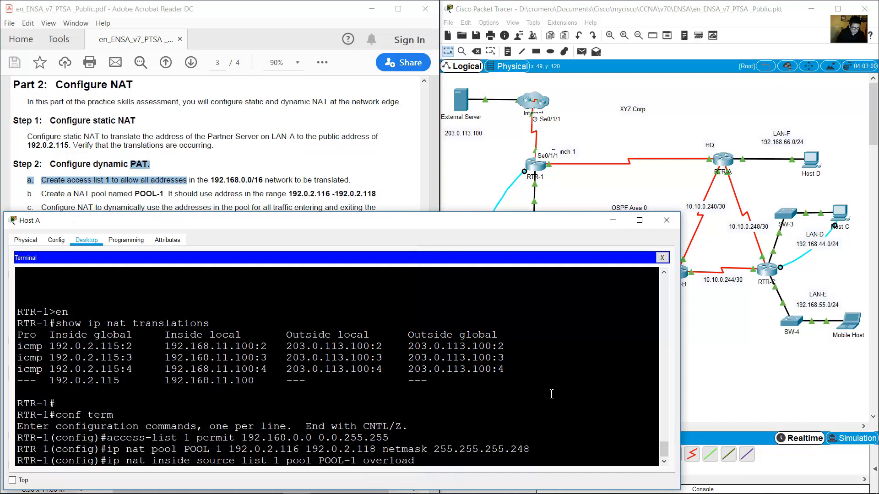
{"action": "type", "text": "oad"}
{"action": "key", "text": "Return"}
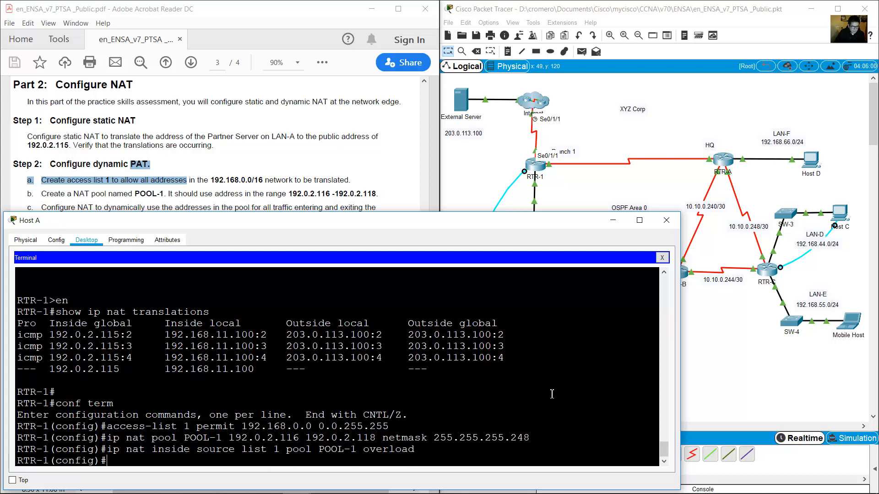
{"action": "left_click", "coordinate": [521, 150]}
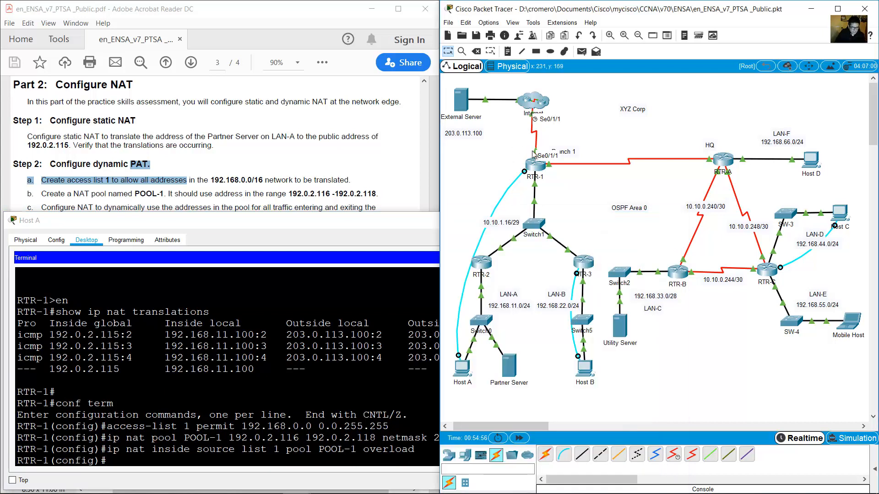
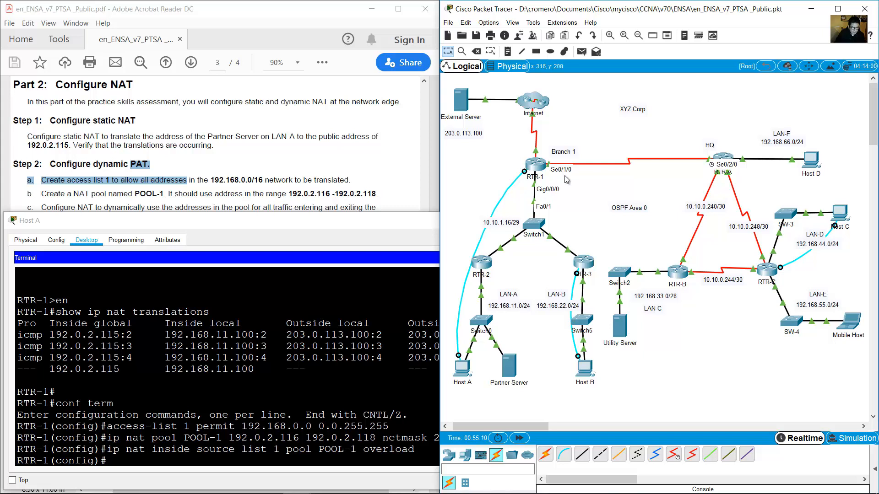
Mark RTR-1's serial interface s0/1/0 as NAT inside with ip nat inside.
{"action": "left_click", "coordinate": [311, 339]}
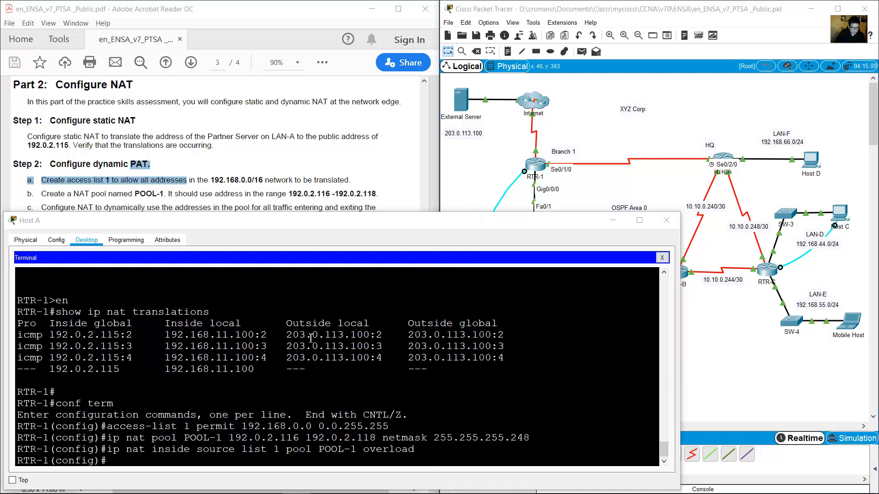
{"action": "type", "text": "int s0"}
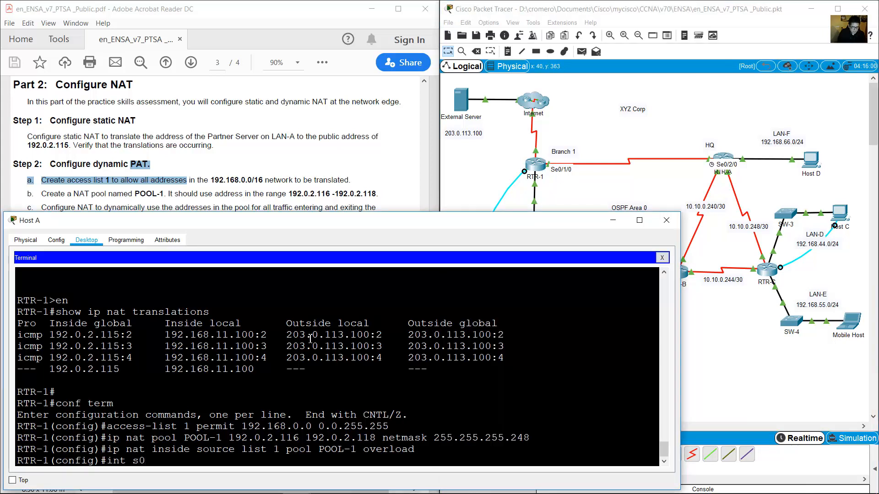
{"action": "type", "text": "/1/0"}
{"action": "key", "text": "Return"}
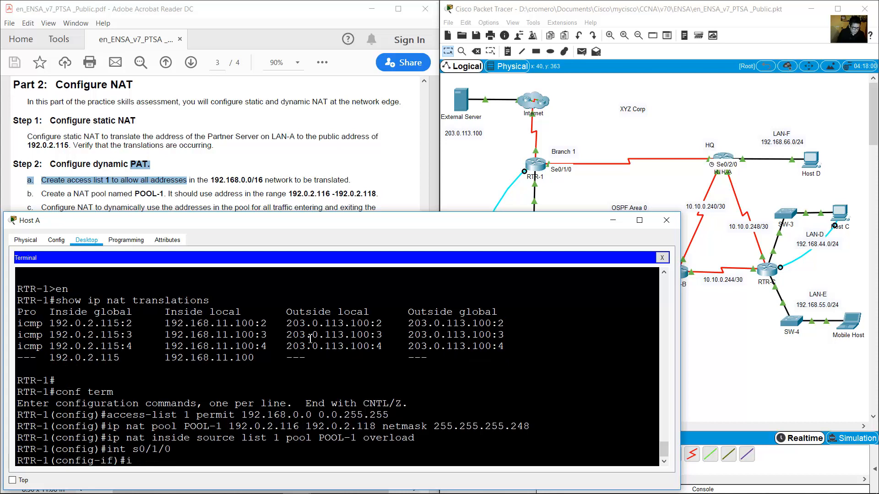
{"action": "type", "text": "ip nat inside"}
{"action": "key", "text": "Return"}
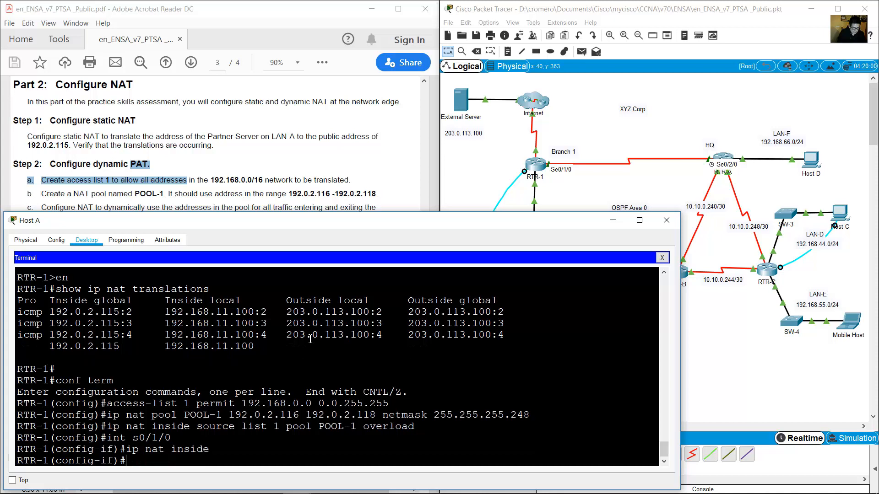
{"action": "type", "text": "exit"}
{"action": "key", "text": "Return"}
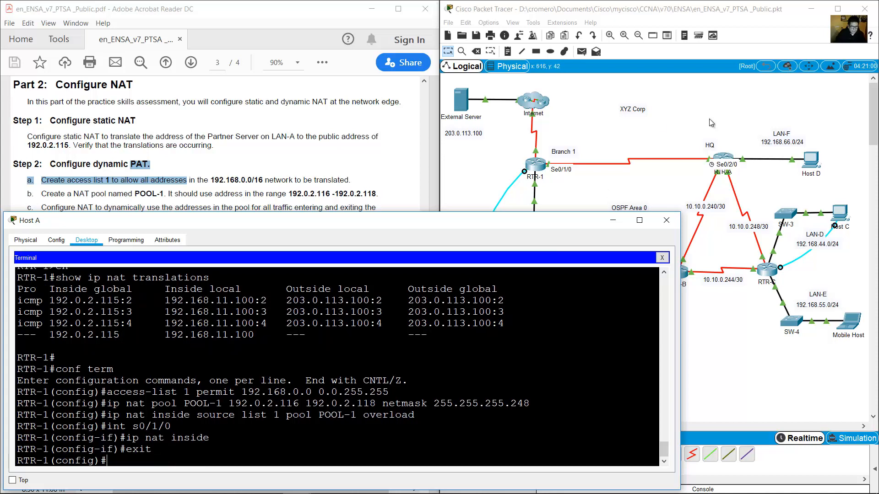
Rerun ping 203.0.113.100 from Host A's Command Prompt and get replies.
{"action": "left_click", "coordinate": [532, 174]}
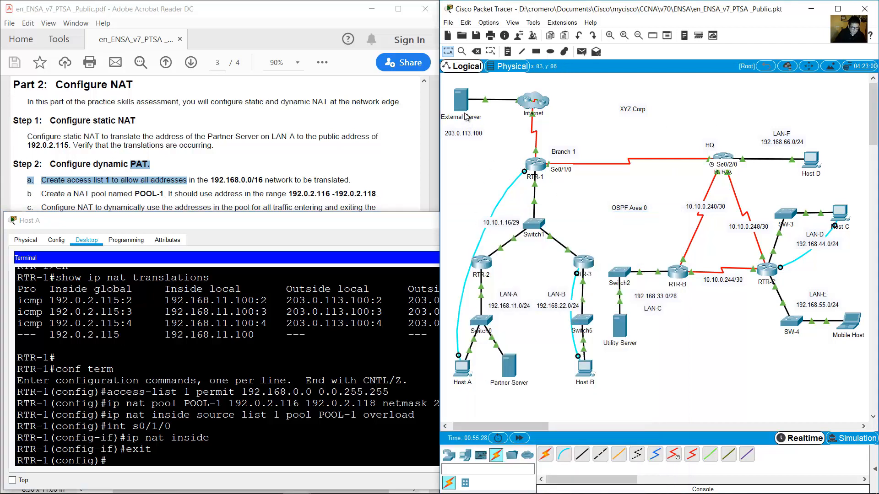
{"action": "left_click", "coordinate": [465, 367]}
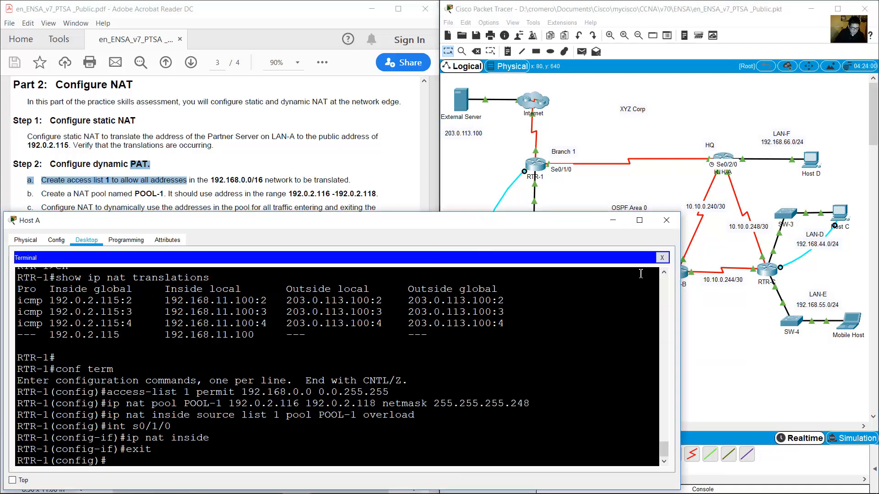
{"action": "left_click", "coordinate": [661, 258]}
{"action": "left_click", "coordinate": [481, 310]}
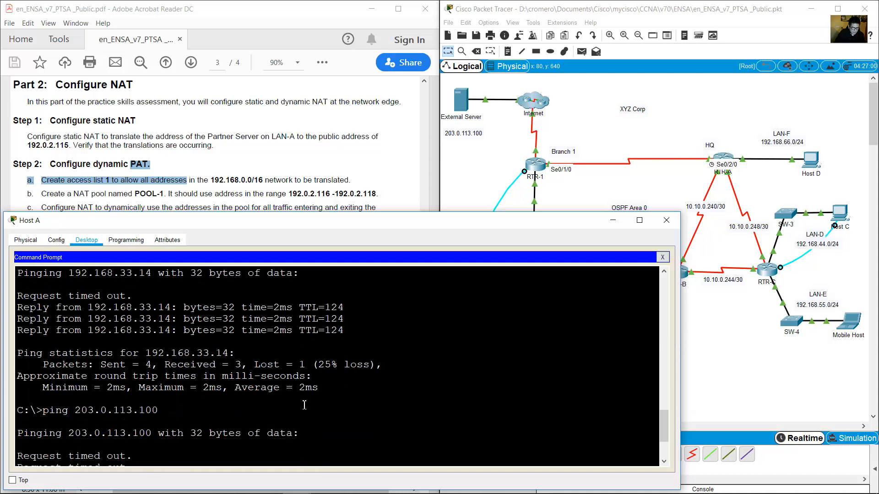
{"action": "left_click_drag", "start_coordinate": [43, 326], "coordinate": [161, 321]}
{"action": "left_click", "coordinate": [326, 347]}
{"action": "key", "text": "Up"}
{"action": "key", "text": "Return"}
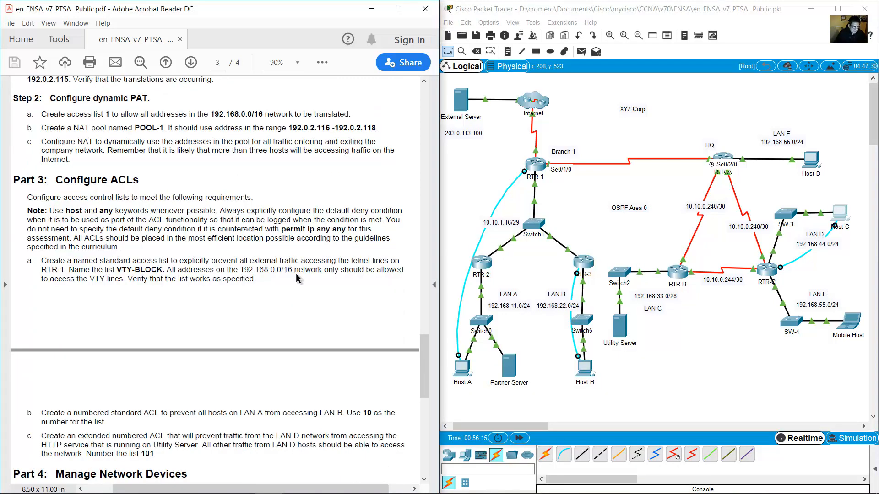
Scroll the PDF to Part 3 Configure ACLs and highlight its heading, requirements and placement note.
{"action": "scroll", "coordinate": [299, 274], "scroll_direction": "down", "scroll_amount": 3}
{"action": "scroll", "coordinate": [298, 273], "scroll_direction": "down", "scroll_amount": 1}
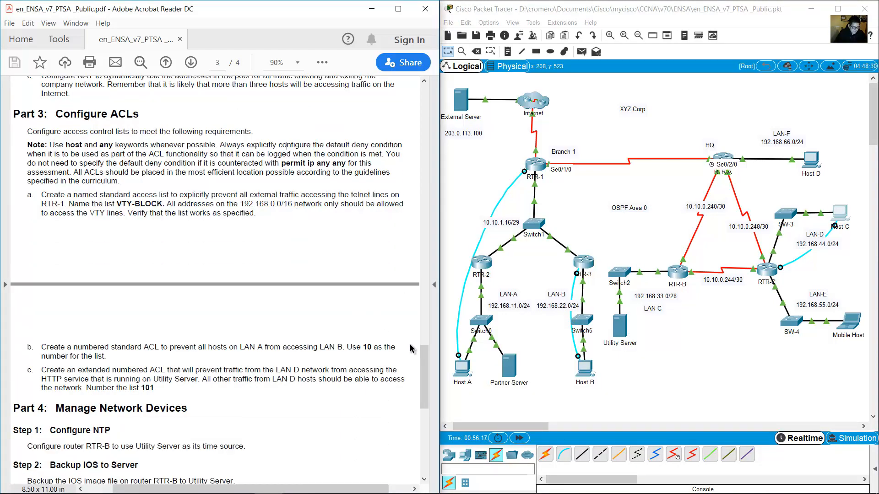
{"action": "left_click_drag", "start_coordinate": [56, 120], "coordinate": [159, 131]}
{"action": "left_click", "coordinate": [138, 219]}
{"action": "left_click_drag", "start_coordinate": [28, 132], "coordinate": [257, 133]}
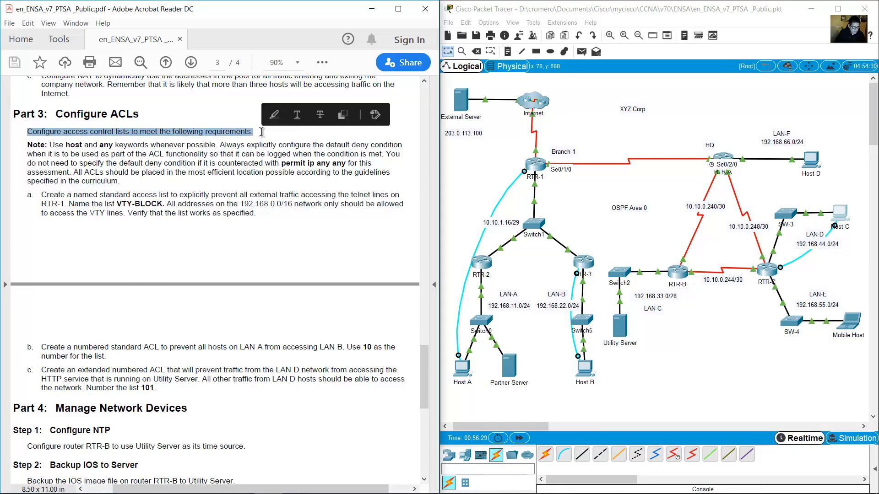
{"action": "mouse_move", "coordinate": [50, 145]}
{"action": "left_mouse_down"}
{"action": "mouse_move", "coordinate": [123, 137]}
{"action": "mouse_move", "coordinate": [391, 145]}
{"action": "mouse_move", "coordinate": [54, 155]}
{"action": "mouse_move", "coordinate": [386, 152]}
{"action": "mouse_move", "coordinate": [343, 168]}
{"action": "mouse_move", "coordinate": [58, 151]}
{"action": "mouse_move", "coordinate": [52, 163]}
{"action": "mouse_move", "coordinate": [350, 164]}
{"action": "mouse_move", "coordinate": [366, 174]}
{"action": "mouse_move", "coordinate": [60, 175]}
{"action": "mouse_move", "coordinate": [372, 170]}
{"action": "mouse_move", "coordinate": [71, 181]}
{"action": "mouse_move", "coordinate": [123, 176]}
{"action": "mouse_move", "coordinate": [108, 181]}
{"action": "left_mouse_up"}
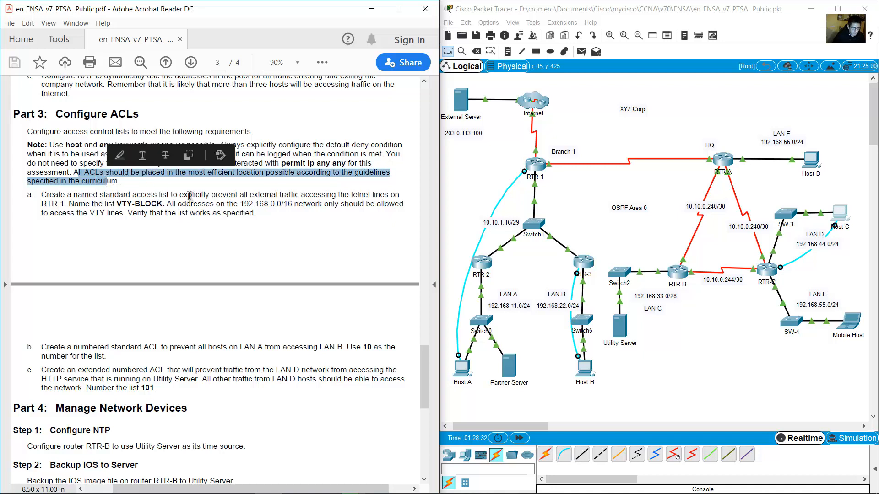
Highlight step a's VTY-BLOCK requirement and bring up Host A's window.
{"action": "scroll", "coordinate": [174, 191], "scroll_direction": "down", "scroll_amount": 3}
{"action": "left_click", "coordinate": [66, 128]}
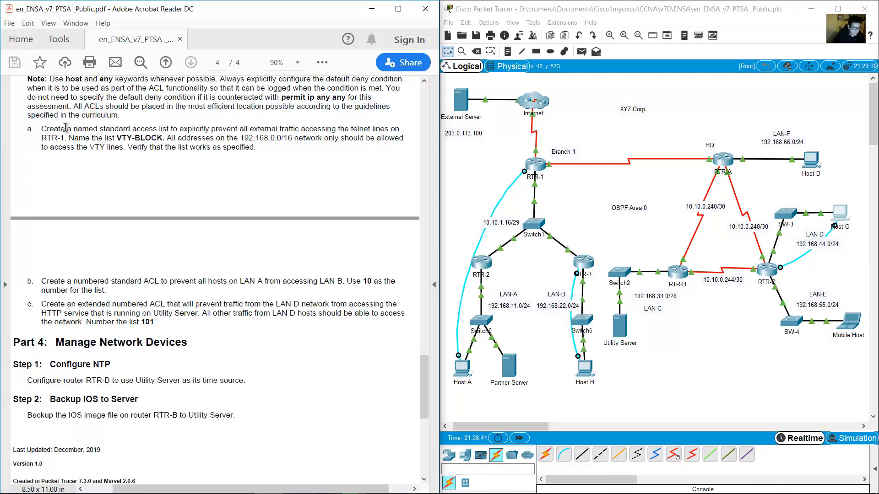
{"action": "left_click_drag", "start_coordinate": [42, 128], "coordinate": [70, 136]}
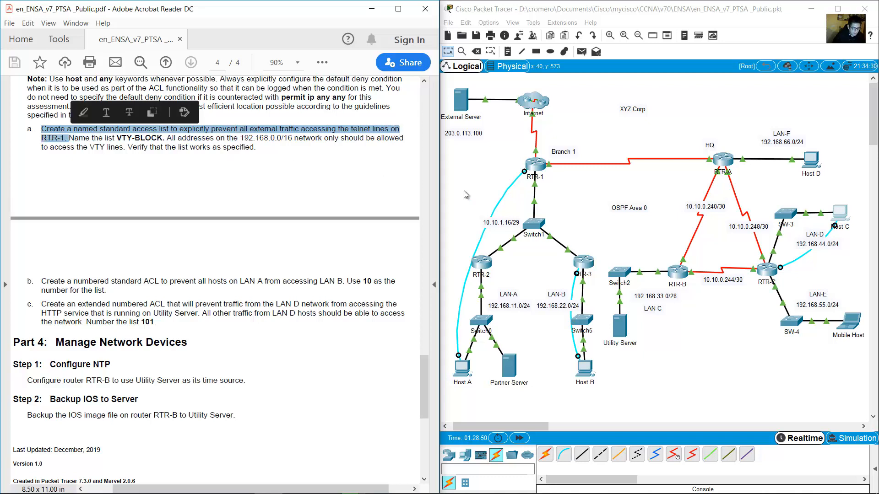
{"action": "left_click_drag", "start_coordinate": [499, 156], "coordinate": [567, 191]}
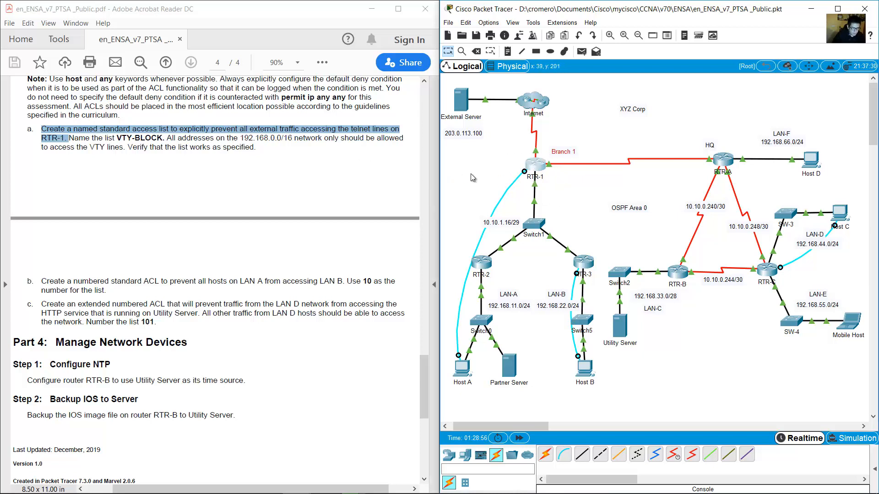
{"action": "left_click", "coordinate": [460, 378]}
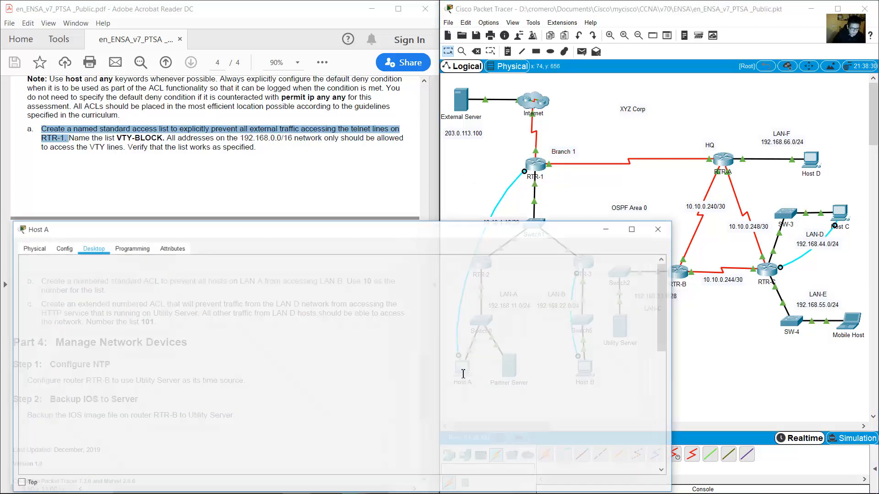
Connect Host A's Terminal to RTR-1 and enter global configuration mode with en and conf term.
{"action": "left_click", "coordinate": [663, 257]}
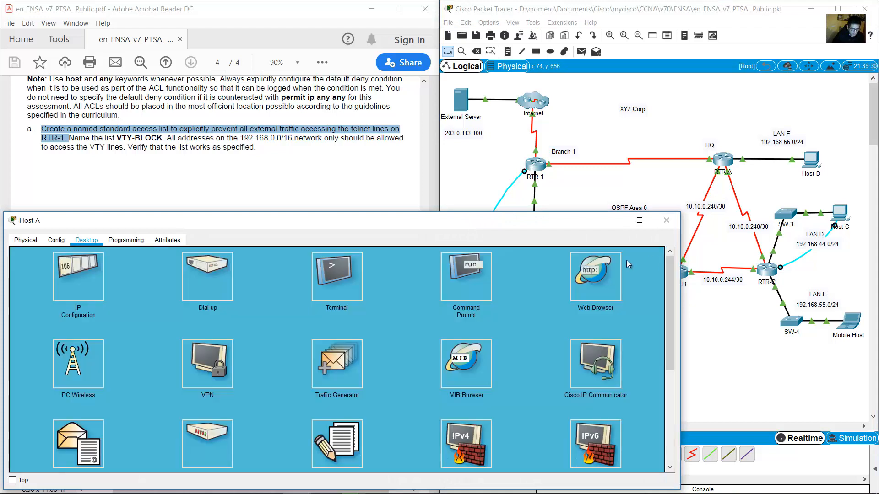
{"action": "left_click", "coordinate": [317, 275]}
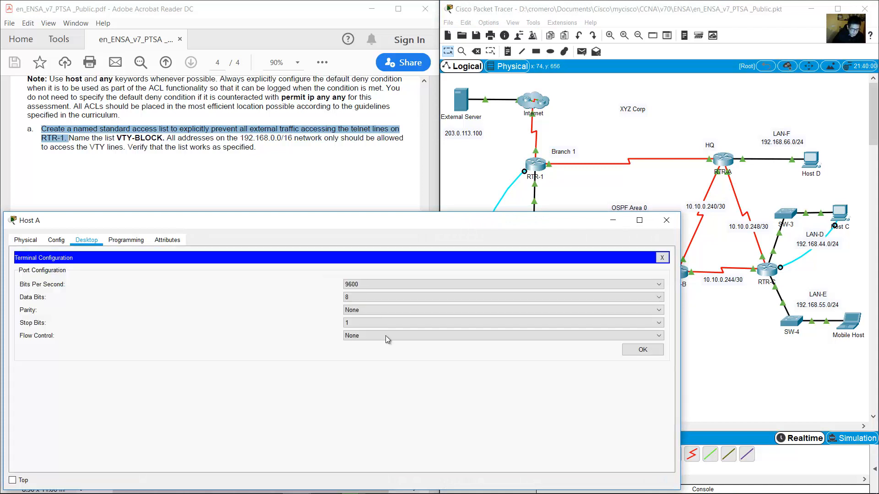
{"action": "left_click", "coordinate": [639, 349]}
{"action": "left_click_drag", "start_coordinate": [684, 335], "coordinate": [575, 339]}
{"action": "left_click_drag", "start_coordinate": [461, 339], "coordinate": [453, 339]}
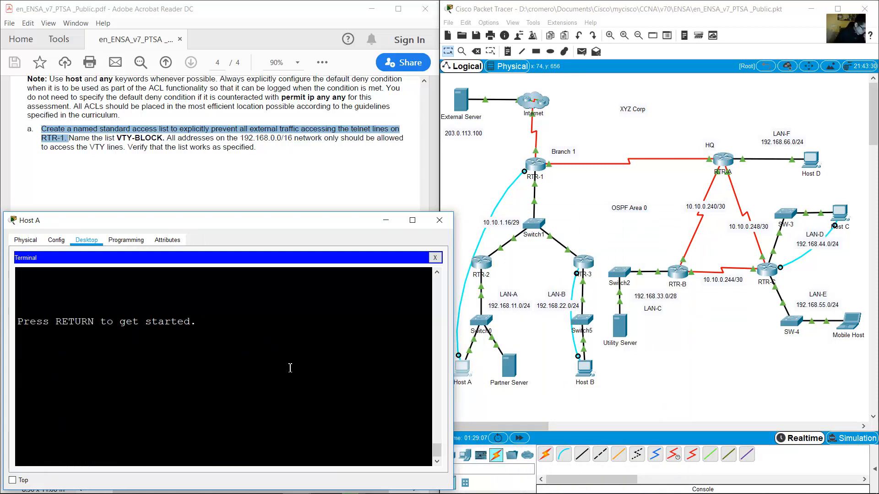
{"action": "key", "text": "Return"}
{"action": "type", "text": "en"}
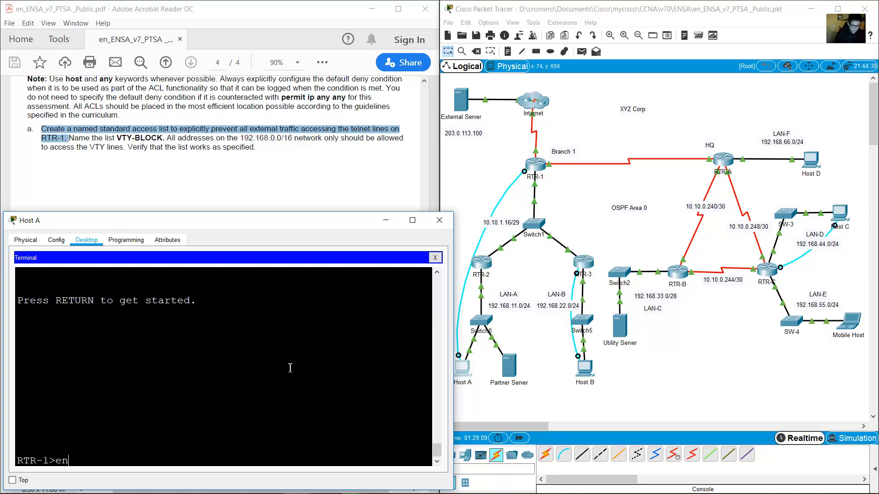
{"action": "key", "text": "Return"}
{"action": "type", "text": "conf term"}
{"action": "key", "text": "Return"}
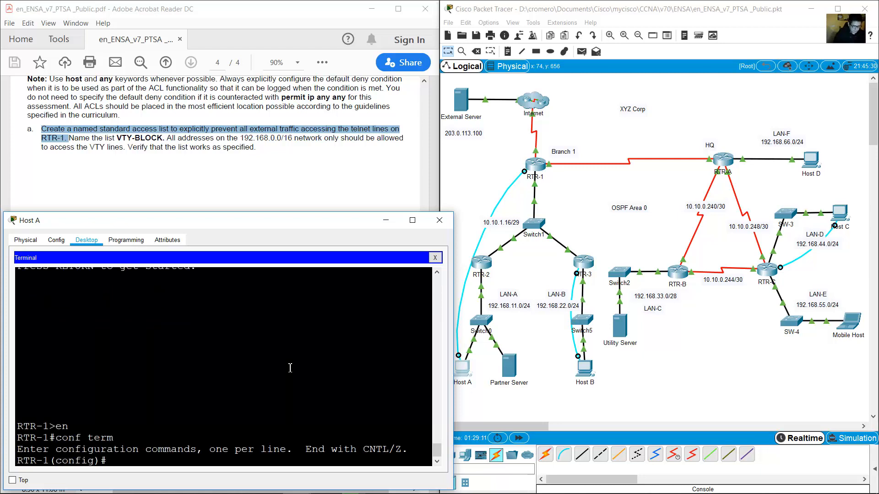
Create the standard access list VTY-BLOCK with ip access-list standard VTY-BLOCK.
{"action": "left_click", "coordinate": [82, 127]}
{"action": "left_click_drag", "start_coordinate": [82, 127], "coordinate": [178, 132]}
{"action": "left_click", "coordinate": [447, 301]}
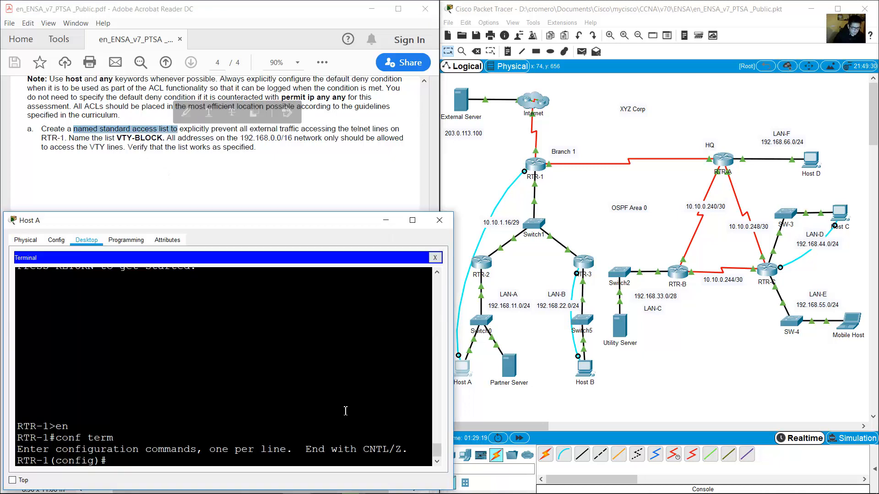
{"action": "type", "text": "ip access-list s"}
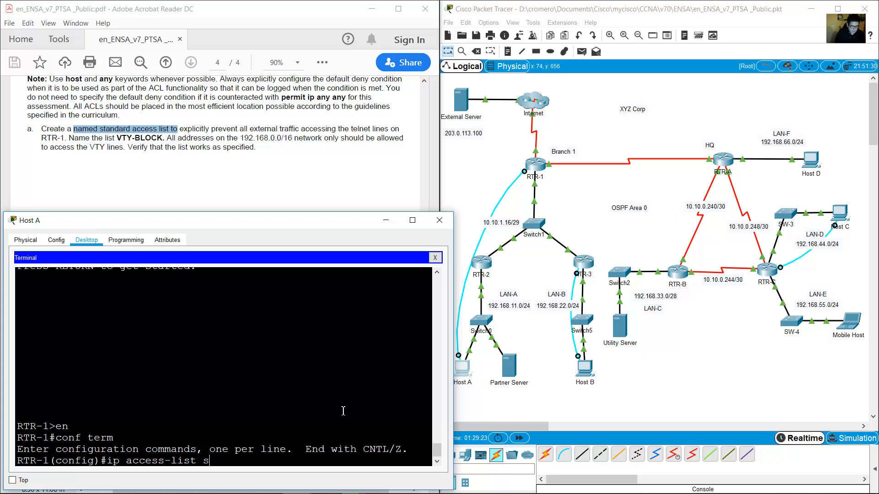
{"action": "type", "text": "tandard"}
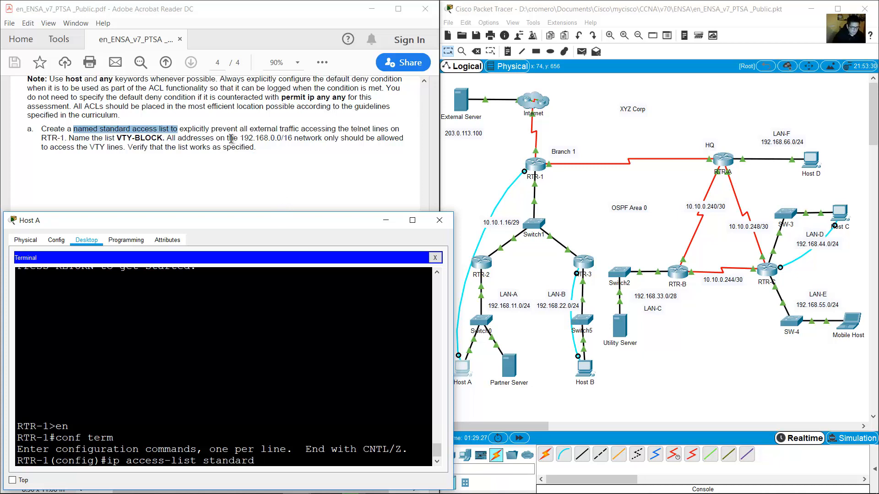
{"action": "left_click", "coordinate": [202, 138]}
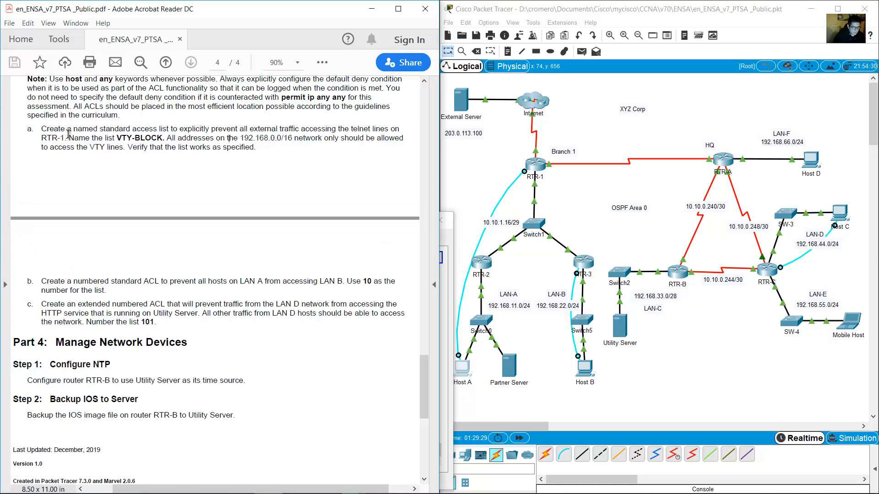
{"action": "left_click_drag", "start_coordinate": [69, 138], "coordinate": [163, 139]}
{"action": "left_click", "coordinate": [447, 278]}
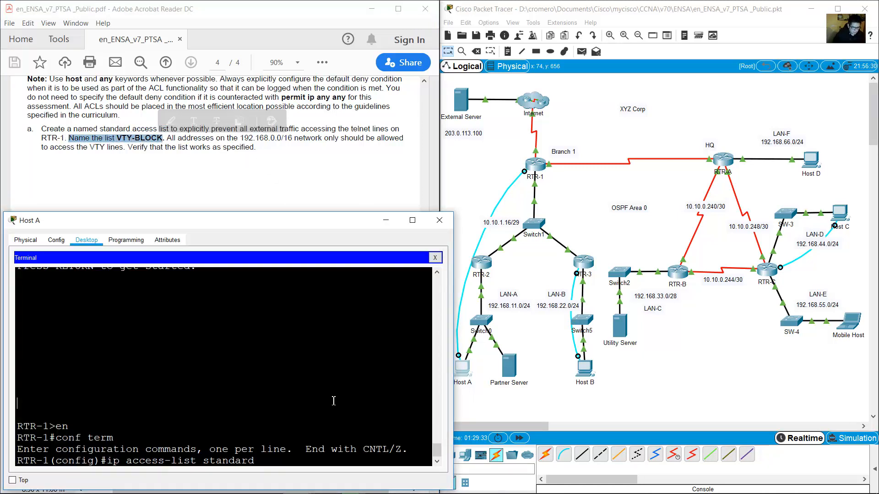
{"action": "type", "text": "VTY-B"}
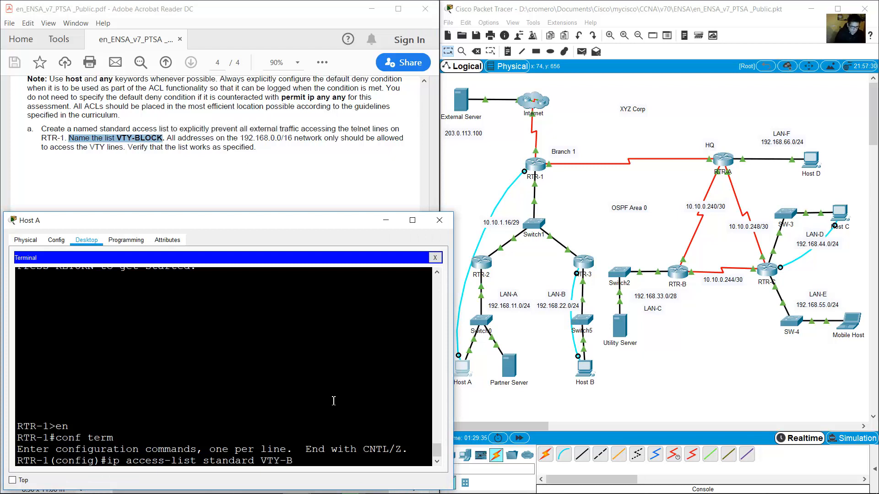
{"action": "type", "text": "LOCK"}
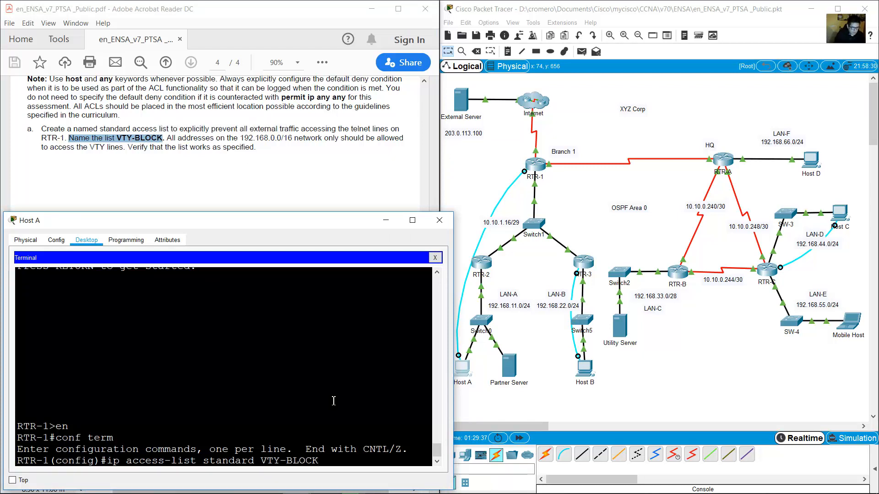
{"action": "key", "text": "Return"}
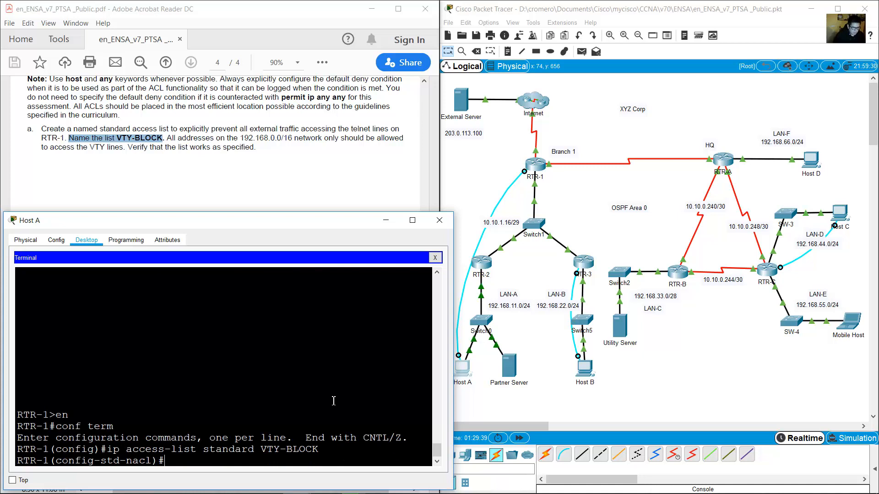
Read the VTY-BLOCK requirement and highlight the 192.168.0.0/16 network in the PDF.
{"action": "left_click", "coordinate": [116, 126]}
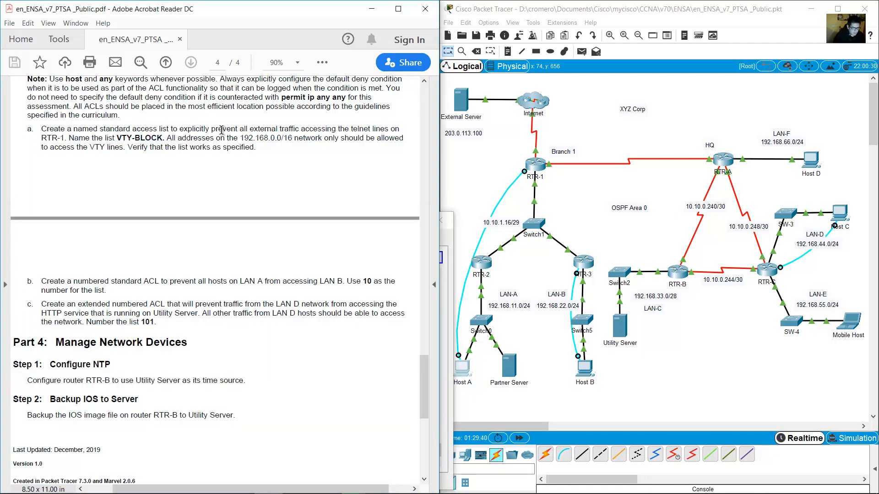
{"action": "left_click_drag", "start_coordinate": [212, 129], "coordinate": [297, 130]}
{"action": "left_click_drag", "start_coordinate": [167, 138], "coordinate": [123, 147]}
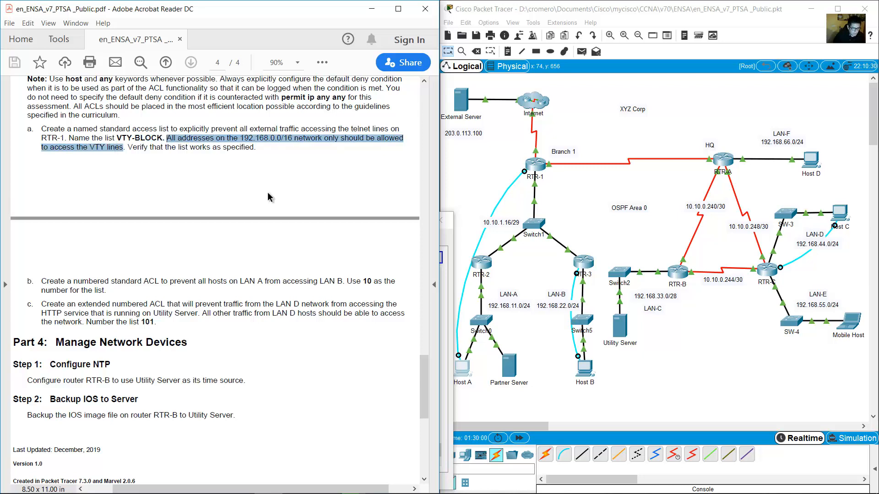
{"action": "left_click", "coordinate": [289, 139]}
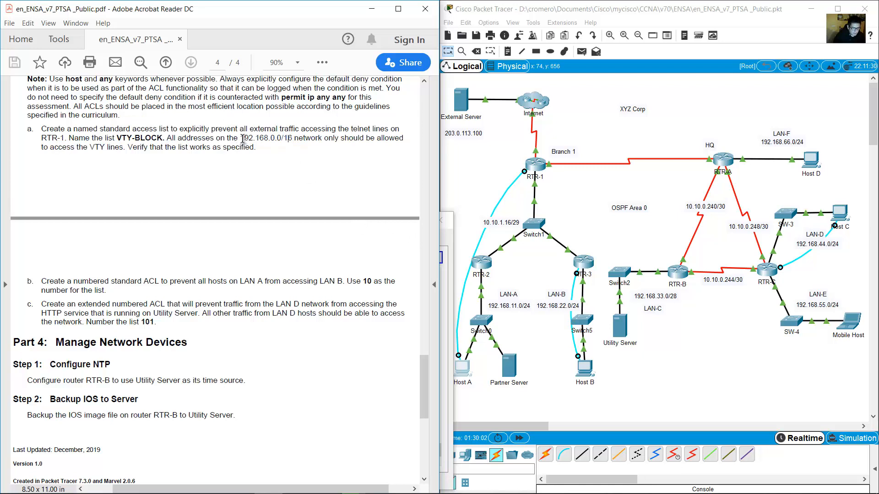
{"action": "left_click_drag", "start_coordinate": [242, 138], "coordinate": [293, 138]}
Add permit 192.168.0.0 0.0.255.255 and deny any to VTY-BLOCK, then exit.
{"action": "left_click", "coordinate": [447, 239]}
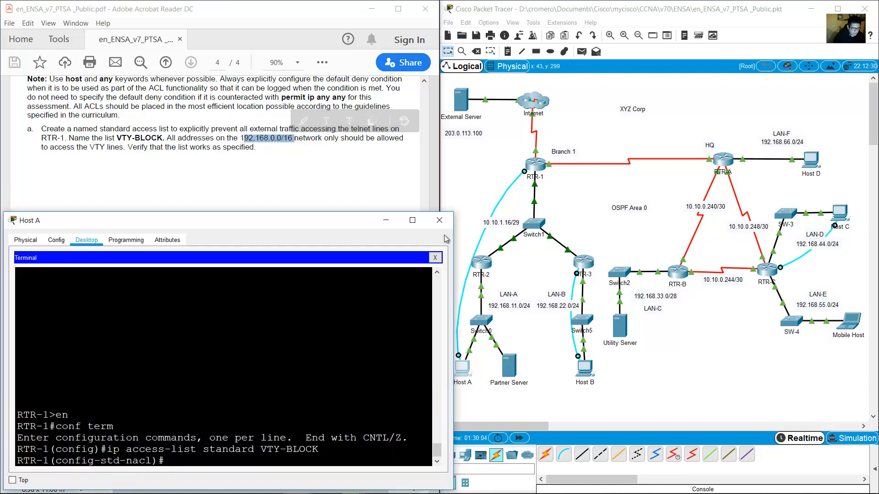
{"action": "type", "text": "permit "}
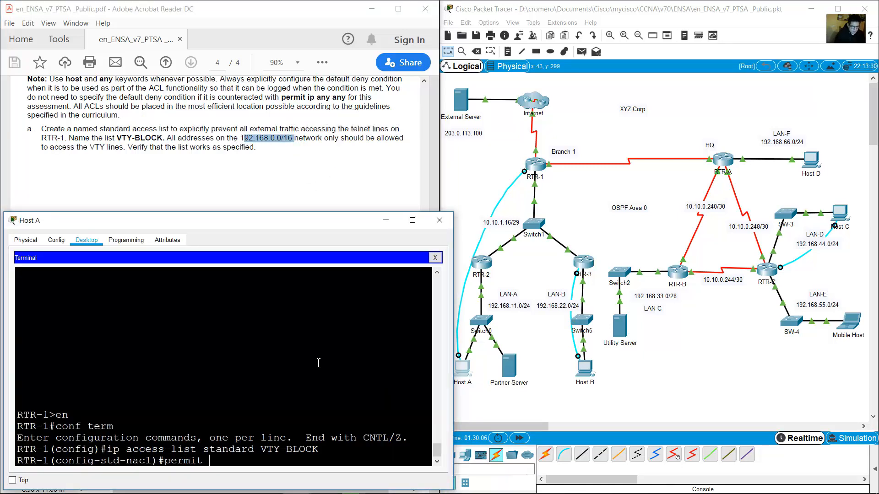
{"action": "type", "text": "192.168.0.0 0.0.255.255"}
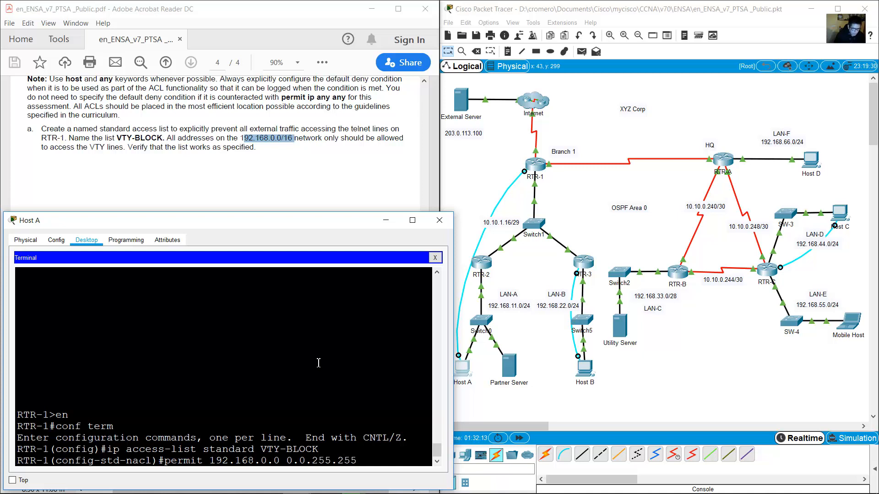
{"action": "key", "text": "Return"}
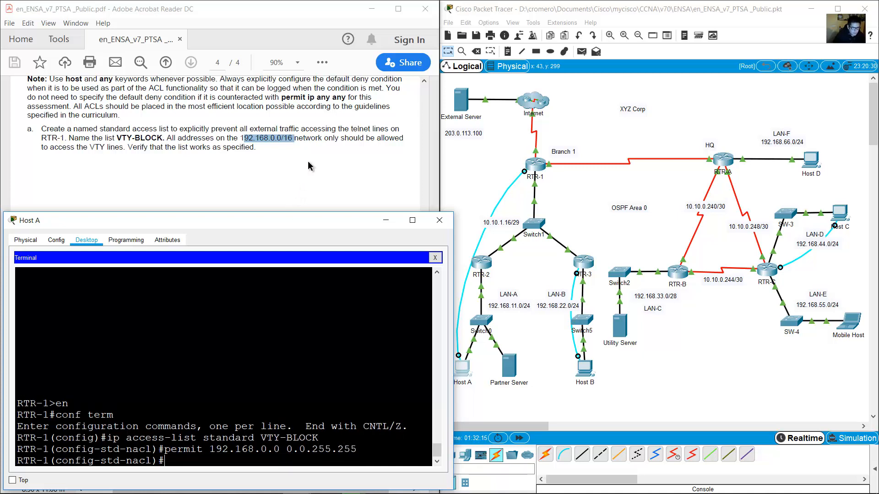
{"action": "left_click", "coordinate": [312, 144]}
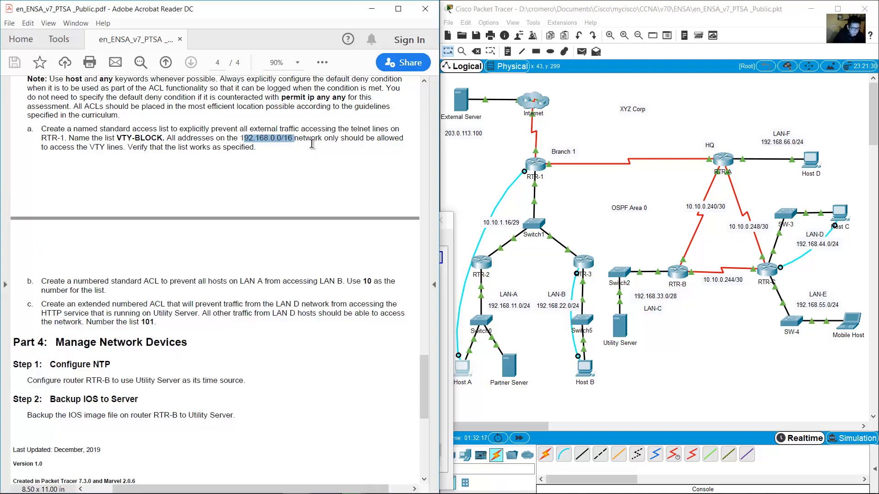
{"action": "scroll", "coordinate": [309, 147], "scroll_direction": "up", "scroll_amount": 6}
{"action": "scroll", "coordinate": [306, 147], "scroll_direction": "down", "scroll_amount": 5}
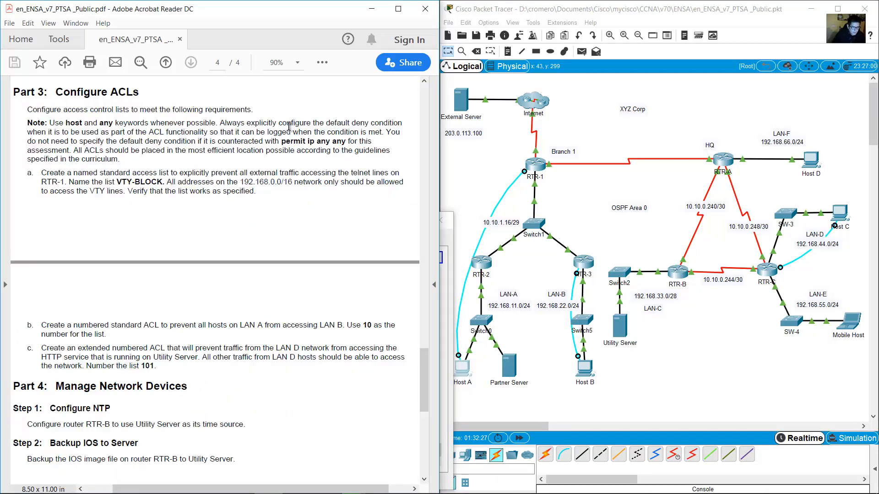
{"action": "left_click_drag", "start_coordinate": [291, 122], "coordinate": [206, 132]}
{"action": "left_click", "coordinate": [449, 242]}
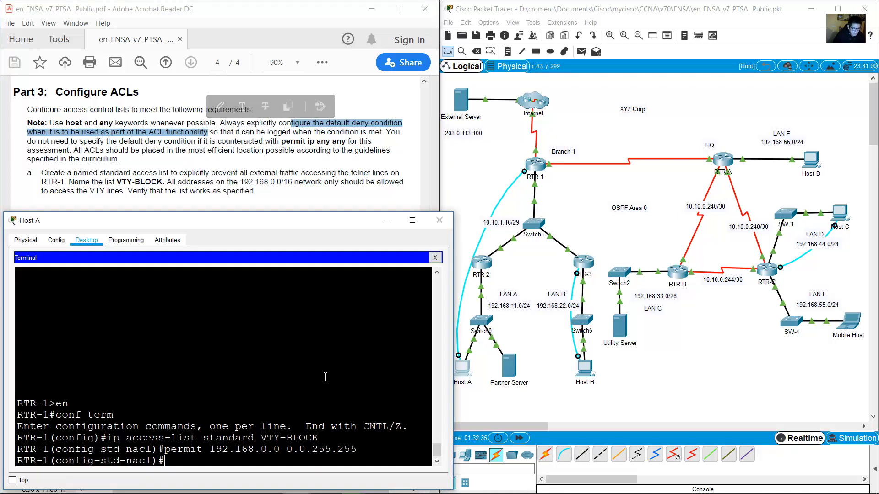
{"action": "type", "text": "deny a"}
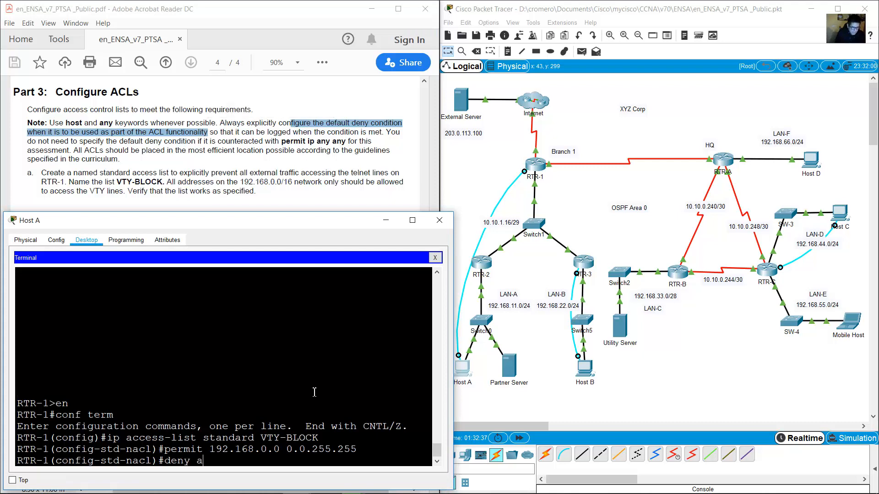
{"action": "type", "text": "ny"}
{"action": "key", "text": "Return"}
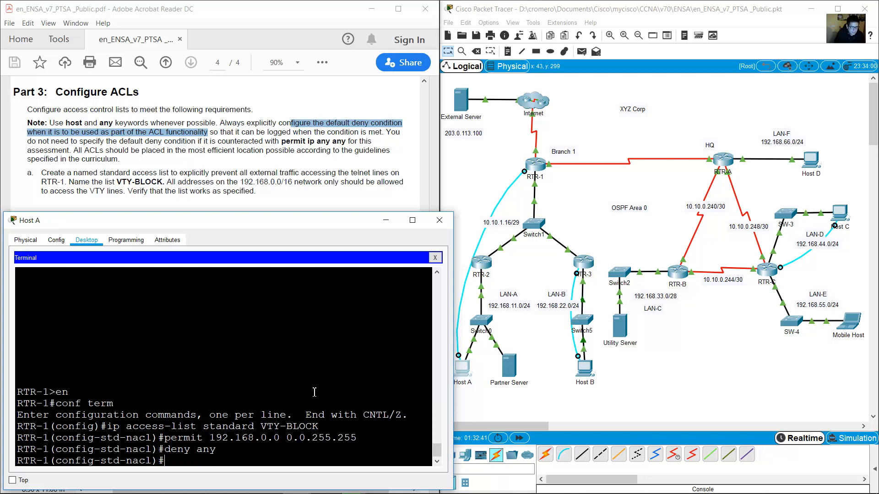
{"action": "key", "text": "Return"}
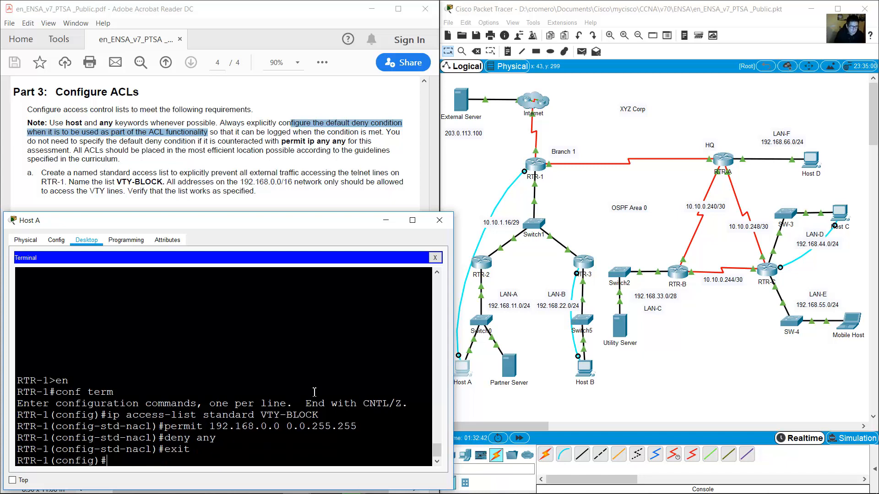
Apply VTY-BLOCK inbound on line vty 0 4 with access-class VTY-BLOCK in.
{"action": "left_click", "coordinate": [173, 160]}
{"action": "left_click_drag", "start_coordinate": [89, 190], "coordinate": [125, 191]}
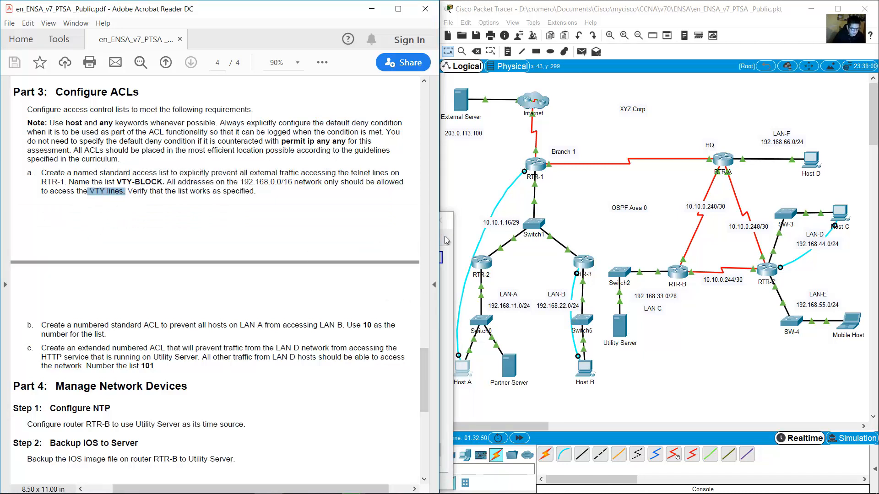
{"action": "left_click", "coordinate": [444, 236]}
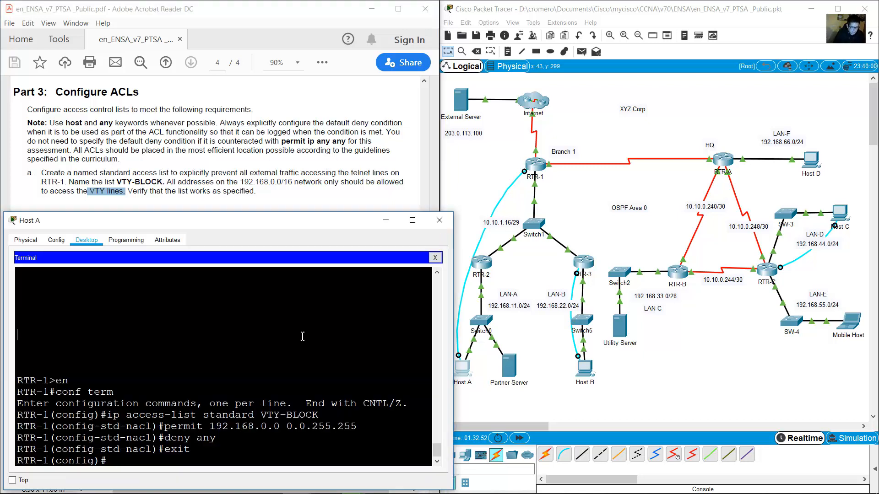
{"action": "type", "text": "line vty 0 14"}
{"action": "key", "text": "BackSpace"}
{"action": "key", "text": "BackSpace"}
{"action": "type", "text": "4"}
{"action": "key", "text": "Return"}
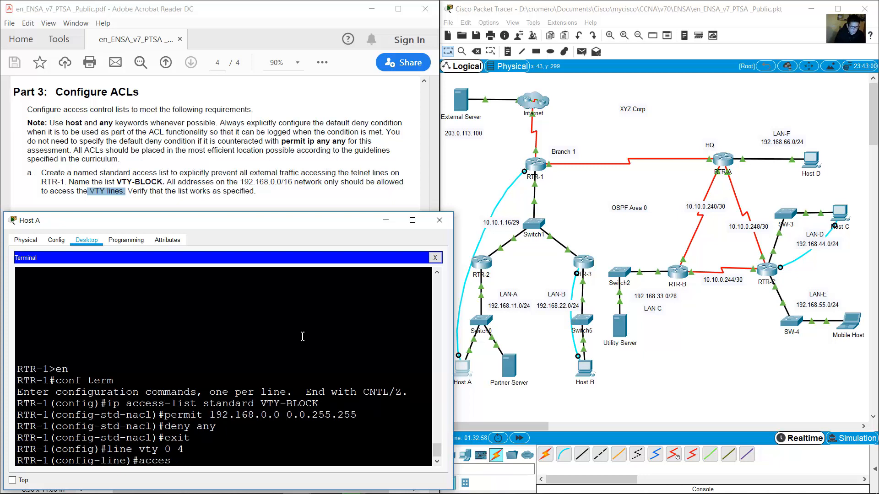
{"action": "left_click_drag", "start_coordinate": [261, 403], "coordinate": [318, 403]}
{"action": "left_click", "coordinate": [286, 465]}
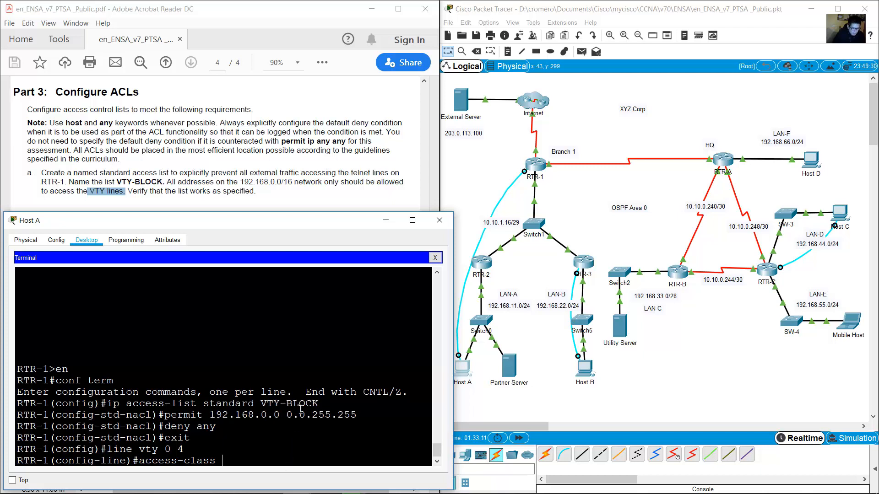
{"action": "type", "text": "VTY-BL"}
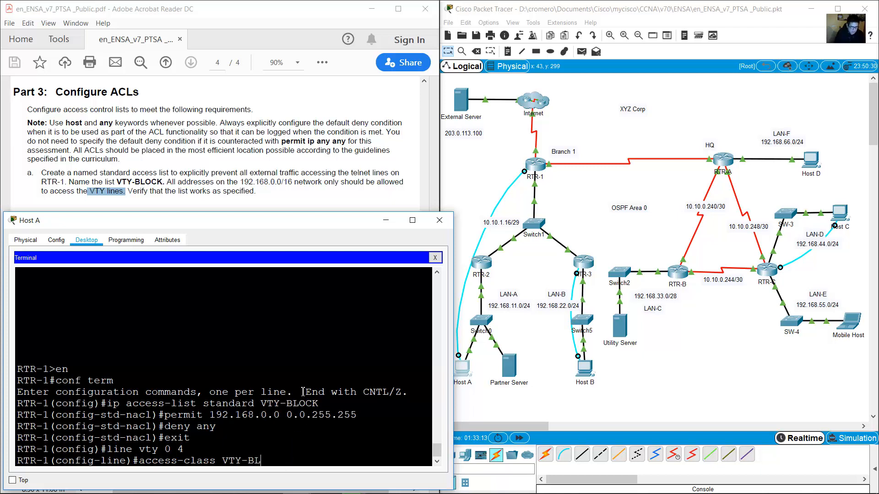
{"action": "type", "text": "OCK in"}
{"action": "key", "text": "Return"}
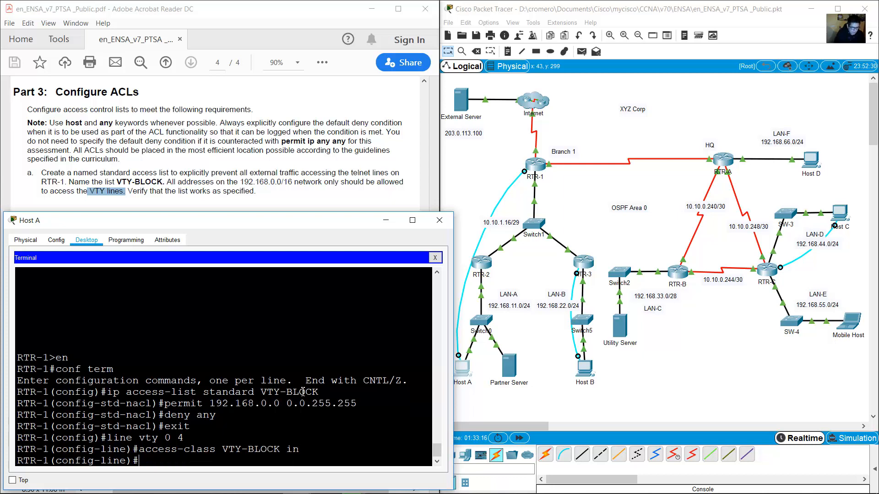
{"action": "key", "text": "Return"}
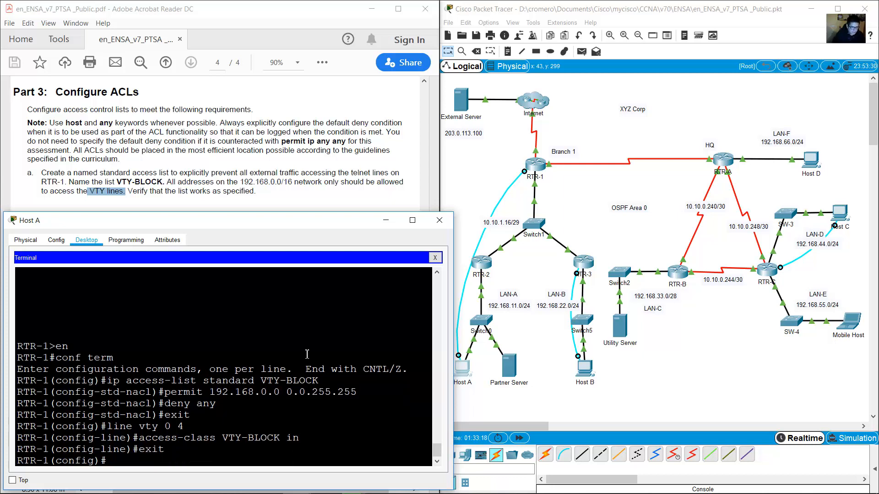
{"action": "left_click", "coordinate": [228, 198]}
{"action": "left_click_drag", "start_coordinate": [127, 191], "coordinate": [210, 191]}
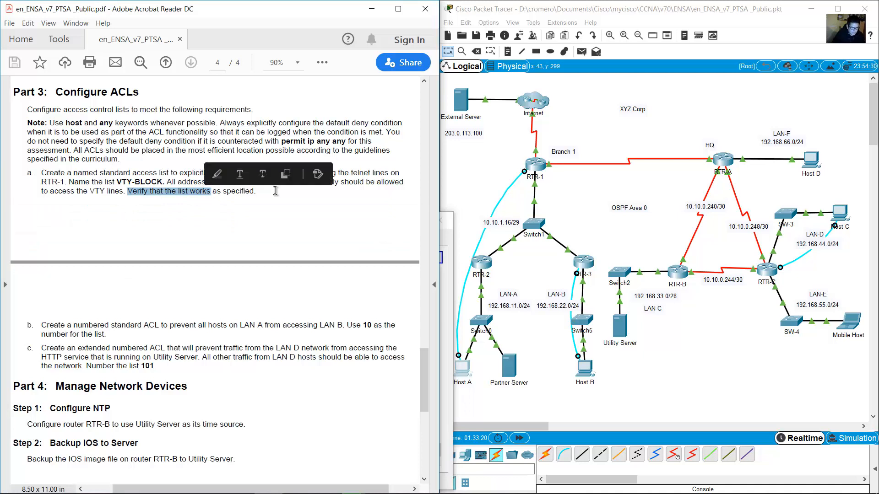
{"action": "left_click", "coordinate": [450, 175]}
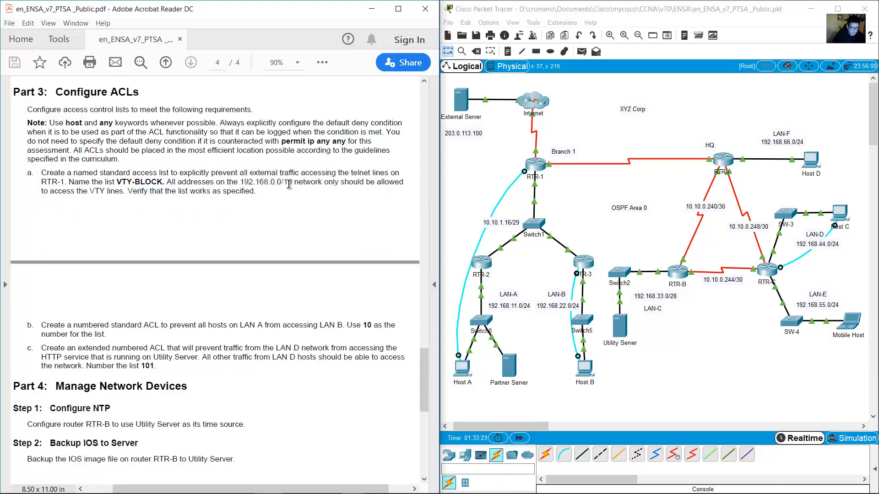
{"action": "left_click_drag", "start_coordinate": [240, 182], "coordinate": [293, 182]}
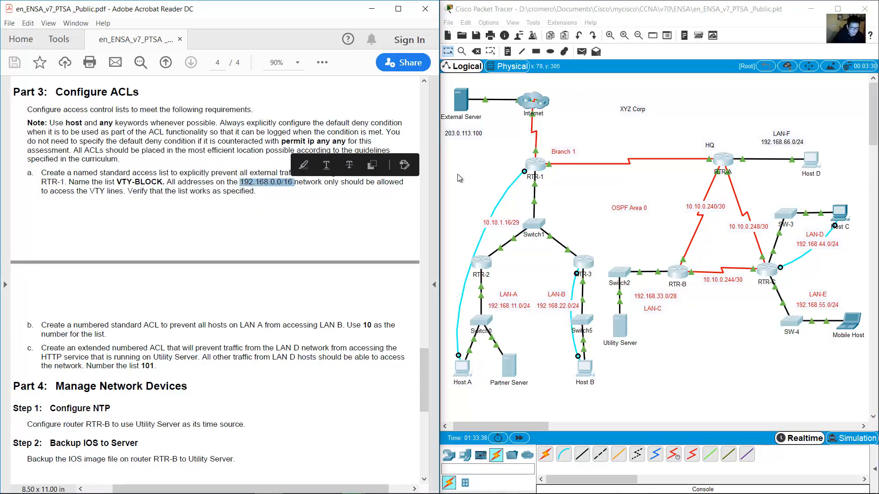
{"action": "left_click_drag", "start_coordinate": [466, 156], "coordinate": [840, 395]}
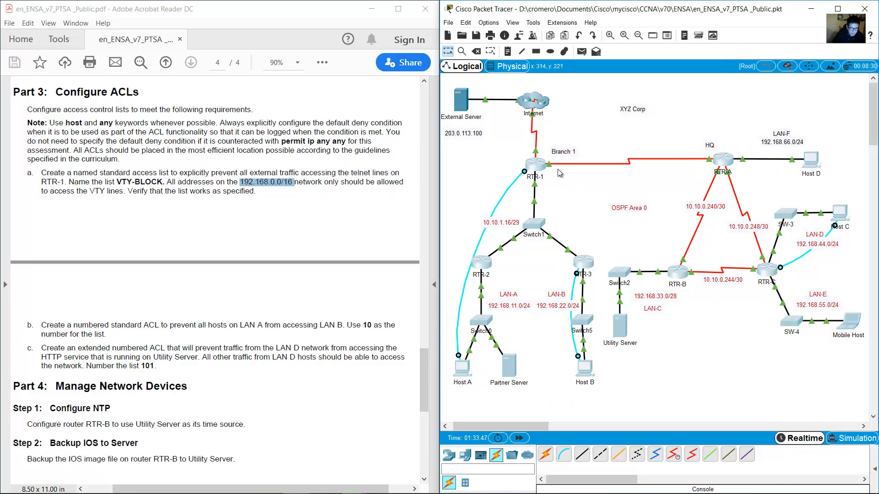
{"action": "left_click_drag", "start_coordinate": [582, 76], "coordinate": [450, 148]}
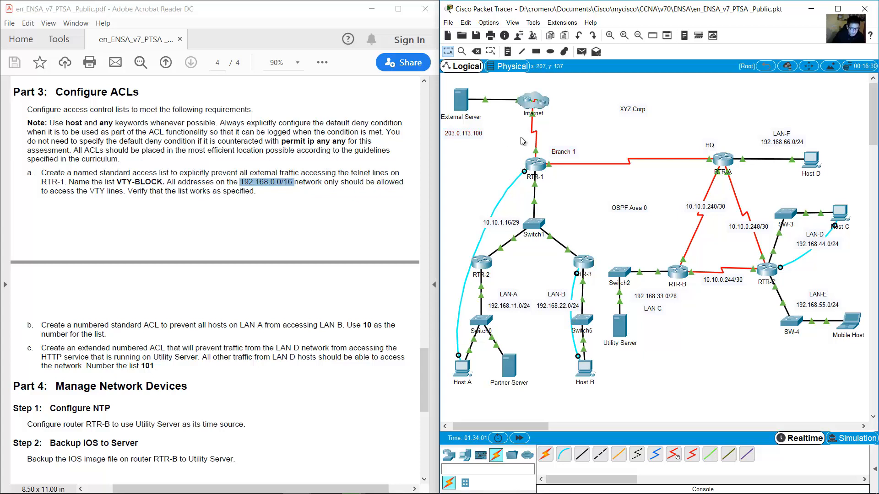
{"action": "left_click", "coordinate": [459, 370]}
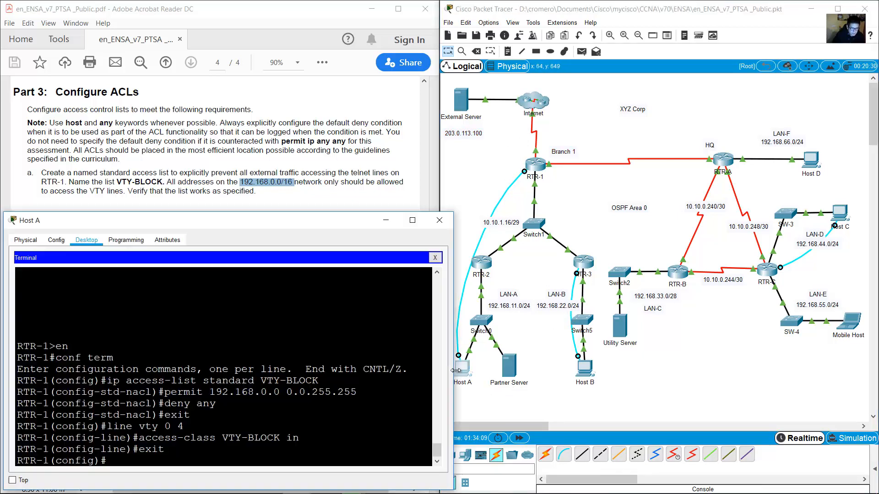
Switch Host A from the RTR-1 terminal to its Command Prompt and begin a telnet command.
{"action": "left_click", "coordinate": [333, 331]}
{"action": "left_click", "coordinate": [435, 258]}
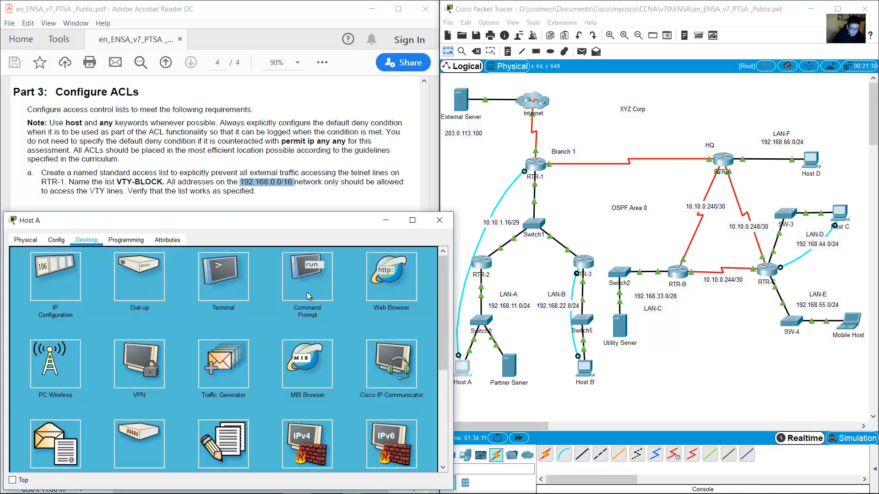
{"action": "left_click", "coordinate": [307, 284]}
{"action": "scroll", "coordinate": [325, 377], "scroll_direction": "down", "scroll_amount": 5}
{"action": "scroll", "coordinate": [325, 377], "scroll_direction": "down", "scroll_amount": 6}
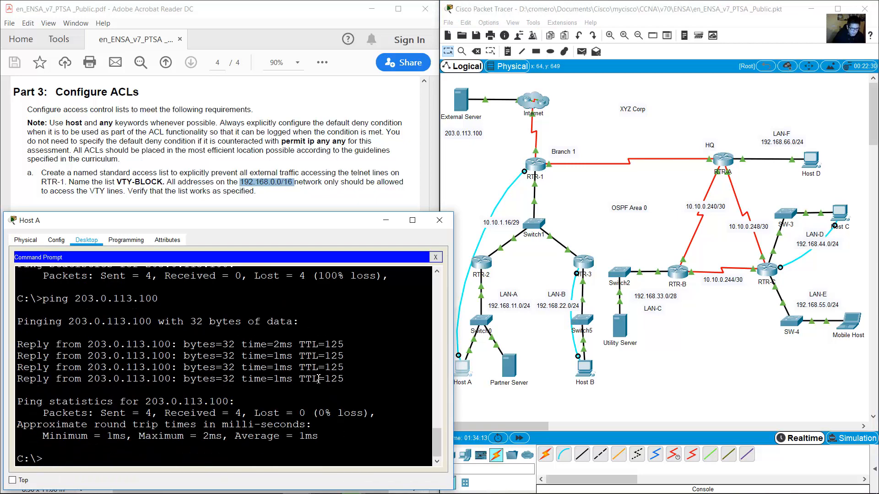
{"action": "type", "text": "telnet"}
Look up RTR-1's G0/0/0 address 10.10.1.17 in the PDF addressing table.
{"action": "left_click", "coordinate": [531, 188]}
{"action": "mouse_move", "coordinate": [535, 184]}
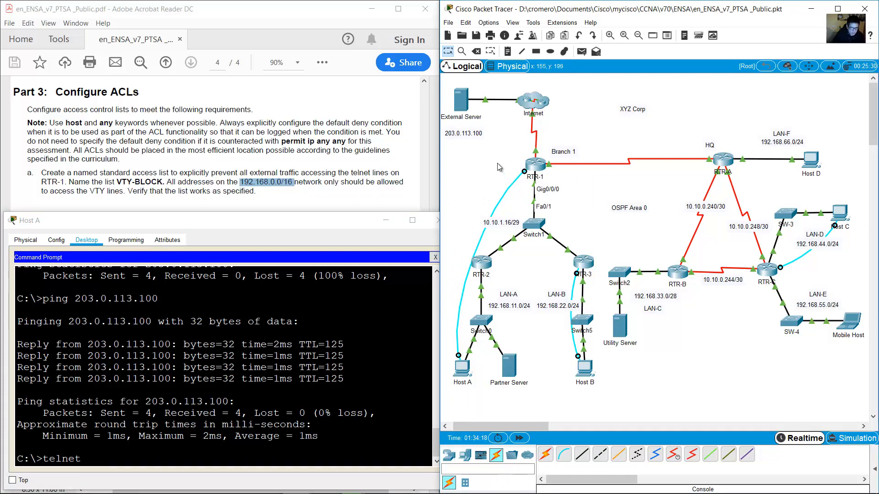
{"action": "left_click_drag", "start_coordinate": [497, 163], "coordinate": [537, 182]}
{"action": "left_click", "coordinate": [327, 151]}
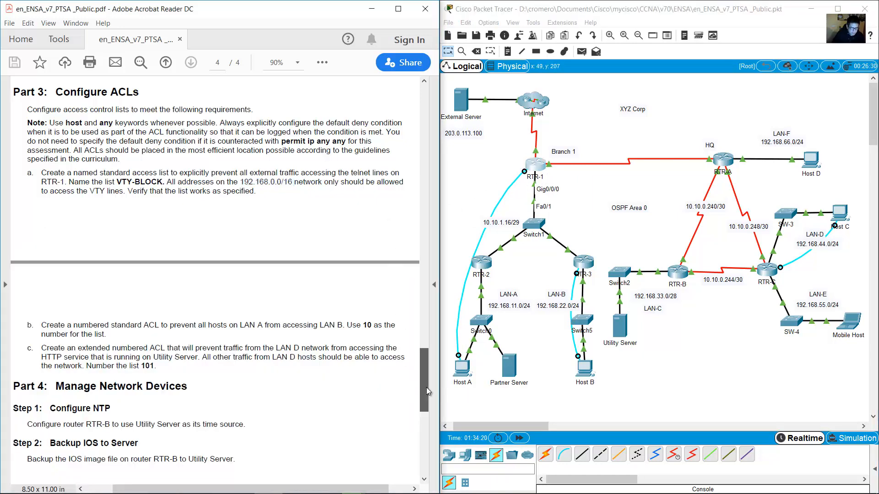
{"action": "left_click_drag", "start_coordinate": [426, 388], "coordinate": [428, 123]}
{"action": "left_click_drag", "start_coordinate": [268, 198], "coordinate": [300, 198]}
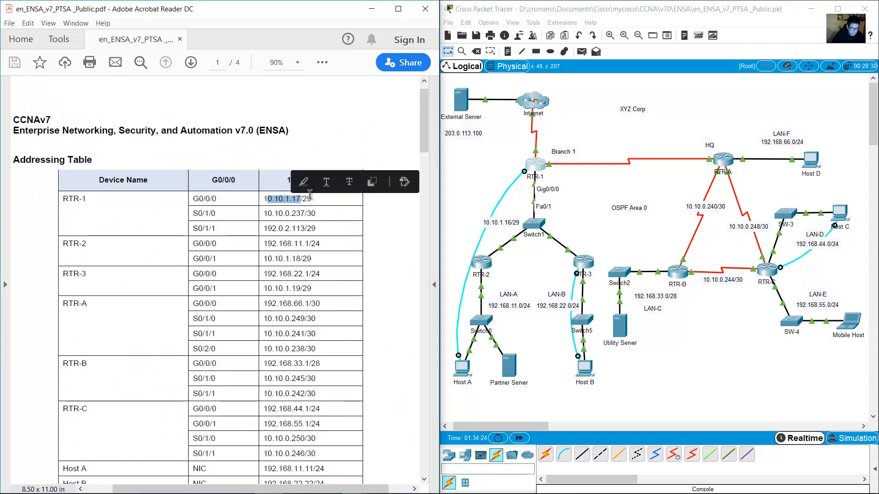
{"action": "left_click", "coordinate": [536, 191]}
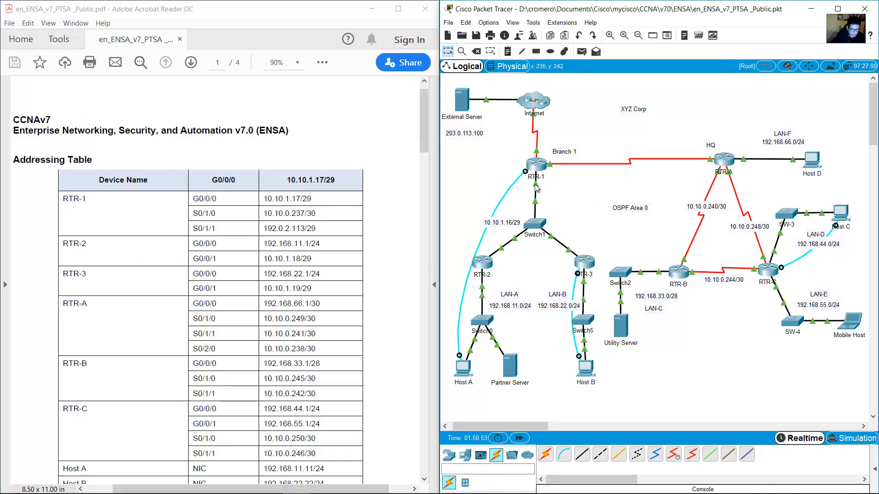
{"action": "mouse_move", "coordinate": [535, 188]}
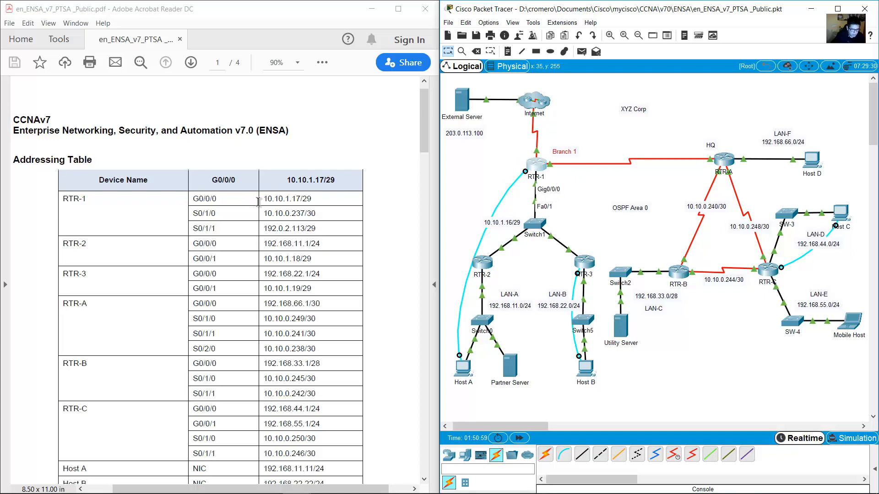
{"action": "left_click_drag", "start_coordinate": [264, 199], "coordinate": [301, 199]}
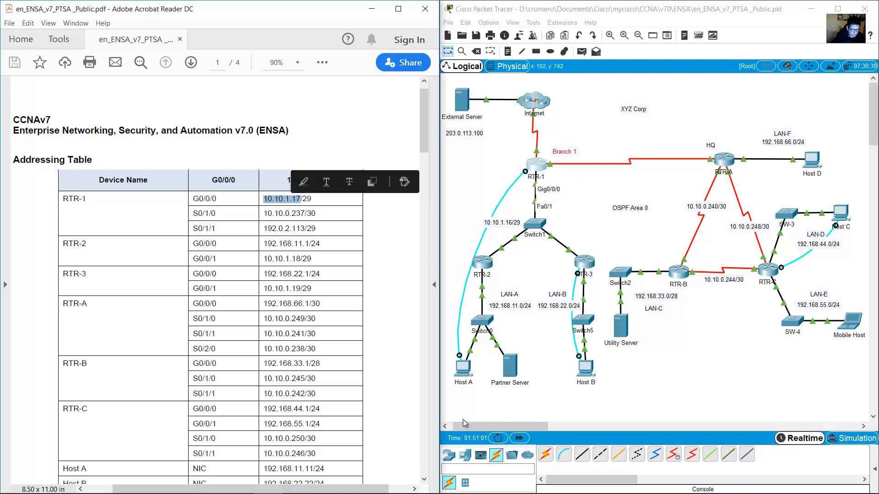
Run telnet 10.10.1.17, confirm the Password: prompt, and put away Host A's window.
{"action": "key", "text": "alt+Tab"}
{"action": "type", "text": "teln"}
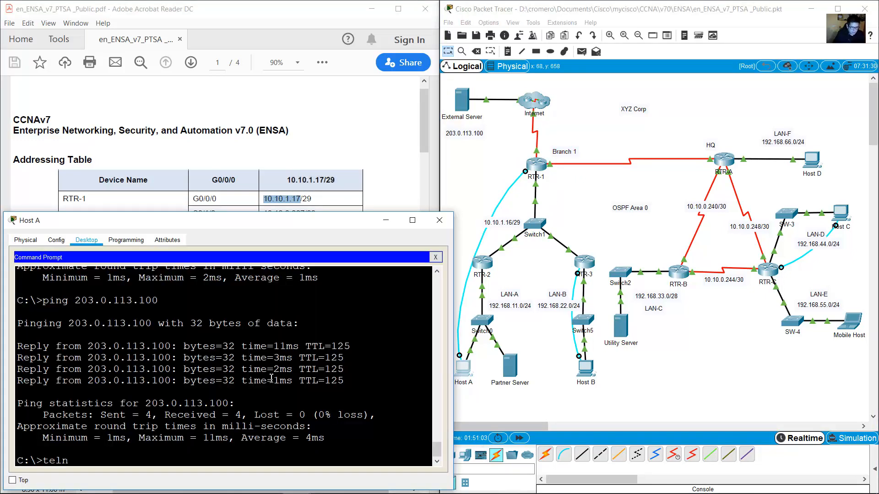
{"action": "type", "text": "et 10.10.1.17"}
{"action": "key", "text": "Return"}
{"action": "left_click_drag", "start_coordinate": [82, 462], "coordinate": [7, 391]}
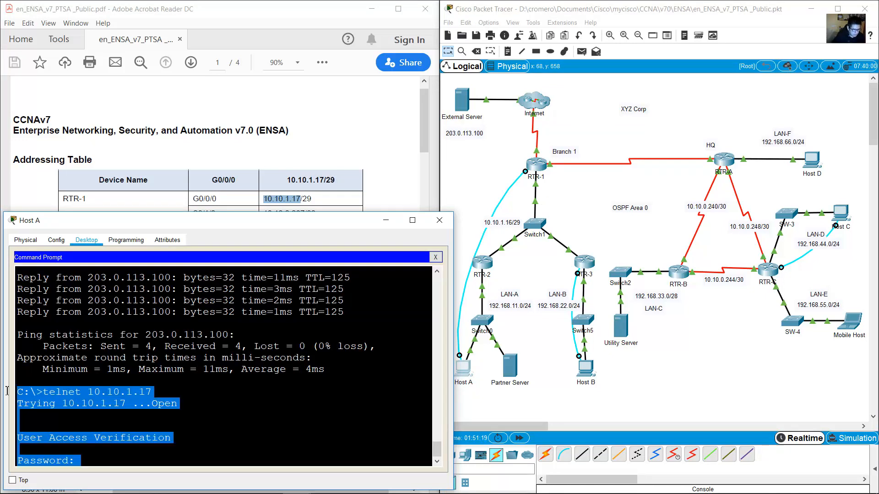
{"action": "left_click", "coordinate": [113, 403]}
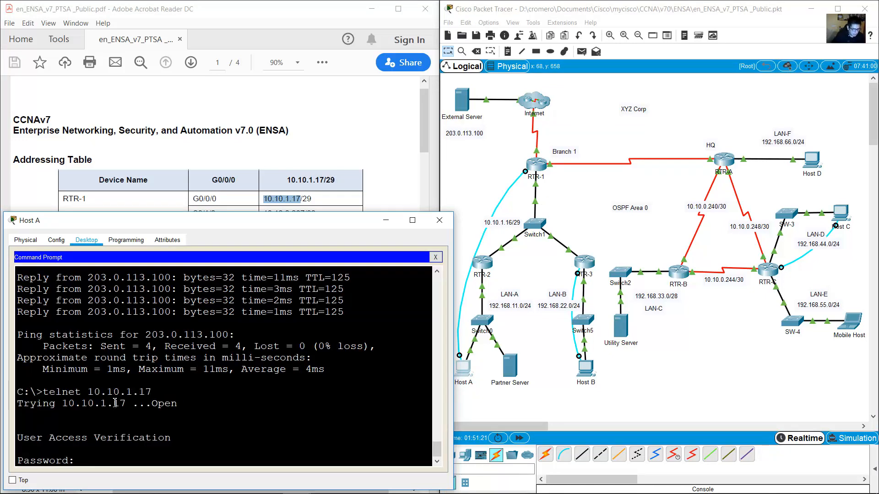
{"action": "left_click", "coordinate": [386, 220]}
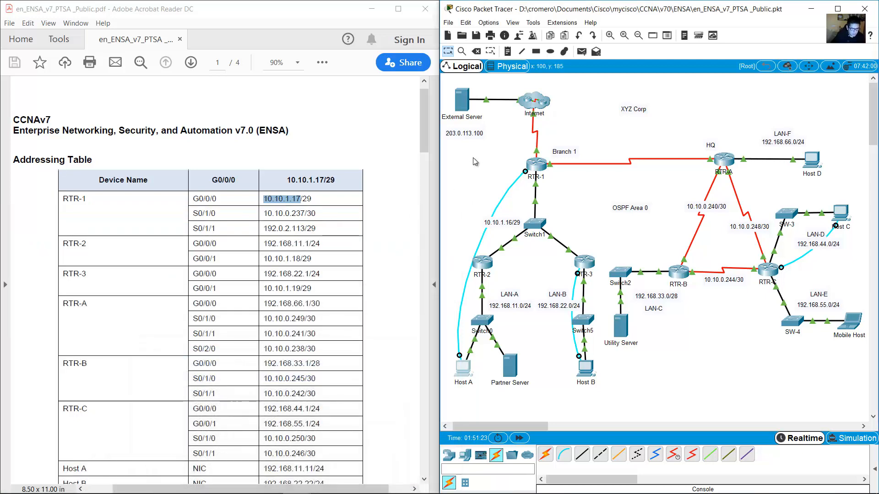
Open the External Server's Command Prompt and look up RTR-1's S0/1/1 address 192.0.2.113.
{"action": "left_click", "coordinate": [464, 103]}
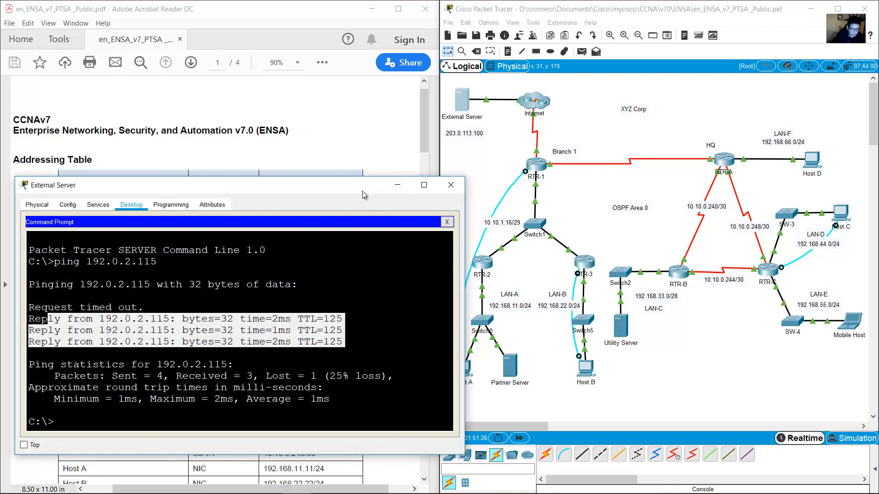
{"action": "left_click_drag", "start_coordinate": [362, 192], "coordinate": [351, 224]}
{"action": "left_click", "coordinate": [402, 288]}
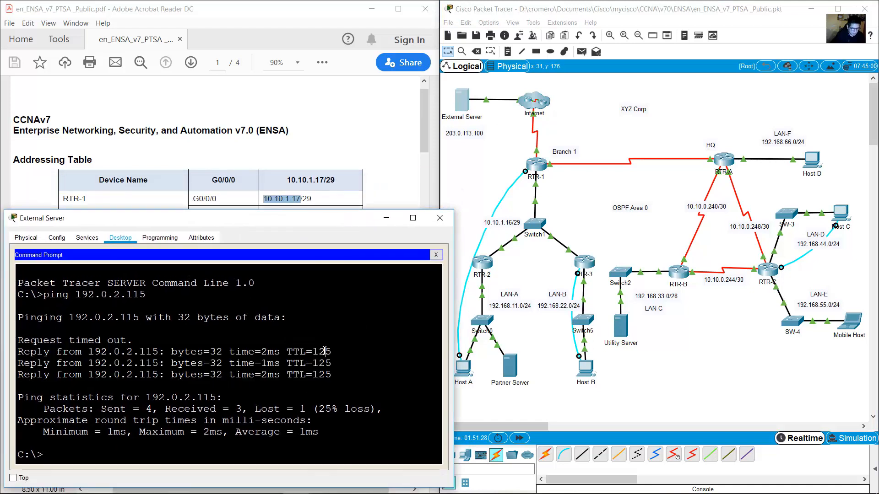
{"action": "type", "text": "telnet"}
{"action": "left_click", "coordinate": [548, 156]}
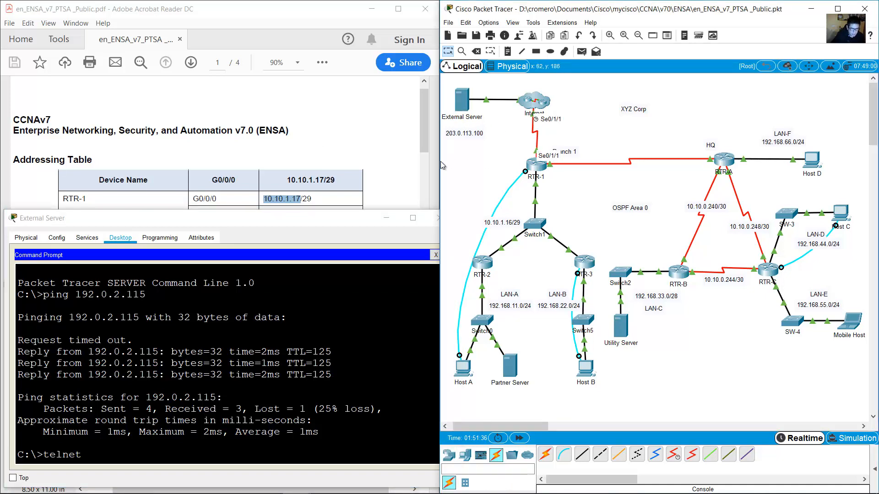
{"action": "left_click", "coordinate": [383, 154]}
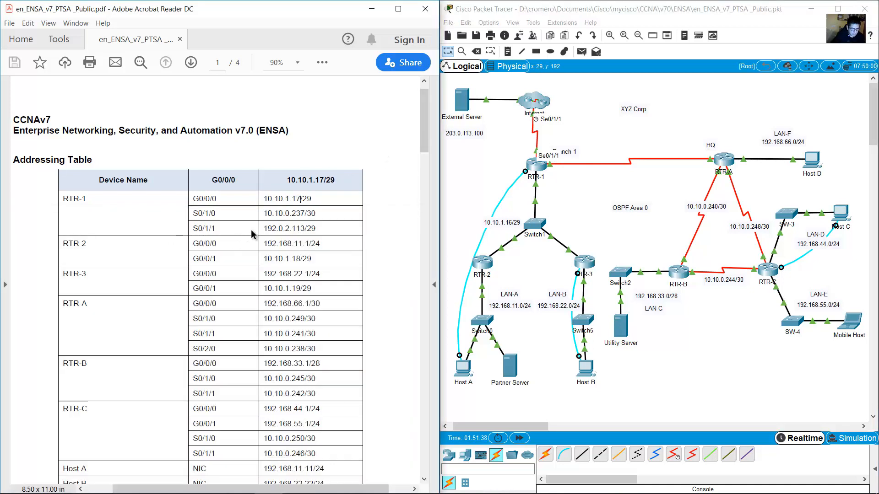
{"action": "left_click_drag", "start_coordinate": [267, 228], "coordinate": [311, 246]}
Telnet to 192.0.2.113, confirm it's closed by the foreign host, then highlight PDF task b.
{"action": "left_click", "coordinate": [472, 105]}
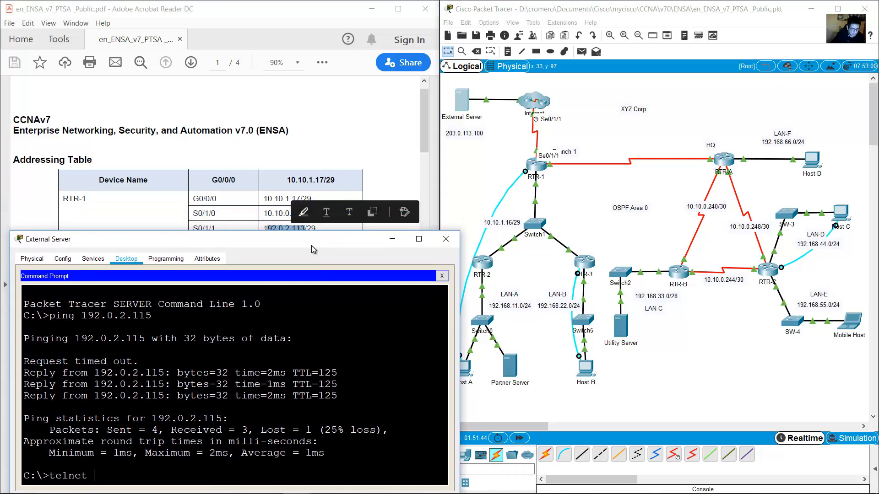
{"action": "type", "text": "192.0."}
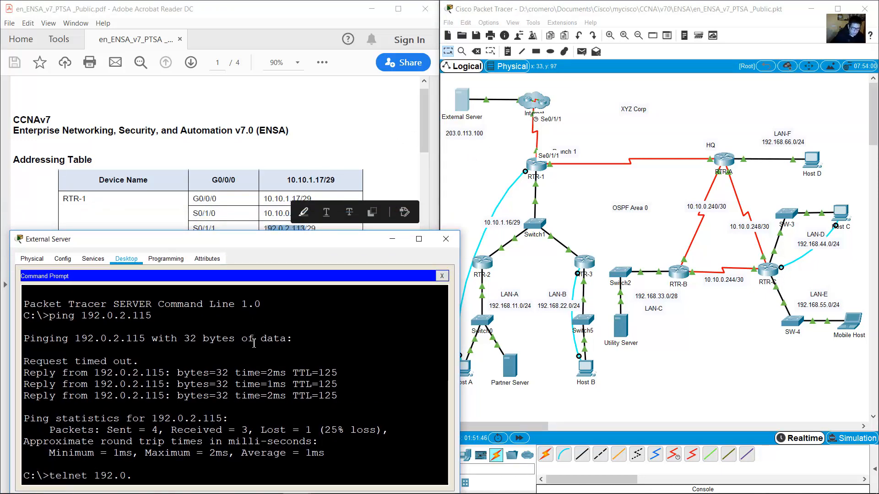
{"action": "type", "text": "2.113"}
{"action": "key", "text": "Return"}
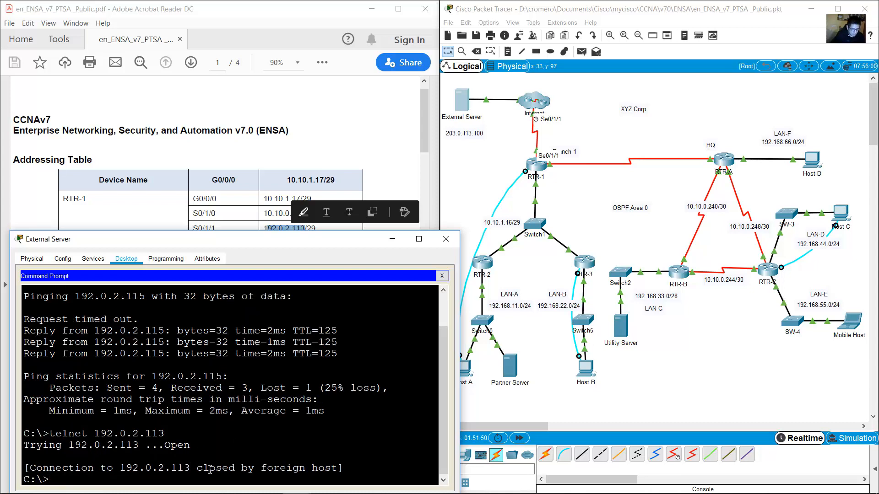
{"action": "left_click_drag", "start_coordinate": [198, 468], "coordinate": [335, 467]}
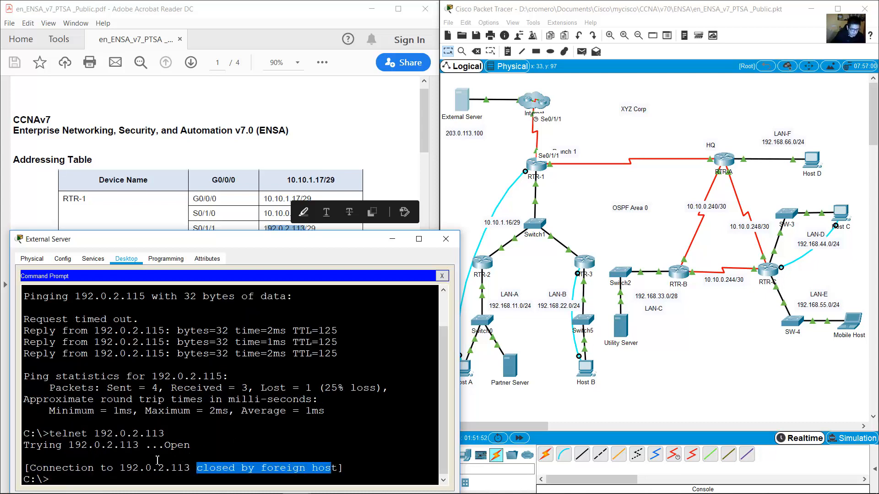
{"action": "left_click_drag", "start_coordinate": [76, 448], "coordinate": [333, 468]}
{"action": "left_click", "coordinate": [338, 468]}
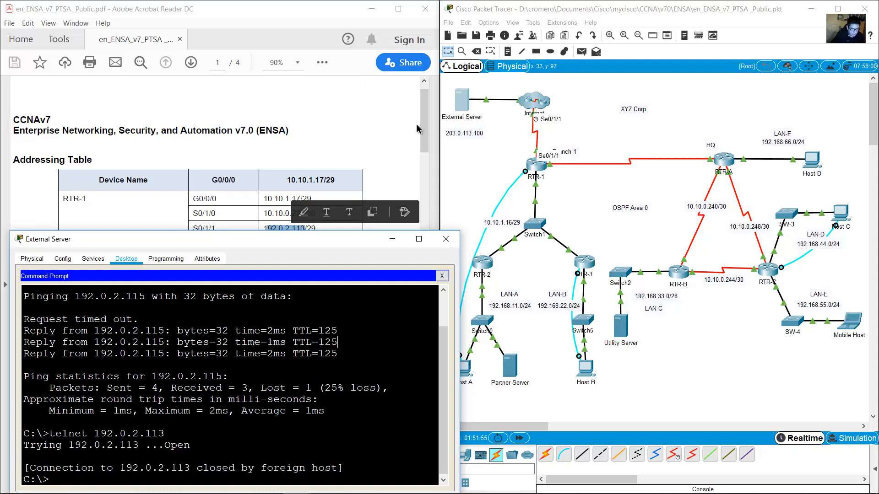
{"action": "left_click_drag", "start_coordinate": [425, 118], "coordinate": [385, 363]}
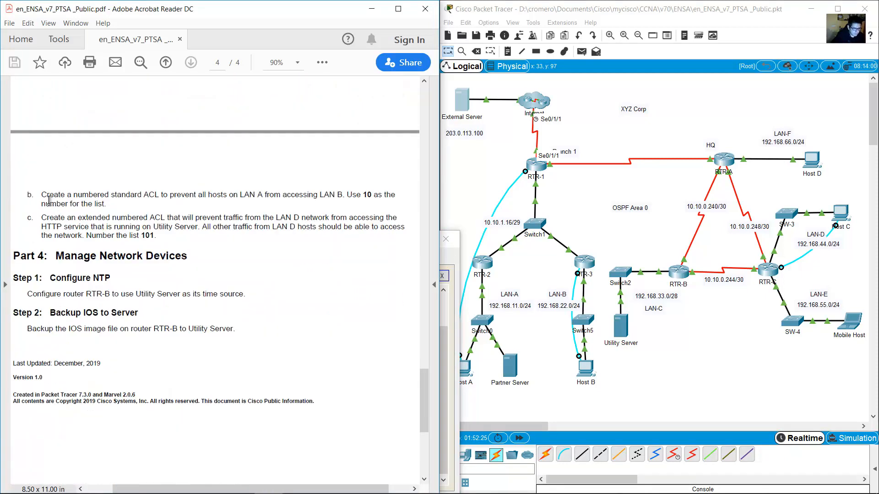
{"action": "left_click_drag", "start_coordinate": [42, 195], "coordinate": [345, 195]}
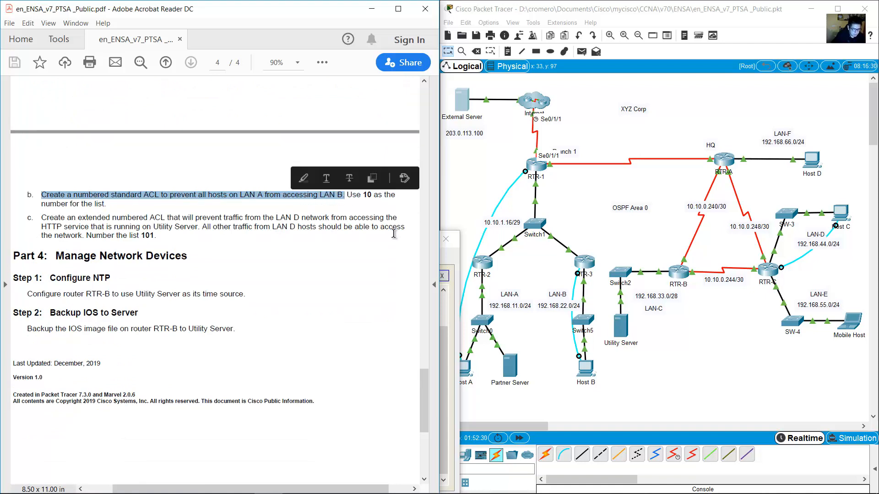
{"action": "left_click", "coordinate": [466, 198]}
{"action": "left_click_drag", "start_coordinate": [519, 399], "coordinate": [461, 285]}
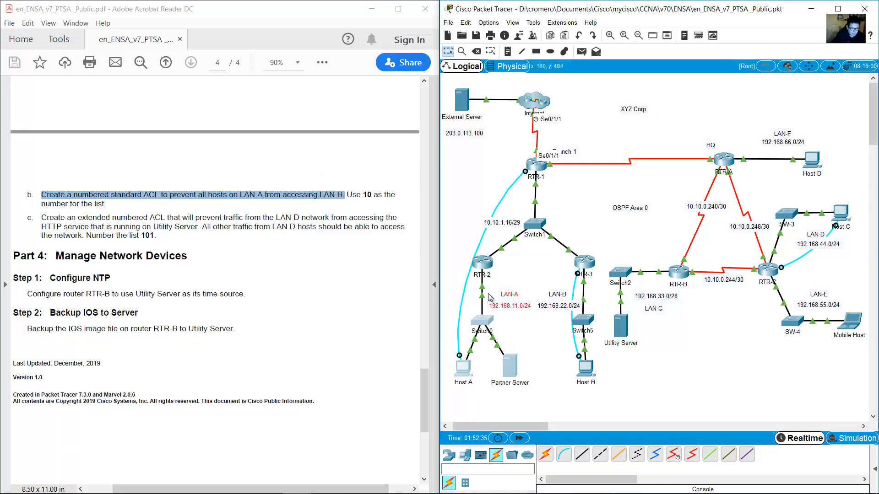
{"action": "left_click", "coordinate": [529, 395]}
{"action": "left_click_drag", "start_coordinate": [525, 427], "coordinate": [447, 264]}
{"action": "left_click", "coordinate": [534, 388]}
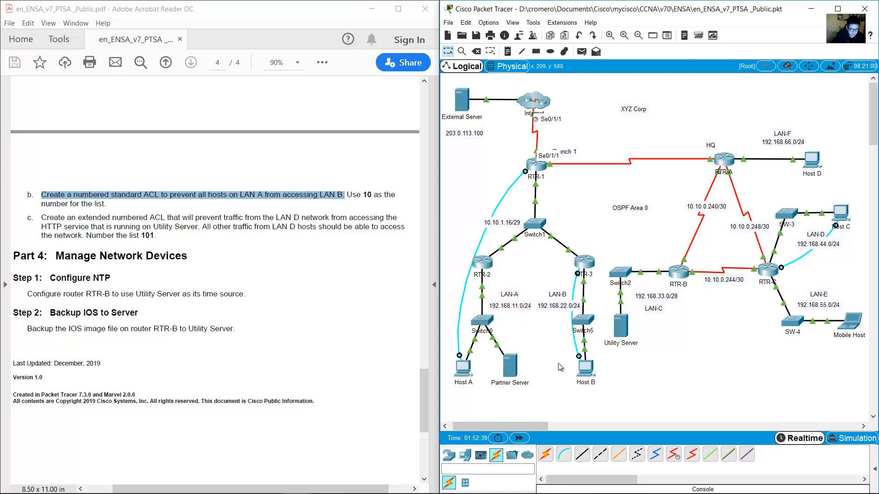
{"action": "left_click_drag", "start_coordinate": [537, 397], "coordinate": [452, 282]}
{"action": "left_click", "coordinate": [497, 276]}
{"action": "left_click_drag", "start_coordinate": [604, 407], "coordinate": [540, 266]}
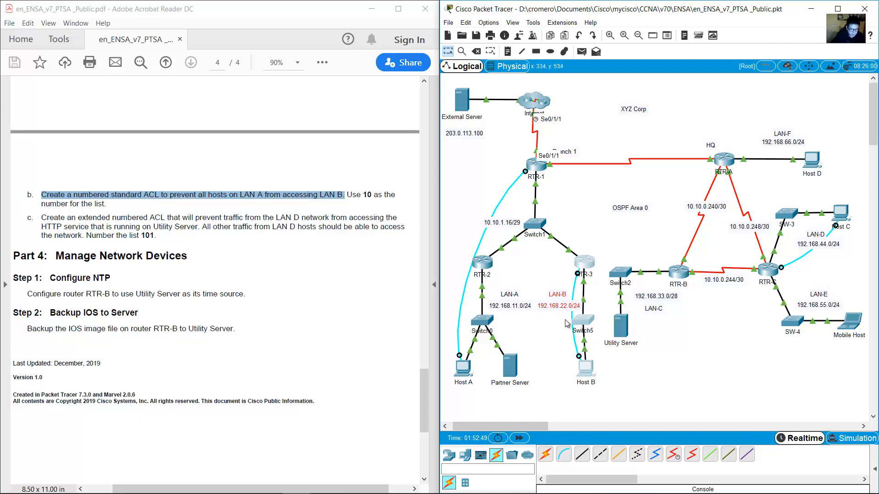
{"action": "left_click_drag", "start_coordinate": [527, 266], "coordinate": [471, 379]}
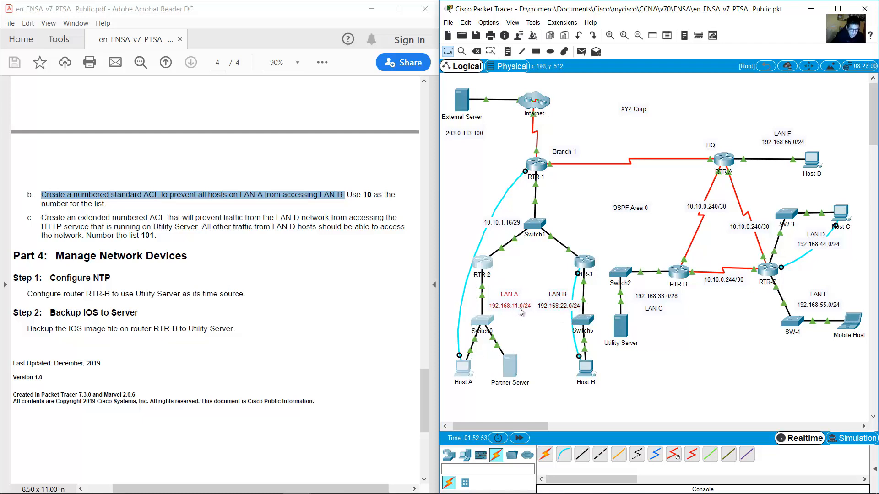
{"action": "left_click_drag", "start_coordinate": [553, 269], "coordinate": [612, 377]}
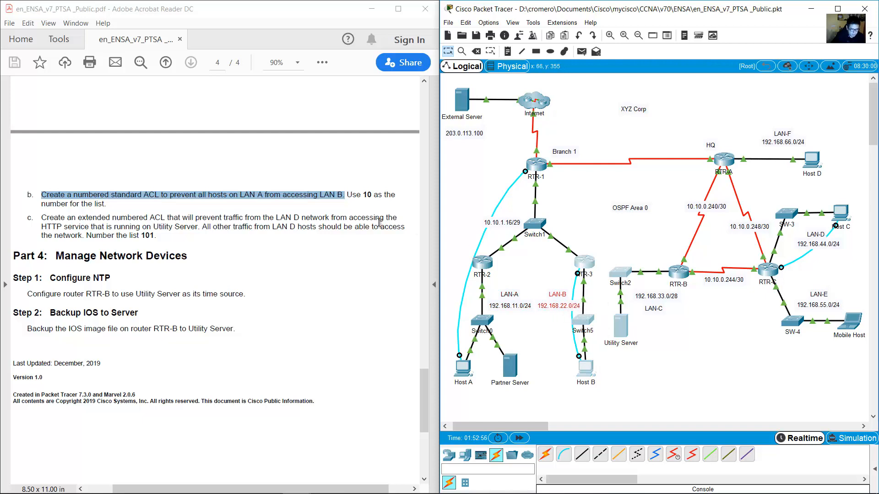
{"action": "left_click_drag", "start_coordinate": [170, 196], "coordinate": [352, 199]}
{"action": "left_click", "coordinate": [514, 414]}
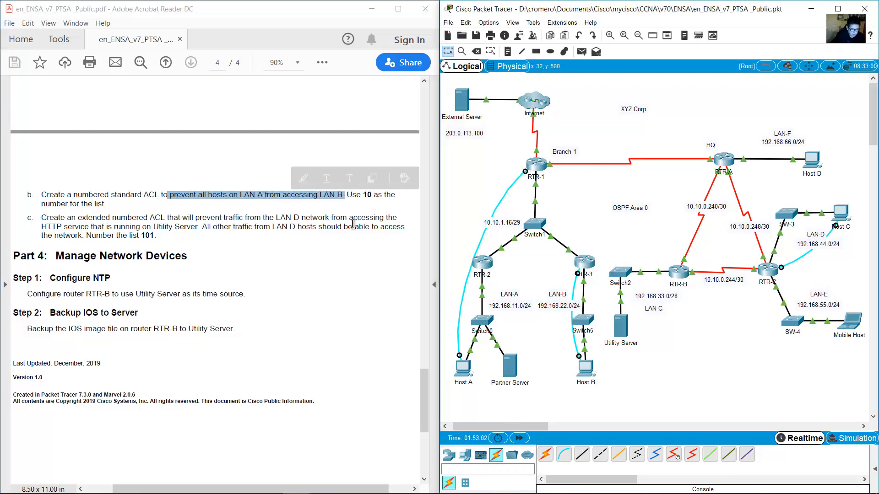
{"action": "left_click", "coordinate": [355, 198]}
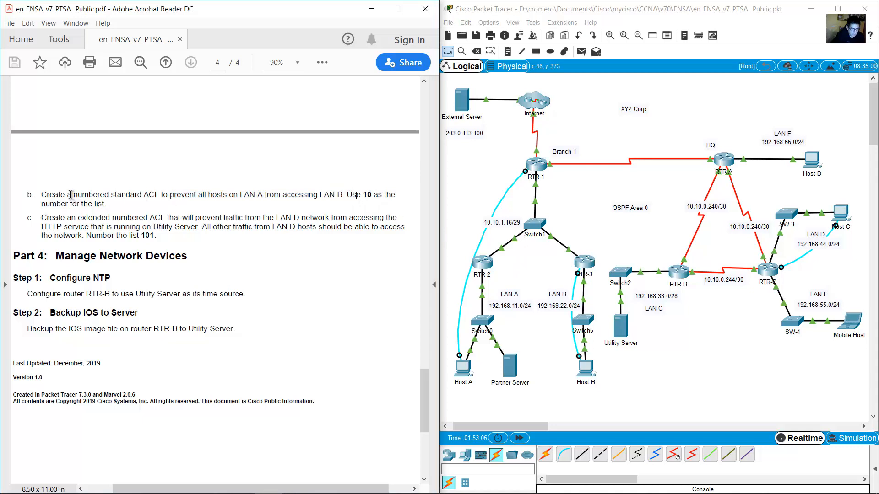
{"action": "left_click_drag", "start_coordinate": [70, 195], "coordinate": [163, 194]}
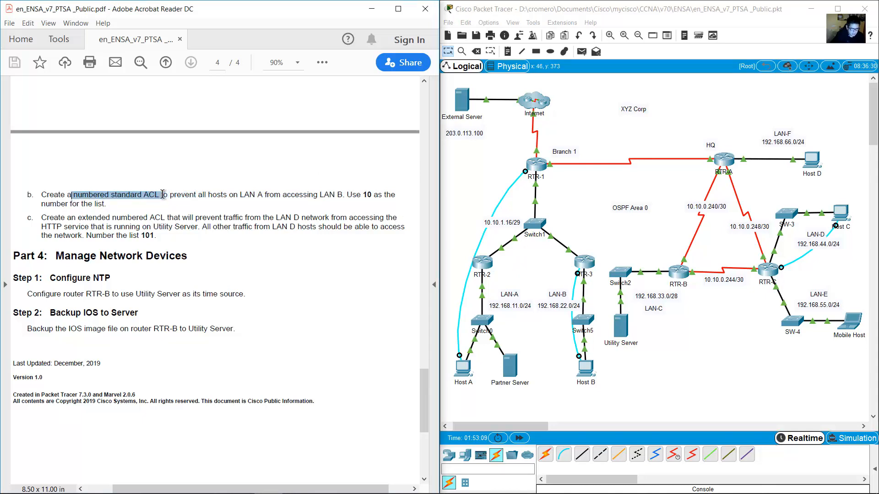
{"action": "left_click", "coordinate": [138, 194]}
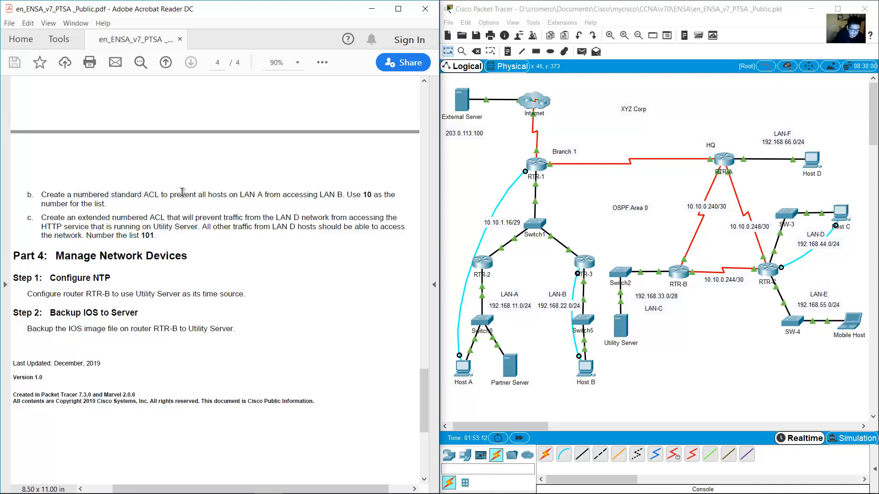
{"action": "left_click", "coordinate": [591, 238]}
{"action": "left_click_drag", "start_coordinate": [600, 238], "coordinate": [558, 282]}
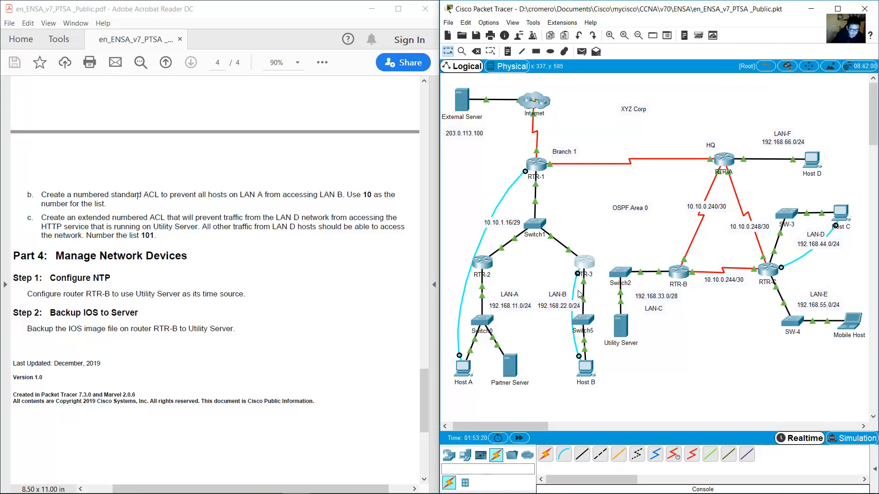
Open Host B's Terminal to RTR-3 and enter configuration mode with en and conf term.
{"action": "left_click", "coordinate": [585, 368]}
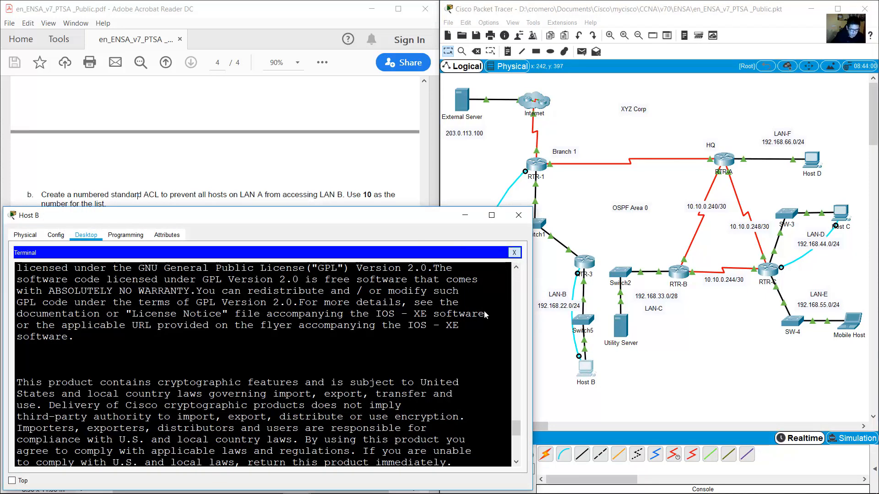
{"action": "left_click_drag", "start_coordinate": [516, 428], "coordinate": [504, 484]}
{"action": "key", "text": "Return"}
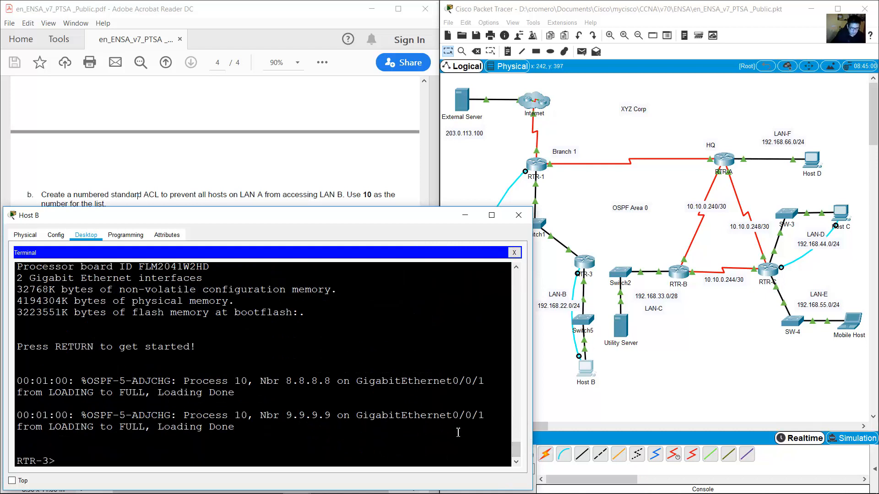
{"action": "type", "text": "en"}
{"action": "key", "text": "Return"}
{"action": "type", "text": "conf"}
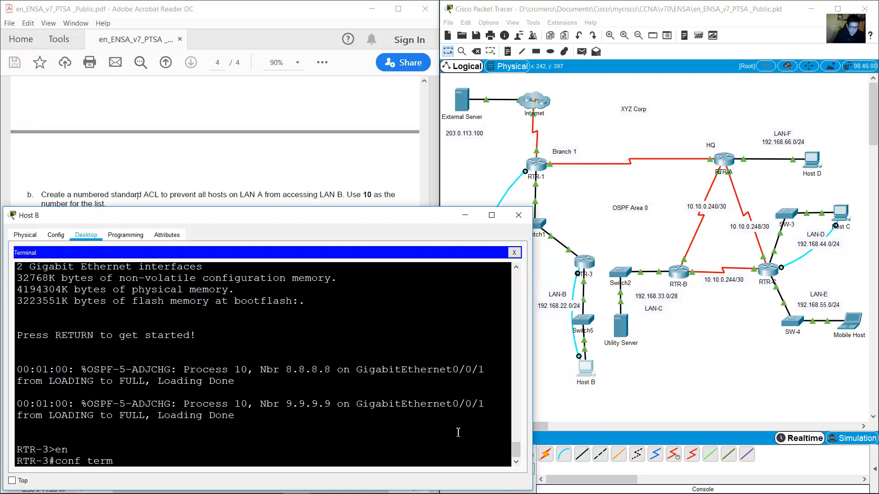
{"action": "type", "text": " term"}
{"action": "key", "text": "Return"}
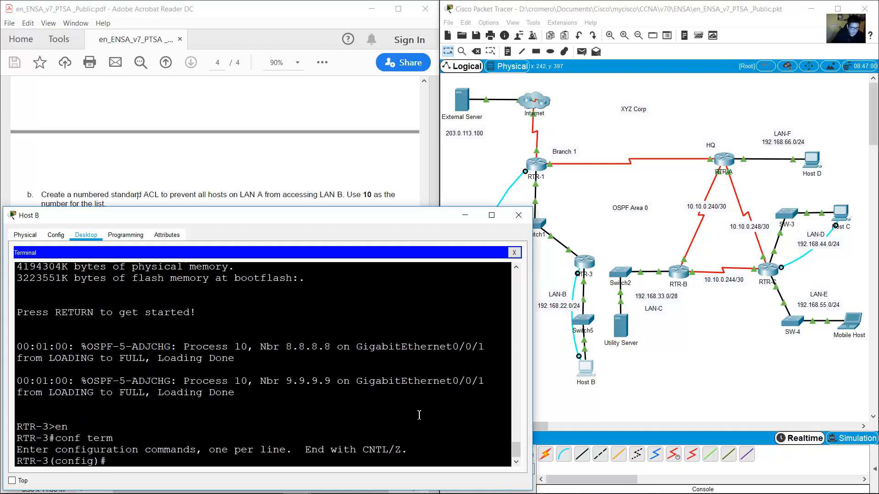
Add access-list 10 deny 192.168.11.0 0.0.0.255 to block LAN A from LAN B.
{"action": "left_click", "coordinate": [365, 169]}
{"action": "left_click_drag", "start_coordinate": [348, 196], "coordinate": [108, 205]}
{"action": "left_click", "coordinate": [447, 273]}
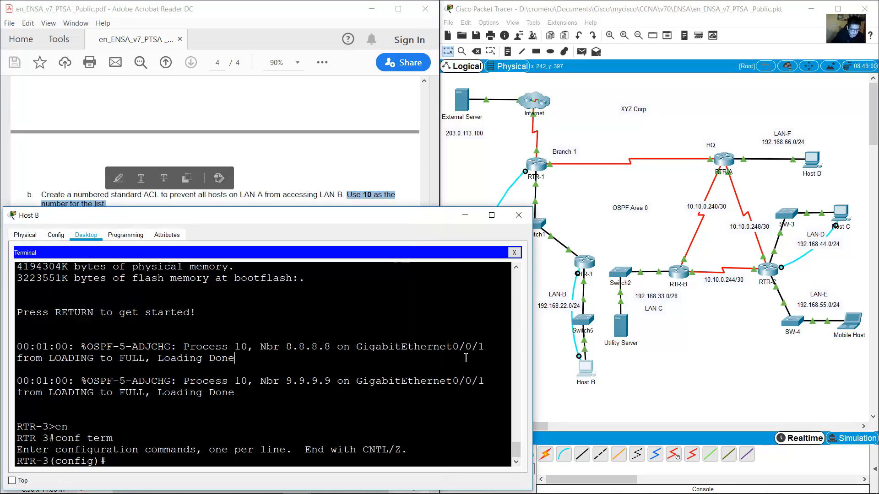
{"action": "type", "text": "access-list 10"}
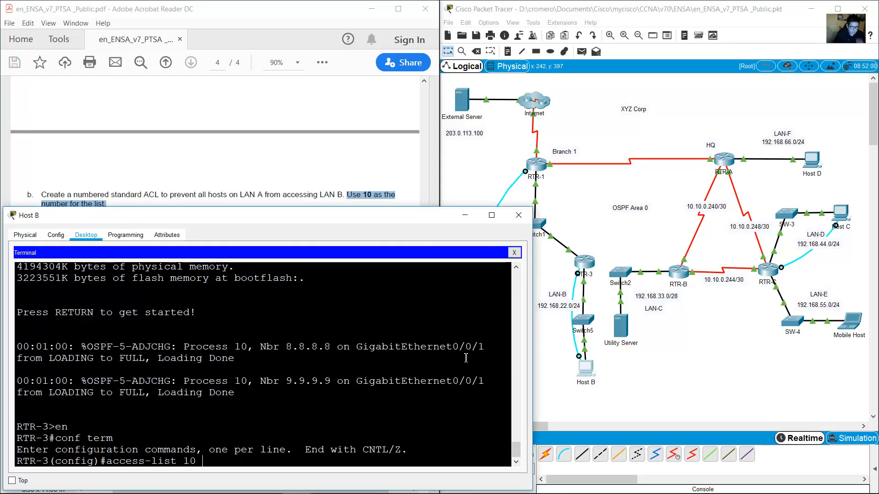
{"action": "left_click", "coordinate": [212, 195]}
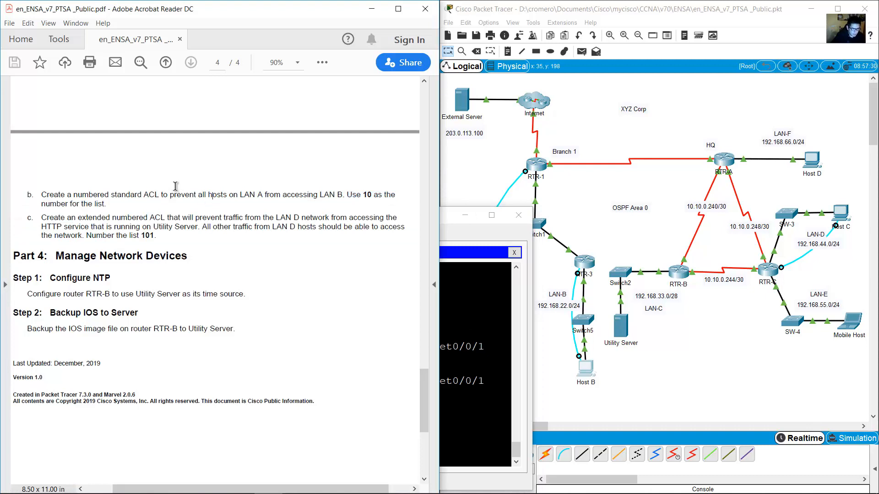
{"action": "left_click_drag", "start_coordinate": [170, 194], "coordinate": [344, 195]}
{"action": "left_click", "coordinate": [456, 319]}
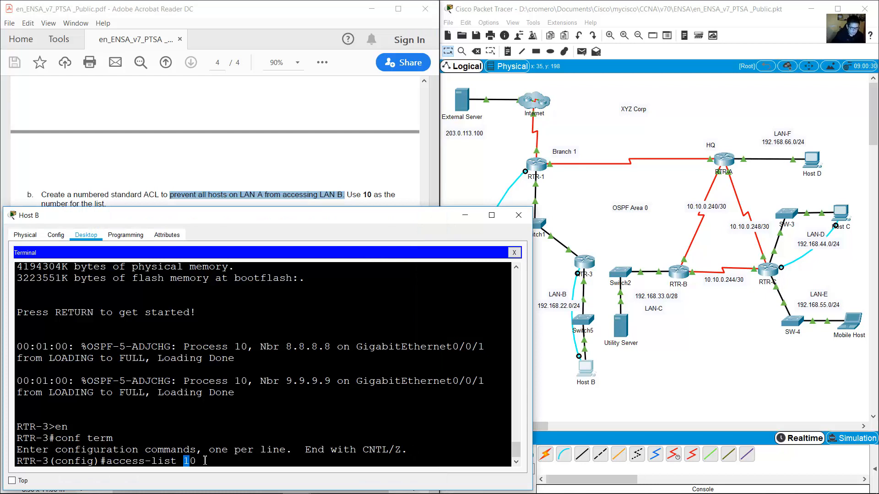
{"action": "left_click_drag", "start_coordinate": [206, 461], "coordinate": [214, 461]}
{"action": "left_click", "coordinate": [242, 468]}
{"action": "left_click", "coordinate": [243, 462]}
{"action": "left_click", "coordinate": [556, 379]}
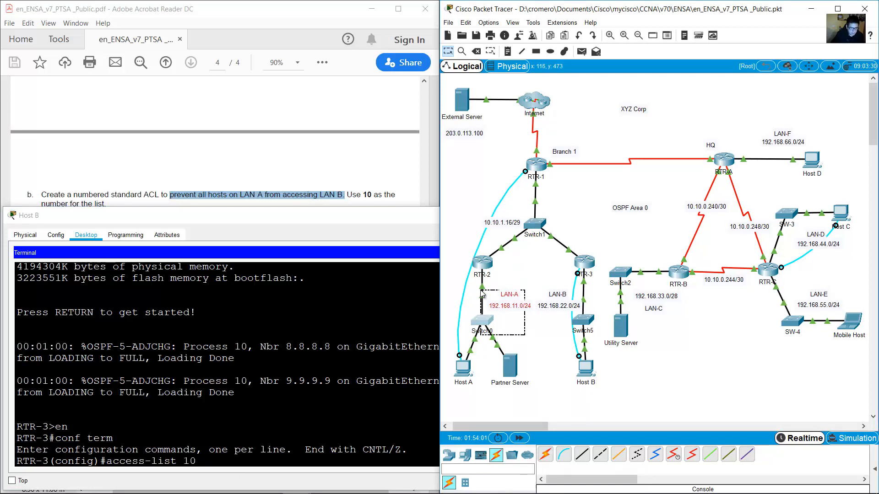
{"action": "left_click", "coordinate": [359, 411]}
{"action": "type", "text": "d"}
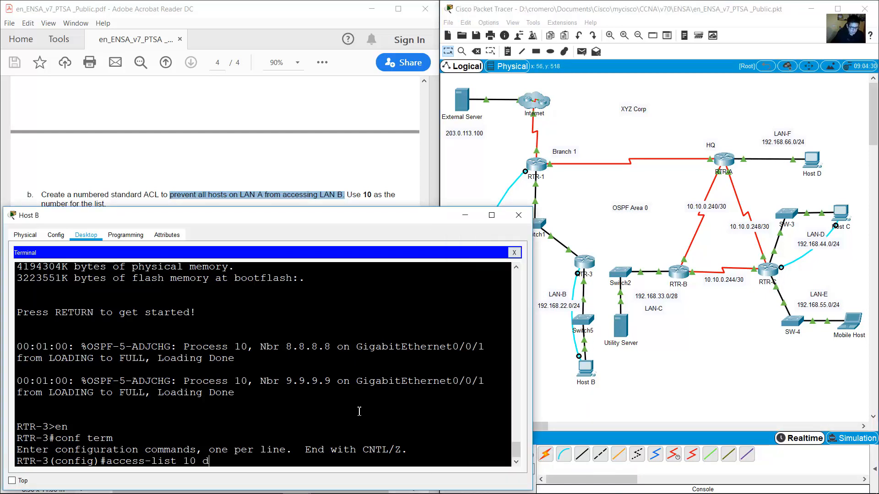
{"action": "type", "text": "eny 192.168.11.0 0.0.0.2"}
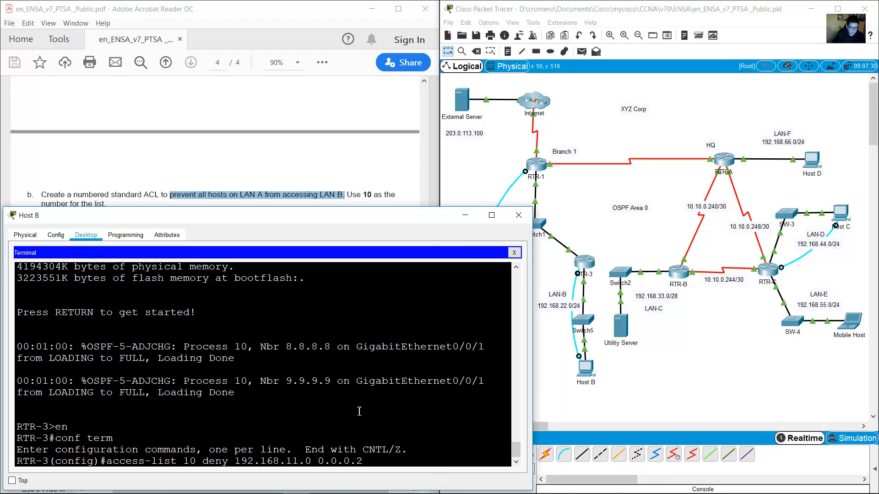
{"action": "type", "text": "55"}
{"action": "key", "text": "Return"}
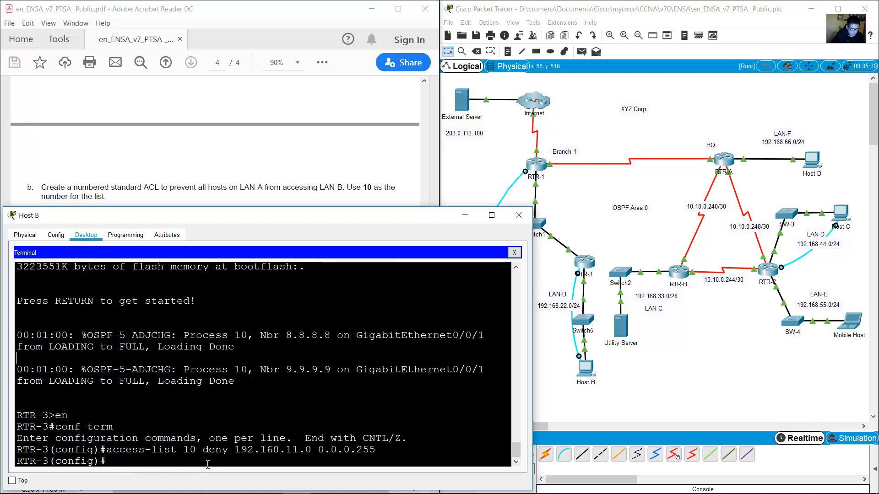
Add access-list 10 permit any to allow all other traffic.
{"action": "key", "text": "Up"}
{"action": "key", "text": "BackSpace"}
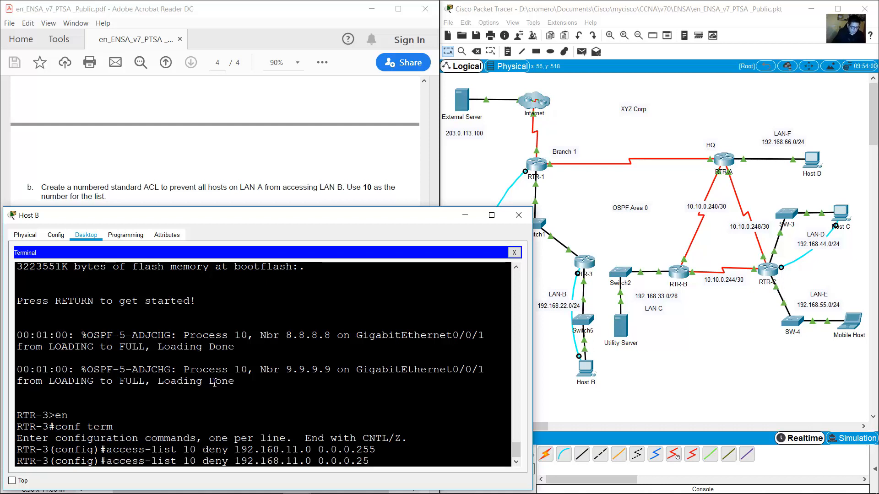
{"action": "key", "text": "BackSpace"}
{"action": "key", "text": "BackSpace"}
{"action": "key", "text": "BackSpace"}
{"action": "key", "text": "BackSpace"}
{"action": "key", "text": "BackSpace"}
{"action": "key", "text": "BackSpace"}
{"action": "key", "text": "BackSpace"}
{"action": "key", "text": "BackSpace"}
{"action": "key", "text": "BackSpace"}
{"action": "key", "text": "BackSpace"}
{"action": "key", "text": "BackSpace"}
{"action": "key", "text": "BackSpace"}
{"action": "key", "text": "BackSpace"}
{"action": "key", "text": "BackSpace"}
{"action": "key", "text": "BackSpace"}
{"action": "key", "text": "BackSpace"}
{"action": "key", "text": "BackSpace"}
{"action": "key", "text": "BackSpace"}
{"action": "key", "text": "BackSpace"}
{"action": "key", "text": "BackSpace"}
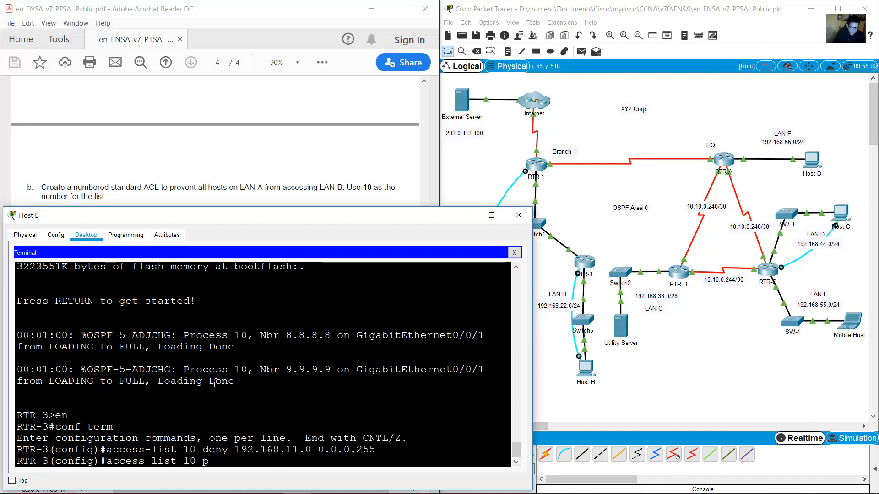
{"action": "type", "text": "permit any"}
{"action": "key", "text": "Return"}
Inspect RTR-3, Switch2, and the LAN-A and LAN-B devices on the topology.
{"action": "left_click", "coordinate": [600, 242]}
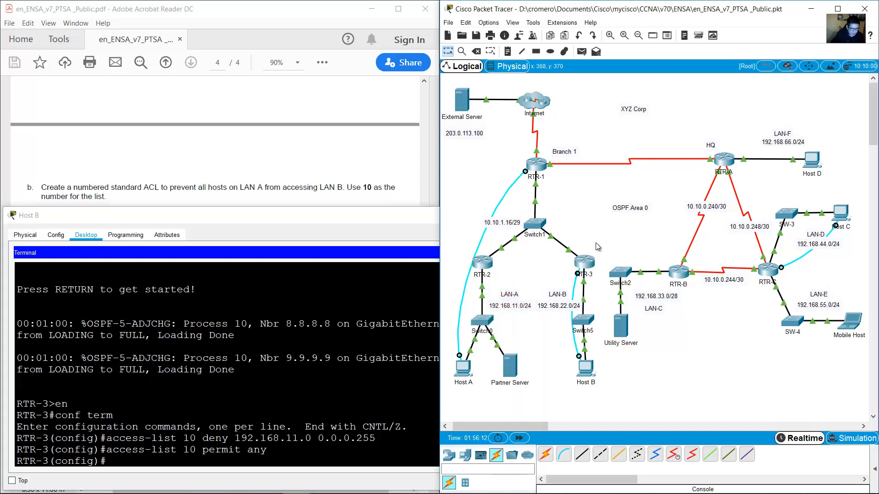
{"action": "left_click_drag", "start_coordinate": [609, 232], "coordinate": [568, 284]}
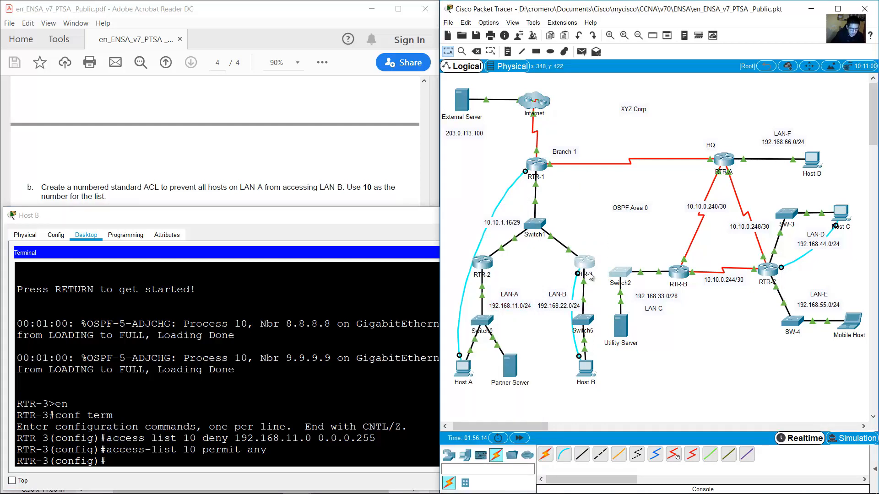
{"action": "left_click", "coordinate": [582, 248]}
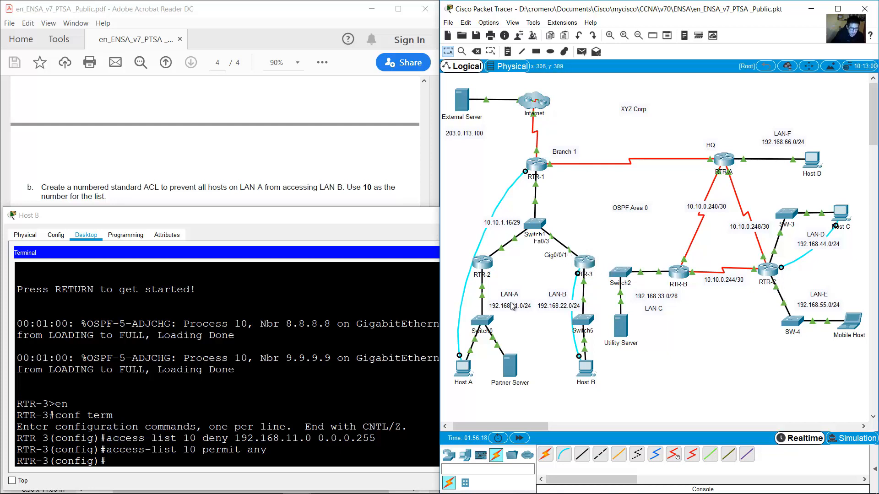
{"action": "left_click_drag", "start_coordinate": [527, 277], "coordinate": [456, 377]}
{"action": "left_click_drag", "start_coordinate": [603, 399], "coordinate": [541, 297]}
{"action": "left_click", "coordinate": [525, 265]}
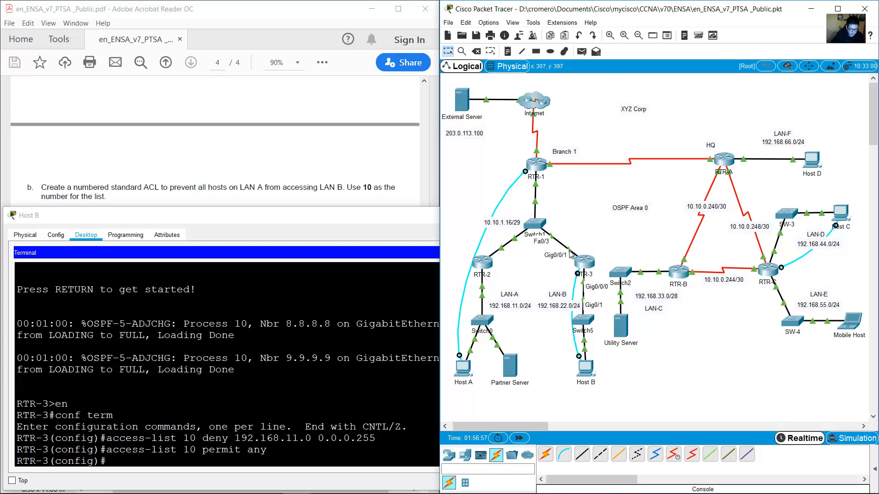
Apply access list 10 inbound on RTR-3's GigabitEthernet0/0/1, then exit to global config.
{"action": "left_click", "coordinate": [331, 380]}
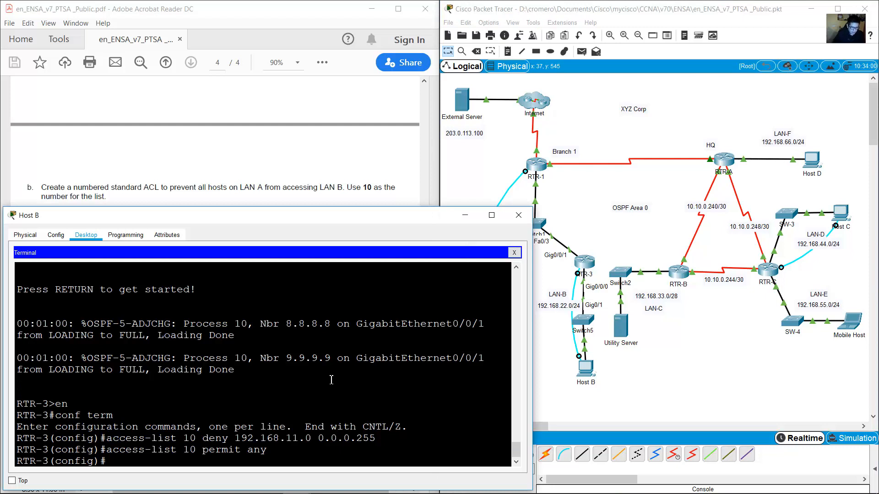
{"action": "type", "text": "int g0/0/1"}
{"action": "key", "text": "Return"}
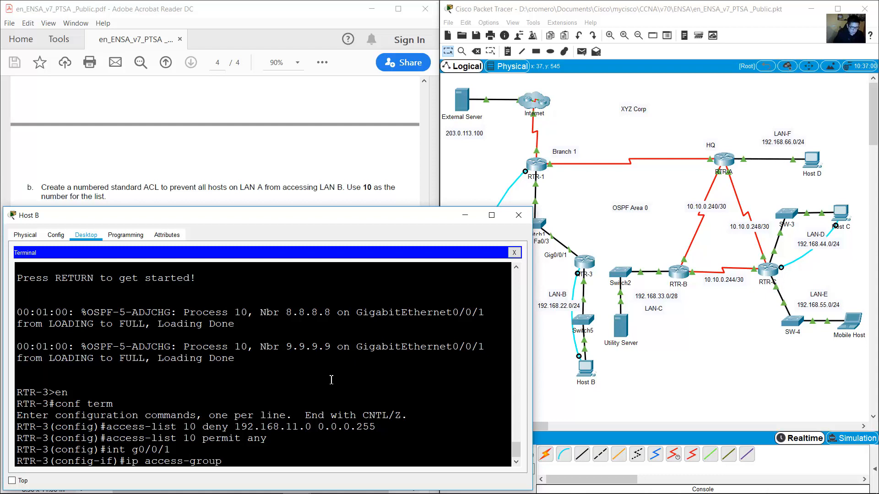
{"action": "double_click", "coordinate": [196, 428]}
{"action": "left_click", "coordinate": [265, 462]}
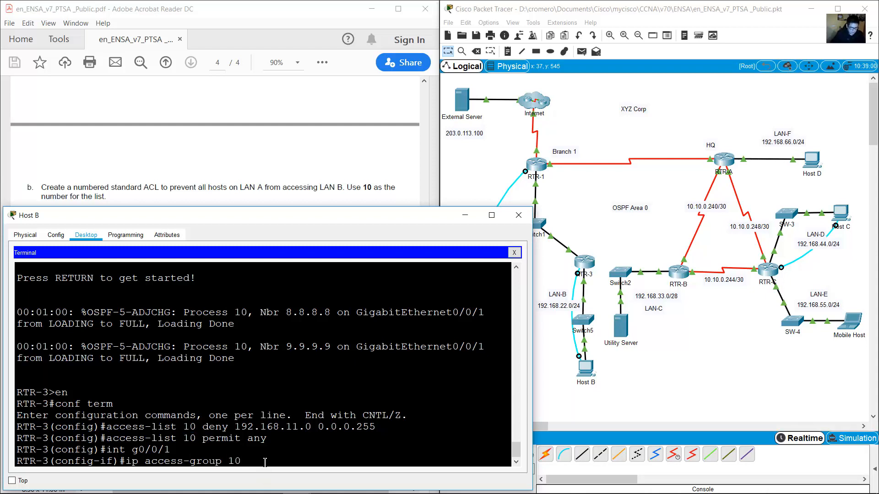
{"action": "type", "text": "in"}
{"action": "key", "text": "Return"}
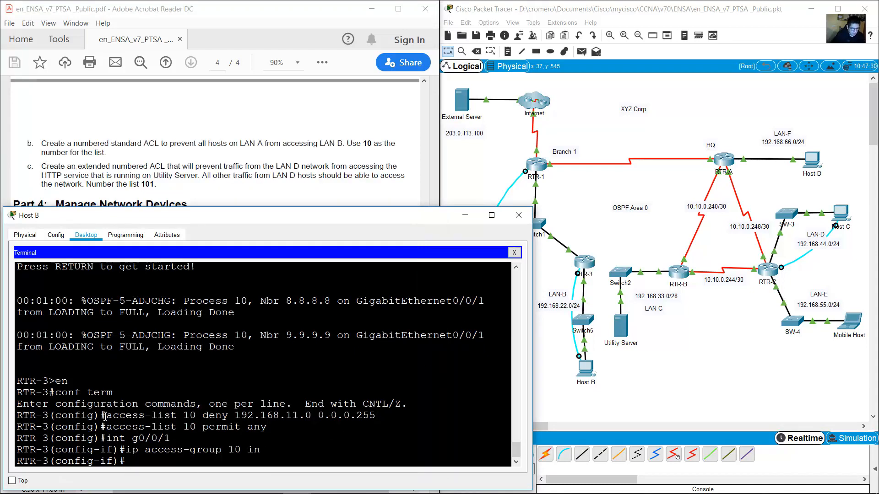
{"action": "left_click_drag", "start_coordinate": [104, 416], "coordinate": [183, 466]}
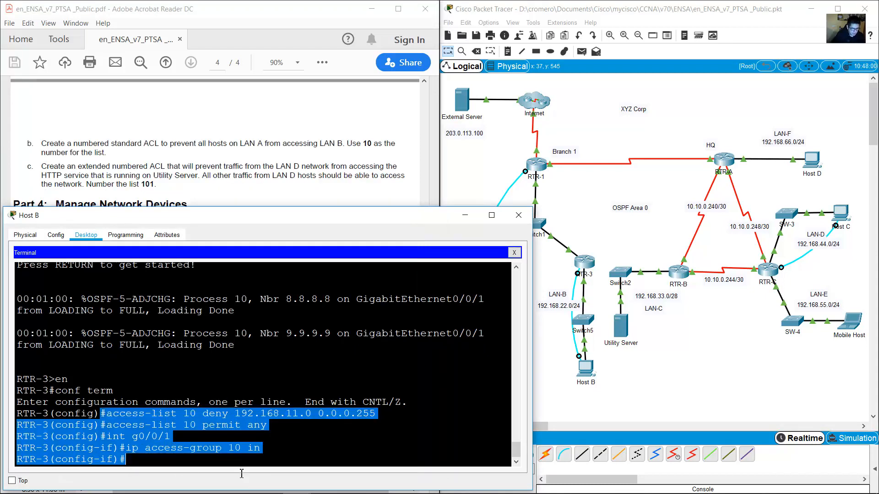
{"action": "left_click", "coordinate": [164, 463]}
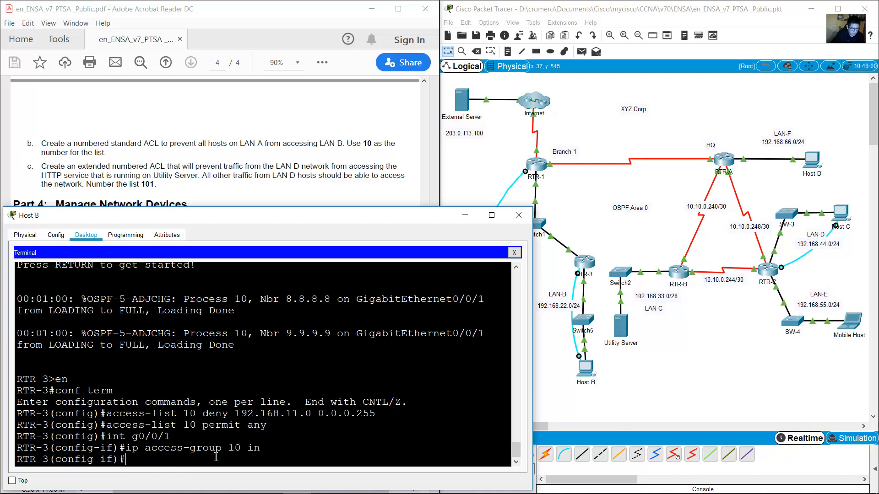
{"action": "type", "text": "exit"}
{"action": "key", "text": "Return"}
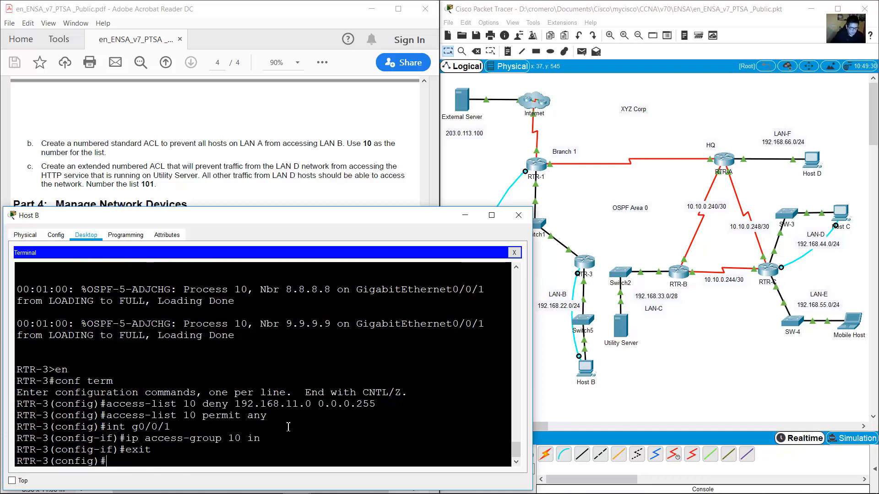
{"action": "left_click", "coordinate": [556, 348]}
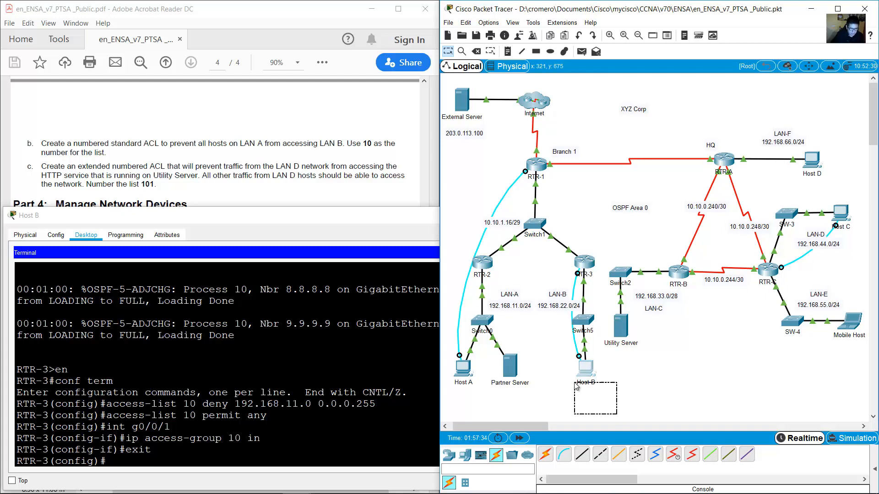
Reopen Host A's Command Prompt and recall the earlier ping command.
{"action": "left_click", "coordinate": [464, 369]}
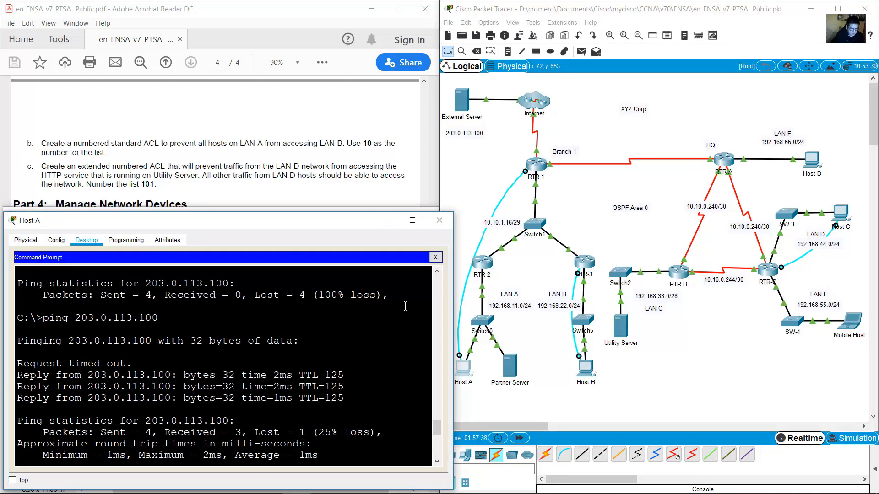
{"action": "left_click", "coordinate": [436, 258]}
{"action": "left_click", "coordinate": [308, 287]}
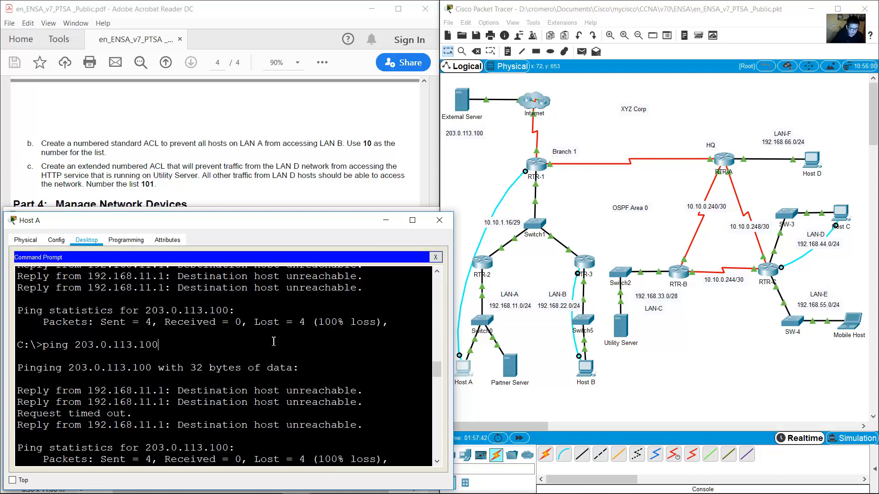
{"action": "key", "text": "Up"}
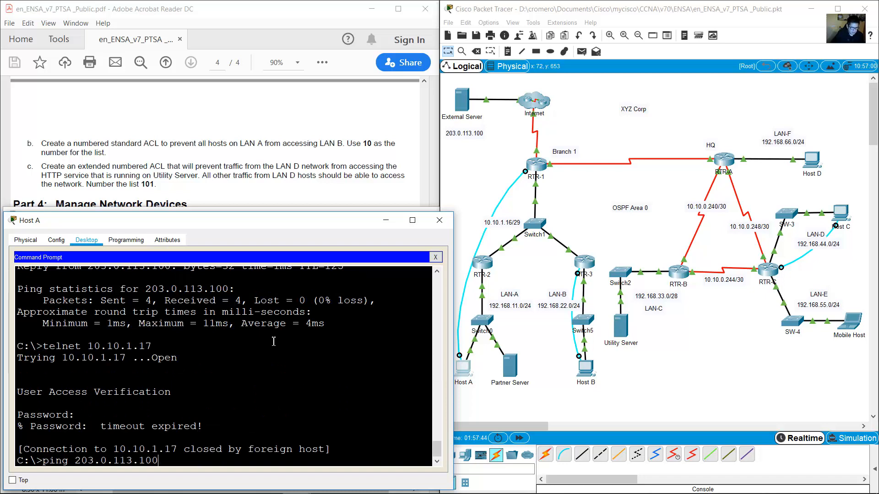
{"action": "key", "text": "Down"}
{"action": "key", "text": "Up"}
{"action": "key", "text": "Up"}
{"action": "key", "text": "Up"}
Check Host B's address 192.168.22.22 against the lab PDF's addressing table.
{"action": "left_click_drag", "start_coordinate": [609, 415], "coordinate": [577, 362]}
{"action": "left_click", "coordinate": [113, 455]}
{"action": "left_click_drag", "start_coordinate": [75, 461], "coordinate": [167, 460]}
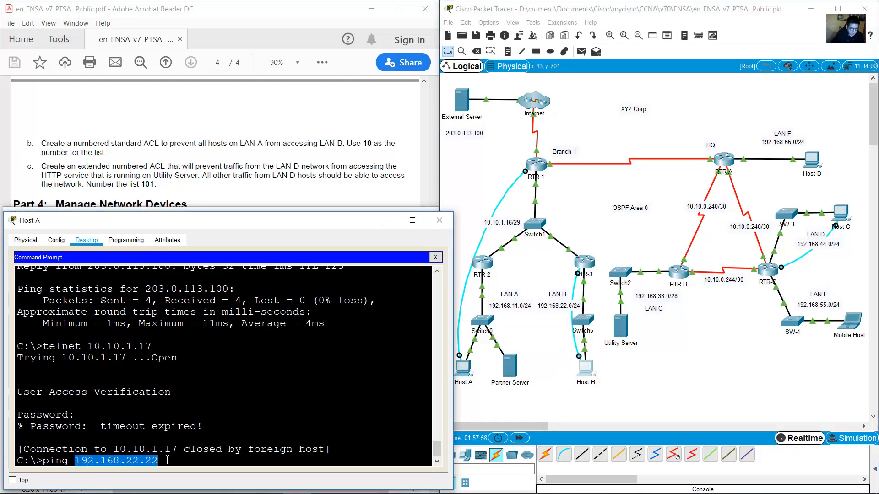
{"action": "left_click", "coordinate": [319, 165]}
{"action": "left_click_drag", "start_coordinate": [424, 384], "coordinate": [424, 120]}
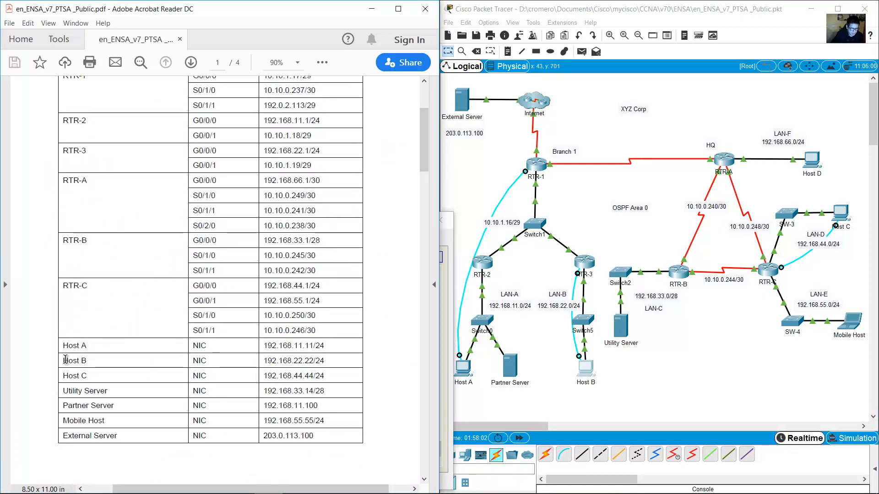
{"action": "left_click_drag", "start_coordinate": [63, 361], "coordinate": [324, 362]}
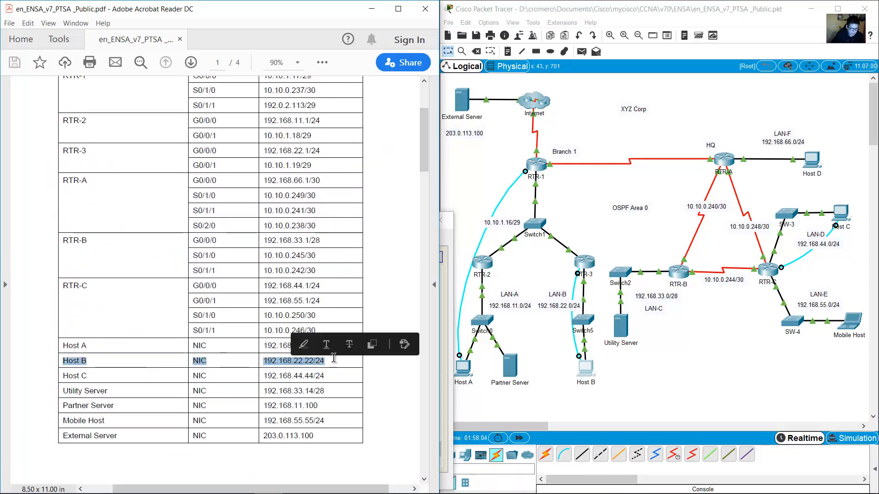
{"action": "left_click", "coordinate": [457, 372]}
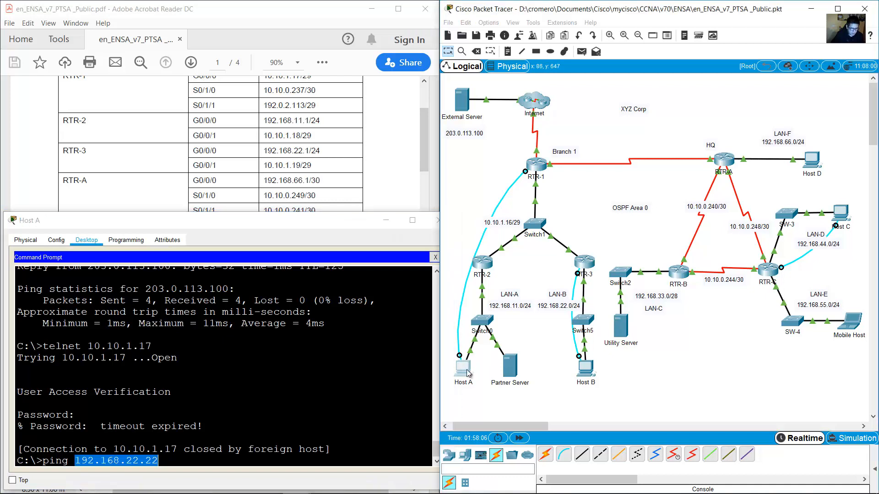
{"action": "left_click", "coordinate": [358, 357]}
Ping 192.168.22.22 from Host A and confirm Destination host unreachable with 100% loss.
{"action": "key", "text": "Return"}
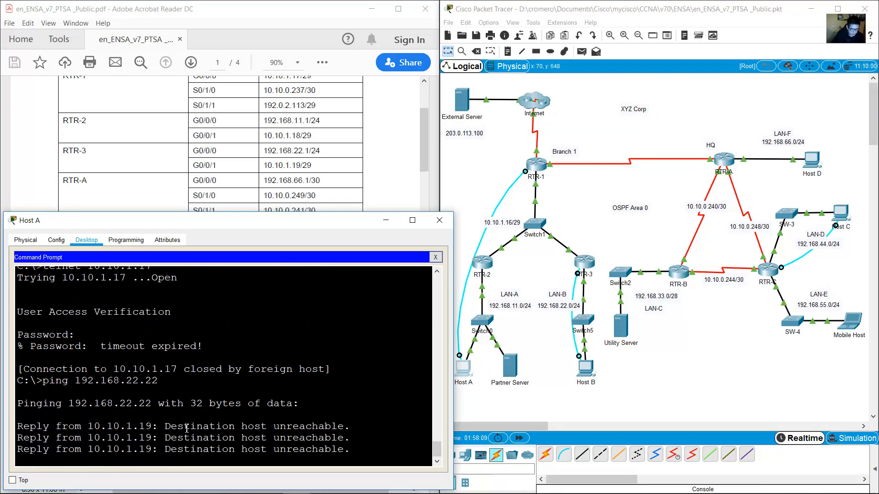
{"action": "left_click_drag", "start_coordinate": [176, 359], "coordinate": [275, 420]}
{"action": "left_click", "coordinate": [340, 417]}
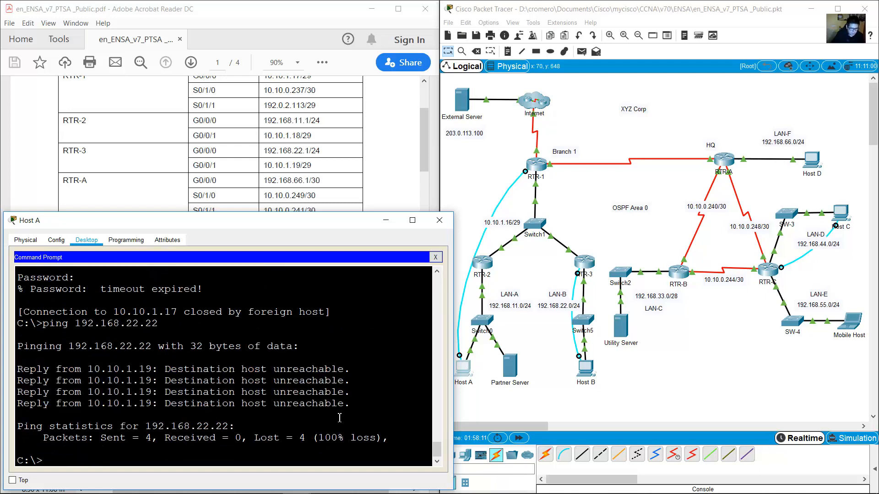
{"action": "left_click", "coordinate": [826, 205]}
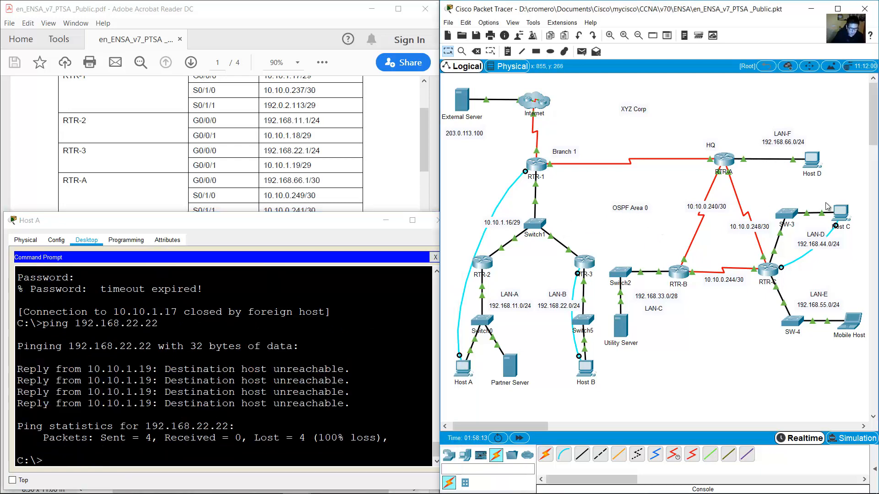
{"action": "left_click", "coordinate": [841, 212]}
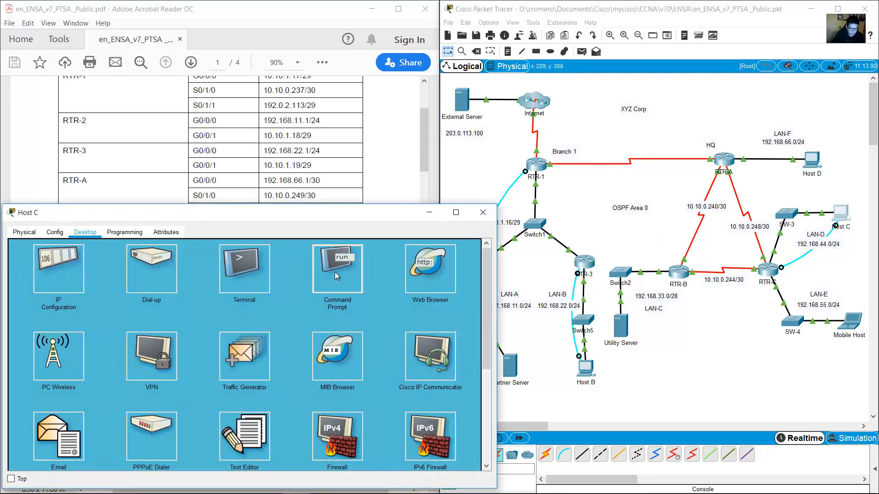
Ping 192.168.22.22 from Host C's Command Prompt and confirm 3 of 4 replies.
{"action": "left_click", "coordinate": [336, 275]}
{"action": "type", "text": "ping 19"}
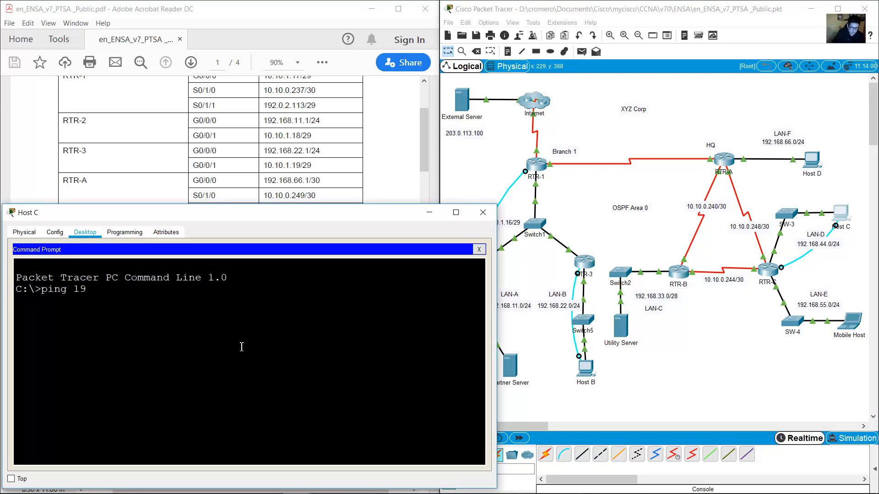
{"action": "type", "text": "2.168.22.22"}
{"action": "key", "text": "Return"}
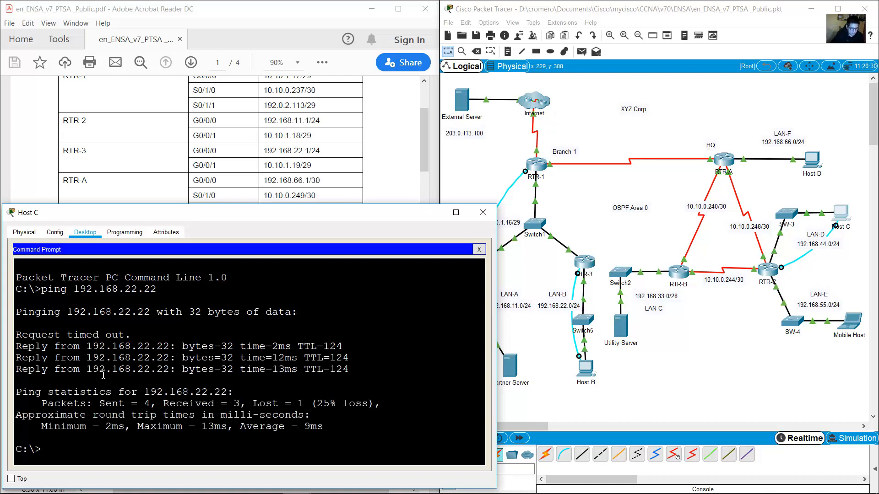
{"action": "left_click_drag", "start_coordinate": [103, 374], "coordinate": [237, 435]}
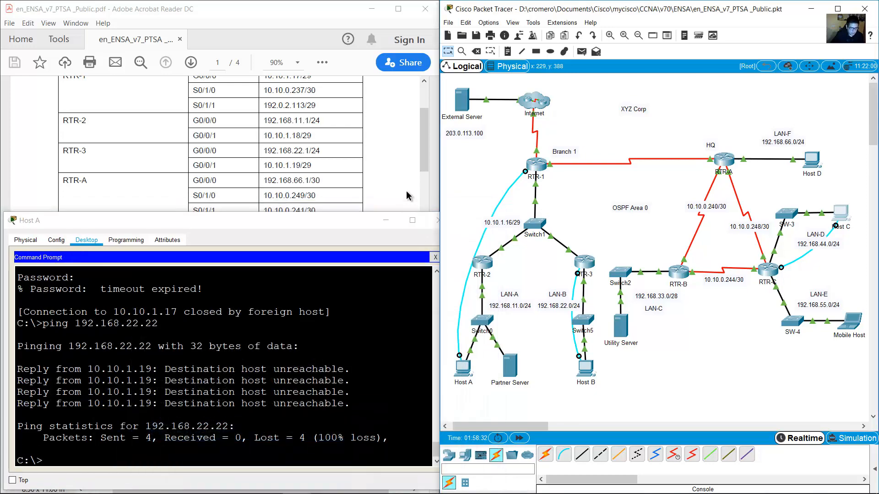
{"action": "left_click", "coordinate": [429, 213]}
{"action": "left_click_drag", "start_coordinate": [424, 155], "coordinate": [422, 412]}
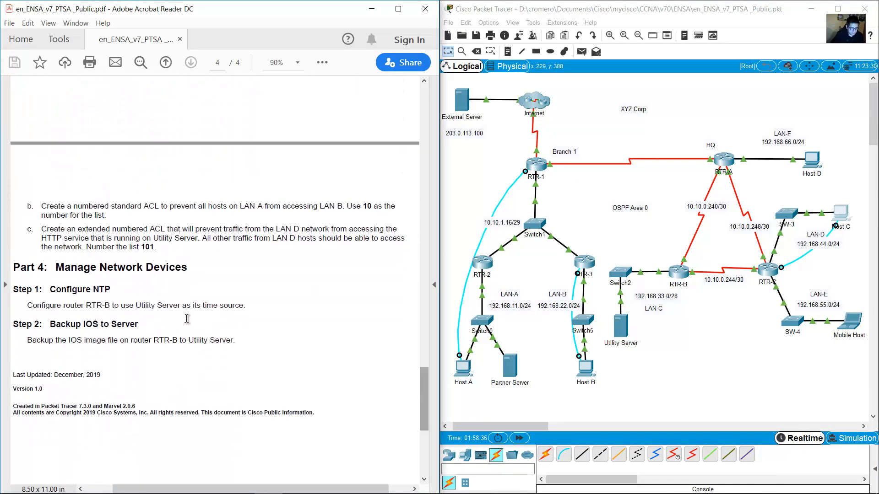
Read task c's extended numbered ACL requirement and locate the Utility Server on the topology.
{"action": "double_click", "coordinate": [51, 221]}
{"action": "left_click_drag", "start_coordinate": [36, 230], "coordinate": [198, 238]}
{"action": "left_click", "coordinate": [637, 358]}
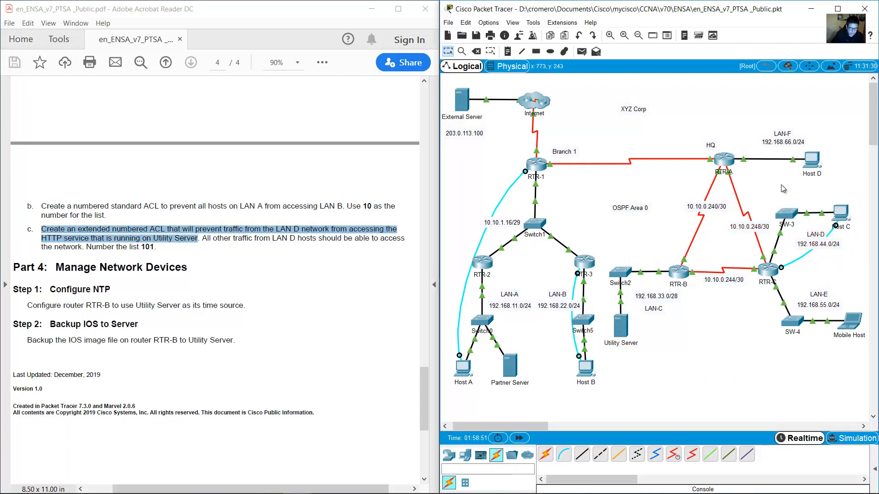
{"action": "left_click_drag", "start_coordinate": [643, 358], "coordinate": [613, 316]}
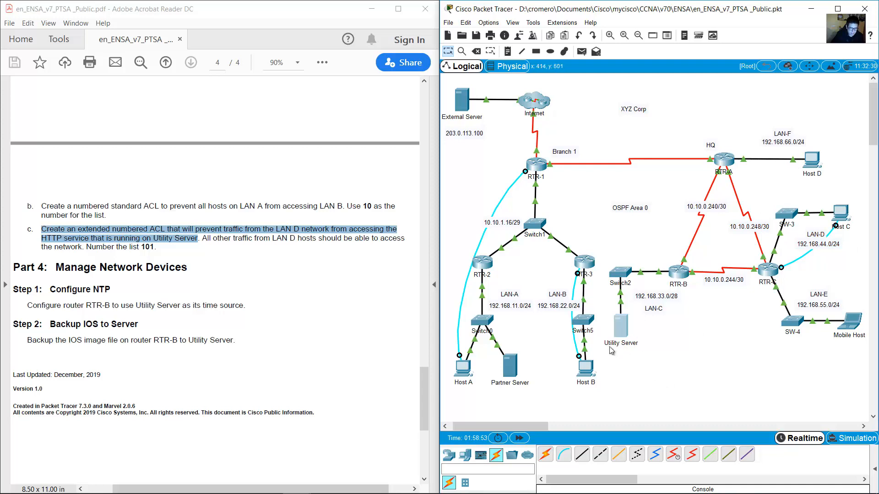
{"action": "left_click", "coordinate": [637, 370]}
{"action": "left_click_drag", "start_coordinate": [625, 359], "coordinate": [615, 319]}
{"action": "left_click", "coordinate": [684, 367]}
{"action": "left_click_drag", "start_coordinate": [652, 375], "coordinate": [610, 255]}
{"action": "left_click", "coordinate": [633, 237]}
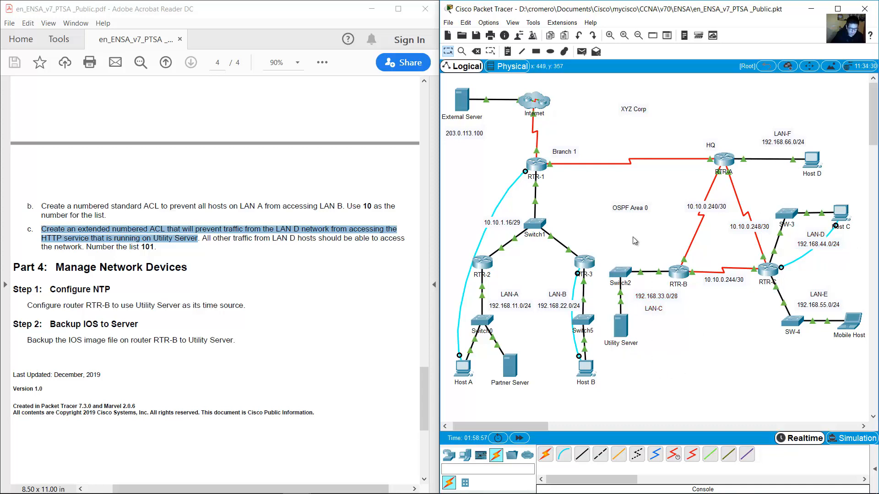
{"action": "left_click_drag", "start_coordinate": [641, 357], "coordinate": [611, 322]}
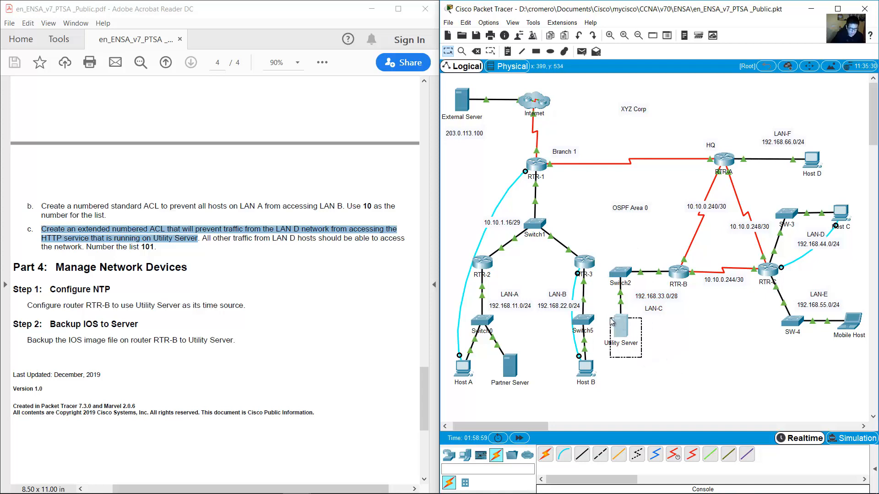
{"action": "left_click", "coordinate": [664, 350]}
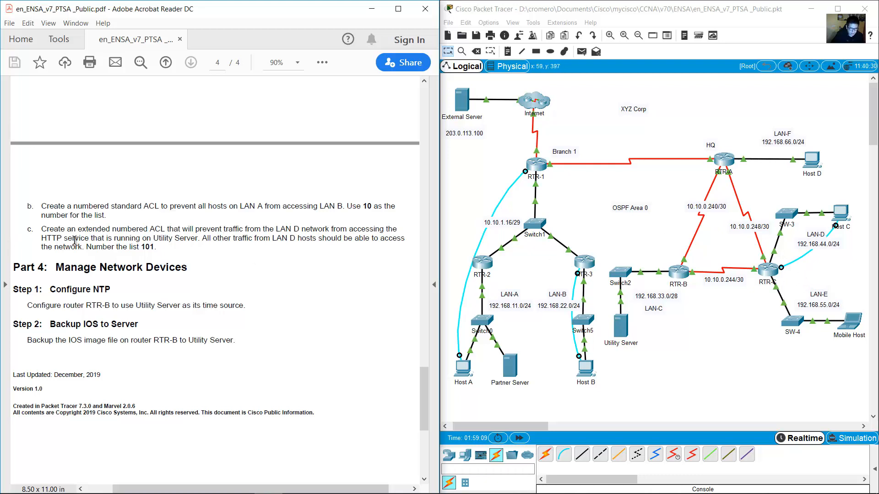
{"action": "left_click_drag", "start_coordinate": [61, 228], "coordinate": [181, 231]}
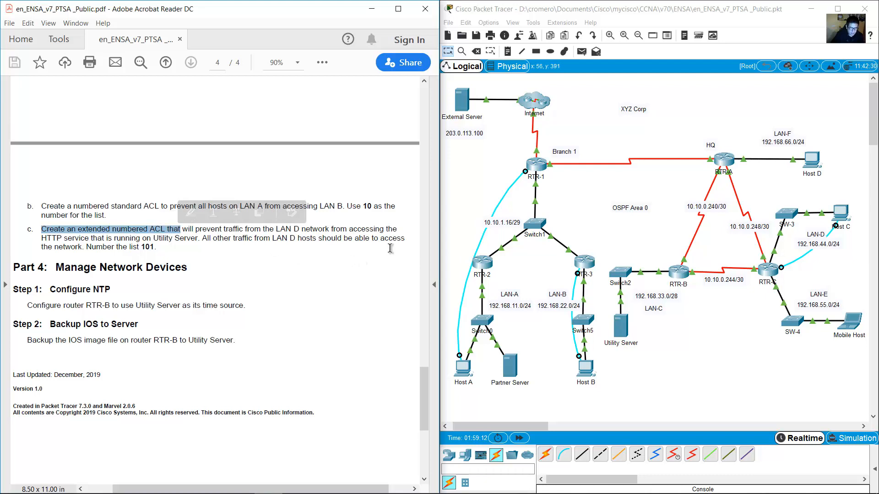
Reopen Host C, close its Command Prompt, and start its console Terminal.
{"action": "left_click", "coordinate": [797, 280]}
{"action": "left_click_drag", "start_coordinate": [807, 273], "coordinate": [776, 271]}
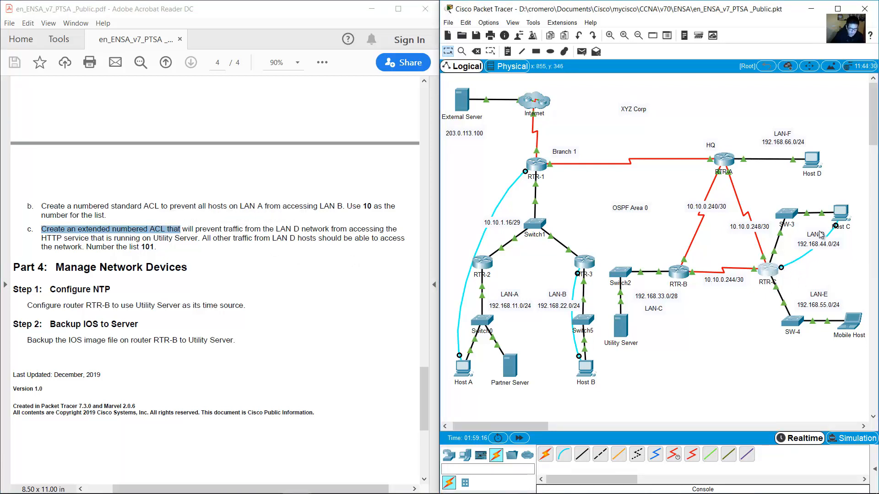
{"action": "left_click", "coordinate": [837, 221]}
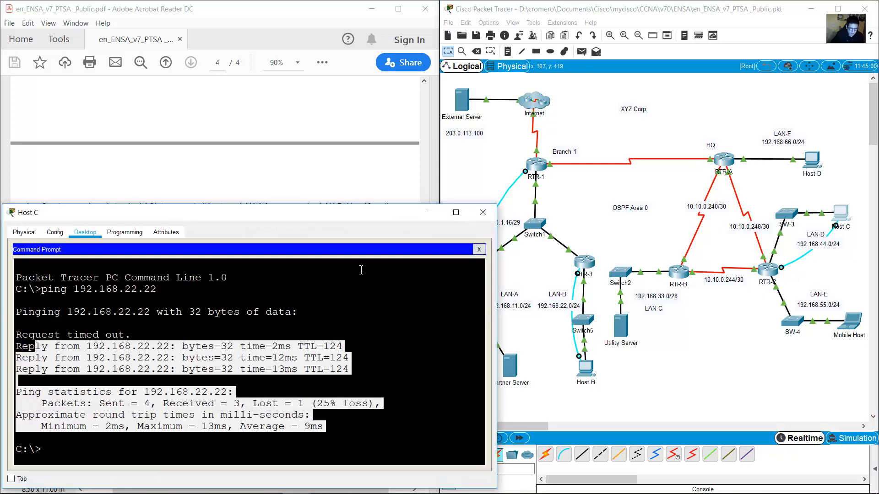
{"action": "left_click", "coordinate": [306, 184]}
{"action": "scroll", "coordinate": [304, 165], "scroll_direction": "down", "scroll_amount": 3}
{"action": "left_click", "coordinate": [452, 239]}
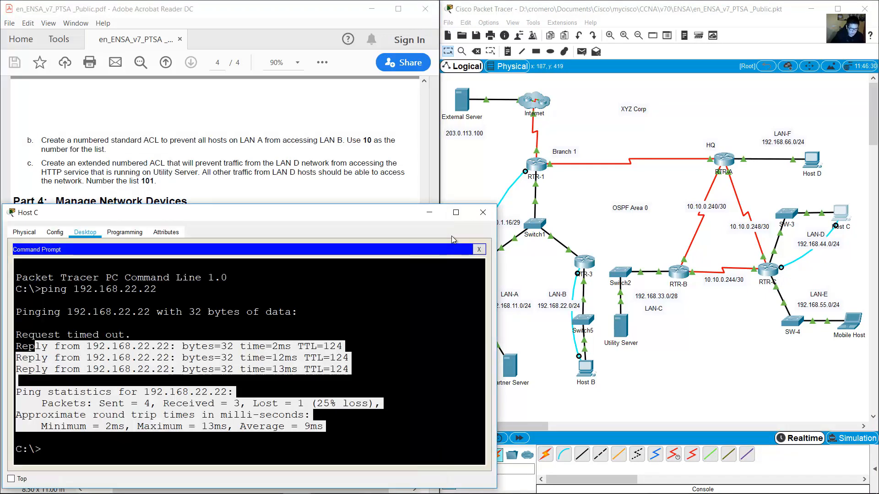
{"action": "left_click", "coordinate": [212, 429]}
{"action": "left_click", "coordinate": [479, 249]}
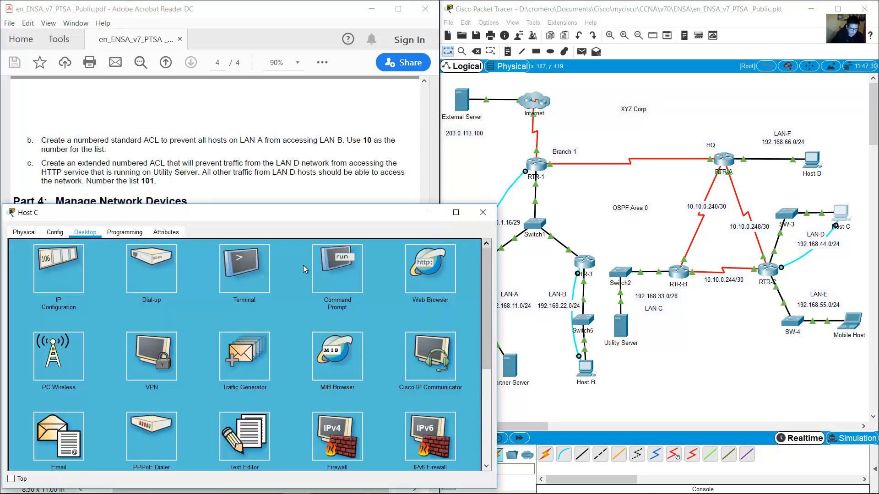
{"action": "left_click", "coordinate": [227, 268]}
Connect Host C's terminal to RTR-C and enter global configuration mode with en and conf term.
{"action": "left_click", "coordinate": [463, 342]}
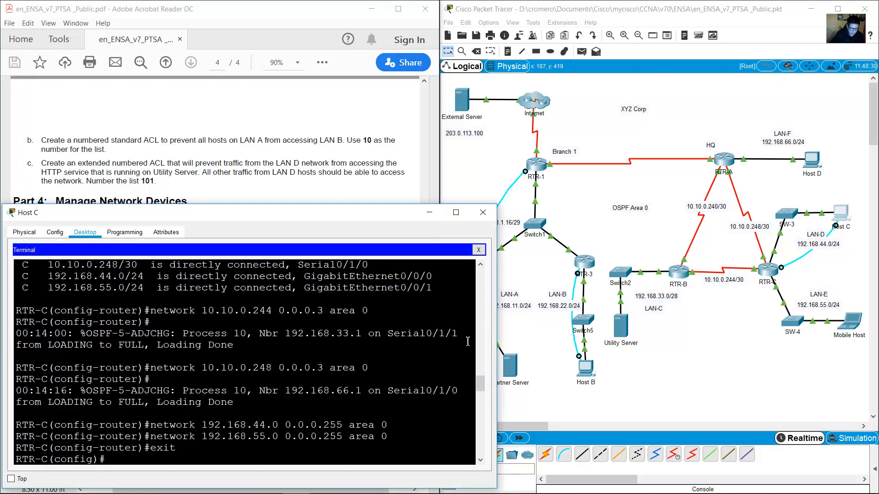
{"action": "key", "text": "Return"}
{"action": "type", "text": "en"}
{"action": "key", "text": "Return"}
{"action": "type", "text": "conf ter"}
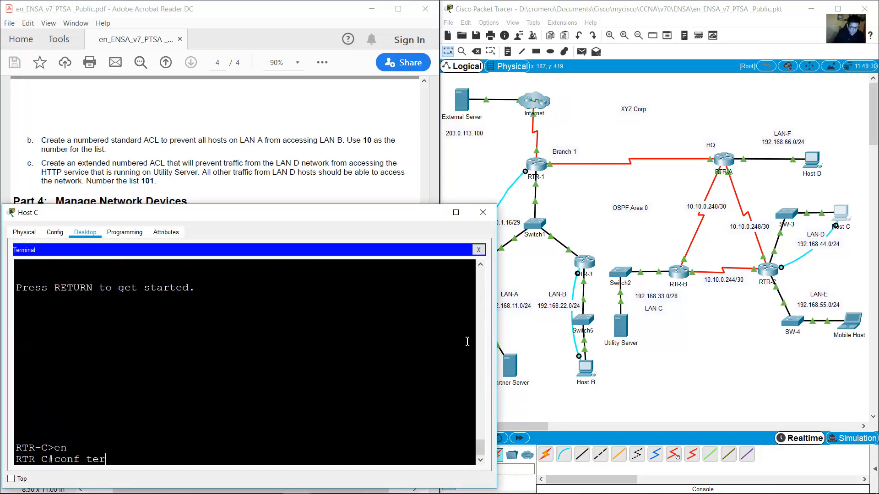
{"action": "type", "text": "m"}
{"action": "key", "text": "Return"}
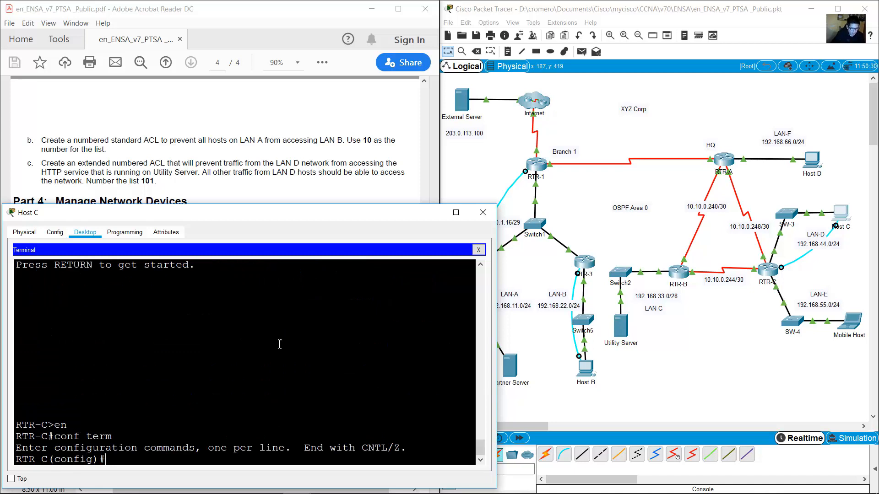
Begin the extended ACL entry 'access-list 101', checking task c's LAN D blocking requirement.
{"action": "left_click", "coordinate": [131, 170]}
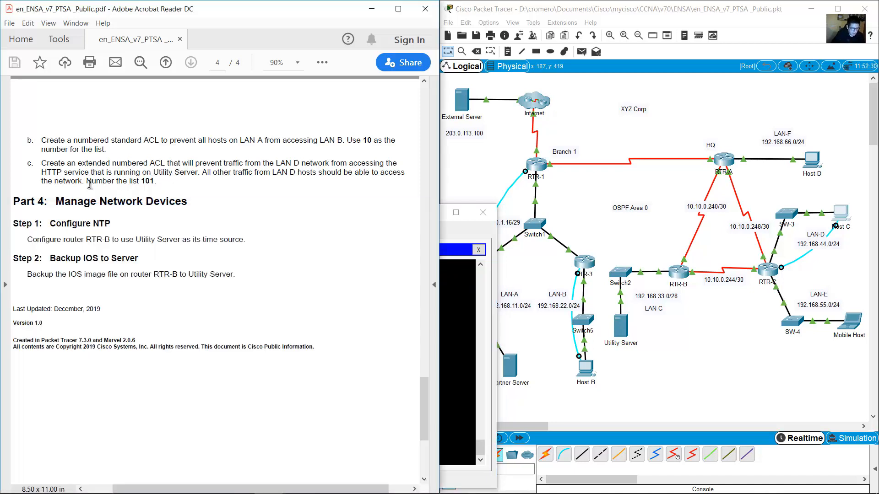
{"action": "left_click_drag", "start_coordinate": [89, 182], "coordinate": [161, 186]}
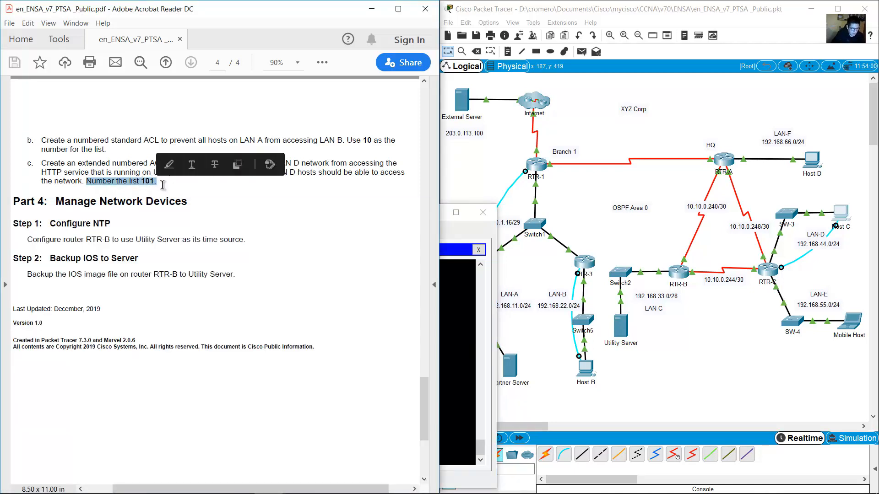
{"action": "left_click", "coordinate": [163, 185]}
{"action": "left_click_drag", "start_coordinate": [78, 164], "coordinate": [165, 165]}
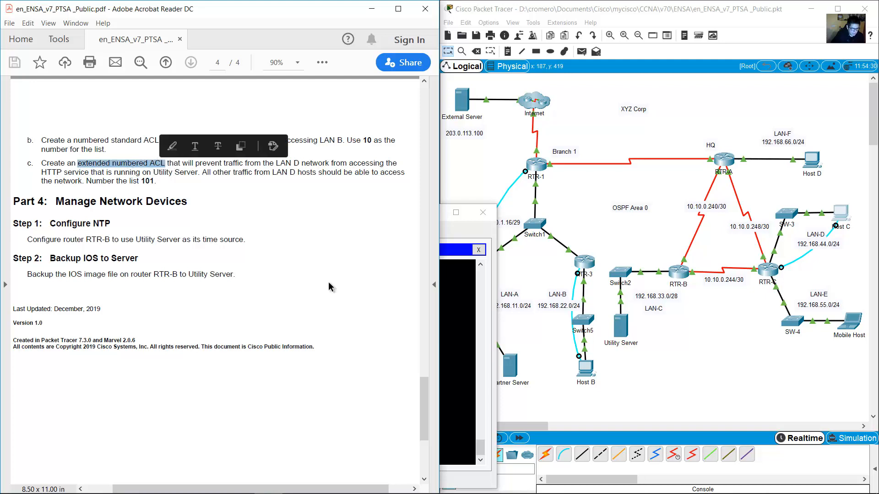
{"action": "left_click", "coordinate": [441, 344]}
{"action": "type", "text": "a"}
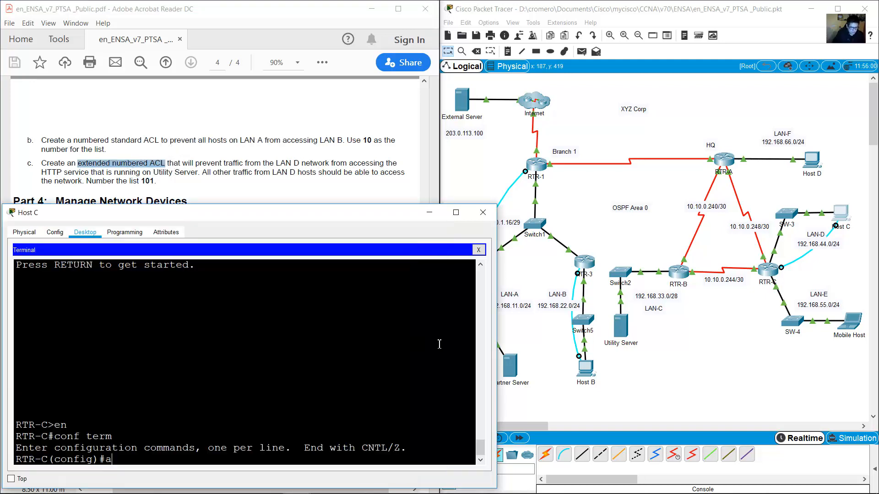
{"action": "type", "text": "ccess-list 101"}
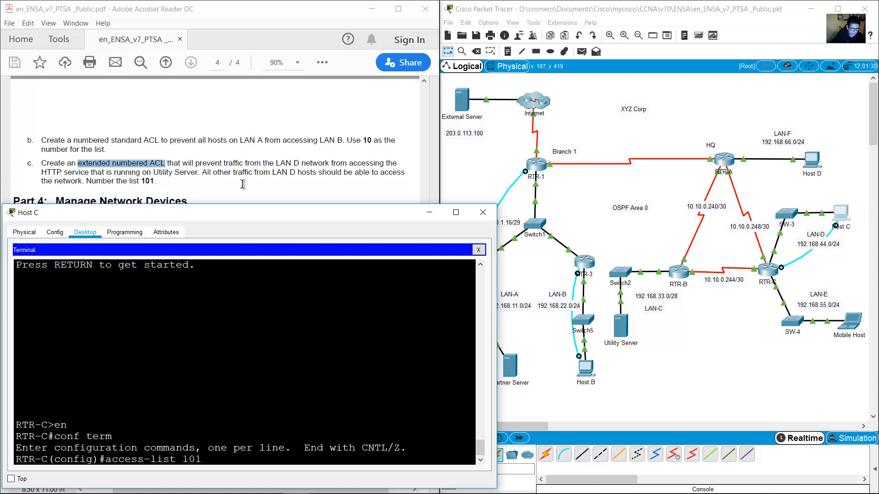
{"action": "left_click", "coordinate": [243, 184]}
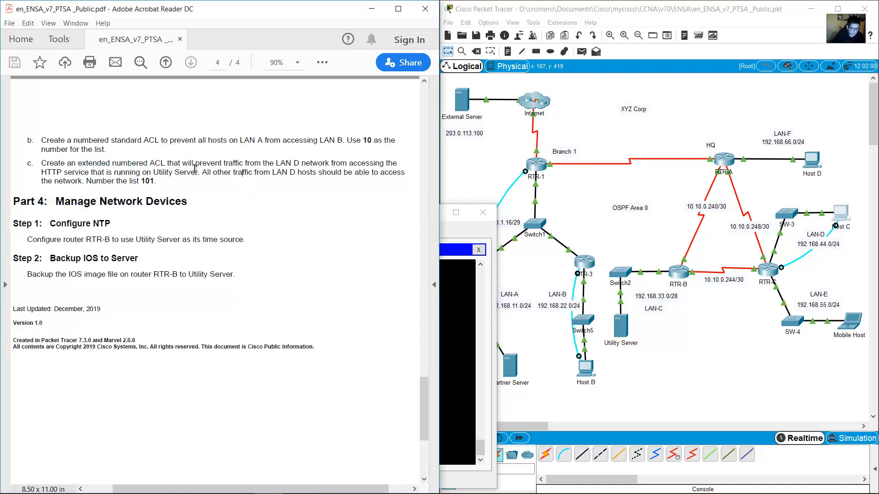
{"action": "left_click_drag", "start_coordinate": [195, 163], "coordinate": [305, 163]}
{"action": "left_click", "coordinate": [458, 299]}
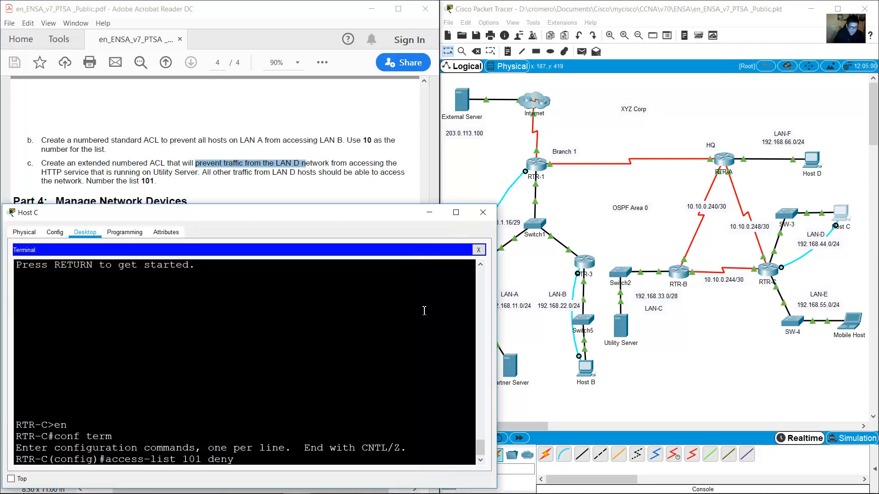
{"action": "left_click_drag", "start_coordinate": [839, 267], "coordinate": [804, 204]}
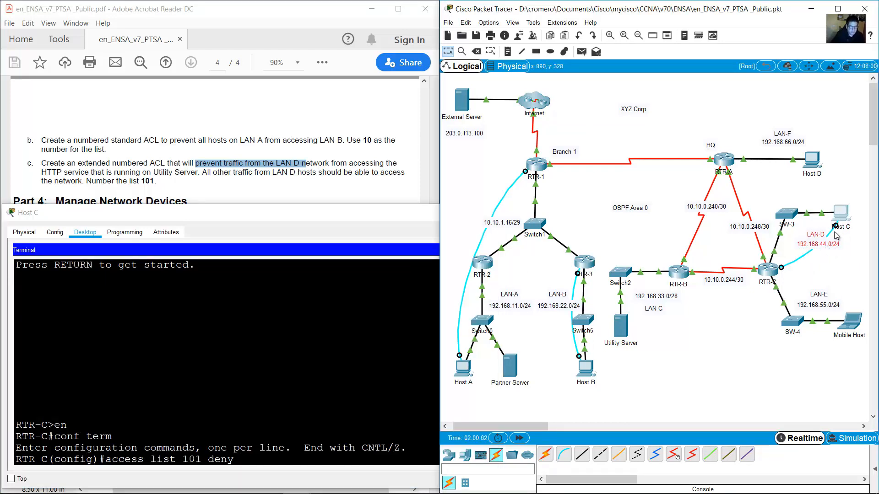
{"action": "left_click", "coordinate": [252, 462]}
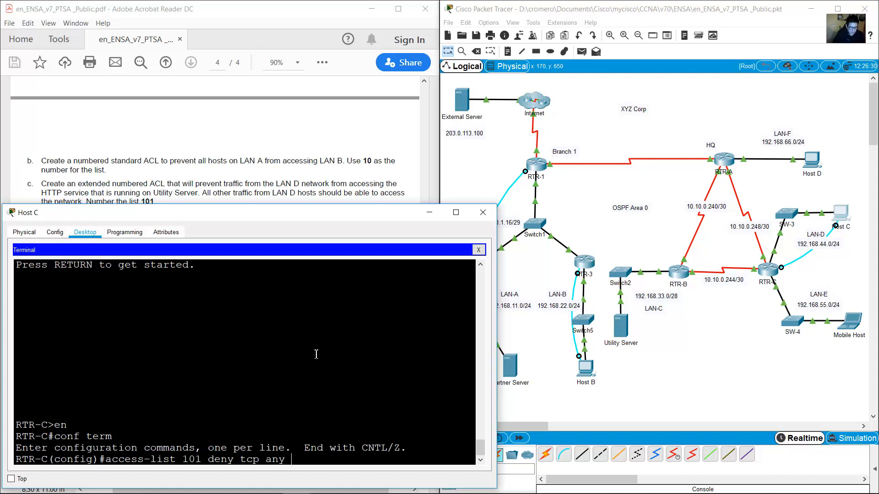
Check the PDF note on host and any keywords, then add 'host' to the ACL line.
{"action": "left_click", "coordinate": [241, 162]}
{"action": "scroll", "coordinate": [241, 185], "scroll_direction": "up", "scroll_amount": 2}
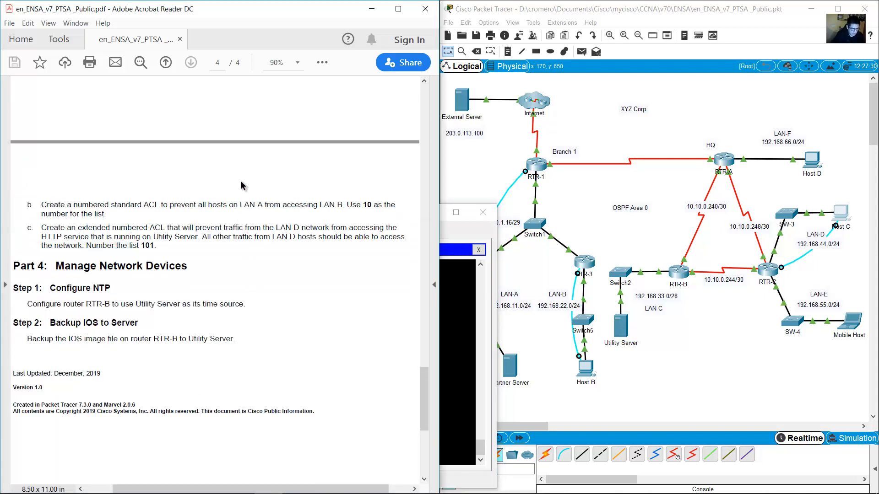
{"action": "scroll", "coordinate": [241, 185], "scroll_direction": "up", "scroll_amount": 5}
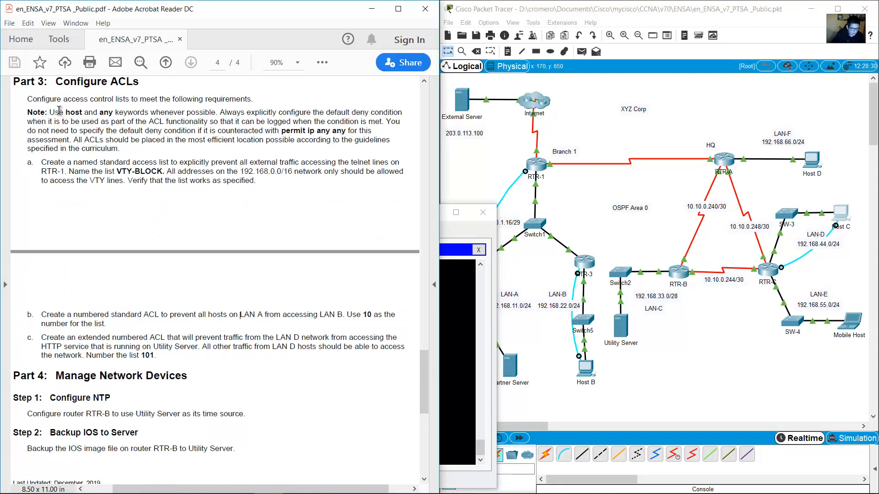
{"action": "left_click_drag", "start_coordinate": [49, 113], "coordinate": [206, 112]}
{"action": "left_click", "coordinate": [466, 326]}
{"action": "left_click_drag", "start_coordinate": [266, 459], "coordinate": [286, 460]}
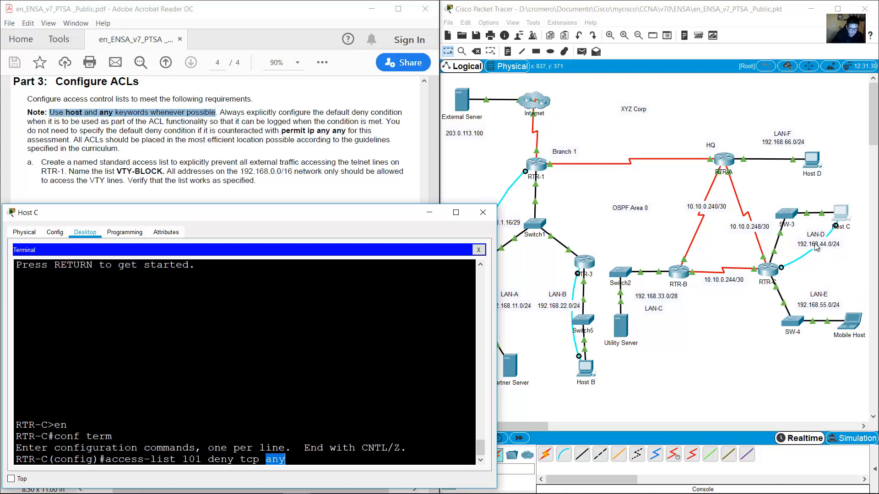
{"action": "left_click", "coordinate": [315, 459]}
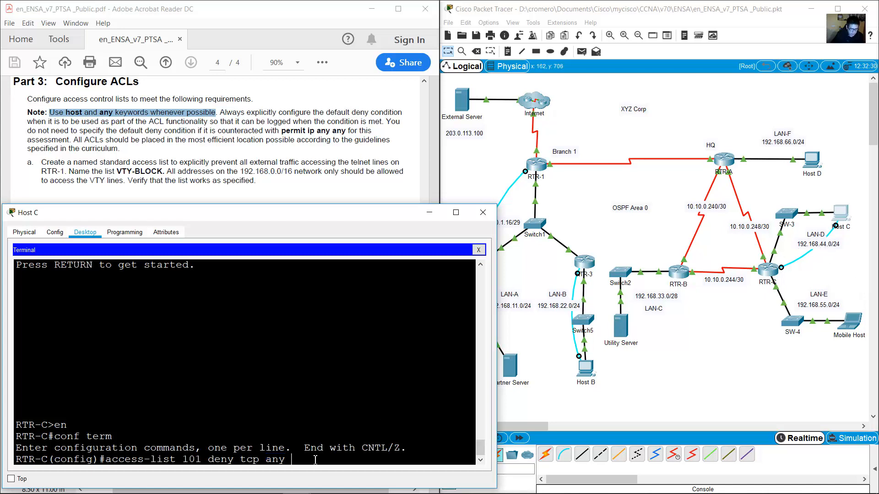
{"action": "type", "text": "host"}
Look up the Utility Server address 192.168.33.14 in the PDF addressing table.
{"action": "left_click", "coordinate": [636, 391]}
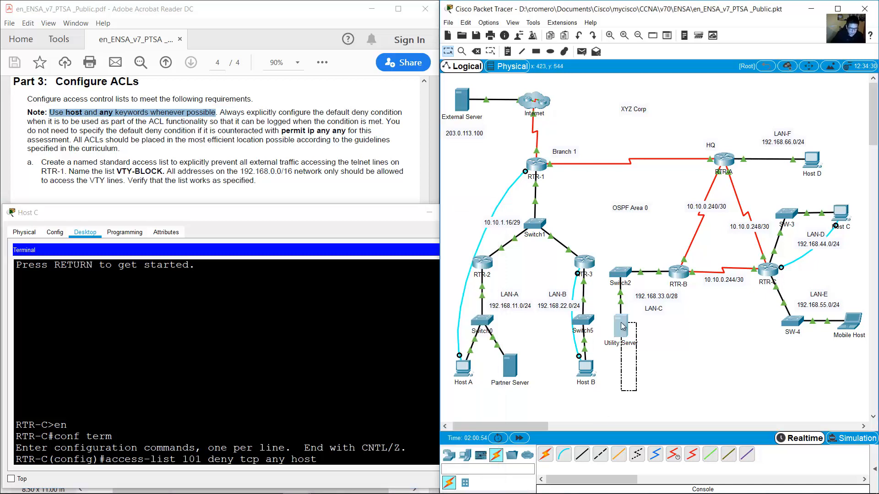
{"action": "left_click", "coordinate": [312, 460]}
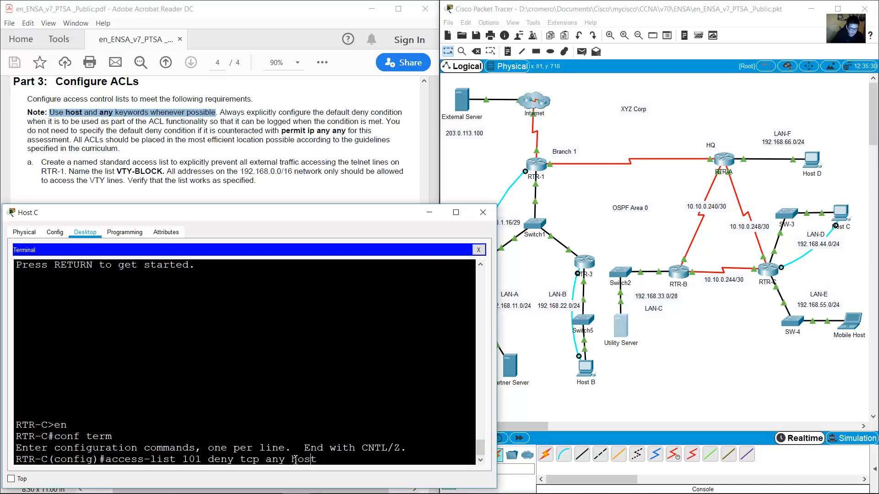
{"action": "double_click", "coordinate": [302, 460]}
{"action": "left_click", "coordinate": [622, 374]}
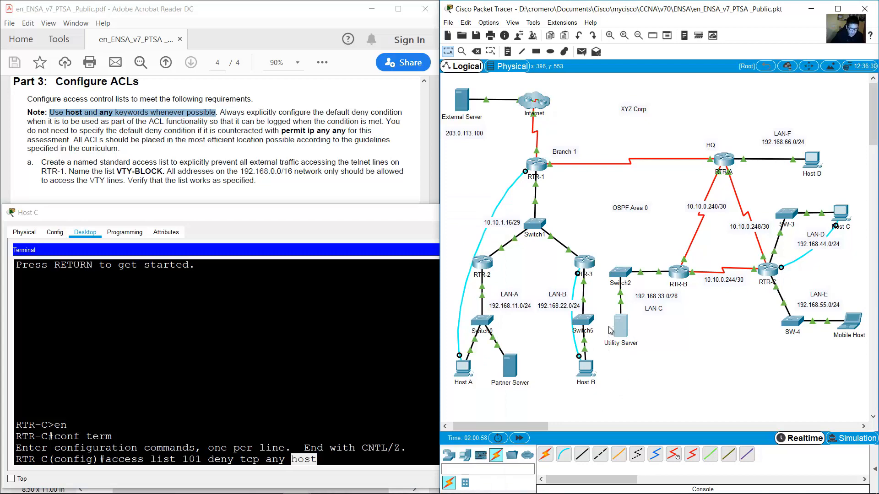
{"action": "left_click", "coordinate": [325, 154]}
{"action": "scroll", "coordinate": [344, 220], "scroll_direction": "up", "scroll_amount": 14}
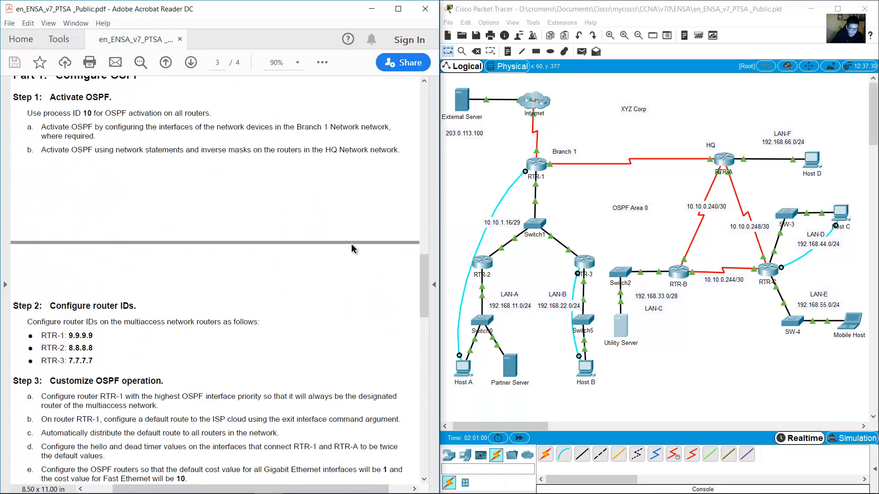
{"action": "scroll", "coordinate": [351, 244], "scroll_direction": "up", "scroll_amount": 15}
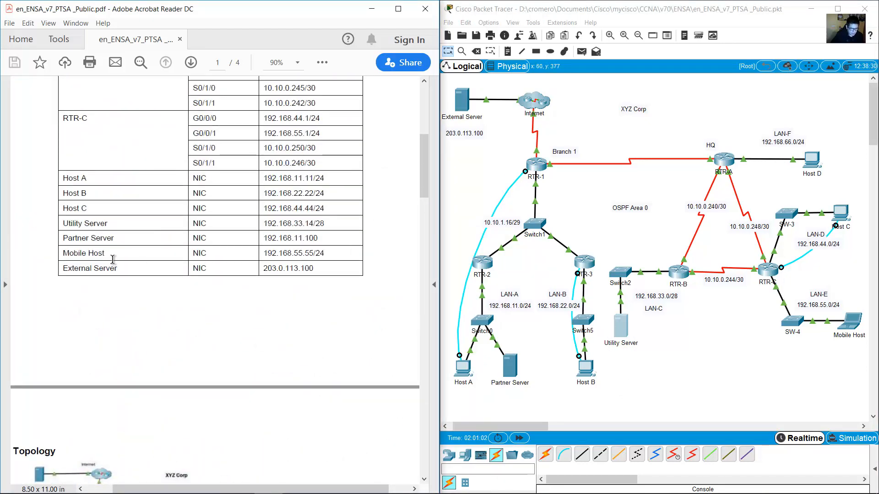
{"action": "left_click_drag", "start_coordinate": [63, 224], "coordinate": [365, 227]}
{"action": "left_click_drag", "start_coordinate": [420, 172], "coordinate": [398, 411]}
{"action": "scroll", "coordinate": [397, 410], "scroll_direction": "up", "scroll_amount": 2}
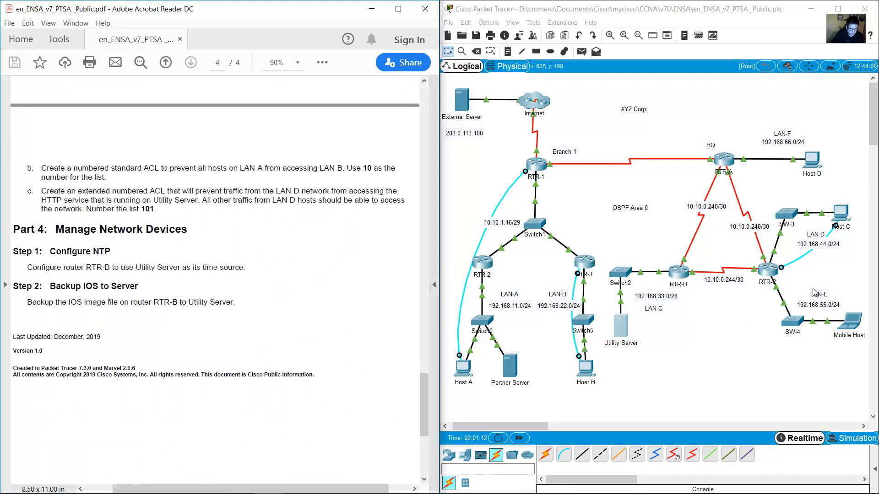
{"action": "left_click", "coordinate": [836, 214]}
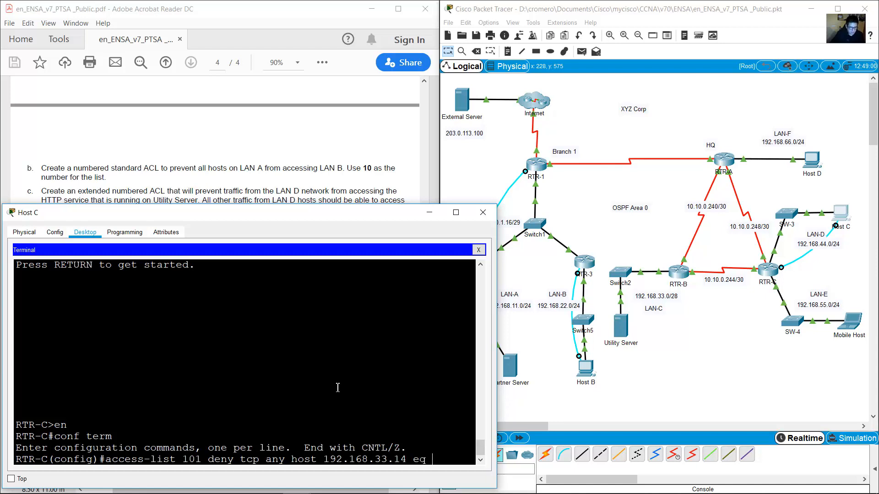
{"action": "left_click", "coordinate": [233, 156]}
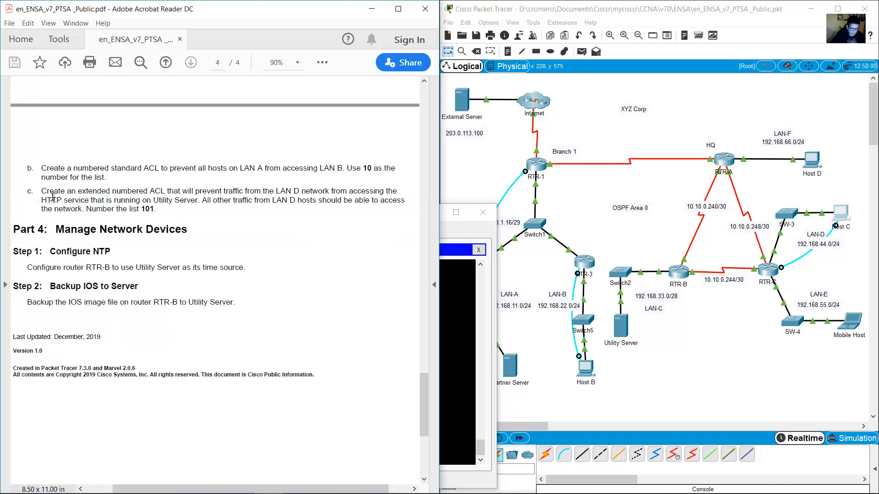
{"action": "left_click_drag", "start_coordinate": [40, 200], "coordinate": [81, 202]}
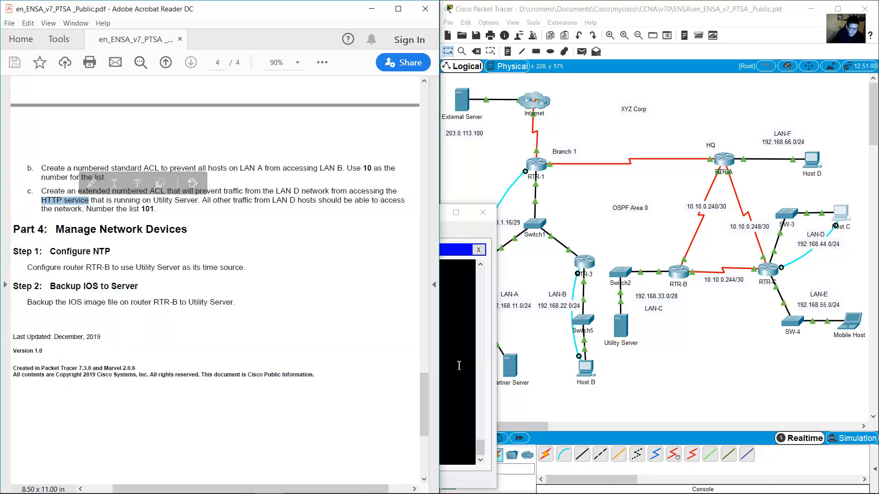
{"action": "left_click", "coordinate": [459, 365]}
{"action": "type", "text": "www"}
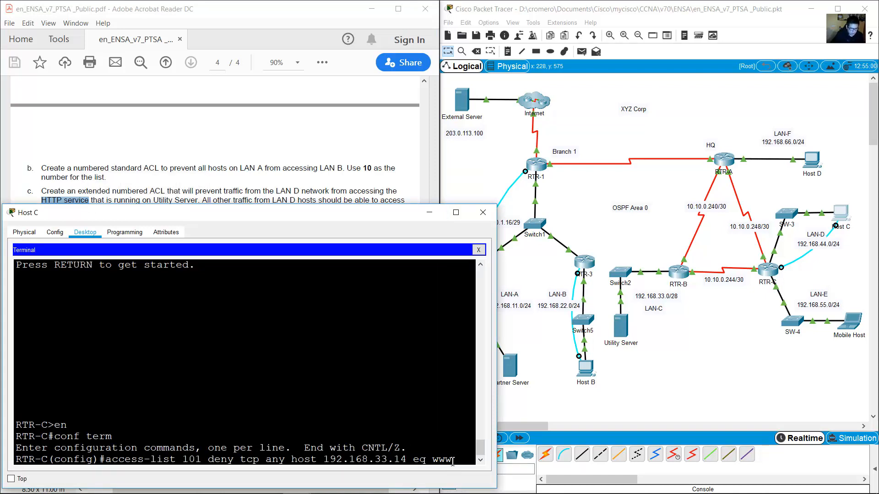
{"action": "left_click_drag", "start_coordinate": [453, 461], "coordinate": [438, 460]}
{"action": "key", "text": "Return"}
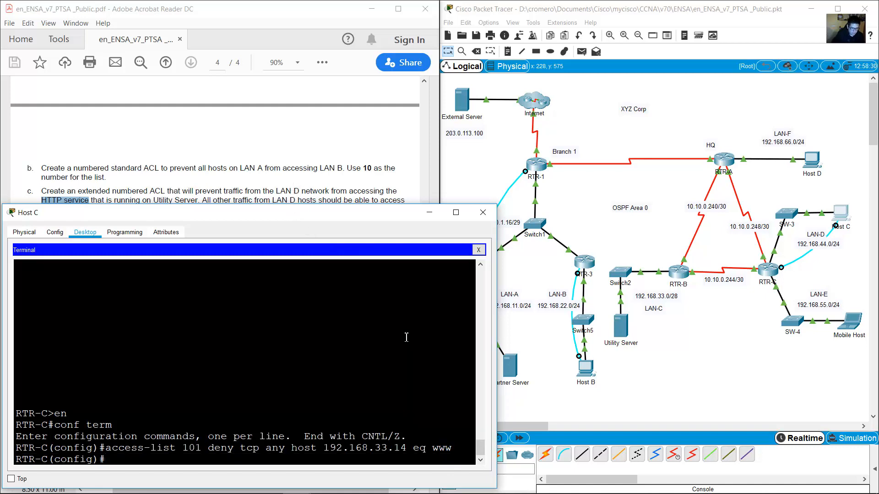
Review the requirement to allow other LAN D traffic and the entered deny rule.
{"action": "left_click", "coordinate": [232, 188]}
{"action": "left_click_drag", "start_coordinate": [202, 201], "coordinate": [405, 198]}
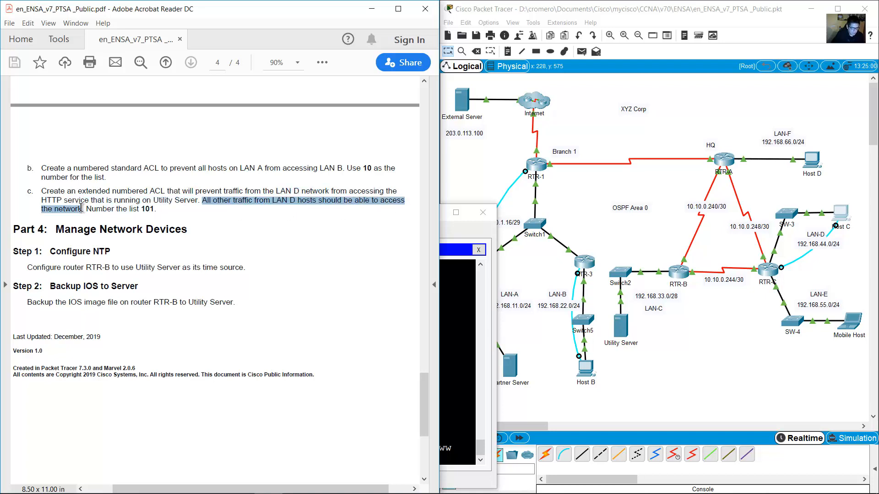
{"action": "left_click", "coordinate": [466, 327]}
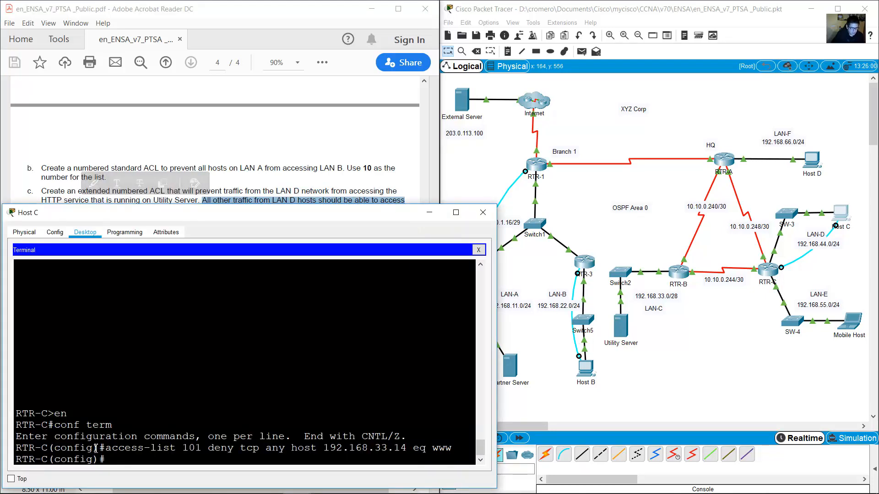
{"action": "left_click_drag", "start_coordinate": [103, 449], "coordinate": [447, 445]}
{"action": "left_click", "coordinate": [180, 460]}
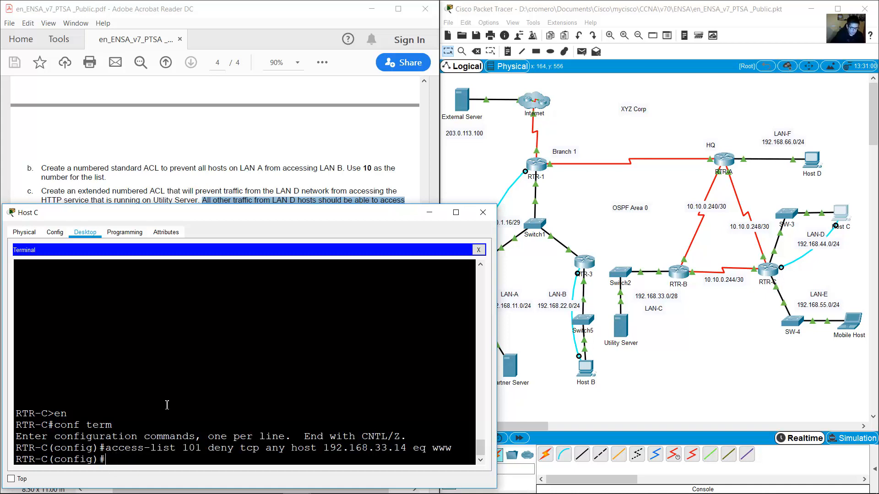
Add the entry access-list 101 permit ip any any on RTR-C.
{"action": "type", "text": "access-list 101 deny tcp any host 192.168.33.14 eq www"}
{"action": "key", "text": "BackSpace"}
{"action": "key", "text": "BackSpace"}
{"action": "key", "text": "BackSpace"}
{"action": "key", "text": "BackSpace"}
{"action": "key", "text": "BackSpace"}
{"action": "key", "text": "BackSpace"}
{"action": "key", "text": "BackSpace"}
{"action": "key", "text": "BackSpace"}
{"action": "key", "text": "BackSpace"}
{"action": "key", "text": "BackSpace"}
{"action": "key", "text": "BackSpace"}
{"action": "key", "text": "BackSpace"}
{"action": "key", "text": "BackSpace"}
{"action": "key", "text": "BackSpace"}
{"action": "key", "text": "BackSpace"}
{"action": "key", "text": "BackSpace"}
{"action": "key", "text": "BackSpace"}
{"action": "key", "text": "BackSpace"}
{"action": "key", "text": "BackSpace"}
{"action": "key", "text": "BackSpace"}
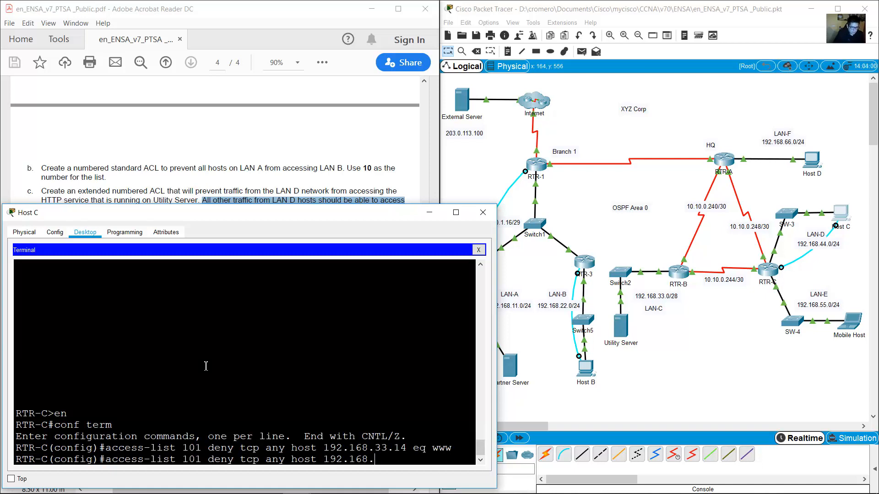
{"action": "type", "text": "permit"}
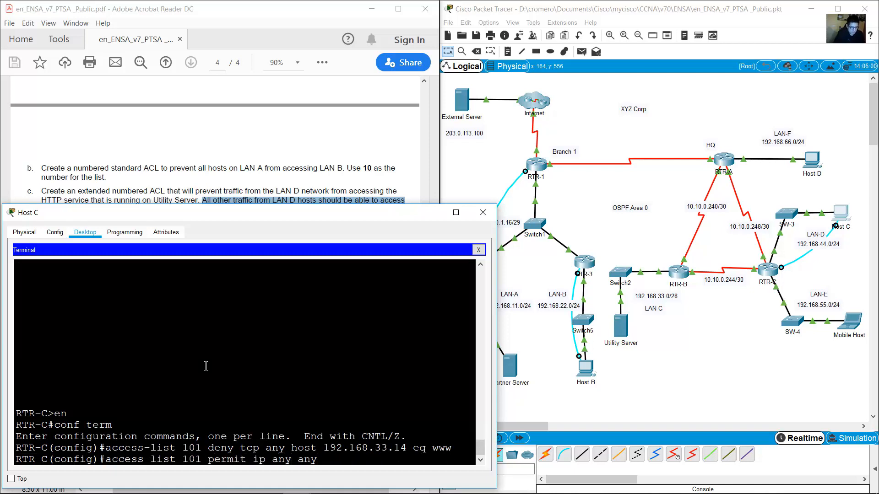
{"action": "key", "text": "Return"}
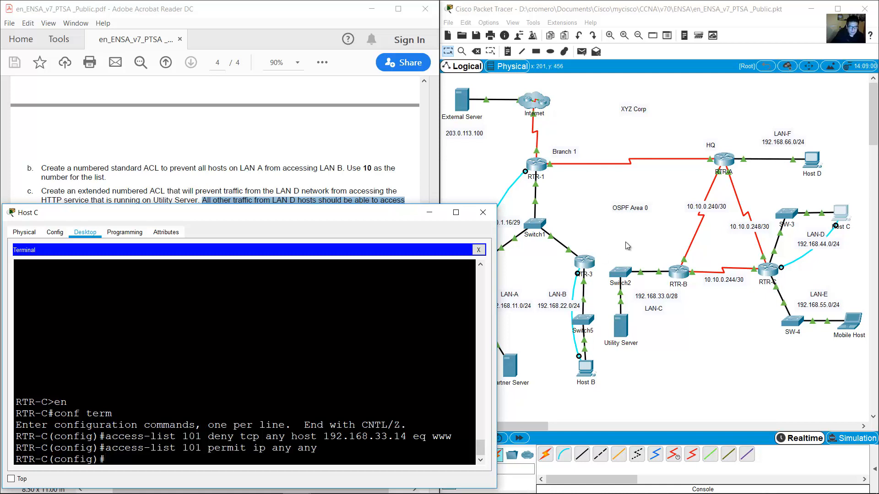
Inspect RTR-C's links toward SW-3 on the topology.
{"action": "left_click", "coordinate": [763, 201]}
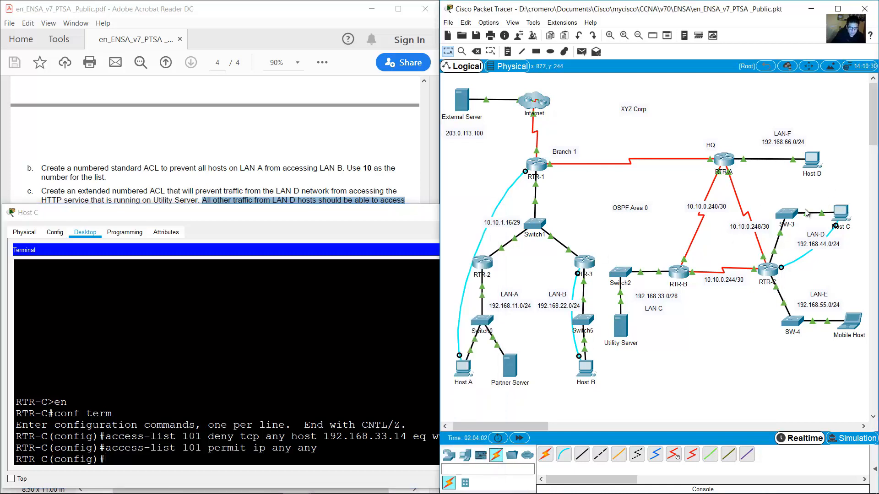
{"action": "left_click_drag", "start_coordinate": [828, 185], "coordinate": [781, 239]}
{"action": "left_click", "coordinate": [778, 260]}
{"action": "mouse_move", "coordinate": [774, 253]}
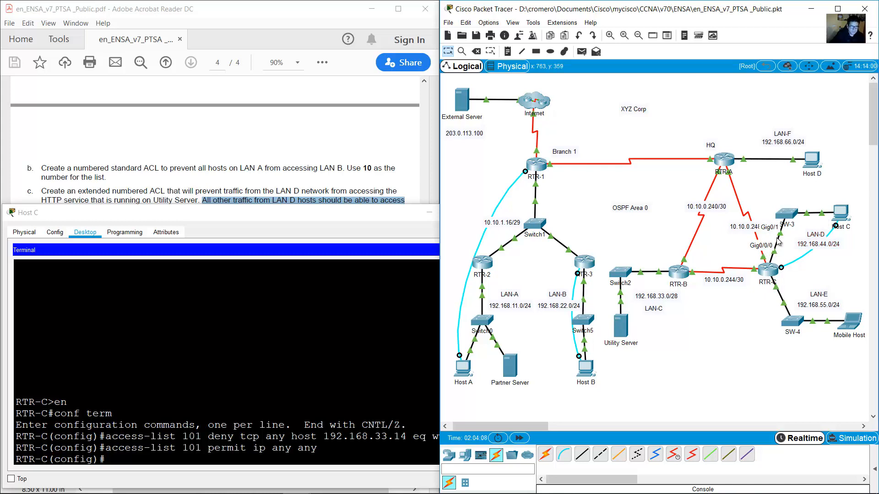
Apply access list 101 inbound on RTR-C's g0/0/0, exit interface mode, and minimize Host C.
{"action": "left_click", "coordinate": [256, 356]}
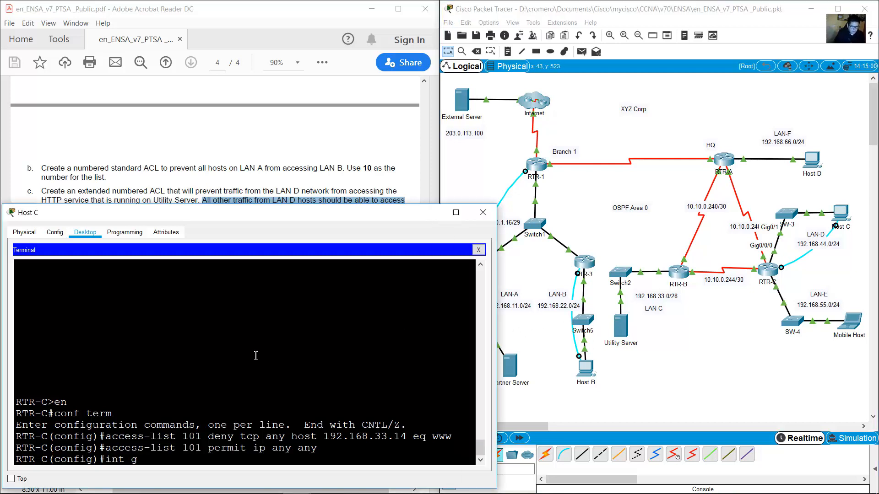
{"action": "key", "text": "Return"}
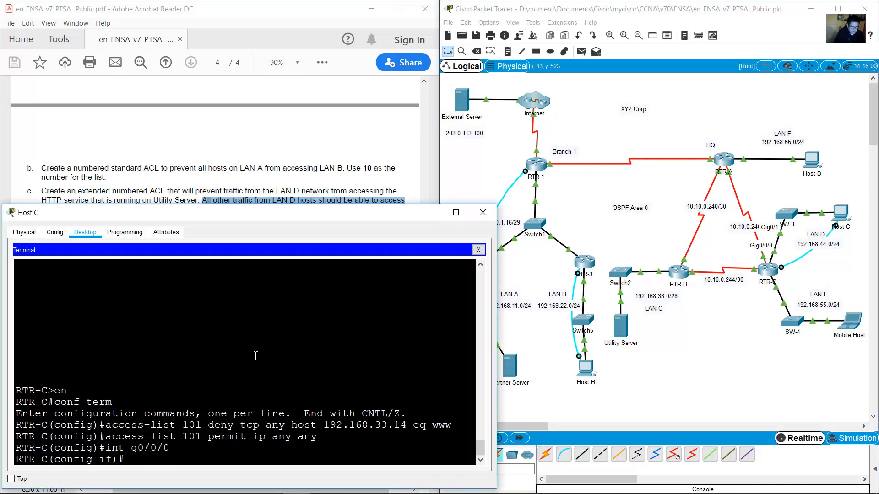
{"action": "type", "text": "ip acces"}
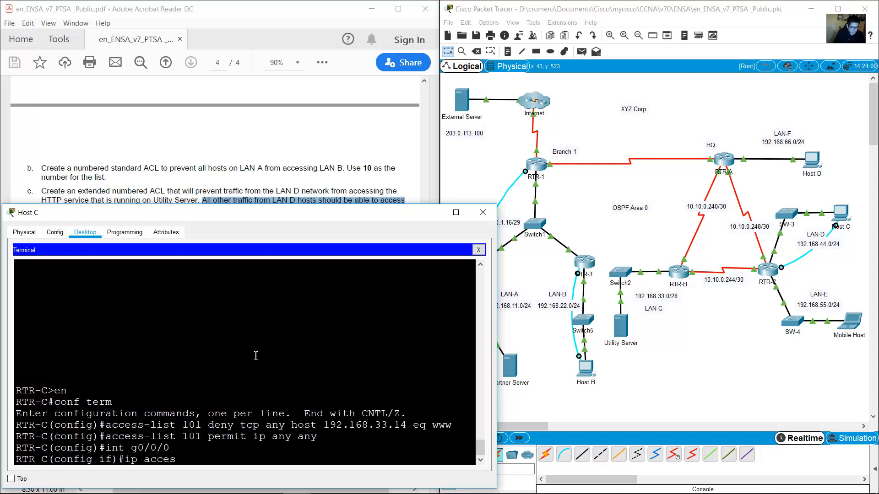
{"action": "type", "text": "s-group 101 in"}
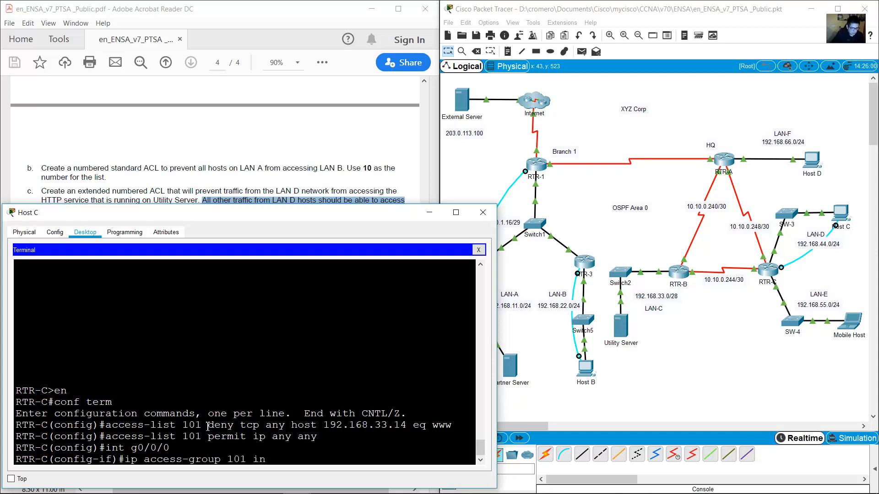
{"action": "left_click_drag", "start_coordinate": [208, 426], "coordinate": [177, 425]}
{"action": "left_click", "coordinate": [294, 459]}
{"action": "key", "text": "Return"}
{"action": "type", "text": "exit"}
{"action": "key", "text": "Return"}
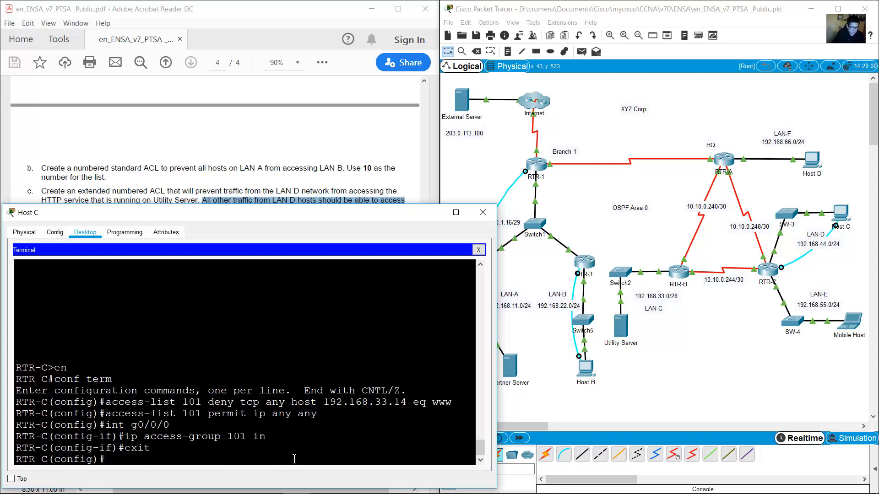
{"action": "left_click", "coordinate": [432, 214]}
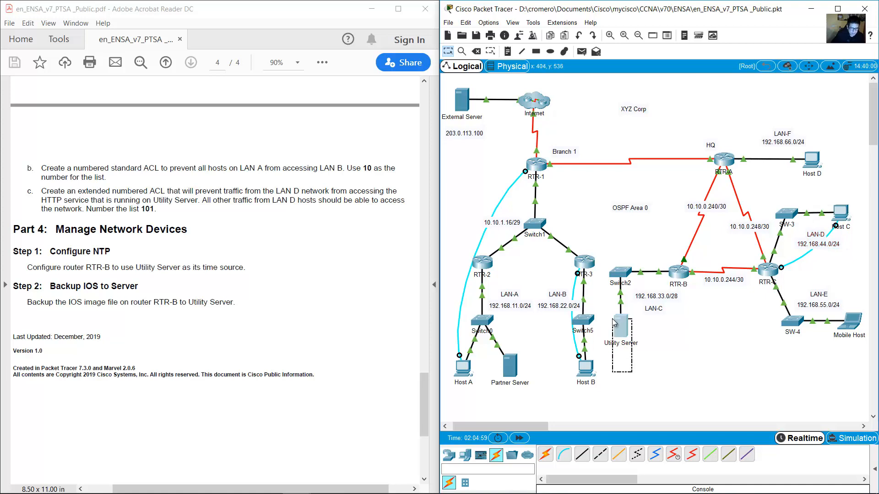
{"action": "left_click", "coordinate": [846, 213]}
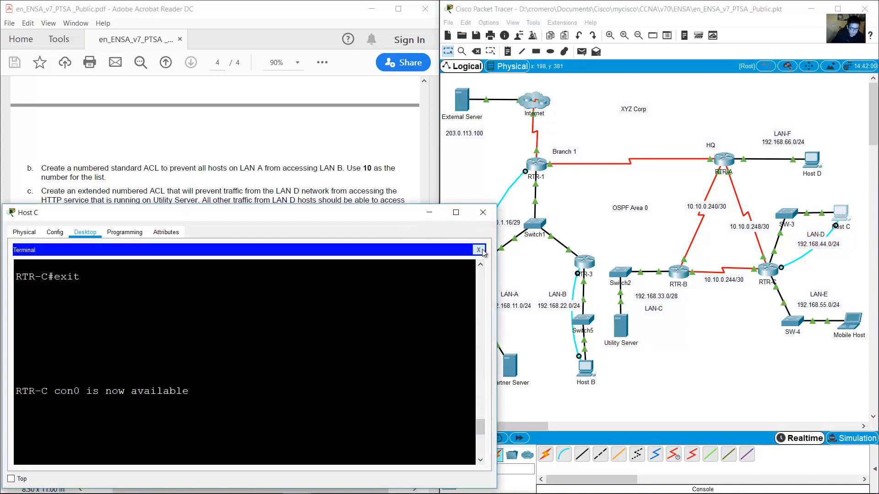
{"action": "left_click", "coordinate": [479, 250]}
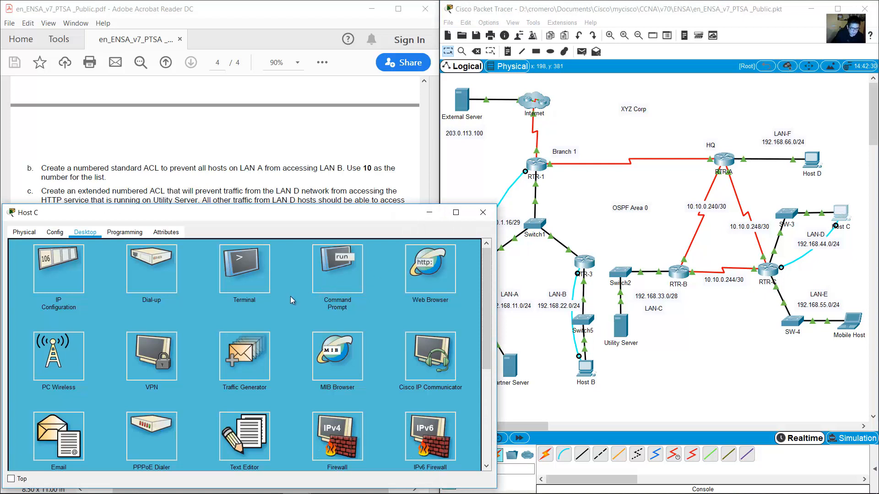
{"action": "left_click", "coordinate": [430, 270]}
{"action": "type", "text": "192.168.33.14"}
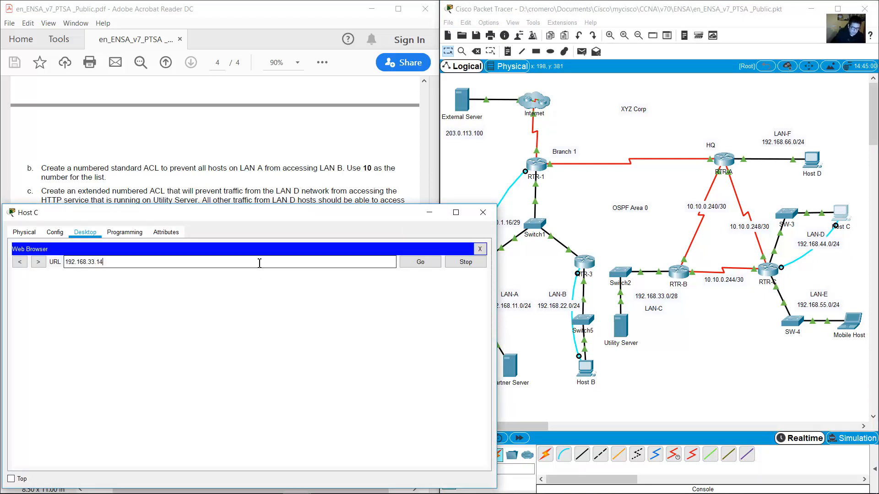
{"action": "key", "text": "Return"}
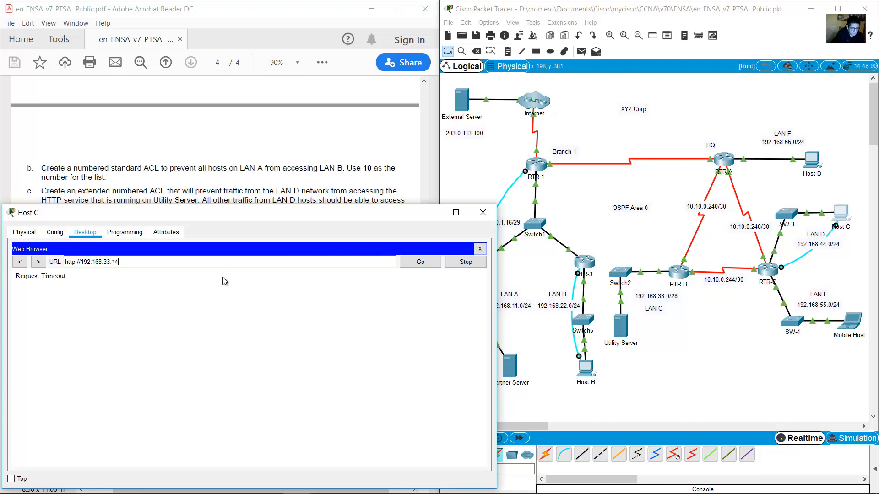
{"action": "left_click_drag", "start_coordinate": [19, 280], "coordinate": [72, 280]}
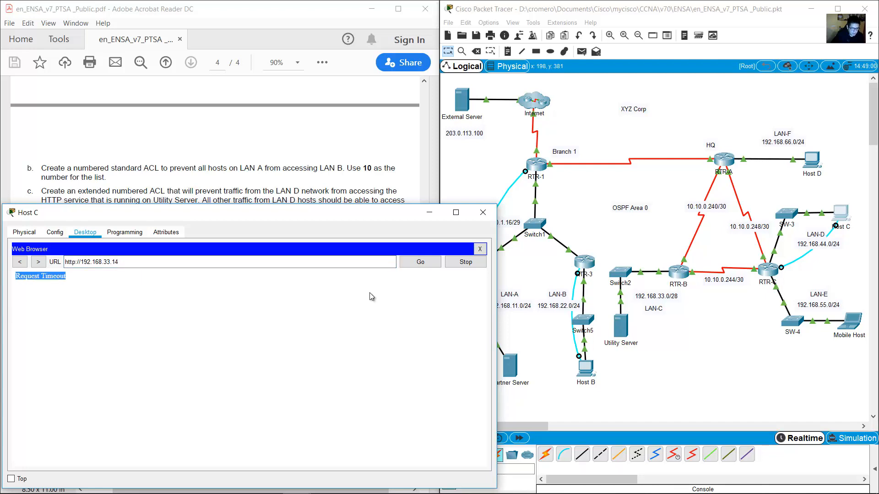
{"action": "left_click", "coordinate": [480, 250]}
{"action": "left_click", "coordinate": [483, 213]}
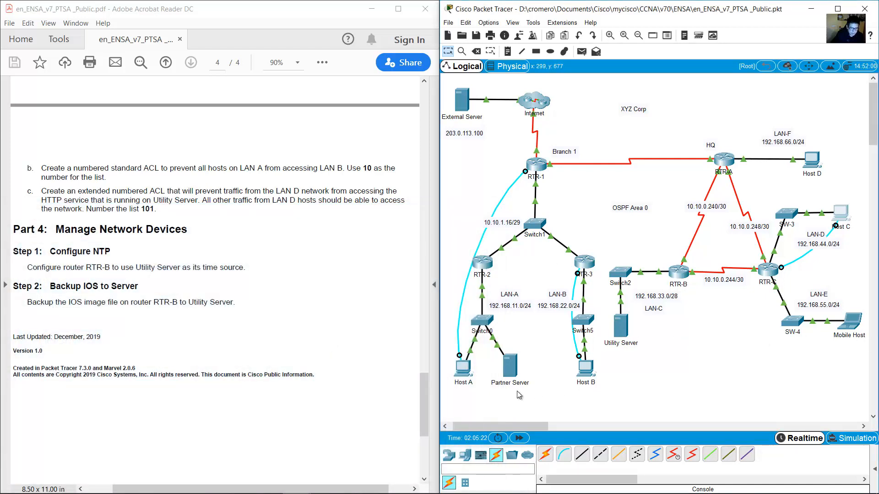
{"action": "left_click", "coordinate": [467, 375]}
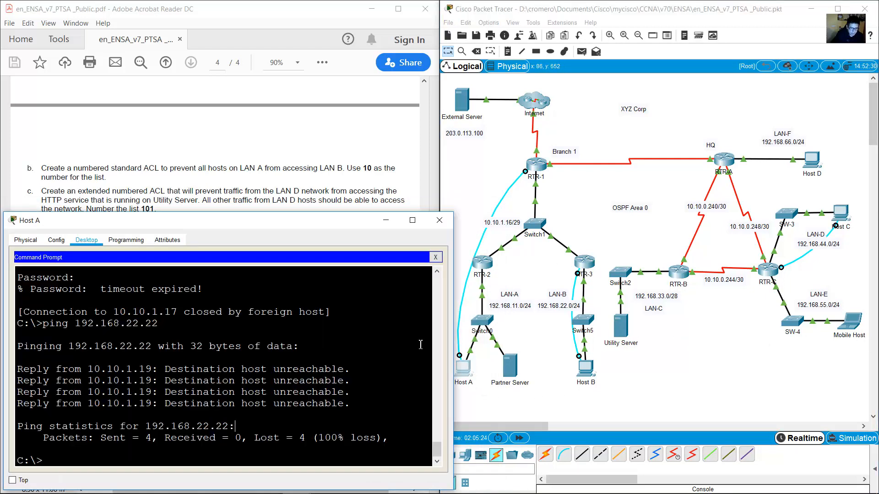
{"action": "left_click", "coordinate": [435, 257]}
{"action": "left_click", "coordinate": [397, 283]}
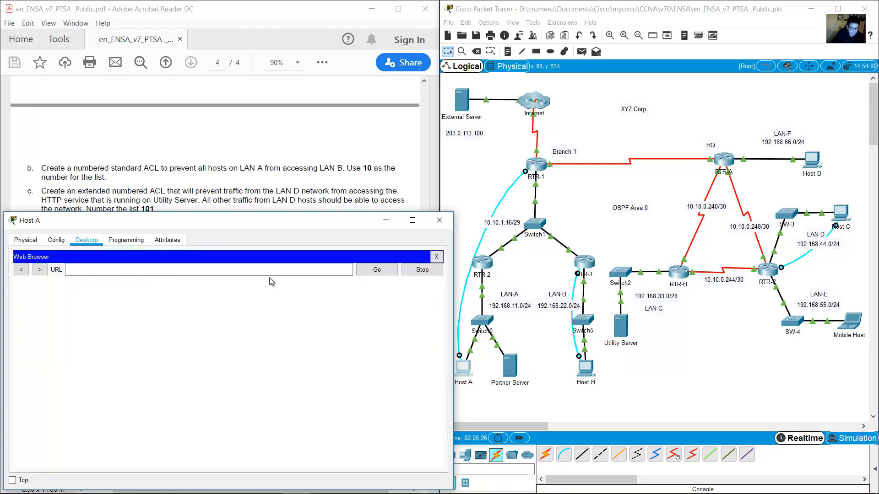
{"action": "left_click", "coordinate": [268, 272]}
{"action": "type", "text": "192.168."}
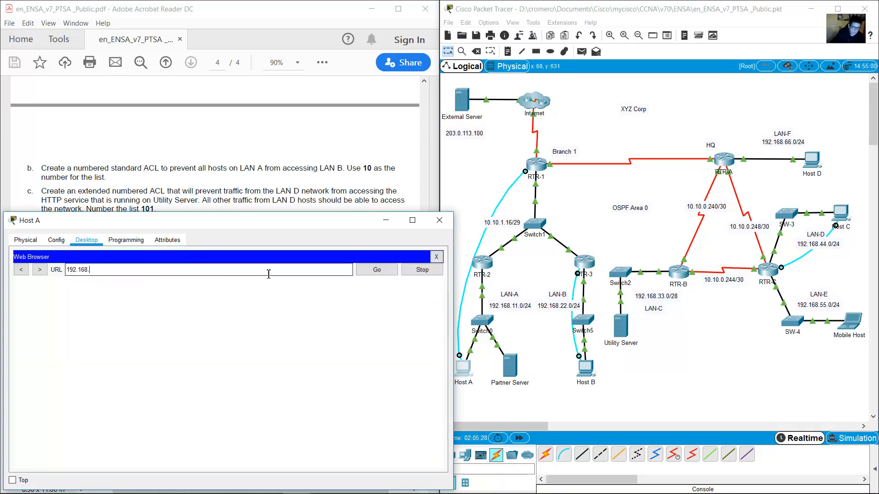
{"action": "type", "text": "33.14"}
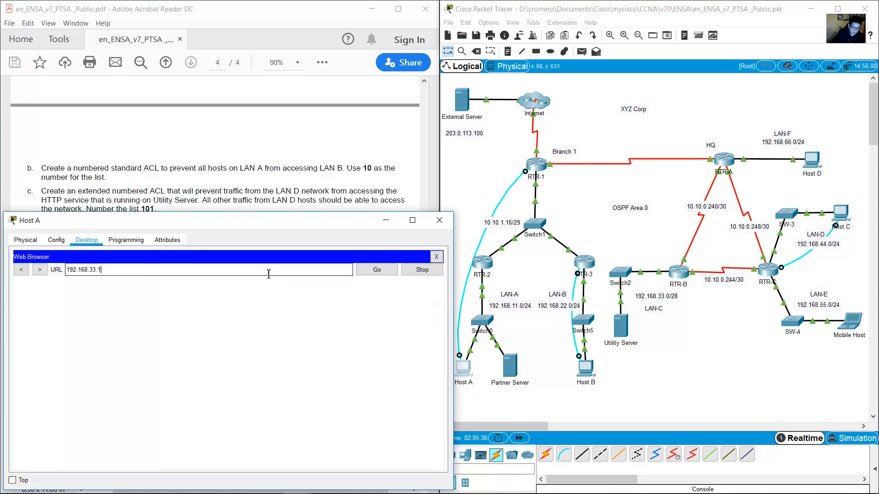
{"action": "key", "text": "Return"}
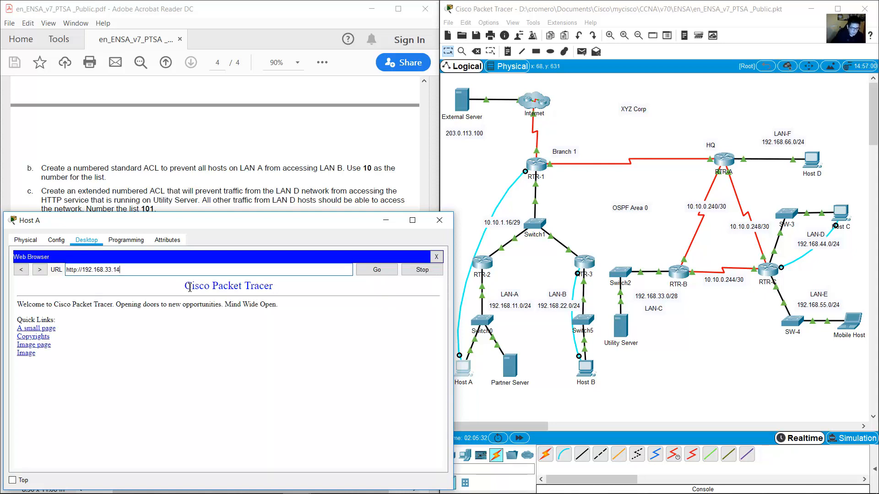
{"action": "left_click_drag", "start_coordinate": [183, 283], "coordinate": [180, 373]}
{"action": "left_click", "coordinate": [436, 257]}
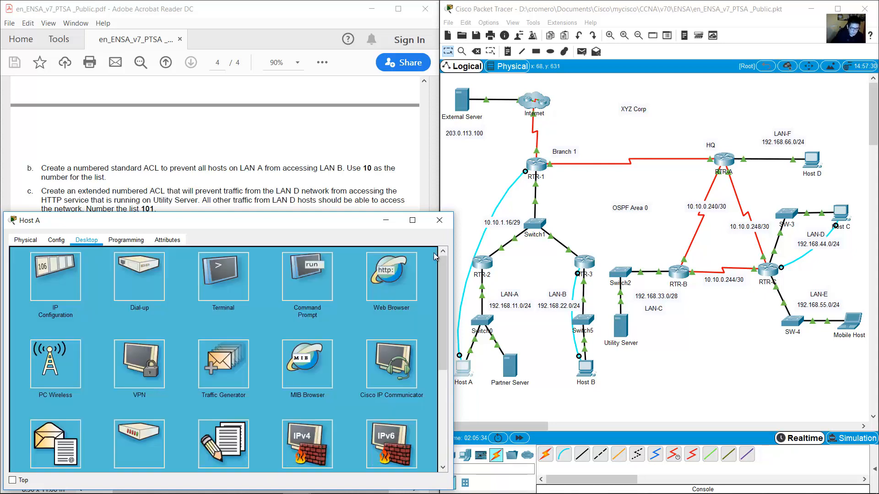
{"action": "left_click", "coordinate": [388, 220]}
{"action": "left_click", "coordinate": [288, 269]}
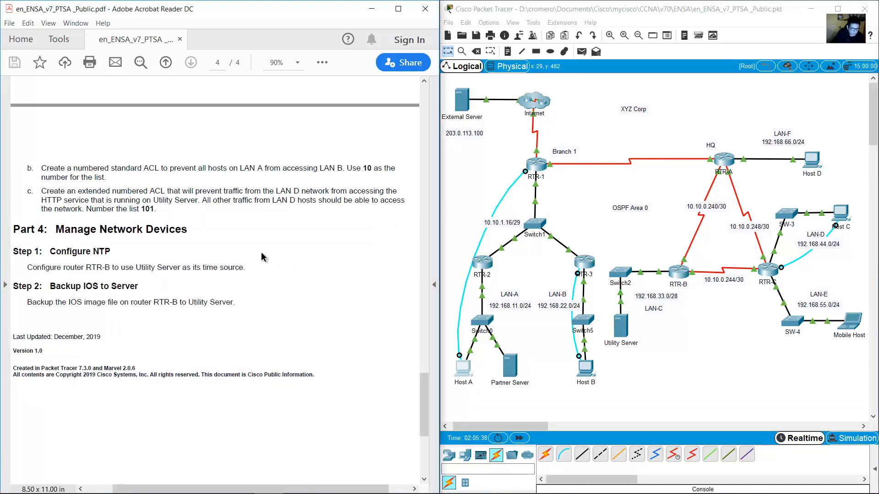
Scroll the PDF to Part 4 and highlight the Configure NTP instruction for RTR-B.
{"action": "scroll", "coordinate": [257, 257], "scroll_direction": "down", "scroll_amount": 3}
{"action": "triple_click", "coordinate": [155, 165]}
{"action": "left_click", "coordinate": [166, 196]}
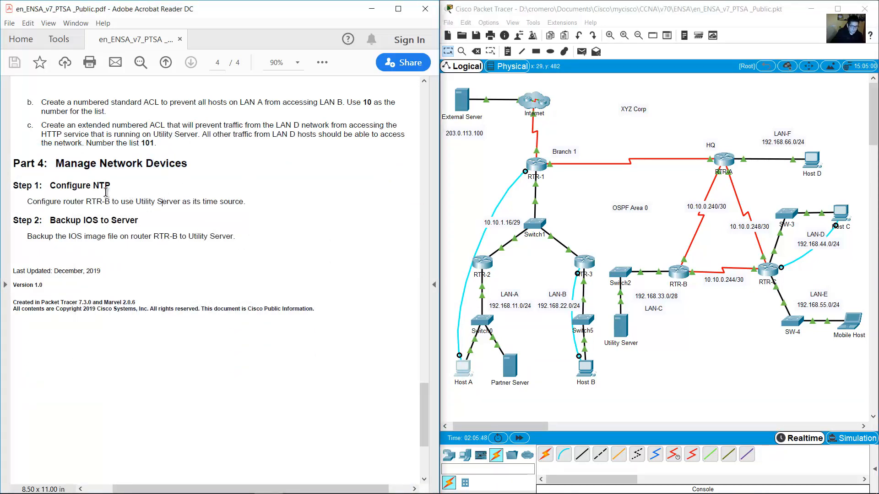
{"action": "left_click_drag", "start_coordinate": [51, 184], "coordinate": [114, 185]}
{"action": "left_click", "coordinate": [169, 188]}
{"action": "left_click_drag", "start_coordinate": [27, 201], "coordinate": [275, 205]}
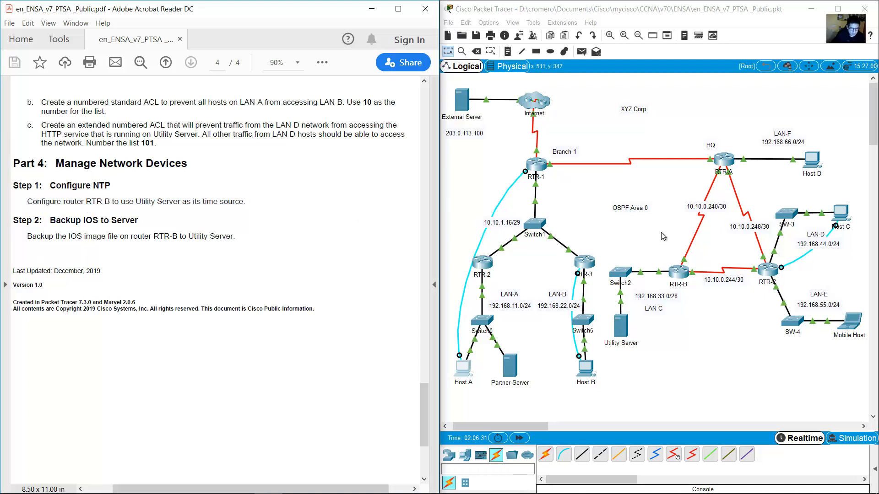
Locate RTR-B in the topology and pick up the console cable end at RTR-C.
{"action": "left_click_drag", "start_coordinate": [661, 233], "coordinate": [687, 306]}
{"action": "left_click", "coordinate": [757, 313]}
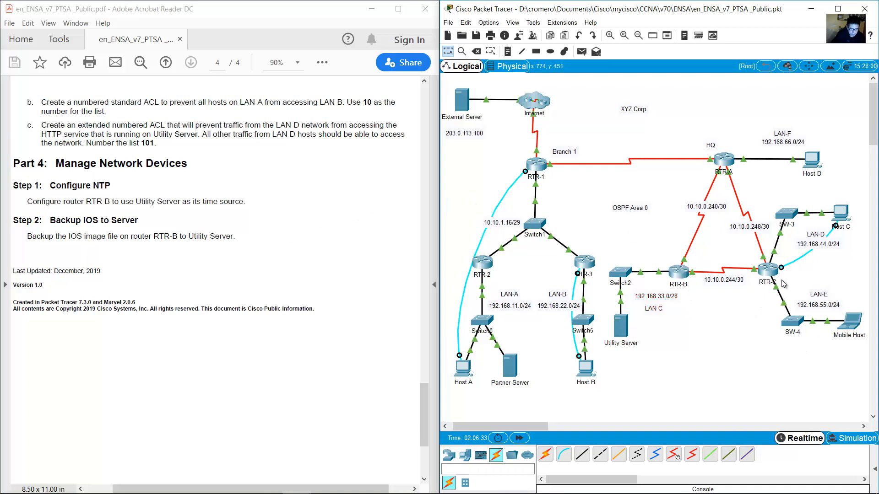
{"action": "left_click", "coordinate": [781, 268]}
Move the console cable to RTR-B and open Host C's terminal with default port settings.
{"action": "left_click", "coordinate": [682, 273]}
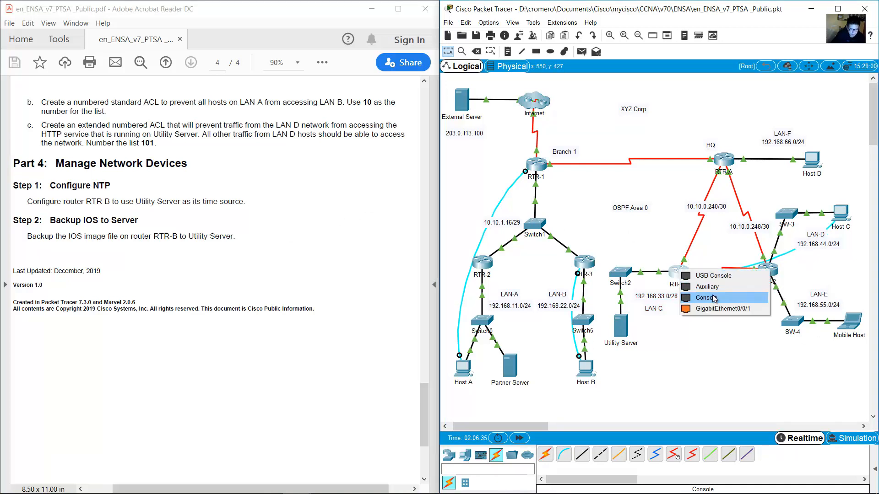
{"action": "left_click", "coordinate": [686, 297]}
{"action": "left_click", "coordinate": [842, 212]}
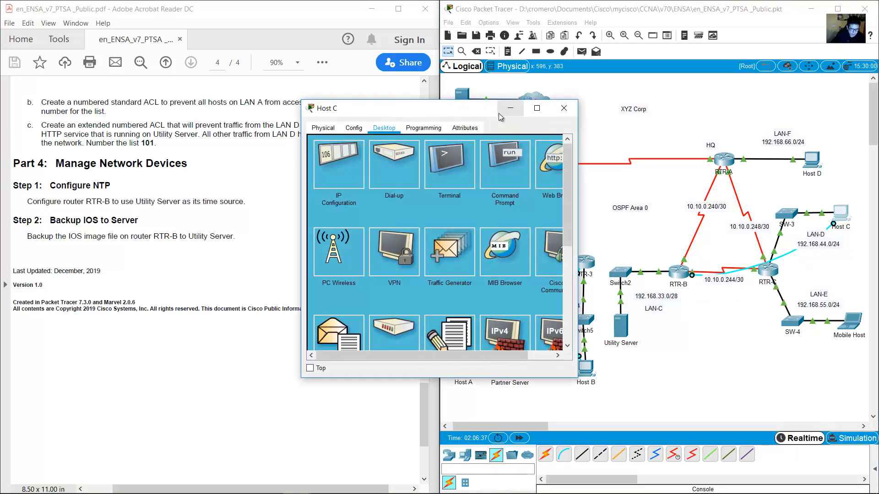
{"action": "left_click", "coordinate": [462, 160]}
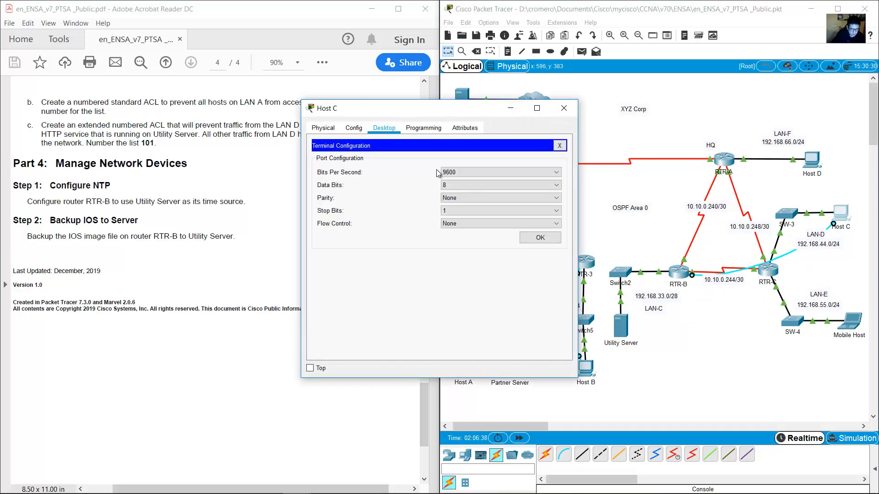
{"action": "left_click", "coordinate": [543, 237]}
{"action": "left_click_drag", "start_coordinate": [300, 378], "coordinate": [106, 419]}
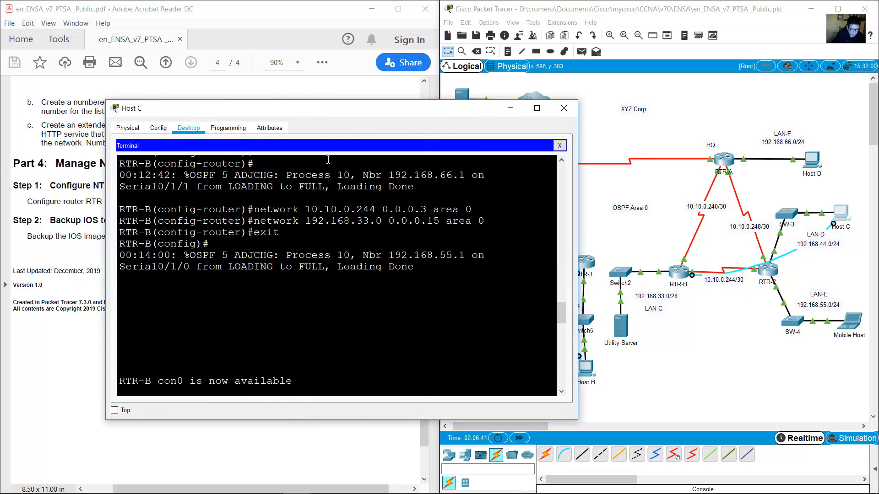
{"action": "left_click_drag", "start_coordinate": [334, 108], "coordinate": [248, 179]}
Enter privileged and global configuration mode on RTR-B and begin the ntp server command.
{"action": "key", "text": "Return"}
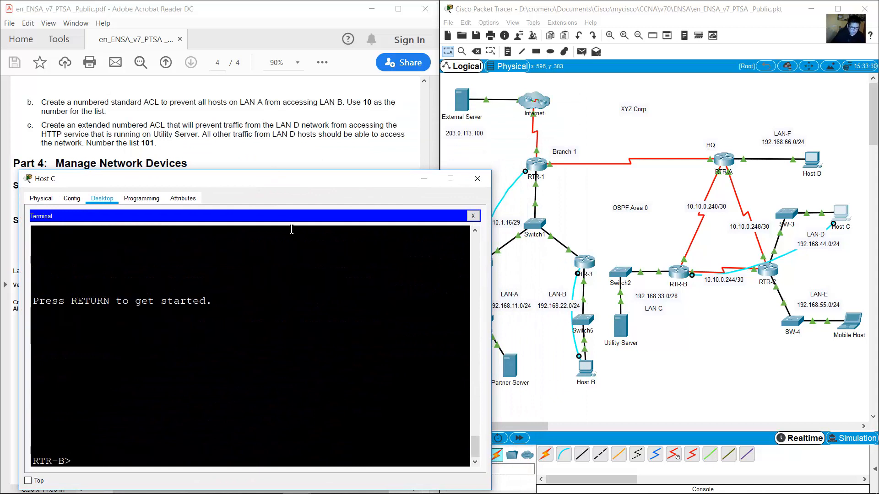
{"action": "type", "text": "en"}
{"action": "key", "text": "Return"}
{"action": "type", "text": "conf term"}
{"action": "key", "text": "Return"}
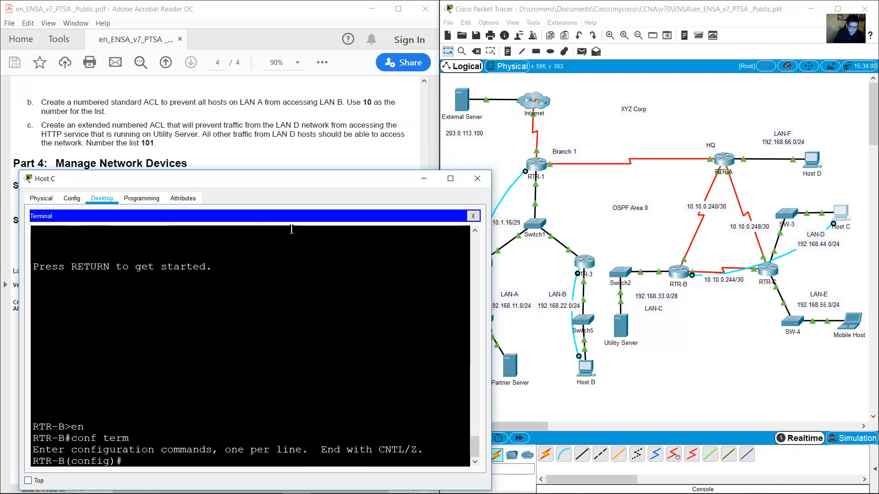
{"action": "type", "text": "ntp server"}
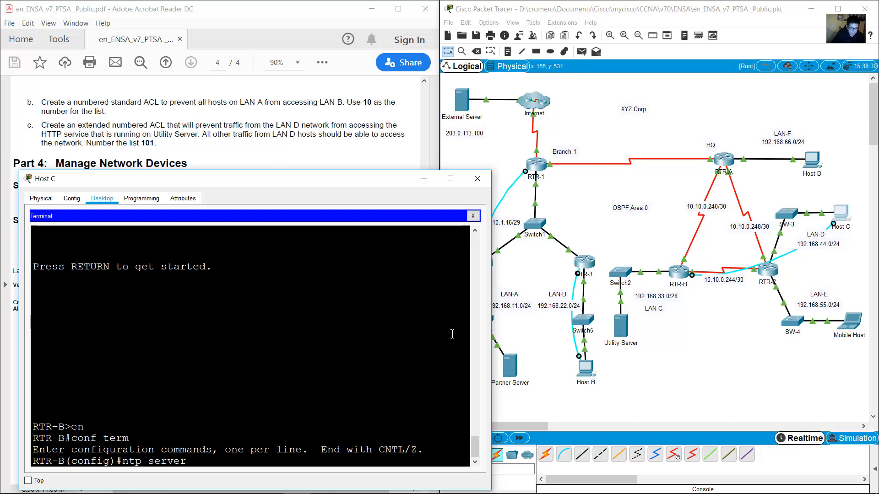
Check the Utility Server's address in the PDF and complete 'ntp server 192.168.33.14'.
{"action": "left_click", "coordinate": [656, 342]}
{"action": "left_click", "coordinate": [359, 135]}
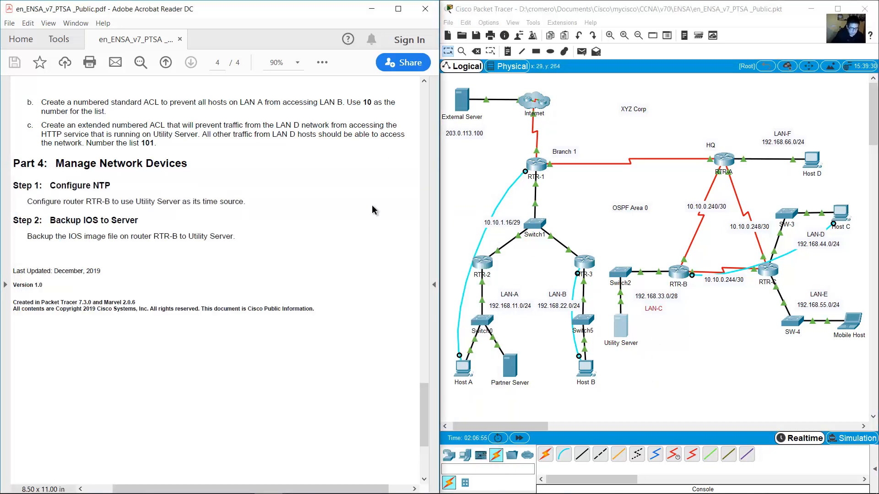
{"action": "left_click_drag", "start_coordinate": [421, 405], "coordinate": [421, 161]}
{"action": "left_click_drag", "start_coordinate": [261, 257], "coordinate": [322, 257]}
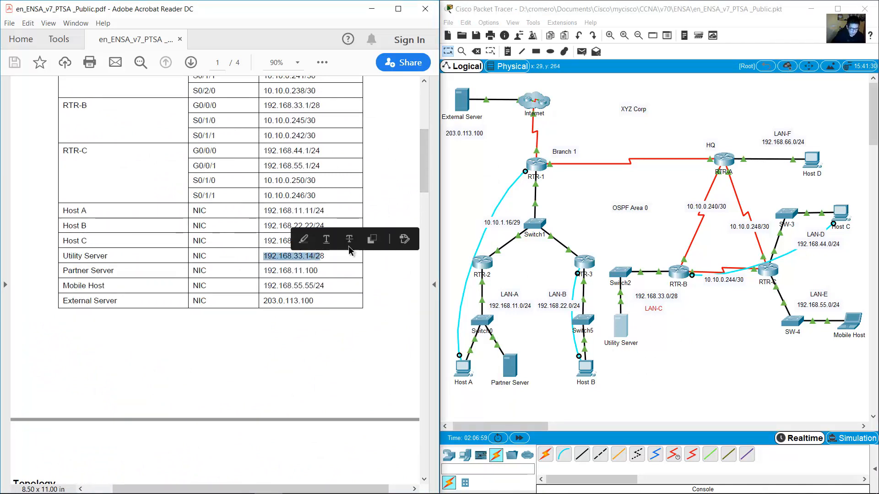
{"action": "left_click", "coordinate": [839, 214]}
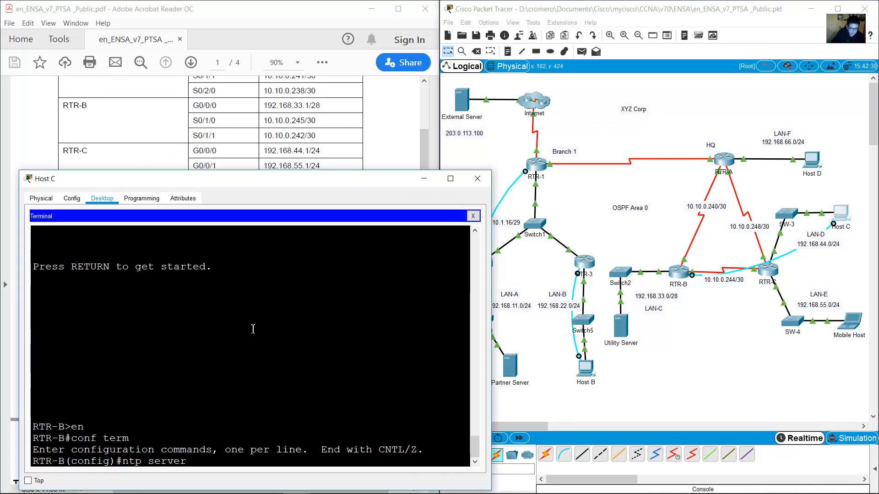
{"action": "type", "text": "168.3"}
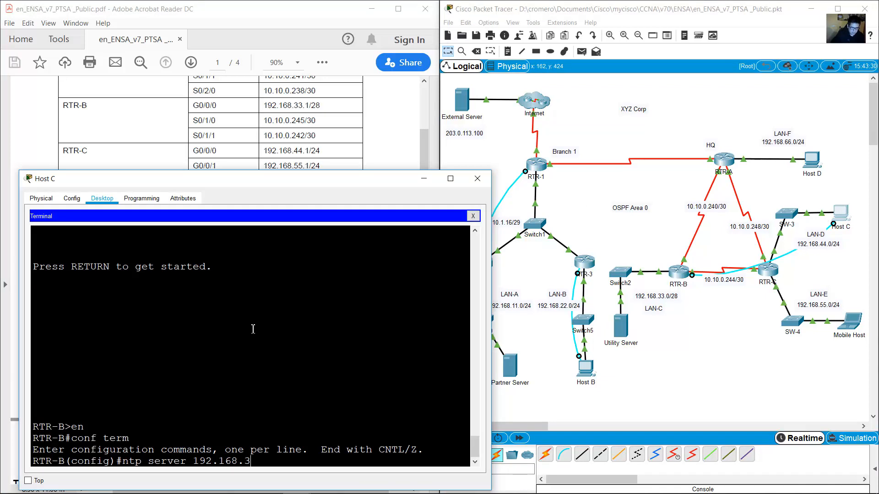
{"action": "type", "text": "3.14"}
{"action": "key", "text": "Return"}
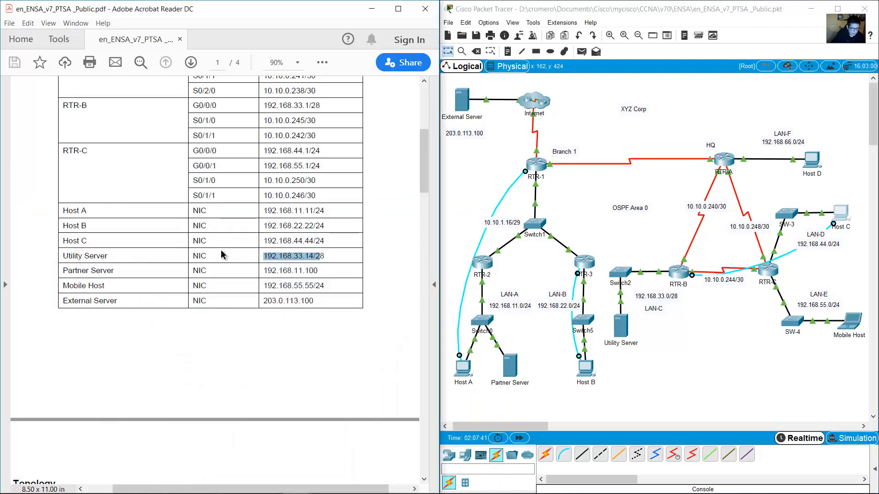
Scroll the PDF to the Backup IOS to Server step and highlight its instruction.
{"action": "scroll", "coordinate": [402, 426], "scroll_direction": "down", "scroll_amount": 15}
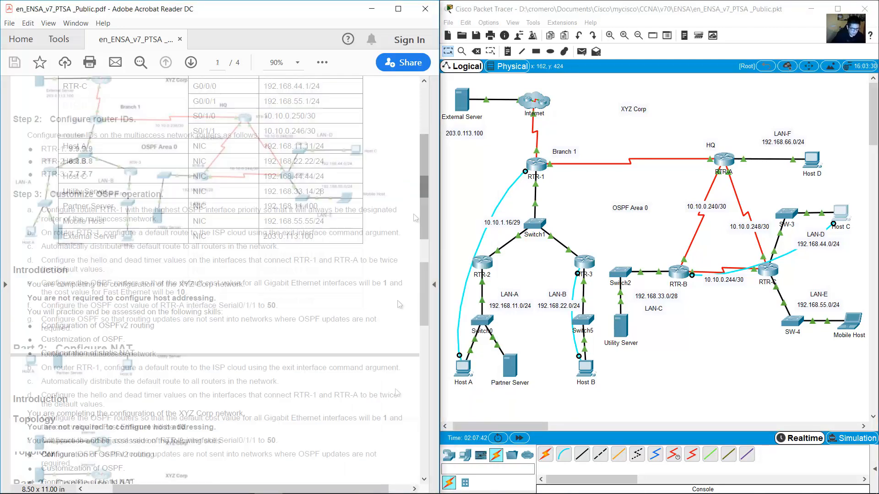
{"action": "left_click_drag", "start_coordinate": [50, 213], "coordinate": [136, 214]}
{"action": "left_click_drag", "start_coordinate": [27, 229], "coordinate": [238, 233]}
Return to the topology and locate the Utility Server.
{"action": "left_click", "coordinate": [300, 254]}
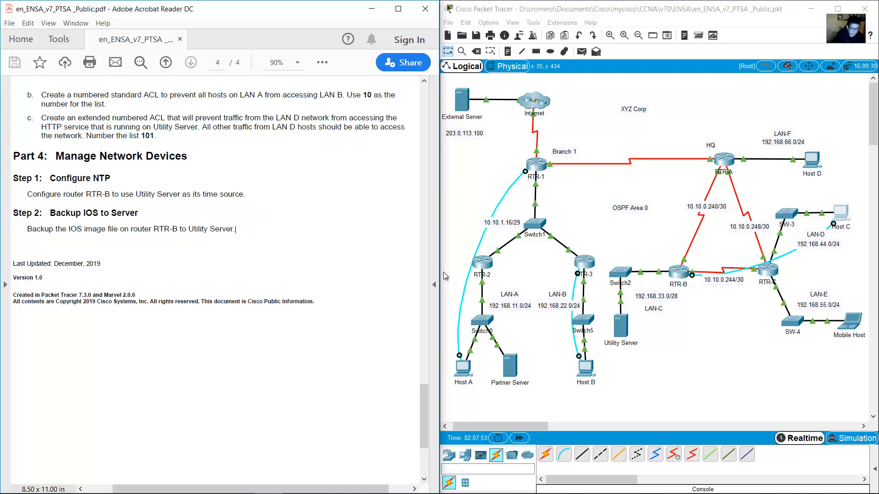
{"action": "left_click", "coordinate": [698, 297]}
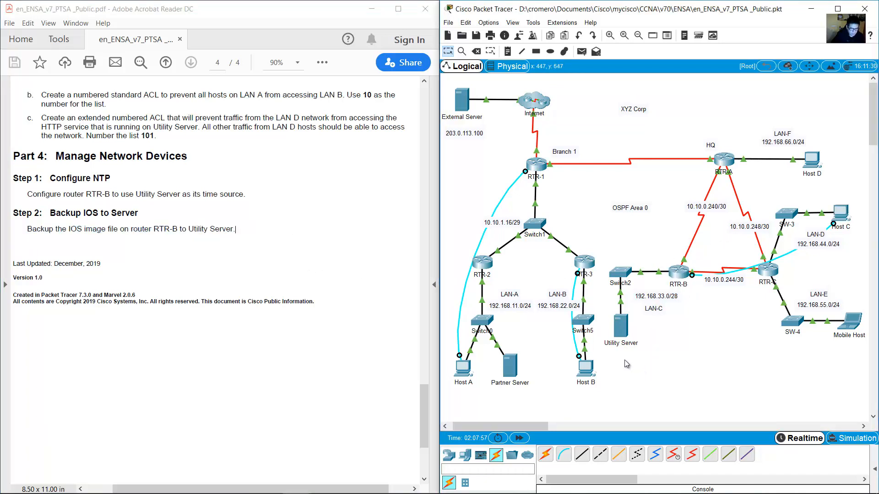
{"action": "left_click_drag", "start_coordinate": [632, 369], "coordinate": [609, 320]}
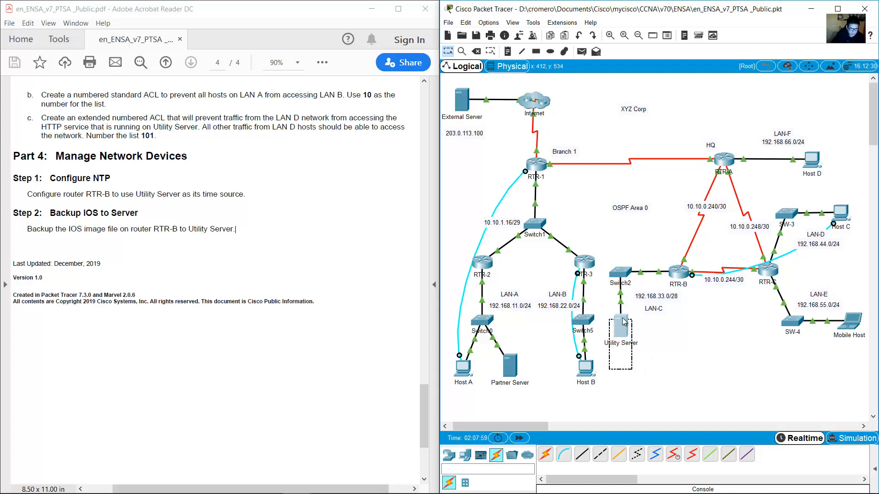
{"action": "left_click", "coordinate": [668, 329]}
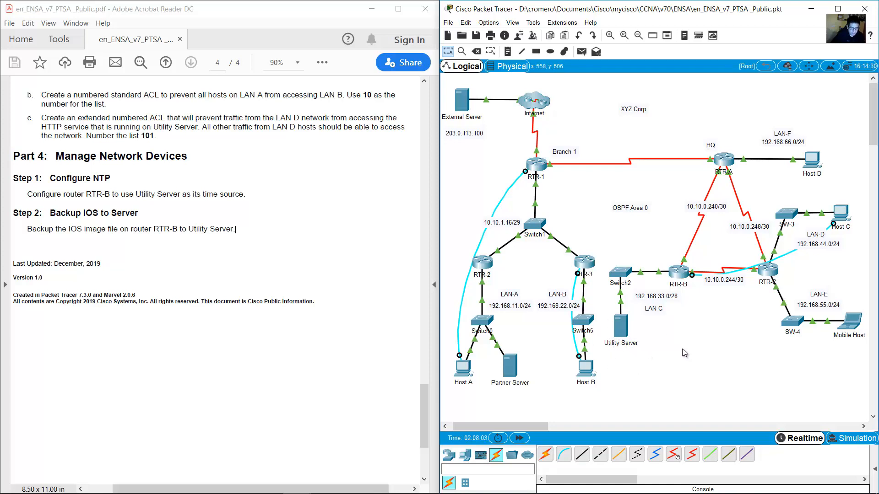
Exit configuration mode on RTR-B from Host C's terminal with 'exit'.
{"action": "left_click", "coordinate": [836, 226]}
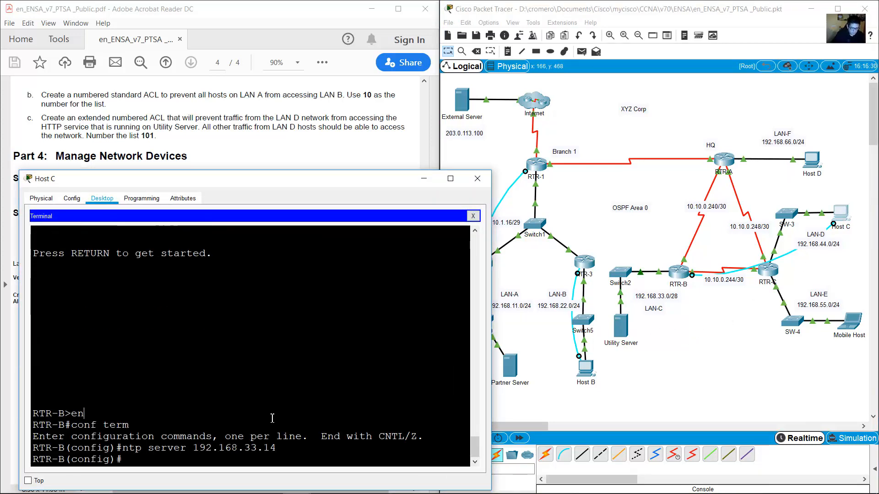
{"action": "type", "text": "exit"}
{"action": "key", "text": "Return"}
{"action": "key", "text": "Return"}
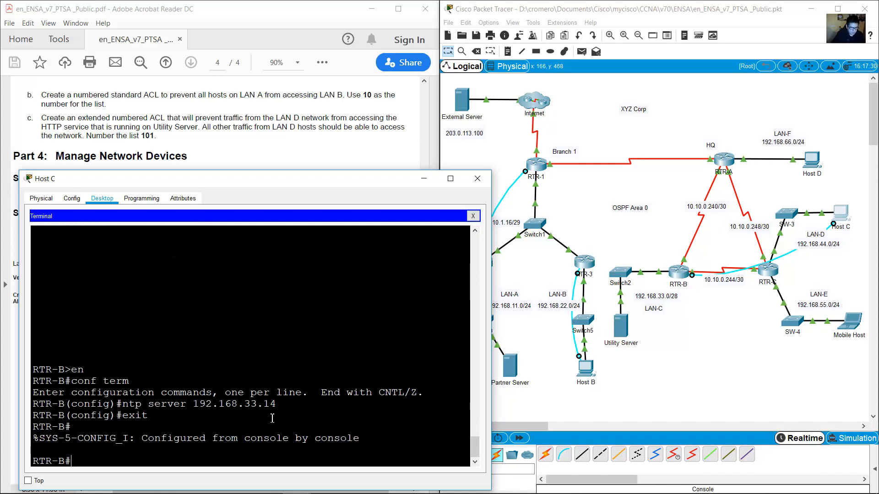
{"action": "triple_click", "coordinate": [78, 458]}
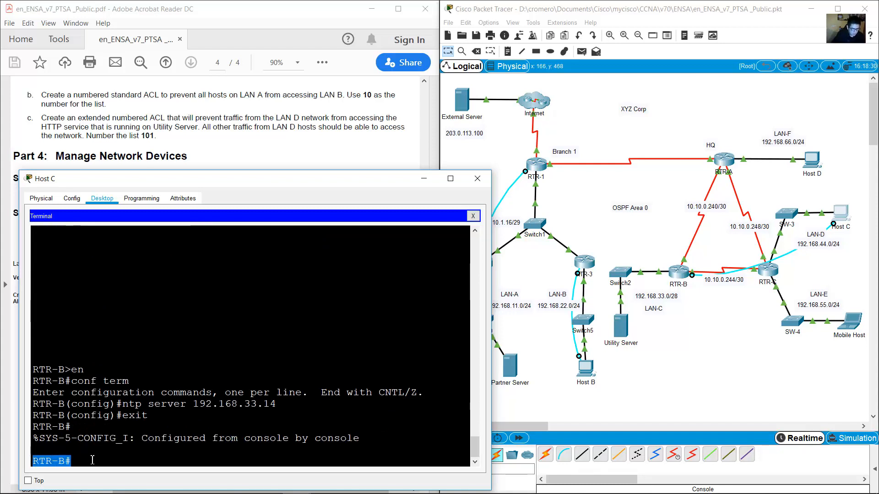
{"action": "left_click", "coordinate": [116, 461]}
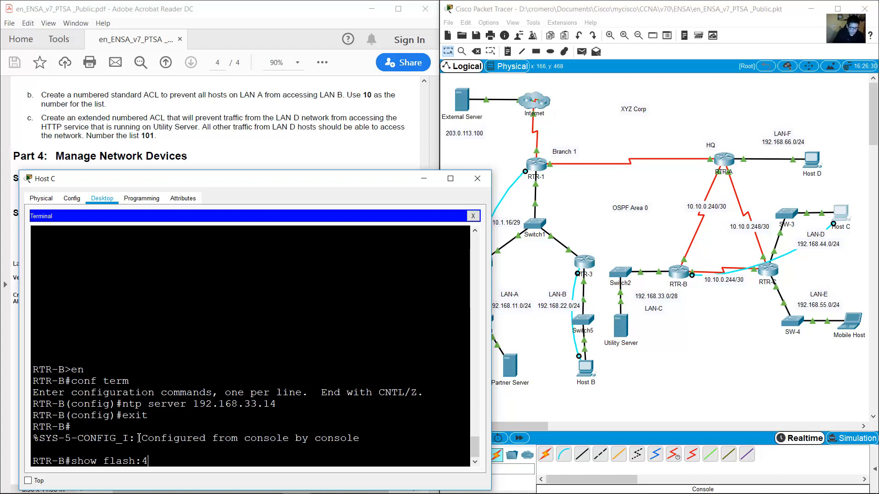
List RTR-B's flash contents to find the isr4300-universalk9 IOS image filename.
{"action": "key", "text": "Return"}
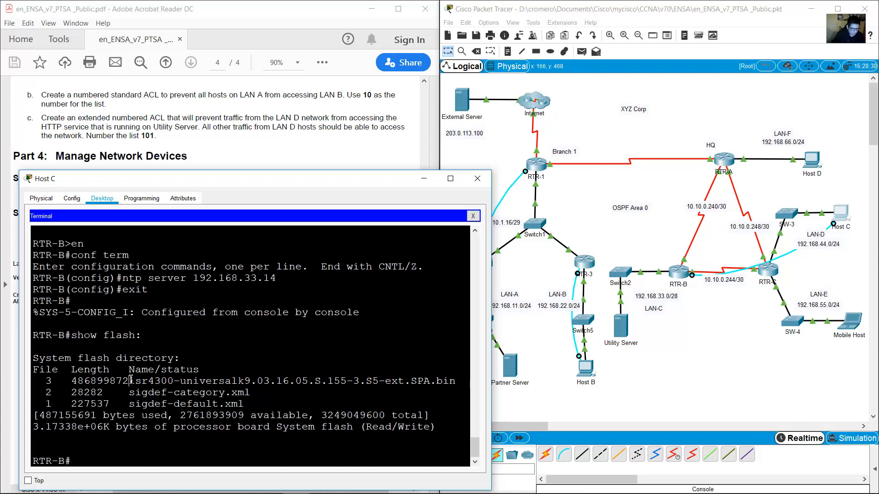
{"action": "left_click_drag", "start_coordinate": [131, 380], "coordinate": [455, 380]}
{"action": "key", "text": "ctrl+c"}
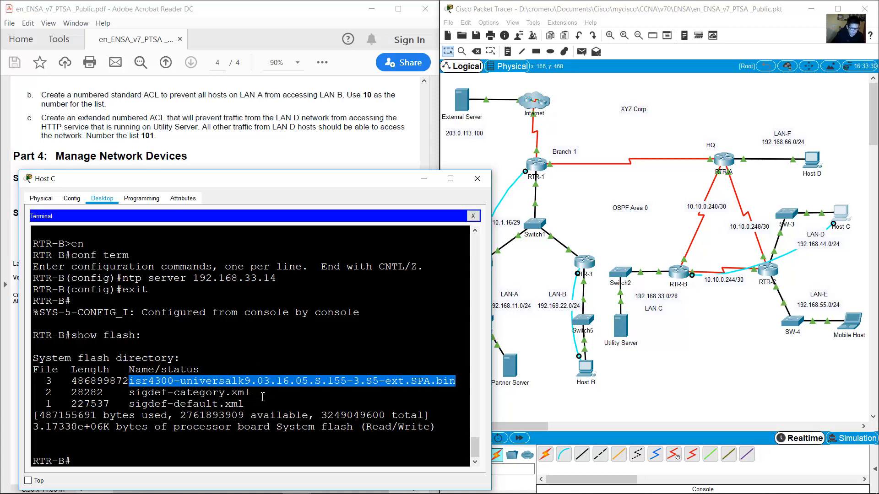
{"action": "left_click", "coordinate": [146, 458]}
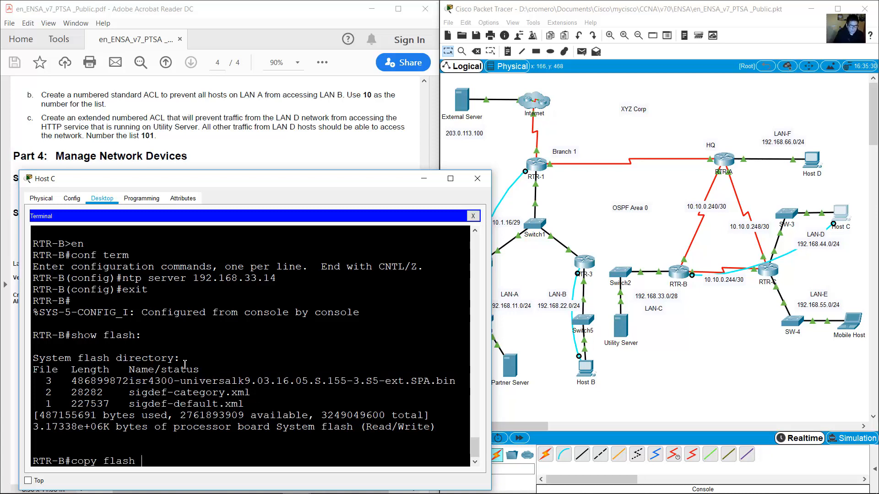
Start 'copy flash tftp' with isr4300-universalk9.03.16.05.S.155-3.S5-ext.SPA.bin as the source file.
{"action": "type", "text": "tftp"}
{"action": "key", "text": "Return"}
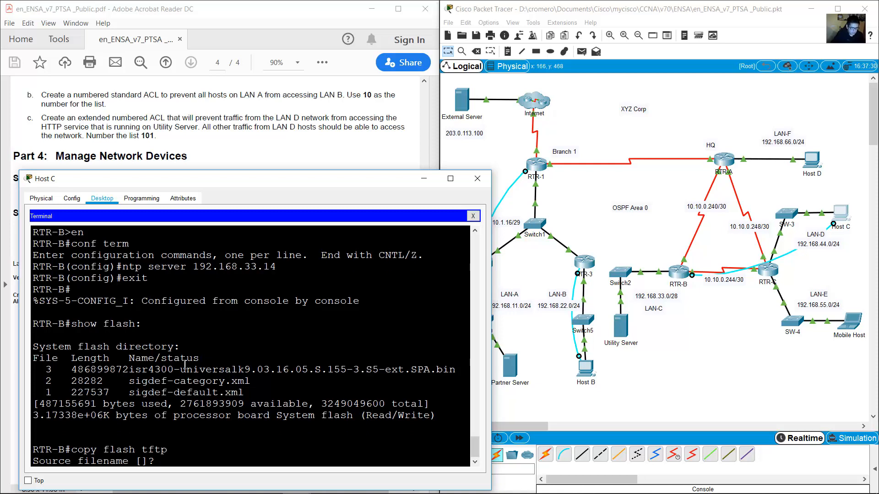
{"action": "left_click_drag", "start_coordinate": [132, 370], "coordinate": [452, 371]}
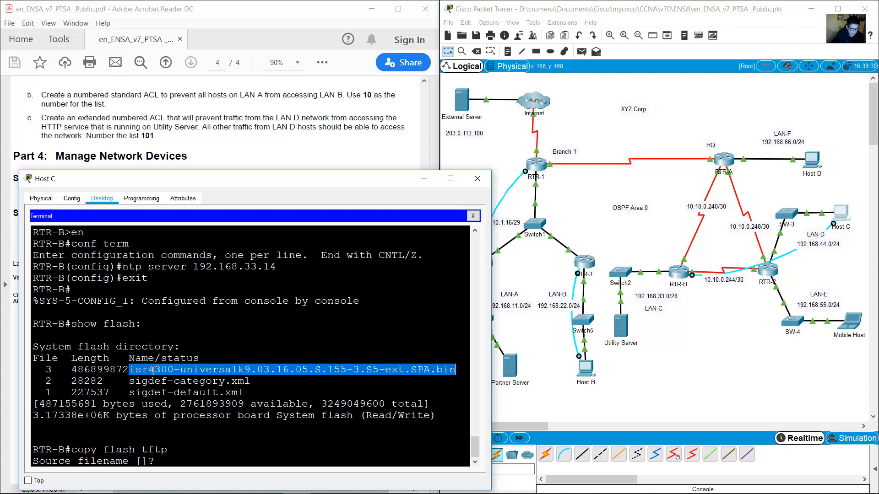
{"action": "right_click", "coordinate": [192, 371]}
{"action": "left_click", "coordinate": [212, 378]}
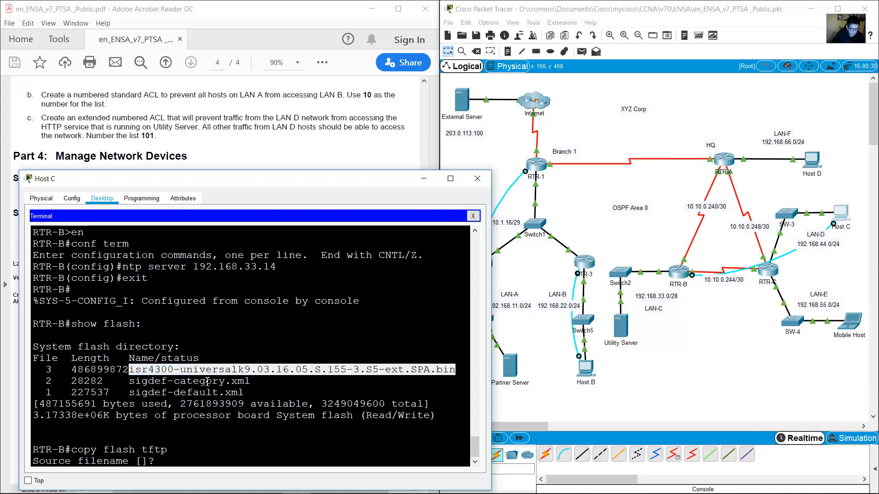
{"action": "right_click", "coordinate": [199, 459]}
{"action": "left_click", "coordinate": [222, 476]}
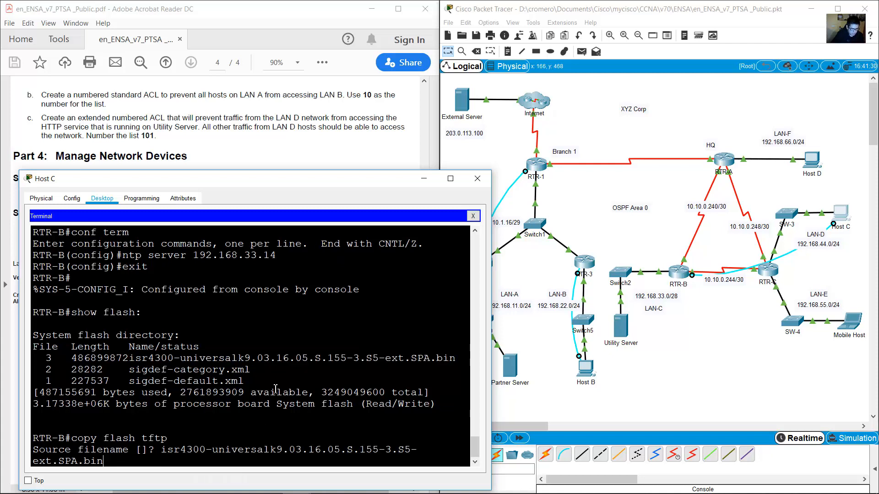
{"action": "left_click_drag", "start_coordinate": [493, 358], "coordinate": [611, 348]}
{"action": "key", "text": "Return"}
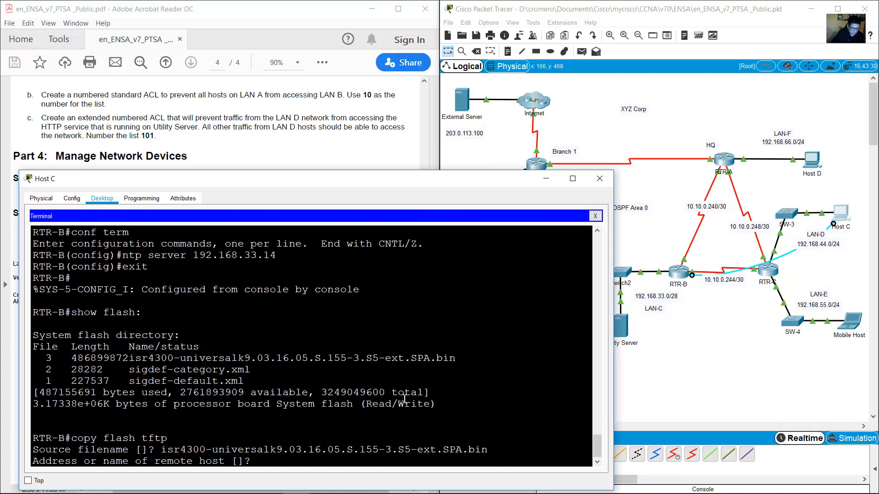
Set remote host 192.168.33.14 and accept the default destination filename to begin the backup.
{"action": "left_click_drag", "start_coordinate": [93, 463], "coordinate": [225, 462]}
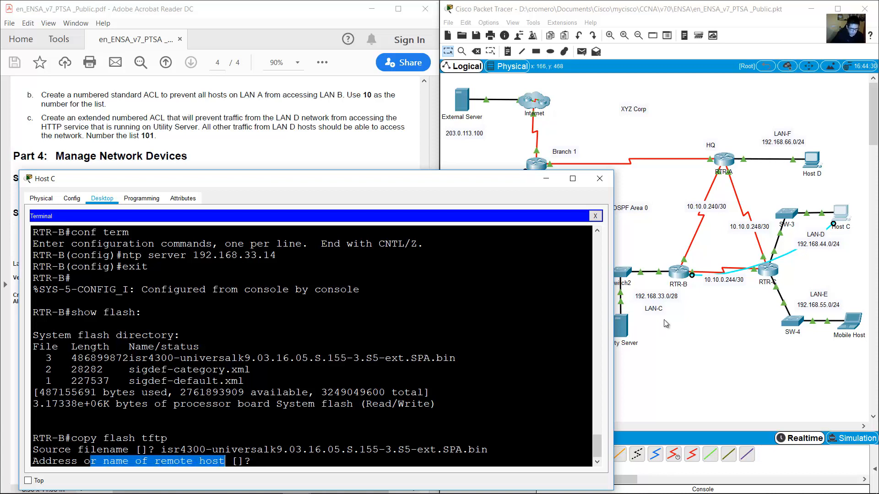
{"action": "left_click_drag", "start_coordinate": [641, 374], "coordinate": [650, 355]}
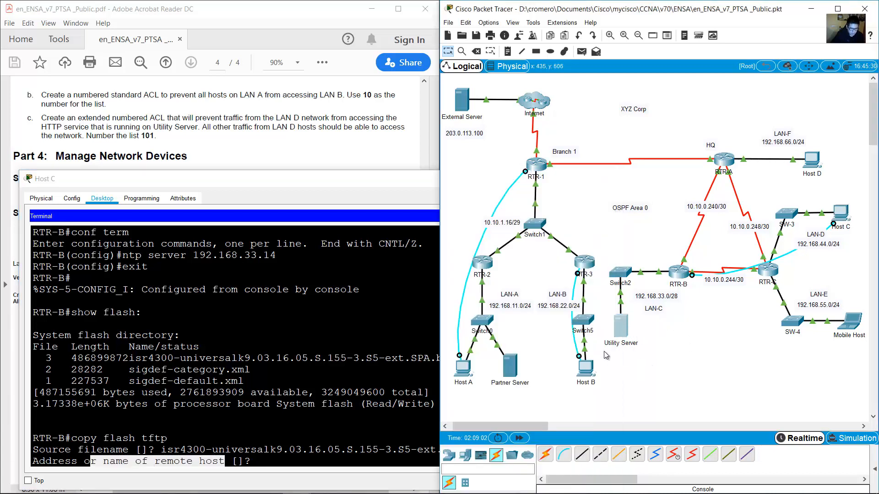
{"action": "left_click", "coordinate": [387, 401]}
{"action": "type", "text": "192.168"}
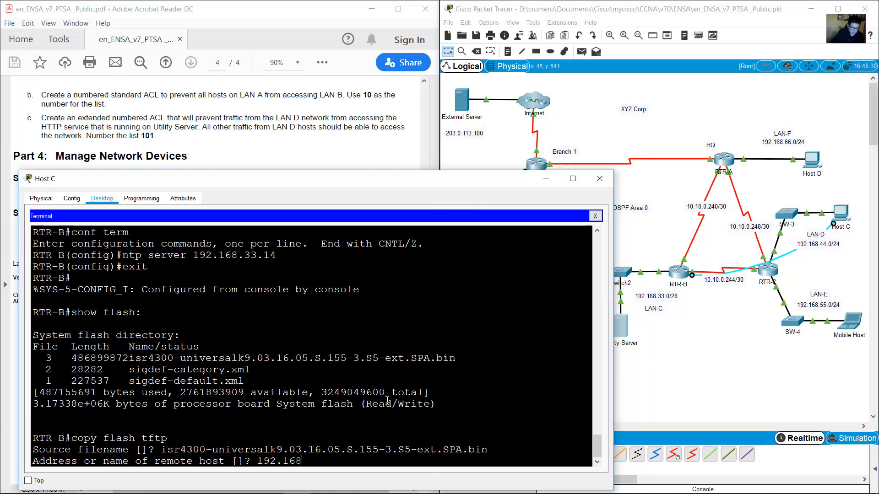
{"action": "type", "text": ".33.14"}
{"action": "key", "text": "Return"}
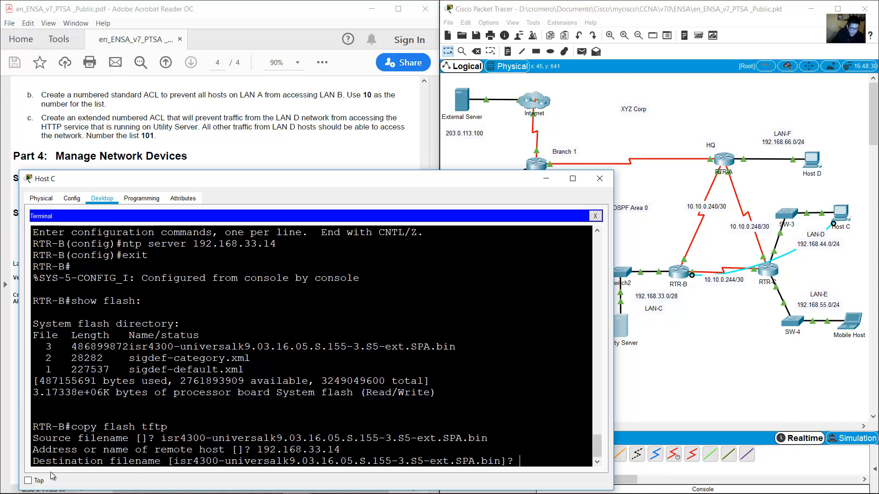
{"action": "left_click_drag", "start_coordinate": [32, 461], "coordinate": [440, 474]}
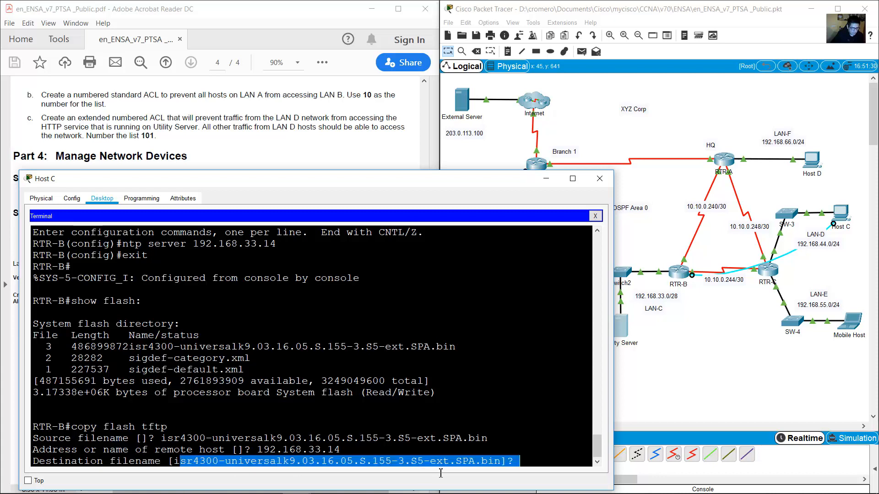
{"action": "left_click", "coordinate": [464, 455]}
{"action": "key", "text": "Return"}
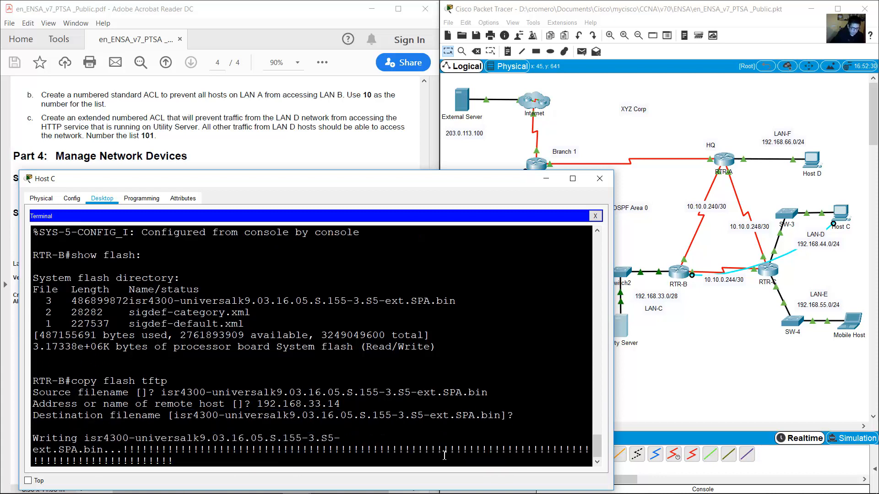
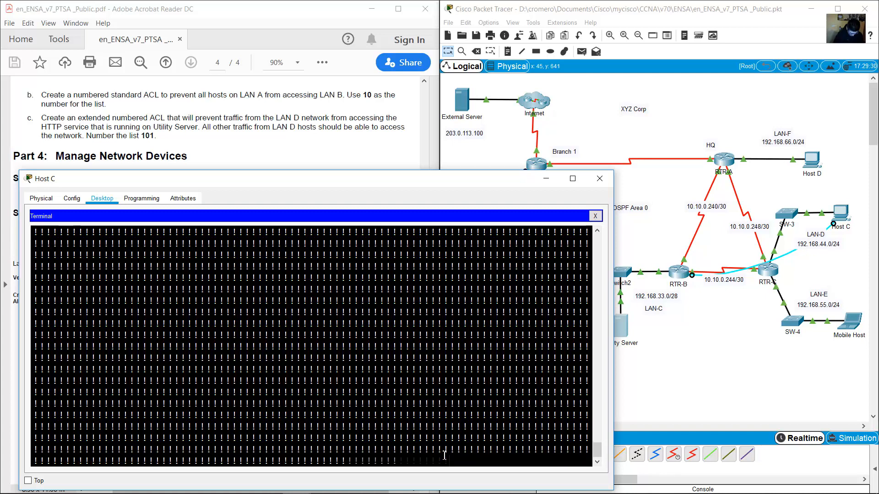
Confirm the 486899872-byte IOS image copy finished, then minimize the Host C terminal.
{"action": "triple_click", "coordinate": [145, 430]}
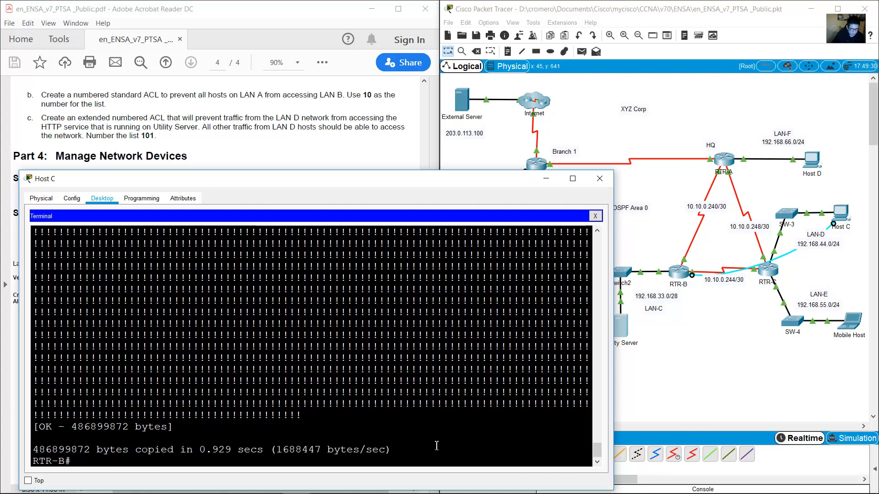
{"action": "left_click", "coordinate": [353, 450]}
{"action": "left_click", "coordinate": [546, 182]}
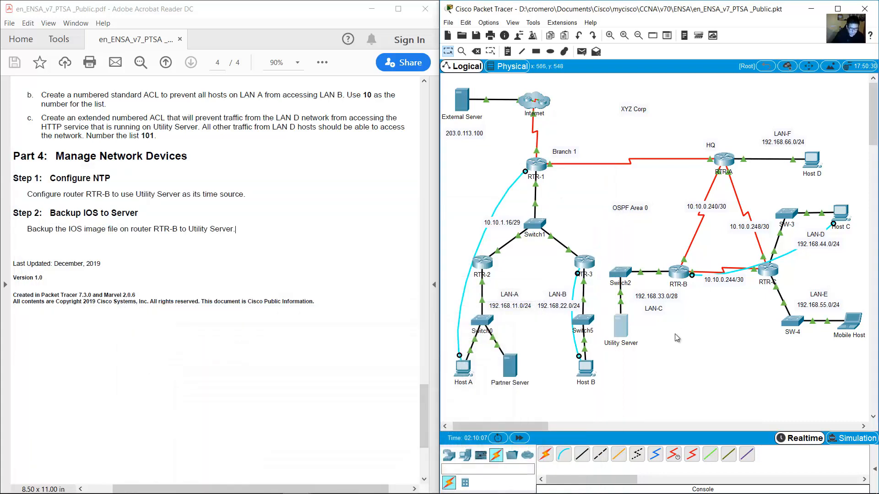
{"action": "left_click", "coordinate": [621, 326]}
{"action": "left_click", "coordinate": [385, 128]}
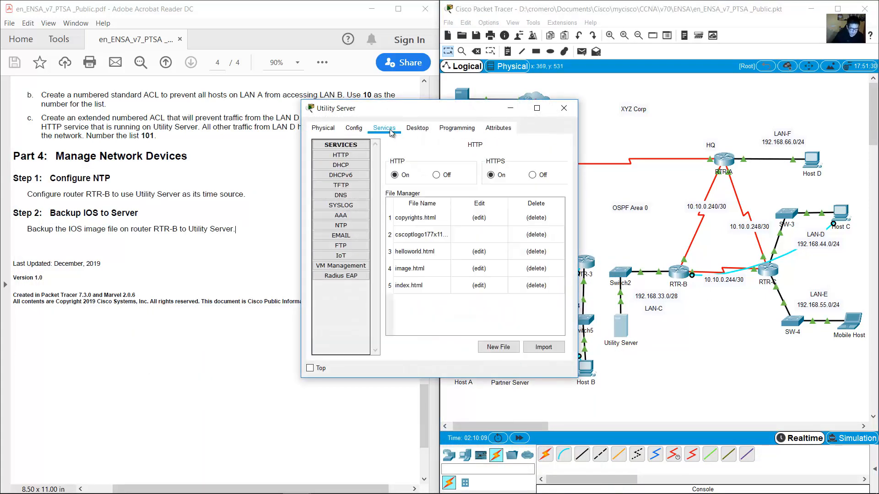
{"action": "left_click", "coordinate": [358, 185]}
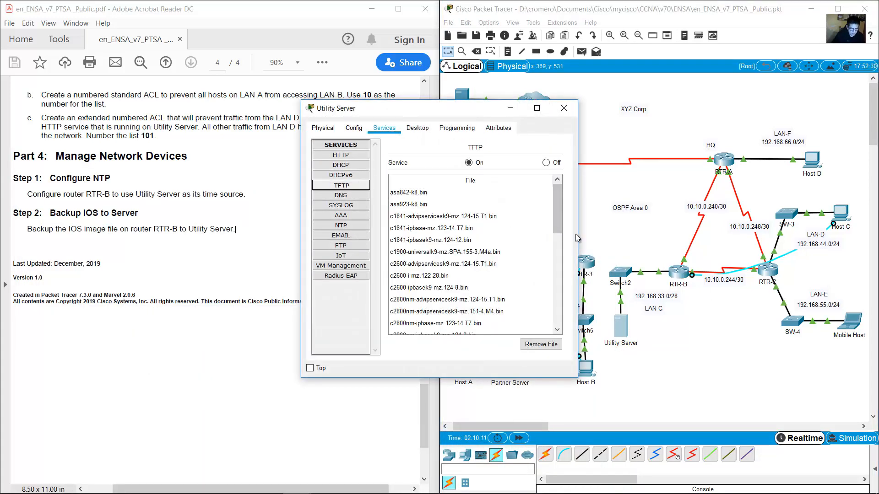
{"action": "left_click_drag", "start_coordinate": [578, 235], "coordinate": [730, 234]}
{"action": "scroll", "coordinate": [624, 299], "scroll_direction": "down", "scroll_amount": 3}
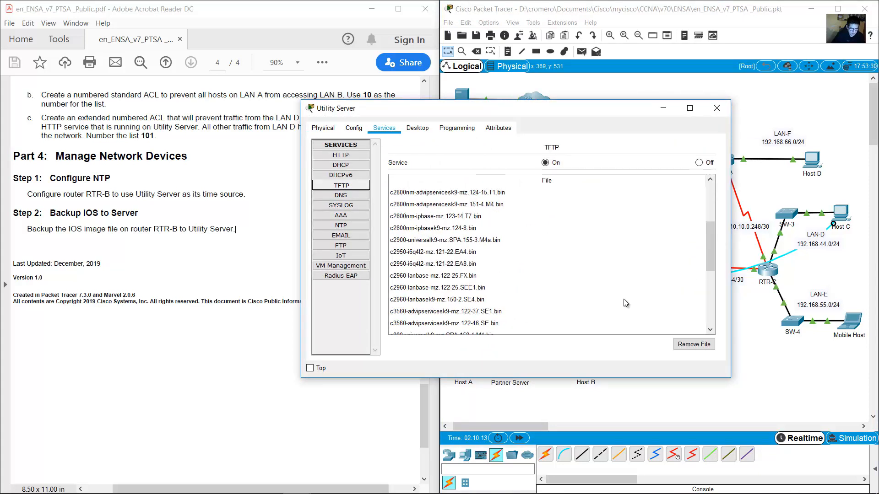
{"action": "scroll", "coordinate": [623, 304], "scroll_direction": "down", "scroll_amount": 4}
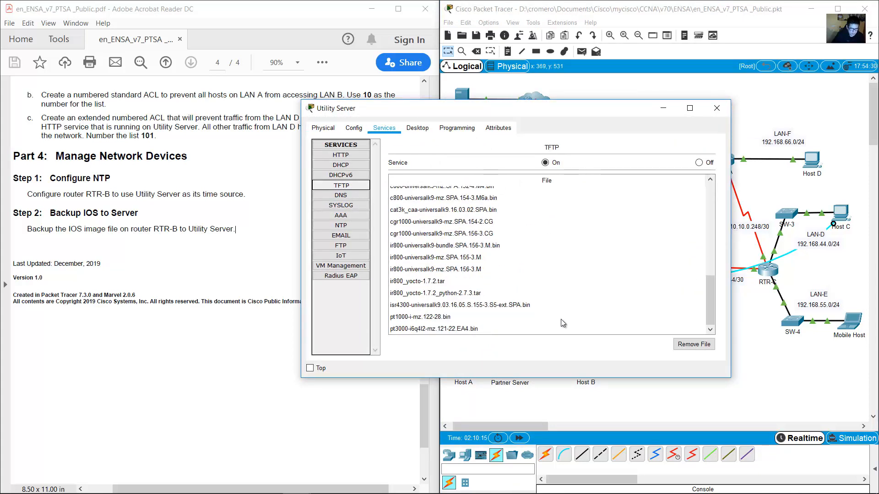
{"action": "left_click", "coordinate": [504, 305]}
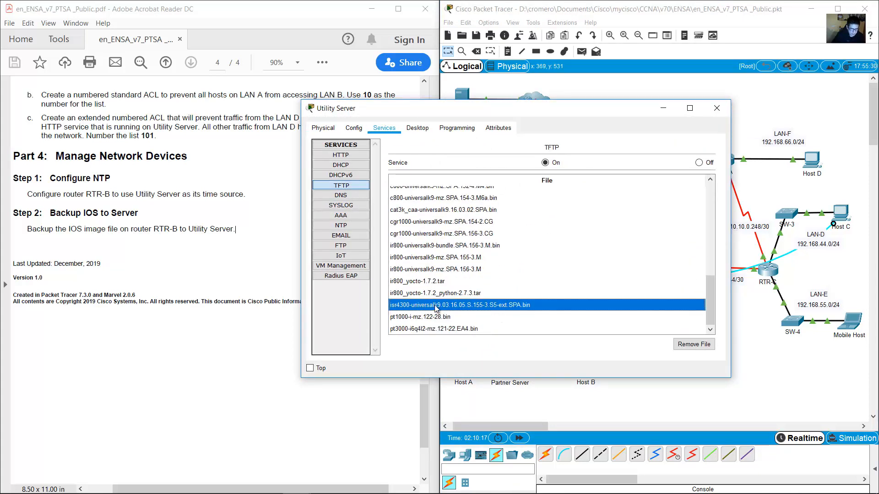
{"action": "scroll", "coordinate": [697, 294], "scroll_direction": "up", "scroll_amount": 10}
{"action": "left_click", "coordinate": [716, 108]}
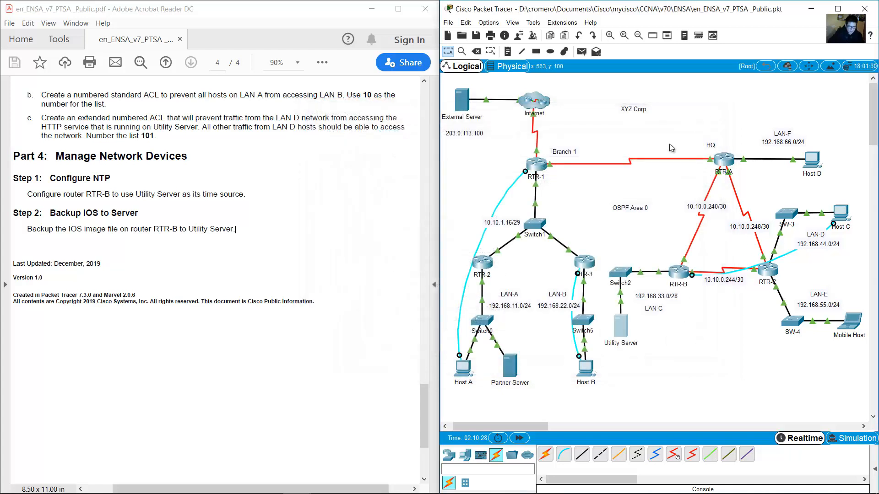
{"action": "left_click", "coordinate": [333, 280]}
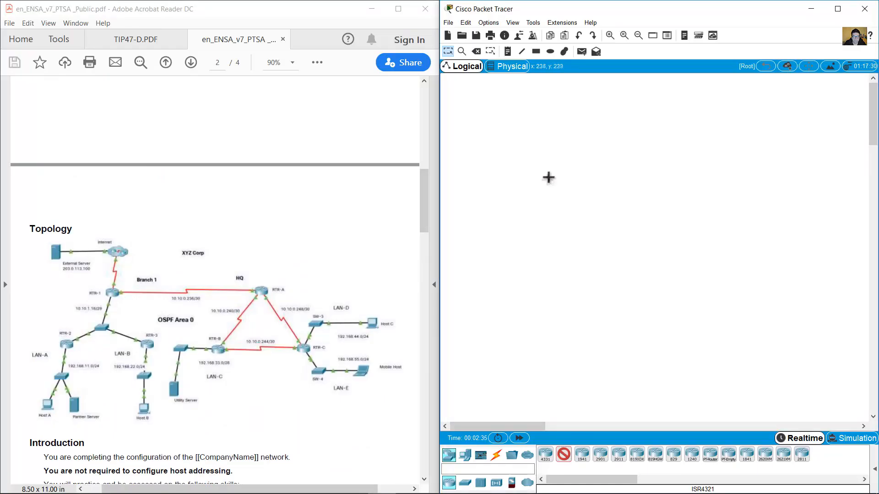
Place seven routers across the empty canvas.
{"action": "left_click", "coordinate": [548, 177]}
{"action": "left_click", "coordinate": [504, 271]}
{"action": "left_click", "coordinate": [600, 271]}
{"action": "left_click", "coordinate": [744, 170]}
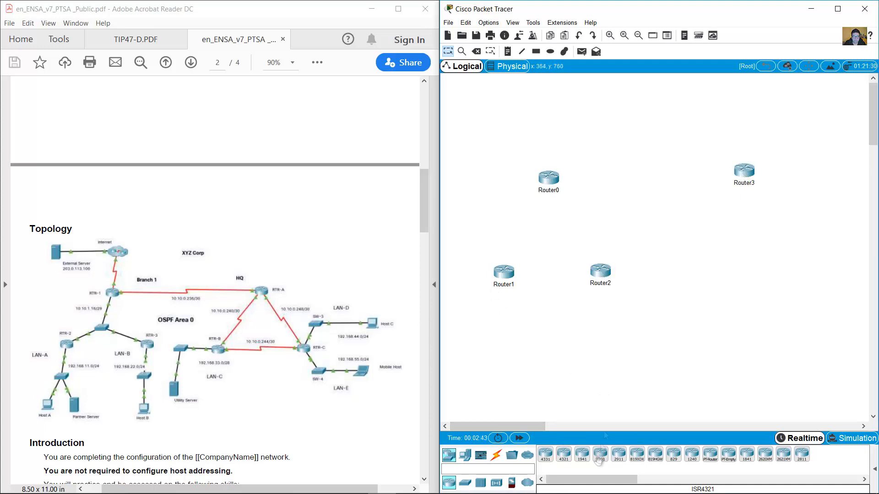
{"action": "left_click", "coordinate": [696, 269]}
{"action": "left_click", "coordinate": [812, 272]}
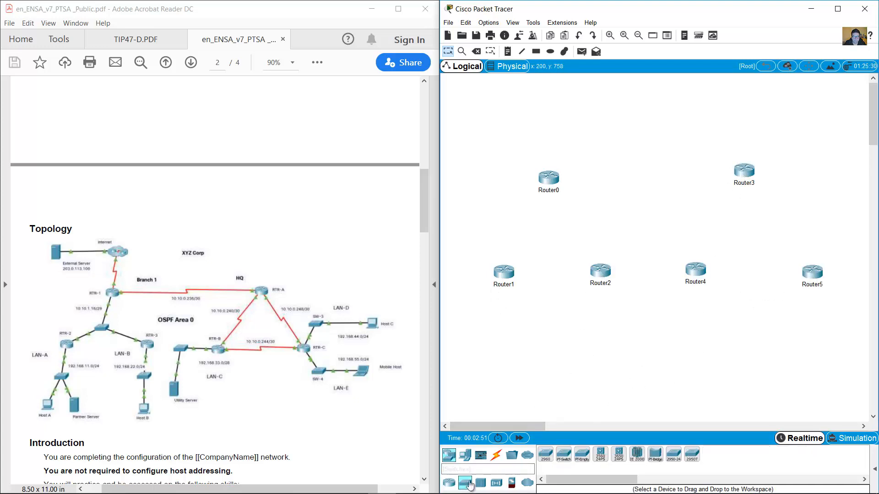
{"action": "left_click", "coordinate": [547, 112]}
Add three servers, three PCs and a laptop to the canvas.
{"action": "left_click", "coordinate": [465, 455]}
{"action": "left_click", "coordinate": [582, 455]}
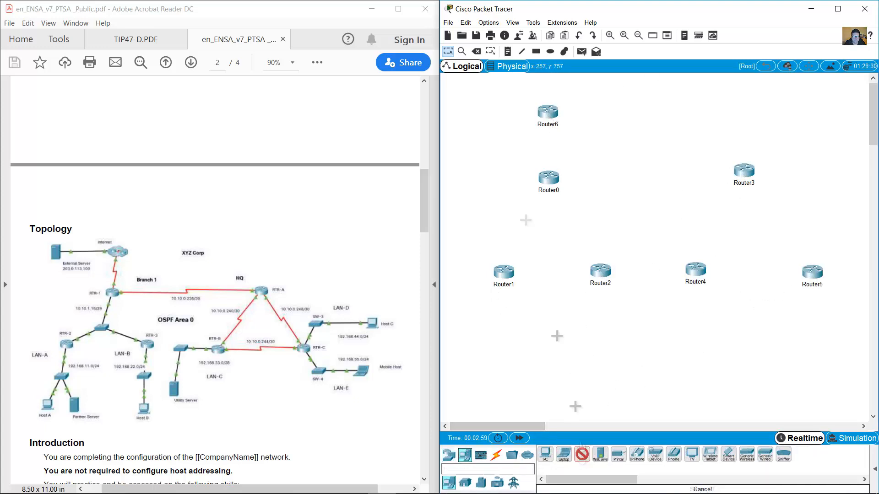
{"action": "left_click", "coordinate": [471, 112]}
{"action": "left_click", "coordinate": [582, 455]}
{"action": "left_click", "coordinate": [539, 356]}
{"action": "left_click", "coordinate": [582, 455]}
{"action": "left_click", "coordinate": [644, 352]}
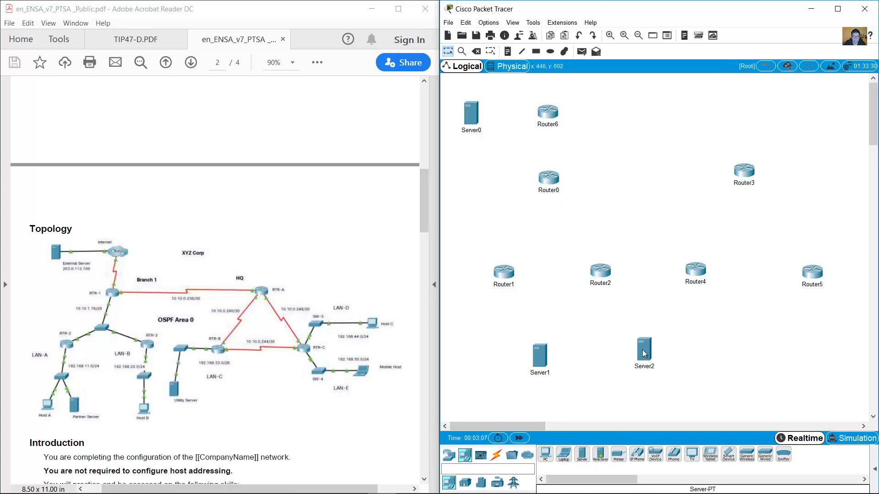
{"action": "left_click", "coordinate": [546, 455]}
{"action": "left_click", "coordinate": [480, 357]}
{"action": "left_click", "coordinate": [546, 454]}
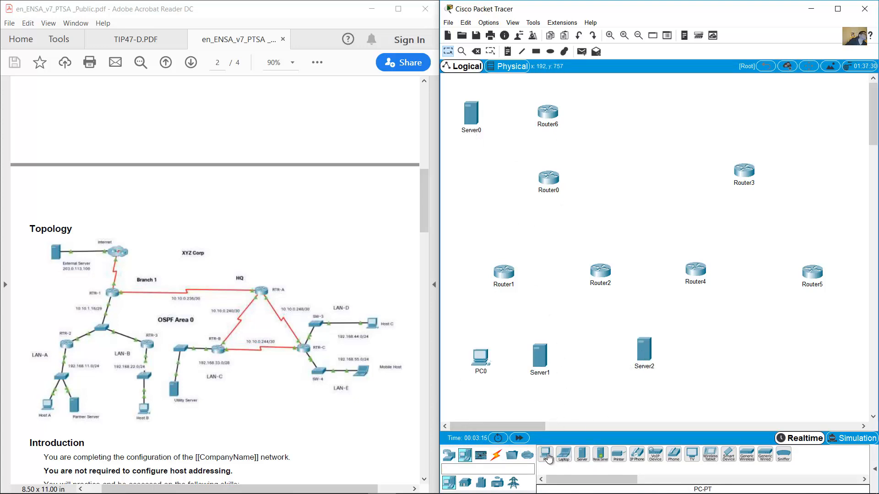
{"action": "left_click", "coordinate": [846, 228]}
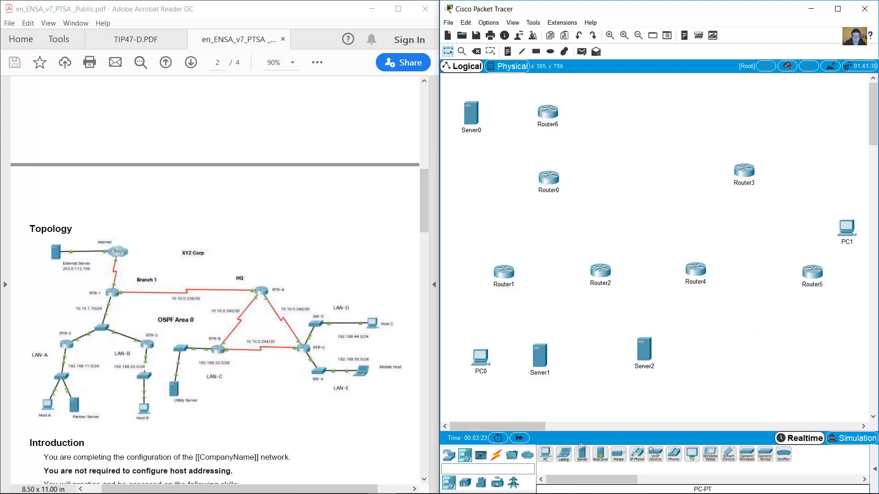
{"action": "left_click", "coordinate": [546, 454]}
{"action": "left_click", "coordinate": [593, 357]}
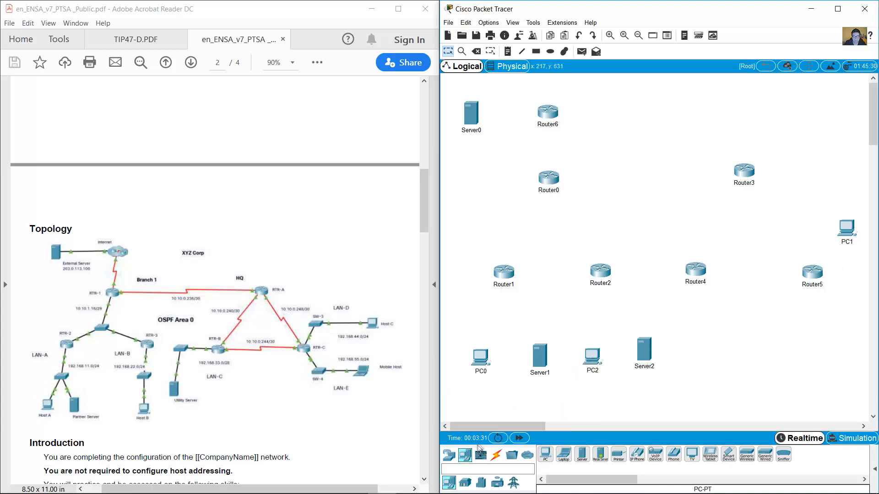
{"action": "left_click", "coordinate": [837, 336]}
Add five 2960 switches near the routers and end devices.
{"action": "left_click", "coordinate": [449, 456]}
{"action": "left_click", "coordinate": [465, 483]}
{"action": "left_click", "coordinate": [545, 455]}
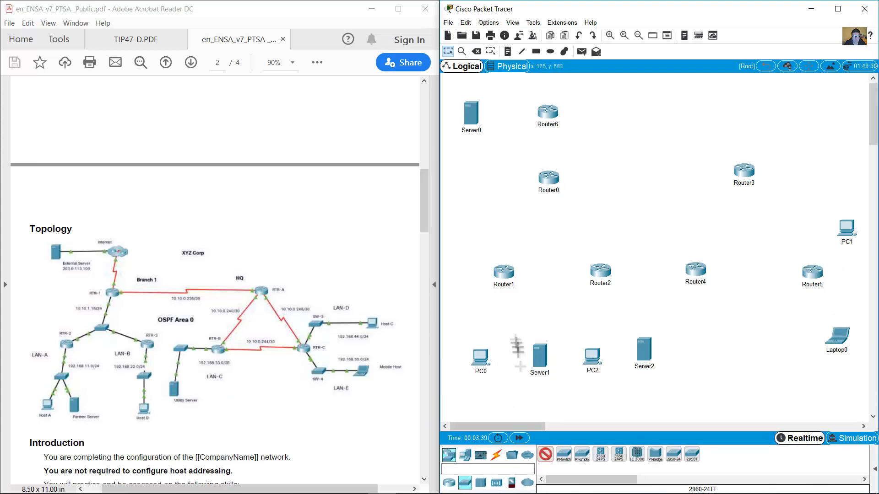
{"action": "left_click", "coordinate": [504, 319]}
{"action": "left_click", "coordinate": [545, 455]}
{"action": "left_click", "coordinate": [555, 237]}
{"action": "left_click", "coordinate": [546, 455]}
{"action": "left_click", "coordinate": [647, 275]}
{"action": "left_click", "coordinate": [545, 455]}
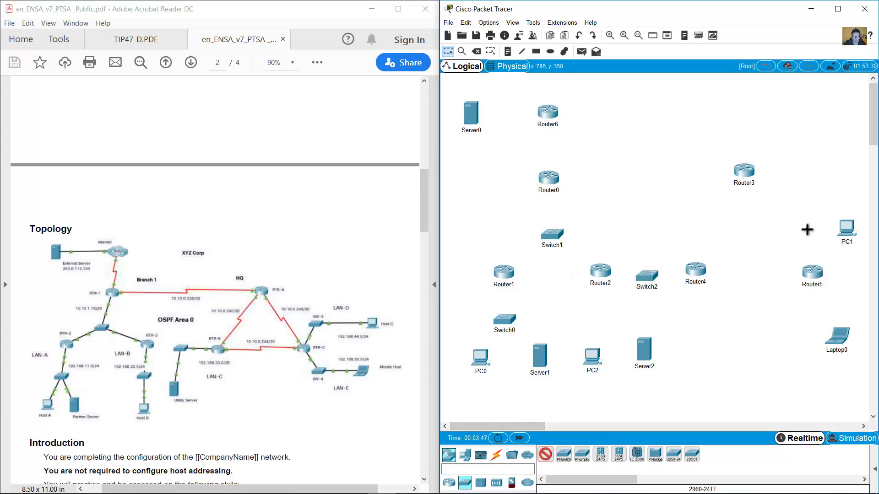
{"action": "left_click", "coordinate": [805, 226]}
{"action": "left_click", "coordinate": [545, 455]}
{"action": "left_click", "coordinate": [802, 335]}
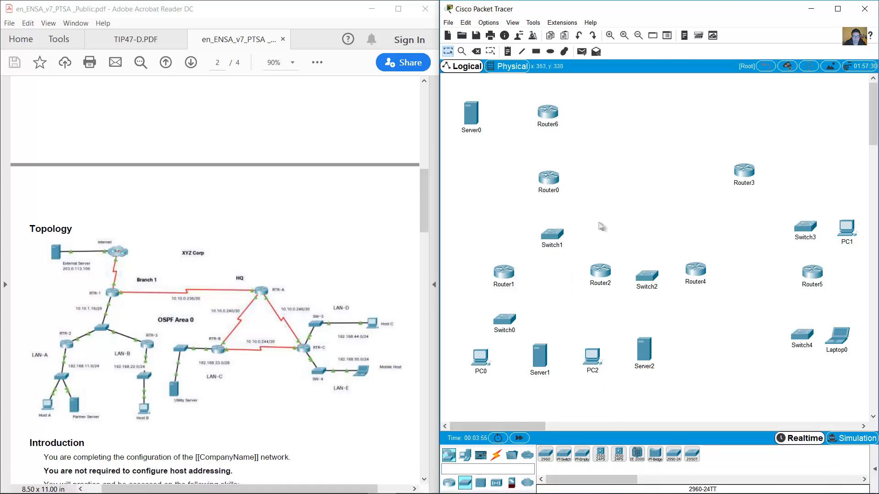
Rename Server0 to External Server and add a 203.0.113.100 note below it.
{"action": "left_click", "coordinate": [471, 130]}
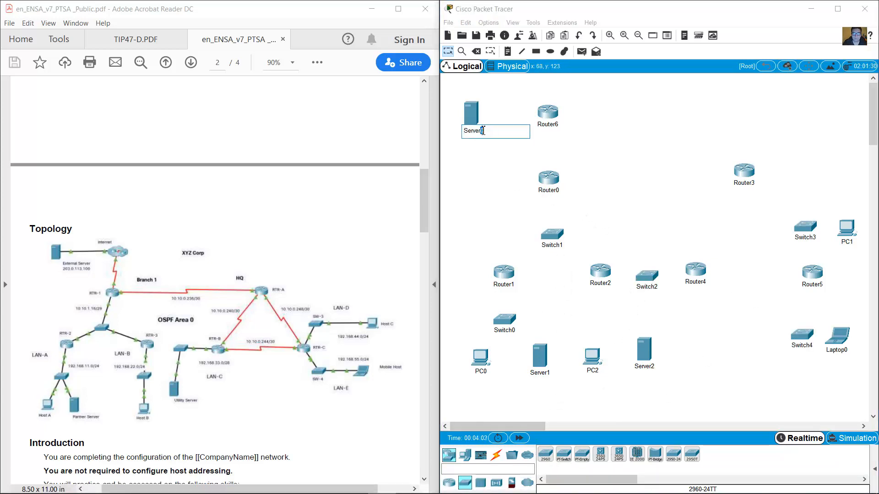
{"action": "type", "text": "ExServer"}
{"action": "left_click", "coordinate": [483, 149]}
{"action": "left_click", "coordinate": [508, 51]}
{"action": "left_click", "coordinate": [451, 142]}
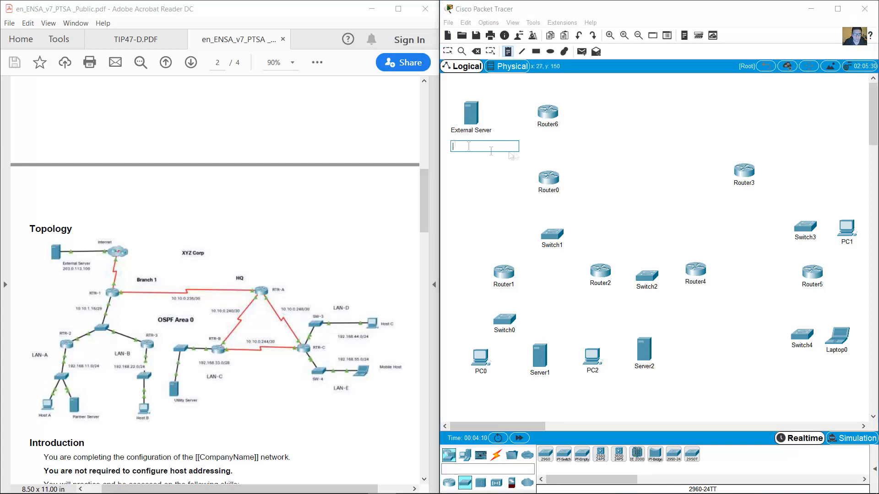
{"action": "type", "text": "203.0.113.100"}
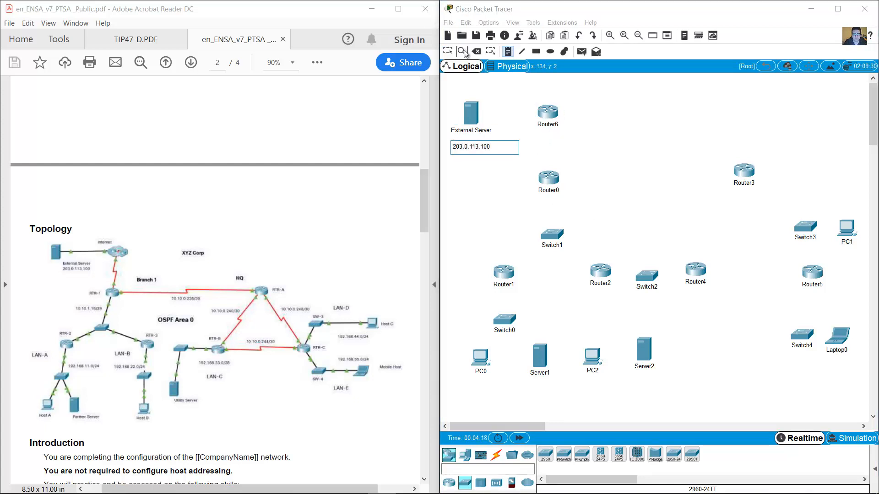
{"action": "left_click", "coordinate": [448, 51]}
Rename Router6, Router0, Router1 and Router2 to ISP, RTR-1, RTR-2 and RTR-3.
{"action": "left_click", "coordinate": [547, 124]}
{"action": "type", "text": "ISP"}
{"action": "key", "text": "Return"}
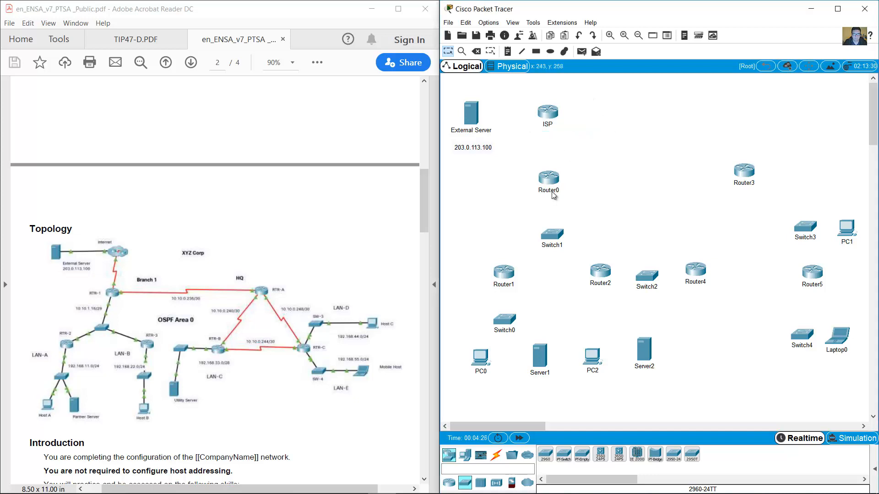
{"action": "left_click", "coordinate": [552, 192]}
{"action": "type", "text": "RTR-1"}
{"action": "key", "text": "Return"}
{"action": "left_click", "coordinate": [499, 285]}
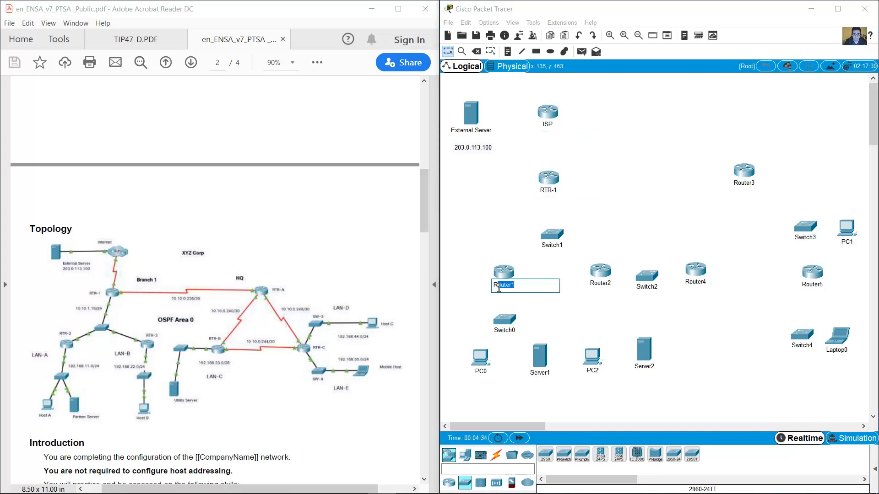
{"action": "key", "text": "Return"}
{"action": "left_click", "coordinate": [597, 284]}
{"action": "type", "text": "RTR-3"}
{"action": "key", "text": "Return"}
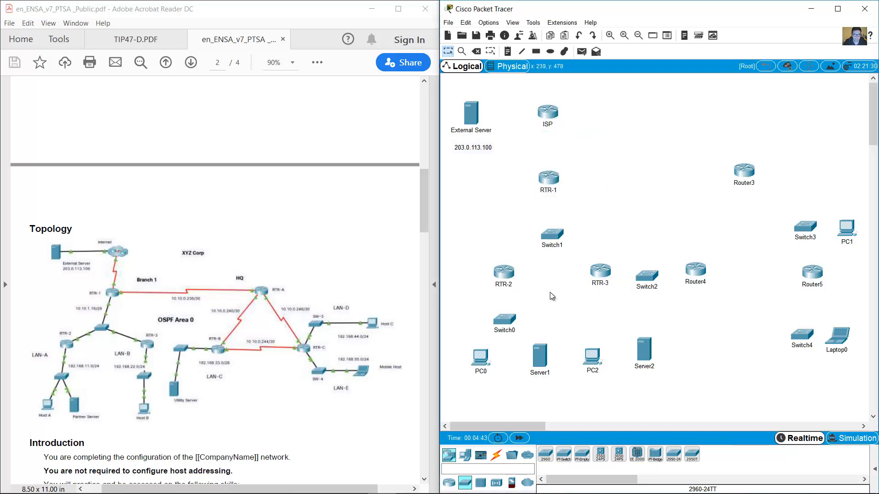
Rename Router3, Router4 and Router5 to RTR-A, RTR-B and RTR-C.
{"action": "left_click", "coordinate": [748, 184]}
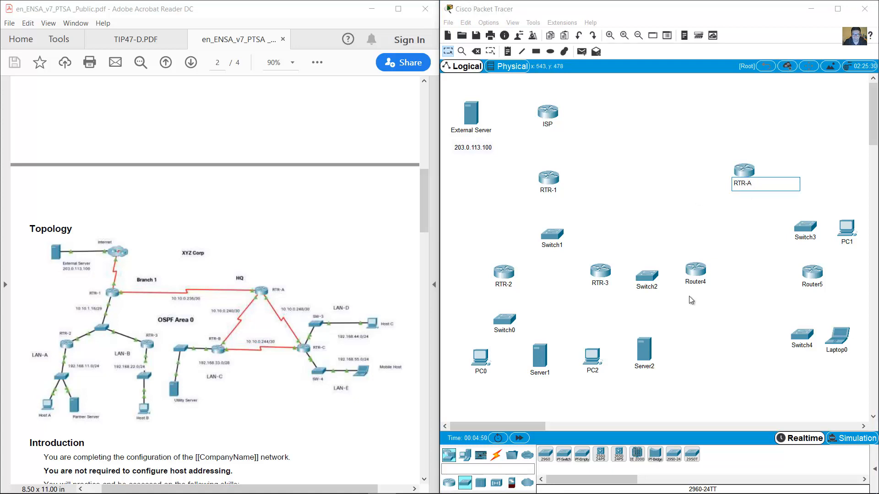
{"action": "left_click", "coordinate": [696, 282]}
{"action": "type", "text": "RTR-B"}
{"action": "left_click", "coordinate": [808, 284]}
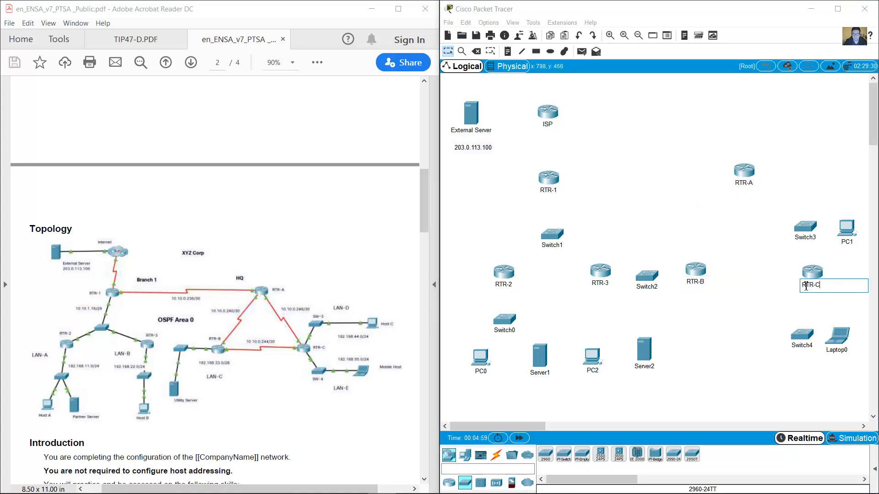
{"action": "type", "text": "RTR-C"}
{"action": "key", "text": "Return"}
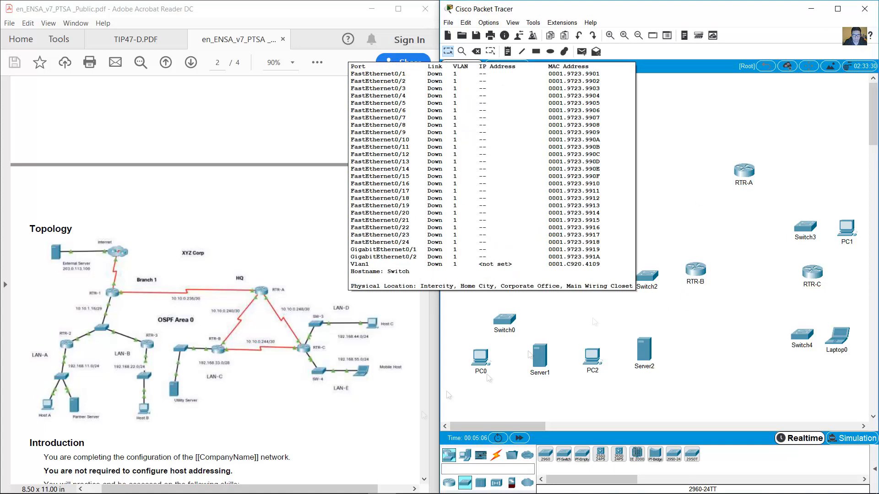
Place Switch5 below RTR-3 and rename Switch3 and Switch4 to SW-3 and SW-4.
{"action": "left_click", "coordinate": [545, 454]}
{"action": "left_click", "coordinate": [595, 314]}
{"action": "left_click", "coordinate": [814, 238]}
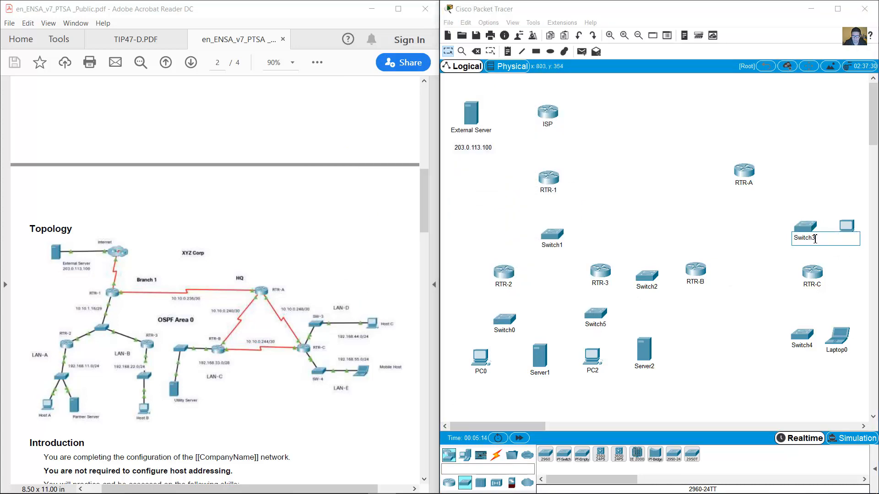
{"action": "type", "text": "W-3"}
{"action": "left_click", "coordinate": [795, 346]}
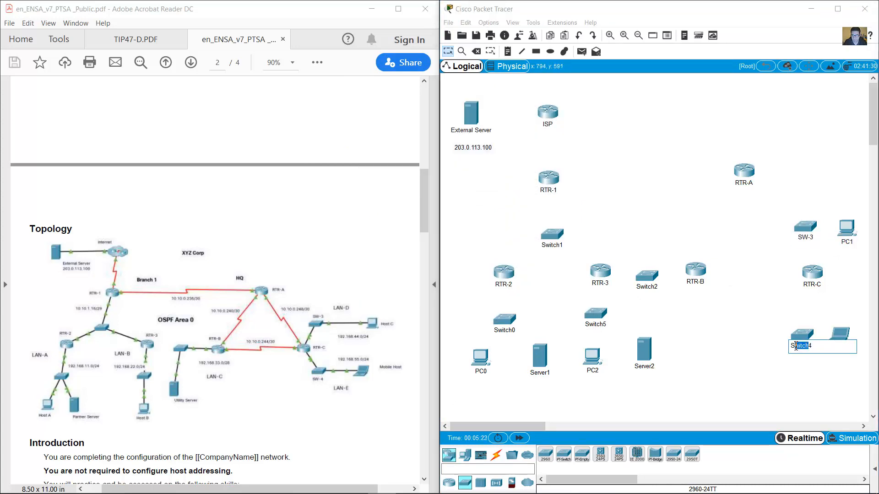
{"action": "left_click", "coordinate": [767, 349]}
Enable Show Device Model Labels in Preferences.
{"action": "left_click", "coordinate": [512, 22]}
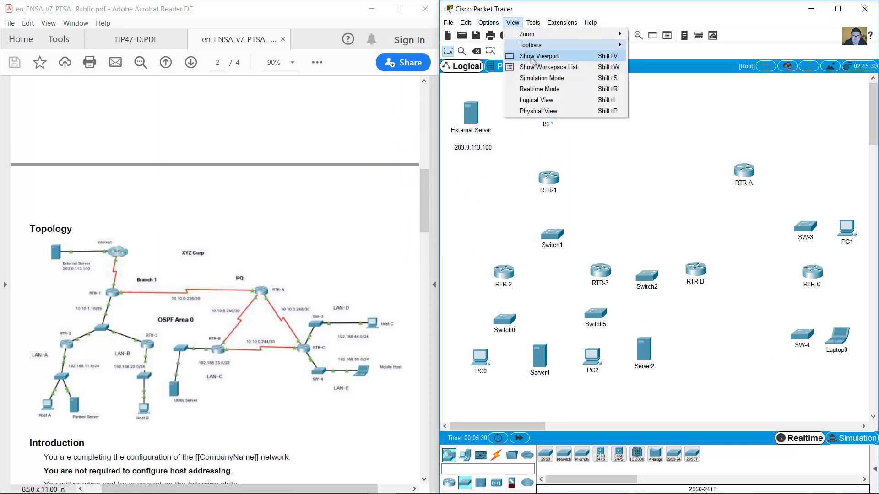
{"action": "left_click", "coordinate": [499, 33]}
{"action": "left_click", "coordinate": [261, 89]}
{"action": "left_click", "coordinate": [653, 18]}
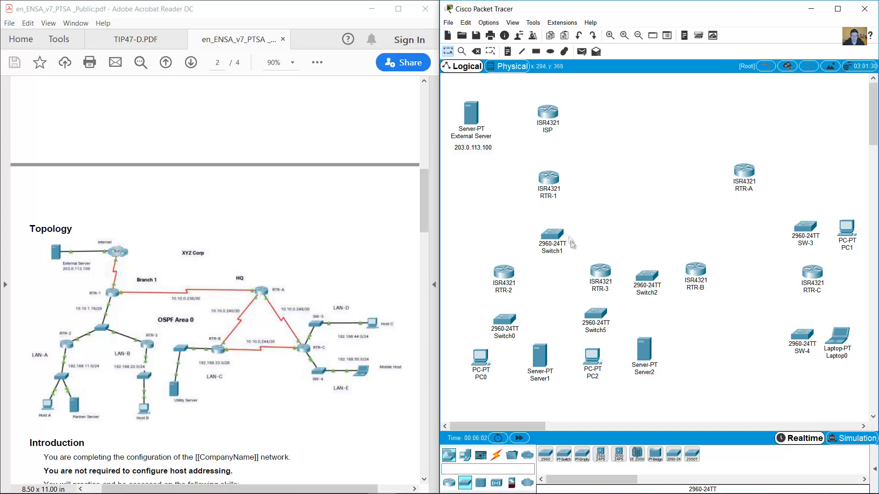
Install a NIM-2T serial module in the ISP router.
{"action": "left_click", "coordinate": [548, 112]}
{"action": "left_click_drag", "start_coordinate": [812, 140], "coordinate": [854, 142]}
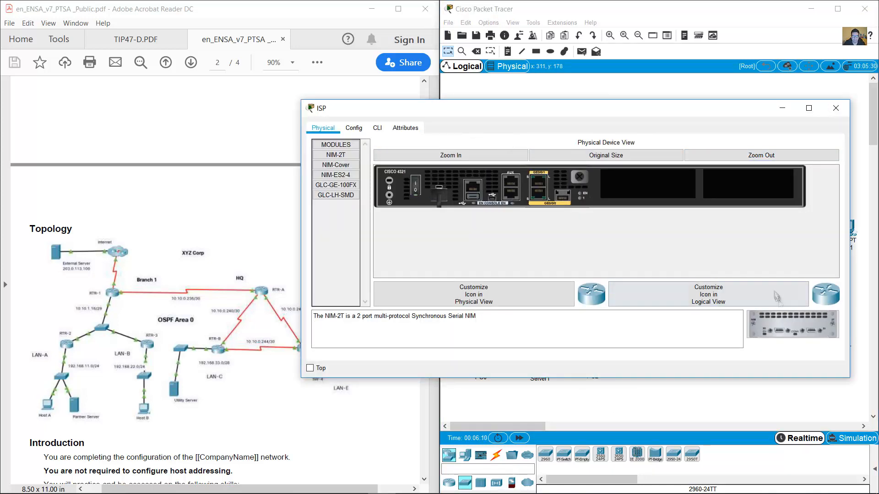
{"action": "left_click_drag", "start_coordinate": [792, 326], "coordinate": [648, 187]}
{"action": "left_click", "coordinate": [841, 109]}
{"action": "left_click", "coordinate": [500, 455]}
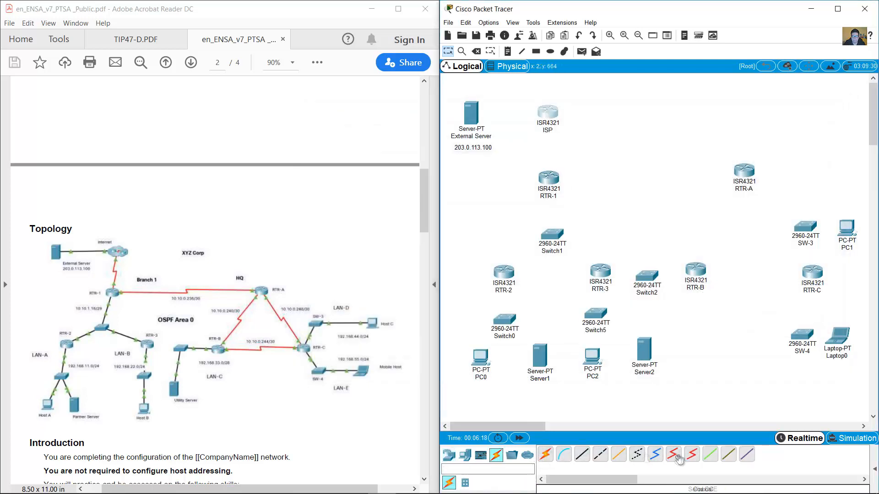
{"action": "left_click", "coordinate": [673, 454]}
{"action": "left_click", "coordinate": [550, 107]}
{"action": "key", "text": "Escape"}
{"action": "key", "text": "Escape"}
Check RTR-1, then install a NIM-2T module in RTR-A while it is powered off.
{"action": "left_click", "coordinate": [554, 179]}
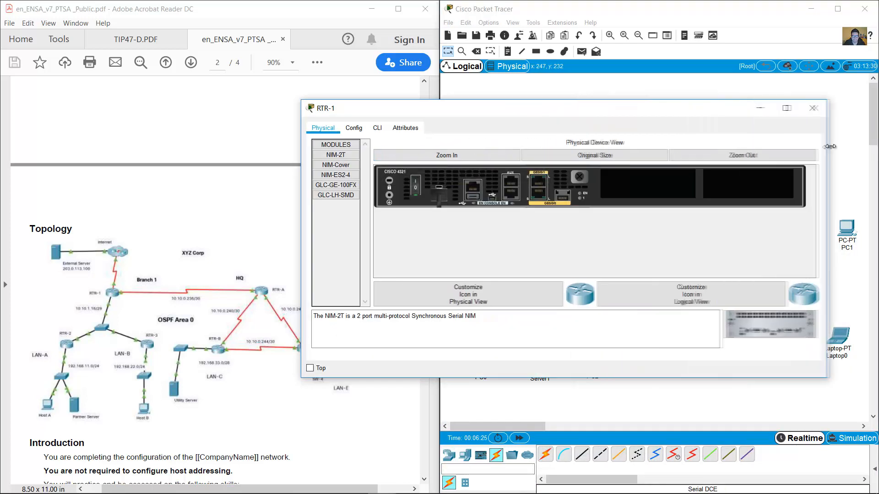
{"action": "left_click", "coordinate": [822, 108]}
{"action": "left_click", "coordinate": [744, 170]}
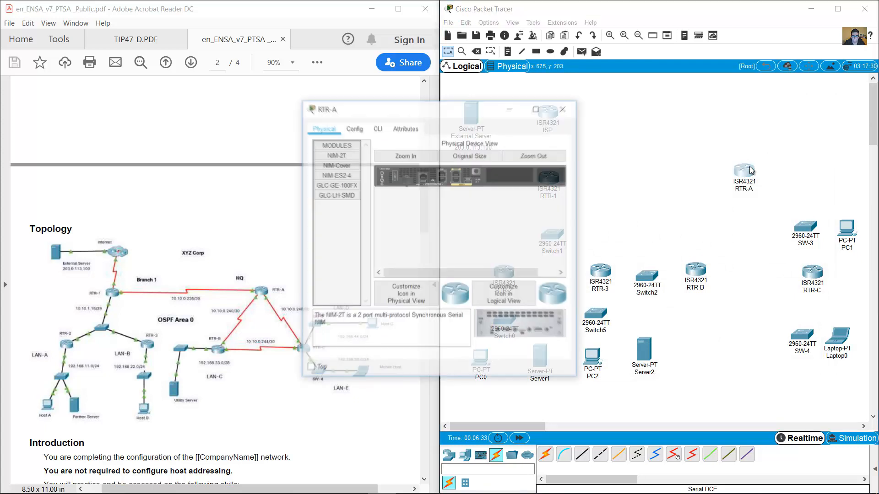
{"action": "left_click_drag", "start_coordinate": [578, 140], "coordinate": [853, 322]}
{"action": "left_click", "coordinate": [415, 186]}
{"action": "left_click_drag", "start_coordinate": [793, 325], "coordinate": [747, 185]}
{"action": "left_click", "coordinate": [415, 185]}
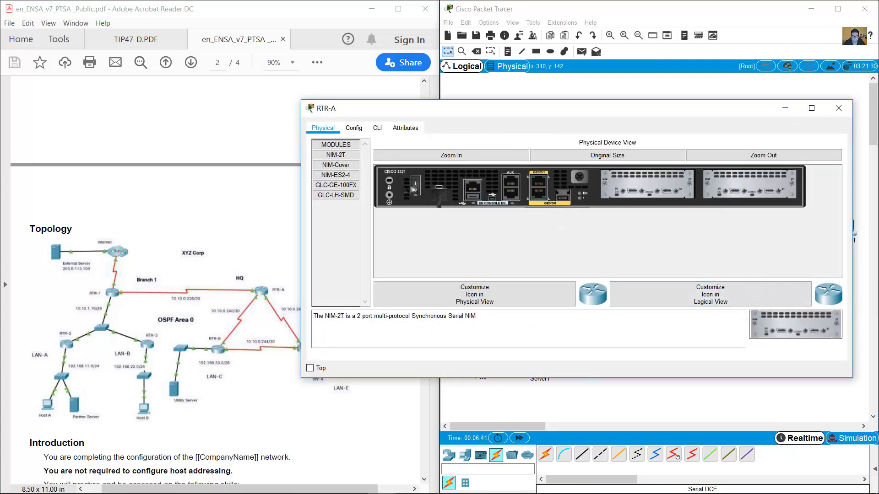
{"action": "left_click", "coordinate": [839, 108]}
Install a NIM-2T module in RTR-B while powered off, then inspect RTR-C's rear panel.
{"action": "left_click", "coordinate": [648, 277]}
{"action": "left_click", "coordinate": [408, 156]}
{"action": "left_click_drag", "start_coordinate": [579, 146], "coordinate": [875, 130]}
{"action": "left_click", "coordinate": [414, 189]}
{"action": "left_click_drag", "start_coordinate": [799, 325], "coordinate": [648, 185]}
{"action": "left_click", "coordinate": [415, 185]}
{"action": "left_click", "coordinate": [862, 108]}
{"action": "left_click", "coordinate": [812, 273]}
{"action": "left_click", "coordinate": [408, 156]}
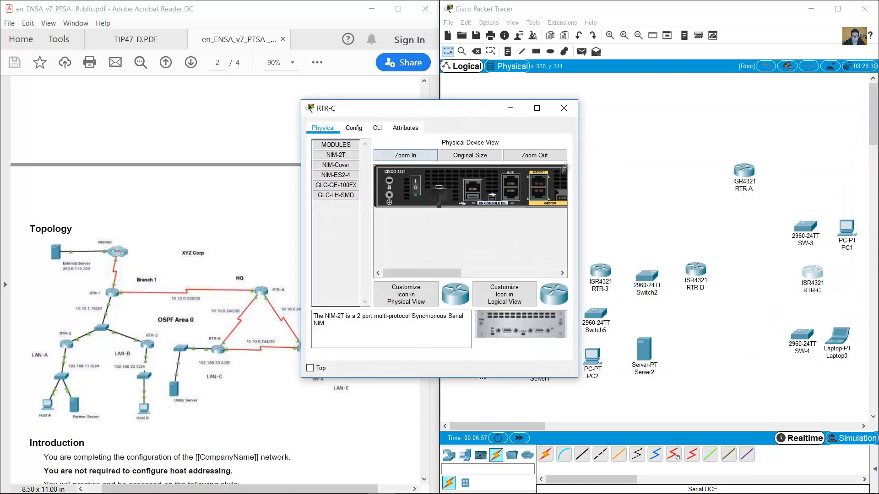
{"action": "left_click_drag", "start_coordinate": [578, 146], "coordinate": [834, 138]}
{"action": "left_click", "coordinate": [816, 109]}
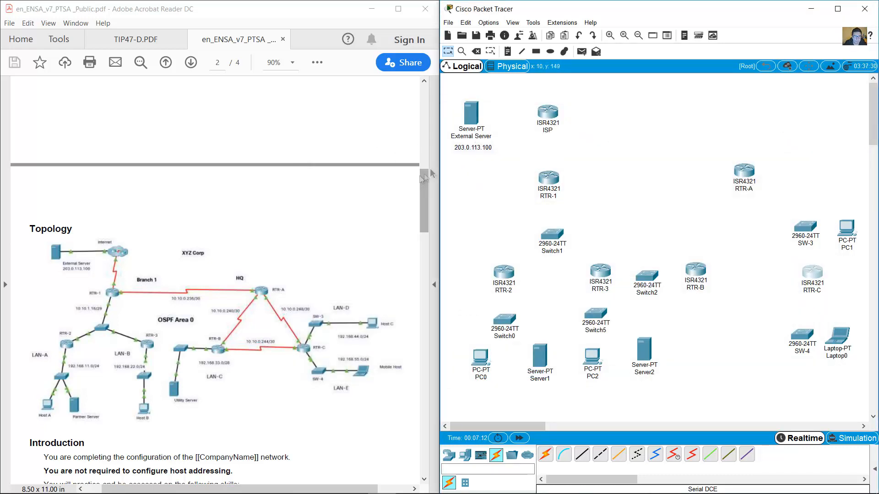
{"action": "left_click_drag", "start_coordinate": [427, 172], "coordinate": [403, 105]}
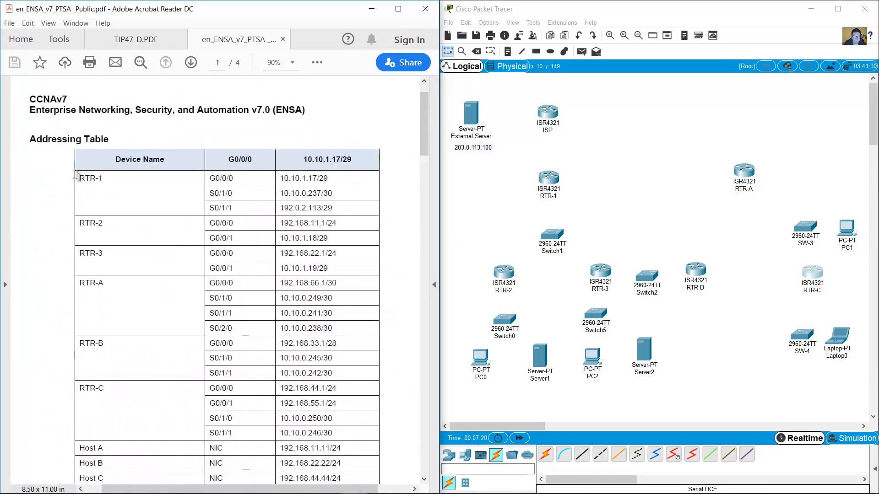
Cable ISP's Serial0/1/1 to RTR-1's Serial0/1/1 with a serial DCE cable.
{"action": "left_click_drag", "start_coordinate": [80, 177], "coordinate": [333, 210]}
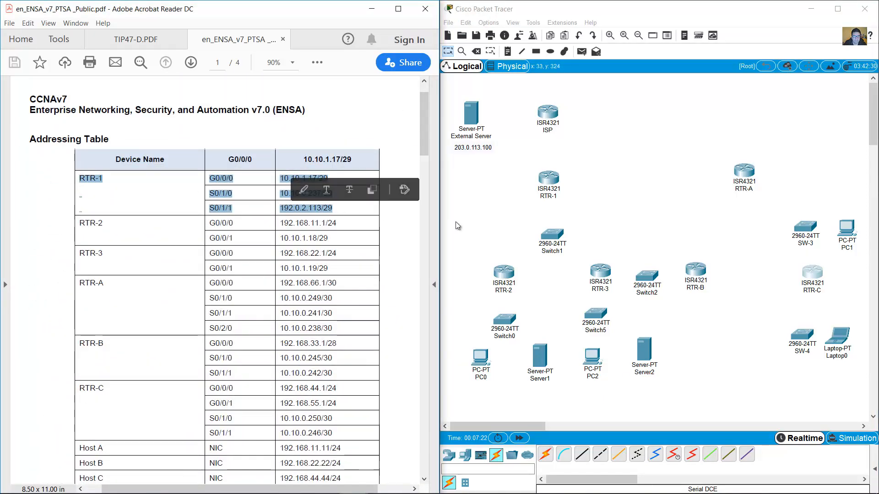
{"action": "left_click", "coordinate": [674, 454]}
{"action": "left_click", "coordinate": [549, 110]}
{"action": "left_click", "coordinate": [594, 181]}
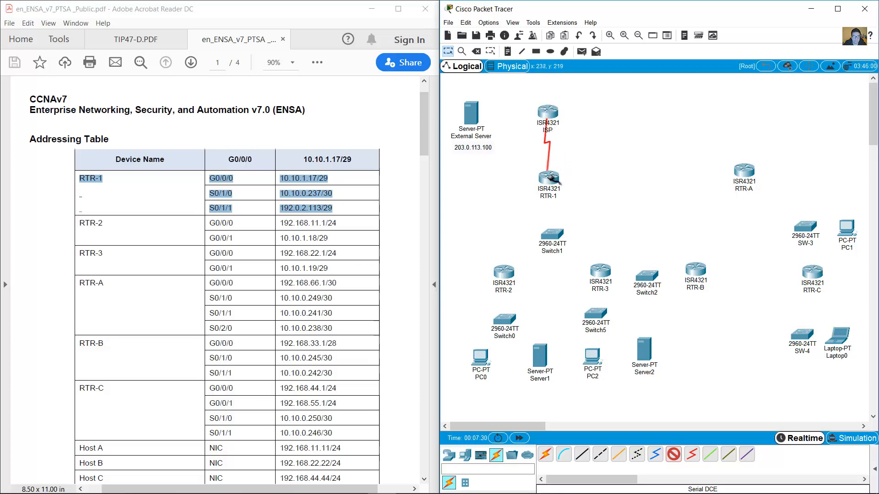
{"action": "left_click", "coordinate": [548, 178]}
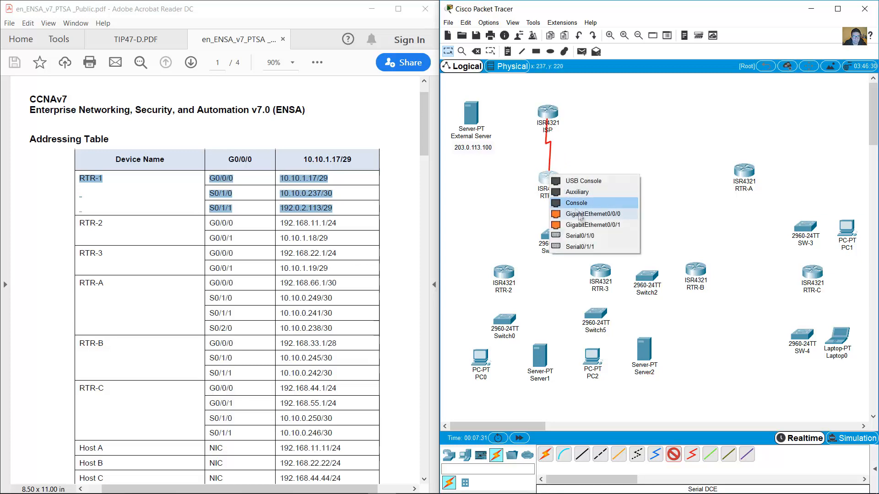
{"action": "left_click", "coordinate": [594, 246]}
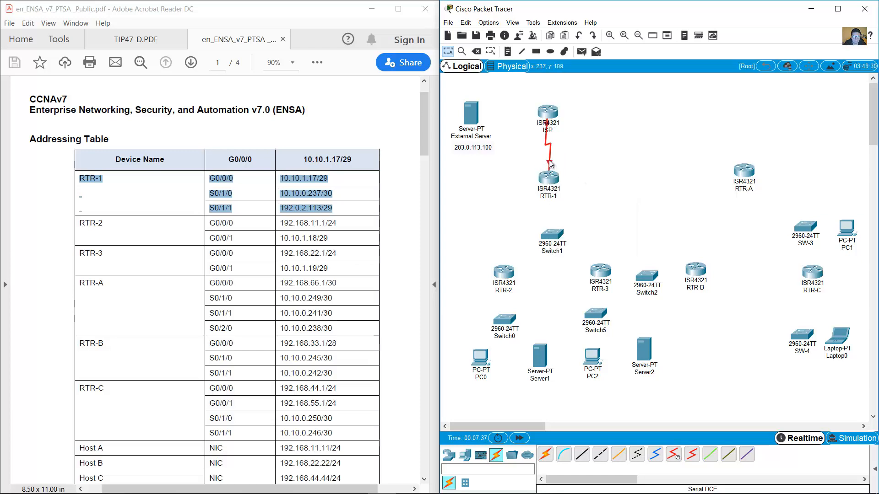
Adjust the port label setting in Preferences and mark RTR-2's addressing rows in the table.
{"action": "left_click", "coordinate": [488, 22]}
{"action": "left_click", "coordinate": [503, 30]}
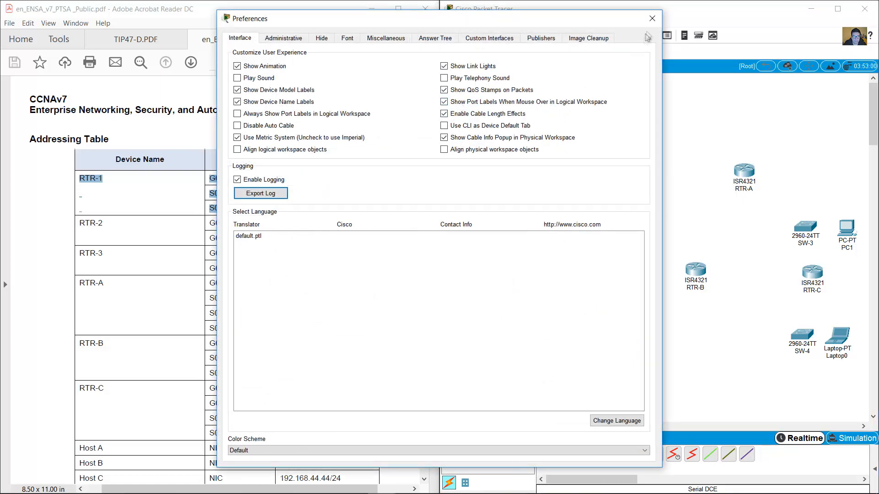
{"action": "left_click", "coordinate": [652, 18]}
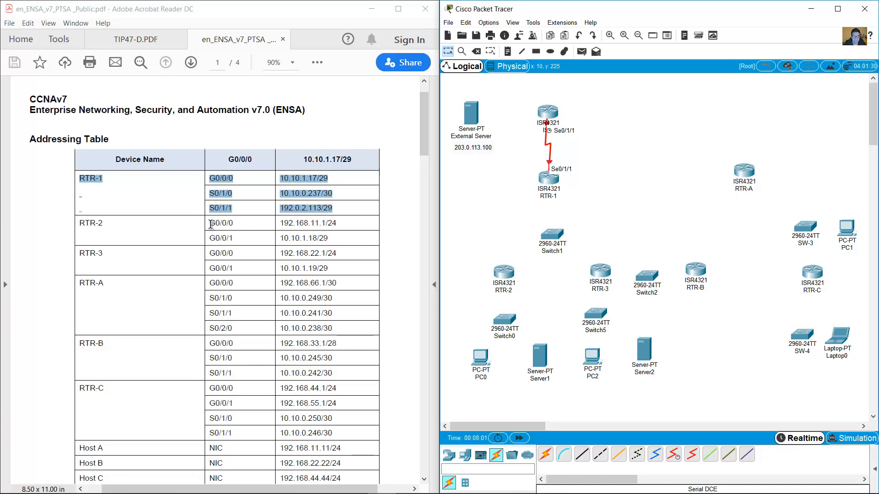
{"action": "left_click_drag", "start_coordinate": [210, 224], "coordinate": [341, 237]}
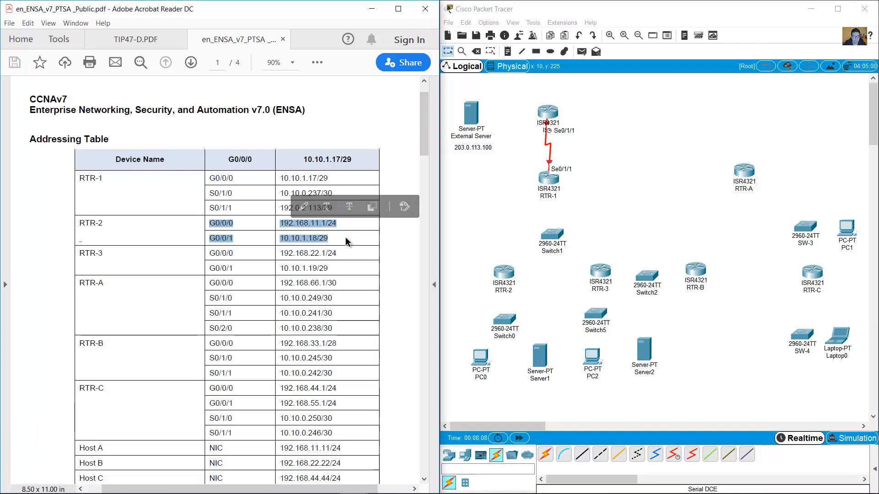
{"action": "mouse_move", "coordinate": [420, 141]}
{"action": "left_mouse_down"}
{"action": "mouse_move", "coordinate": [426, 245]}
{"action": "mouse_move", "coordinate": [426, 134]}
{"action": "left_mouse_up"}
Link RTR-1's GigabitEthernet0/0/0 to Switch1's FastEthernet0/1 with a copper straight-through cable.
{"action": "left_click_drag", "start_coordinate": [211, 179], "coordinate": [348, 188]}
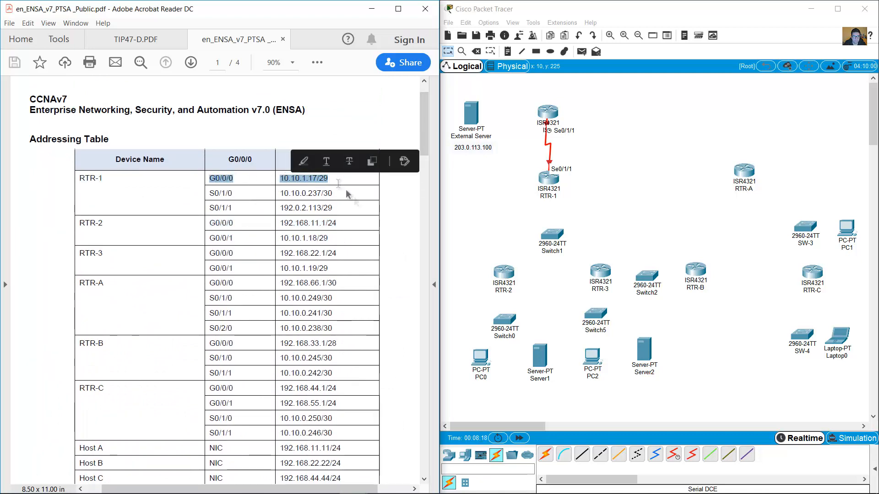
{"action": "left_click", "coordinate": [582, 454]}
{"action": "left_click", "coordinate": [548, 180]}
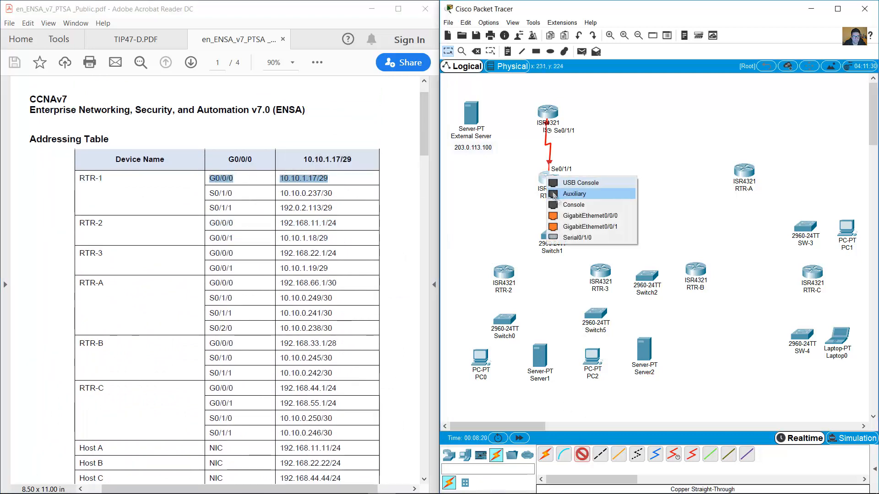
{"action": "left_click", "coordinate": [568, 216]}
{"action": "left_click", "coordinate": [558, 231]}
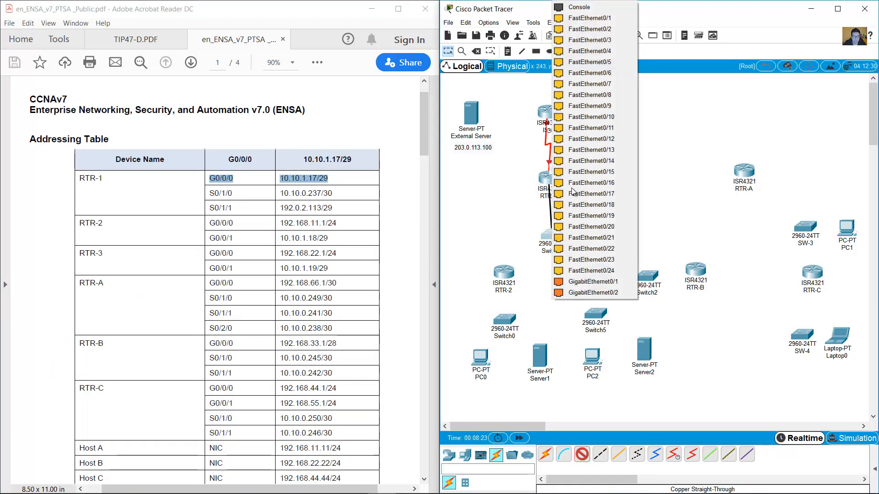
{"action": "left_click", "coordinate": [595, 18]}
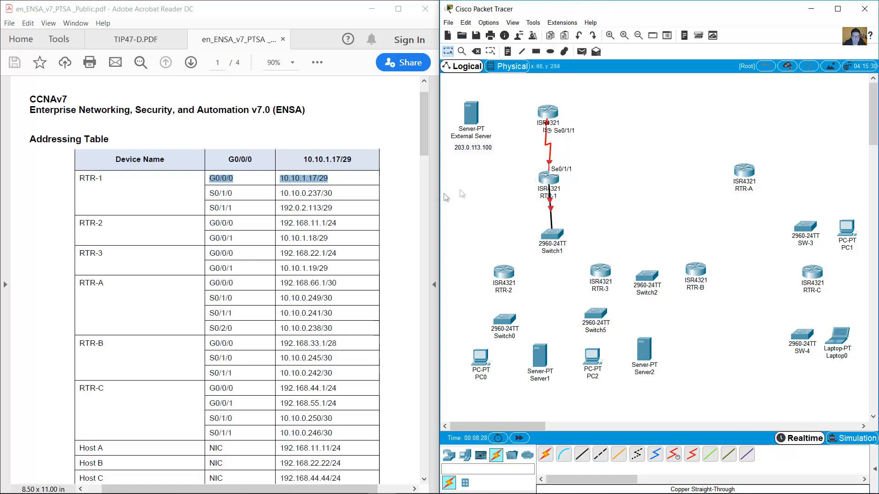
Link RTR-2's G0/0/1 port to Switch1 with a copper straight-through cable.
{"action": "left_click_drag", "start_coordinate": [207, 238], "coordinate": [328, 242]}
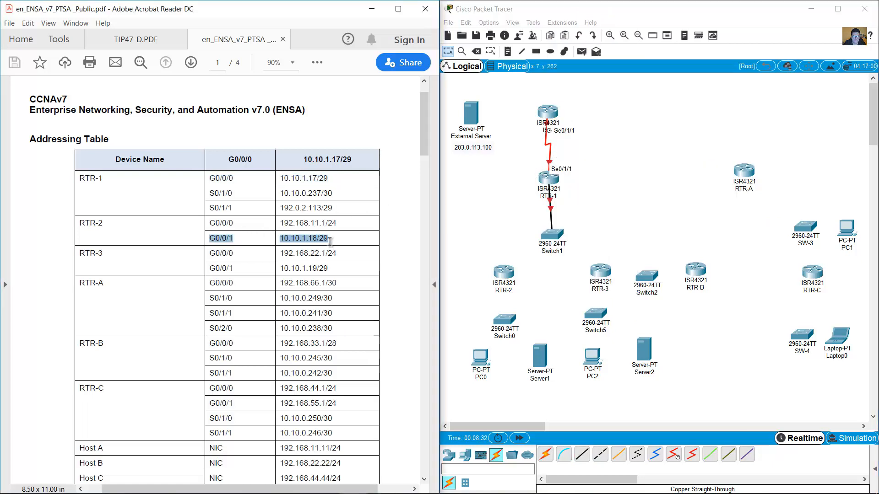
{"action": "left_click", "coordinate": [504, 273]}
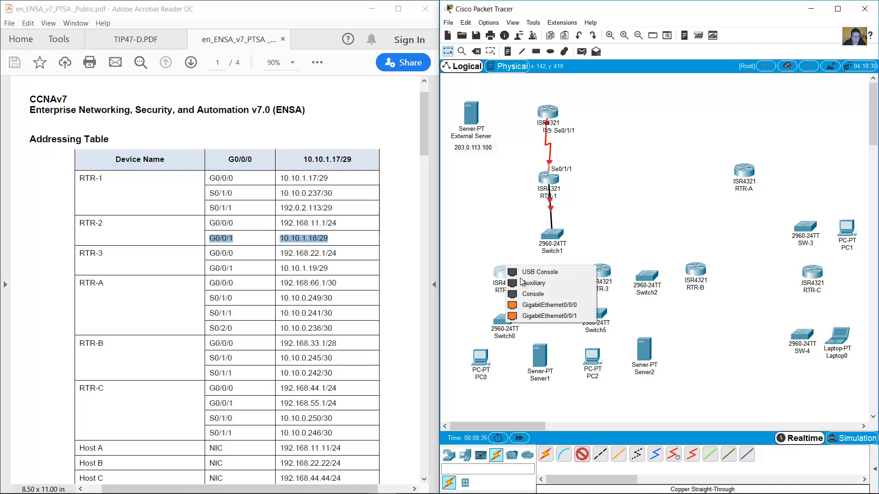
{"action": "left_click", "coordinate": [538, 319]}
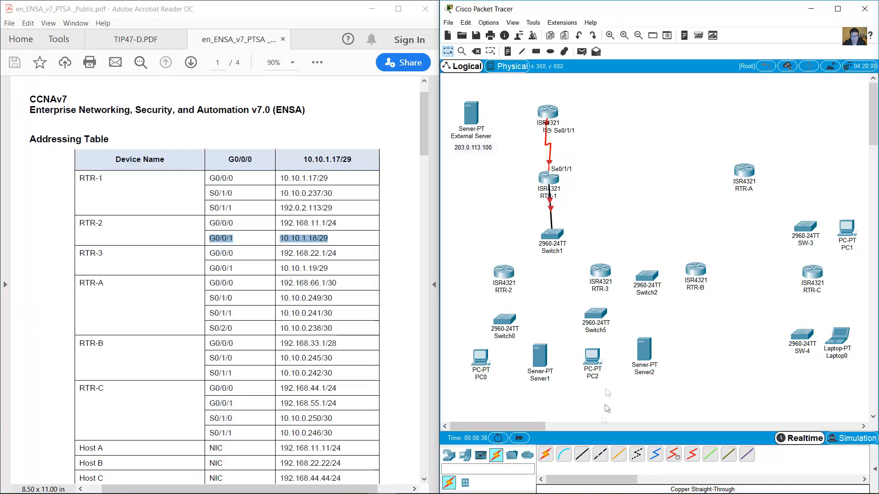
{"action": "left_click", "coordinate": [505, 273]}
{"action": "left_click", "coordinate": [567, 318]}
{"action": "left_click", "coordinate": [565, 252]}
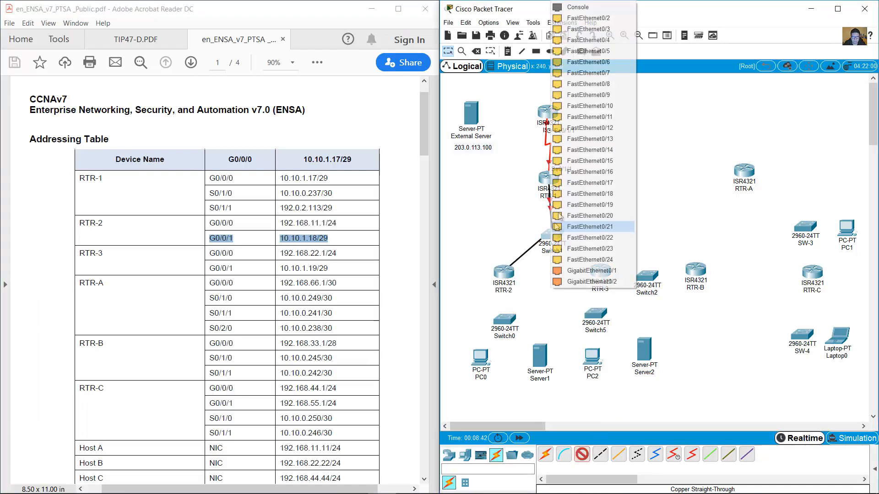
{"action": "left_click", "coordinate": [600, 28]}
{"action": "left_click", "coordinate": [222, 266]}
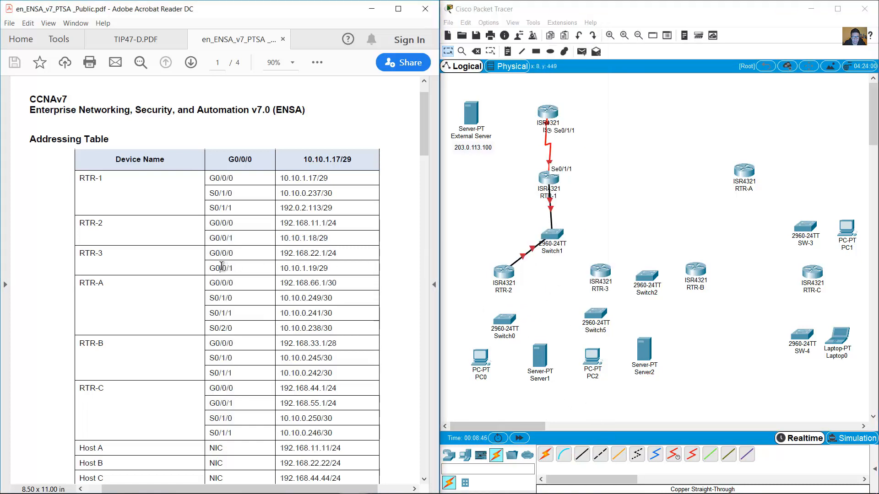
Link RTR-3's G0/0/1 port to Switch1 with a copper straight-through cable.
{"action": "left_click_drag", "start_coordinate": [210, 263], "coordinate": [343, 269]}
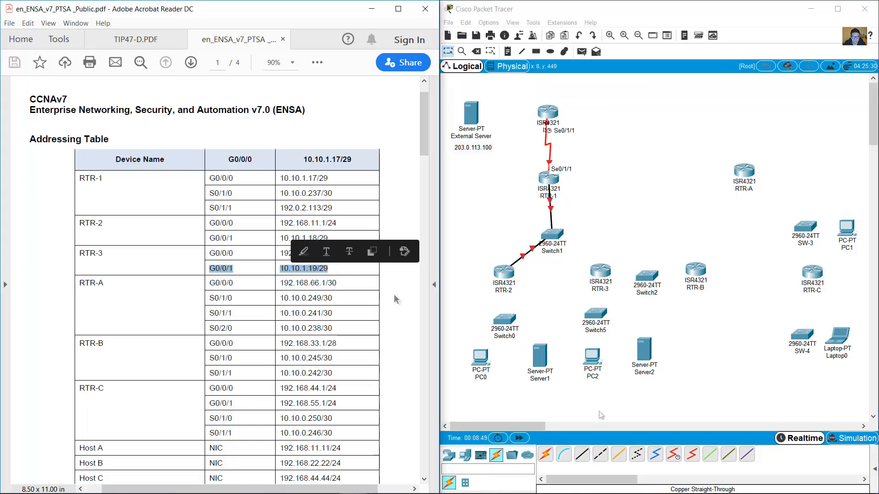
{"action": "left_click", "coordinate": [582, 455]}
{"action": "left_click", "coordinate": [595, 270]}
{"action": "left_click", "coordinate": [634, 317]}
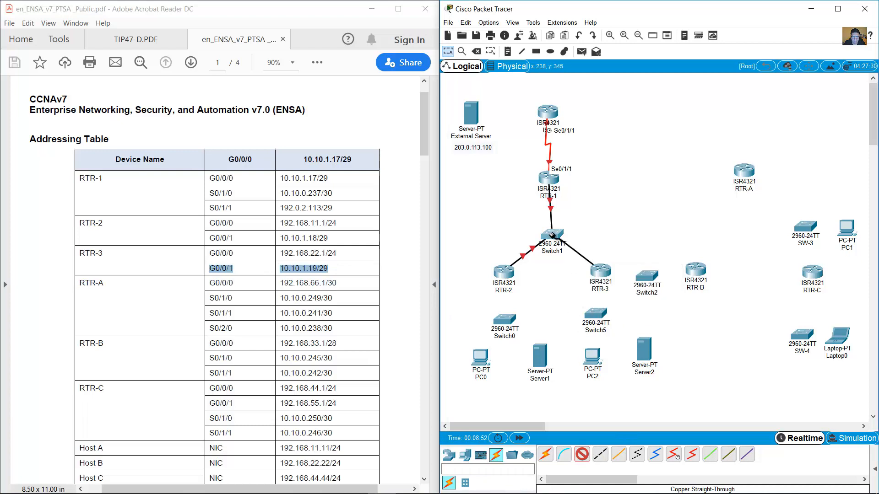
{"action": "left_click", "coordinate": [552, 236]}
{"action": "left_click", "coordinate": [595, 21]}
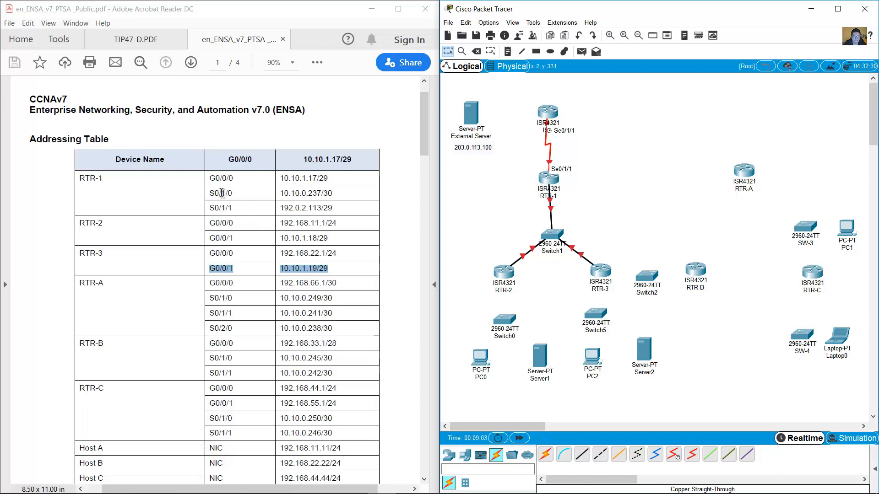
Mark RTR-2's G0/0/0 row, 192.168.11.1/24, in the addressing table.
{"action": "left_click_drag", "start_coordinate": [212, 192], "coordinate": [349, 197]}
{"action": "left_click", "coordinate": [332, 195]}
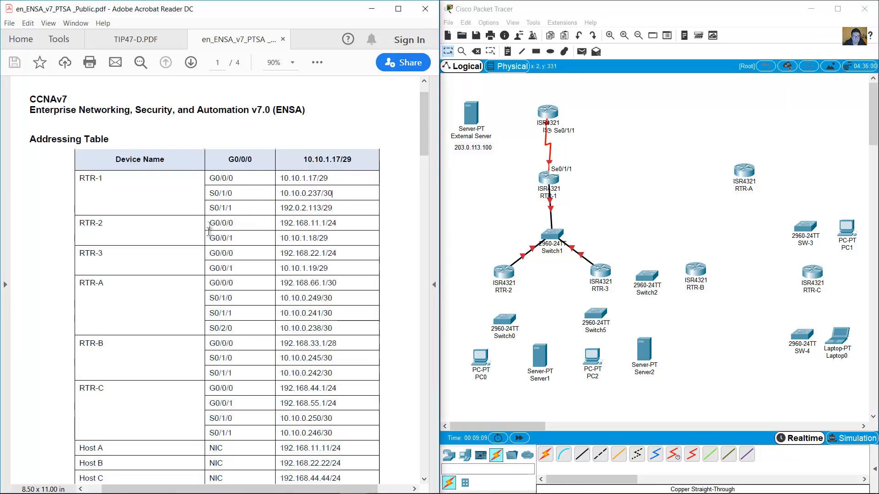
{"action": "left_click_drag", "start_coordinate": [210, 223], "coordinate": [341, 225]}
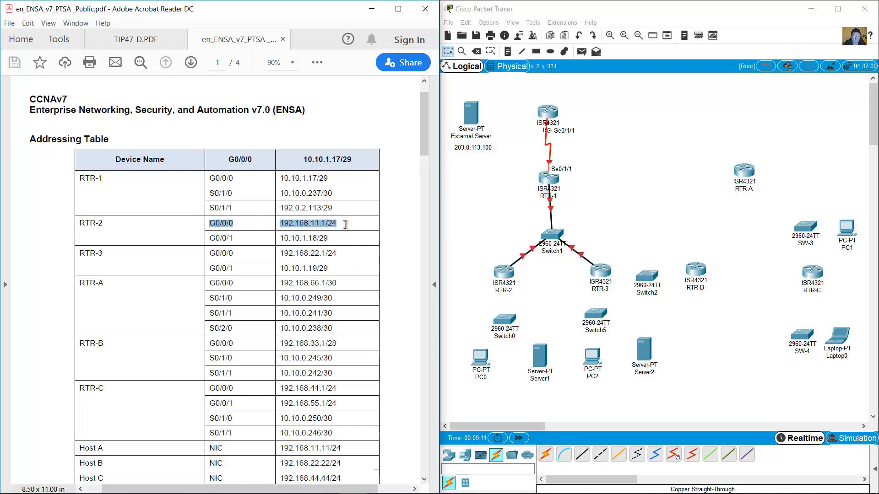
Cable RTR-2's G0/0/0 to Switch0 with copper straight-through and set Switch0 slightly lower.
{"action": "left_click", "coordinate": [582, 454]}
{"action": "left_click", "coordinate": [503, 272]}
{"action": "left_click", "coordinate": [531, 312]}
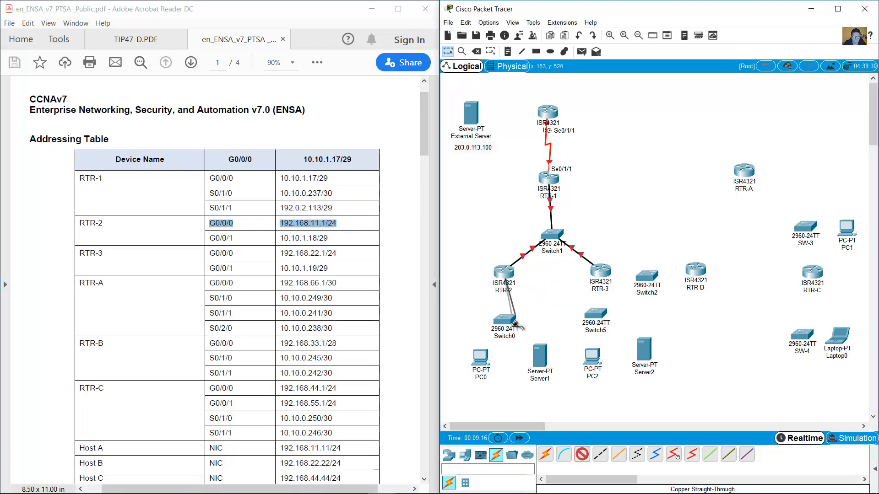
{"action": "left_click", "coordinate": [505, 318]}
{"action": "left_click", "coordinate": [531, 297]}
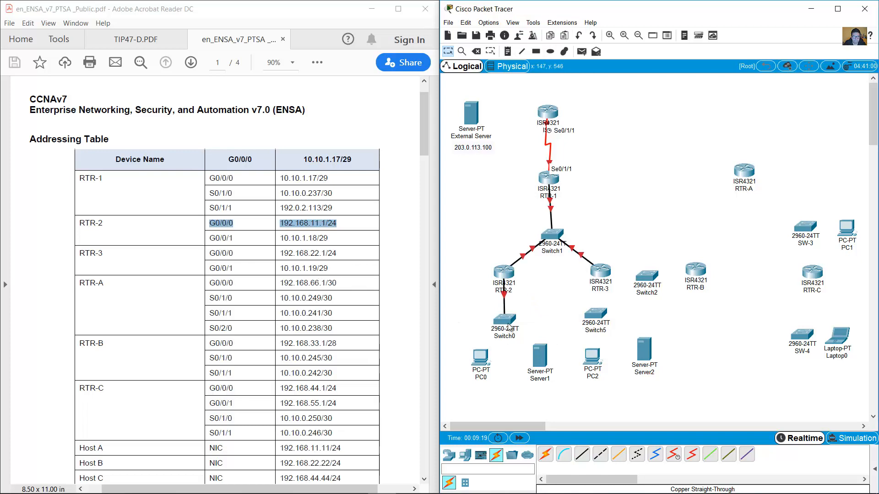
{"action": "left_click_drag", "start_coordinate": [508, 326], "coordinate": [507, 335]}
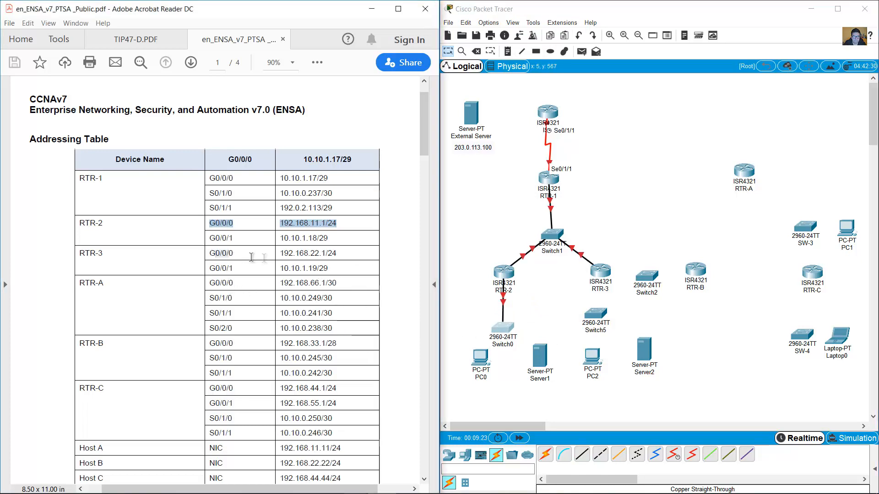
Connect RTR-3's G0/0/0 (192.168.22.1/24) to Switch5's GigabitEthernet0/1 with copper straight-through.
{"action": "left_click_drag", "start_coordinate": [209, 253], "coordinate": [337, 254]}
{"action": "left_click", "coordinate": [582, 454]}
{"action": "left_click", "coordinate": [600, 274]}
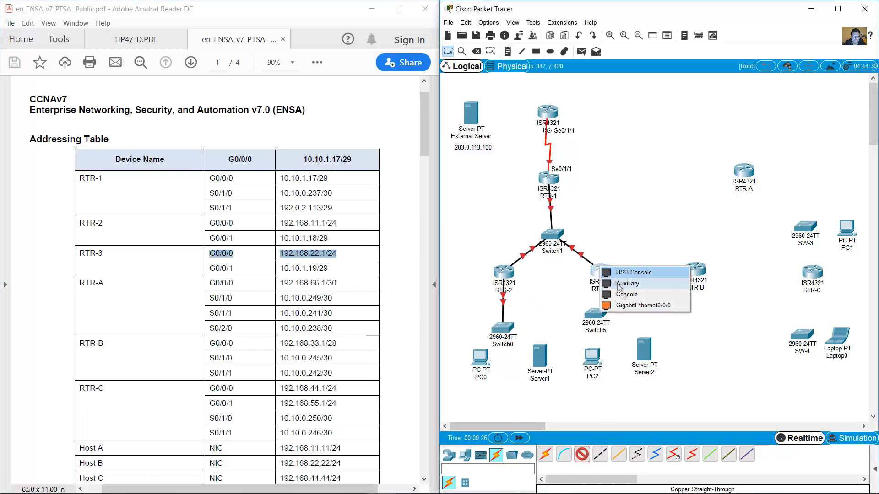
{"action": "left_click", "coordinate": [615, 297]}
{"action": "left_click", "coordinate": [595, 314]}
{"action": "left_click", "coordinate": [628, 294]}
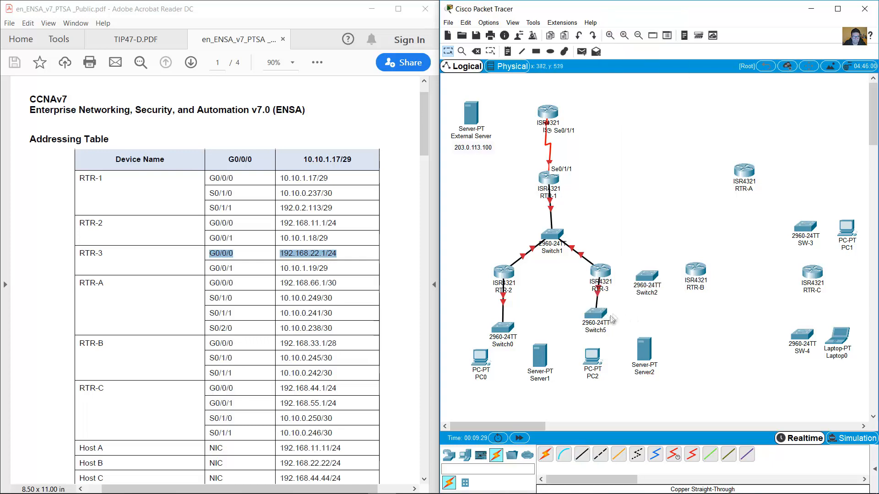
Shift Switch5, Switch0 and PC2 lower on the canvas.
{"action": "left_click_drag", "start_coordinate": [600, 313], "coordinate": [604, 327]}
{"action": "left_click_drag", "start_coordinate": [502, 327], "coordinate": [503, 331]}
{"action": "left_click_drag", "start_coordinate": [605, 334], "coordinate": [604, 336]}
{"action": "left_click_drag", "start_coordinate": [592, 366], "coordinate": [592, 373]}
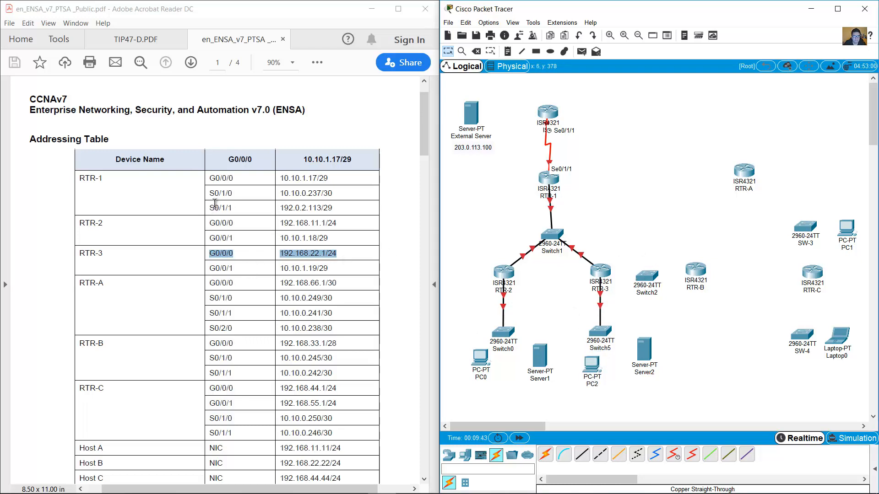
Look up RTR-1 S0/1/0 (10.10.0.237/30) and RTR-A S0/2/0 (10.10.0.238/30), then take a Serial DCE cable.
{"action": "left_click_drag", "start_coordinate": [210, 193], "coordinate": [337, 194]}
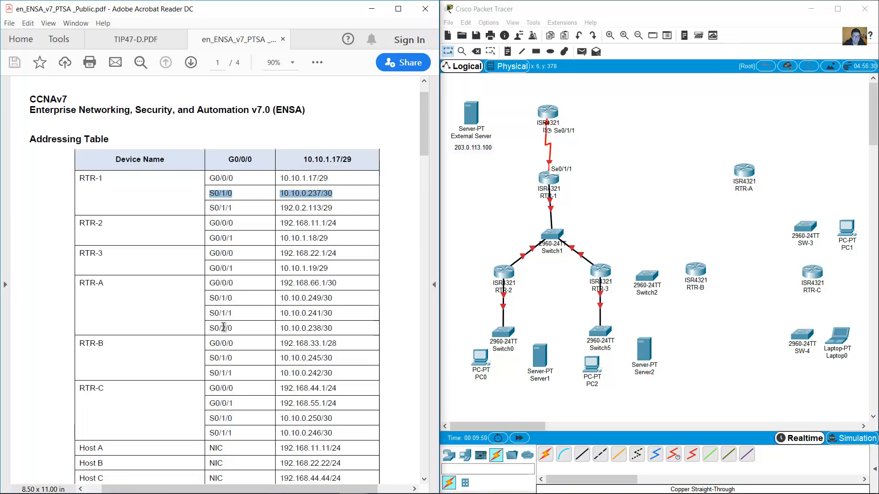
{"action": "left_click_drag", "start_coordinate": [213, 328], "coordinate": [334, 330]}
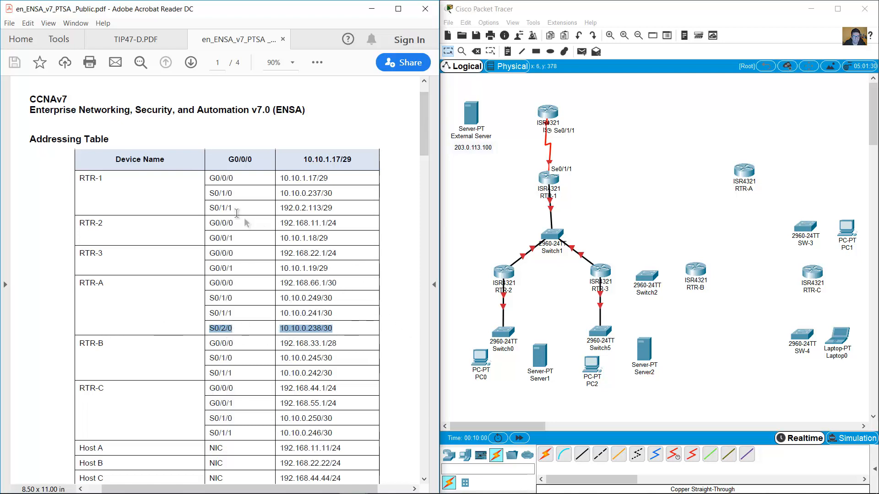
{"action": "left_click_drag", "start_coordinate": [210, 193], "coordinate": [321, 198]}
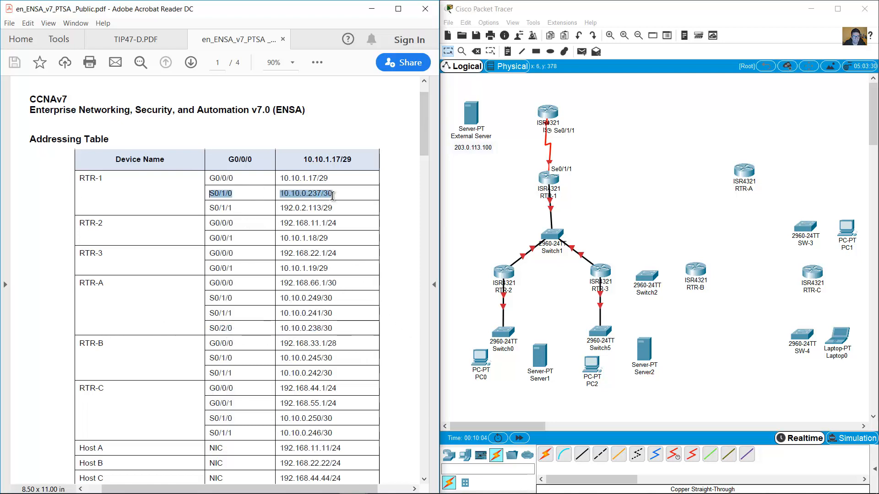
{"action": "left_click_drag", "start_coordinate": [209, 328], "coordinate": [333, 329]}
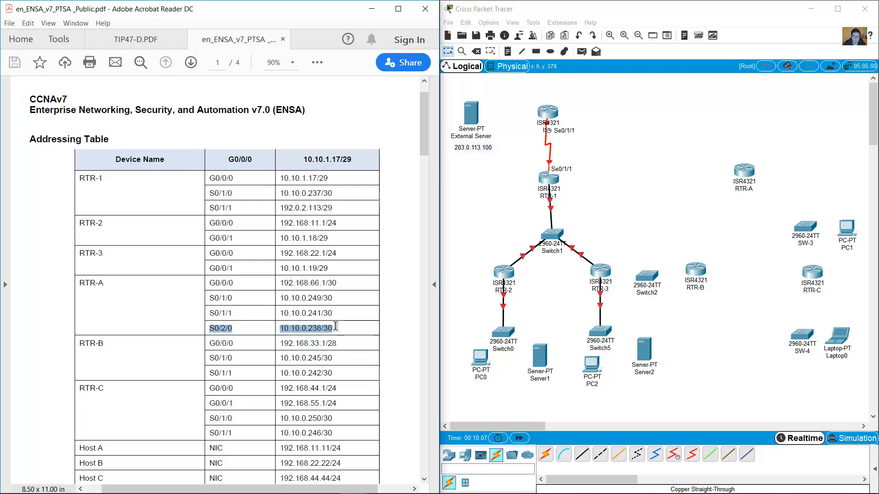
{"action": "left_click", "coordinate": [673, 455]}
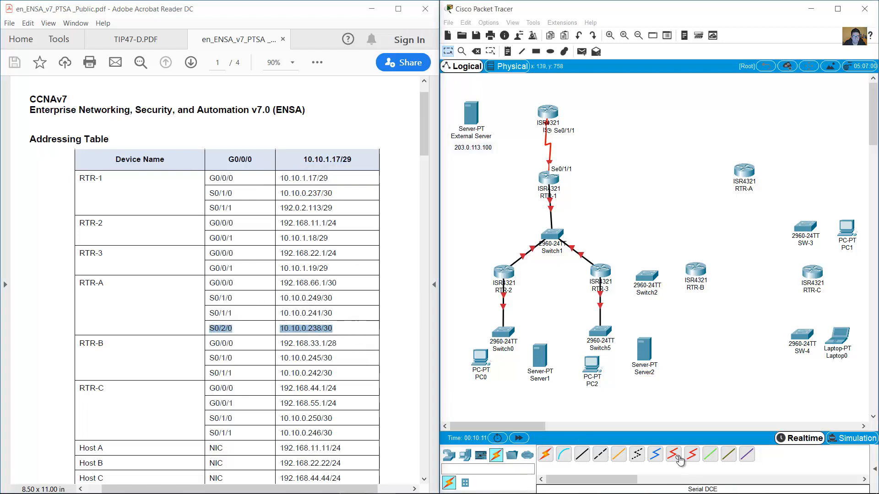
Link RTR-A's Serial0/2/0 to RTR-1's Serial0/1/0 with the serial DCE cable.
{"action": "left_click", "coordinate": [746, 171]}
{"action": "left_click", "coordinate": [774, 249]}
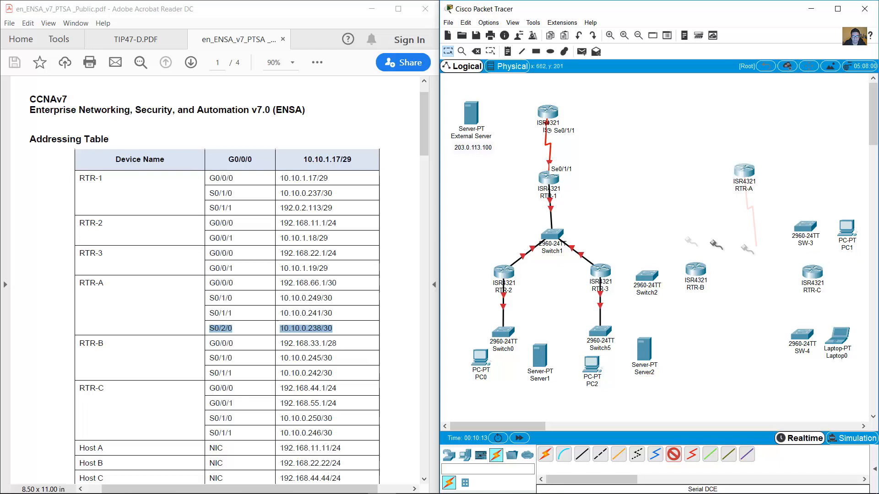
{"action": "left_click", "coordinate": [551, 177]}
{"action": "left_click", "coordinate": [584, 226]}
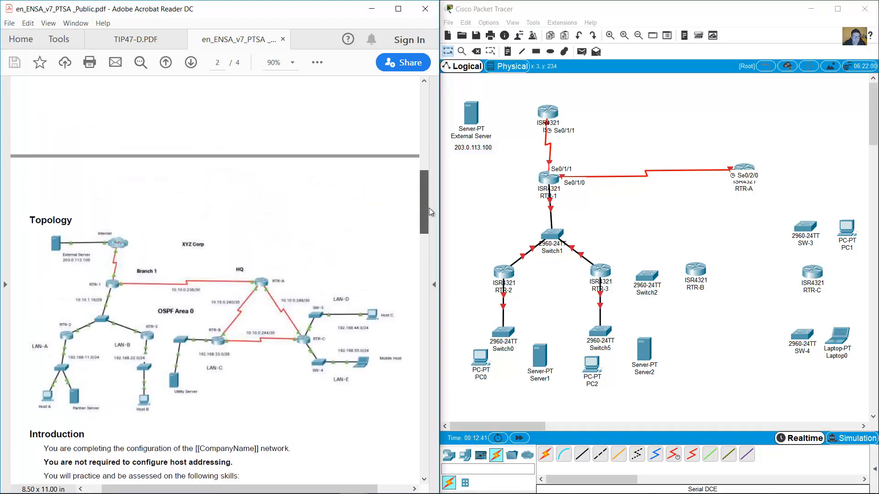
{"action": "left_click_drag", "start_coordinate": [429, 208], "coordinate": [429, 163]}
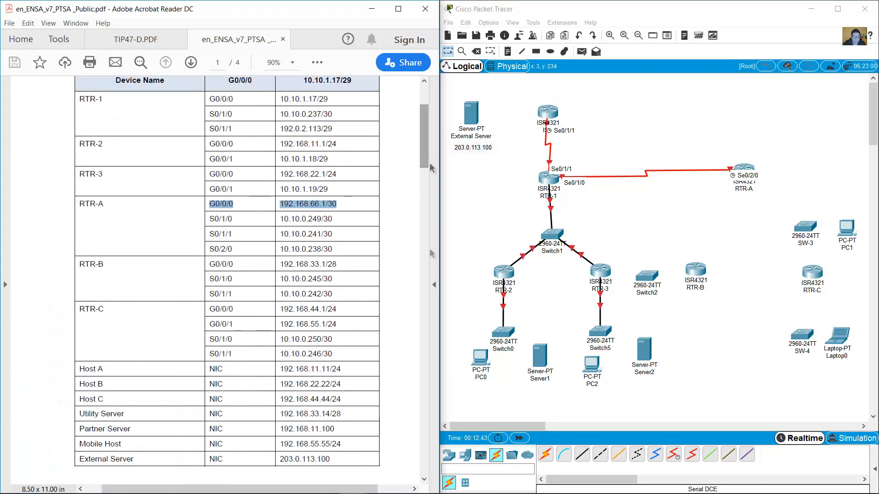
Place a generic PC, PC3, to the right of RTR-A.
{"action": "left_click", "coordinate": [465, 454]}
{"action": "left_click", "coordinate": [545, 454]}
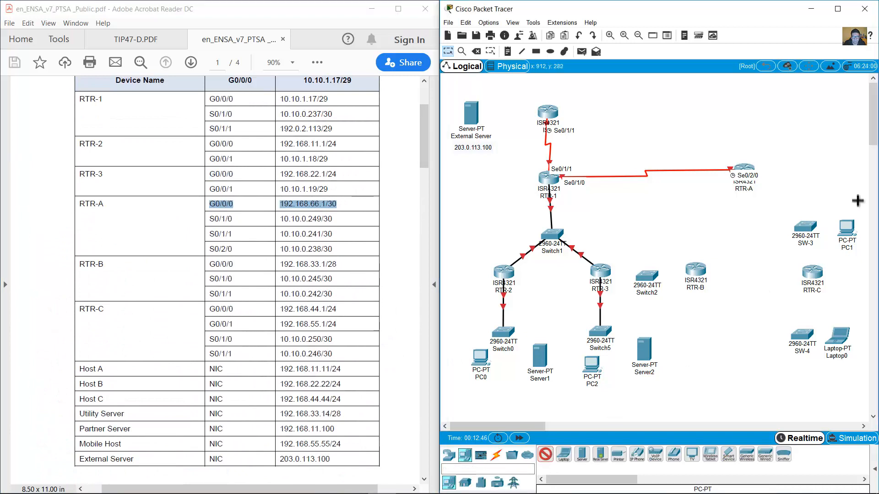
{"action": "left_click", "coordinate": [842, 166]}
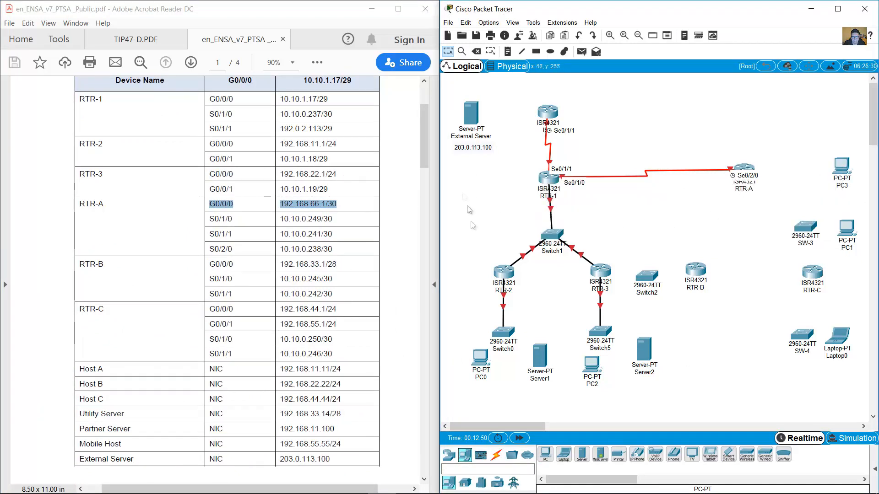
Cable RTR-A's G0/0/0 to PC3's FastEthernet0 with copper straight-through.
{"action": "left_click", "coordinate": [495, 454]}
{"action": "left_click", "coordinate": [600, 454]}
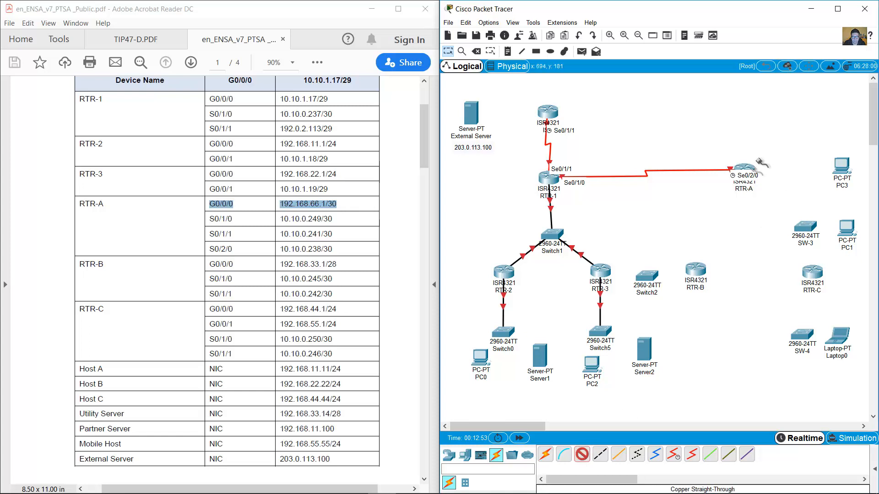
{"action": "left_click", "coordinate": [745, 169]}
{"action": "left_click", "coordinate": [777, 203]}
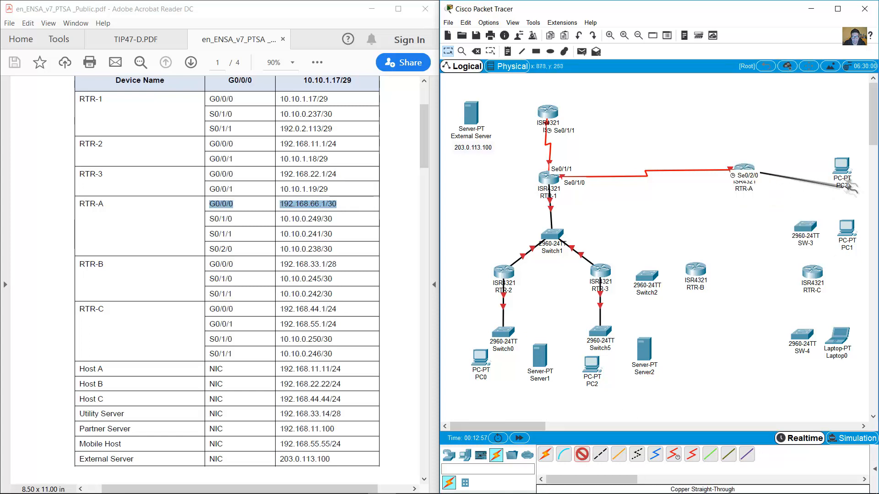
{"action": "left_click", "coordinate": [842, 168]}
{"action": "left_click", "coordinate": [837, 206]}
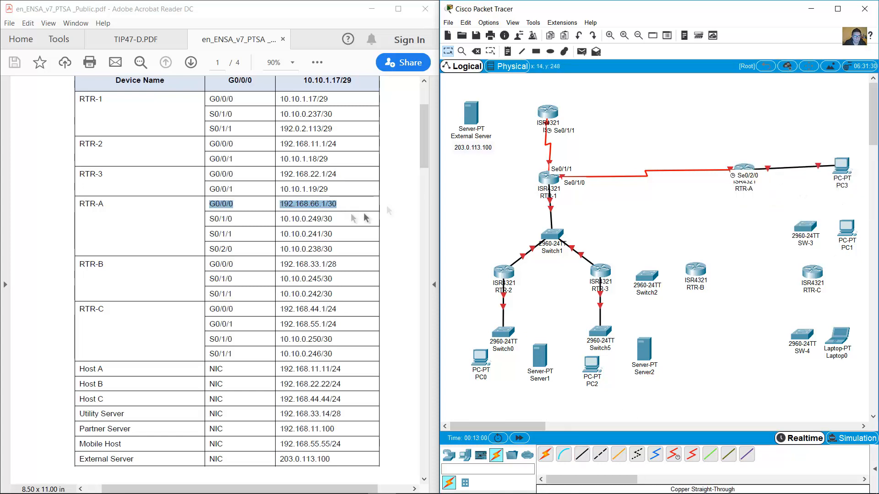
{"action": "left_click_drag", "start_coordinate": [209, 228], "coordinate": [337, 234]}
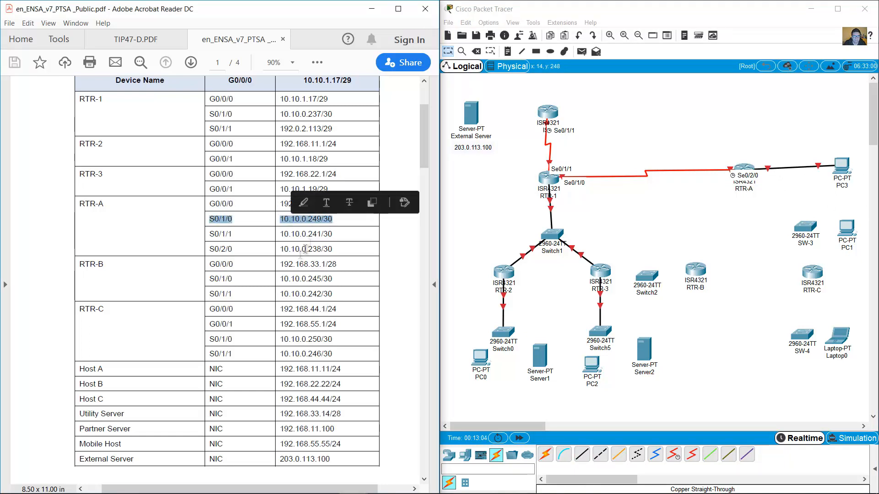
Serially link RTR-A S0/1/0 (10.10.0.249/30) to RTR-C S0/1/0 (10.10.0.250/30).
{"action": "left_click", "coordinate": [362, 258]}
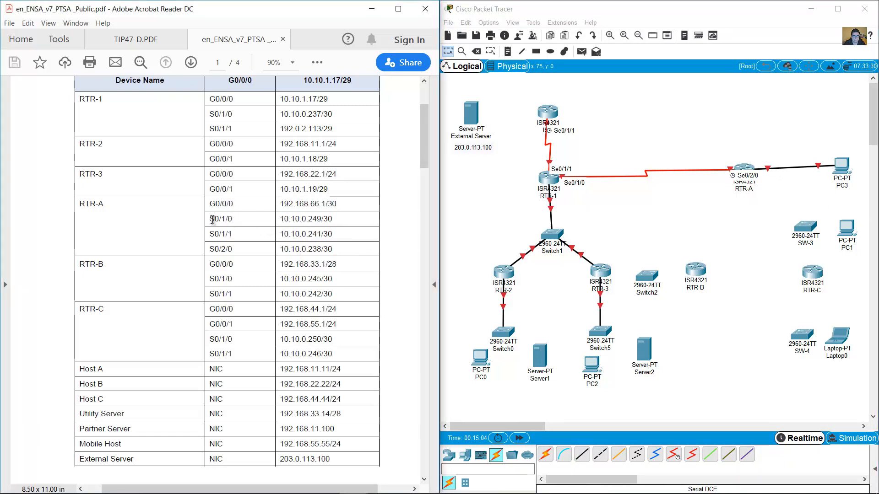
{"action": "left_click_drag", "start_coordinate": [211, 220], "coordinate": [321, 220]}
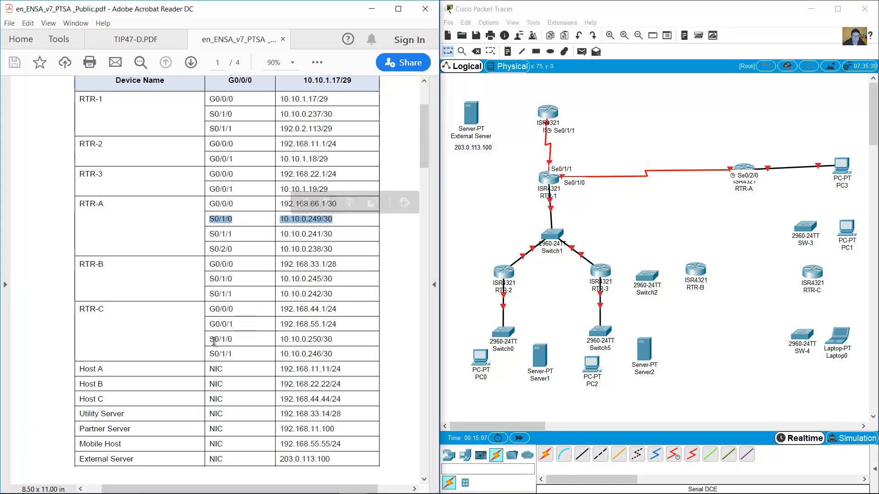
{"action": "left_click_drag", "start_coordinate": [210, 340], "coordinate": [336, 341]}
{"action": "left_click", "coordinate": [673, 454]}
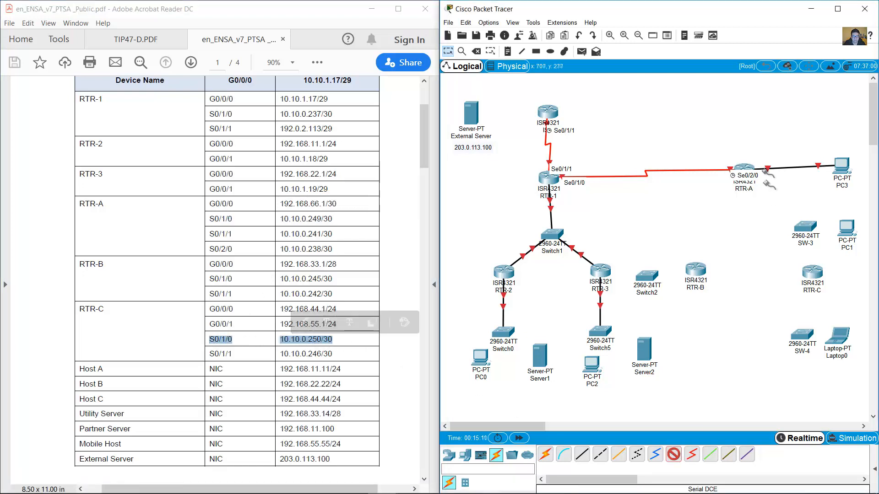
{"action": "left_click", "coordinate": [746, 169]}
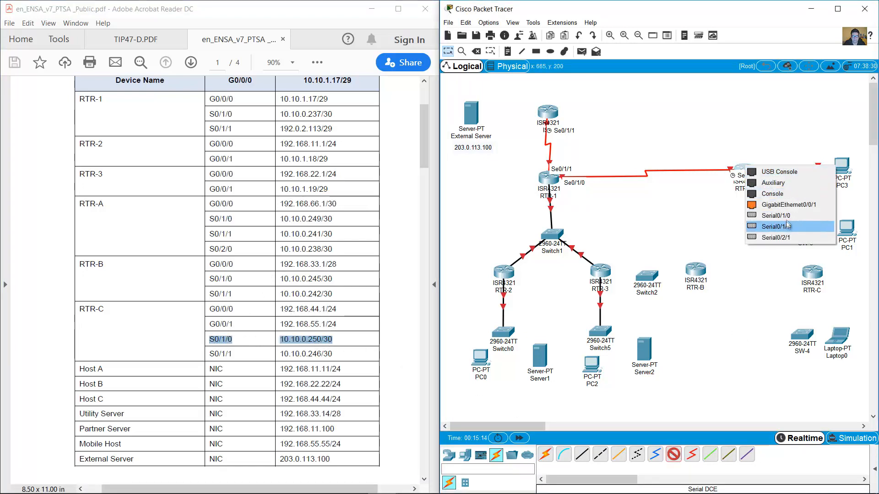
{"action": "left_click", "coordinate": [790, 221]}
{"action": "left_click", "coordinate": [812, 273]}
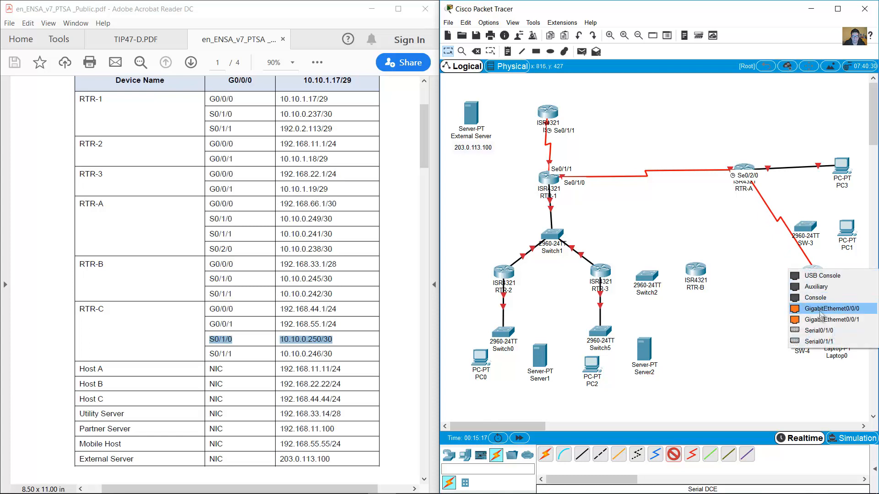
{"action": "left_click", "coordinate": [820, 328]}
Serially link RTR-A's Serial0/1/1 to RTR-B (10.10.0.242/30) with a DCE cable.
{"action": "left_click_drag", "start_coordinate": [213, 234], "coordinate": [339, 238]}
{"action": "left_click_drag", "start_coordinate": [221, 294], "coordinate": [337, 293]}
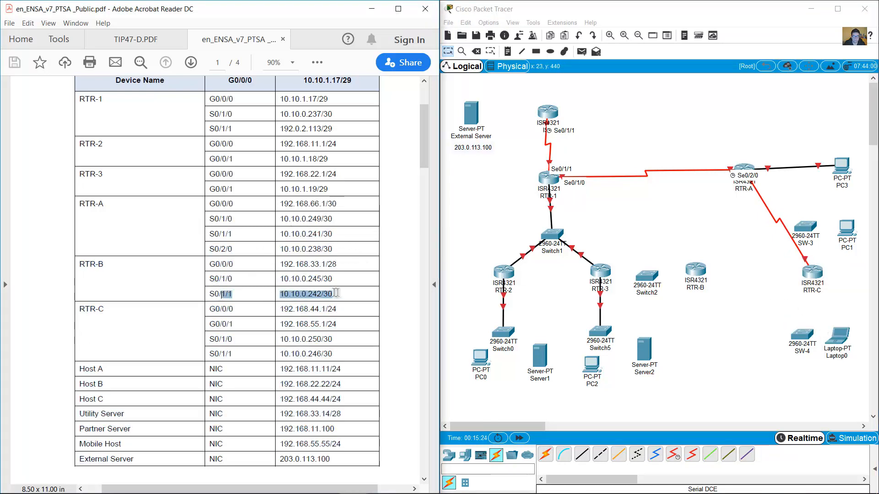
{"action": "left_click", "coordinate": [673, 454]}
{"action": "left_click", "coordinate": [744, 168]}
{"action": "left_click", "coordinate": [772, 215]}
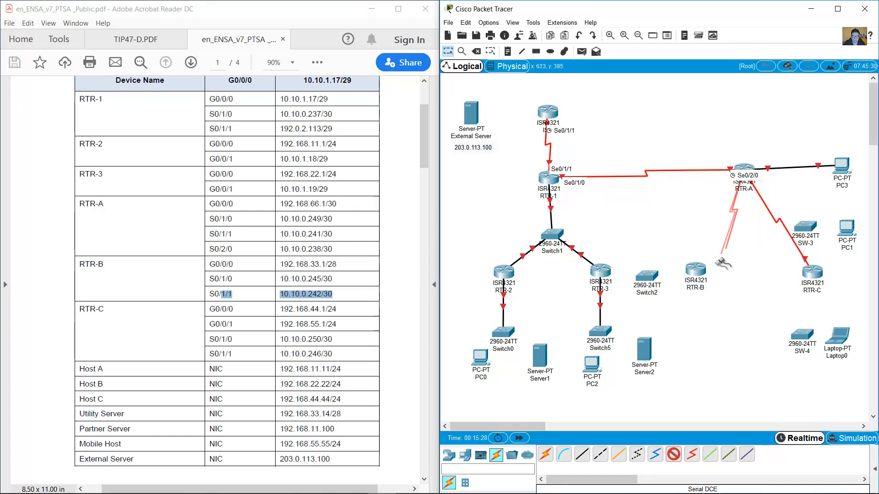
{"action": "left_click", "coordinate": [696, 270]}
{"action": "left_click", "coordinate": [719, 340]}
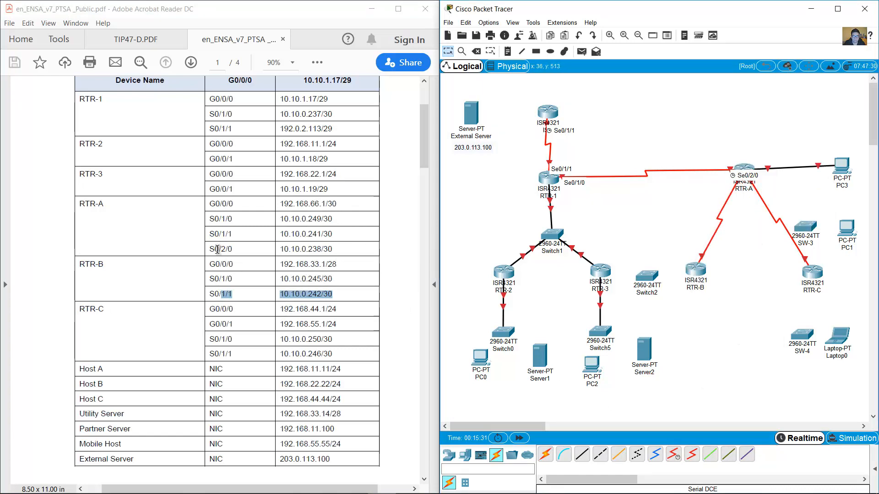
Serially link RTR-B's S0/1/0 to RTR-C's S0/1/1 with a DCE cable.
{"action": "left_click_drag", "start_coordinate": [211, 278], "coordinate": [334, 279]}
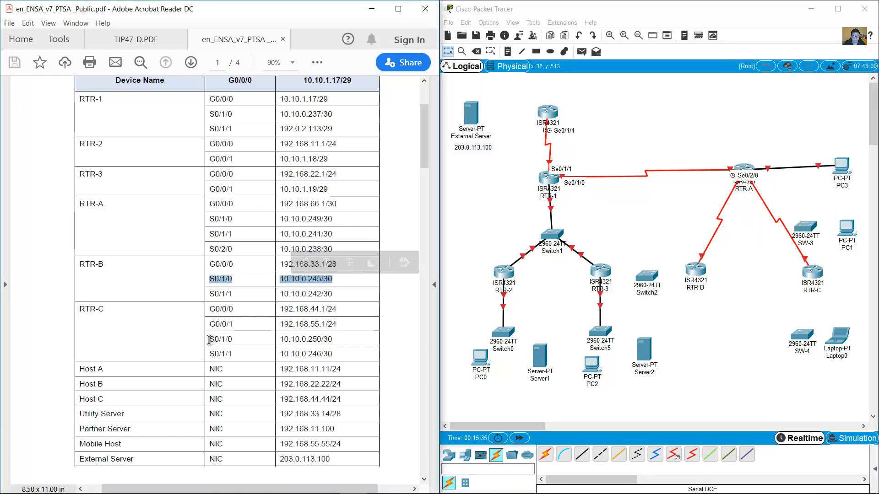
{"action": "left_click_drag", "start_coordinate": [210, 353], "coordinate": [334, 354]}
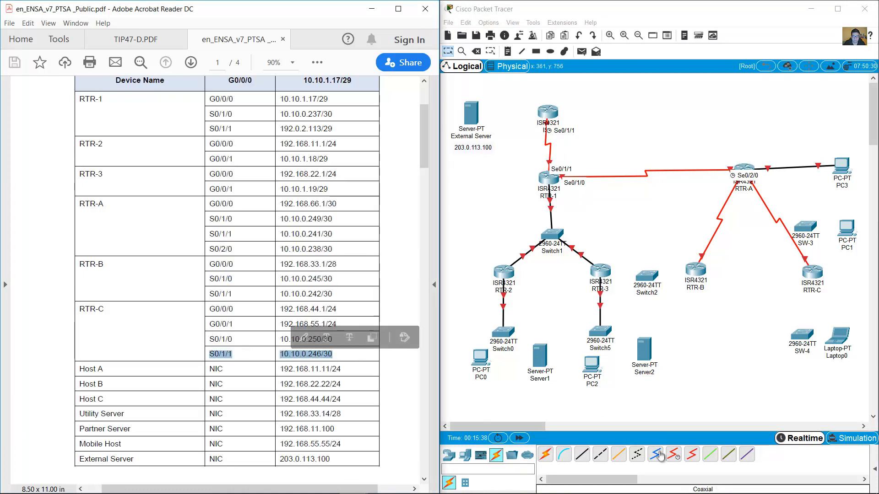
{"action": "left_click", "coordinate": [673, 454]}
{"action": "left_click", "coordinate": [696, 270]}
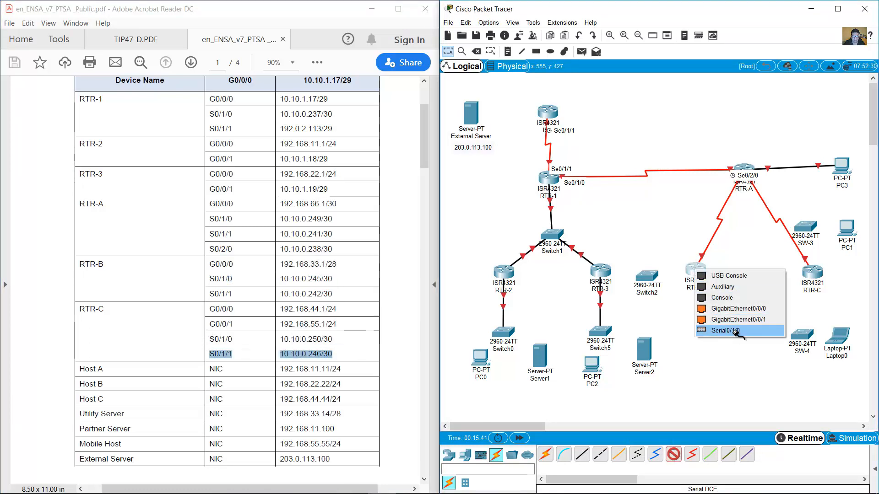
{"action": "left_click", "coordinate": [719, 330]}
{"action": "left_click", "coordinate": [812, 273]}
{"action": "left_click", "coordinate": [812, 331]}
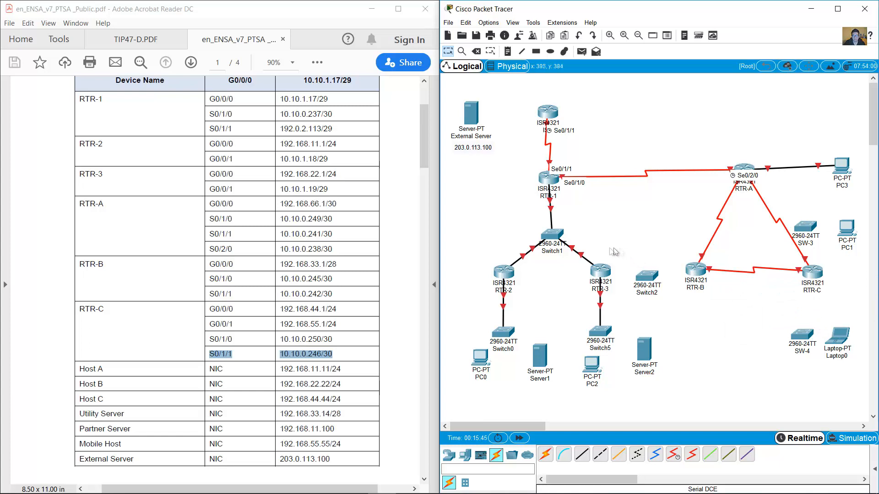
Cable RTR-B's G0/0/0 to Switch2's GigabitEthernet0/1 and move Switch2 closer to RTR-B.
{"action": "left_click", "coordinate": [352, 285]}
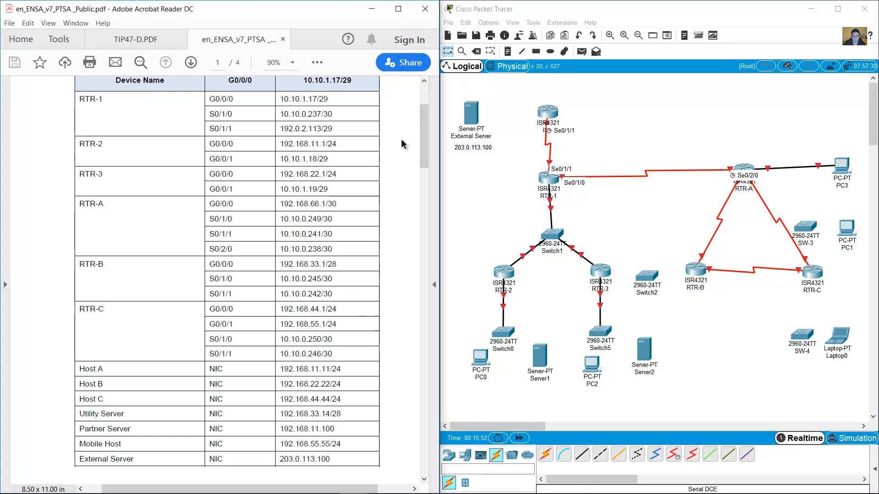
{"action": "left_click_drag", "start_coordinate": [211, 265], "coordinate": [337, 265]}
{"action": "left_click", "coordinate": [582, 454]}
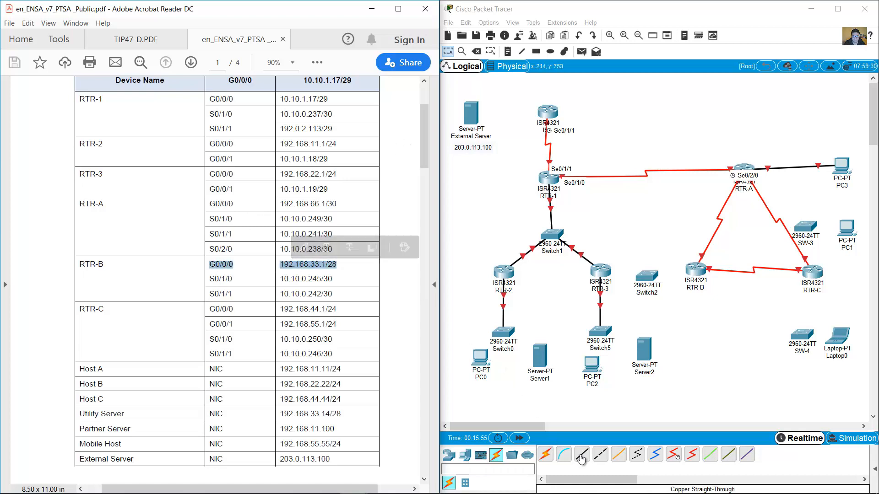
{"action": "left_click", "coordinate": [695, 270]}
{"action": "left_click", "coordinate": [715, 306]}
{"action": "left_click", "coordinate": [648, 277]}
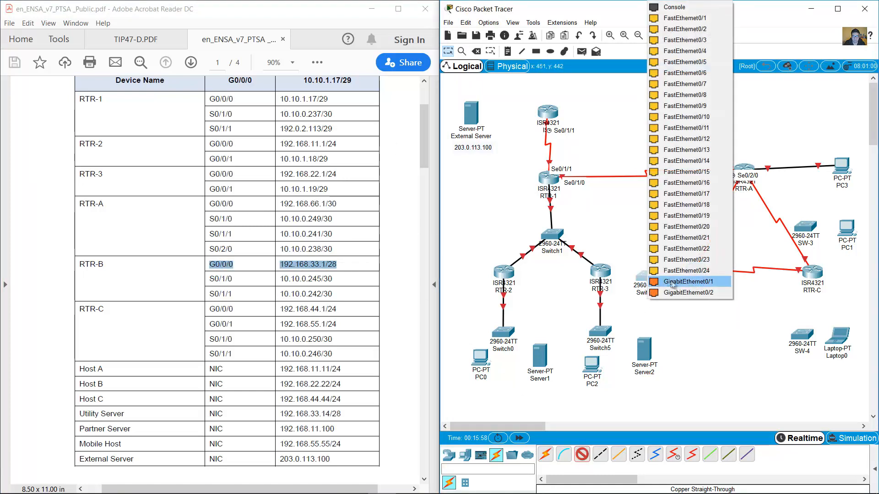
{"action": "left_click", "coordinate": [664, 280]}
{"action": "left_click_drag", "start_coordinate": [644, 283], "coordinate": [632, 280]}
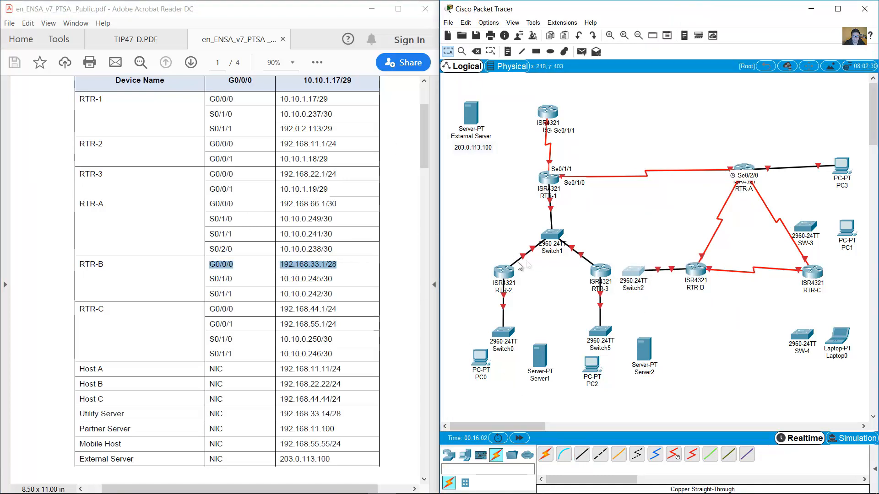
{"action": "mouse_move", "coordinate": [424, 154]}
{"action": "left_mouse_down"}
{"action": "mouse_move", "coordinate": [422, 239]}
{"action": "mouse_move", "coordinate": [426, 142]}
{"action": "left_mouse_up"}
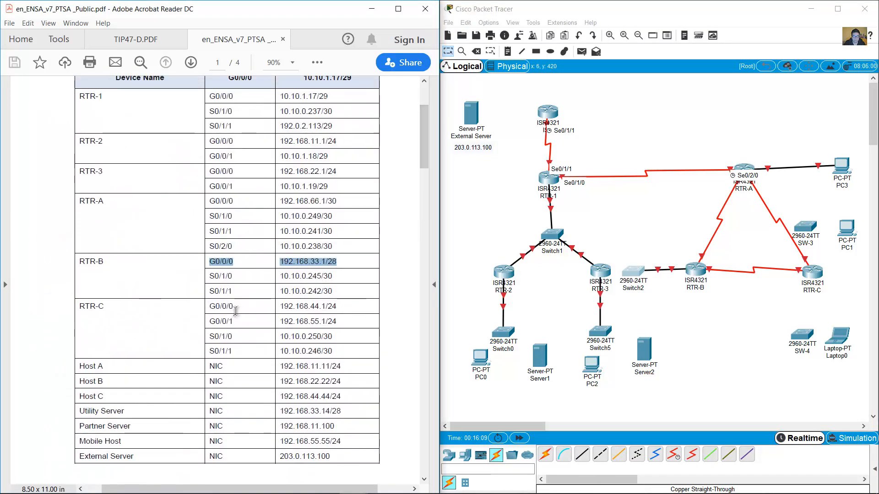
Copper-cable RTR-C's GigabitEthernet0/0/0 to SW-3 Gig0/1 and its second gigabit port to SW-4.
{"action": "left_click_drag", "start_coordinate": [219, 310], "coordinate": [326, 307]}
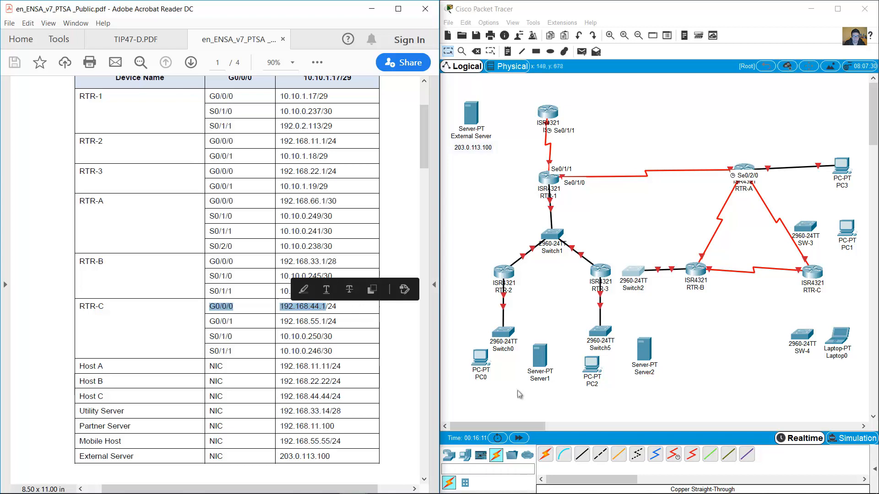
{"action": "left_click", "coordinate": [581, 454]}
{"action": "left_click", "coordinate": [812, 271]}
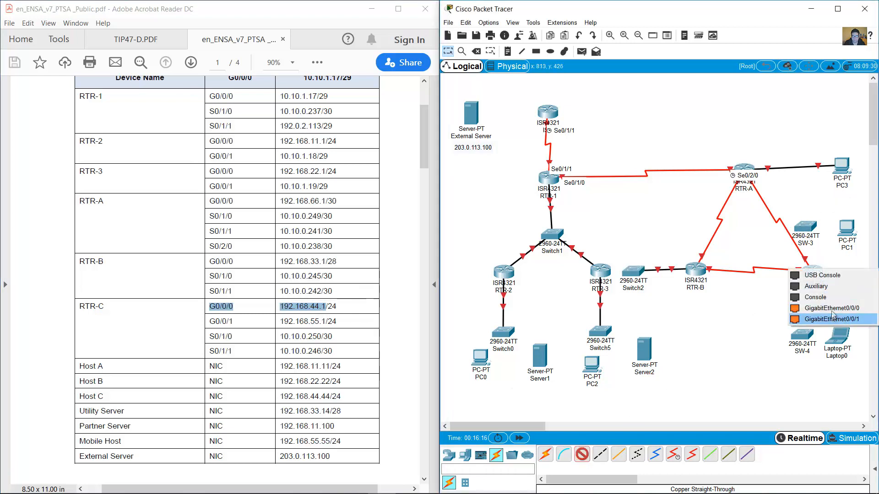
{"action": "left_click", "coordinate": [824, 315]}
{"action": "left_click", "coordinate": [808, 225]}
{"action": "left_click", "coordinate": [828, 284]}
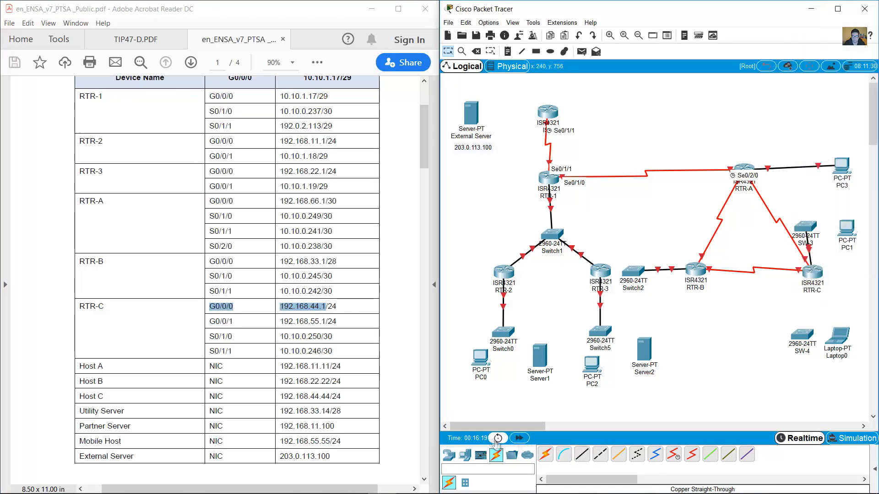
{"action": "left_click", "coordinate": [815, 274]}
{"action": "left_click", "coordinate": [824, 305]}
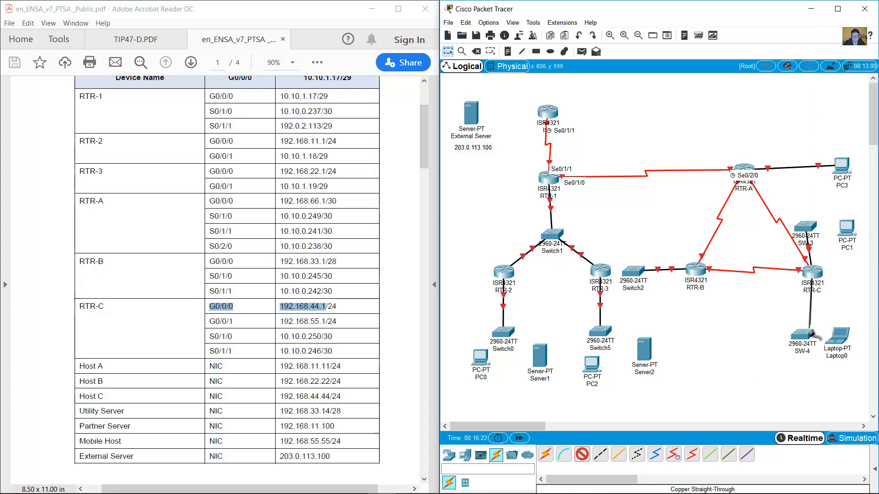
{"action": "left_click", "coordinate": [806, 332]}
{"action": "left_click", "coordinate": [811, 324]}
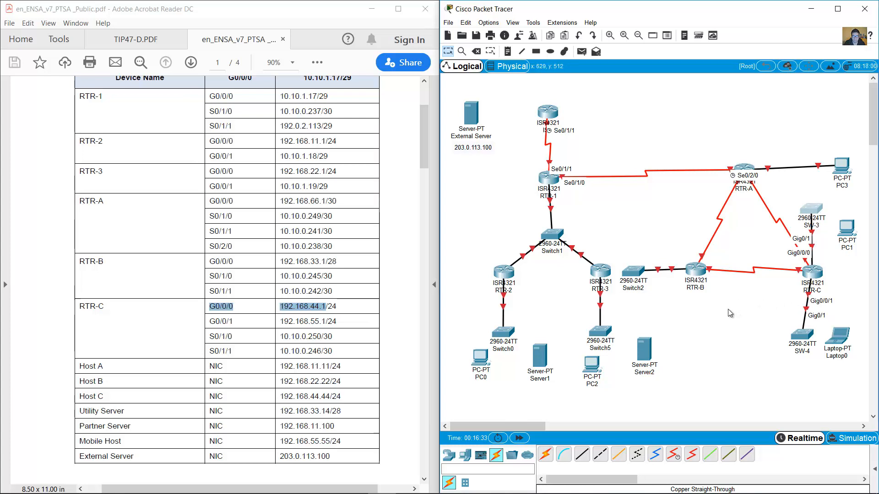
Copper-cable the top router to External Server's FastEthernet0.
{"action": "left_click", "coordinate": [582, 454]}
{"action": "left_click", "coordinate": [547, 112]}
{"action": "left_click", "coordinate": [590, 150]}
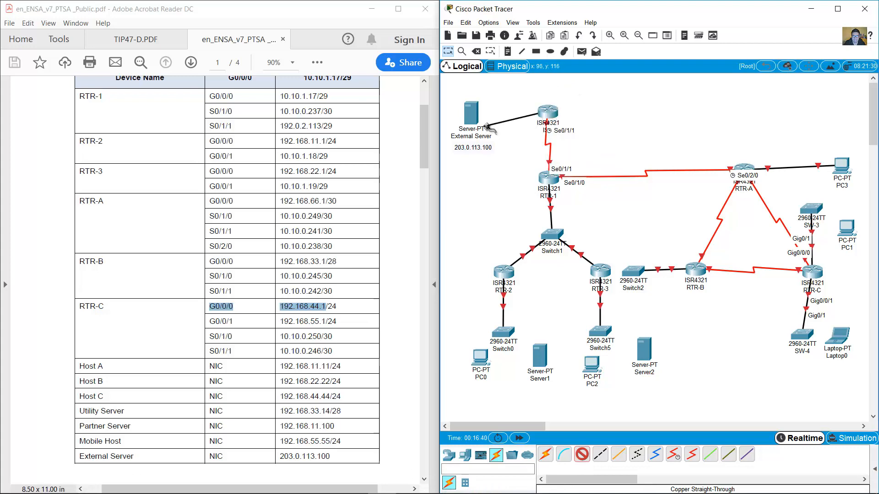
{"action": "left_click", "coordinate": [471, 112]}
{"action": "left_click", "coordinate": [485, 120]}
Rename PC0 to Host A, Server1 to Partner Server and PC2 to Host B.
{"action": "left_click_drag", "start_coordinate": [423, 158], "coordinate": [421, 226]}
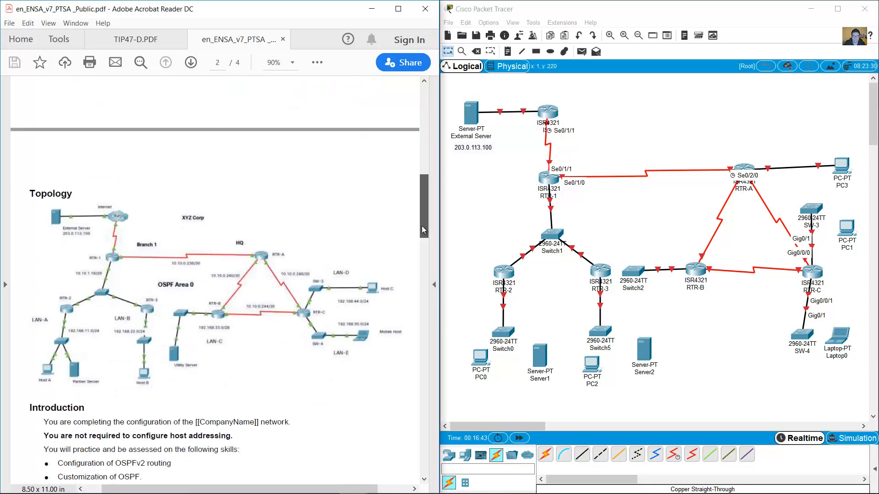
{"action": "left_click", "coordinate": [478, 377]}
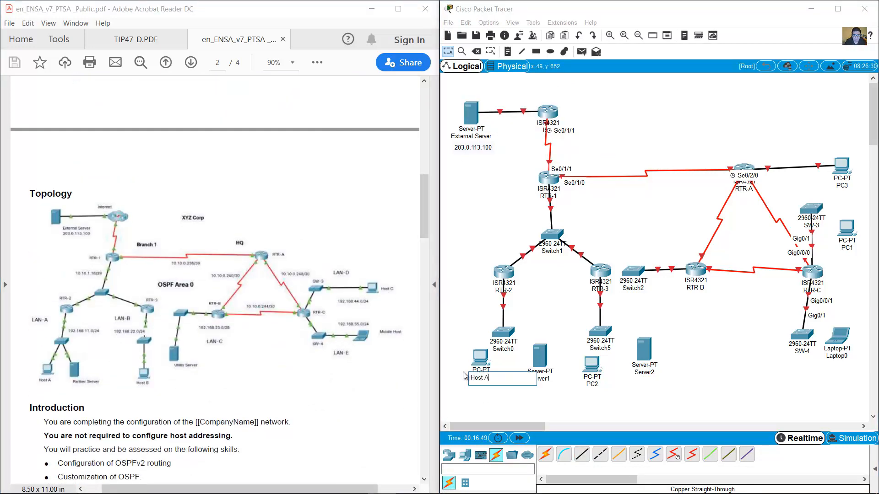
{"action": "left_click", "coordinate": [552, 380]}
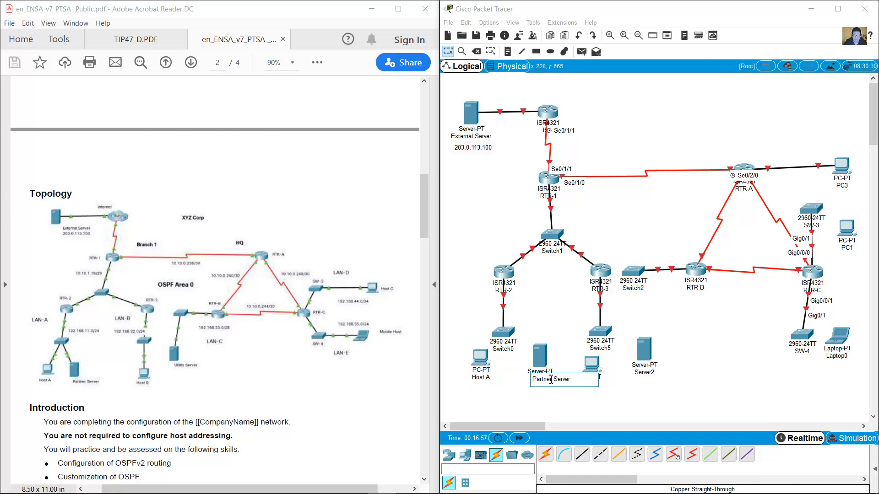
{"action": "left_click", "coordinate": [584, 386]}
{"action": "type", "text": "Host B"}
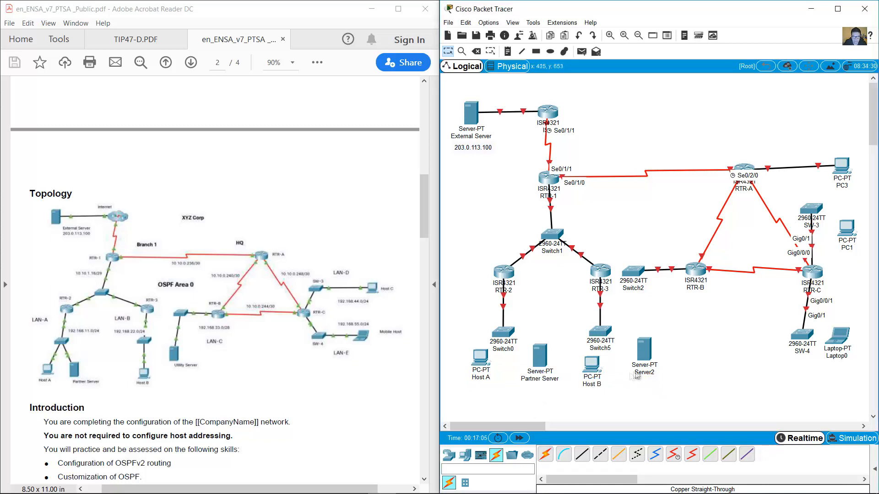
Rename Server2 to Utility Server, Laptop0 to Mobile Host, PC1 to Host C, PC3 to Host D.
{"action": "left_click", "coordinate": [654, 373]}
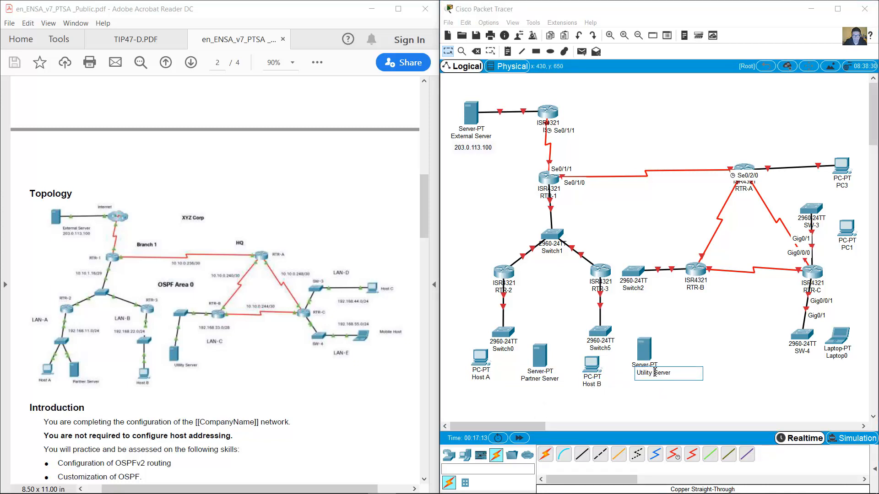
{"action": "left_click", "coordinate": [841, 356]}
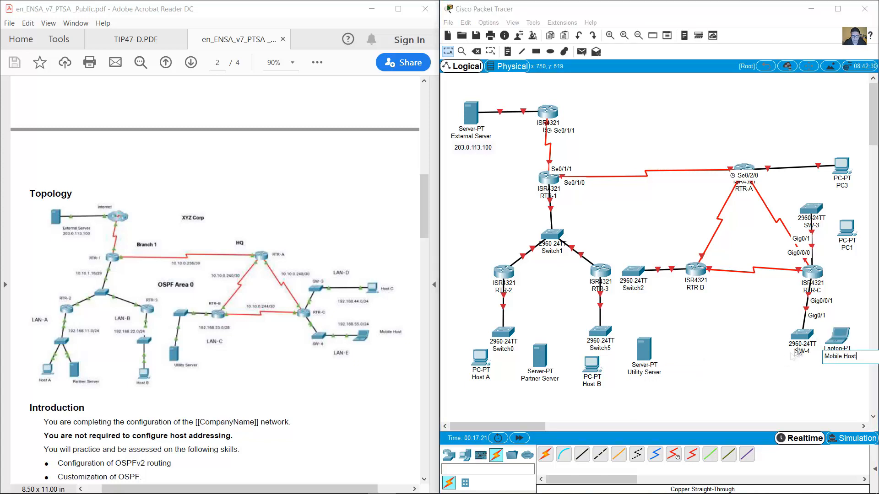
{"action": "left_click", "coordinate": [854, 248]}
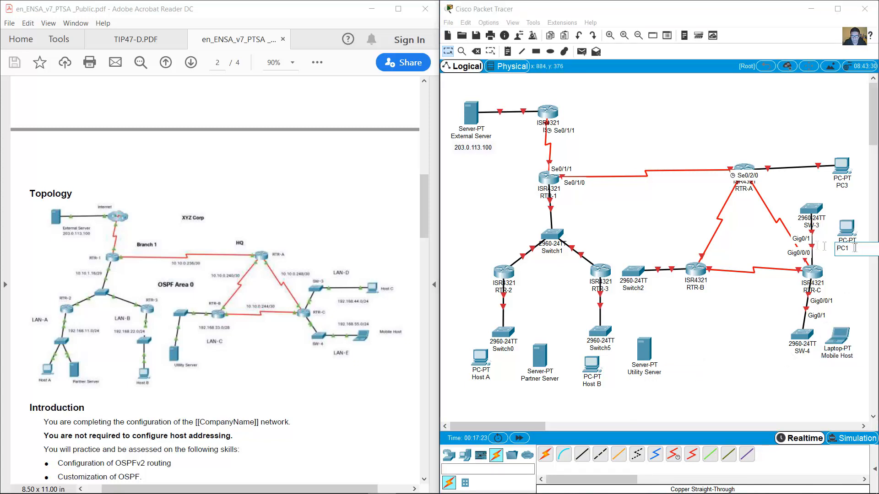
{"action": "left_click", "coordinate": [726, 304]}
{"action": "left_click", "coordinate": [845, 186]}
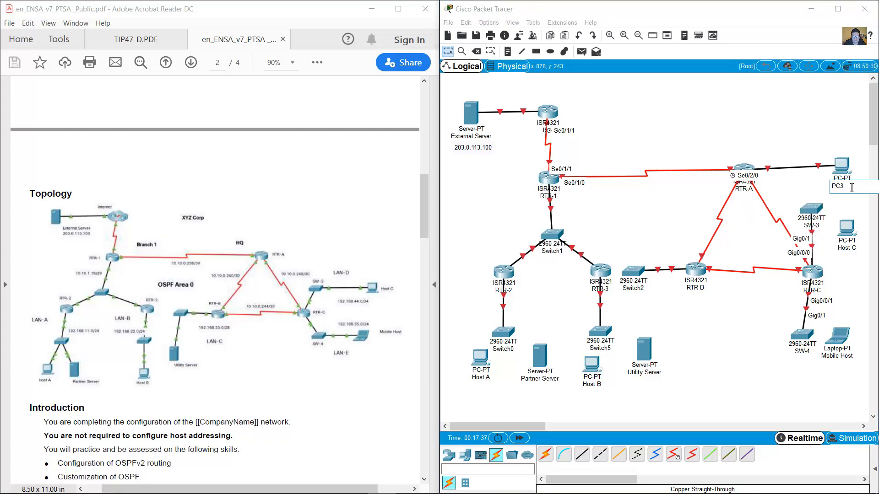
{"action": "left_click", "coordinate": [739, 136]}
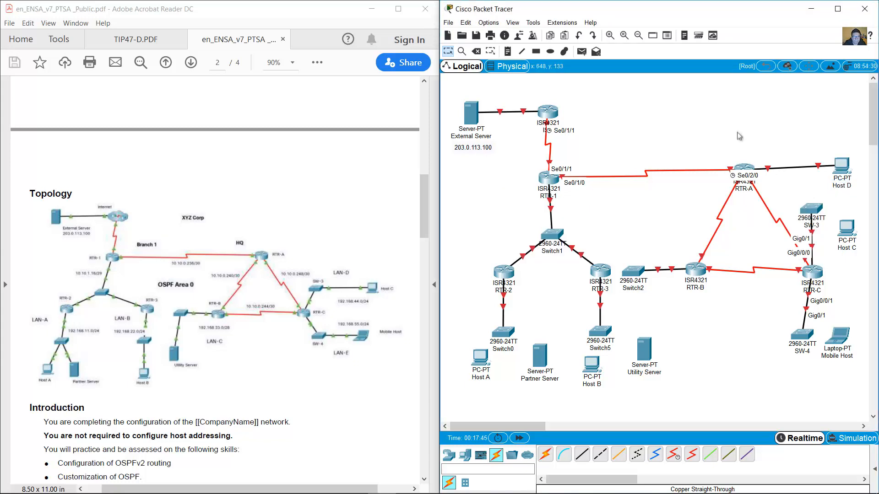
Tidy the left branch: raise External Server, routers and switches; settle Host A, Partner Server, Host B.
{"action": "left_click_drag", "start_coordinate": [472, 122], "coordinate": [472, 110]}
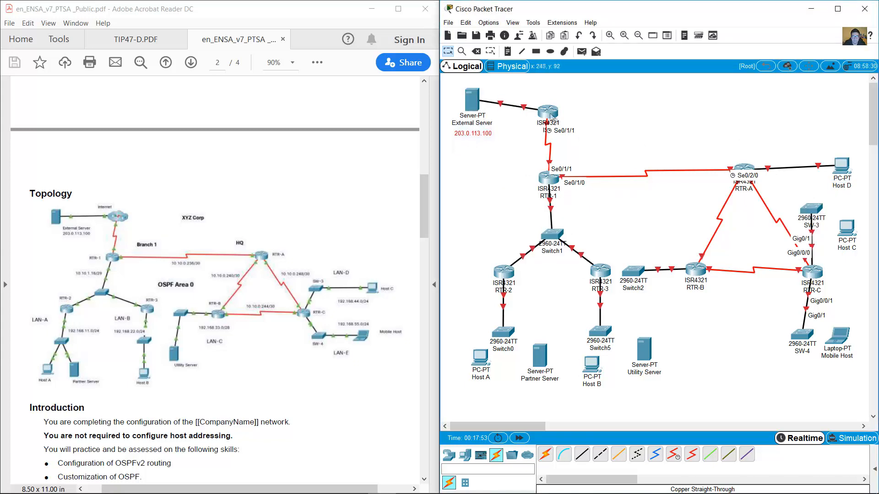
{"action": "left_click_drag", "start_coordinate": [547, 113], "coordinate": [548, 102]}
{"action": "left_click_drag", "start_coordinate": [551, 180], "coordinate": [551, 166]}
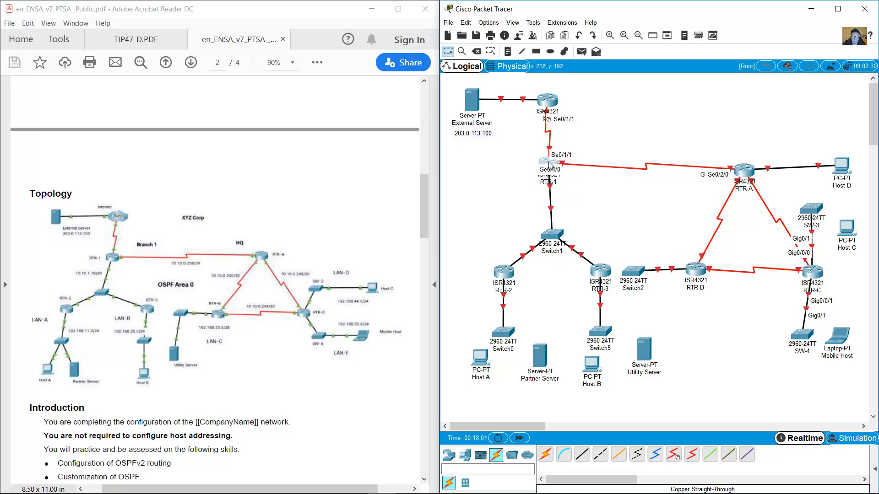
{"action": "left_click_drag", "start_coordinate": [553, 239], "coordinate": [550, 228]}
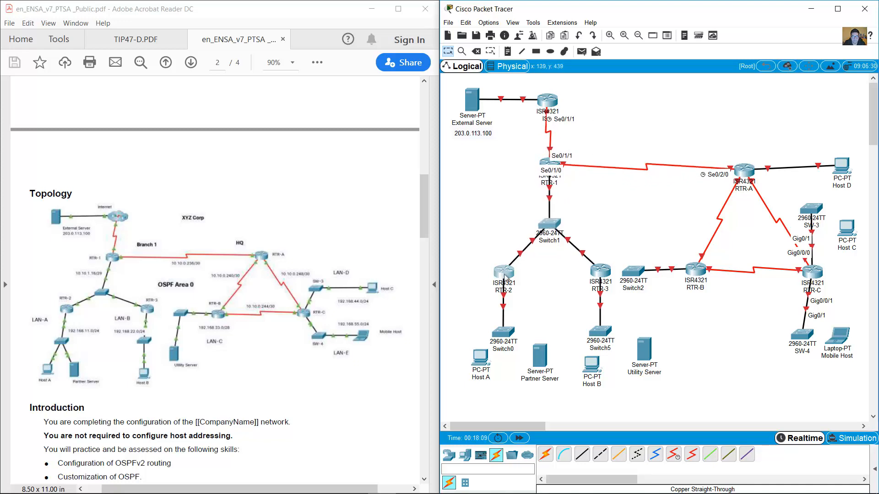
{"action": "left_click_drag", "start_coordinate": [504, 275], "coordinate": [496, 266]}
{"action": "left_click_drag", "start_coordinate": [494, 326], "coordinate": [487, 315]}
{"action": "left_click_drag", "start_coordinate": [480, 357], "coordinate": [476, 368]}
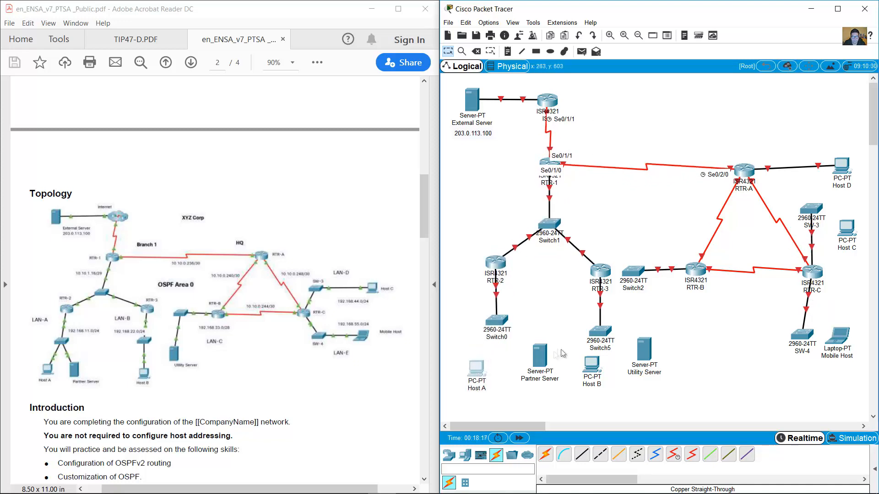
{"action": "left_click_drag", "start_coordinate": [540, 355], "coordinate": [525, 367]}
{"action": "left_click_drag", "start_coordinate": [598, 277], "coordinate": [595, 266]}
{"action": "left_click_drag", "start_coordinate": [598, 332], "coordinate": [596, 321]}
{"action": "left_click_drag", "start_coordinate": [591, 368], "coordinate": [598, 377]}
Rearrange RTR-A, RTR-B, RTR-C, Switch2, Utility Server, Host D, SW-3 and SW-4 around the HQ routers.
{"action": "left_click_drag", "start_coordinate": [746, 179], "coordinate": [747, 167]}
{"action": "left_click_drag", "start_coordinate": [700, 273], "coordinate": [697, 263]}
{"action": "left_click_drag", "start_coordinate": [813, 273], "coordinate": [798, 256]}
{"action": "left_click_drag", "start_coordinate": [635, 272], "coordinate": [635, 261]}
{"action": "left_click_drag", "start_coordinate": [644, 351], "coordinate": [635, 318]}
{"action": "left_click_drag", "start_coordinate": [841, 166], "coordinate": [824, 160]}
{"action": "left_click_drag", "start_coordinate": [796, 335], "coordinate": [819, 290]}
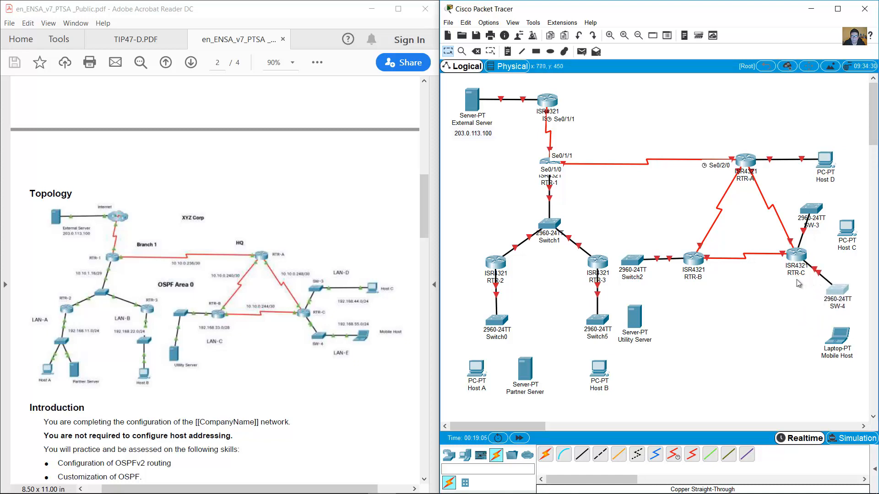
{"action": "left_click_drag", "start_coordinate": [696, 265], "coordinate": [712, 262]}
{"action": "left_click_drag", "start_coordinate": [797, 258], "coordinate": [783, 256]}
{"action": "left_click_drag", "start_coordinate": [635, 259], "coordinate": [645, 256]}
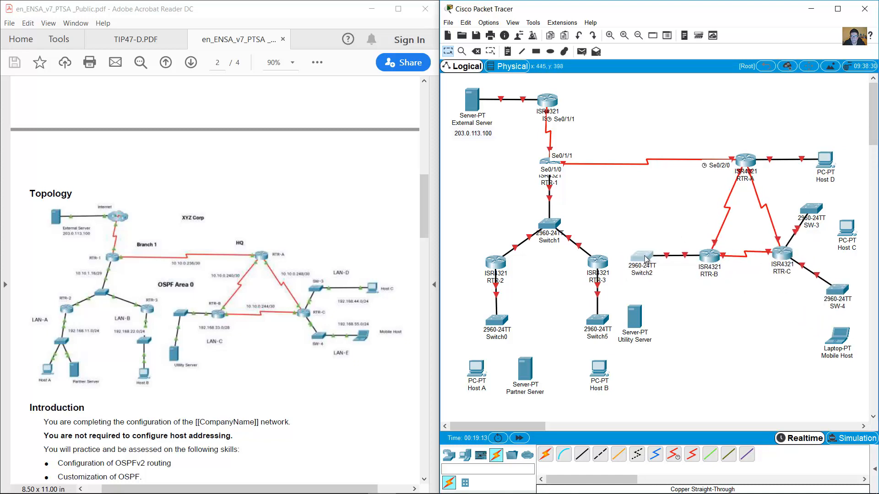
{"action": "left_click_drag", "start_coordinate": [634, 316], "coordinate": [644, 310]}
{"action": "left_click_drag", "start_coordinate": [811, 209], "coordinate": [808, 199]}
{"action": "left_click_drag", "start_coordinate": [837, 294], "coordinate": [812, 310]}
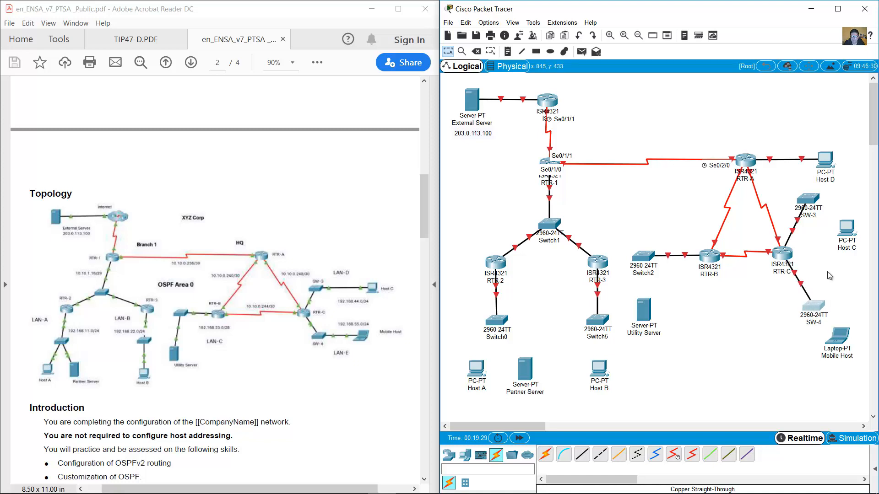
Drop the HQ device group lower, then place Host C beside SW-3 and Mobile Host beside SW-4.
{"action": "left_click_drag", "start_coordinate": [824, 190], "coordinate": [638, 342]}
{"action": "left_click_drag", "start_coordinate": [711, 261], "coordinate": [711, 277]}
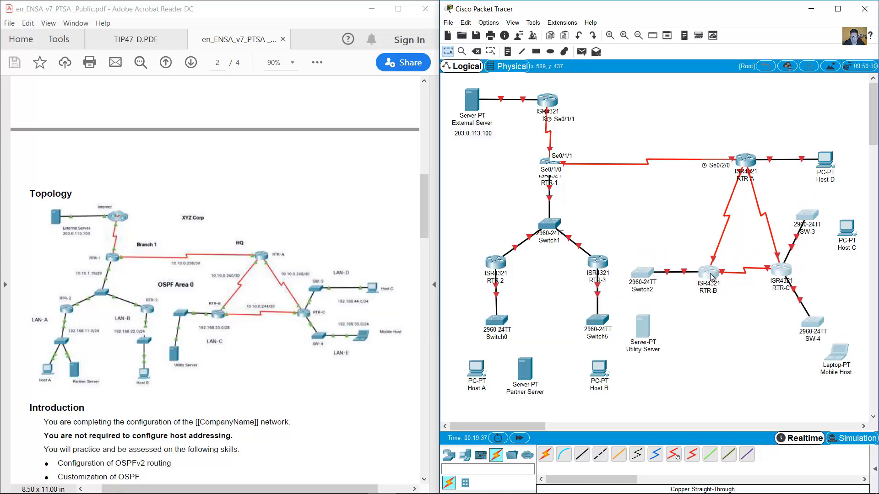
{"action": "left_click", "coordinate": [751, 243]}
{"action": "left_click_drag", "start_coordinate": [809, 216], "coordinate": [803, 215]}
{"action": "left_click_drag", "start_coordinate": [815, 323], "coordinate": [810, 322]}
{"action": "left_click_drag", "start_coordinate": [842, 356], "coordinate": [838, 364]}
{"action": "left_click_drag", "start_coordinate": [847, 230], "coordinate": [852, 212]}
{"action": "left_click_drag", "start_coordinate": [835, 361], "coordinate": [854, 319]}
{"action": "scroll", "coordinate": [685, 350], "scroll_direction": "right", "scroll_amount": 1}
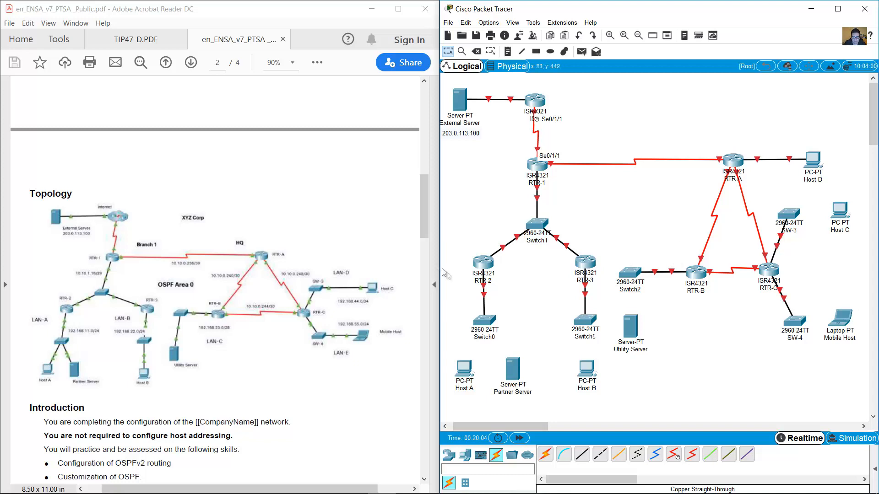
Connect Switch0 to Host A and Partner Server with copper straight-through cables.
{"action": "left_click", "coordinate": [581, 455]}
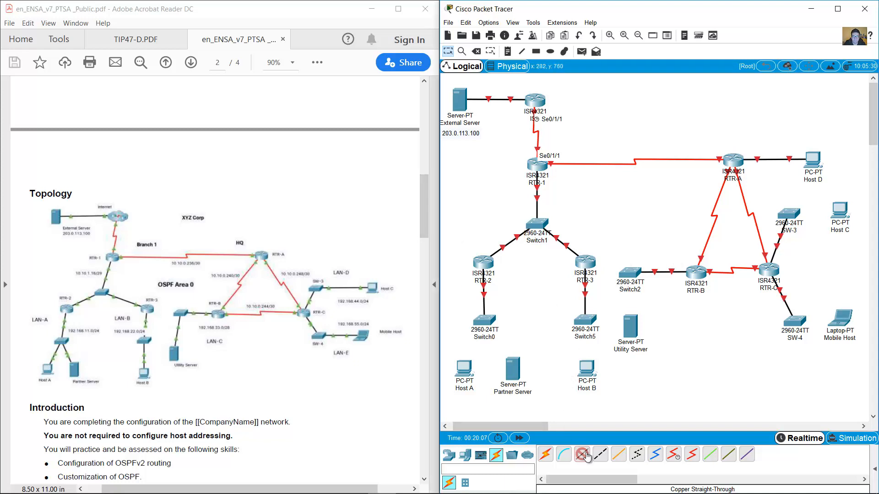
{"action": "left_click", "coordinate": [484, 322]}
{"action": "left_click", "coordinate": [534, 44]}
{"action": "left_click", "coordinate": [464, 369]}
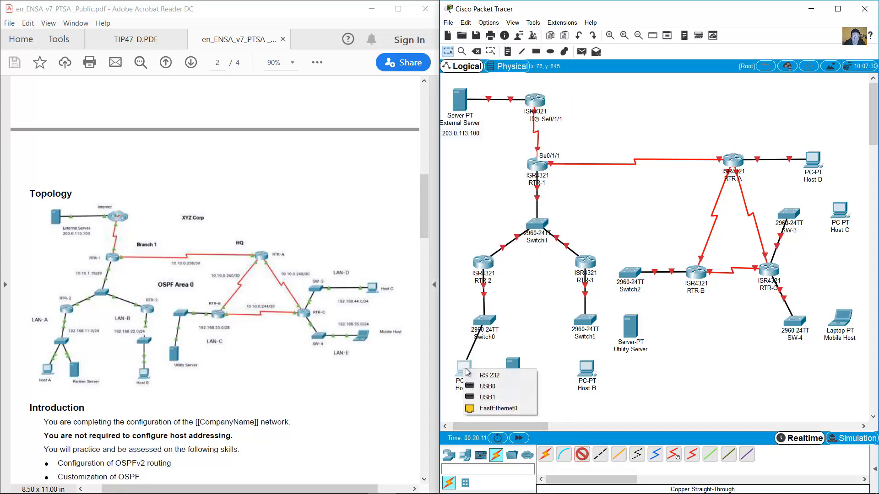
{"action": "left_click", "coordinate": [480, 403]}
{"action": "left_click", "coordinate": [484, 318]}
{"action": "left_click", "coordinate": [513, 56]}
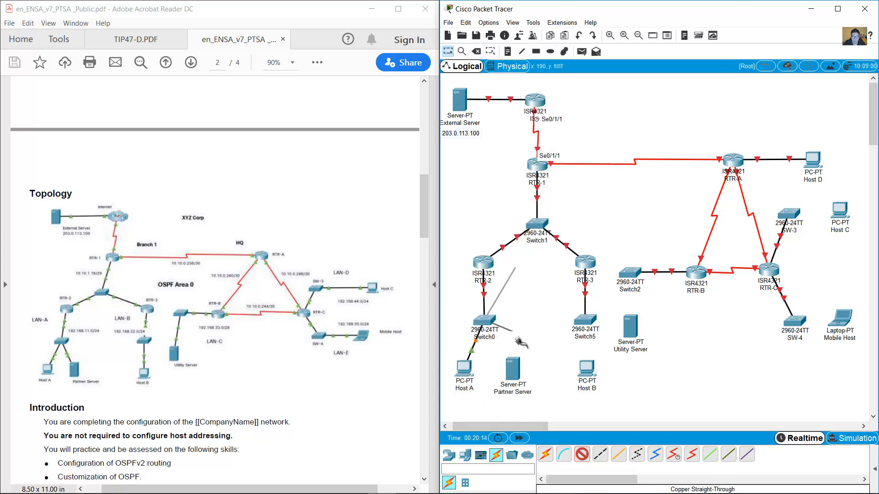
{"action": "left_click", "coordinate": [513, 366]}
{"action": "left_click", "coordinate": [540, 371]}
Cable Switch5 to Host B and Switch2 to Utility Server's FastEthernet0.
{"action": "left_click", "coordinate": [588, 322]}
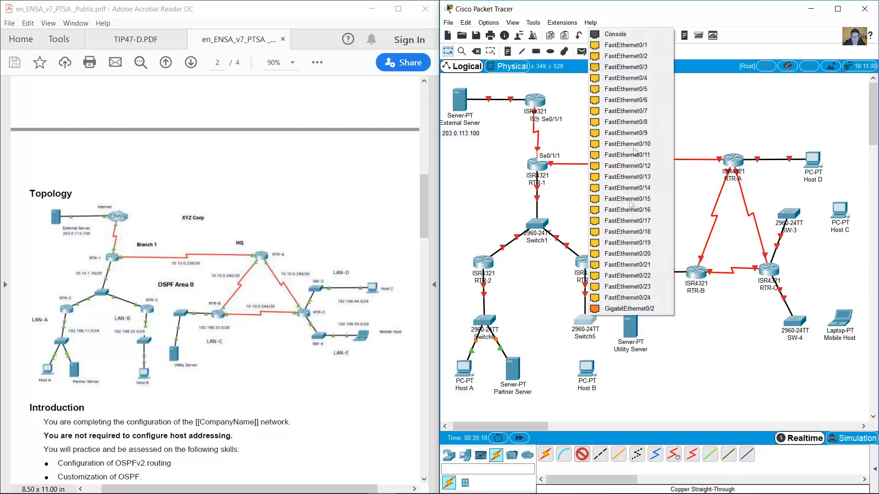
{"action": "left_click", "coordinate": [614, 55]}
{"action": "left_click", "coordinate": [618, 406]}
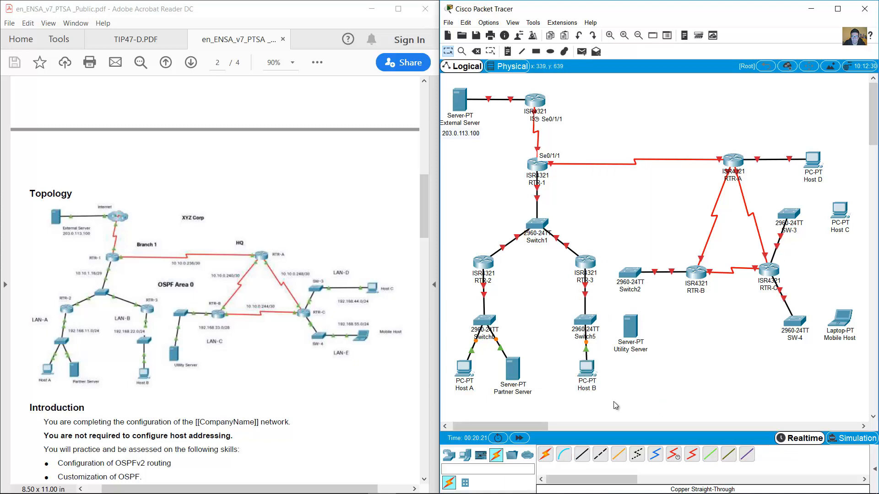
{"action": "left_click", "coordinate": [628, 273]}
{"action": "left_click", "coordinate": [662, 19]}
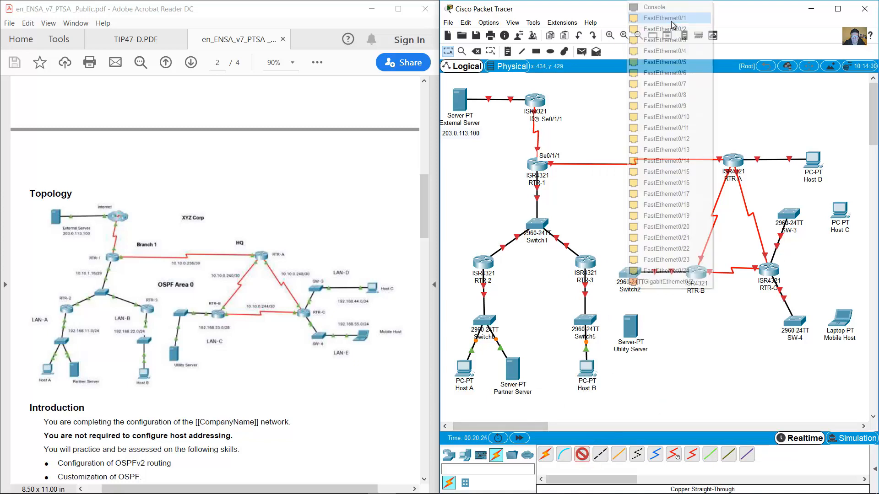
{"action": "left_click", "coordinate": [628, 320]}
{"action": "left_click", "coordinate": [659, 329]}
Cable SW-3 to Host C and SW-4 to Mobile Host with copper straight-through.
{"action": "left_click", "coordinate": [582, 454]}
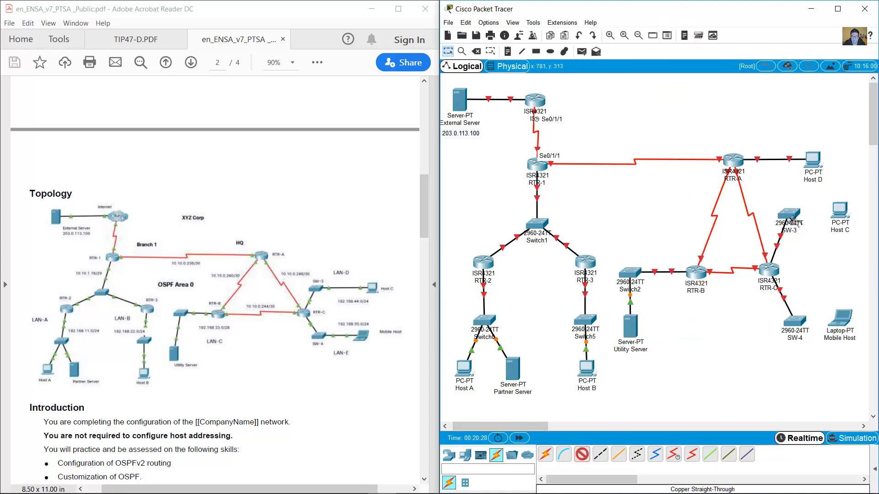
{"action": "left_click", "coordinate": [789, 214]}
{"action": "left_click", "coordinate": [826, 19]}
{"action": "left_click", "coordinate": [837, 215]}
{"action": "left_click", "coordinate": [840, 250]}
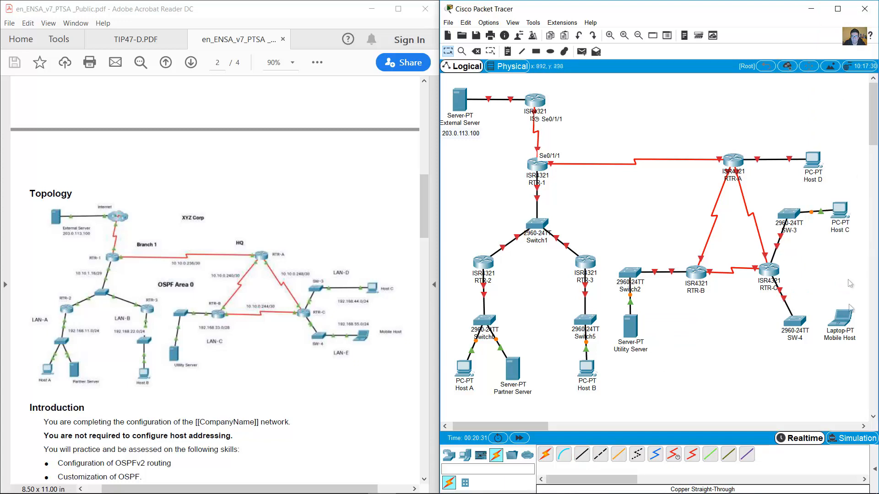
{"action": "left_click", "coordinate": [795, 322]}
{"action": "left_click", "coordinate": [842, 78]}
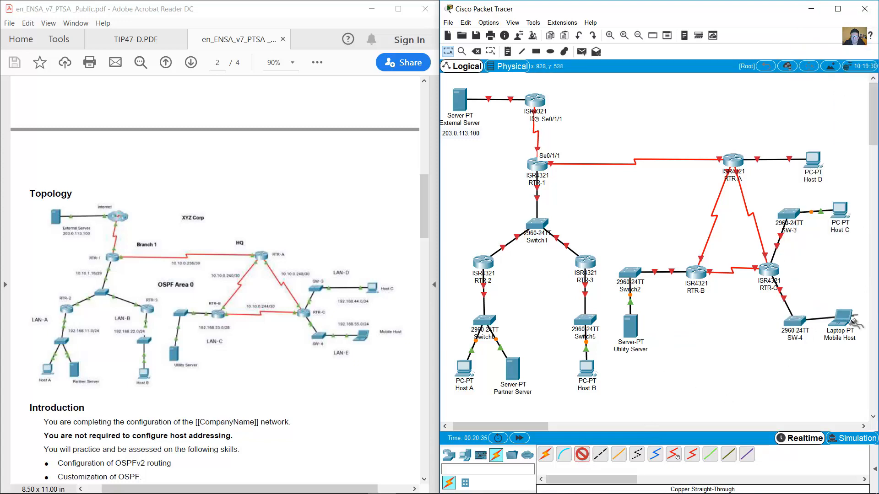
{"action": "left_click", "coordinate": [846, 321]}
{"action": "left_click", "coordinate": [852, 366]}
Nudge Mobile Host, Host C and the External Server slightly to the right.
{"action": "left_click_drag", "start_coordinate": [849, 325], "coordinate": [855, 325]}
{"action": "left_click_drag", "start_coordinate": [841, 211], "coordinate": [845, 218]}
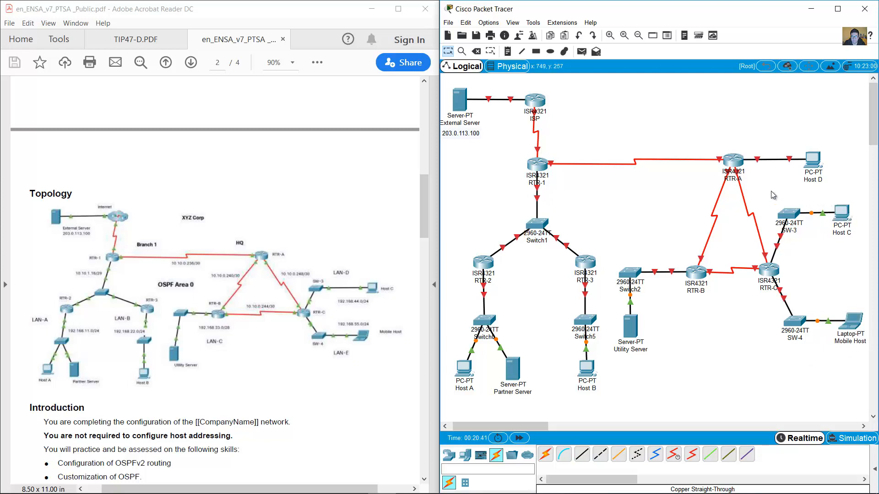
{"action": "left_click_drag", "start_coordinate": [459, 99], "coordinate": [464, 99]}
Add subnet notes such as 10.10.1.16/29 and 192.168.22.0/24 near Switch1, Switch0, Switch5 and RTR-B.
{"action": "left_click", "coordinate": [507, 51]}
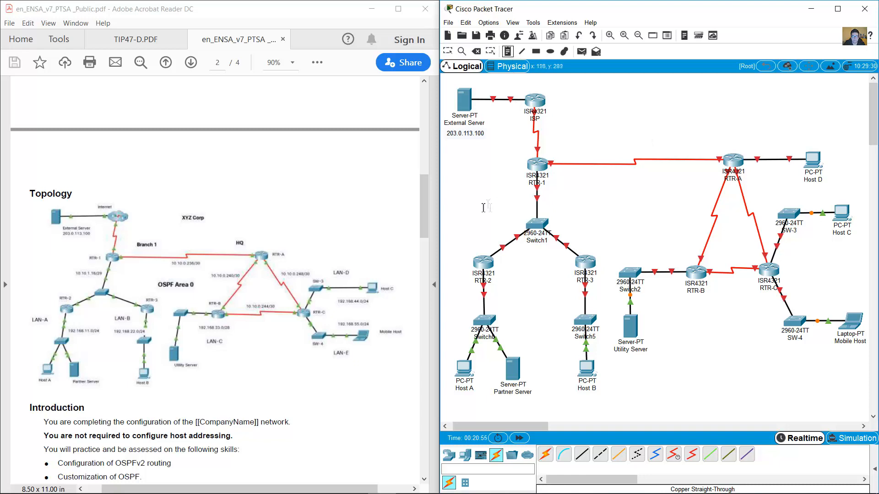
{"action": "left_click", "coordinate": [481, 209]}
{"action": "type", "text": "10.10.1.16/29"}
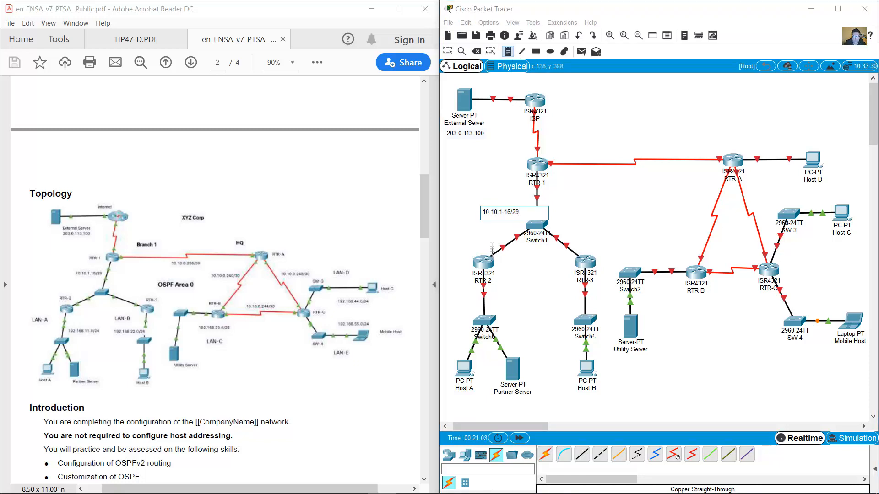
{"action": "left_click", "coordinate": [501, 304]}
{"action": "type", "text": "192.168.11.0/24"}
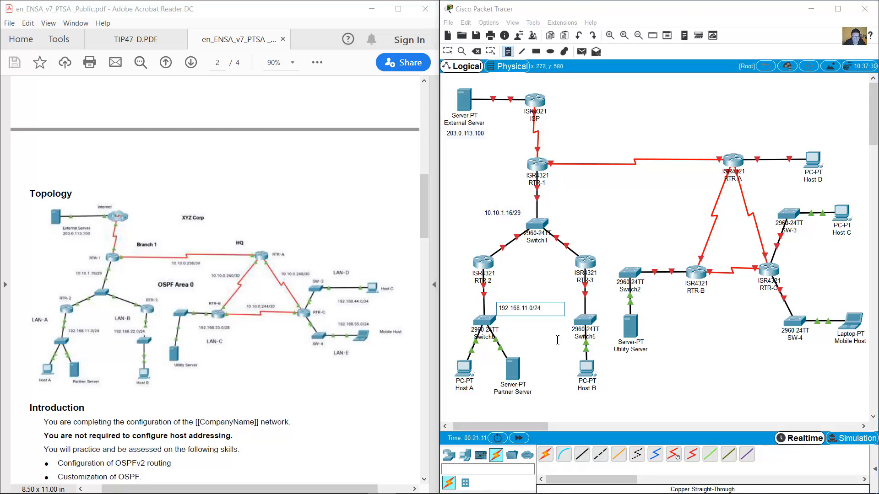
{"action": "left_click", "coordinate": [557, 340]}
{"action": "type", "text": "192.168.22.0/24"}
{"action": "left_click", "coordinate": [654, 304]}
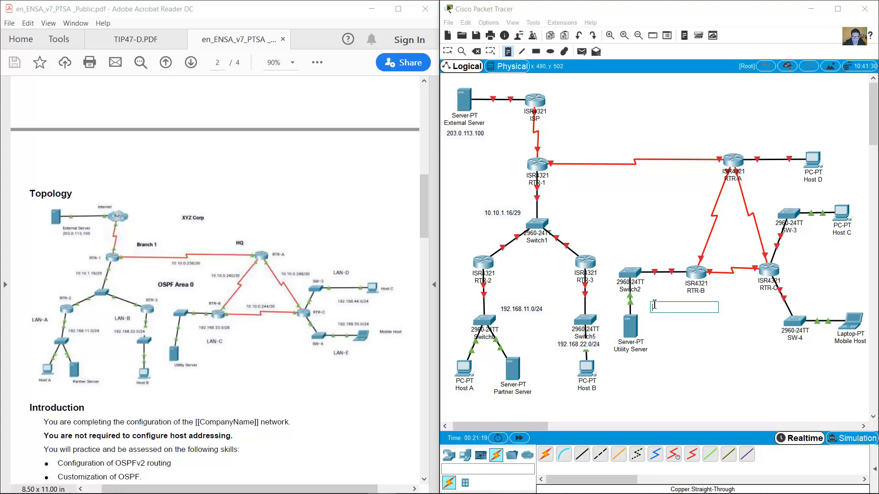
{"action": "type", "text": "192.168.3.0/28"}
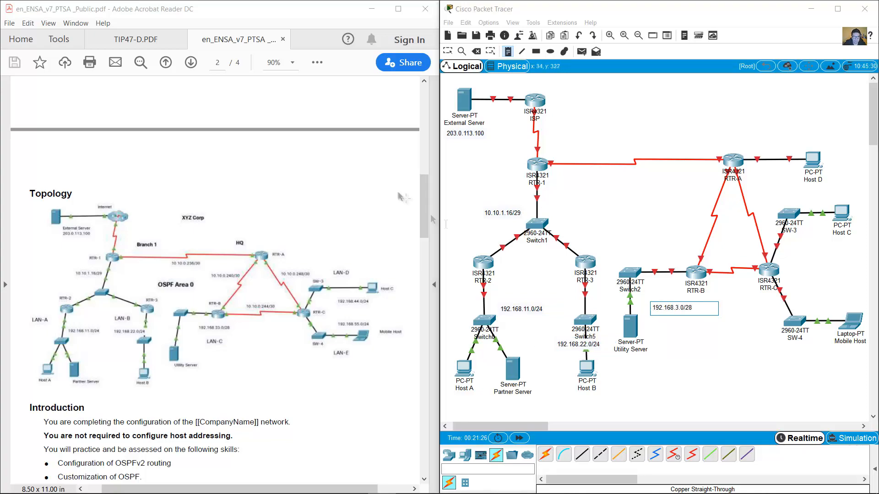
Add subnet notes beside SW-3 and RTR-C (192.168.55.0/24) and a LAN-E note below SW-4.
{"action": "mouse_move", "coordinate": [425, 214]}
{"action": "left_mouse_down"}
{"action": "mouse_move", "coordinate": [418, 142]}
{"action": "mouse_move", "coordinate": [421, 206]}
{"action": "left_mouse_up"}
{"action": "left_click", "coordinate": [795, 248]}
{"action": "type", "text": "192.168.44.0/24"}
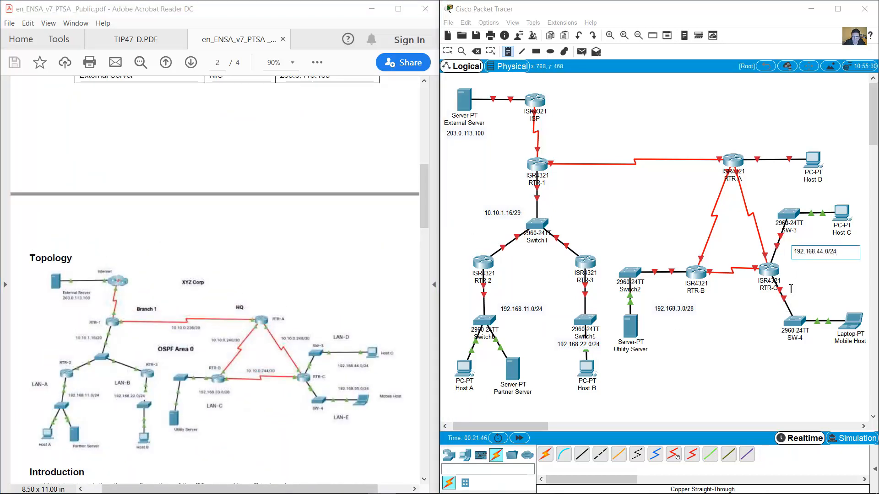
{"action": "left_click", "coordinate": [795, 290]}
{"action": "type", "text": "192.168.55.0/"}
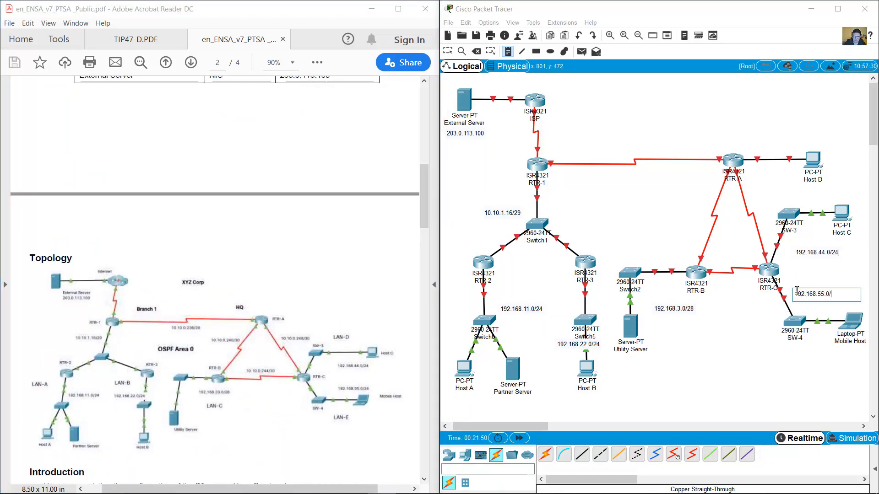
{"action": "type", "text": "24"}
{"action": "left_click", "coordinate": [792, 357]}
{"action": "type", "text": "LAN-E"}
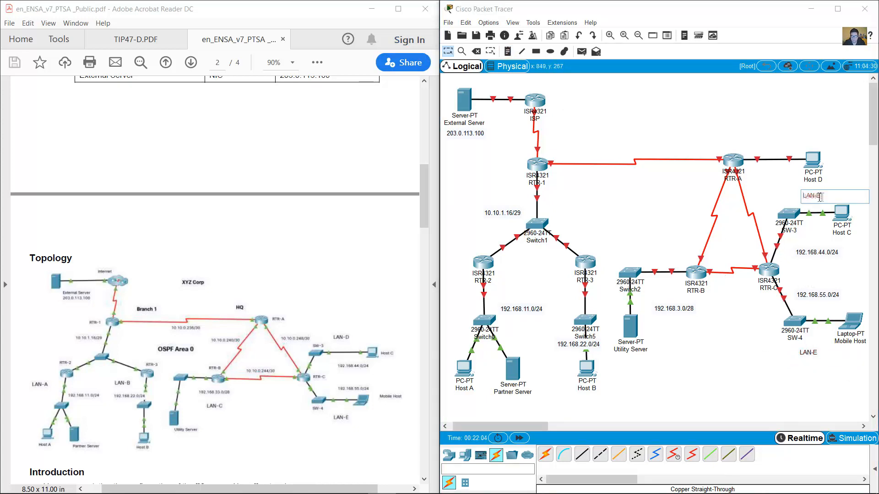
Turn copied notes into LAN-D near Host D and LAN-C below RTR-B.
{"action": "double_click", "coordinate": [817, 195]}
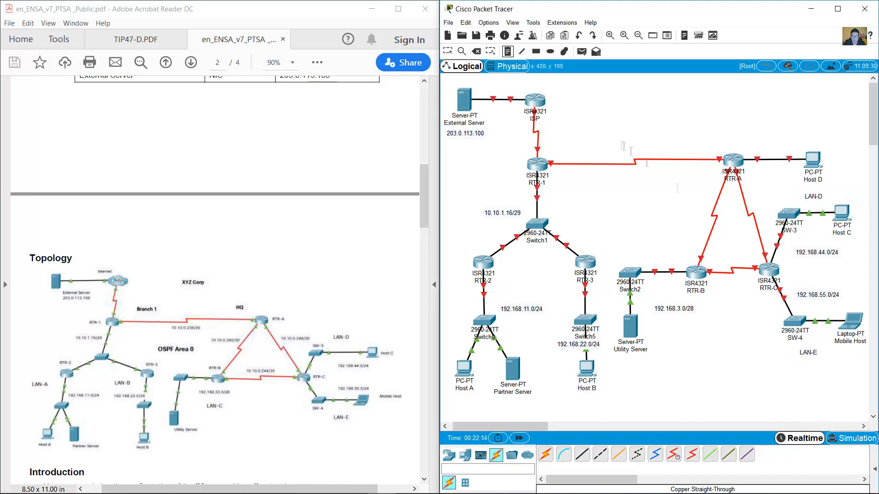
{"action": "left_click_drag", "start_coordinate": [812, 331], "coordinate": [679, 334]}
{"action": "double_click", "coordinate": [679, 334]}
{"action": "key", "text": "BackSpace"}
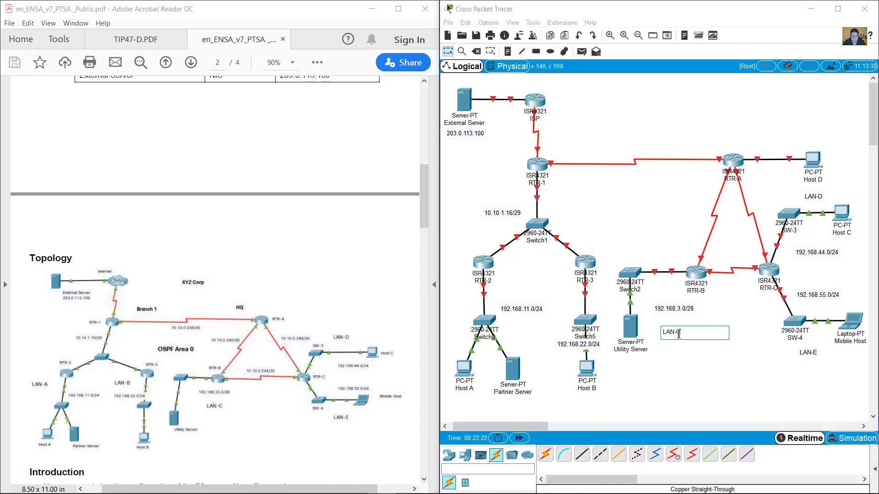
{"action": "type", "text": "C"}
{"action": "left_click", "coordinate": [663, 239]}
{"action": "key", "text": "ctrl+v"}
Paste note copies and edit them into LAN-A near RTR-2's link and LAN-B under RTR-3.
{"action": "left_click_drag", "start_coordinate": [811, 331], "coordinate": [467, 302]}
{"action": "double_click", "coordinate": [467, 302]}
{"action": "key", "text": "BackSpace"}
{"action": "type", "text": "A"}
{"action": "left_click", "coordinate": [754, 338]}
{"action": "key", "text": "ctrl+v"}
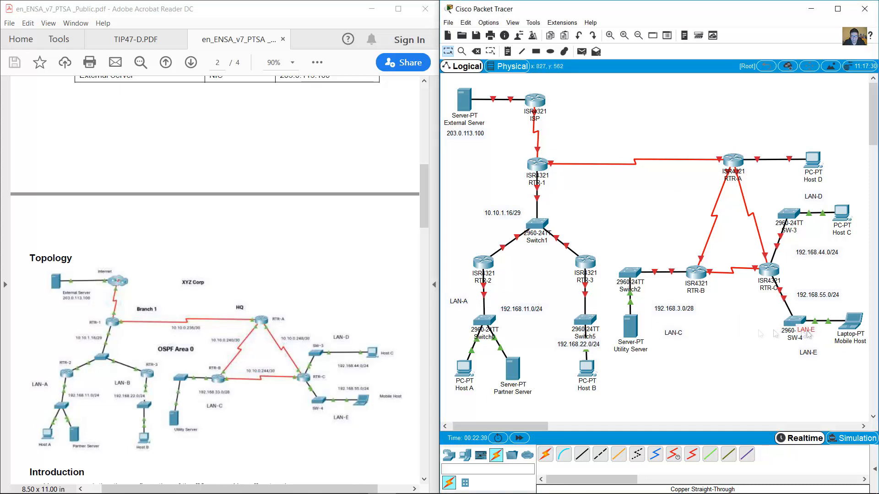
{"action": "left_click_drag", "start_coordinate": [807, 332], "coordinate": [564, 300]}
{"action": "double_click", "coordinate": [564, 299]}
{"action": "key", "text": "BackSpace"}
{"action": "type", "text": "B"}
{"action": "left_click", "coordinate": [555, 329]}
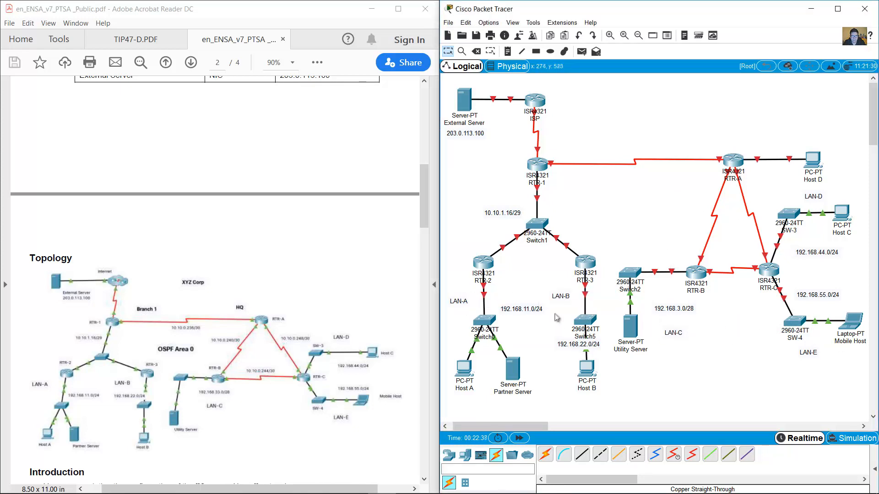
Add a Branch 1 note above RTR-1's link and an HQ note left of RTR-A.
{"action": "key", "text": "ctrl+v"}
{"action": "left_click_drag", "start_coordinate": [808, 332], "coordinate": [554, 147]}
{"action": "double_click", "coordinate": [554, 147]}
{"action": "type", "text": "Branch 1"}
{"action": "left_click", "coordinate": [753, 305]}
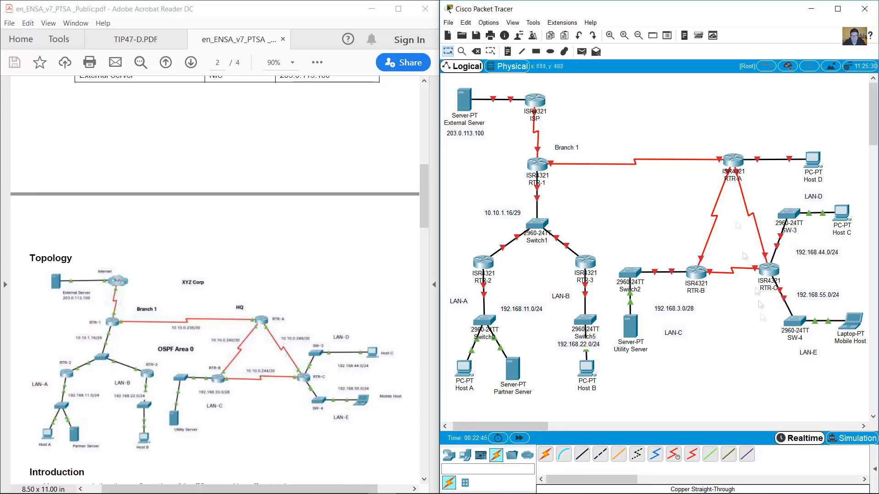
{"action": "type", "text": "LAN-E"}
{"action": "left_click_drag", "start_coordinate": [807, 332], "coordinate": [694, 145]}
{"action": "double_click", "coordinate": [695, 144]}
{"action": "left_click", "coordinate": [649, 198]}
Add an XYZ Corp title at the top and OSPF Area 0 in the triangle's middle.
{"action": "key", "text": "ctrl+v"}
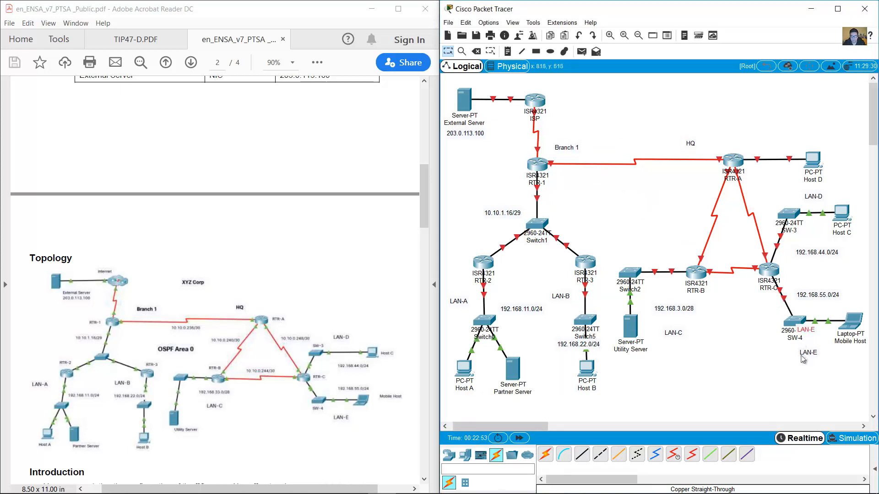
{"action": "left_click", "coordinate": [632, 112]}
{"action": "left_click_drag", "start_coordinate": [808, 332], "coordinate": [584, 105]}
{"action": "type", "text": "XYZ Corps"}
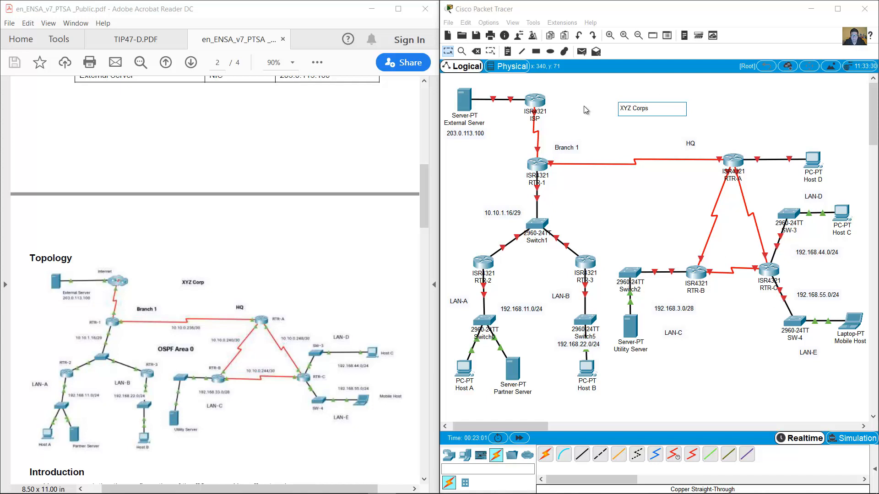
{"action": "left_click", "coordinate": [642, 136]}
{"action": "key", "text": "ctrl+v"}
{"action": "left_click_drag", "start_coordinate": [808, 332], "coordinate": [630, 206]}
{"action": "double_click", "coordinate": [631, 206]}
{"action": "type", "text": "OSPF Area 0"}
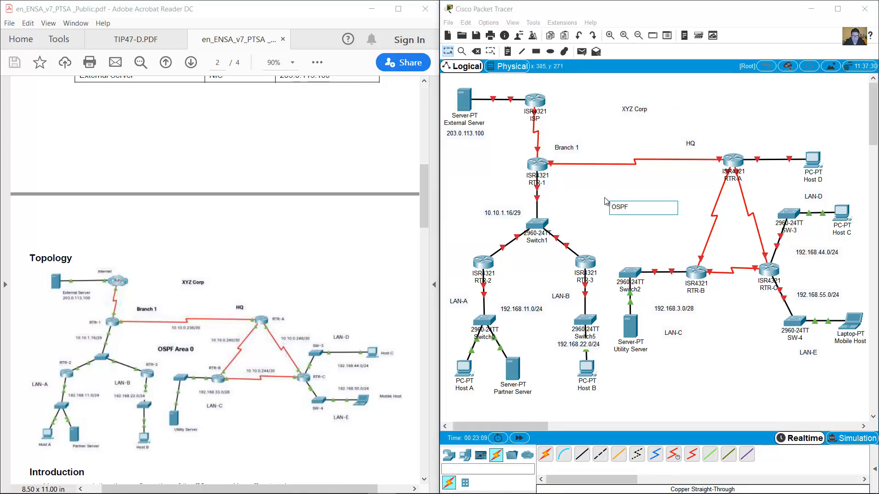
{"action": "left_click", "coordinate": [588, 221]}
Place a 10.10.0.240/30 note by the RTR-A–RTR-B link.
{"action": "key", "text": "n"}
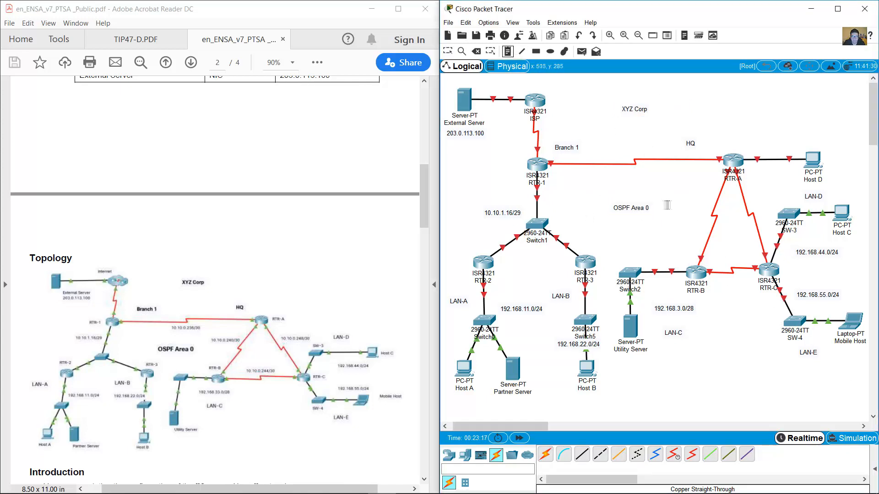
{"action": "left_click", "coordinate": [673, 204]}
{"action": "type", "text": "10.10.0.240/30"}
{"action": "left_click", "coordinate": [448, 51]}
{"action": "left_click_drag", "start_coordinate": [694, 212], "coordinate": [738, 285]}
Copy the subnet note into 10.10.0.244/30 under the RTR-B–RTR-C link and 10.10.0.248/30 near RTR-A.
{"action": "key", "text": "ctrl+c"}
{"action": "key", "text": "ctrl+v"}
{"action": "left_click", "coordinate": [743, 284]}
{"action": "key", "text": "BackSpace"}
{"action": "type", "text": "4"}
{"action": "left_click", "coordinate": [727, 315]}
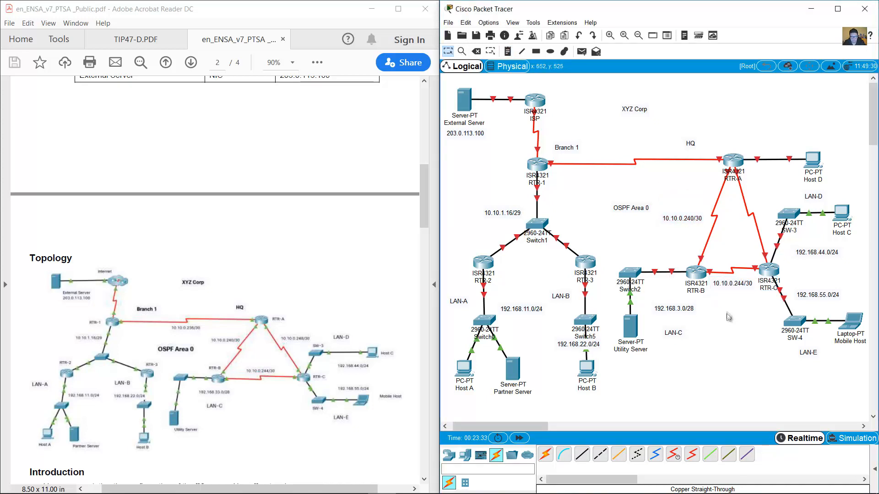
{"action": "key", "text": "ctrl+v"}
{"action": "left_click_drag", "start_coordinate": [688, 197], "coordinate": [759, 201]}
{"action": "left_click", "coordinate": [763, 201]}
{"action": "left_click", "coordinate": [763, 130]}
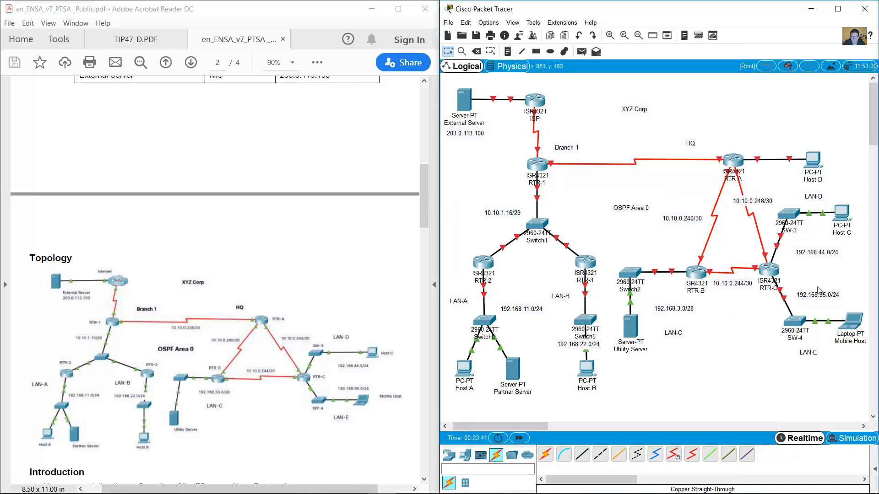
Nudge LAN-D and LAN-E, then add a LAN-F label above the RTR-A–Host D link.
{"action": "left_click_drag", "start_coordinate": [816, 199], "coordinate": [816, 203]}
{"action": "left_click_drag", "start_coordinate": [807, 355], "coordinate": [786, 142]}
{"action": "key", "text": "ctrl+c"}
{"action": "key", "text": "ctrl+v"}
{"action": "left_click", "coordinate": [788, 141]}
{"action": "key", "text": "BackSpace"}
{"action": "type", "text": "F"}
{"action": "left_click", "coordinate": [749, 107]}
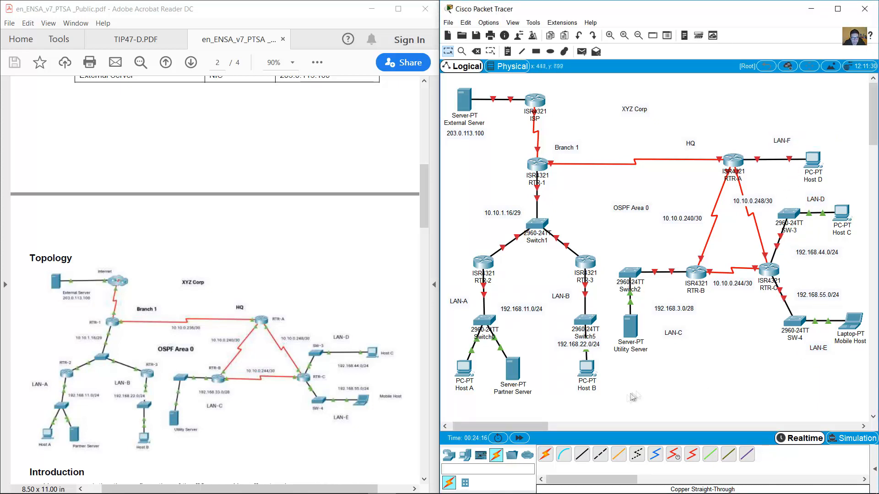
Reposition LAN-A, 192.168.11.0/24 and 192.168.22.0/24 side by side.
{"action": "left_click_drag", "start_coordinate": [459, 302], "coordinate": [463, 295]}
{"action": "left_click_drag", "start_coordinate": [520, 309], "coordinate": [510, 306]}
{"action": "left_click_drag", "start_coordinate": [578, 345], "coordinate": [560, 295]}
Position LAN-B, 192.168.3.0/28, LAN-C, 10.10.1.16/29, Branch 1 and HQ beside their devices.
{"action": "left_click_drag", "start_coordinate": [464, 295], "coordinate": [512, 295]}
{"action": "left_click", "coordinate": [543, 269]}
{"action": "left_click_drag", "start_coordinate": [673, 308], "coordinate": [662, 297]}
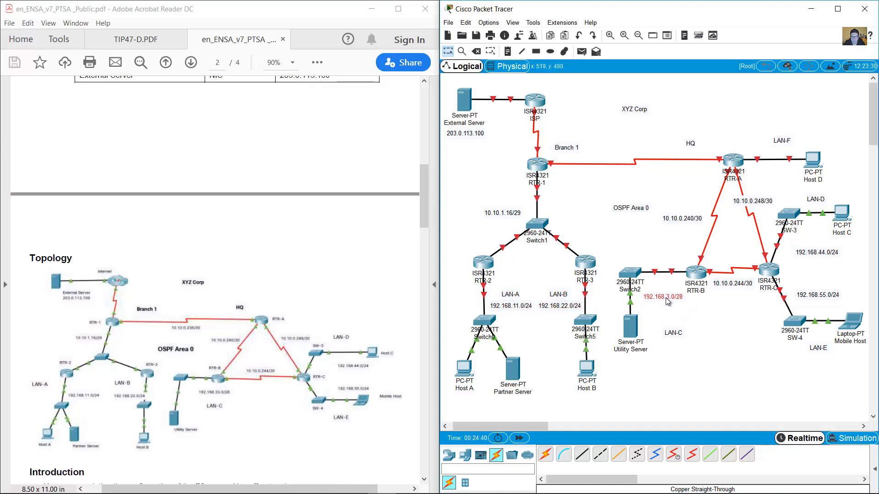
{"action": "left_click_drag", "start_coordinate": [674, 333], "coordinate": [662, 309]}
{"action": "left_click_drag", "start_coordinate": [511, 217], "coordinate": [512, 227]}
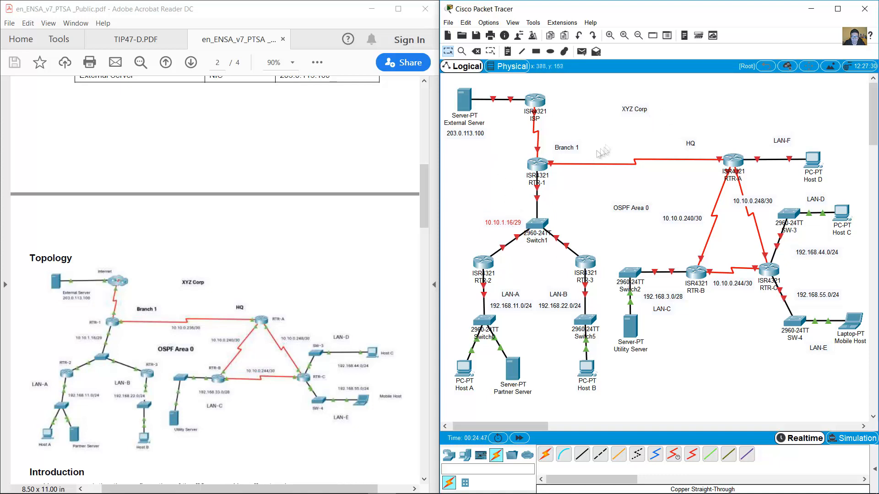
{"action": "left_click_drag", "start_coordinate": [574, 147], "coordinate": [573, 151]}
{"action": "left_click_drag", "start_coordinate": [692, 143], "coordinate": [714, 145]}
{"action": "left_click", "coordinate": [705, 105]}
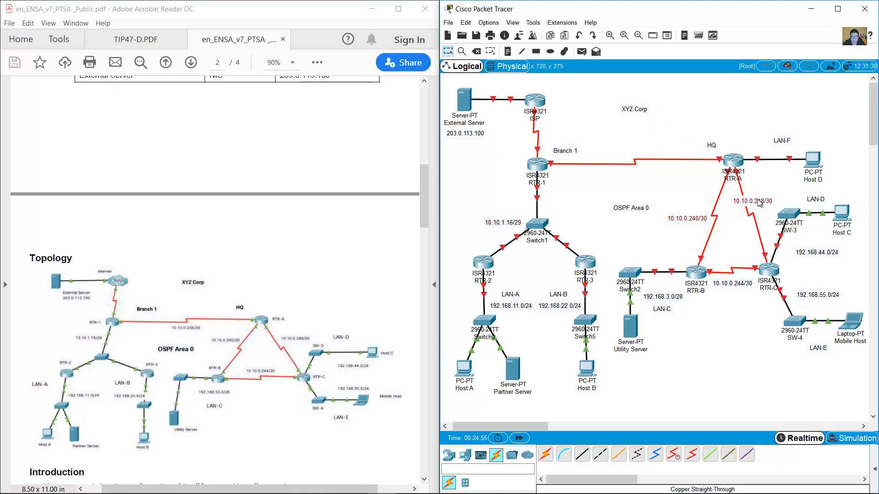
Realign the 10.10.0.248/30, 10.10.0.240/30 and 10.10.0.244/30 notes, shifting RTR-A and RTR-B slightly left.
{"action": "left_click_drag", "start_coordinate": [753, 201], "coordinate": [750, 227]}
{"action": "left_click_drag", "start_coordinate": [682, 219], "coordinate": [707, 206]}
{"action": "left_click", "coordinate": [731, 285]}
{"action": "mouse_move", "coordinate": [729, 285]}
{"action": "left_mouse_down"}
{"action": "mouse_move", "coordinate": [729, 269]}
{"action": "mouse_move", "coordinate": [729, 282]}
{"action": "left_mouse_up"}
{"action": "left_click_drag", "start_coordinate": [731, 162], "coordinate": [723, 162]}
{"action": "left_click_drag", "start_coordinate": [697, 274], "coordinate": [688, 273]}
{"action": "left_click_drag", "start_coordinate": [739, 283], "coordinate": [735, 281]}
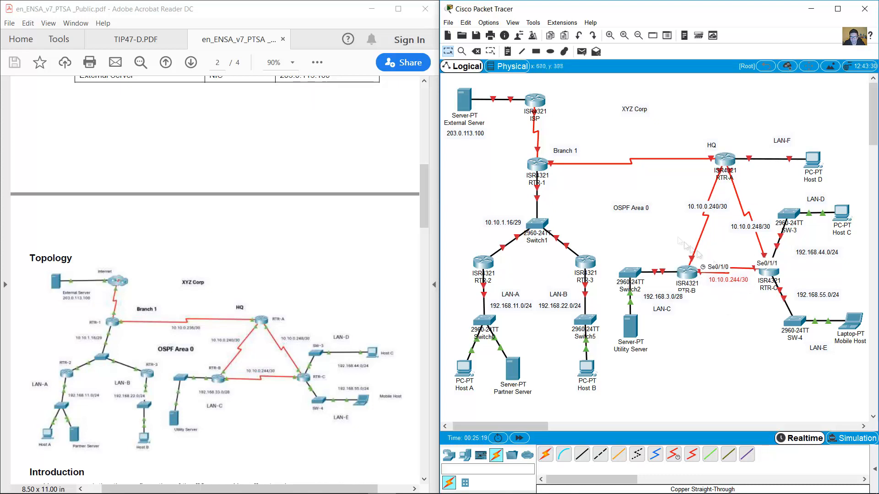
{"action": "left_click", "coordinate": [677, 235]}
Arrange 192.168.44.0/24, 192.168.55.0/24, LAN-D and LAN-E beside SW-3 and SW-4.
{"action": "left_click_drag", "start_coordinate": [818, 253], "coordinate": [821, 247]}
{"action": "left_click_drag", "start_coordinate": [817, 297], "coordinate": [818, 307]}
{"action": "left_click_drag", "start_coordinate": [818, 204], "coordinate": [818, 239]}
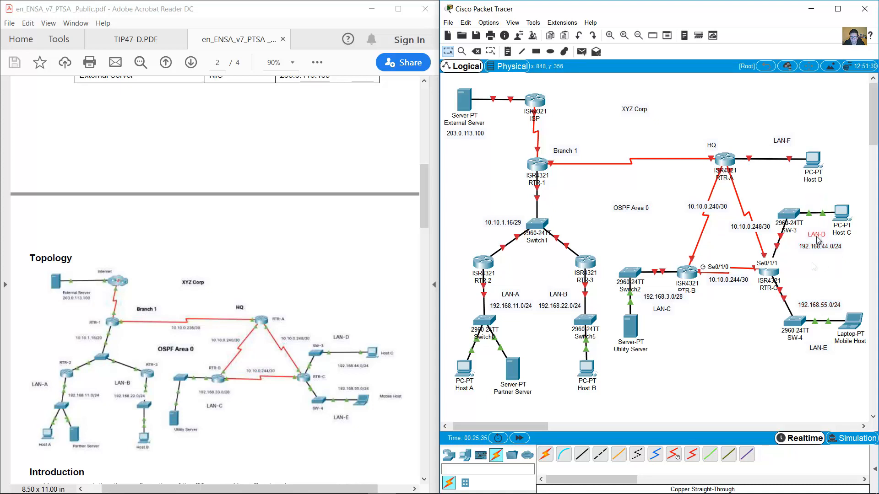
{"action": "left_click_drag", "start_coordinate": [819, 349], "coordinate": [821, 296]}
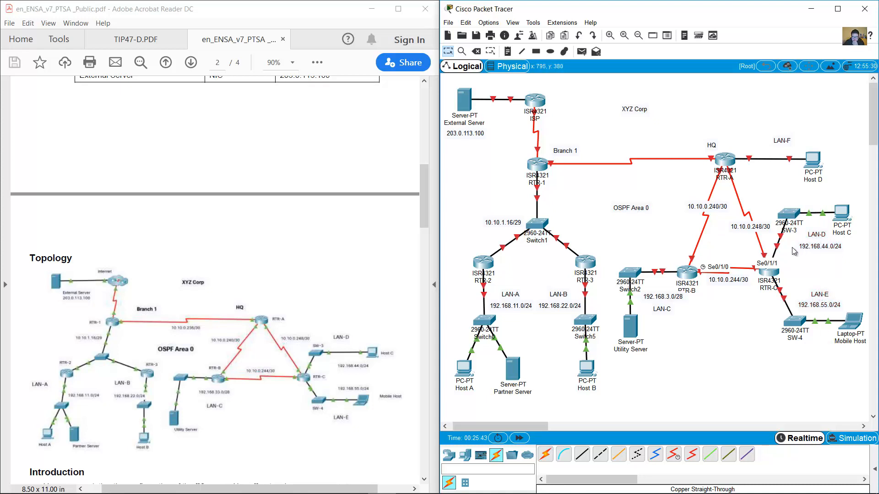
Shift the Switch2, RTR-B, Utility Server and LAN-C group left and nudge 10.10.0.244/30.
{"action": "left_click_drag", "start_coordinate": [705, 366], "coordinate": [616, 262]}
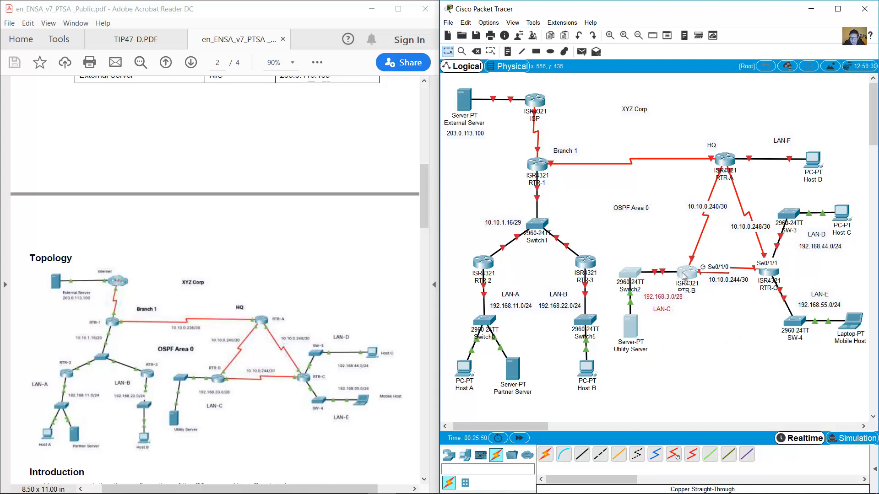
{"action": "left_click_drag", "start_coordinate": [682, 271], "coordinate": [674, 271]}
{"action": "left_click", "coordinate": [646, 242]}
{"action": "left_click_drag", "start_coordinate": [732, 283], "coordinate": [728, 284]}
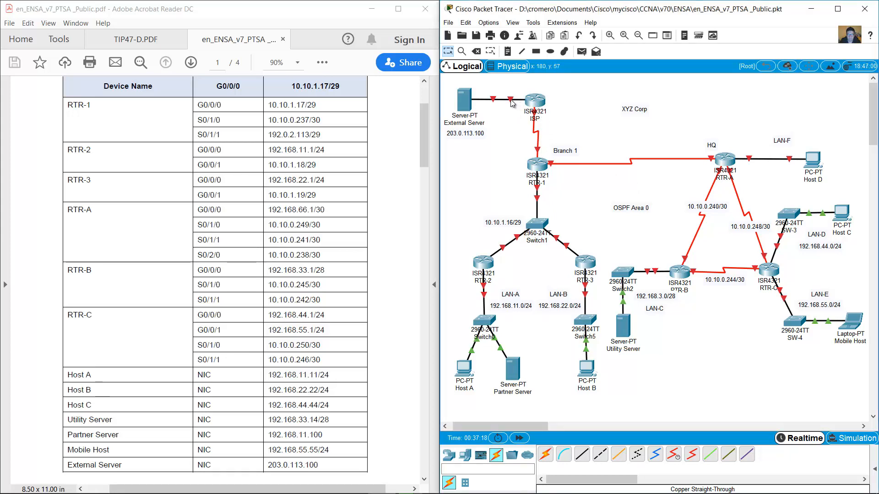
Open the ISP router's CLI, skip the initial setup dialog, and enter global configuration mode.
{"action": "left_click", "coordinate": [528, 102]}
{"action": "left_click_drag", "start_coordinate": [515, 113], "coordinate": [232, 68]}
{"action": "left_click", "coordinate": [94, 82]}
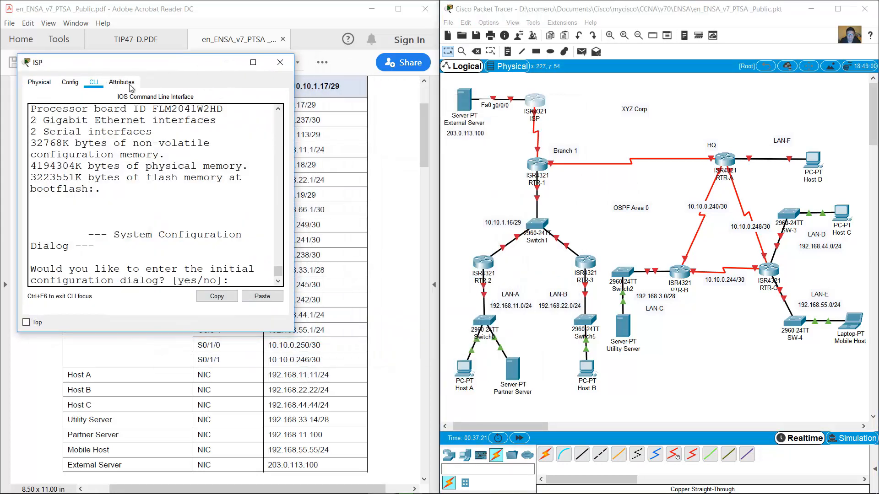
{"action": "left_click_drag", "start_coordinate": [294, 133], "coordinate": [437, 133]}
{"action": "type", "text": "no"}
{"action": "key", "text": "Return"}
{"action": "key", "text": "Return"}
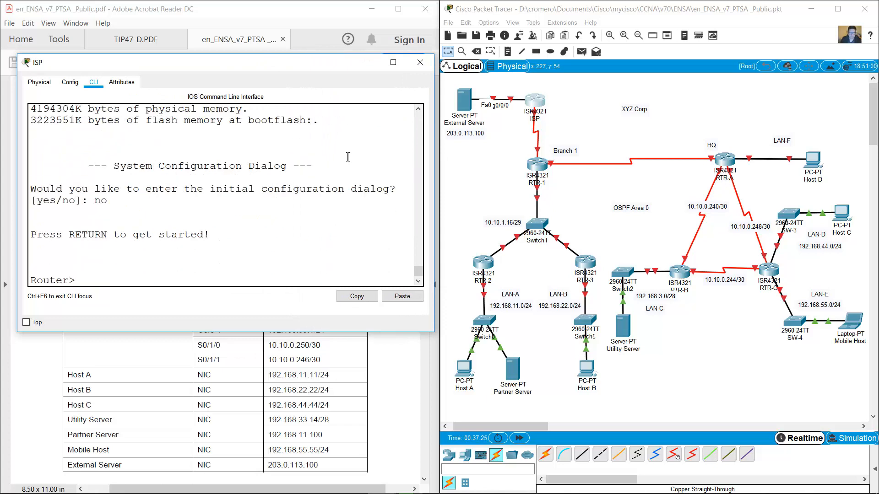
{"action": "type", "text": "en"}
{"action": "key", "text": "Return"}
{"action": "type", "text": "conf term"}
{"action": "key", "text": "Return"}
Give ISP's G0/0/0 the address 203.0.113.1 255.255.255.0 and enable it with no shutdown.
{"action": "type", "text": "int g0/0"}
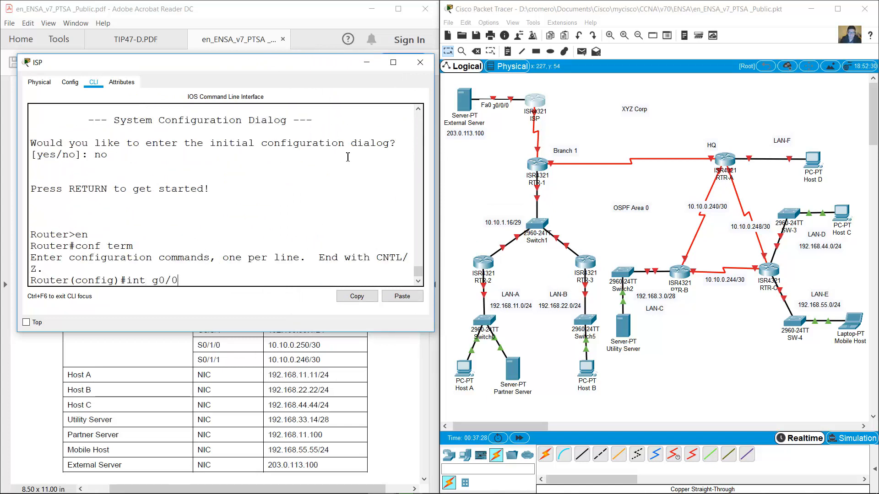
{"action": "type", "text": "/0"}
{"action": "key", "text": "Return"}
{"action": "key", "text": "BackSpace"}
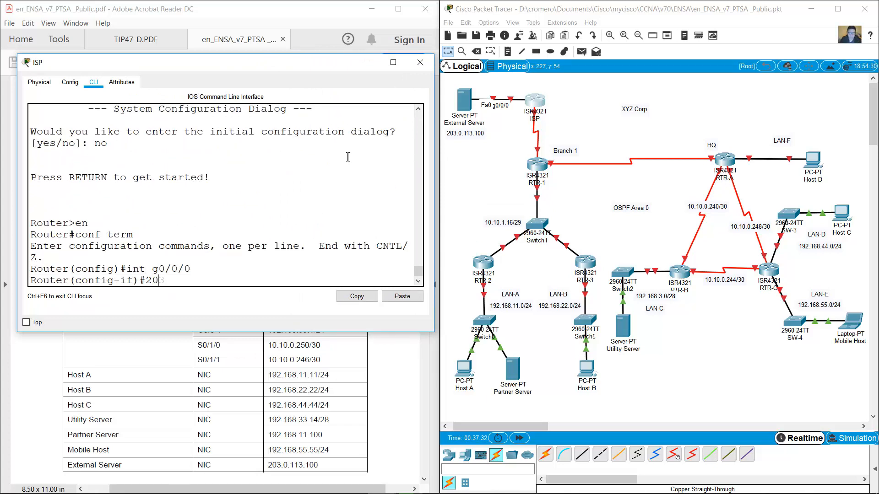
{"action": "type", "text": "i paddr"}
{"action": "key", "text": "BackSpace"}
{"action": "key", "text": "BackSpace"}
{"action": "key", "text": "BackSpace"}
{"action": "key", "text": "BackSpace"}
{"action": "key", "text": "BackSpace"}
{"action": "key", "text": "BackSpace"}
{"action": "key", "text": "BackSpace"}
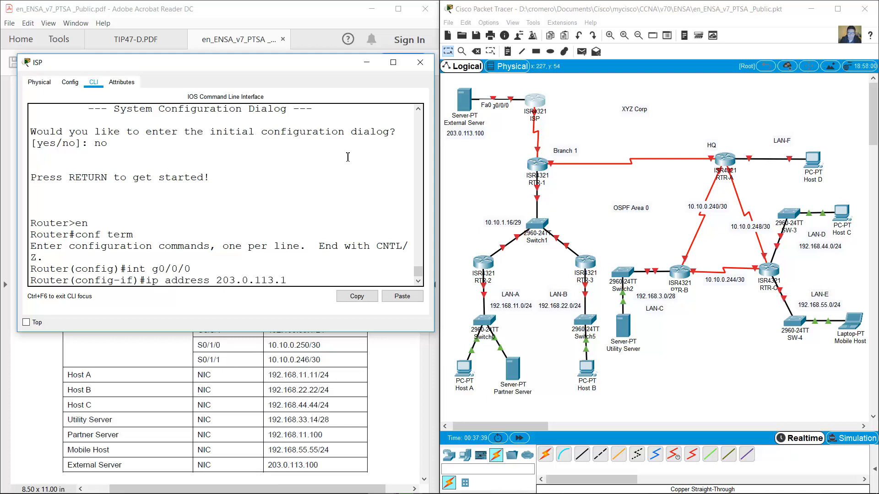
{"action": "type", "text": "255.255.255.0"}
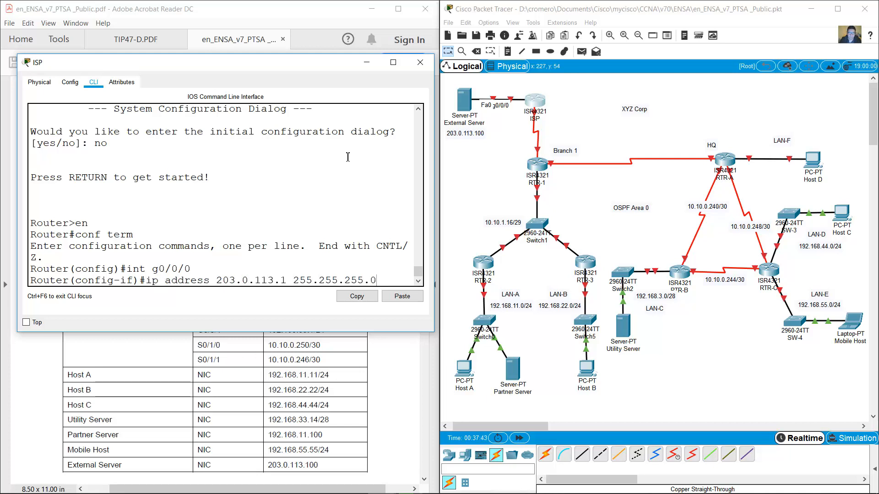
{"action": "key", "text": "Return"}
{"action": "type", "text": "no shutdown"}
{"action": "key", "text": "Return"}
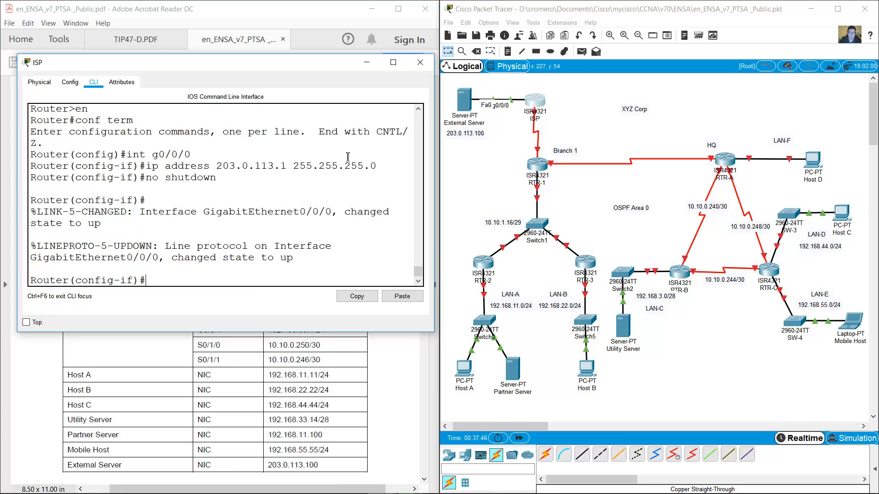
Set the External Server's static IP to 203.0.113.100 with gateway 203.0.113.1, then close both windows.
{"action": "left_click", "coordinate": [465, 100]}
{"action": "left_click", "coordinate": [417, 128]}
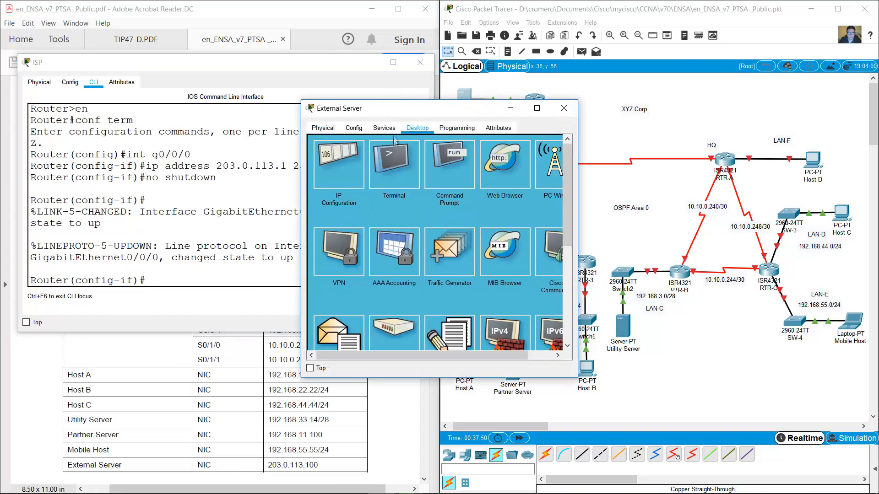
{"action": "left_click", "coordinate": [348, 153]}
{"action": "left_click_drag", "start_coordinate": [465, 110], "coordinate": [589, 164]}
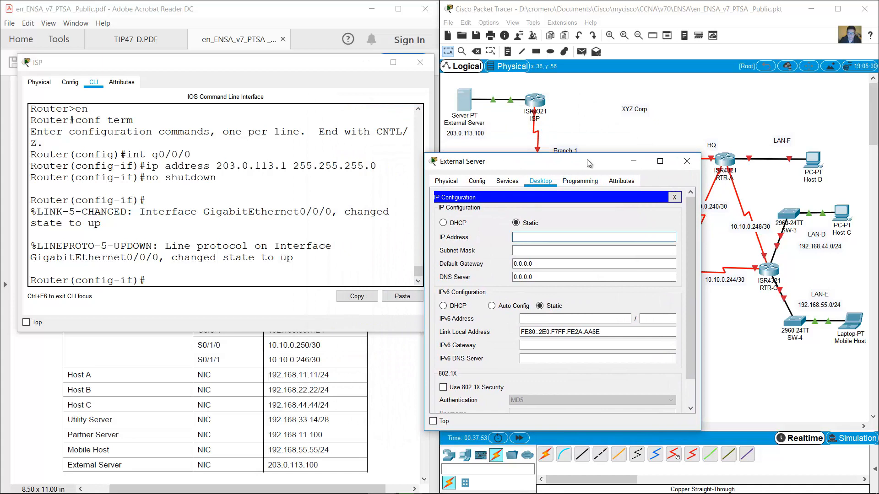
{"action": "type", "text": "203.0.113.100"}
{"action": "key", "text": "Tab"}
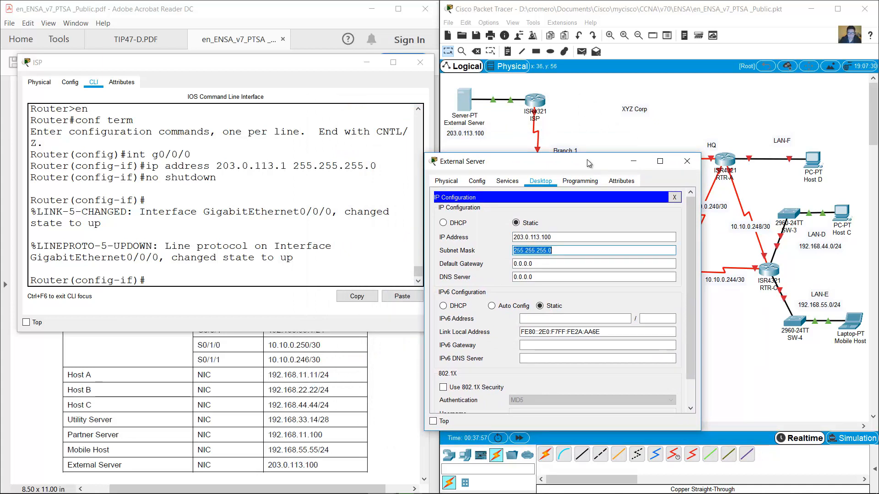
{"action": "key", "text": "Tab"}
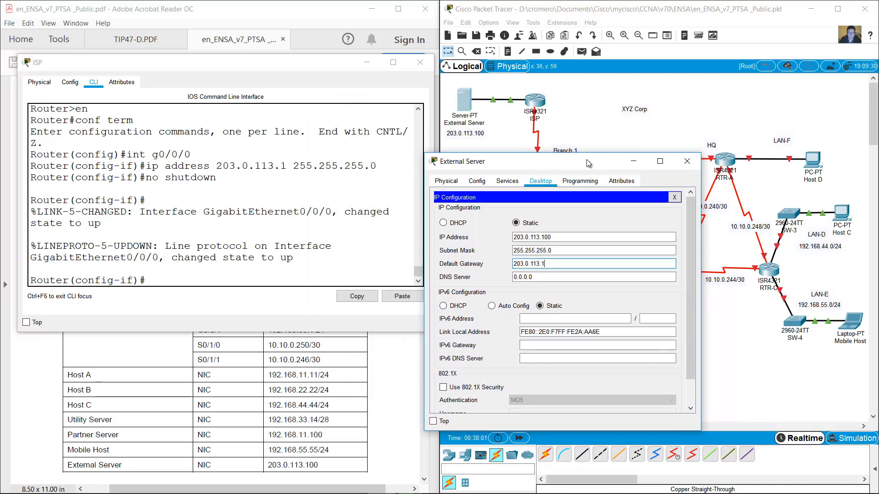
{"action": "left_click", "coordinate": [687, 161]}
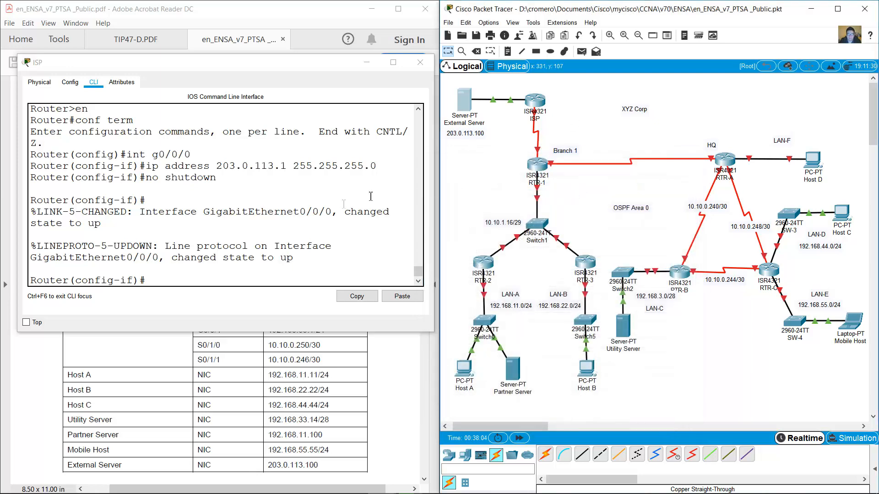
{"action": "left_click", "coordinate": [366, 63]}
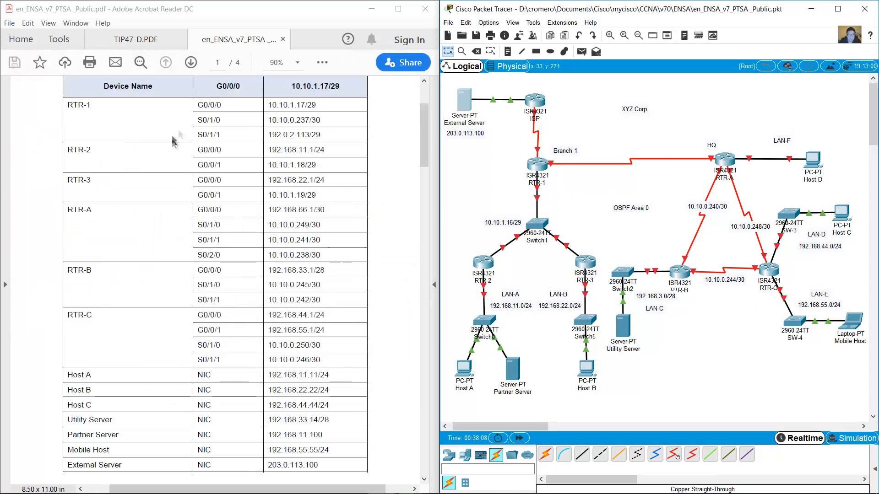
Reopen the ISP command line with RTR-1's S0/1/1 address row highlighted in the table.
{"action": "left_click_drag", "start_coordinate": [198, 134], "coordinate": [320, 135]}
{"action": "left_click", "coordinate": [535, 101]}
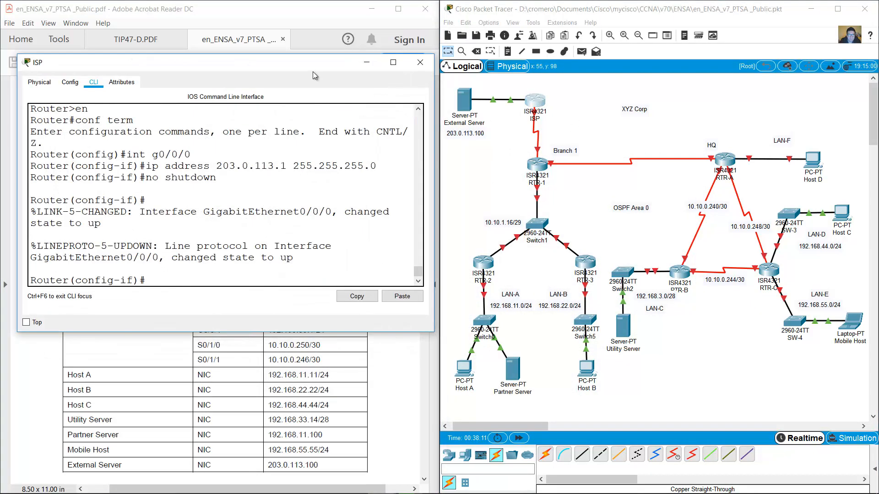
{"action": "left_click_drag", "start_coordinate": [312, 72], "coordinate": [317, 177]}
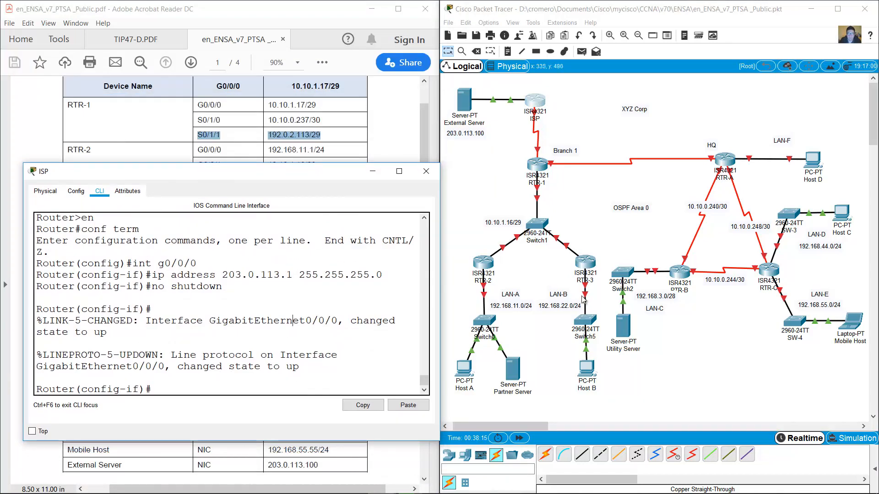
{"action": "left_click", "coordinate": [545, 115]}
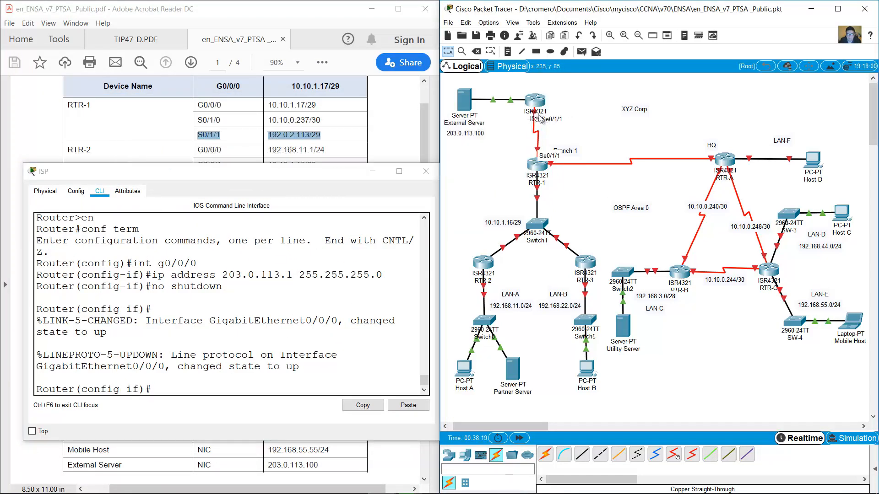
{"action": "left_click", "coordinate": [153, 331]}
Configure ISP's S0/1/1 with 192.0.2.114 255.255.255.248, clock rate 4000000, and no shutdown.
{"action": "type", "text": "int s0/1/1"}
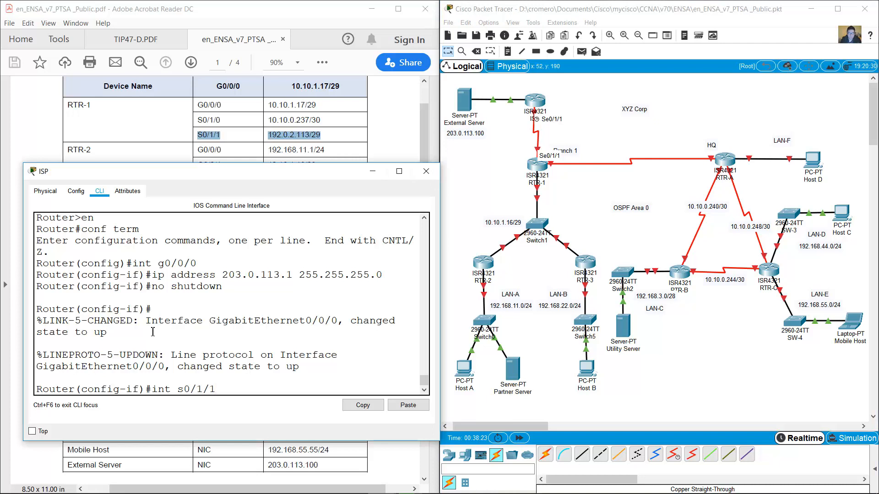
{"action": "key", "text": "Return"}
{"action": "type", "text": "ig-if)#ip address 192.0.2.114 255.255.255.248"}
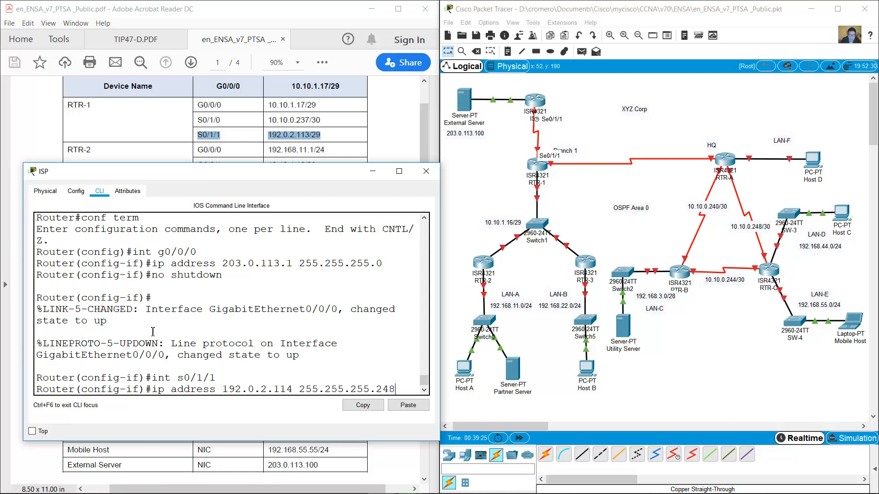
{"action": "key", "text": "Return"}
{"action": "type", "text": "cloc"}
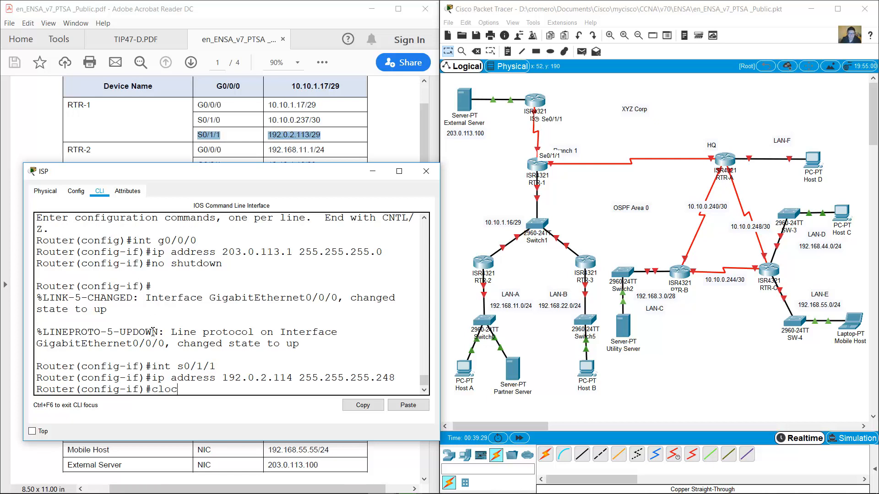
{"action": "type", "text": "k rate 4000000"}
{"action": "key", "text": "Return"}
{"action": "type", "text": "no"}
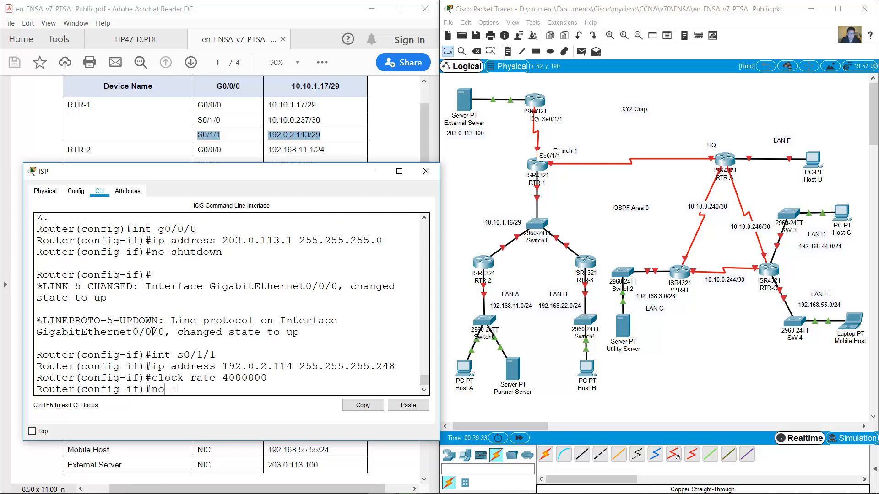
{"action": "type", "text": " shutdown"}
{"action": "key", "text": "Return"}
Leave interface mode and set the router's hostname to ISP.
{"action": "type", "text": "exit"}
{"action": "key", "text": "Return"}
{"action": "type", "text": "hostnam"}
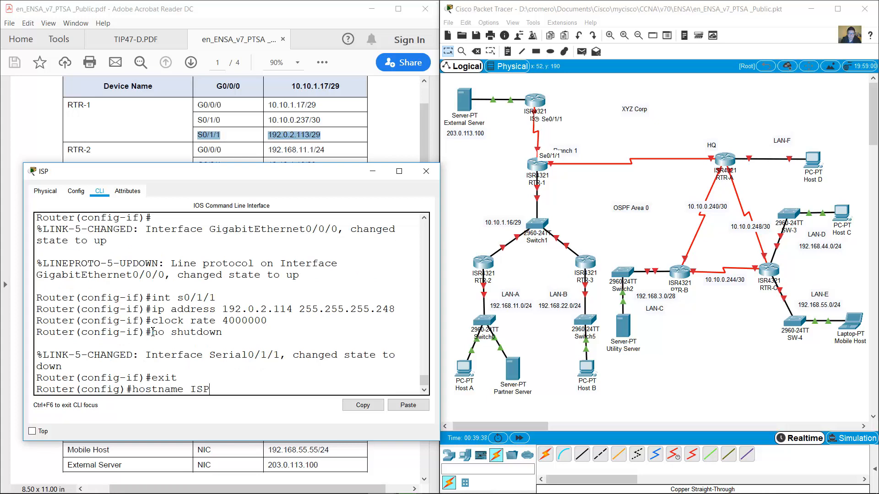
{"action": "type", "text": "e ISP"}
{"action": "key", "text": "Return"}
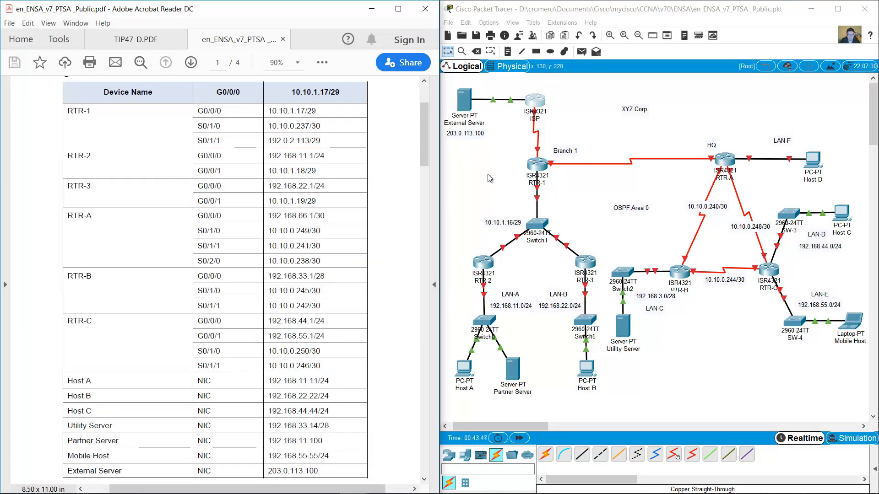
Open RTR-1's CLI, skip the initial setup dialog, and enter global configuration mode.
{"action": "left_click", "coordinate": [536, 165]}
{"action": "left_click_drag", "start_coordinate": [458, 120], "coordinate": [525, 235]}
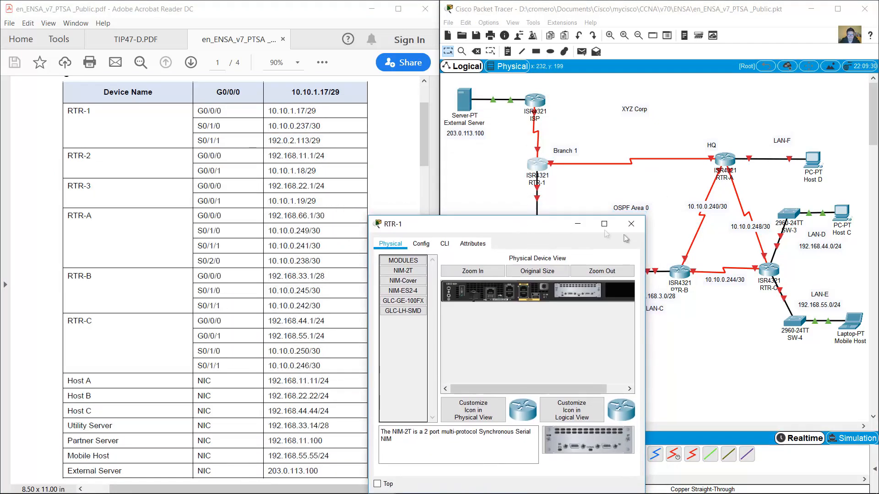
{"action": "left_click_drag", "start_coordinate": [646, 256], "coordinate": [875, 257]}
{"action": "left_click", "coordinate": [445, 244]}
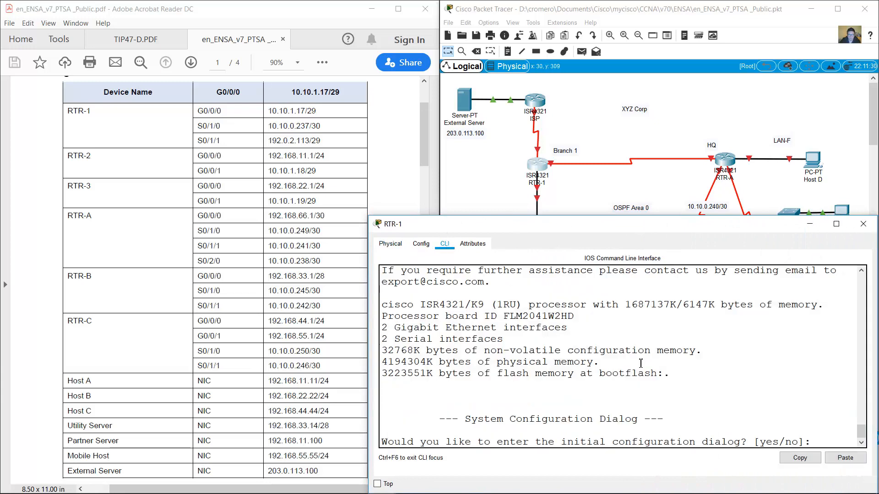
{"action": "type", "text": "no"}
{"action": "key", "text": "Return"}
{"action": "key", "text": "Return"}
{"action": "type", "text": "en"}
{"action": "key", "text": "Return"}
{"action": "type", "text": "conf term"}
{"action": "key", "text": "Return"}
Set the router's hostname to RTR-1, correcting the mistyped hostname command.
{"action": "type", "text": "hotn"}
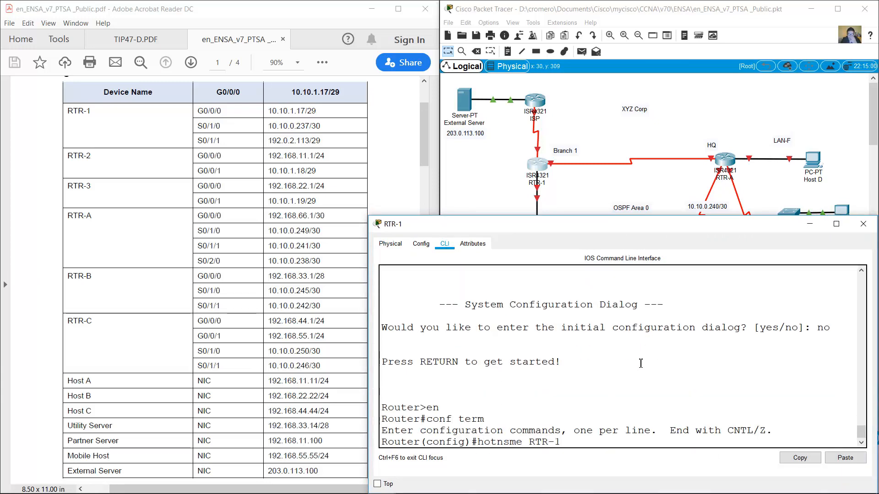
{"action": "type", "text": "sme RTR-1"}
{"action": "key", "text": "Return"}
{"action": "key", "text": "Up"}
{"action": "type", "text": "s"}
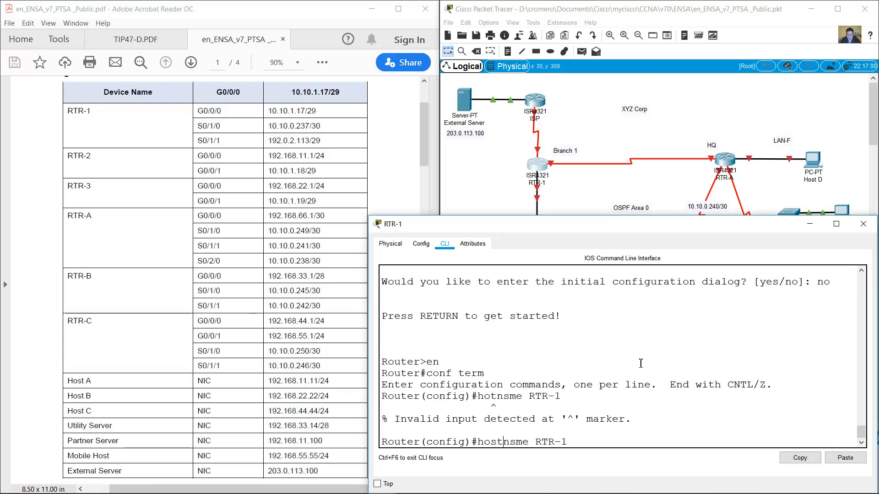
{"action": "key", "text": "Delete"}
{"action": "type", "text": "a"}
{"action": "key", "text": "Return"}
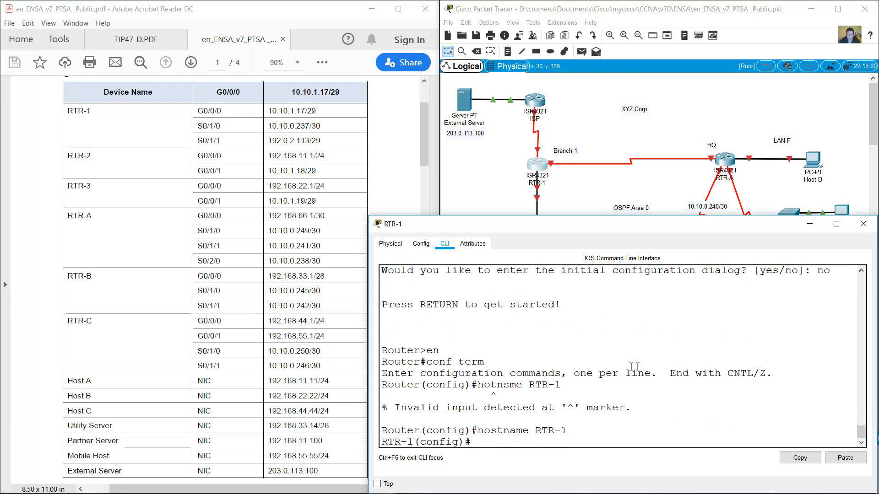
Address RTR-1's S0/1/1 as 192.0.2.113/29 and enable it.
{"action": "left_click", "coordinate": [587, 125]}
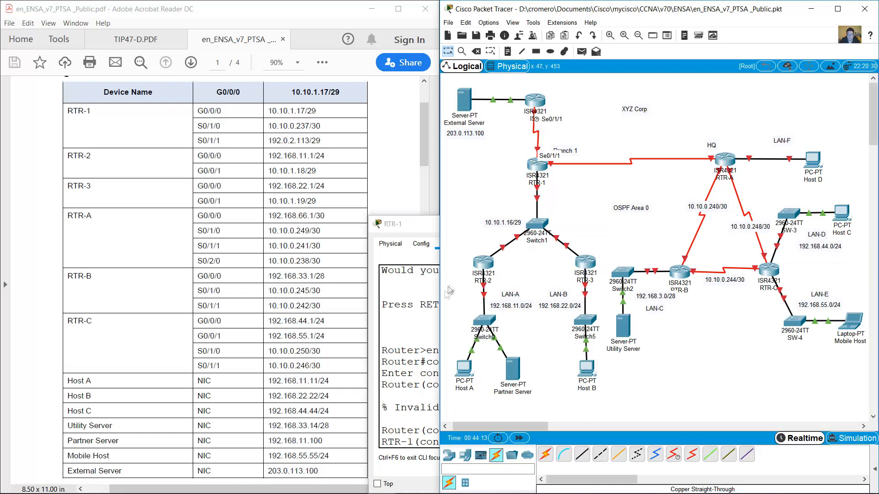
{"action": "left_click", "coordinate": [432, 316]}
{"action": "type", "text": "0/1/1"}
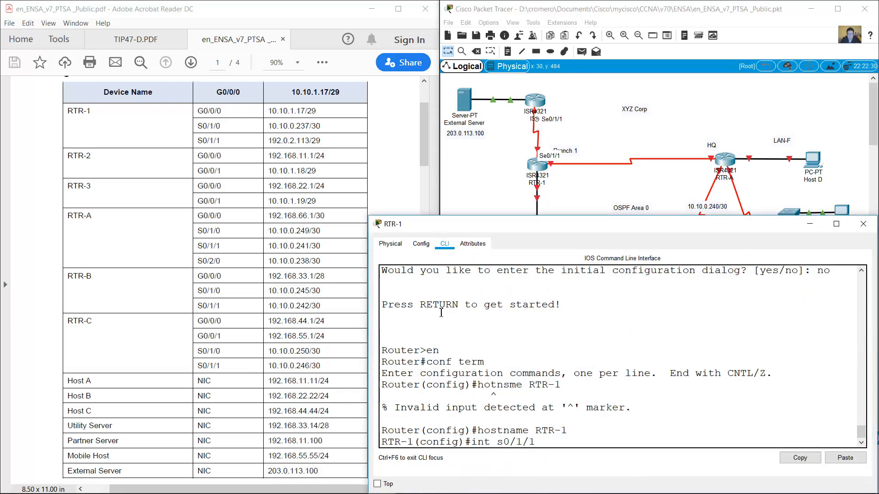
{"action": "key", "text": "Return"}
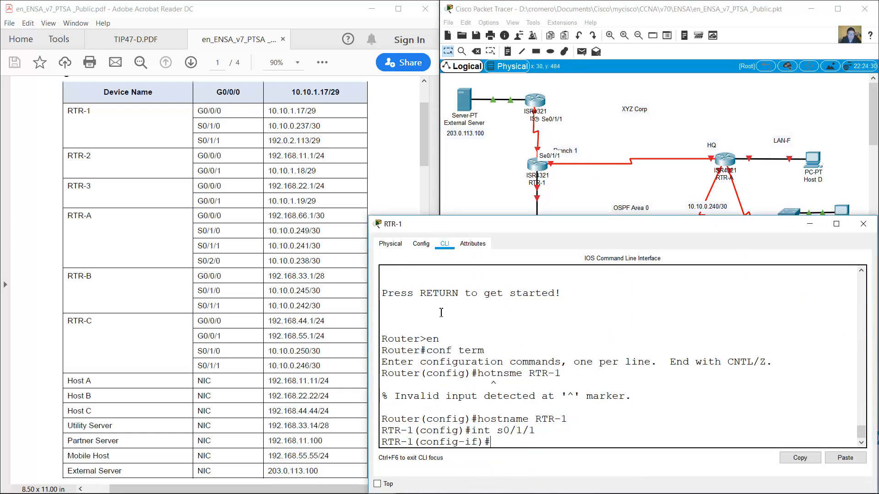
{"action": "type", "text": "ip address 192.0.2.113 255.255.255.248"}
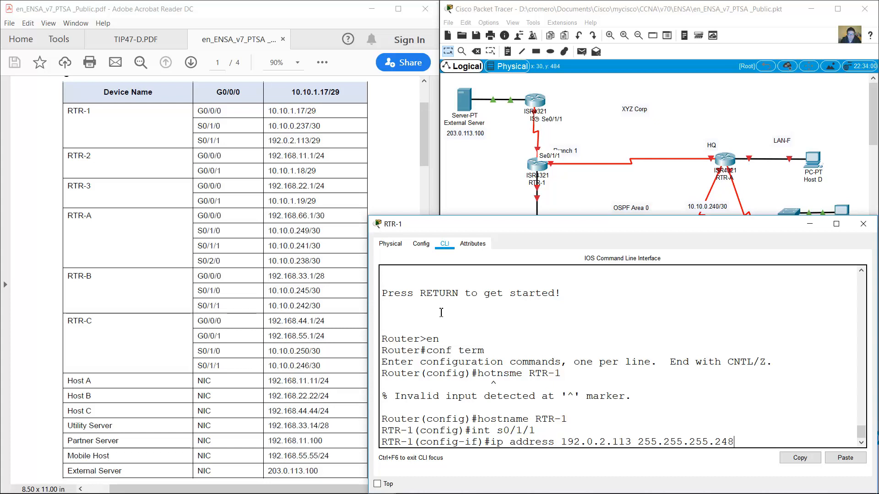
{"action": "key", "text": "Return"}
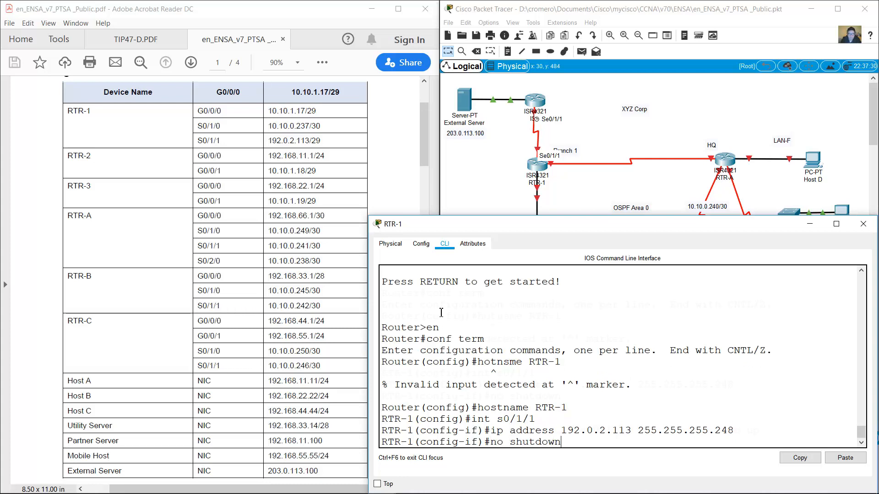
{"action": "type", "text": "no shutdown"}
{"action": "key", "text": "Return"}
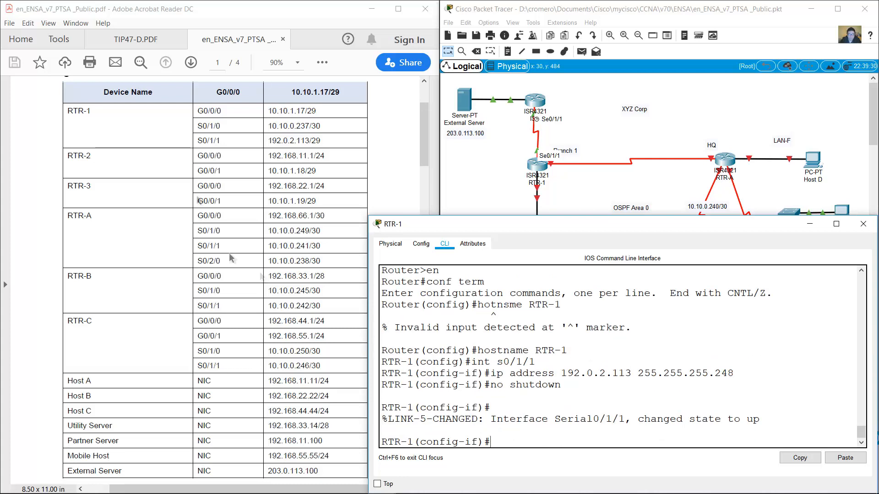
Address RTR-1's S0/1/0 as 10.10.0.237/30 and enable it.
{"action": "left_click_drag", "start_coordinate": [196, 111], "coordinate": [321, 126]}
{"action": "left_click", "coordinate": [644, 434]}
{"action": "key", "text": "Return"}
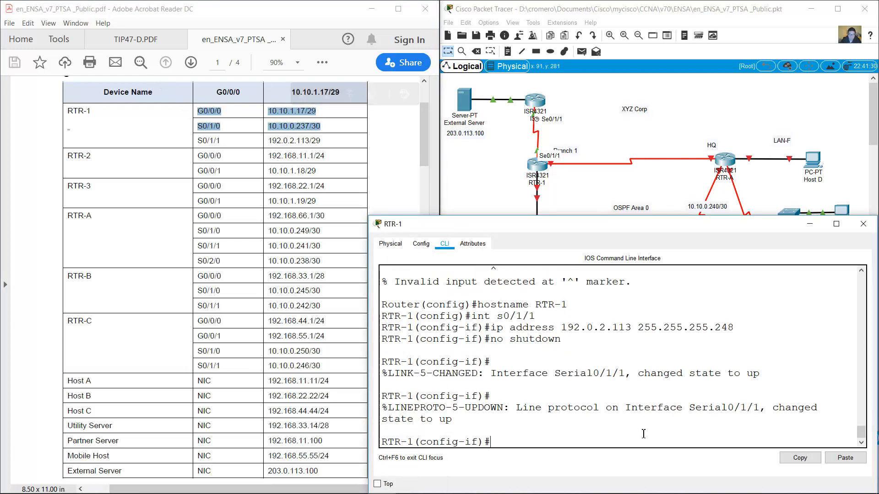
{"action": "type", "text": "int s0/1/1"}
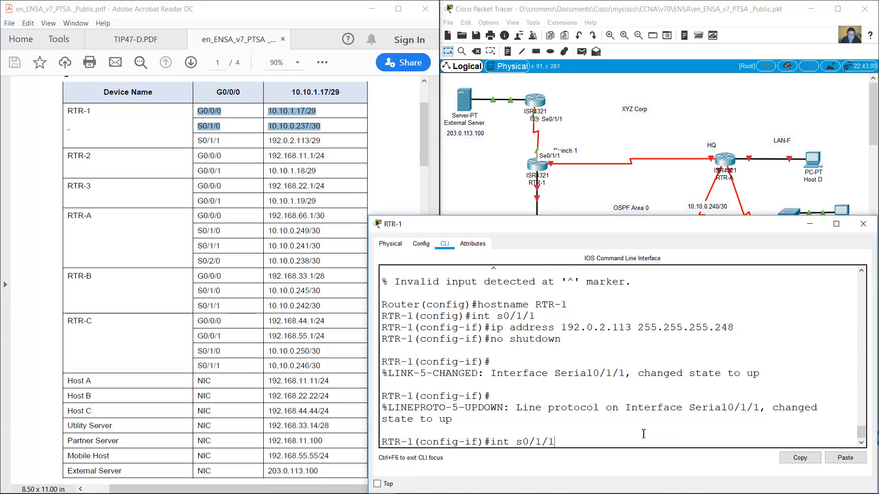
{"action": "key", "text": "Return"}
{"action": "type", "text": "ip affress"}
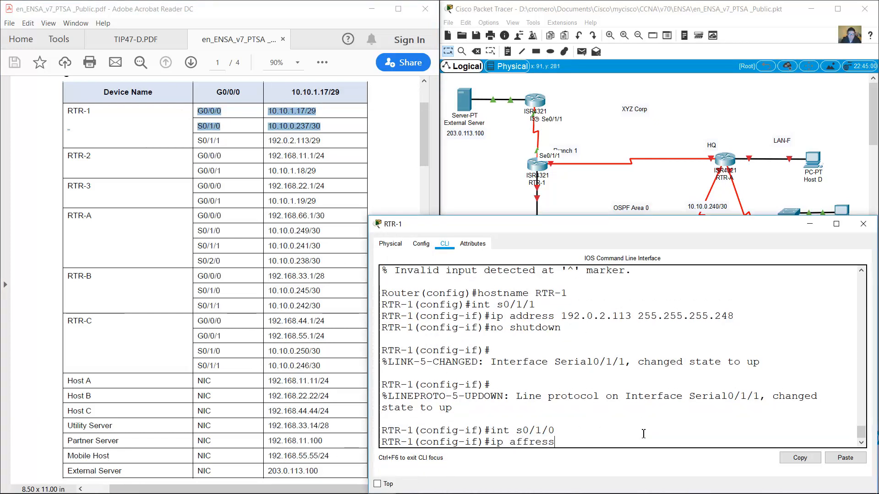
{"action": "key", "text": "BackSpace"}
{"action": "key", "text": "BackSpace"}
{"action": "key", "text": "BackSpace"}
{"action": "key", "text": "BackSpace"}
{"action": "key", "text": "BackSpace"}
{"action": "key", "text": "BackSpace"}
{"action": "type", "text": "ddress 10.10.0.237 255.255.255.252"}
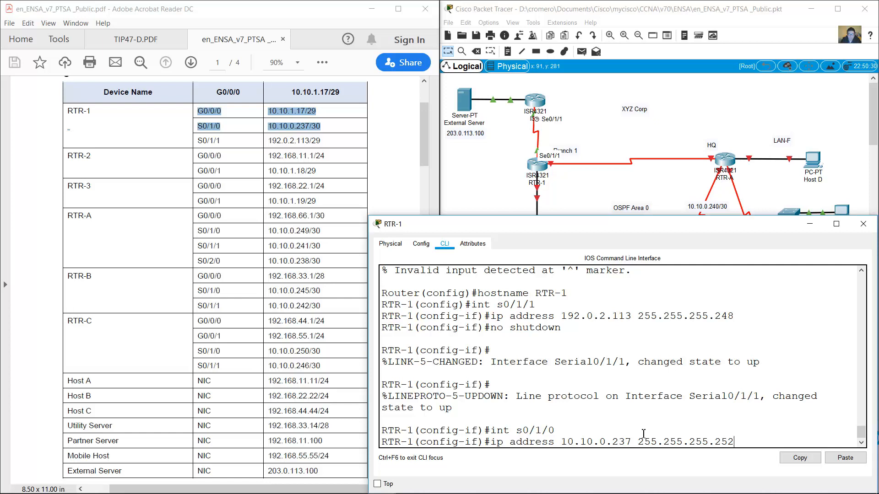
{"action": "key", "text": "Return"}
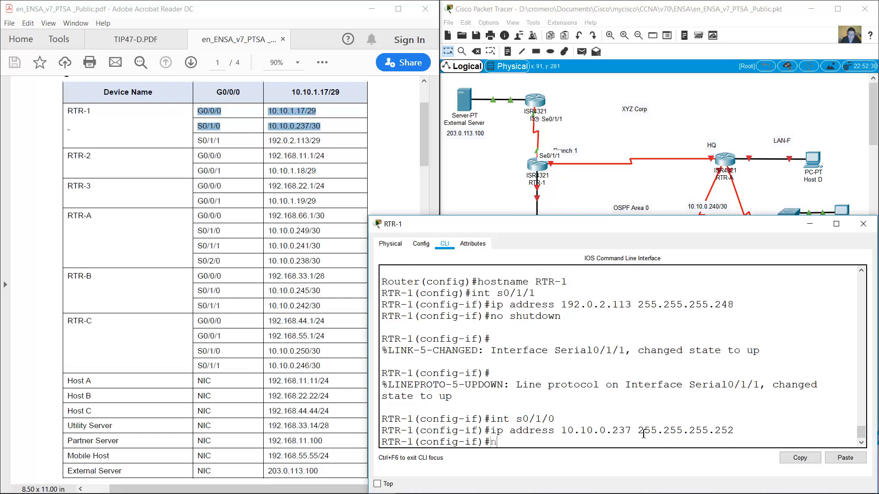
{"action": "key", "text": "Return"}
{"action": "key", "text": "Return"}
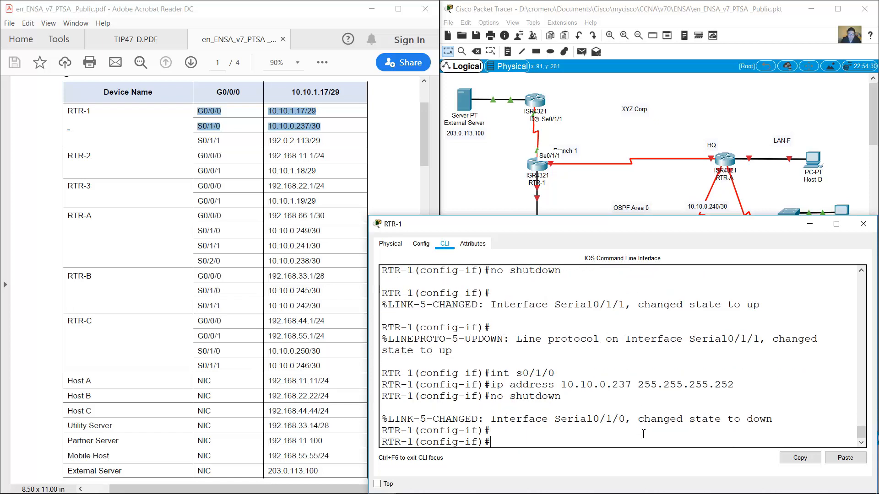
Address RTR-1's G0/0/0 as 10.10.1.17/29 and enable it.
{"action": "type", "text": "int g0/0/0"}
{"action": "key", "text": "Return"}
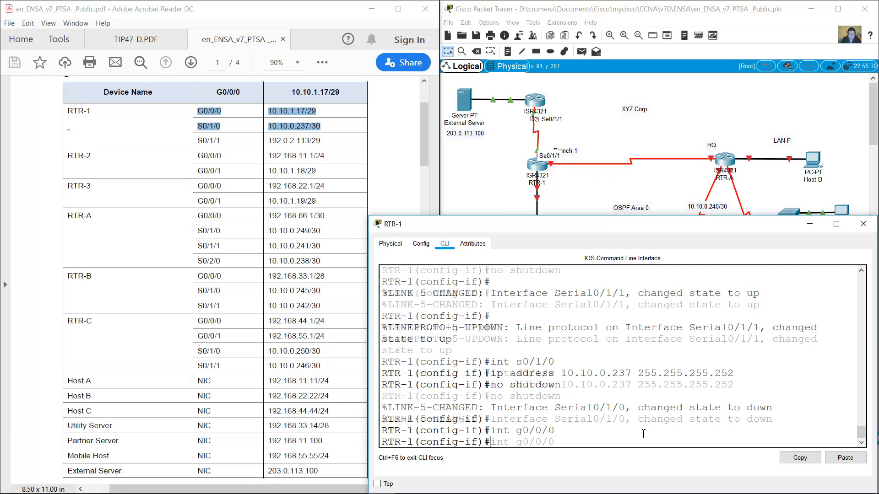
{"action": "type", "text": "ip address 10.10.1.1"}
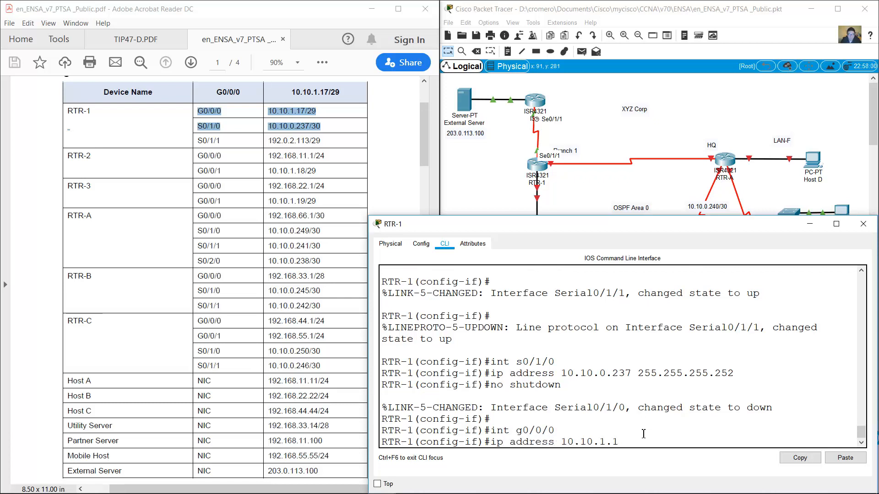
{"action": "type", "text": "55.255.248"}
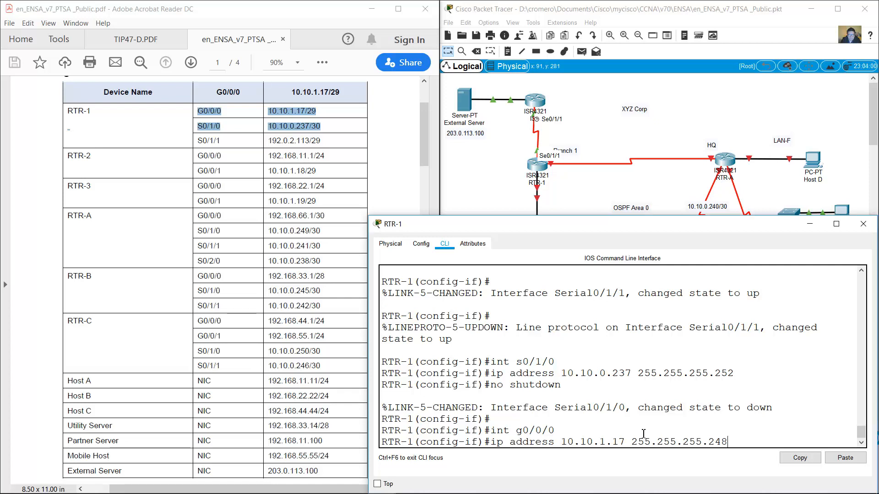
{"action": "key", "text": "Return"}
{"action": "type", "text": "noshutdown"}
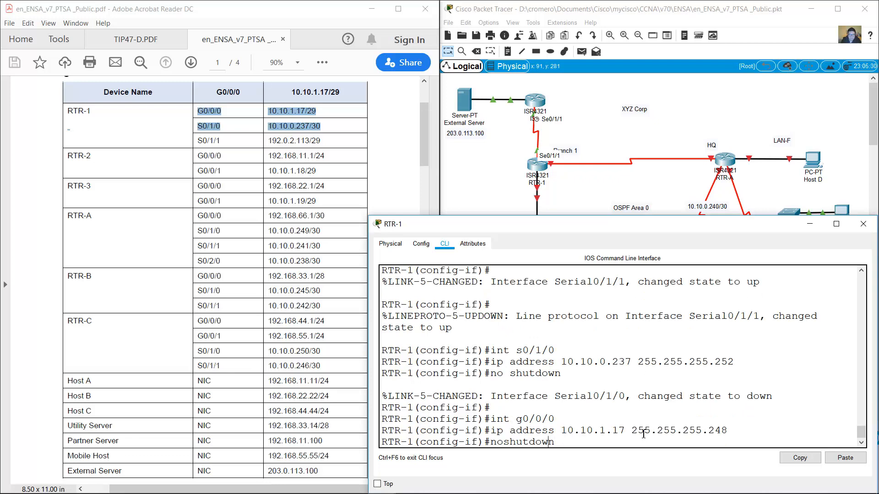
{"action": "key", "text": "Return"}
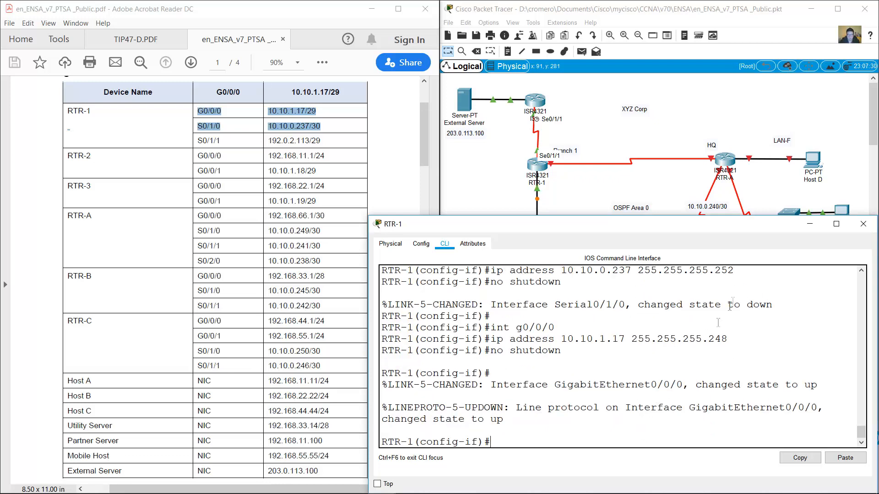
Open RTR-2's CLI, skip the initial setup dialog, and enter configuration mode.
{"action": "left_click", "coordinate": [809, 225]}
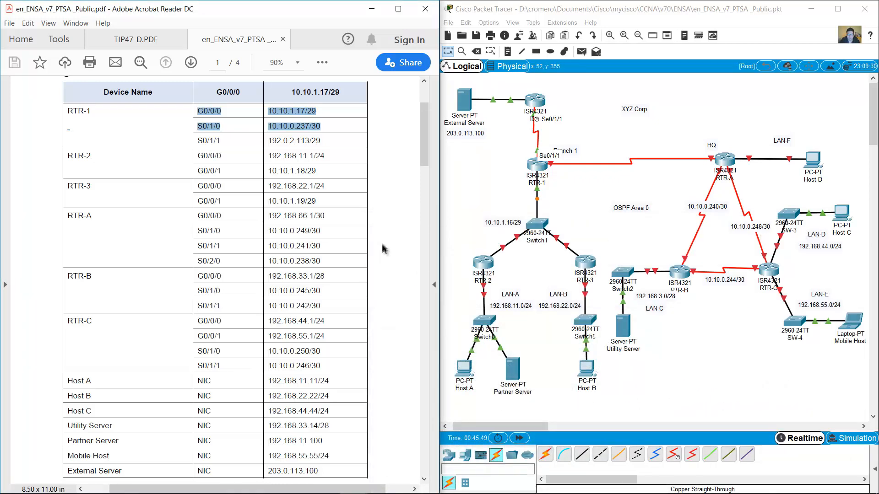
{"action": "left_click_drag", "start_coordinate": [70, 156], "coordinate": [313, 172]}
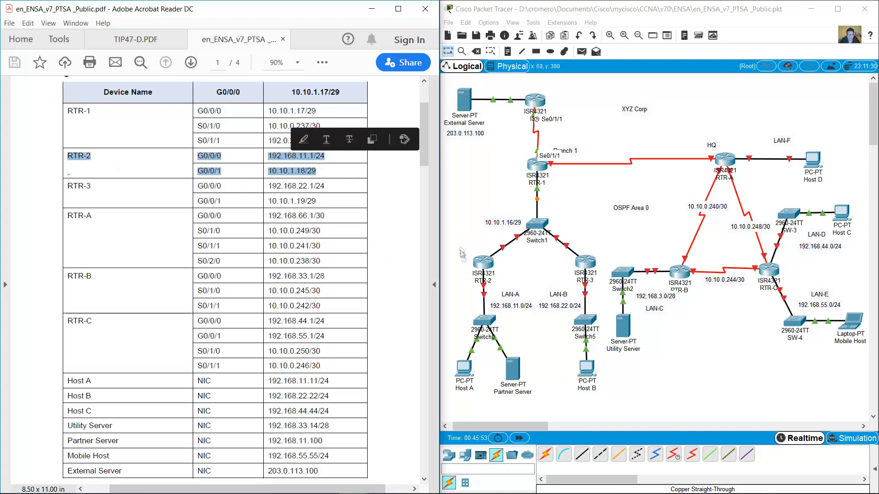
{"action": "left_click", "coordinate": [483, 263]}
{"action": "left_click_drag", "start_coordinate": [425, 122], "coordinate": [496, 235]}
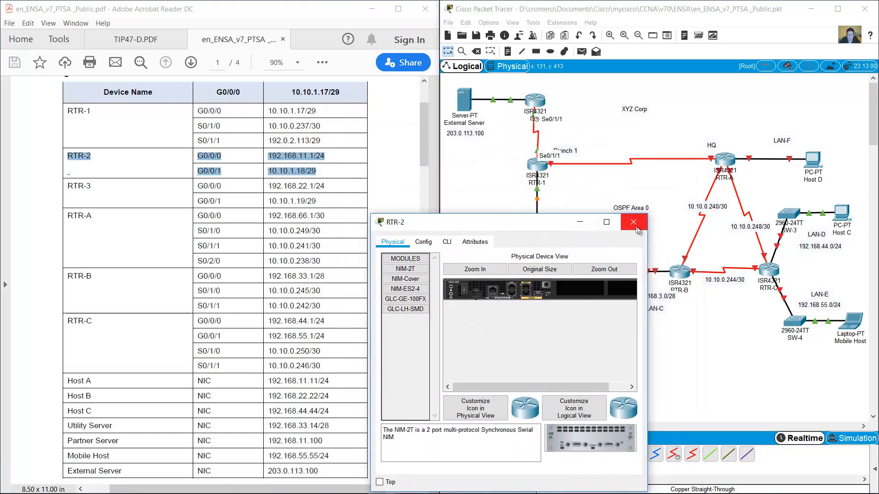
{"action": "left_click_drag", "start_coordinate": [648, 236], "coordinate": [876, 242]}
{"action": "left_click", "coordinate": [447, 242]}
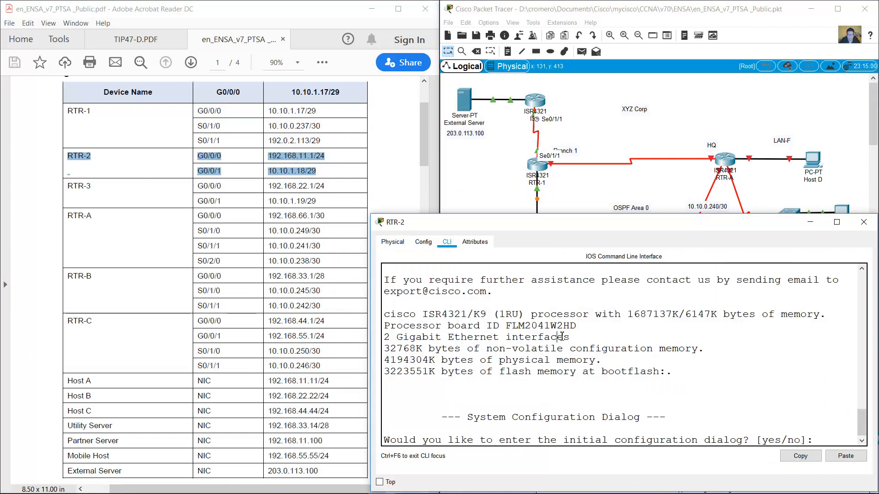
{"action": "type", "text": "no"}
{"action": "key", "text": "Return"}
{"action": "key", "text": "Return"}
{"action": "type", "text": "en"}
{"action": "key", "text": "Return"}
{"action": "type", "text": "conf term"}
Name the router RTR-2 and set G0/0/0 to 192.168.11.1 255.255.255.0, enabled.
{"action": "key", "text": "Return"}
{"action": "type", "text": "hostname "}
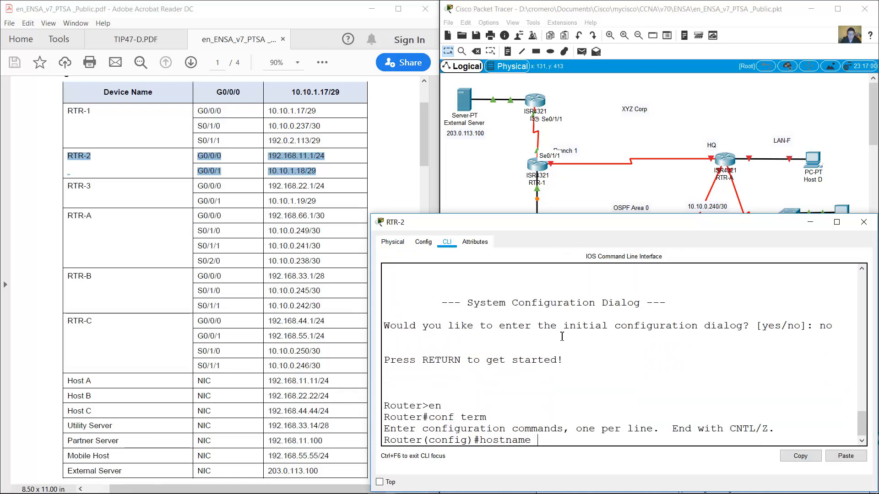
{"action": "type", "text": "RTR-2"}
{"action": "key", "text": "Return"}
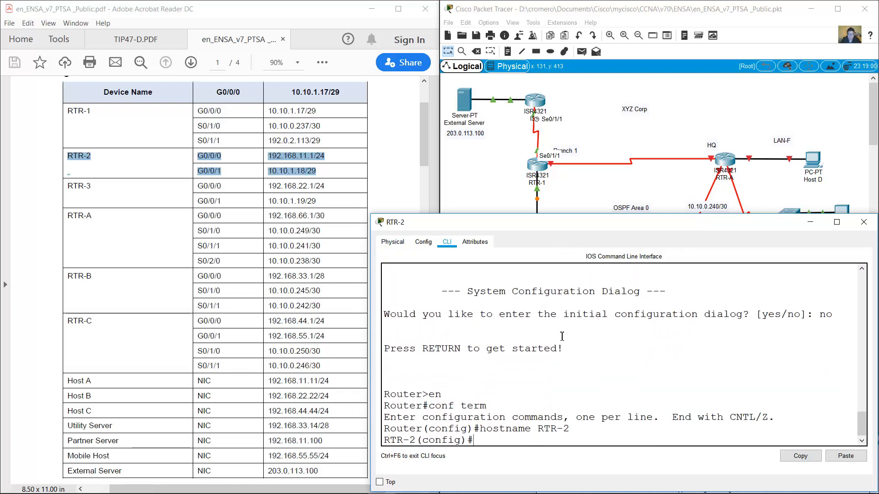
{"action": "type", "text": "int g0/0/0"}
{"action": "key", "text": "Return"}
{"action": "type", "text": "ip add"}
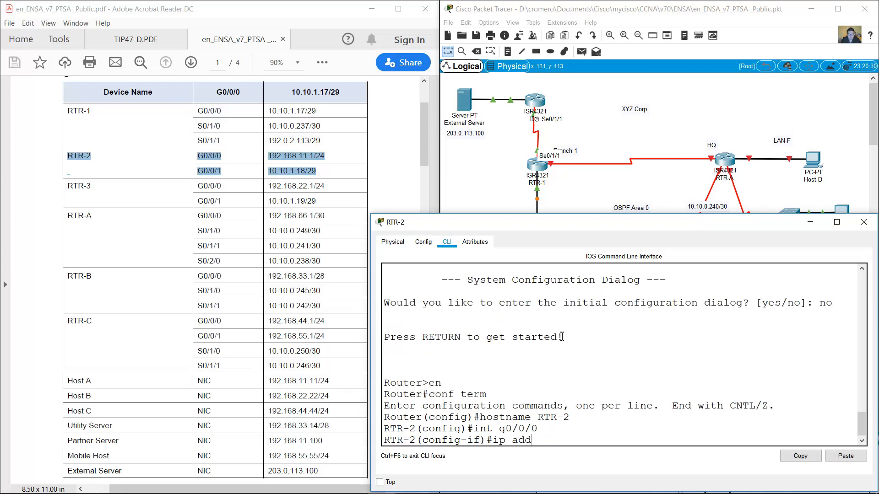
{"action": "type", "text": "ress 192.168.11.1"}
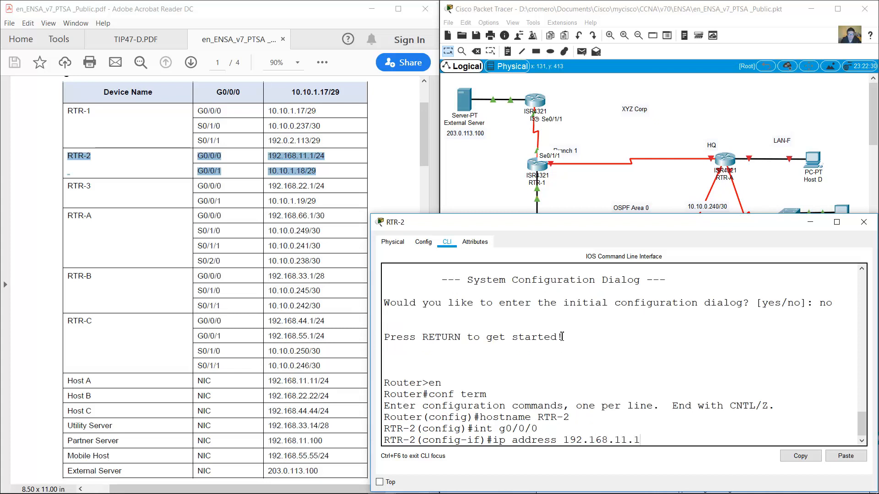
{"action": "type", "text": " 255.255.255.0"}
{"action": "key", "text": "Return"}
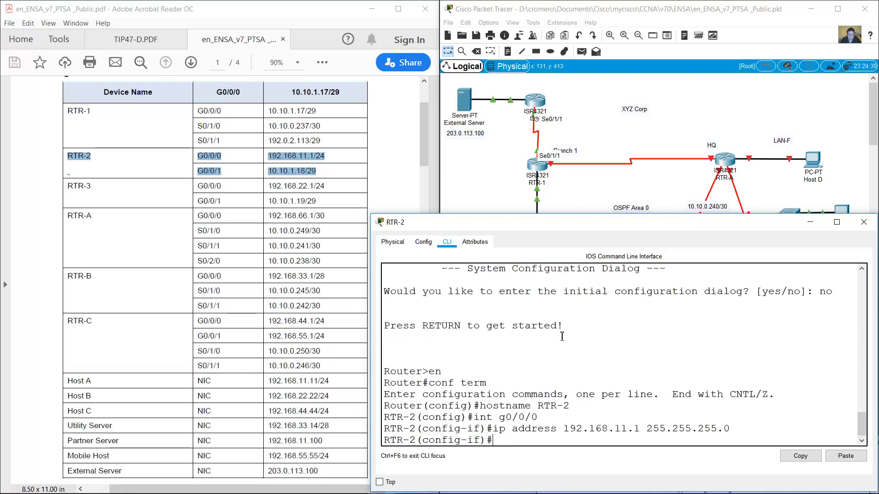
{"action": "type", "text": "no shutdown"}
{"action": "key", "text": "Return"}
Set RTR-2's G0/0/1 to 10.10.1.18 255.255.255.248, enable it, and close the window.
{"action": "key", "text": "Up"}
{"action": "key", "text": "BackSpace"}
{"action": "key", "text": "BackSpace"}
{"action": "key", "text": "BackSpace"}
{"action": "key", "text": "BackSpace"}
{"action": "key", "text": "BackSpace"}
{"action": "key", "text": "BackSpace"}
{"action": "key", "text": "BackSpace"}
{"action": "key", "text": "BackSpace"}
{"action": "key", "text": "BackSpace"}
{"action": "key", "text": "BackSpace"}
{"action": "key", "text": "BackSpace"}
{"action": "type", "text": "int g0/0/1"}
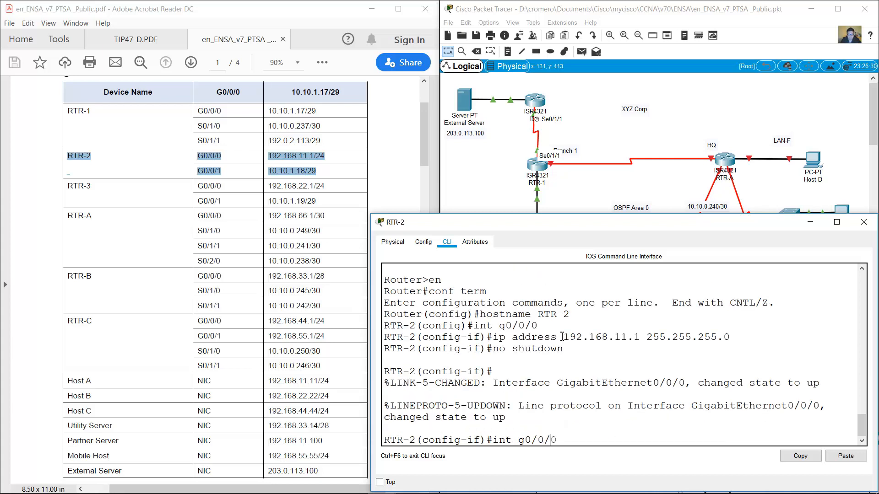
{"action": "key", "text": "Return"}
{"action": "type", "text": "ip address 10"}
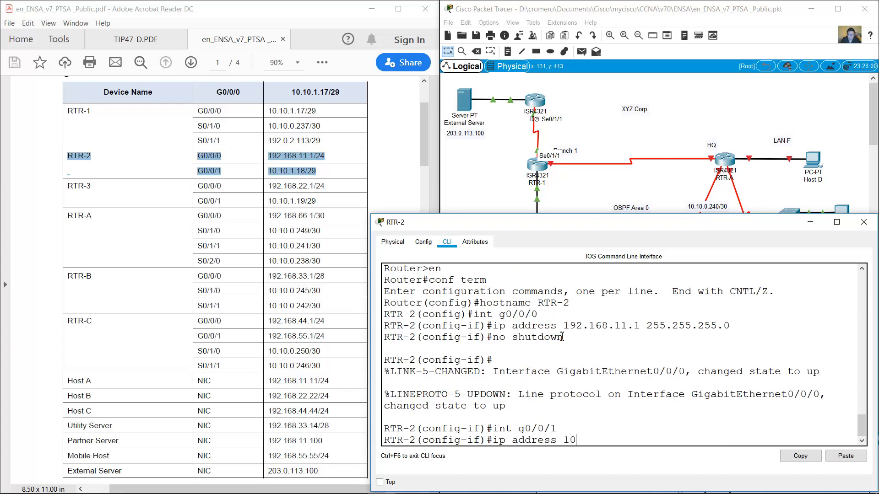
{"action": "type", "text": ".10.1.18 255.255.255.248"}
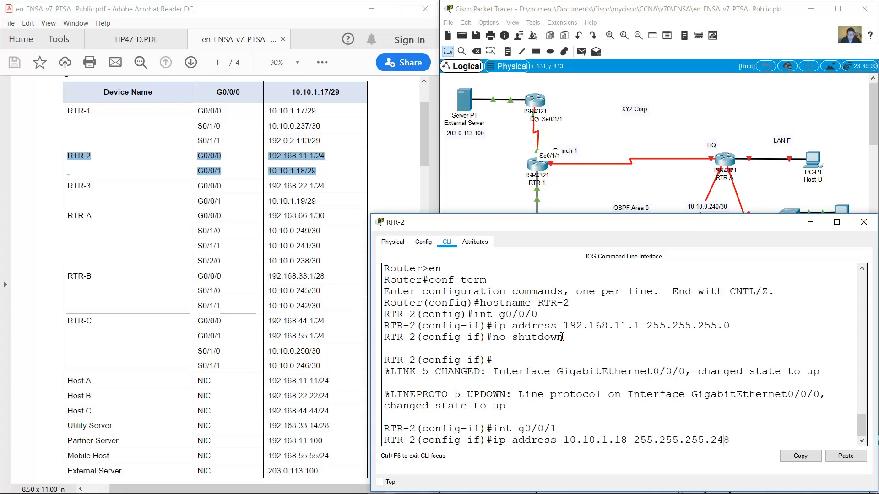
{"action": "key", "text": "Return"}
{"action": "type", "text": "no shutdown"}
{"action": "key", "text": "Return"}
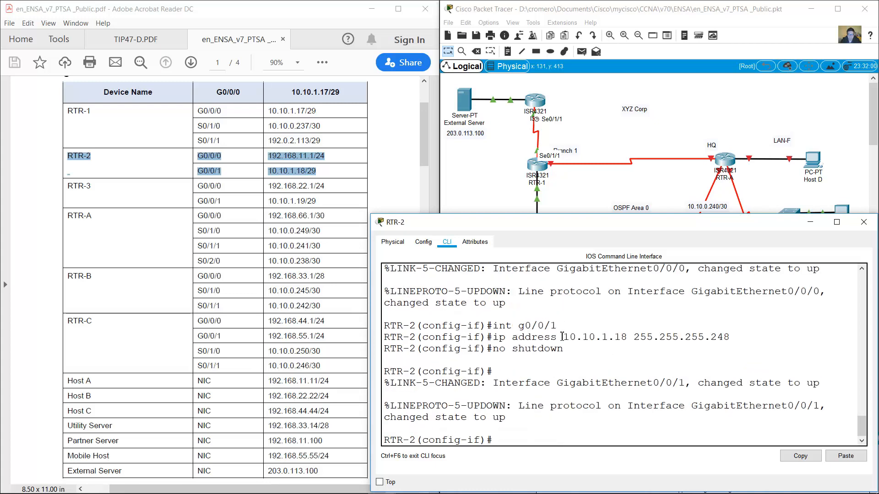
{"action": "scroll", "coordinate": [622, 333], "scroll_direction": "up", "scroll_amount": 3}
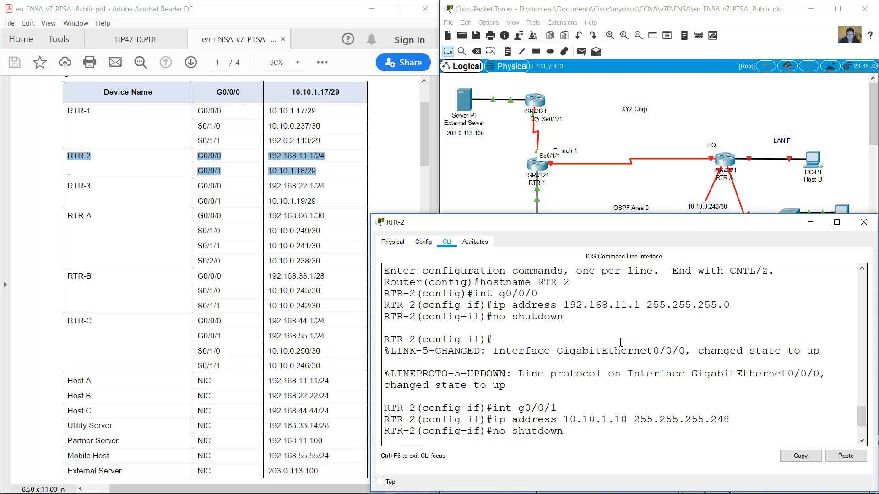
{"action": "scroll", "coordinate": [620, 343], "scroll_direction": "down", "scroll_amount": 3}
{"action": "left_click", "coordinate": [864, 222]}
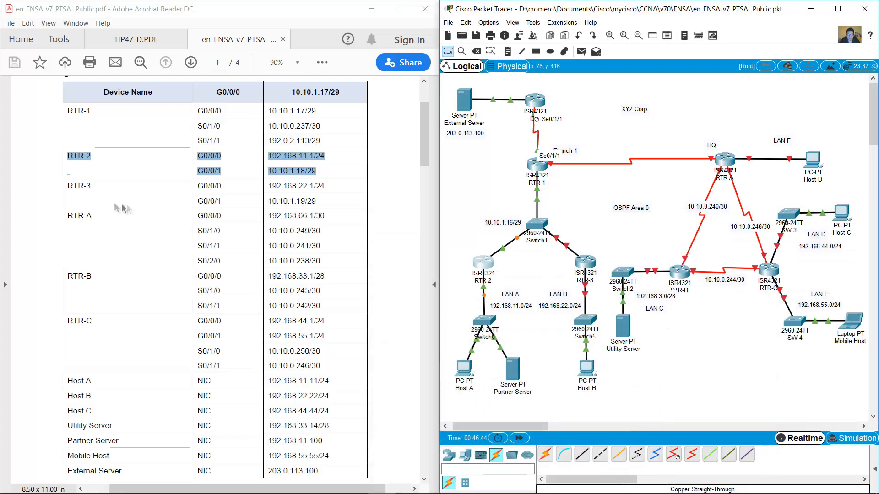
Mark the RTR-3 table rows, open RTR-3's CLI, skip initial setup, and enter global configuration mode.
{"action": "left_click_drag", "start_coordinate": [64, 186], "coordinate": [316, 202]}
{"action": "left_click", "coordinate": [586, 264]}
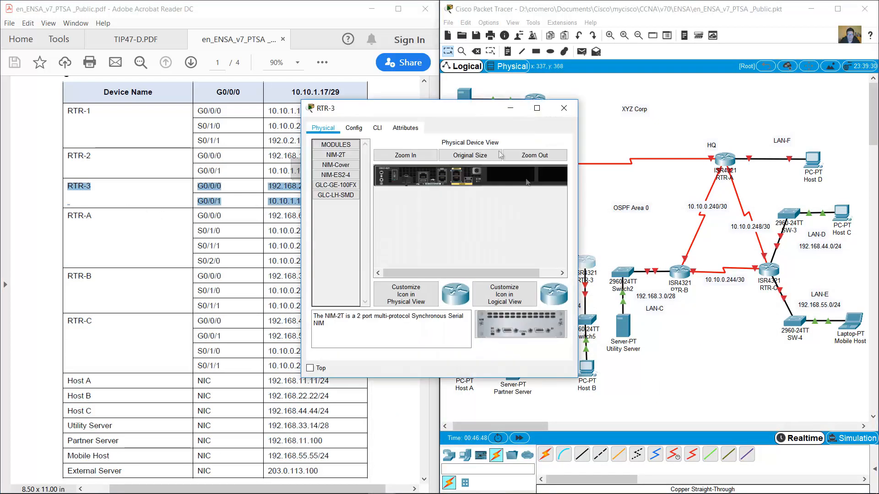
{"action": "left_click_drag", "start_coordinate": [648, 261], "coordinate": [873, 265]}
{"action": "type", "text": "no"}
{"action": "key", "text": "Return"}
{"action": "key", "text": "Return"}
{"action": "type", "text": "en"}
{"action": "key", "text": "Return"}
{"action": "type", "text": "con term"}
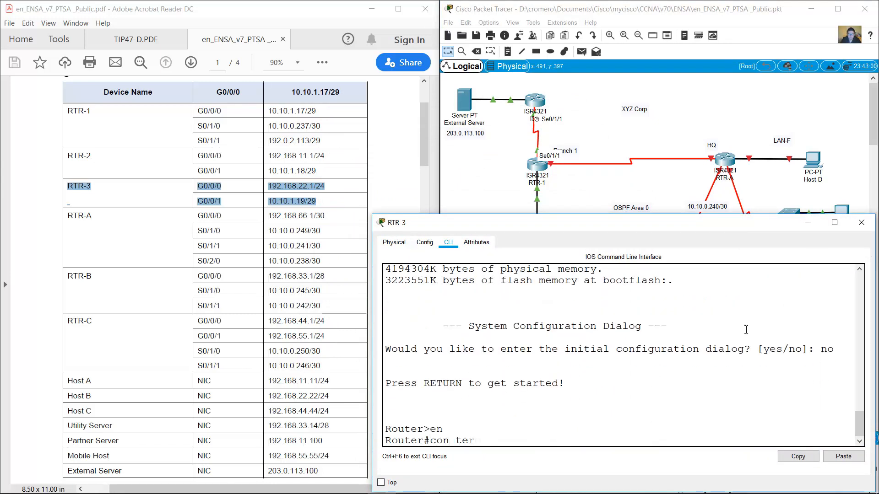
{"action": "key", "text": "Return"}
{"action": "type", "text": "ho"}
{"action": "type", "text": "conf term"}
{"action": "key", "text": "Return"}
Set the router hostname to RTR-3, correcting the misspelled hostname command.
{"action": "type", "text": "hotsname "}
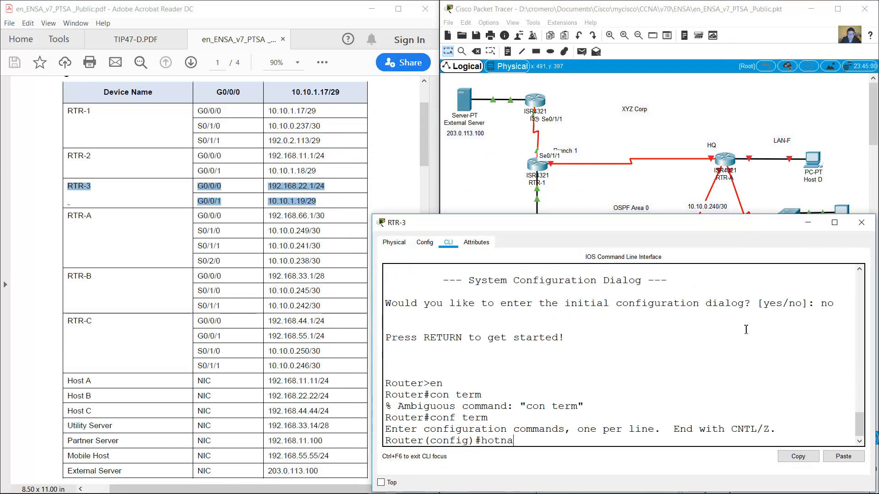
{"action": "type", "text": "RTR-3"}
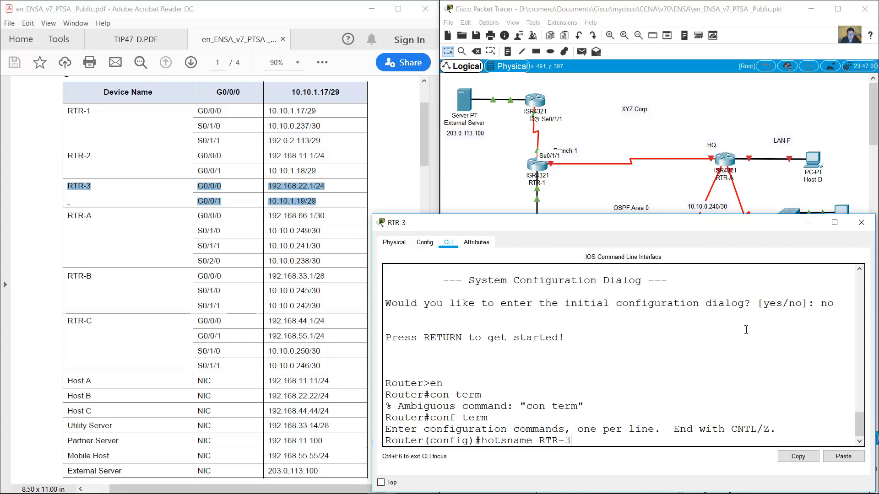
{"action": "key", "text": "Return"}
{"action": "key", "text": "Up"}
{"action": "key", "text": "Left"}
{"action": "key", "text": "BackSpace"}
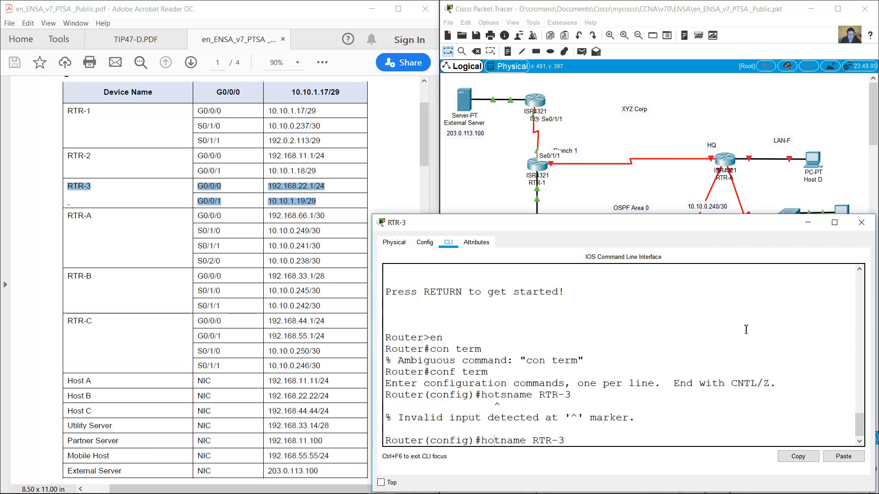
{"action": "key", "text": "Right"}
{"action": "type", "text": "t"}
{"action": "key", "text": "Return"}
Give G0/0/0 the address 192.168.22.1 255.255.255.0 and enable it.
{"action": "type", "text": "int g0/0/0"}
{"action": "key", "text": "Return"}
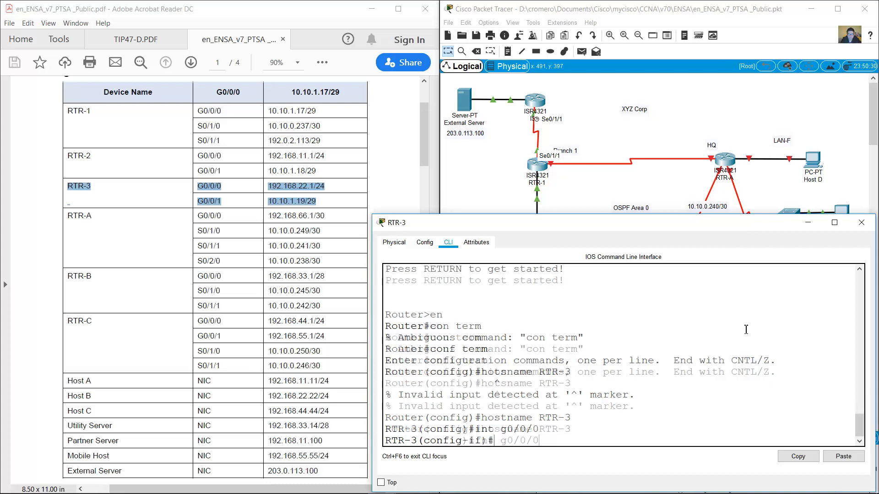
{"action": "type", "text": "ip address 192.168.2"}
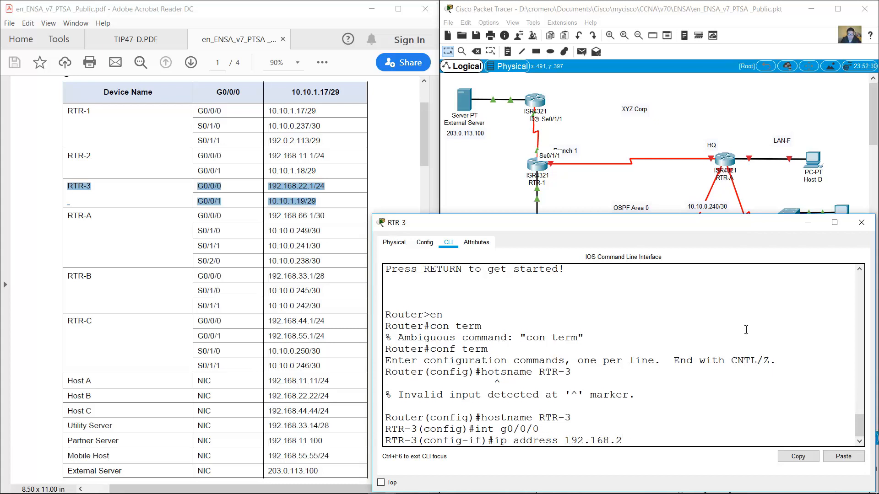
{"action": "type", "text": "2.1 255.255.255.0"}
{"action": "key", "text": "Return"}
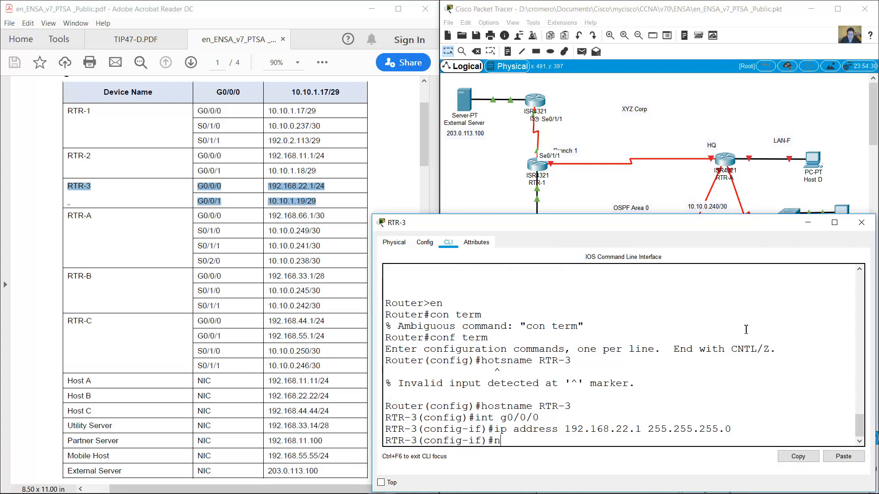
{"action": "type", "text": "no shutdown"}
{"action": "key", "text": "Return"}
Give G0/0/1 the address 10.10.1.19 255.255.255.248, enable it, and close the RTR-3 window.
{"action": "key", "text": "Up"}
{"action": "key", "text": "Up"}
{"action": "key", "text": "Up"}
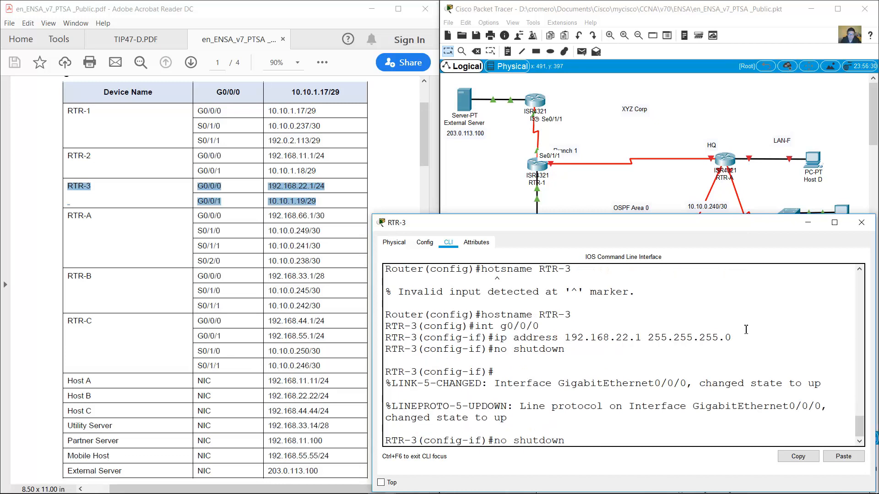
{"action": "key", "text": "BackSpace"}
{"action": "type", "text": "1"}
{"action": "key", "text": "Return"}
{"action": "type", "text": "ip address "}
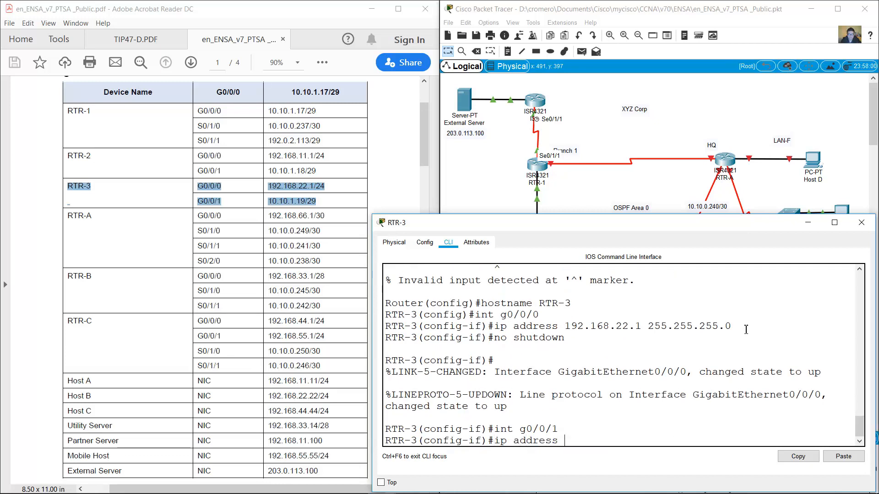
{"action": "type", "text": "10.10.1.19 255.255.255.248"}
{"action": "key", "text": "Return"}
{"action": "type", "text": "no shutdown"}
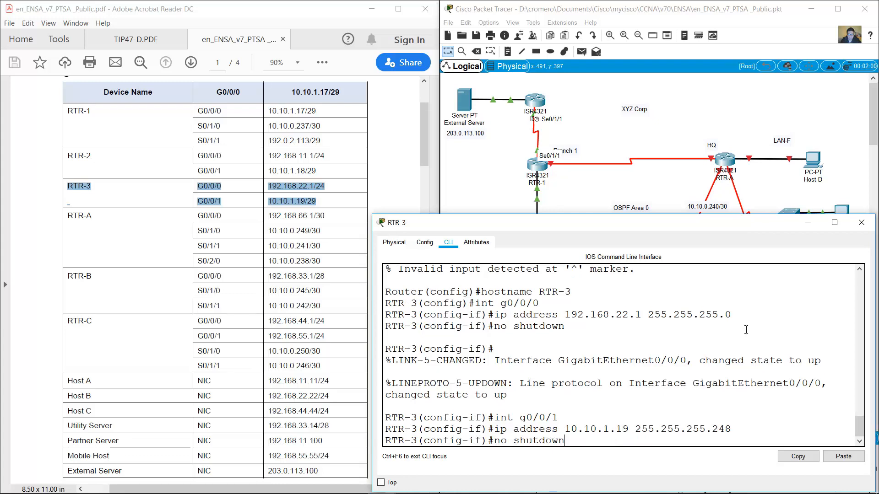
{"action": "key", "text": "Return"}
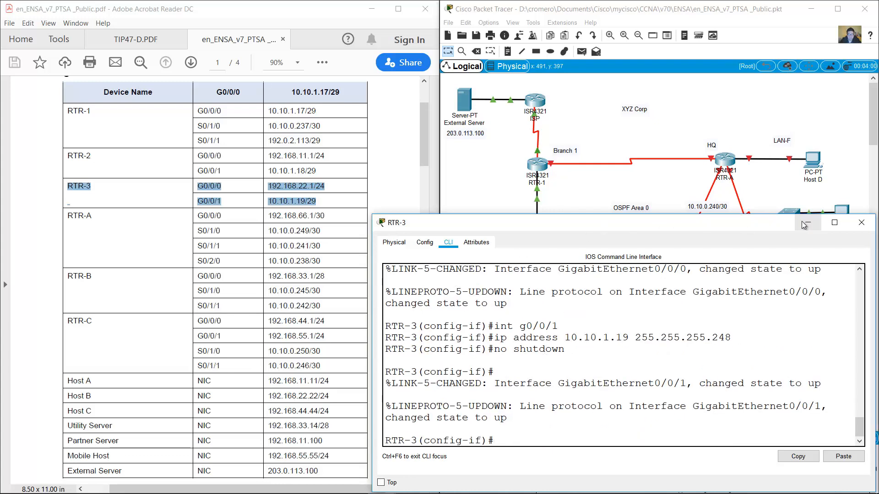
{"action": "left_click", "coordinate": [861, 222]}
Mark the RTR-A table rows and open RTR-A's command line, declining the initial configuration dialog.
{"action": "left_click_drag", "start_coordinate": [73, 220], "coordinate": [338, 261]}
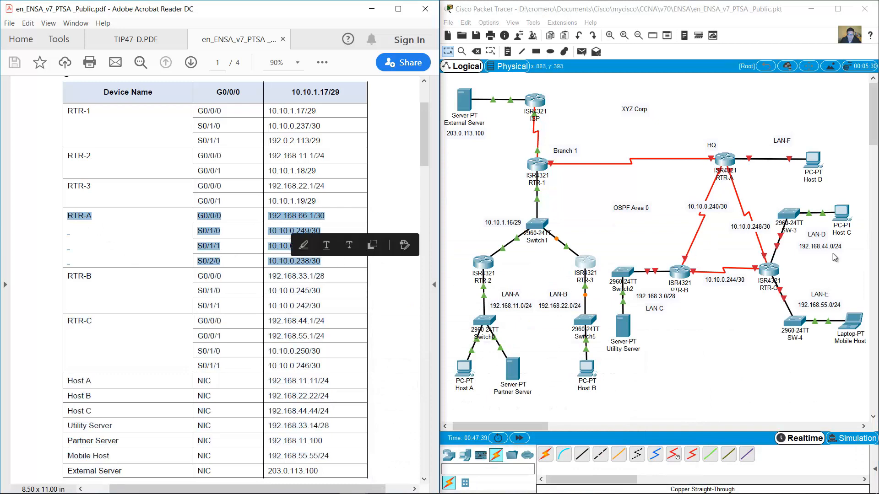
{"action": "left_click", "coordinate": [726, 160]}
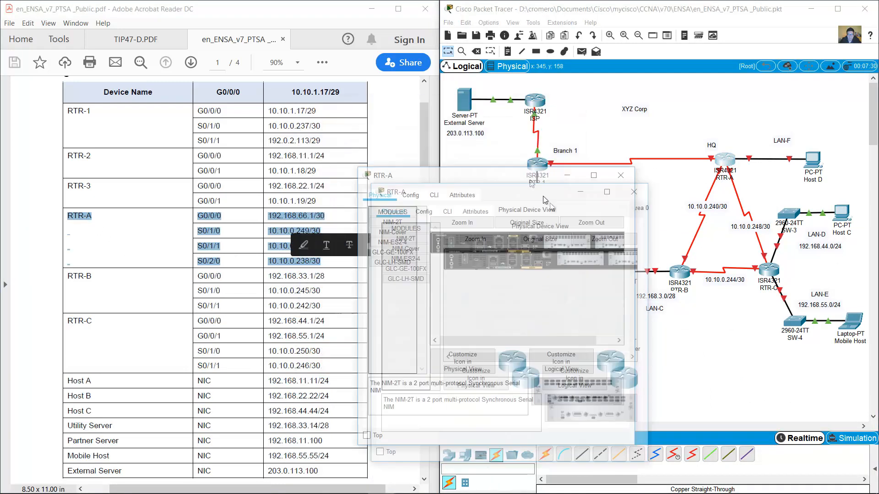
{"action": "left_click_drag", "start_coordinate": [646, 236], "coordinate": [870, 237]}
{"action": "left_click", "coordinate": [449, 241]}
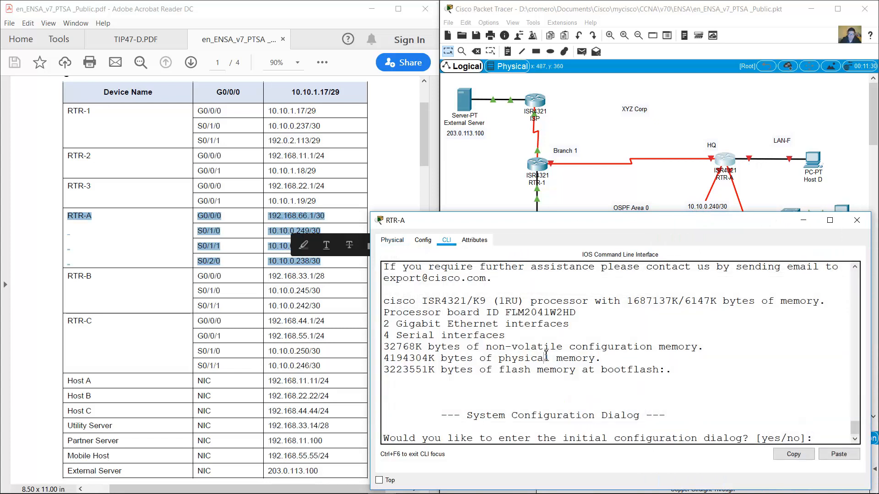
{"action": "type", "text": "no"}
{"action": "key", "text": "Return"}
{"action": "key", "text": "Return"}
Enter privileged and global configuration mode and set the hostname to RTR-A.
{"action": "type", "text": "en"}
{"action": "key", "text": "Return"}
{"action": "type", "text": "conf term"}
{"action": "key", "text": "Return"}
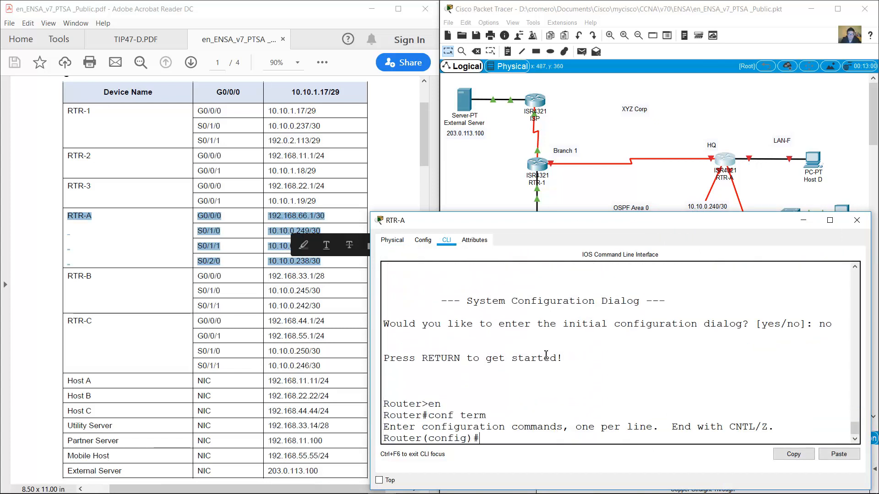
{"action": "type", "text": "hostname RTR-A"}
{"action": "key", "text": "Return"}
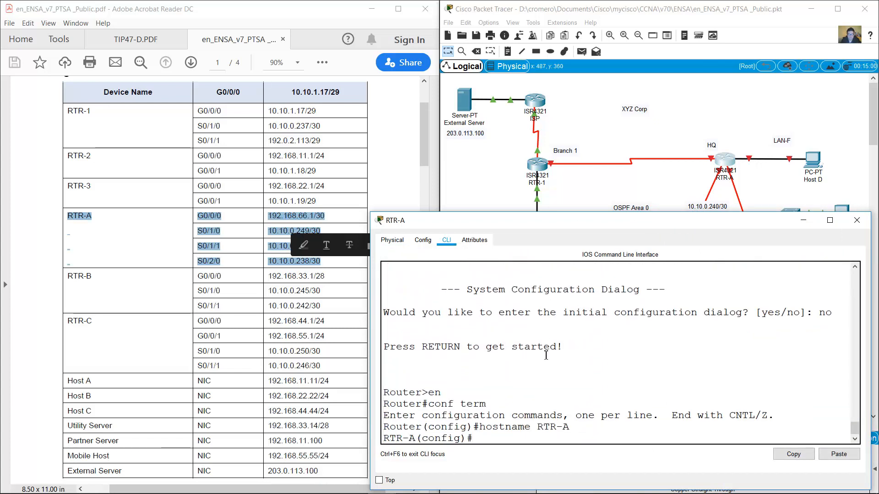
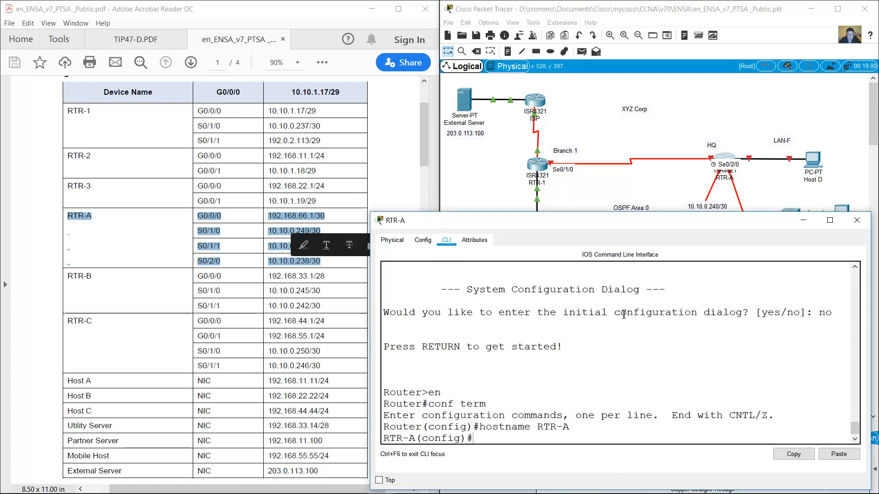
Give S0/2/0 the address 10.10.0.238 255.255.255.252 with clock rate 4000000 and enable it.
{"action": "type", "text": "int s0/2"}
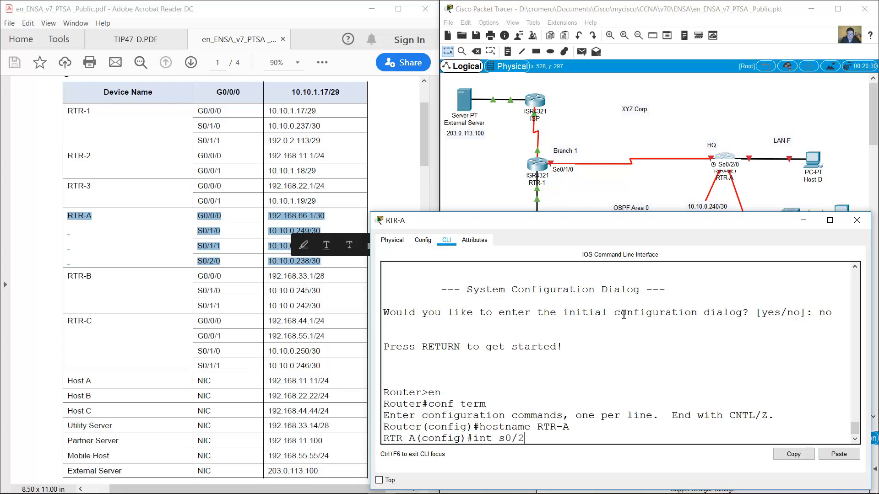
{"action": "type", "text": "/0"}
{"action": "key", "text": "Return"}
{"action": "type", "text": "ip address 1"}
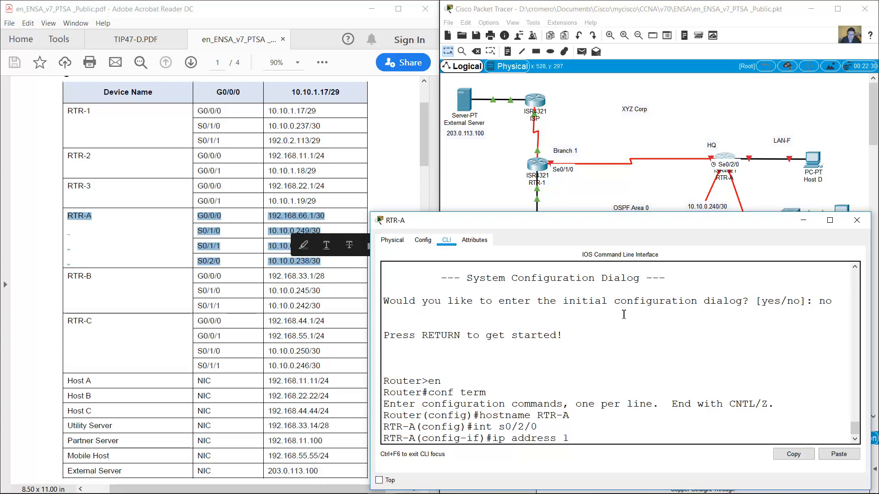
{"action": "type", "text": "0.100.238 255.255"}
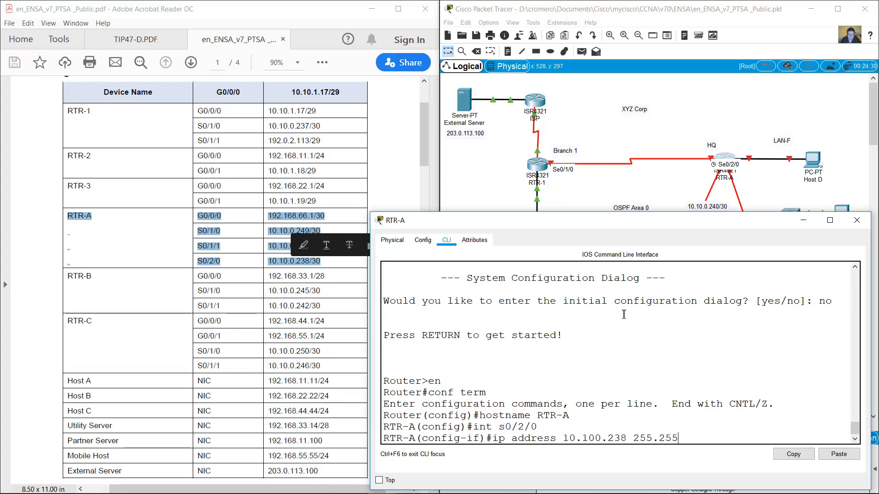
{"action": "type", "text": ".255.252"}
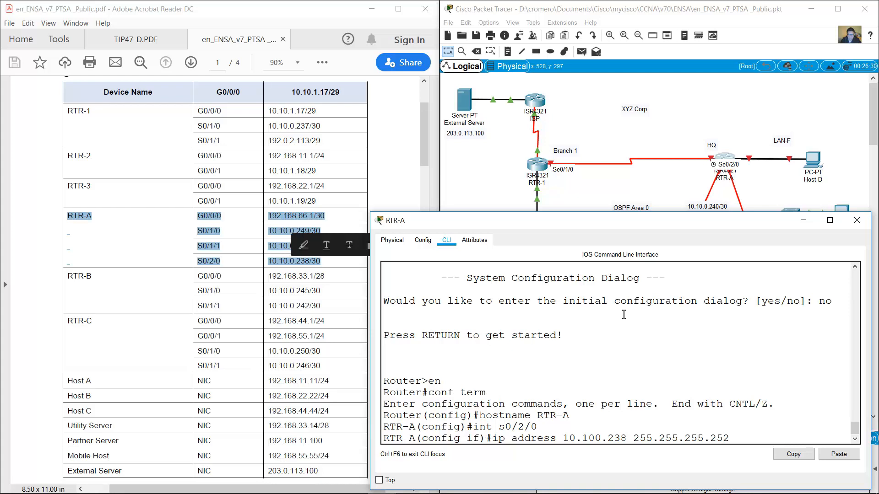
{"action": "type", "text": "."}
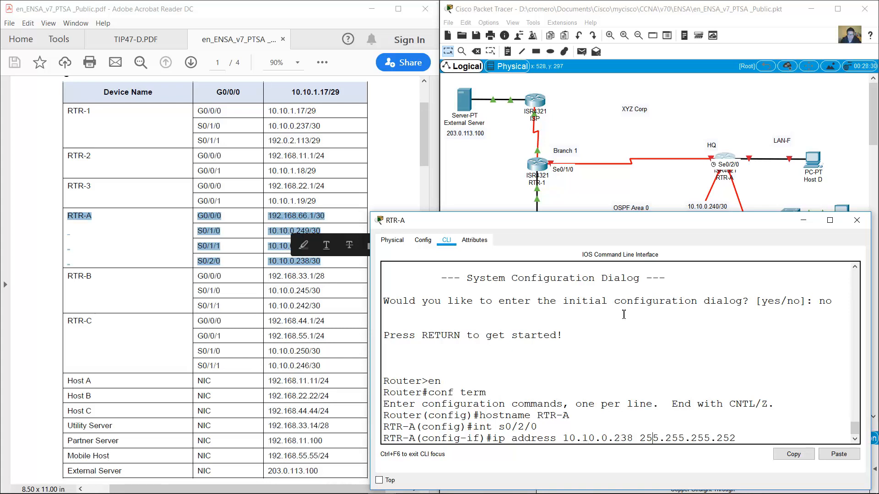
{"action": "key", "text": "Return"}
{"action": "type", "text": "clock rate"}
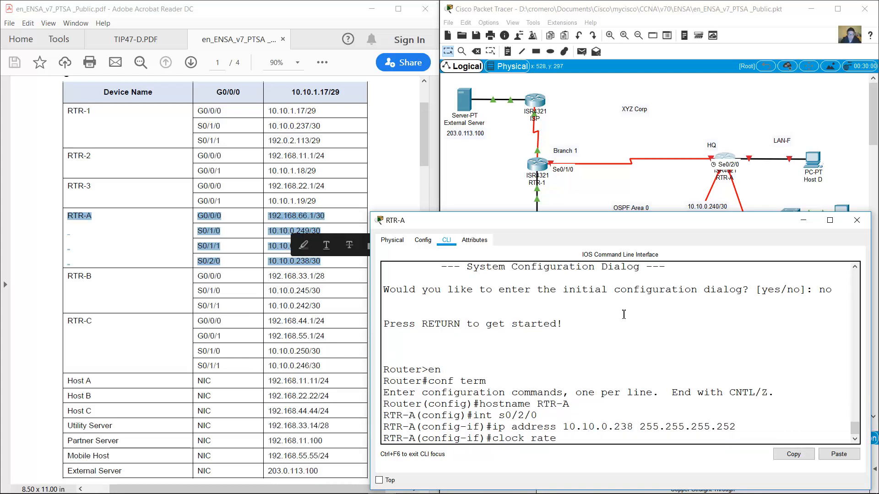
{"action": "type", "text": " 4000000"}
{"action": "key", "text": "Return"}
{"action": "type", "text": "n oshutdown"}
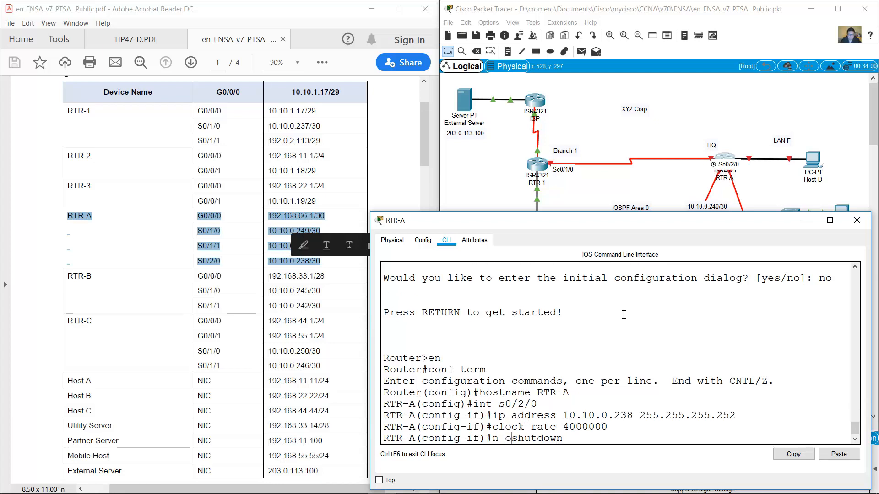
{"action": "key", "text": "BackSpace"}
{"action": "key", "text": "Right"}
{"action": "key", "text": "Return"}
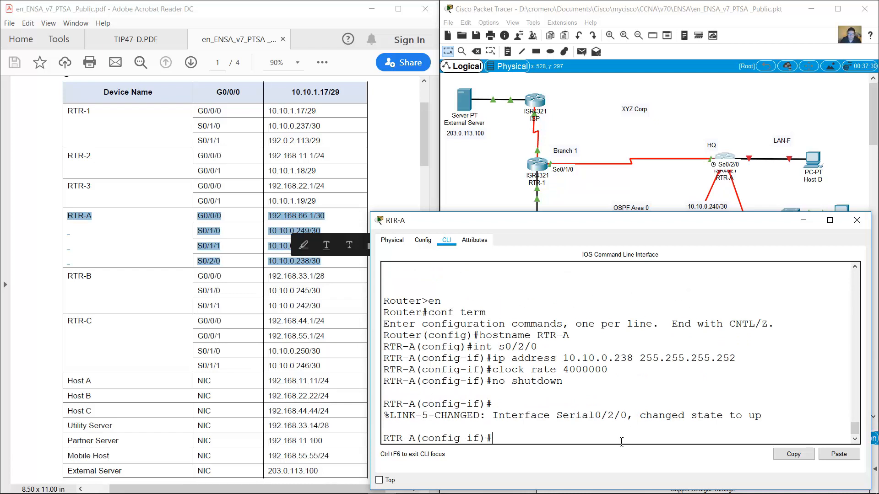
Give G0/0/0 the address 192.168.66.1 255.255.255.252 and enable it.
{"action": "type", "text": "int g0/0/0"}
{"action": "key", "text": "Return"}
{"action": "type", "text": "ip add"}
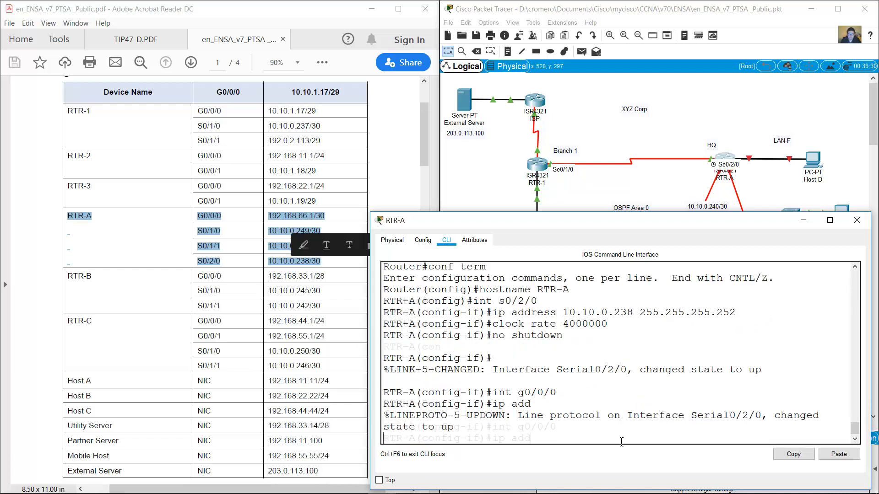
{"action": "type", "text": "ress 192.168.6"}
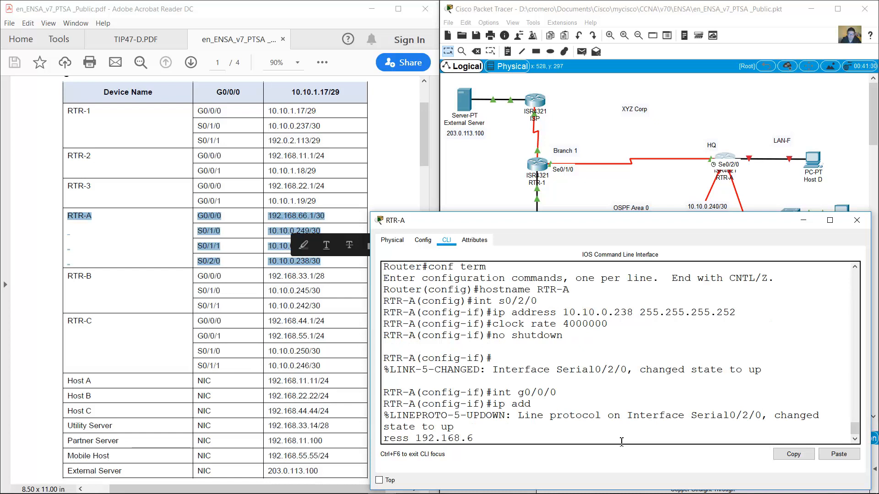
{"action": "type", "text": "6.1 255.255.255.252"}
{"action": "key", "text": "Return"}
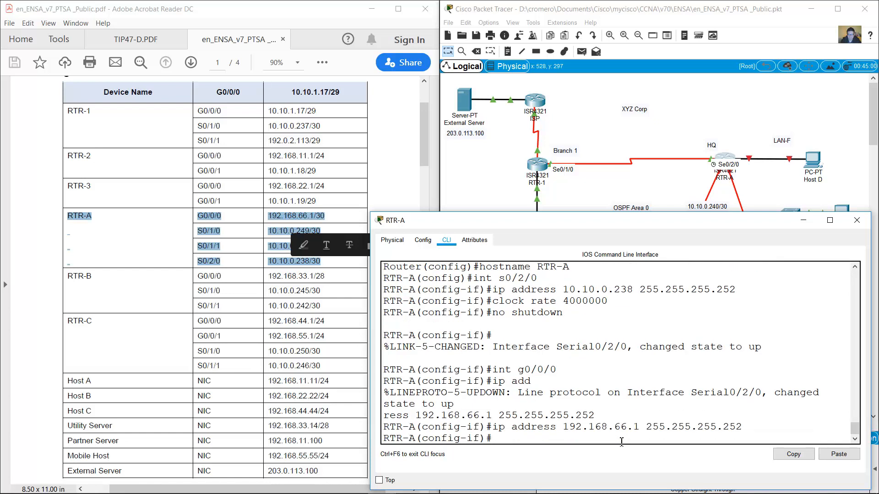
{"action": "type", "text": "no shutdown"}
{"action": "key", "text": "Return"}
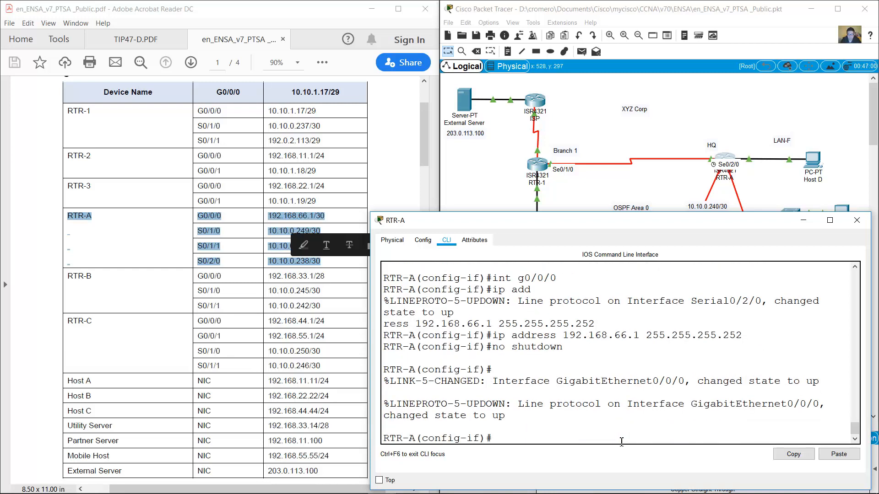
Give S0/1/0 the address 10.10.0.249 255.255.255.252 with clock rate 4000000 and enable it.
{"action": "left_click", "coordinate": [333, 194]}
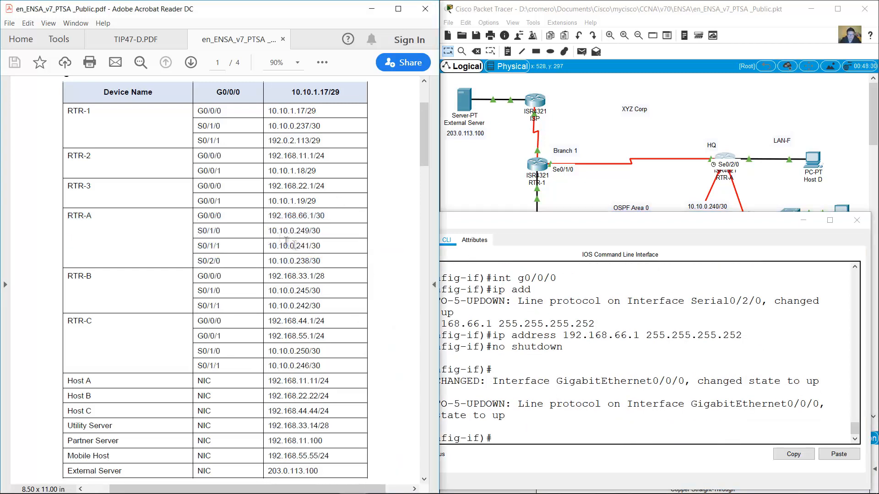
{"action": "left_click_drag", "start_coordinate": [199, 232], "coordinate": [320, 245]}
{"action": "left_click", "coordinate": [615, 356]}
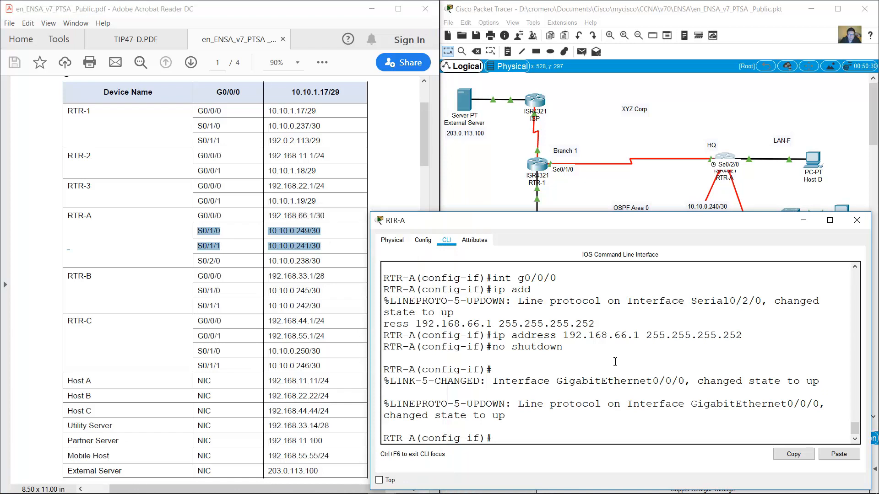
{"action": "type", "text": "int s0/1"}
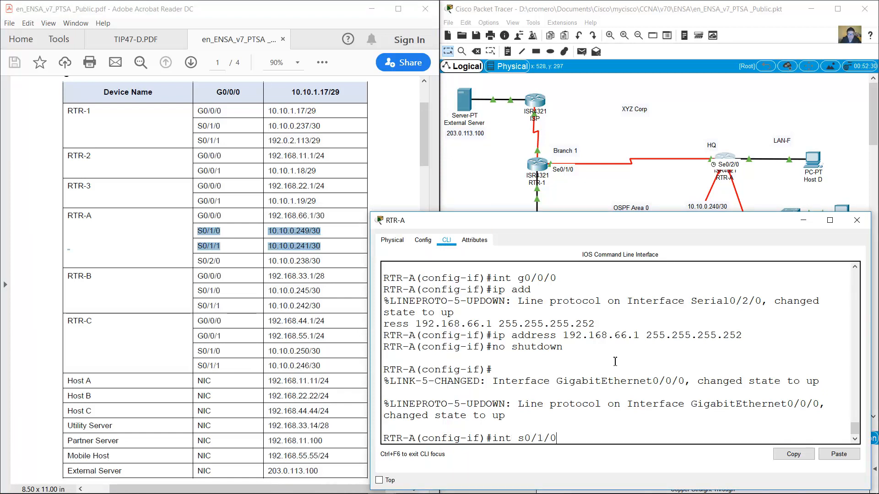
{"action": "type", "text": "/0"}
{"action": "key", "text": "Return"}
{"action": "type", "text": "ip address 10.10"}
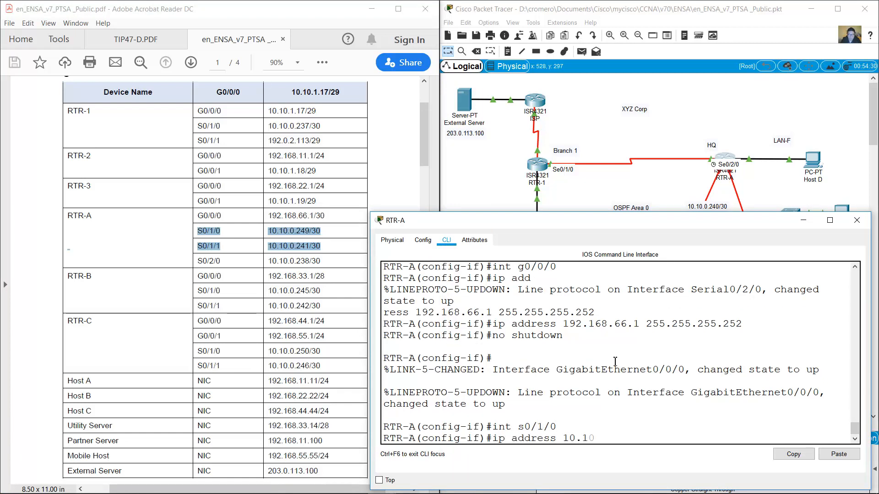
{"action": "type", "text": ".0.249 255.255.255.252"}
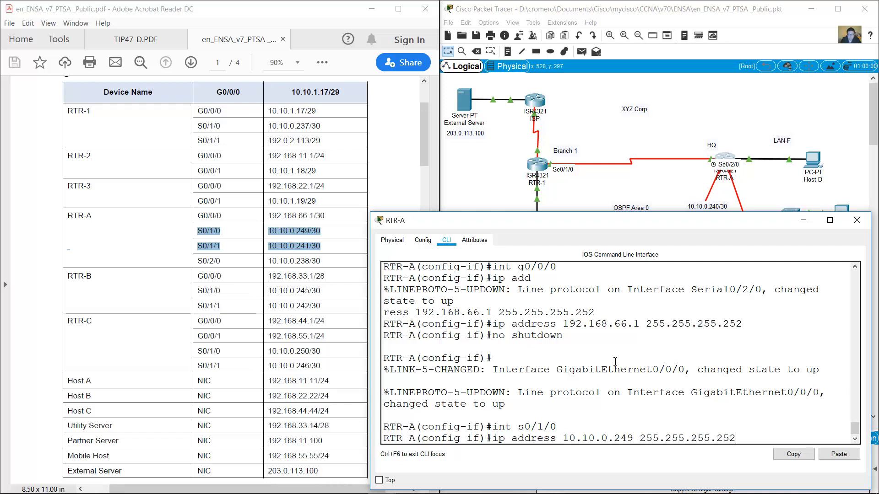
{"action": "key", "text": "Return"}
{"action": "left_click", "coordinate": [682, 201]}
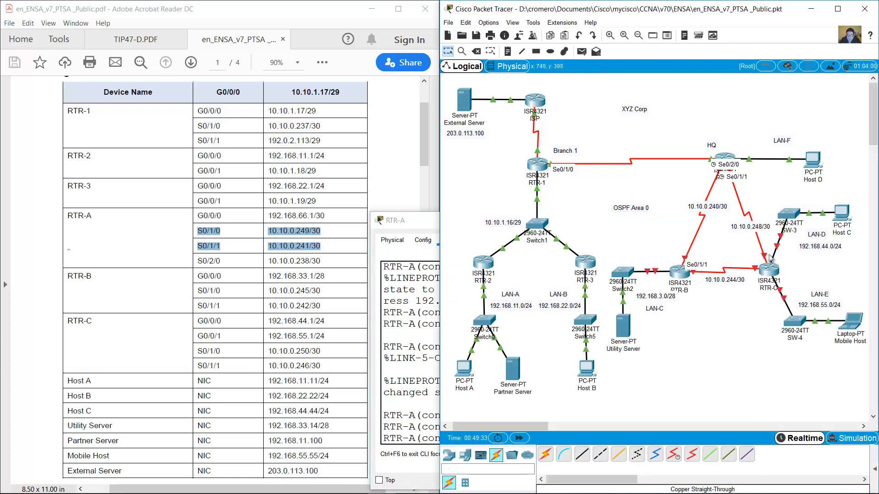
{"action": "left_click", "coordinate": [726, 158]}
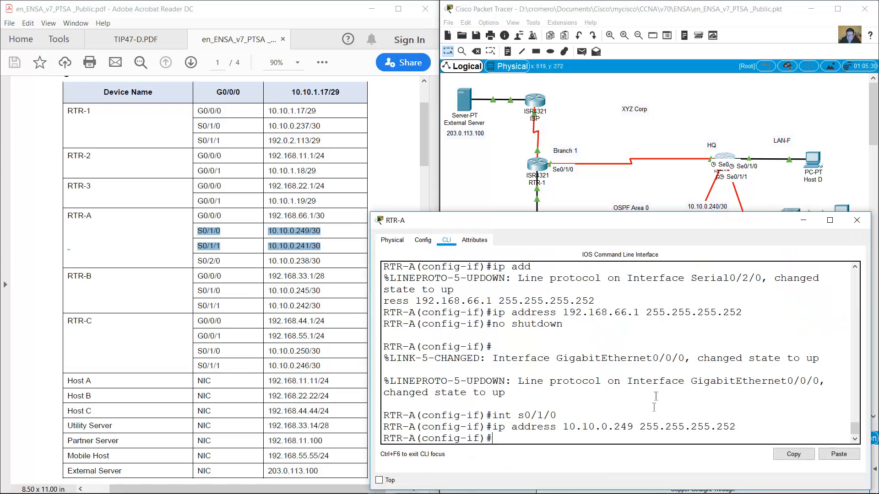
{"action": "key", "text": "Up"}
{"action": "key", "text": "Up"}
{"action": "key", "text": "Up"}
{"action": "key", "text": "Up"}
{"action": "key", "text": "Up"}
{"action": "key", "text": "Up"}
{"action": "key", "text": "Up"}
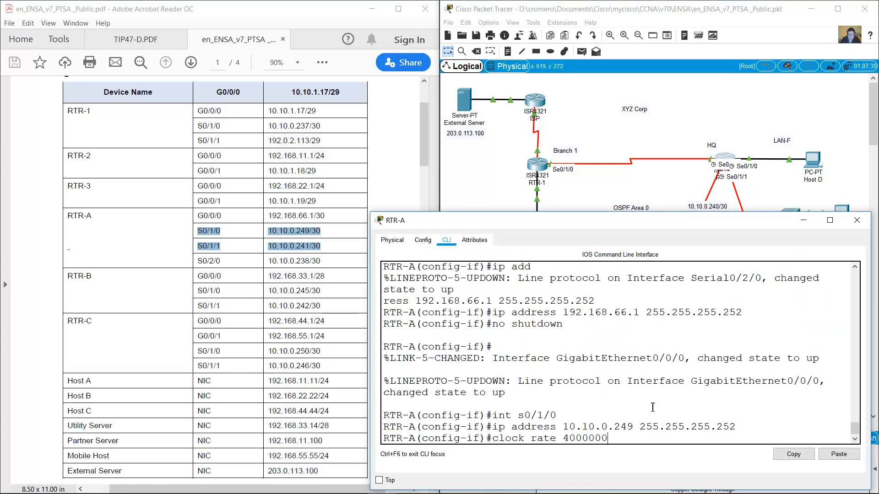
{"action": "key", "text": "Return"}
{"action": "key", "text": "Up"}
{"action": "key", "text": "Up"}
{"action": "key", "text": "Up"}
{"action": "key", "text": "Up"}
{"action": "key", "text": "Return"}
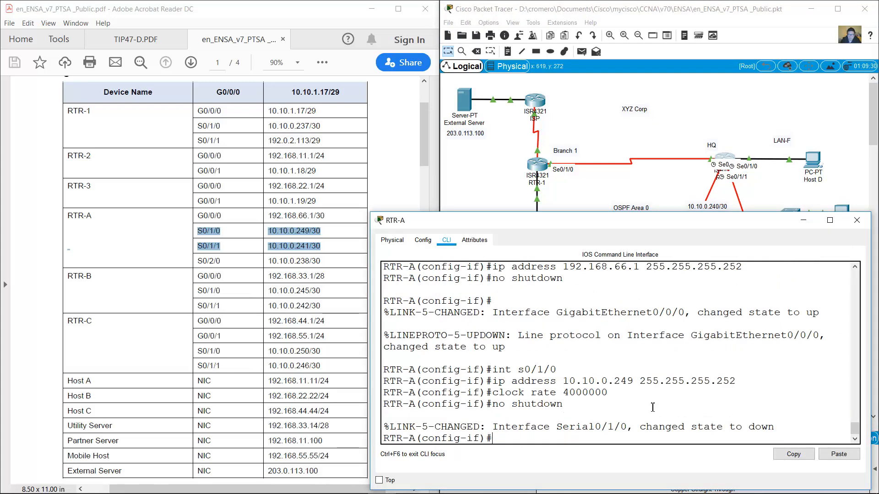
{"action": "key", "text": "Return"}
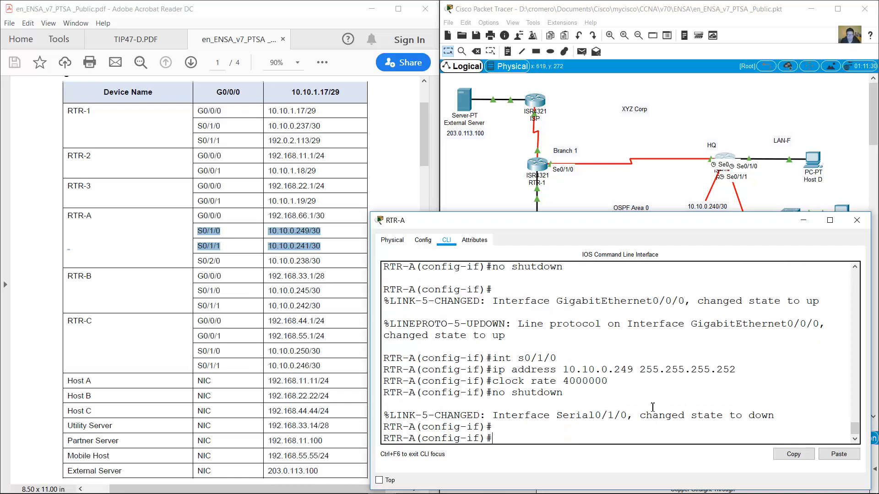
Give S0/1/1 the address 10.10.0.241 with clock rate 4000000 and enable it, reusing command history.
{"action": "key", "text": "Up"}
{"action": "key", "text": "Up"}
{"action": "key", "text": "Up"}
{"action": "key", "text": "Up"}
{"action": "key", "text": "BackSpace"}
{"action": "type", "text": "1"}
{"action": "key", "text": "Return"}
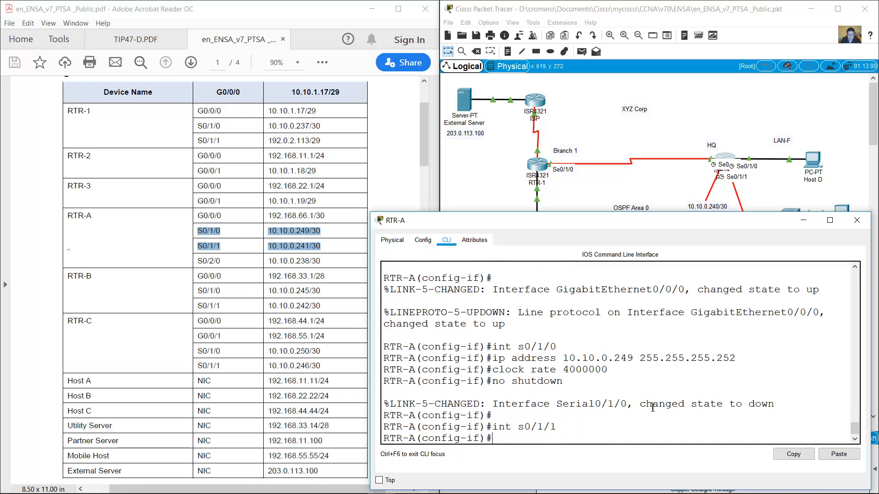
{"action": "key", "text": "Up"}
{"action": "key", "text": "Up"}
{"action": "key", "text": "Up"}
{"action": "key", "text": "Up"}
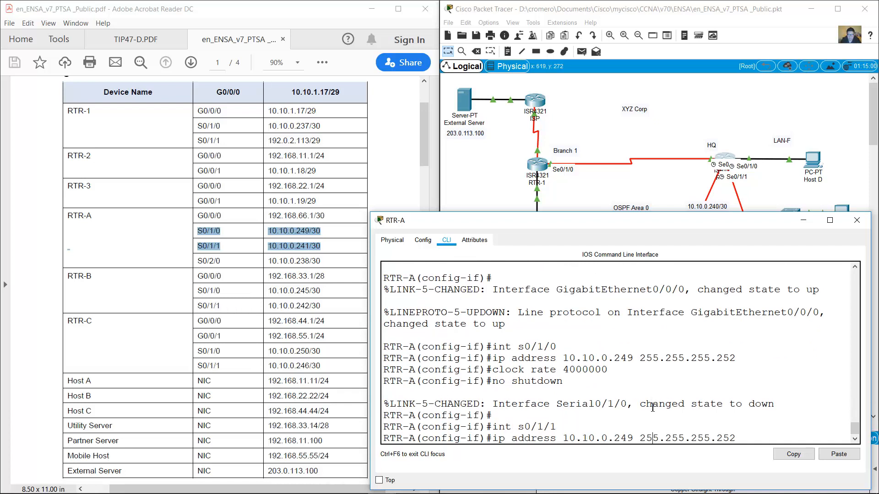
{"action": "key", "text": "Left"}
{"action": "key", "text": "Left"}
{"action": "key", "text": "Left"}
{"action": "key", "text": "BackSpace"}
{"action": "type", "text": "1"}
{"action": "key", "text": "Return"}
{"action": "key", "text": "Up"}
{"action": "key", "text": "Up"}
{"action": "key", "text": "Up"}
{"action": "key", "text": "Up"}
{"action": "key", "text": "Return"}
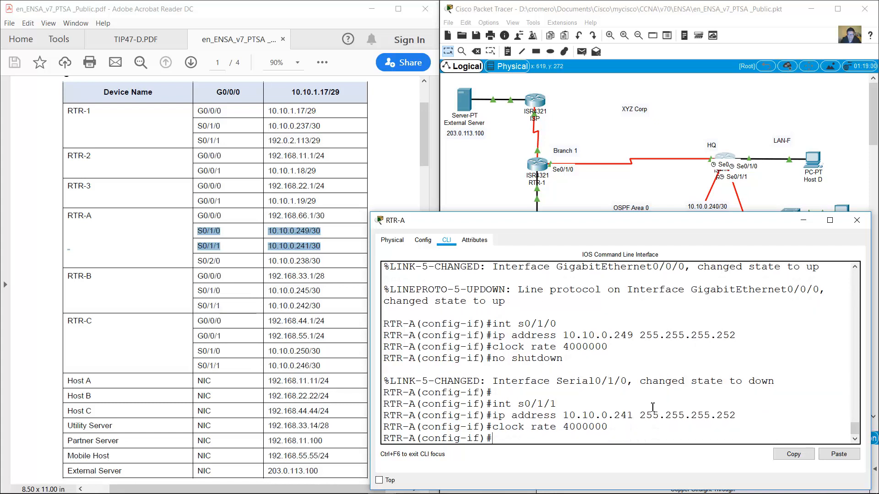
{"action": "key", "text": "Up"}
{"action": "key", "text": "Up"}
{"action": "key", "text": "Up"}
{"action": "key", "text": "Up"}
{"action": "key", "text": "Return"}
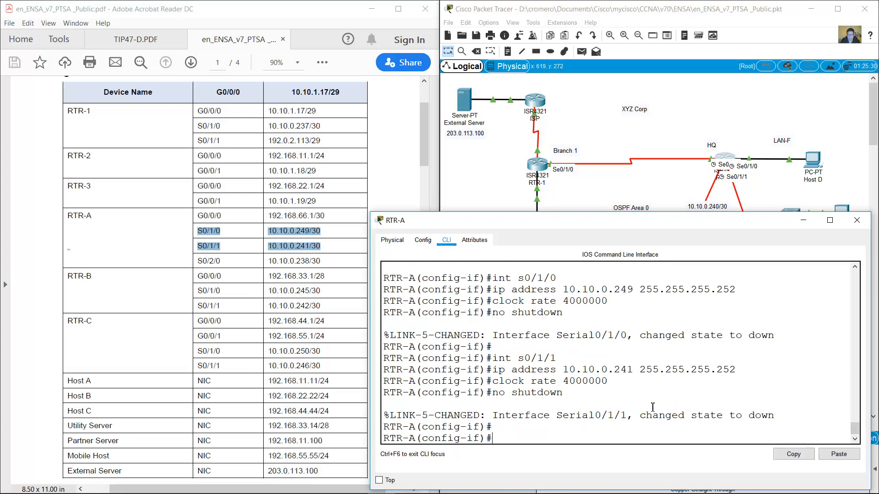
Close RTR-A, mark RTR-B's table rows, and open RTR-B's command line.
{"action": "left_click", "coordinate": [857, 221]}
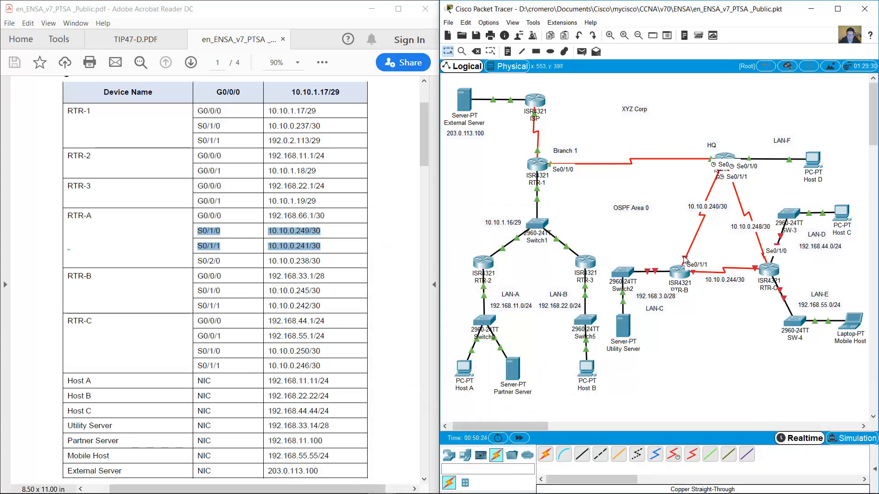
{"action": "left_click_drag", "start_coordinate": [66, 274], "coordinate": [320, 306]}
{"action": "left_click", "coordinate": [676, 276]}
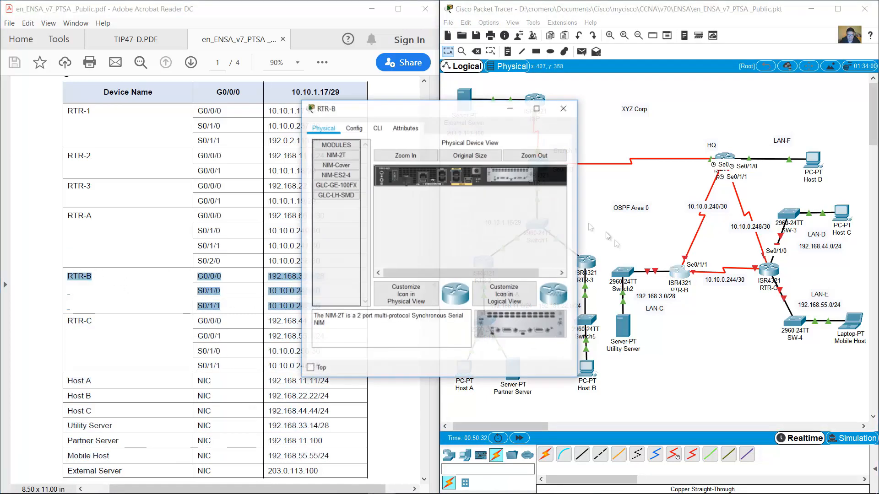
{"action": "left_click_drag", "start_coordinate": [449, 108], "coordinate": [533, 222]}
{"action": "left_click_drag", "start_coordinate": [653, 264], "coordinate": [869, 265]}
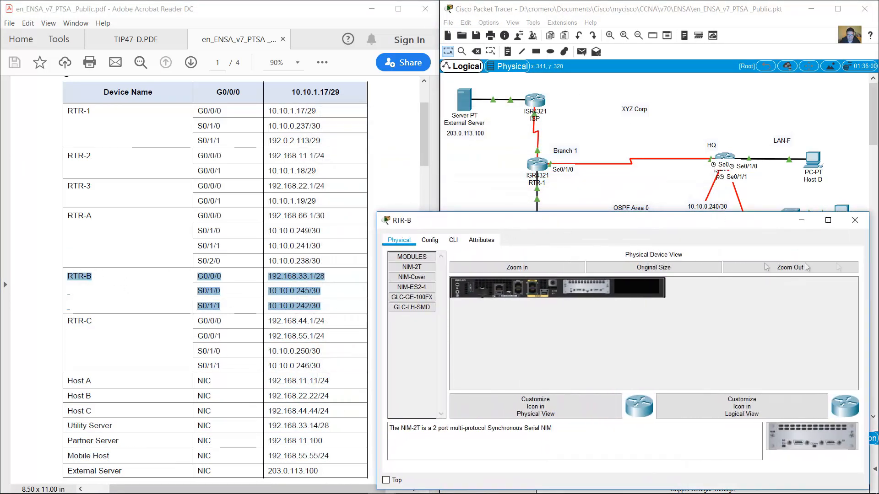
{"action": "left_click", "coordinate": [453, 240]}
Decline the initial dialog, enter global configuration, and set the hostname to RTR-B.
{"action": "type", "text": "no"}
{"action": "key", "text": "Return"}
{"action": "key", "text": "Return"}
{"action": "type", "text": "en"}
{"action": "key", "text": "Return"}
{"action": "type", "text": "conf term"}
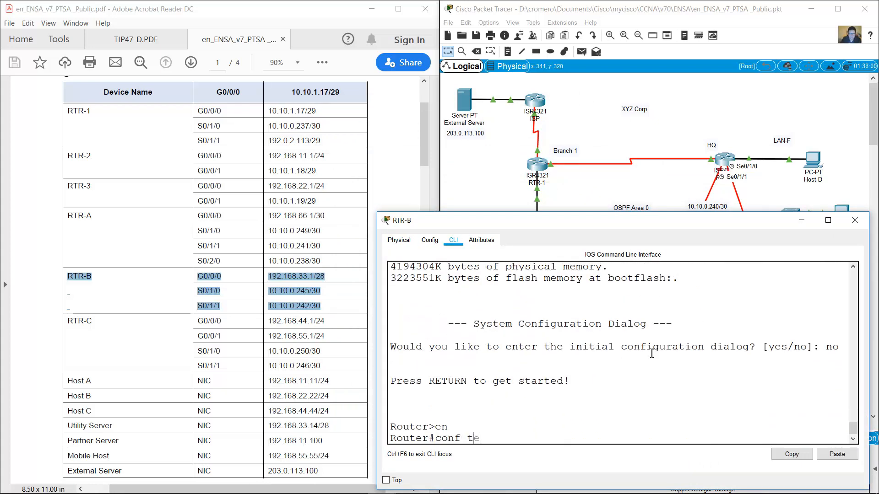
{"action": "key", "text": "Return"}
{"action": "type", "text": "hostname "}
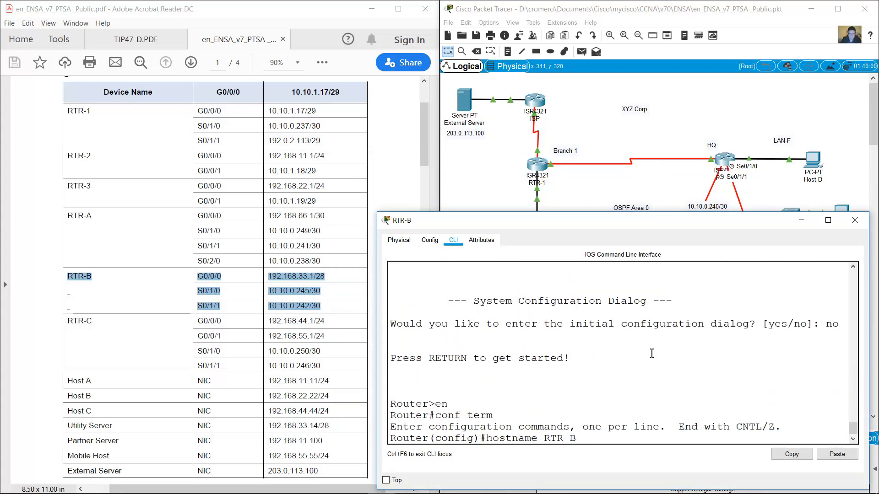
{"action": "type", "text": "RTR-B"}
{"action": "key", "text": "Return"}
Give G0/0/0 the address 192.168.33.1 255.255.255.240 and enable it.
{"action": "type", "text": "int g0/0/0"}
{"action": "key", "text": "Return"}
{"action": "type", "text": "ip"}
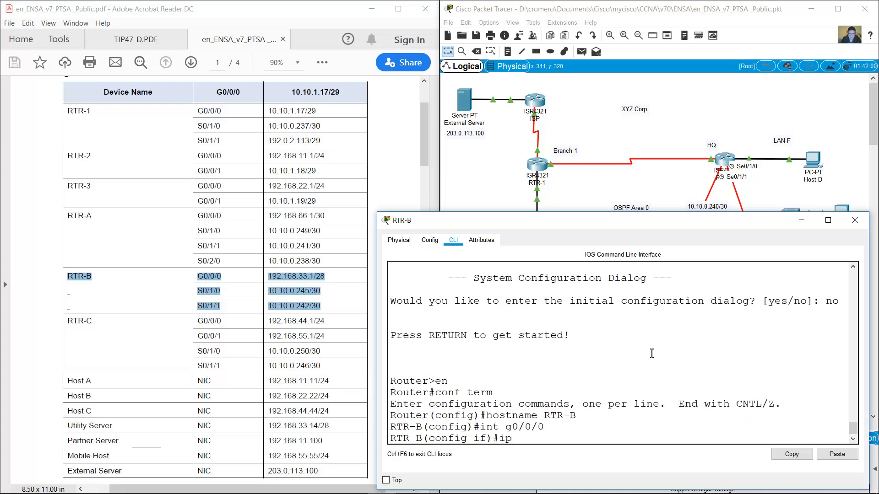
{"action": "type", "text": " address 192.168.33.1"}
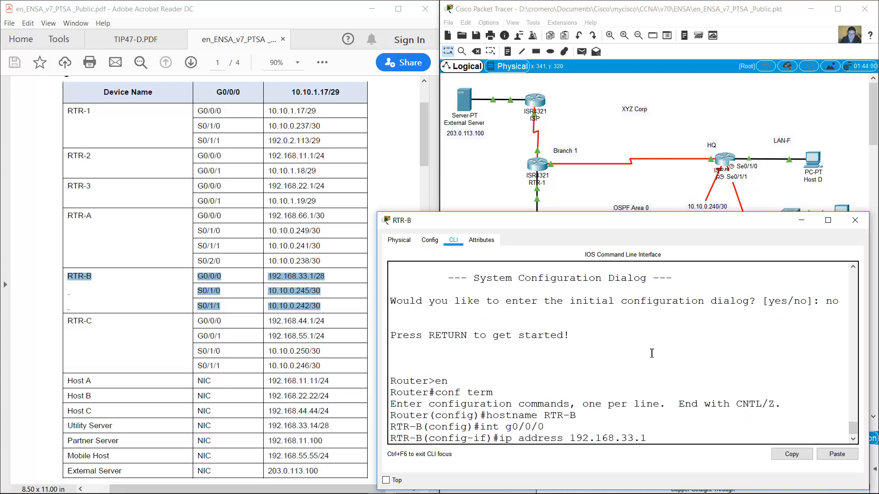
{"action": "type", "text": " 255.255.255.240"}
{"action": "key", "text": "Return"}
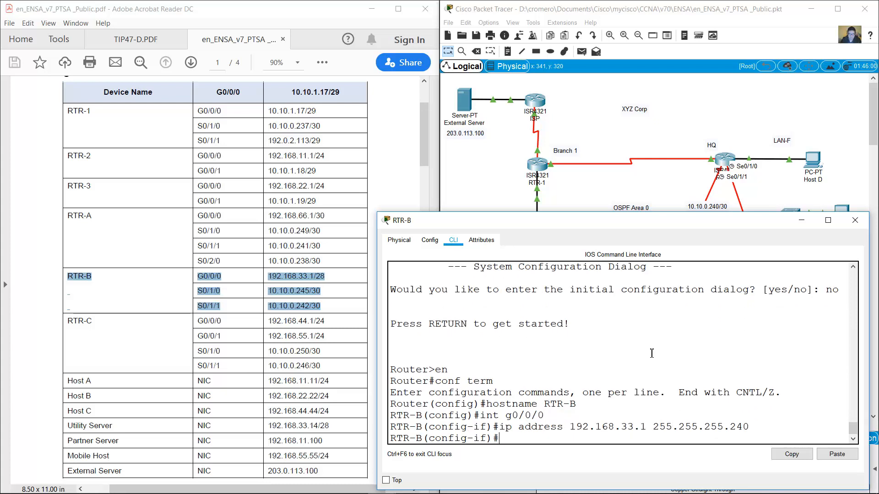
{"action": "type", "text": "no shutdown"}
{"action": "key", "text": "Return"}
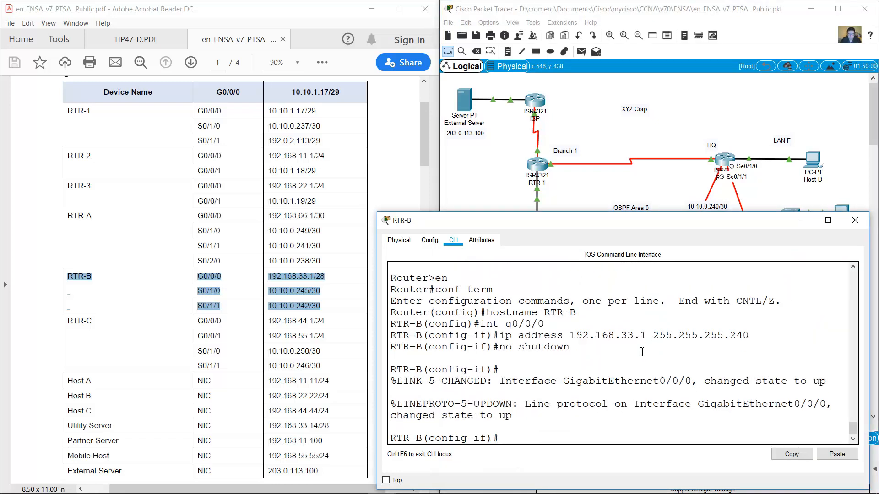
Give S0/1/0 the address 10.10.0.245/30 with clock rate 4000000 and enable it.
{"action": "key", "text": "Up"}
{"action": "key", "text": "Up"}
{"action": "key", "text": "Up"}
{"action": "key", "text": "Left"}
{"action": "key", "text": "Left"}
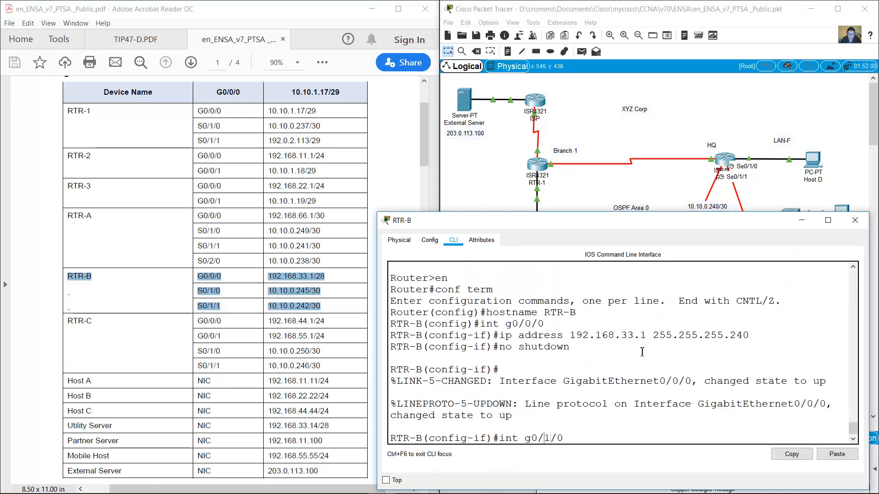
{"action": "key", "text": "Left"}
{"action": "key", "text": "Left"}
{"action": "key", "text": "BackSpace"}
{"action": "type", "text": "s"}
{"action": "key", "text": "Return"}
{"action": "type", "text": "ip addr"}
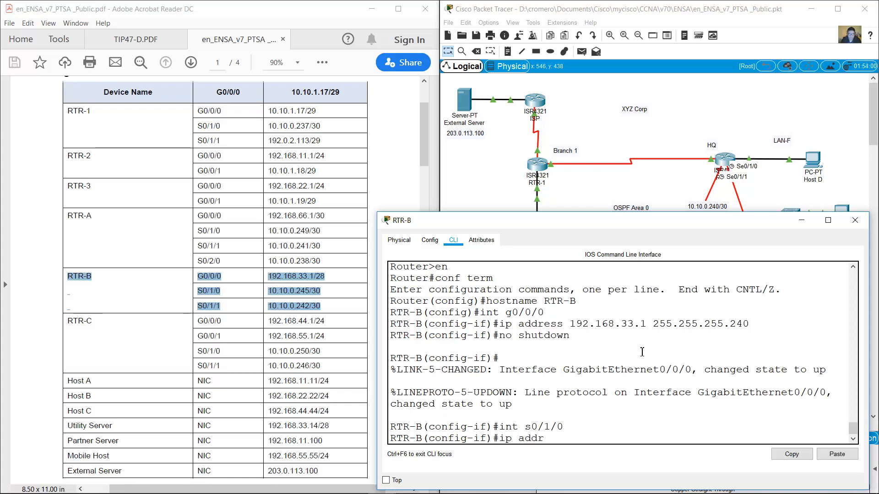
{"action": "type", "text": "ess 10.10.0.245"}
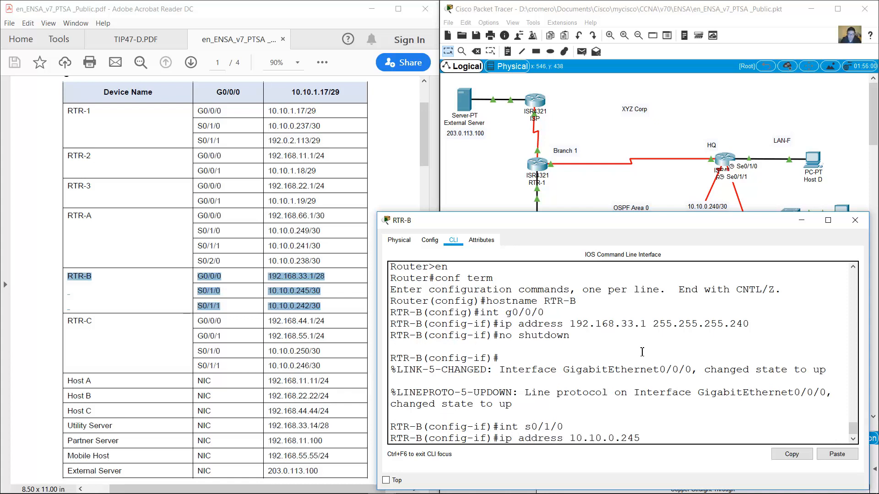
{"action": "type", "text": " 255.255.255.24"}
{"action": "left_click", "coordinate": [721, 113]}
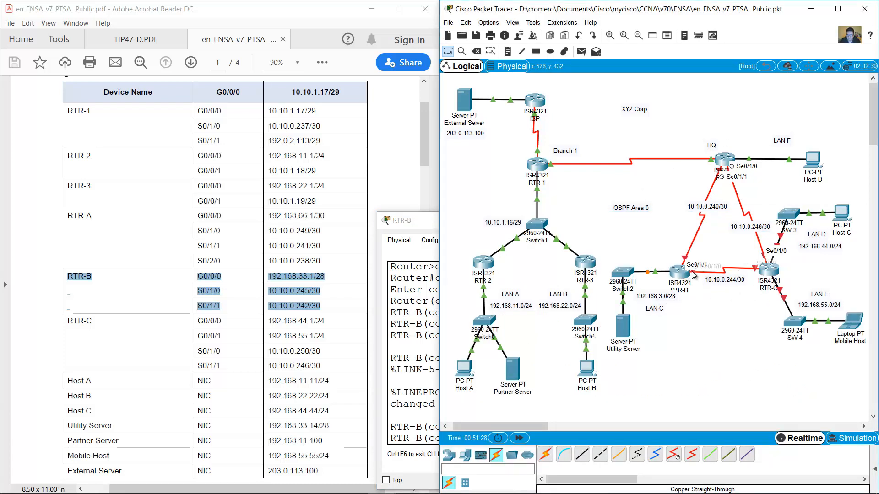
{"action": "left_click", "coordinate": [428, 404]}
{"action": "key", "text": "Return"}
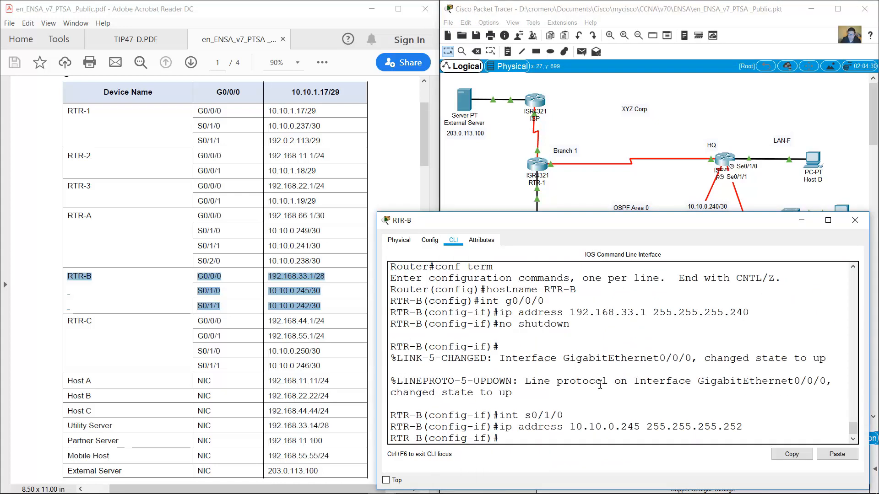
{"action": "type", "text": "clock rate 4000000"}
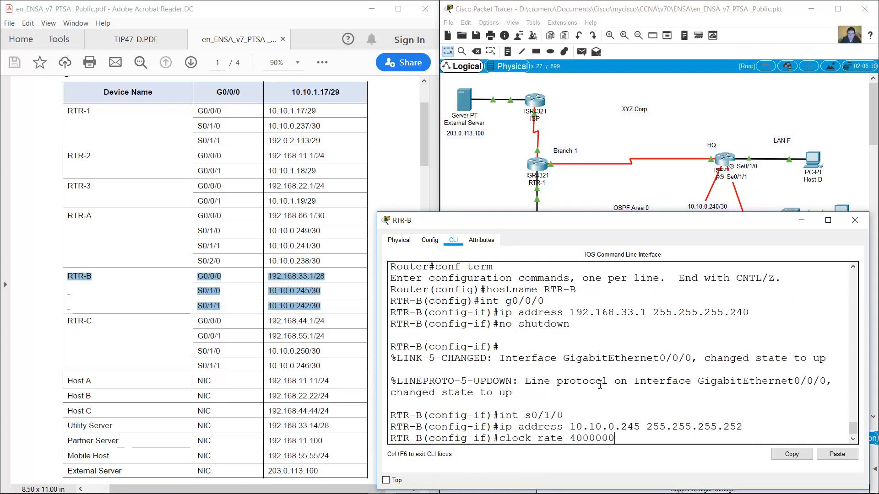
{"action": "key", "text": "Return"}
{"action": "type", "text": "no shutdown"}
{"action": "key", "text": "Return"}
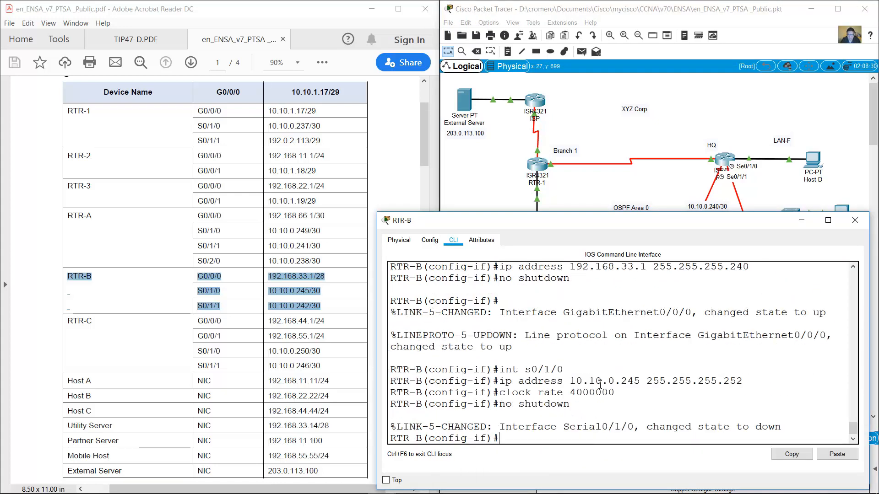
Give S0/1/1 the address 10.10.0.242/30 and enable it.
{"action": "key", "text": "Up"}
{"action": "key", "text": "Up"}
{"action": "key", "text": "Up"}
{"action": "key", "text": "Up"}
{"action": "key", "text": "BackSpace"}
{"action": "type", "text": "1"}
{"action": "key", "text": "Return"}
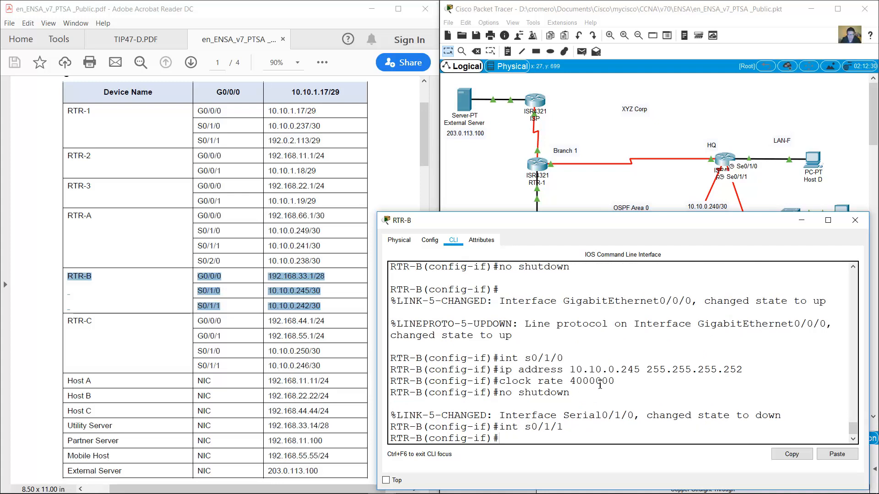
{"action": "left_click", "coordinate": [657, 194]}
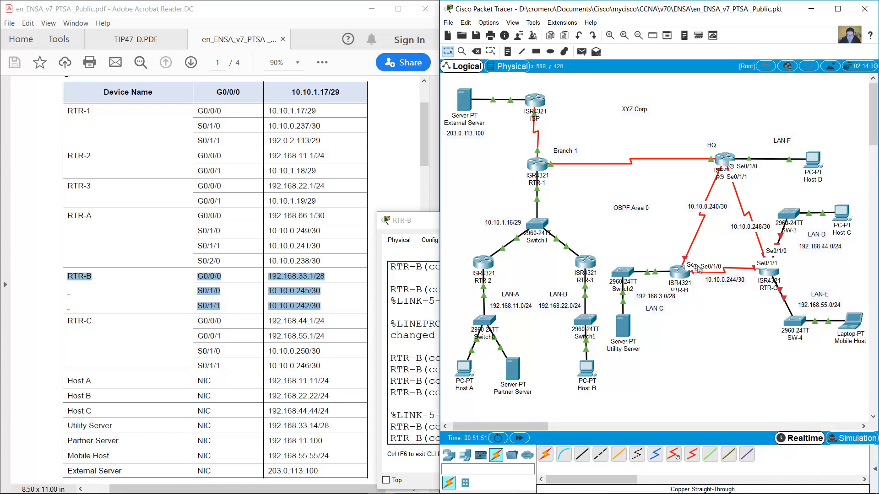
{"action": "key", "text": "alt+Tab"}
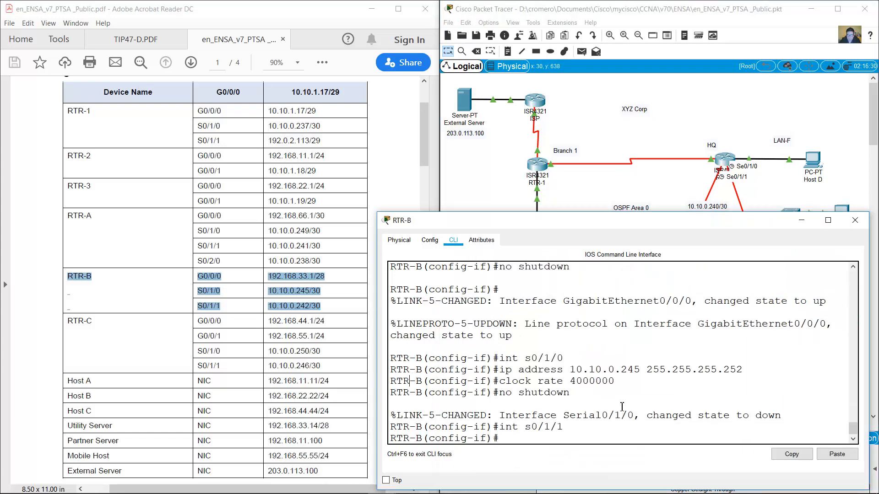
{"action": "key", "text": "Up"}
{"action": "key", "text": "Up"}
{"action": "key", "text": "Up"}
{"action": "key", "text": "Up"}
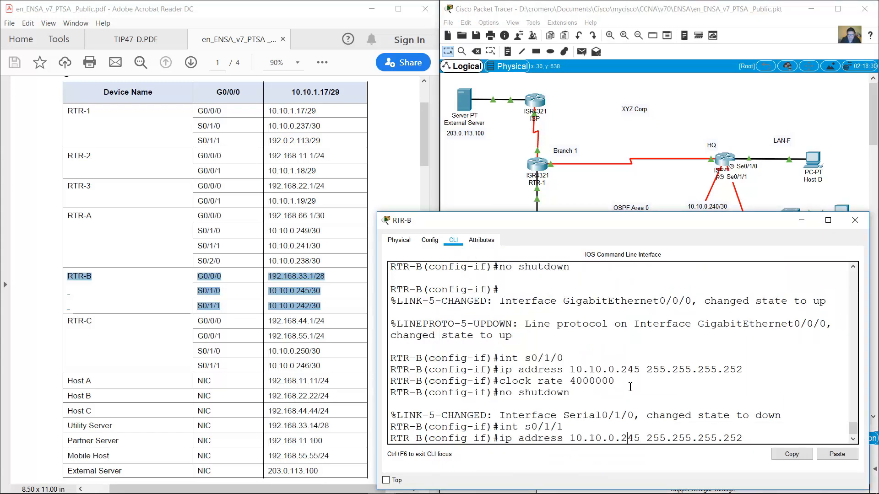
{"action": "key", "text": "Right"}
{"action": "key", "text": "Right"}
{"action": "key", "text": "BackSpace"}
{"action": "type", "text": "2"}
{"action": "key", "text": "Return"}
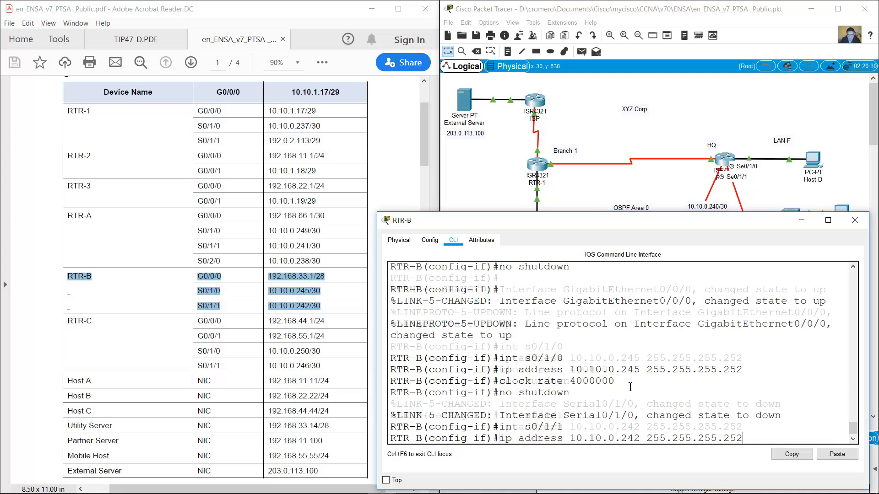
{"action": "type", "text": "no shutdown"}
{"action": "key", "text": "Return"}
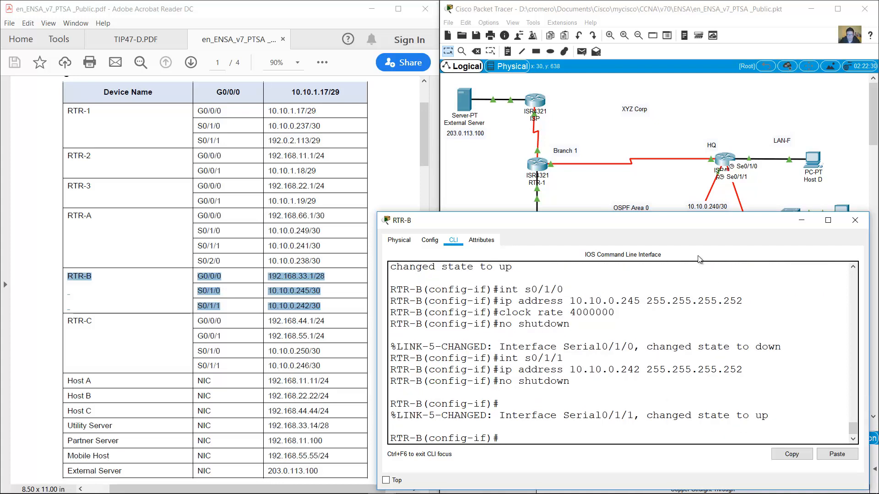
Open RTR-C's command line beside the RTR-C rows of the PDF addressing table.
{"action": "left_click", "coordinate": [654, 187]}
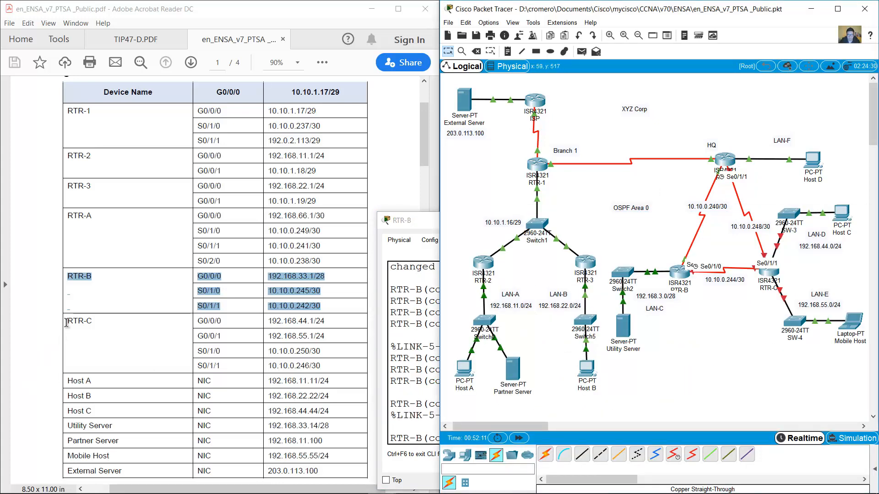
{"action": "left_click_drag", "start_coordinate": [66, 320], "coordinate": [316, 366]}
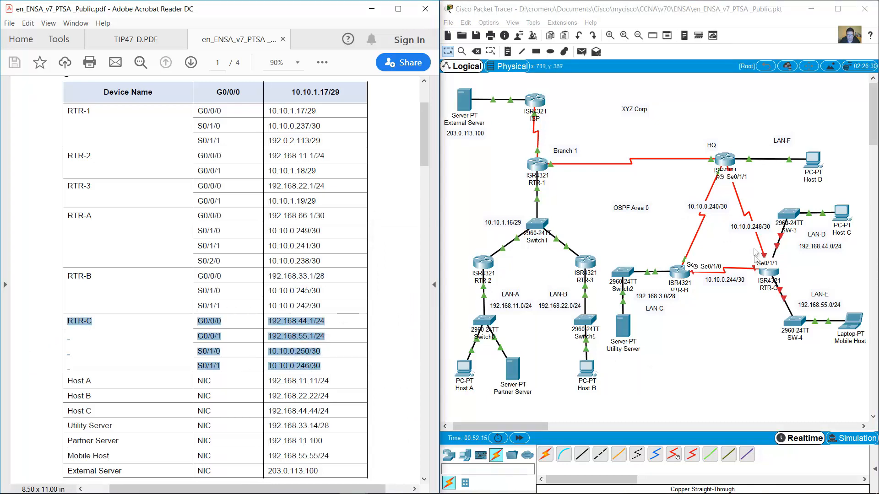
{"action": "left_click", "coordinate": [769, 274]}
{"action": "left_click_drag", "start_coordinate": [475, 125], "coordinate": [532, 229]}
{"action": "left_click_drag", "start_coordinate": [658, 265], "coordinate": [877, 257]}
{"action": "left_click", "coordinate": [446, 245]}
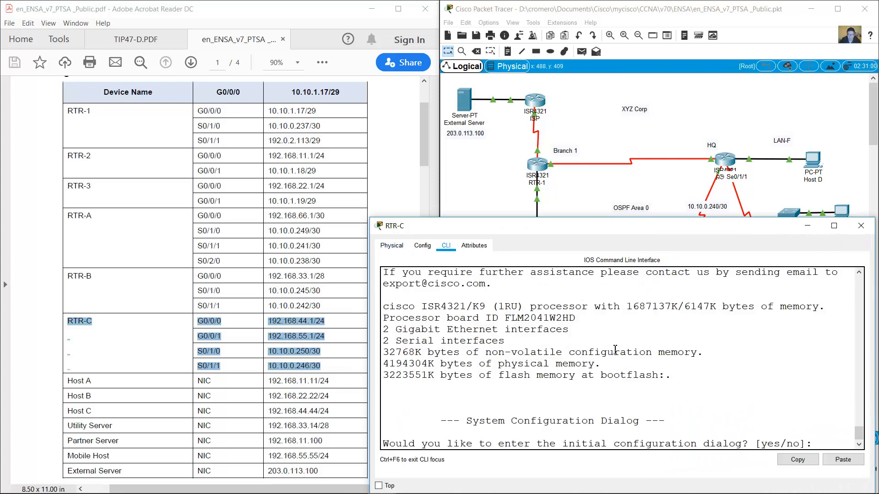
Skip the initial dialog, enter global configuration mode and set the RTR-C hostname.
{"action": "type", "text": "no"}
{"action": "key", "text": "Return"}
{"action": "key", "text": "Return"}
{"action": "type", "text": "en"}
{"action": "key", "text": "Return"}
{"action": "type", "text": "conf term"}
{"action": "key", "text": "Return"}
{"action": "type", "text": "hostname RTR-C"}
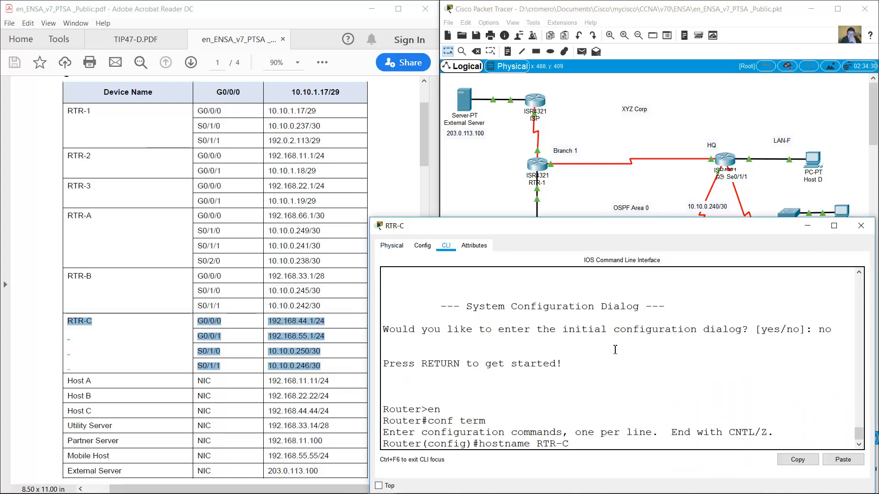
{"action": "key", "text": "Return"}
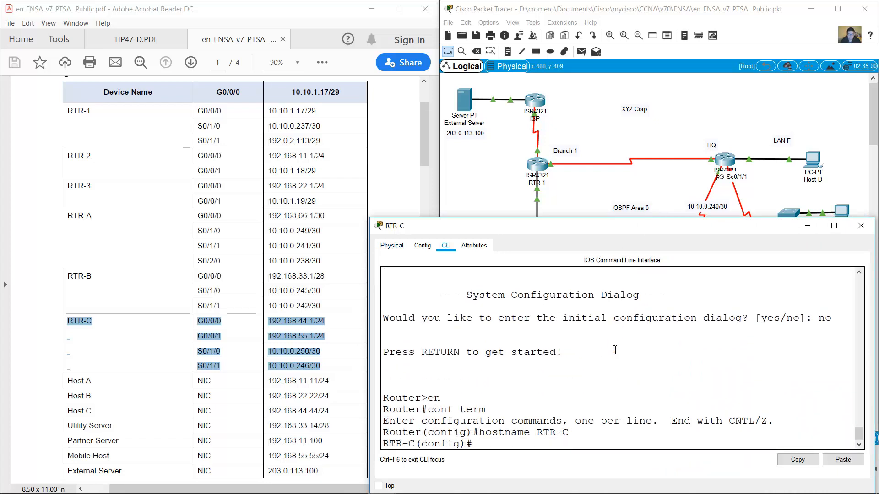
Assign G0/0/0 192.168.44.1 255.255.255.0 and bring it up.
{"action": "type", "text": "int g0/0/0"}
{"action": "key", "text": "Return"}
{"action": "type", "text": "ip address 192.168.44.1 255.255.25"}
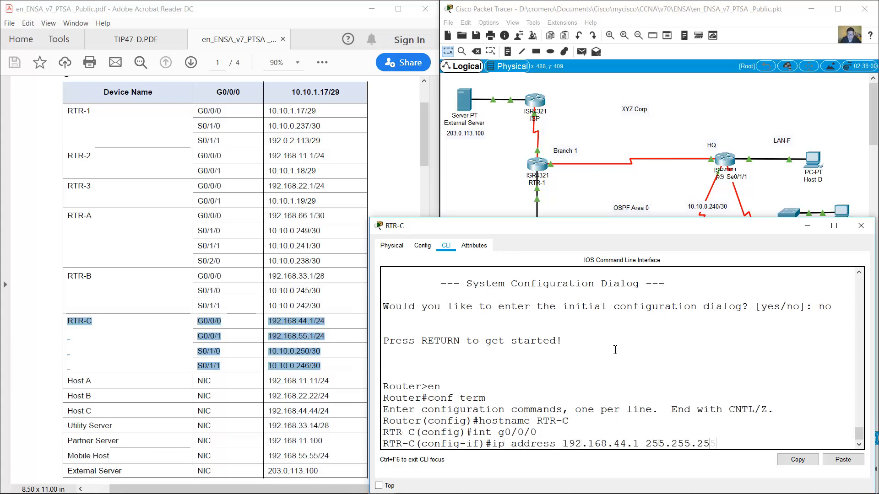
{"action": "type", "text": "5.0"}
{"action": "key", "text": "Return"}
{"action": "type", "text": "no shutdown"}
{"action": "key", "text": "Return"}
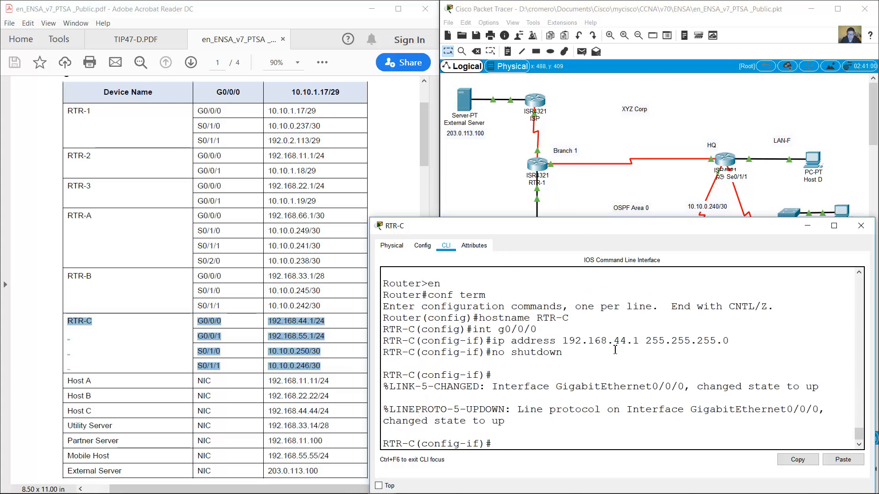
Assign G0/0/1 192.168.55.1 255.255.255.0 and enable it.
{"action": "type", "text": "int g0/0/1"}
{"action": "key", "text": "Return"}
{"action": "key", "text": "Up"}
{"action": "key", "text": "Up"}
{"action": "key", "text": "Up"}
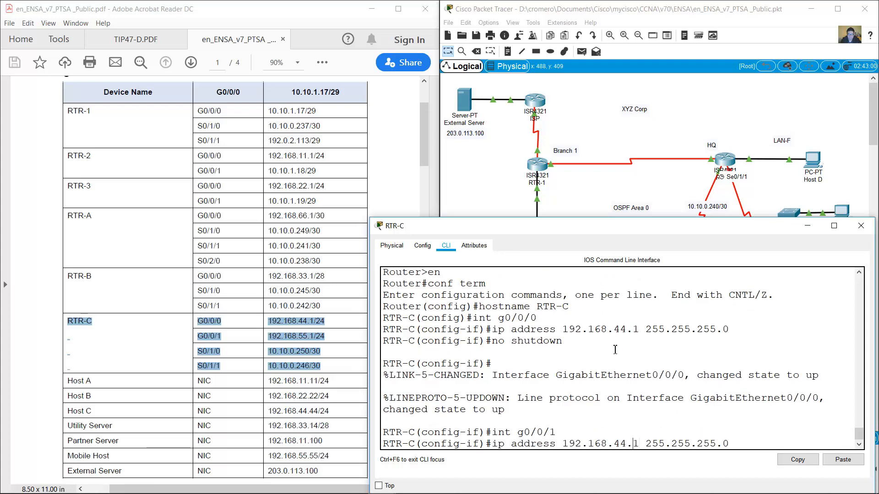
{"action": "key", "text": "Left"}
{"action": "key", "text": "BackSpace"}
{"action": "key", "text": "BackSpace"}
{"action": "type", "text": "55"}
{"action": "key", "text": "Return"}
{"action": "key", "text": "Up"}
{"action": "key", "text": "Up"}
{"action": "key", "text": "Up"}
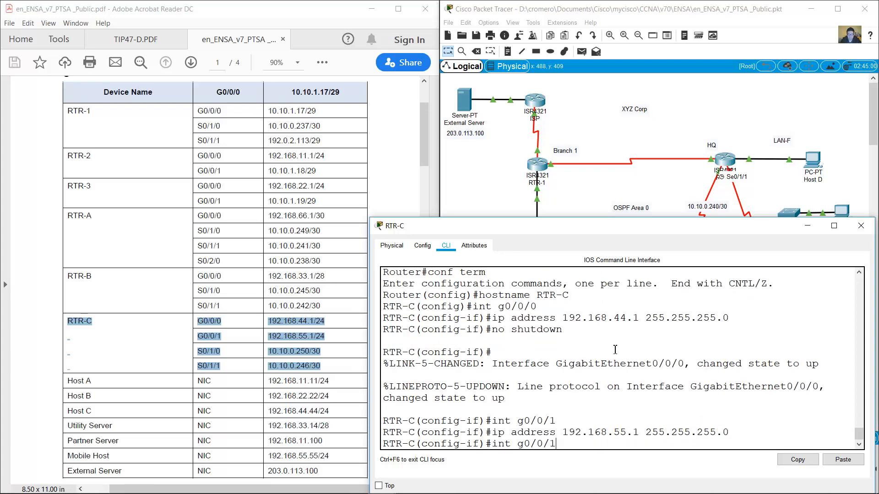
{"action": "key", "text": "Return"}
Address S0/1/0 as 10.10.0.250/30, bring it up and confirm the link on the topology.
{"action": "key", "text": "Up"}
{"action": "key", "text": "Up"}
{"action": "key", "text": "Up"}
{"action": "key", "text": "Up"}
{"action": "key", "text": "Up"}
{"action": "key", "text": "Up"}
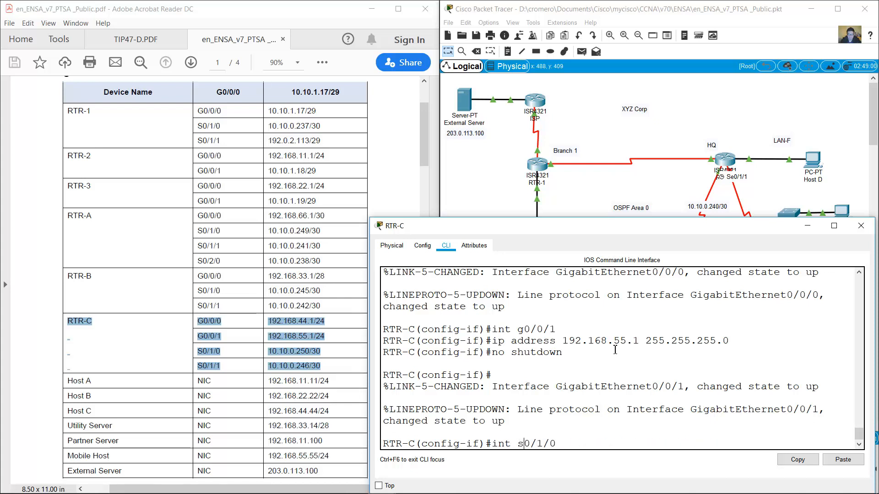
{"action": "key", "text": "Return"}
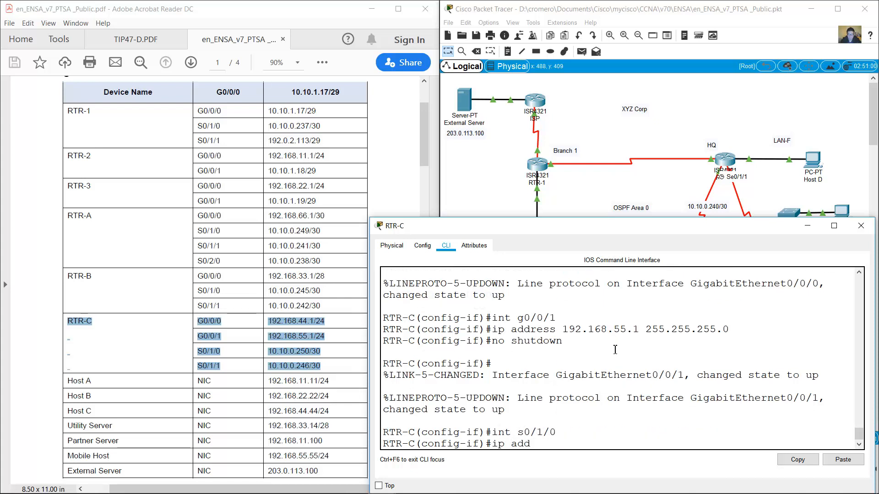
{"action": "type", "text": "ip address 10.10.0.250 255"}
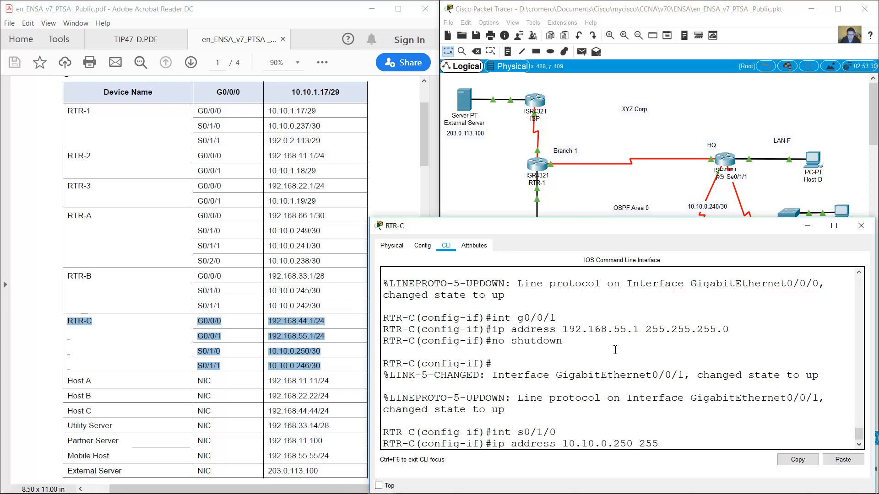
{"action": "type", "text": ".255.255.252"}
{"action": "left_click", "coordinate": [634, 191]}
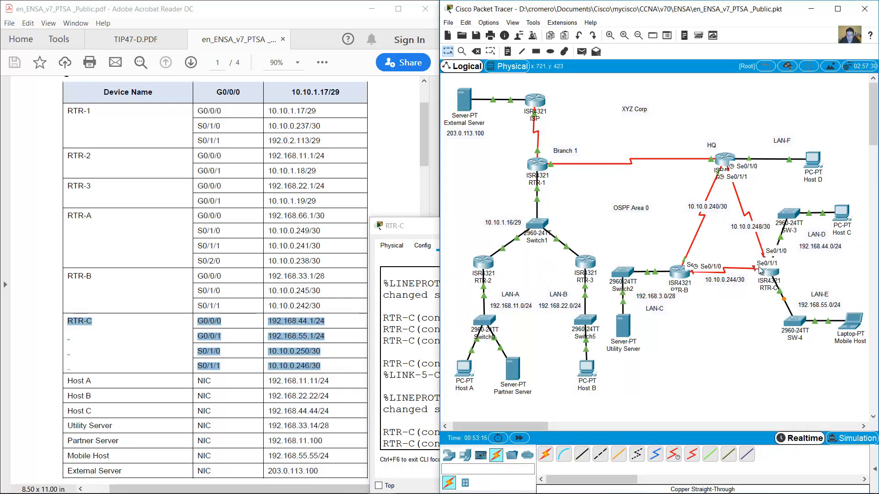
{"action": "left_click", "coordinate": [770, 280]}
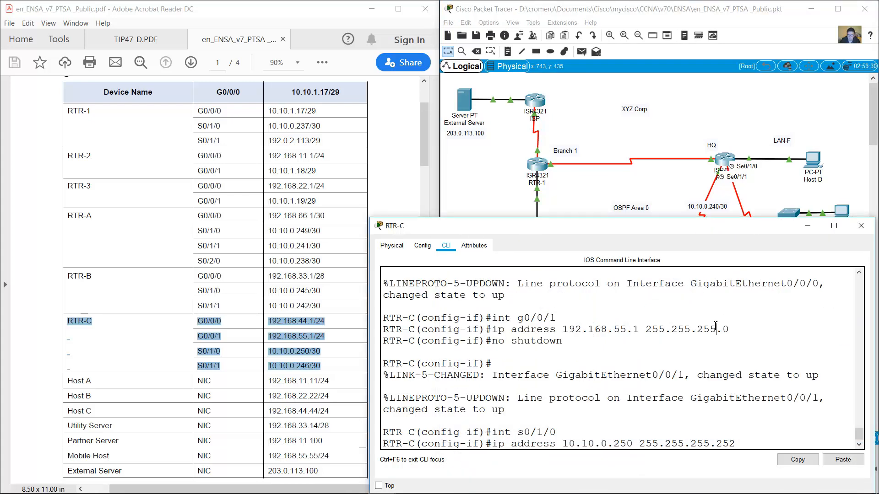
{"action": "key", "text": "Return"}
{"action": "type", "text": "no shutdown"}
{"action": "key", "text": "Return"}
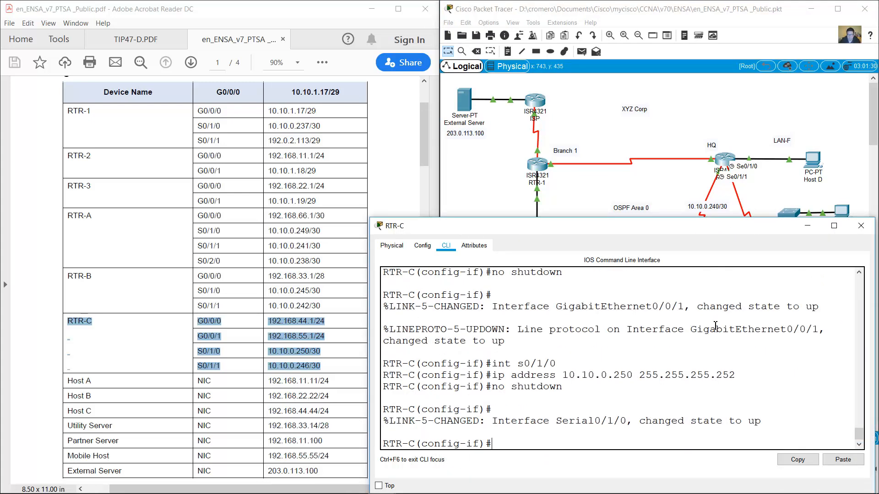
{"action": "left_click", "coordinate": [778, 187]}
{"action": "left_click", "coordinate": [771, 280]}
Address S0/1/1 as 10.10.0.246 255.255.255.252 and bring it up.
{"action": "key", "text": "Return"}
{"action": "key", "text": "Up"}
{"action": "key", "text": "Up"}
{"action": "key", "text": "Up"}
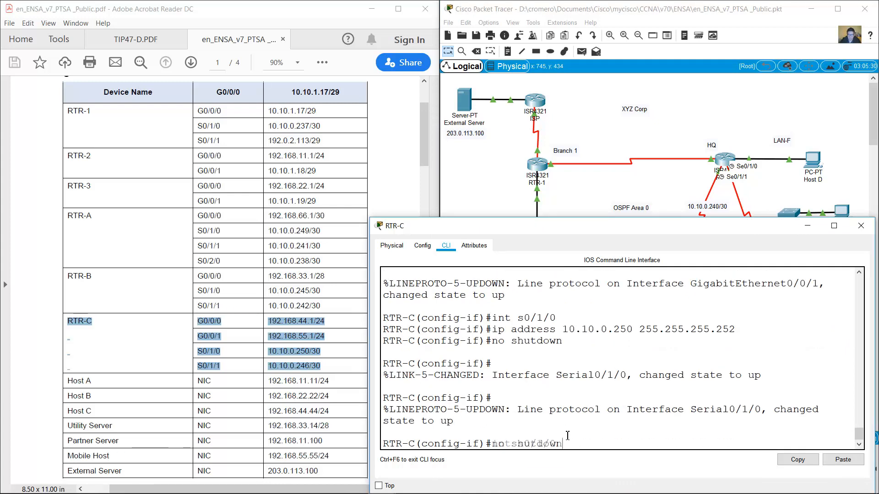
{"action": "key", "text": "BackSpace"}
{"action": "type", "text": "1"}
{"action": "key", "text": "Return"}
{"action": "key", "text": "Up"}
{"action": "key", "text": "Up"}
{"action": "key", "text": "Up"}
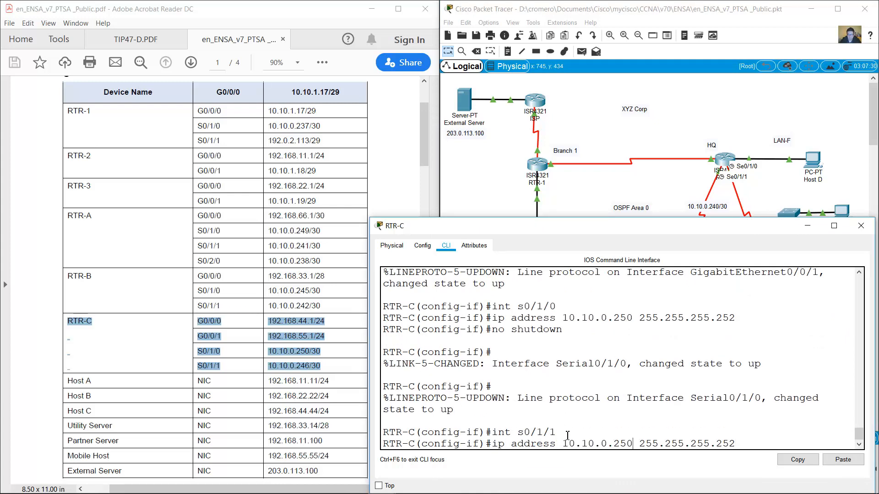
{"action": "key", "text": "BackSpace"}
{"action": "key", "text": "BackSpace"}
{"action": "type", "text": "46"}
{"action": "key", "text": "Return"}
{"action": "key", "text": "Up"}
{"action": "key", "text": "Up"}
{"action": "key", "text": "Up"}
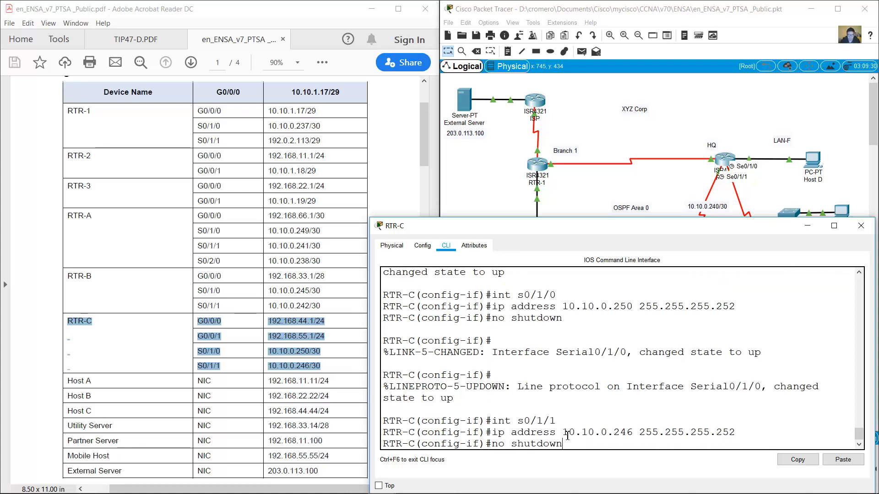
{"action": "key", "text": "Return"}
Check the S0/1/1 link on the topology and close the RTR-C window.
{"action": "left_click", "coordinate": [589, 184]}
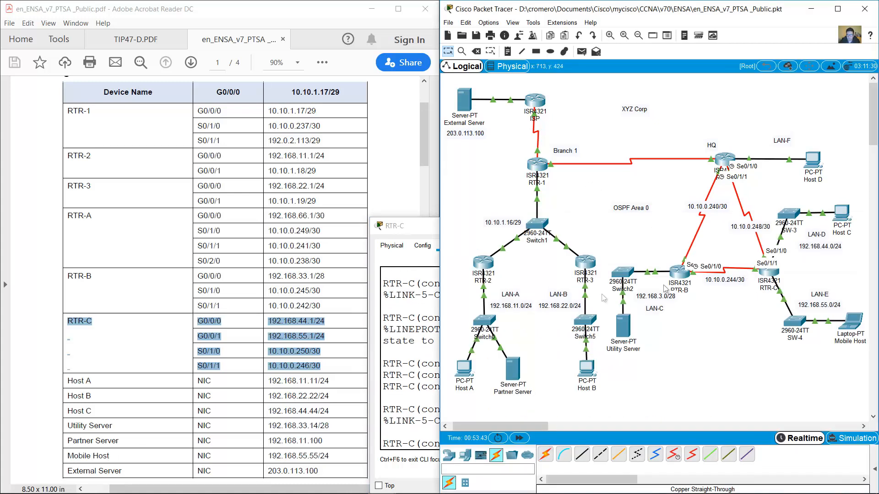
{"action": "left_click", "coordinate": [414, 330]}
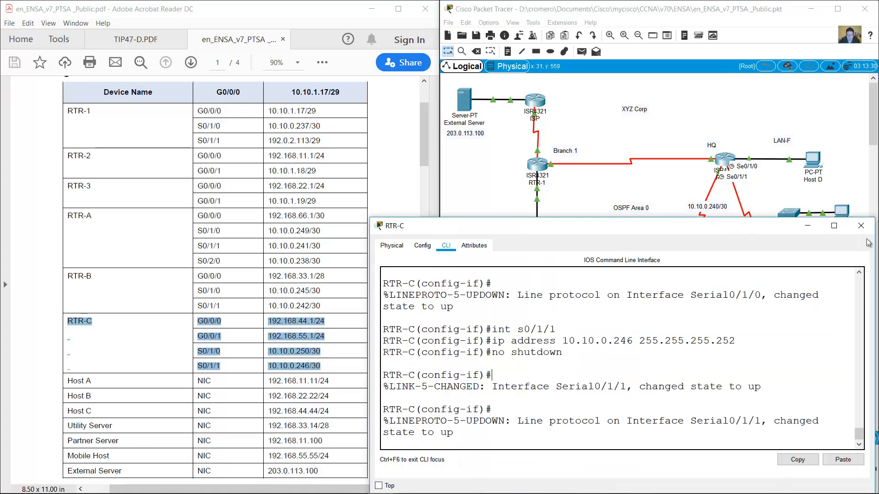
{"action": "left_click", "coordinate": [861, 225]}
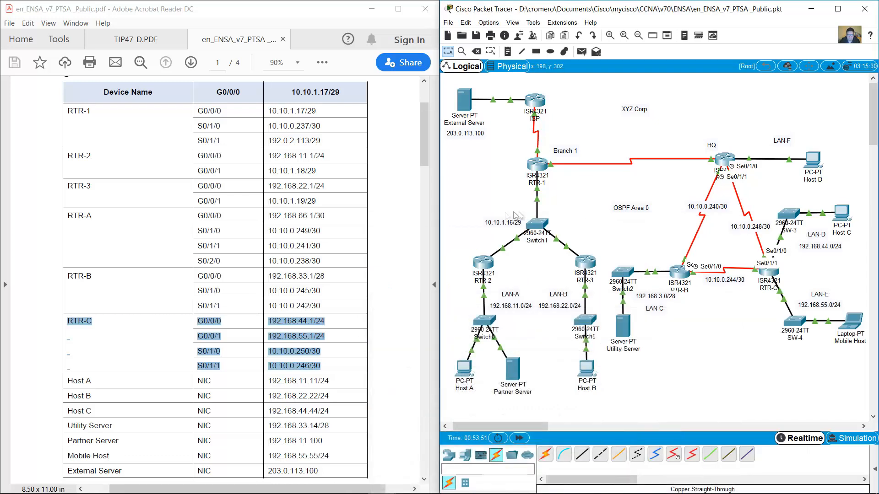
{"action": "left_click_drag", "start_coordinate": [65, 381], "coordinate": [329, 411]}
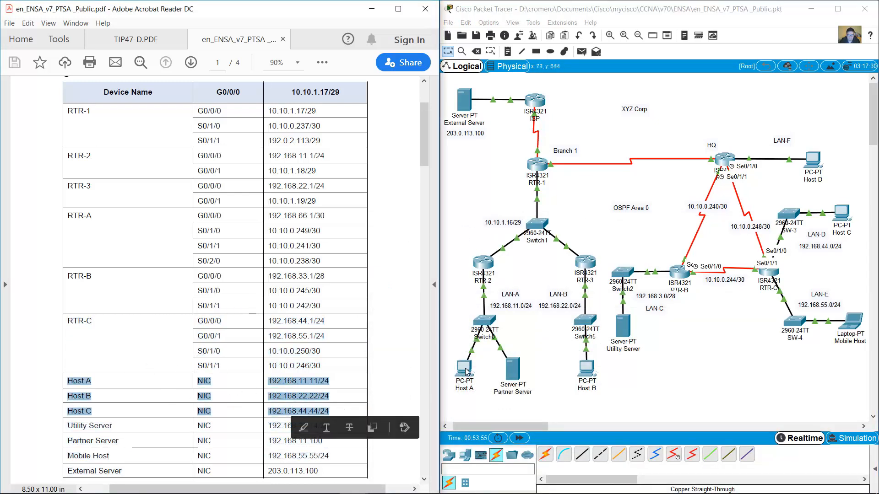
Give Host A static IP 192.168.11.11/24 with gateway 192.168.11.1.
{"action": "left_click", "coordinate": [465, 371]}
{"action": "left_click", "coordinate": [486, 115]}
{"action": "left_click", "coordinate": [432, 146]}
{"action": "type", "text": "1"}
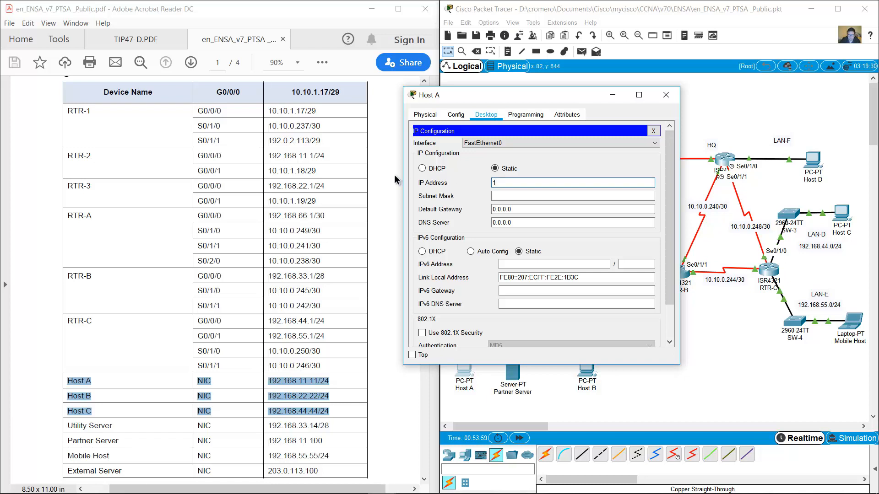
{"action": "type", "text": "92.168.11."}
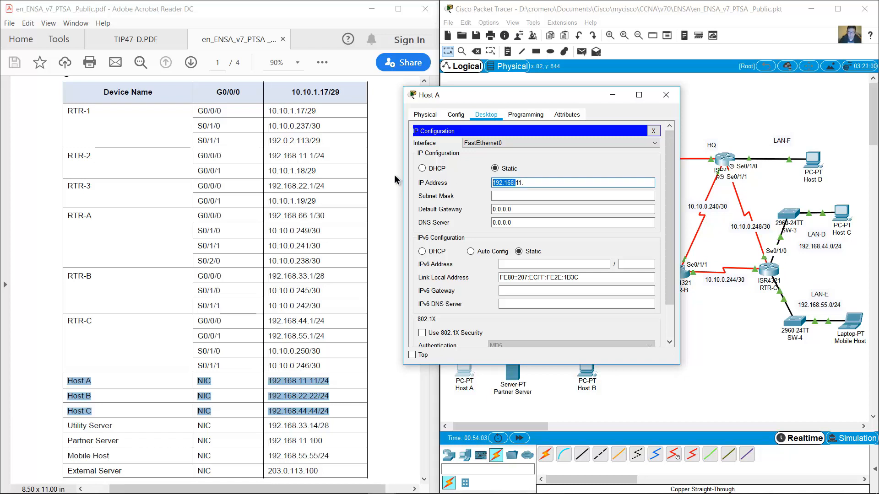
{"action": "type", "text": "11"}
{"action": "key", "text": "Tab"}
{"action": "key", "text": "Tab"}
{"action": "type", "text": "192.168.11.1"}
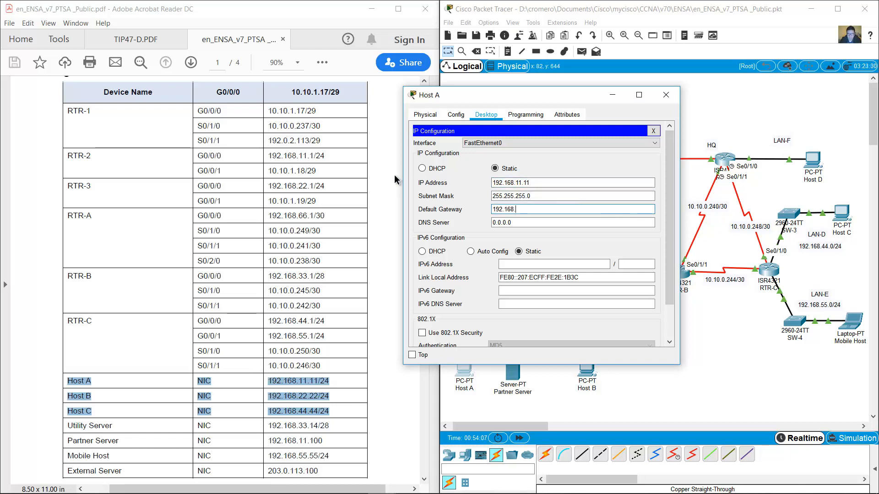
{"action": "left_click", "coordinate": [666, 95]}
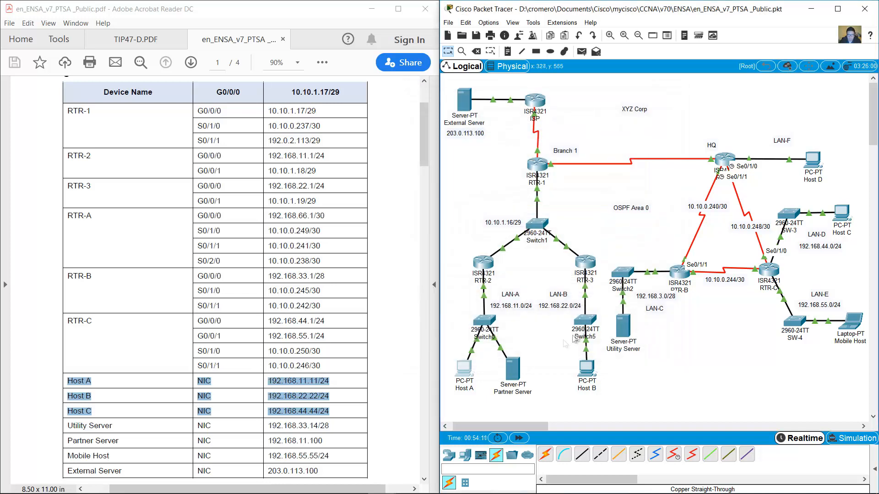
Give Host B static IP 192.168.22.22/24 with gateway 192.168.22.1.
{"action": "left_click", "coordinate": [587, 369]}
{"action": "left_click", "coordinate": [494, 129]}
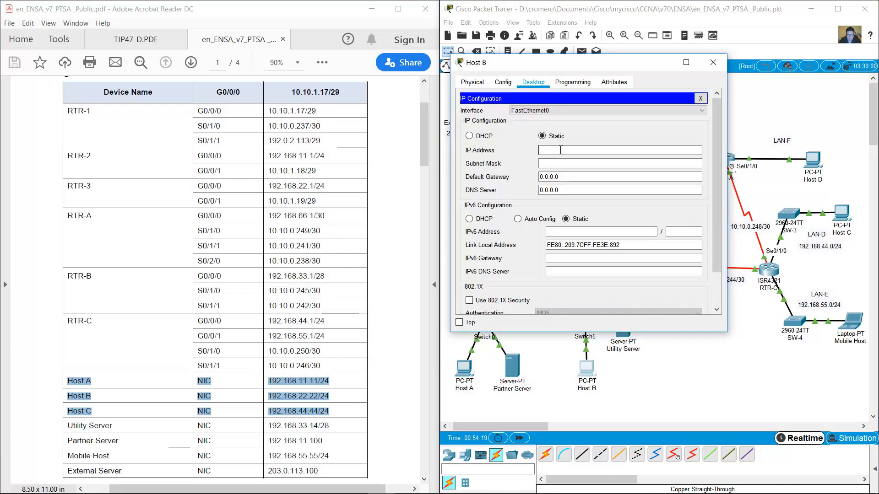
{"action": "type", "text": "22.22"}
{"action": "key", "text": "Tab"}
{"action": "key", "text": "Tab"}
{"action": "type", "text": "192.168."}
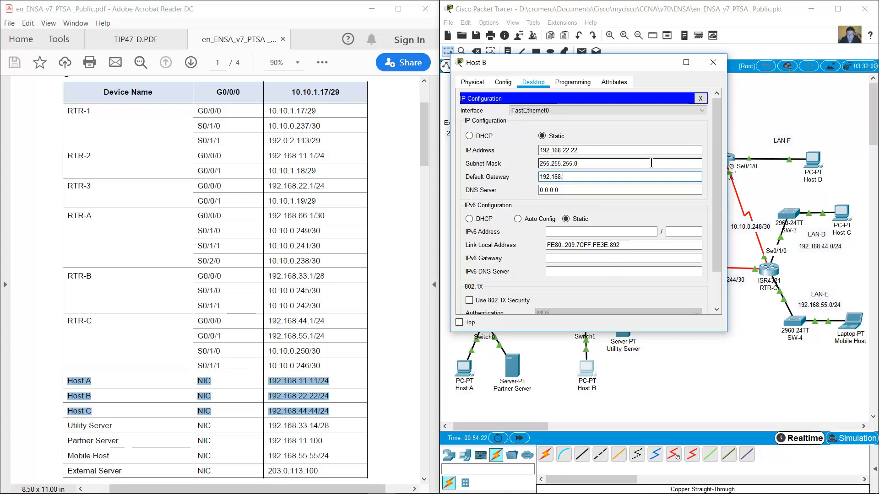
{"action": "left_click", "coordinate": [712, 65]}
Give Host C static IP 192.168.44.44/24 with gateway 192.168.44.1.
{"action": "left_click", "coordinate": [841, 213]}
{"action": "left_click", "coordinate": [386, 116]}
{"action": "left_click", "coordinate": [336, 146]}
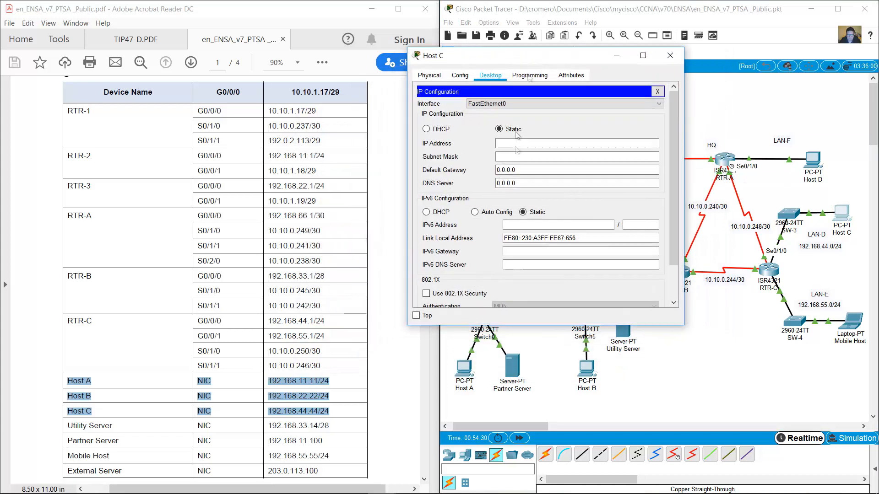
{"action": "left_click", "coordinate": [516, 143]}
{"action": "type", "text": "192.168.44.44"}
{"action": "key", "text": "Tab"}
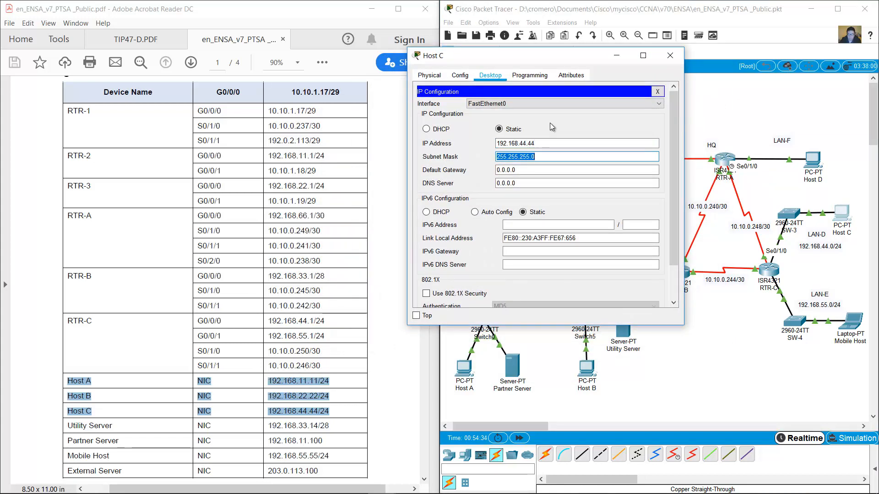
{"action": "key", "text": "Tab"}
{"action": "type", "text": "192.168.44.1"}
{"action": "left_click", "coordinate": [670, 56]}
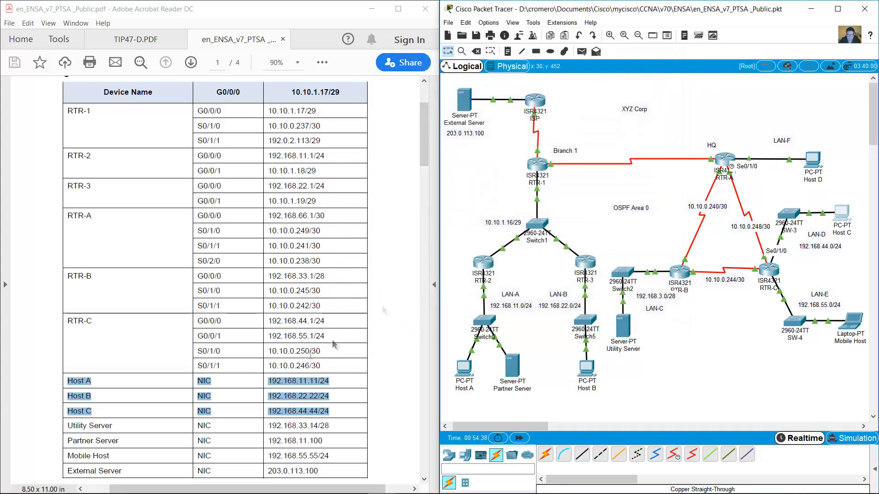
{"action": "left_click_drag", "start_coordinate": [65, 424], "coordinate": [320, 471]}
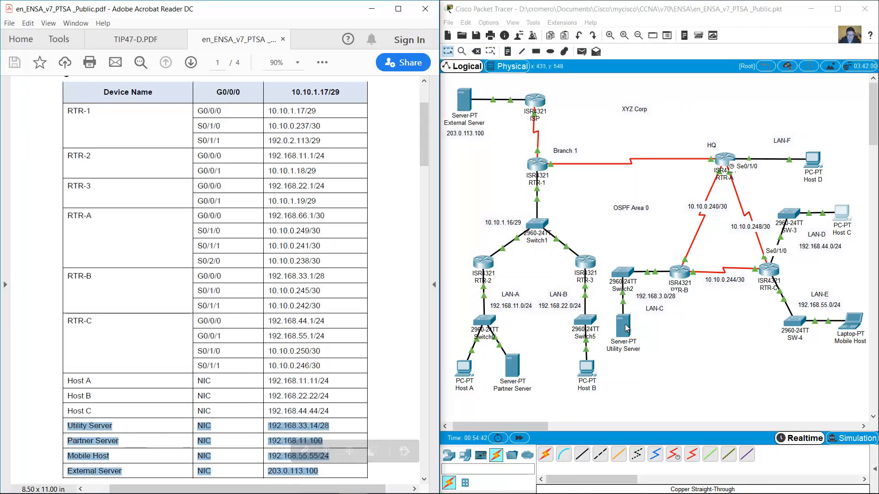
Address the Utility Server as 192.168.33.14 with gateway 192.168.33.1 and mask 255.255.255.240.
{"action": "left_click", "coordinate": [623, 326]}
{"action": "left_click", "coordinate": [417, 128]}
{"action": "left_click", "coordinate": [348, 153]}
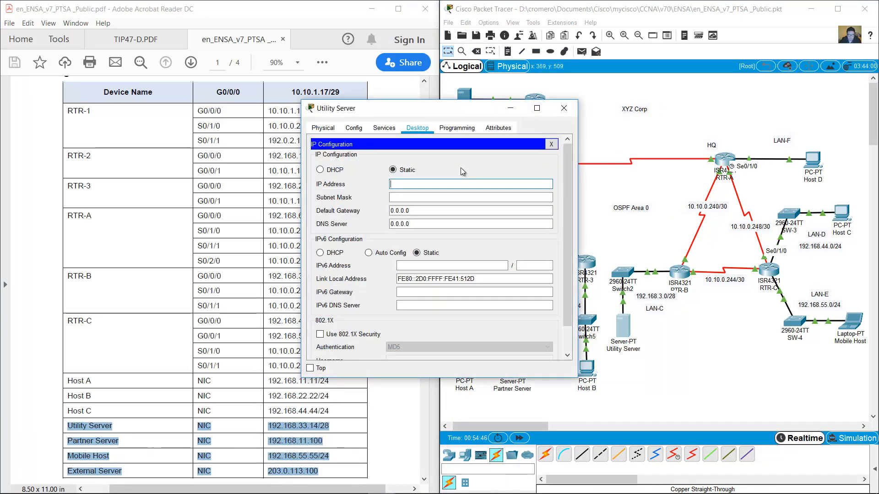
{"action": "type", "text": "192.168.33.14"}
{"action": "key", "text": "Tab"}
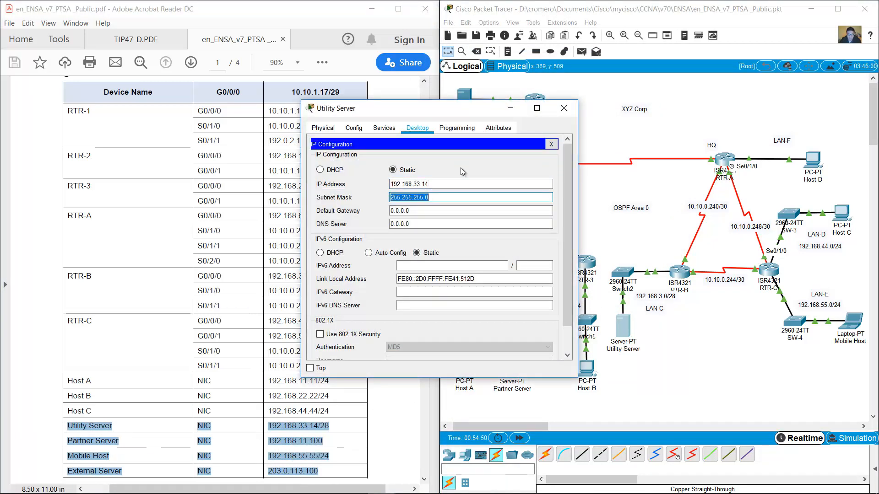
{"action": "key", "text": "Tab"}
{"action": "type", "text": "192.168.33.1"}
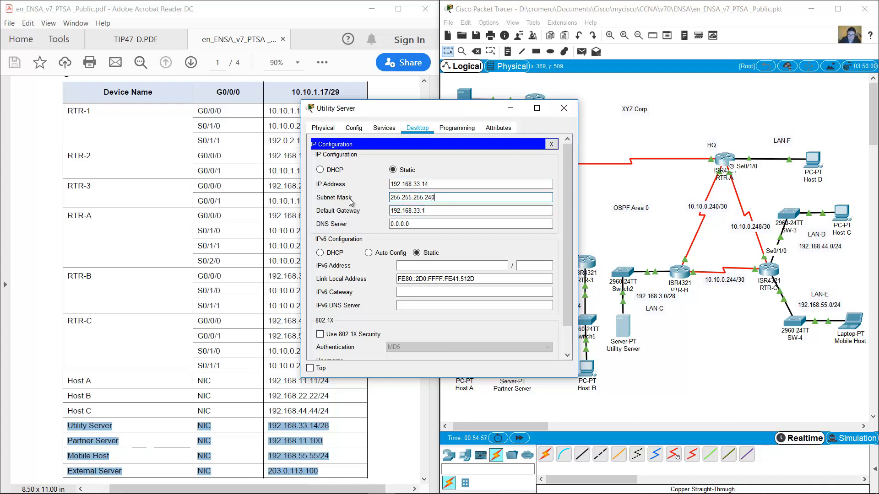
{"action": "left_click_drag", "start_coordinate": [436, 199], "coordinate": [394, 187]}
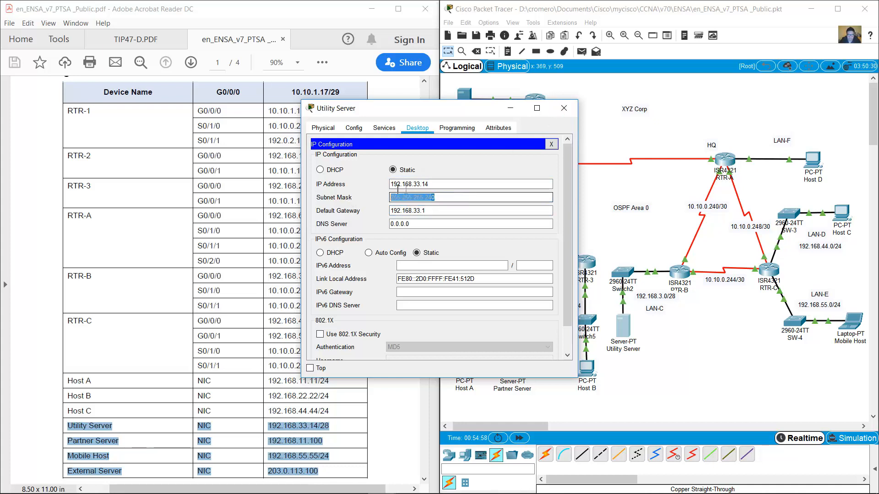
{"action": "left_click", "coordinate": [564, 108]}
Address the Partner Server as 192.168.11.100/24 with a .1 gateway.
{"action": "left_click", "coordinate": [512, 366]}
{"action": "left_click", "coordinate": [417, 128]}
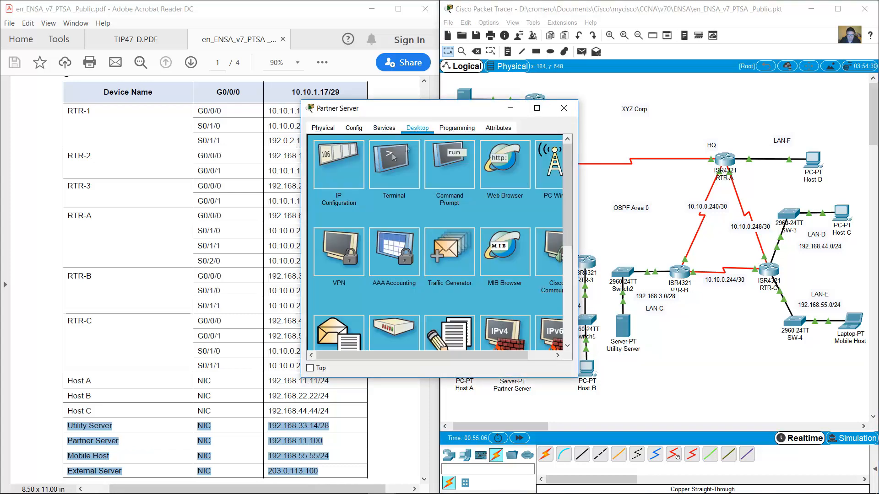
{"action": "left_click", "coordinate": [329, 174]}
{"action": "left_click", "coordinate": [425, 184]}
{"action": "type", "text": "192.168."}
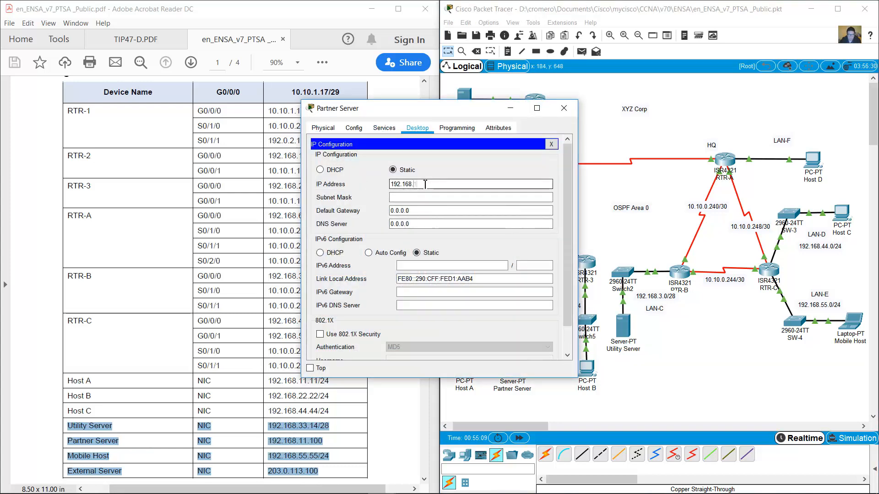
{"action": "type", "text": "11.100"}
{"action": "key", "text": "Tab"}
{"action": "key", "text": "Tab"}
{"action": "type", "text": "192.168."}
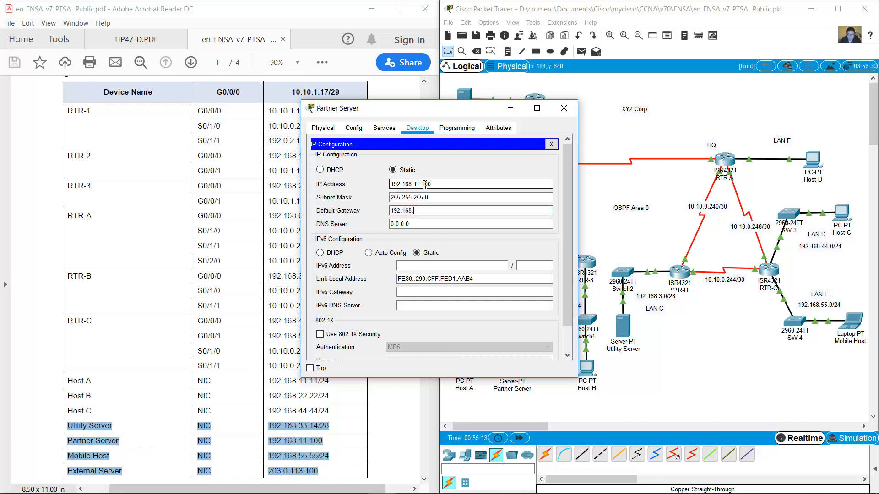
{"action": "left_click", "coordinate": [568, 109]}
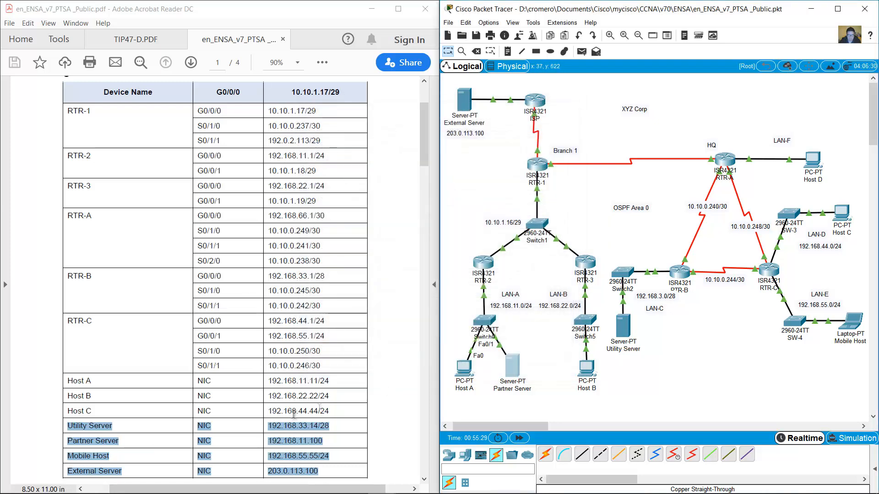
Address Mobile Host 192.168.55.55/24, gateway 192.168.55.1, then check External Server's 203.0.113.100.
{"action": "left_click", "coordinate": [851, 323]}
{"action": "left_click", "coordinate": [383, 128]}
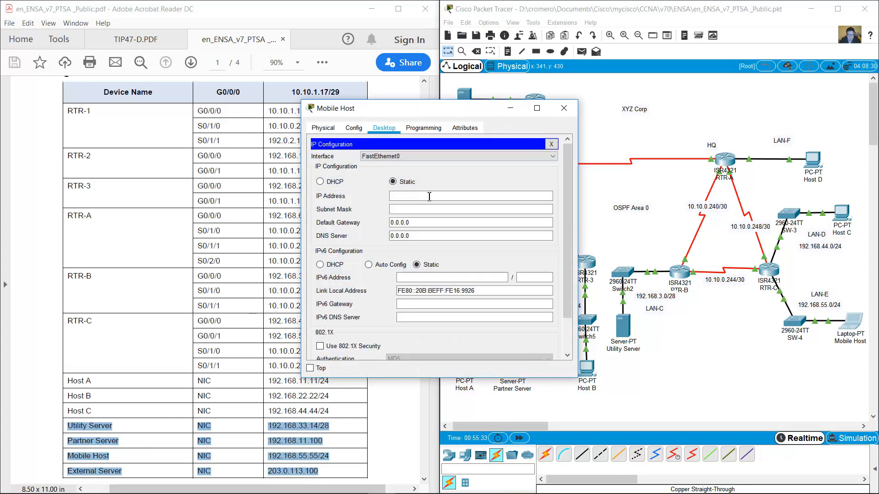
{"action": "left_click", "coordinate": [429, 196]}
{"action": "type", "text": "192.168.55.55"}
{"action": "key", "text": "Tab"}
{"action": "key", "text": "Tab"}
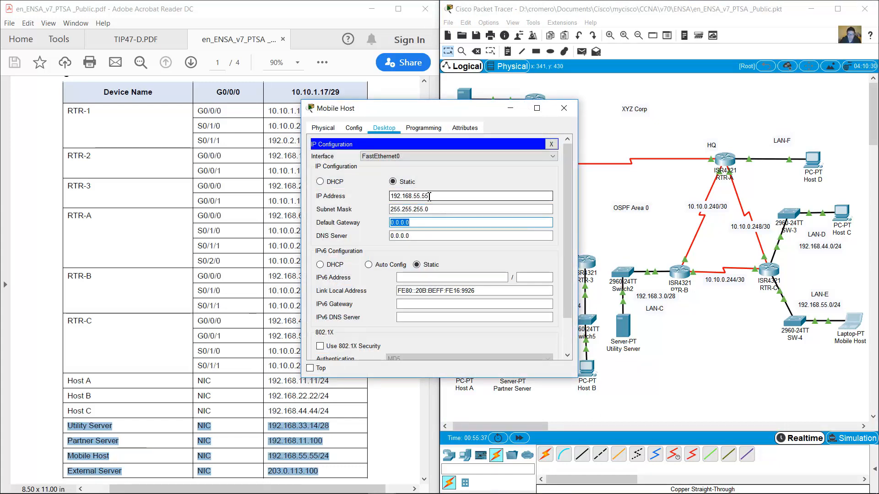
{"action": "type", "text": "192.168.55.1"}
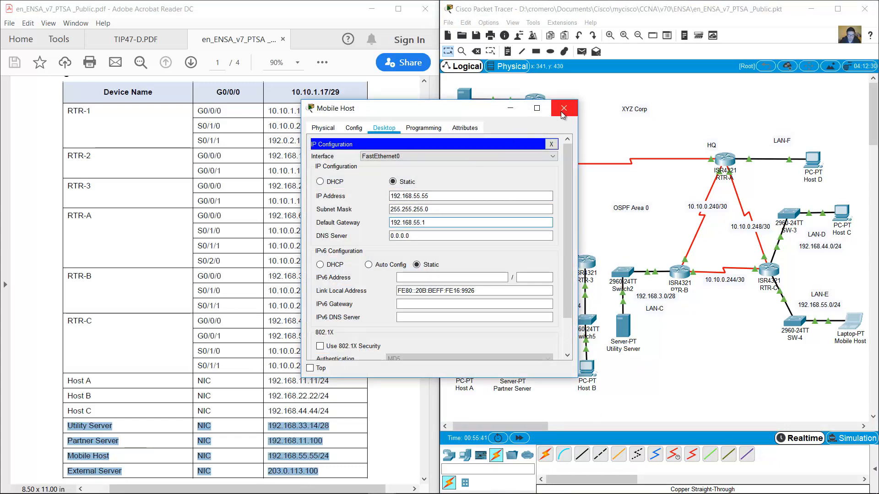
{"action": "left_click", "coordinate": [563, 109]}
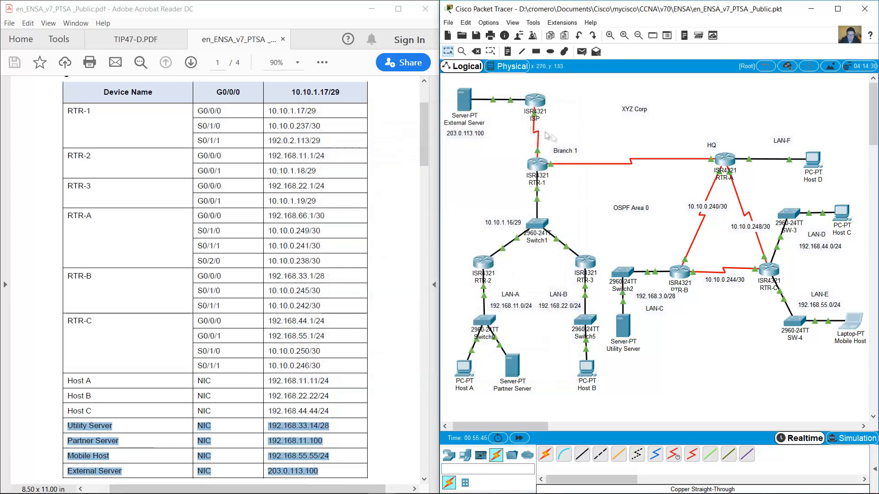
{"action": "left_click", "coordinate": [471, 108]}
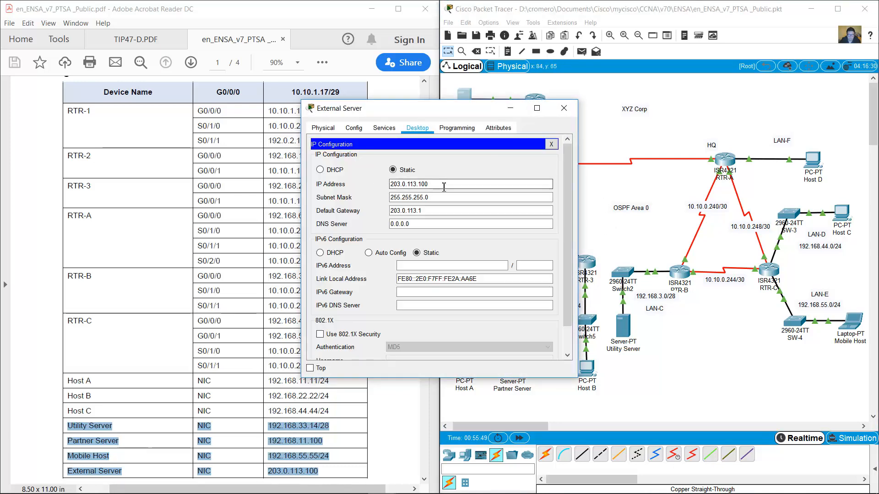
{"action": "triple_click", "coordinate": [408, 179]}
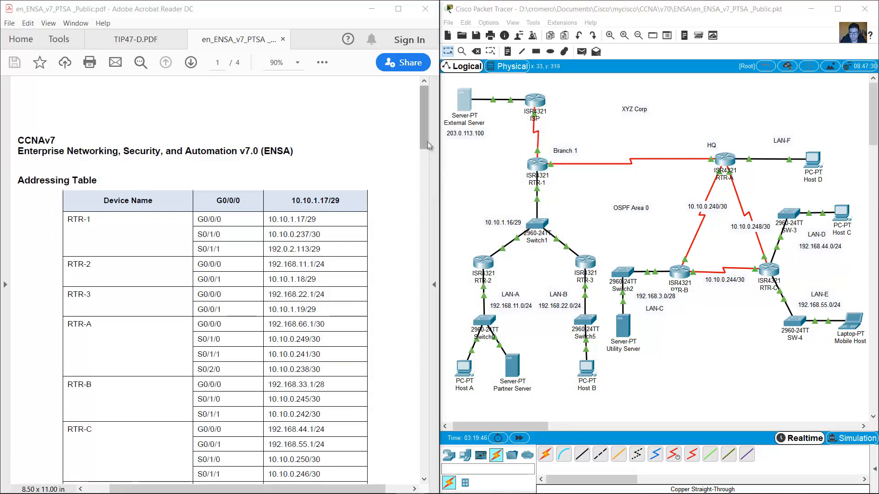
Duplicate the 192.168.44.0/24 subnet note beneath LAN-F and edit it to 192.168.66.0/24.
{"action": "left_click_drag", "start_coordinate": [425, 142], "coordinate": [430, 159]}
{"action": "left_click_drag", "start_coordinate": [268, 209], "coordinate": [326, 210]}
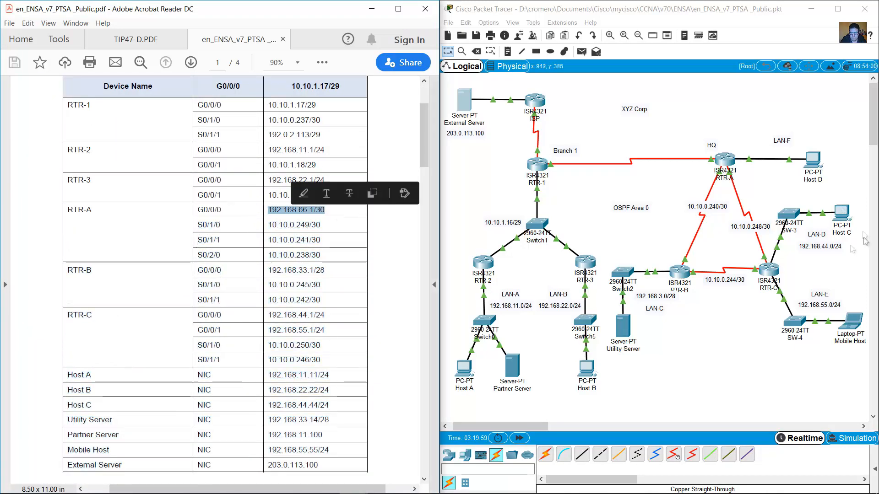
{"action": "left_click", "coordinate": [832, 251]}
{"action": "key", "text": "ctrl+c"}
{"action": "key", "text": "ctrl+v"}
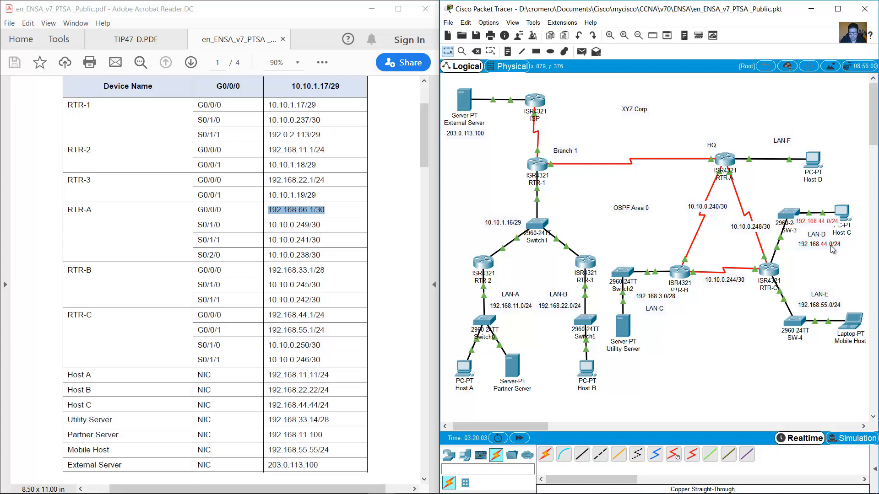
{"action": "left_click_drag", "start_coordinate": [806, 226], "coordinate": [786, 136]}
{"action": "left_click_drag", "start_coordinate": [821, 144], "coordinate": [786, 144]}
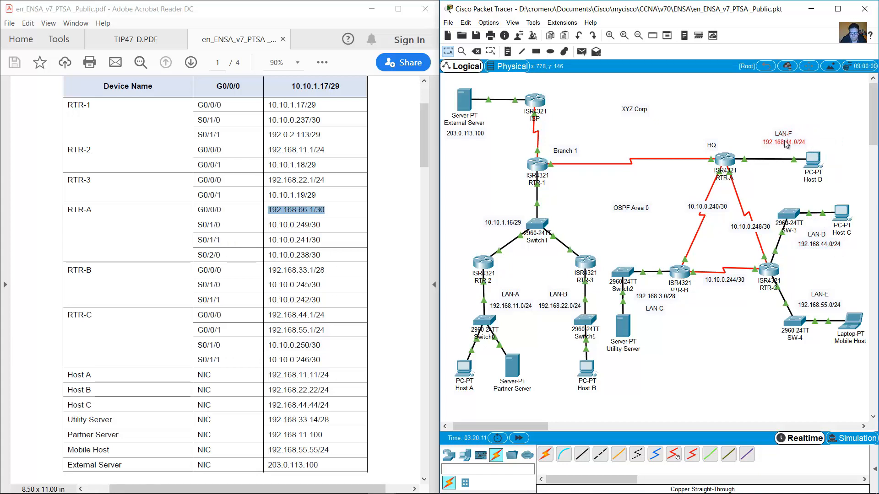
{"action": "double_click", "coordinate": [785, 144]}
{"action": "type", "text": "66"}
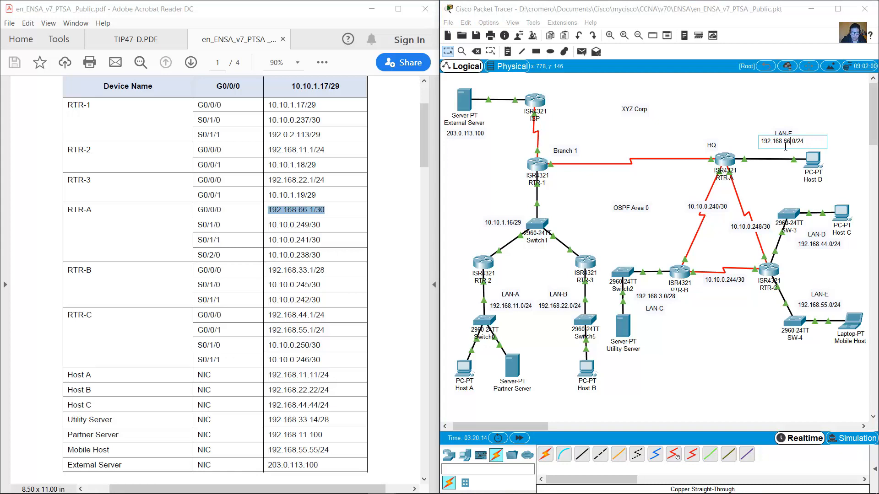
Give Host D IP 192.168.66.2 with a /30 mask and gateway 192.168.66.1.
{"action": "left_click", "coordinate": [812, 163]}
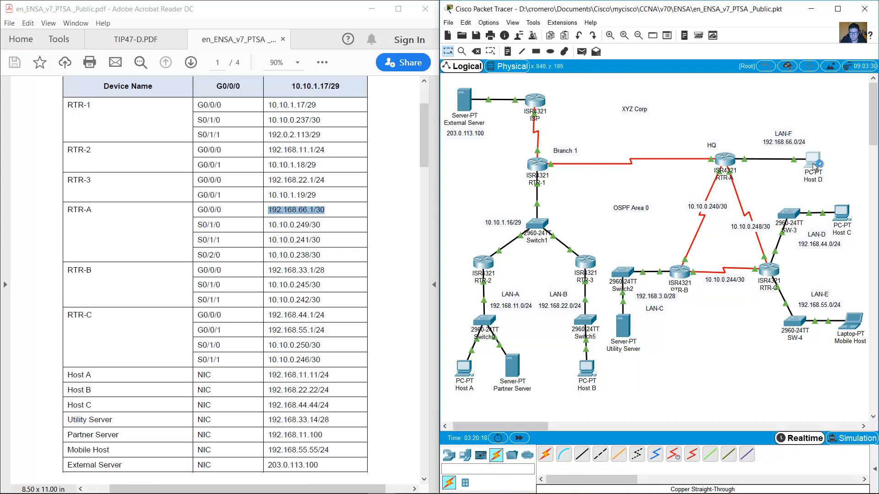
{"action": "left_click", "coordinate": [384, 128]}
{"action": "left_click", "coordinate": [333, 163]}
{"action": "left_click_drag", "start_coordinate": [377, 109], "coordinate": [556, 109]}
{"action": "left_click", "coordinate": [601, 195]}
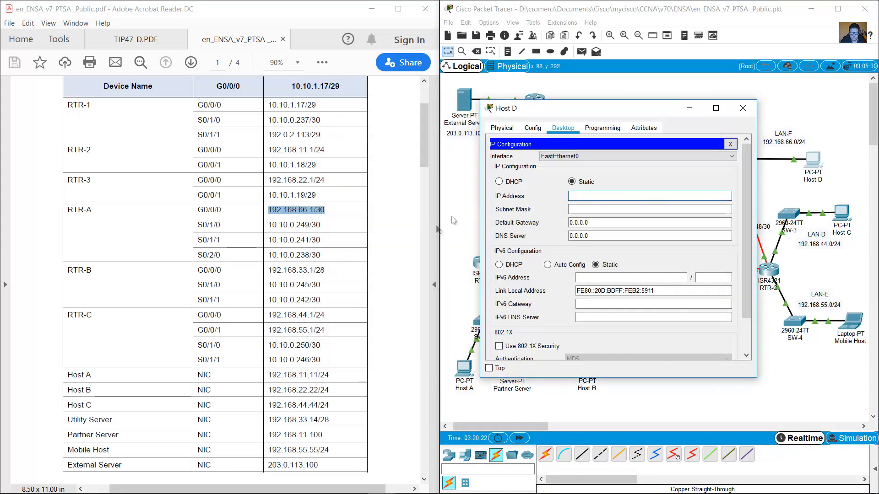
{"action": "type", "text": "192.168.66.2"}
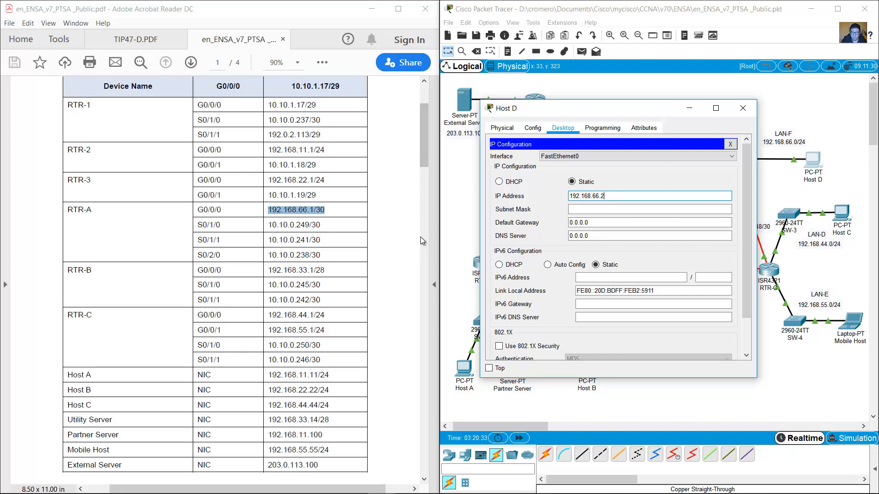
{"action": "left_click", "coordinate": [608, 209]}
{"action": "left_click_drag", "start_coordinate": [611, 210], "coordinate": [603, 210]}
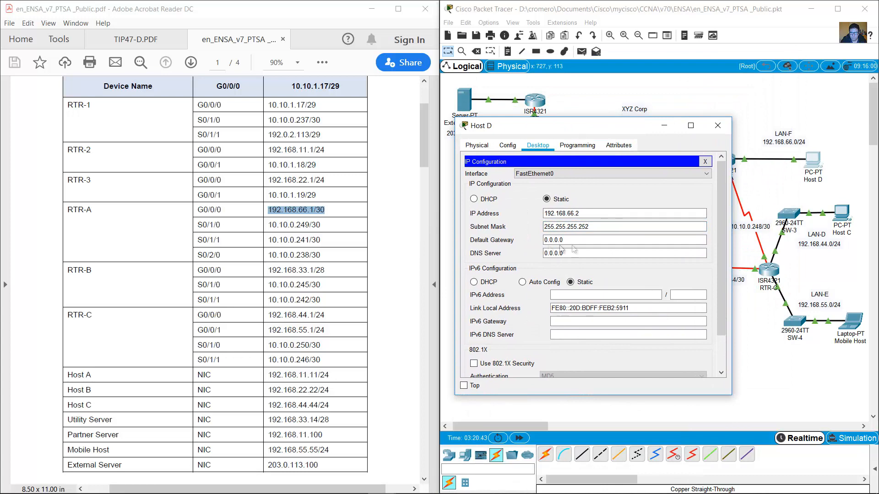
{"action": "left_click_drag", "start_coordinate": [570, 243], "coordinate": [505, 241]}
{"action": "type", "text": "19"}
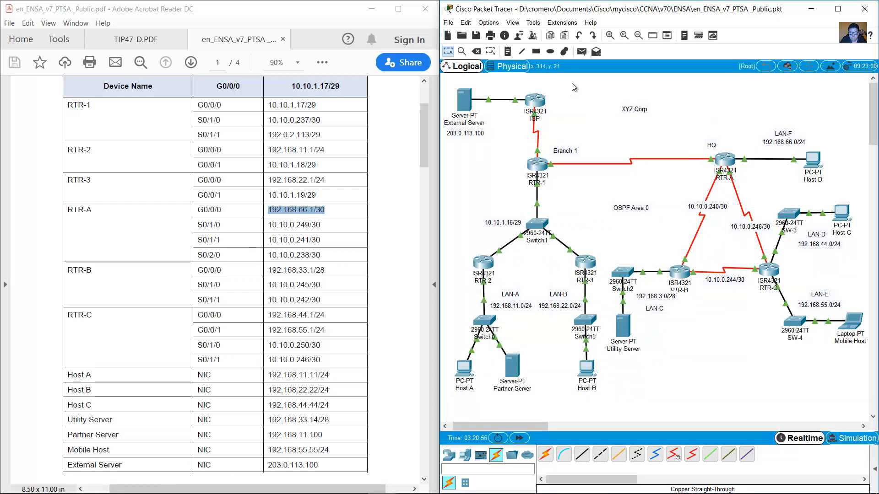
Group the ISP router into a new cluster and name it Internet.
{"action": "left_click_drag", "start_coordinate": [572, 83], "coordinate": [507, 130]}
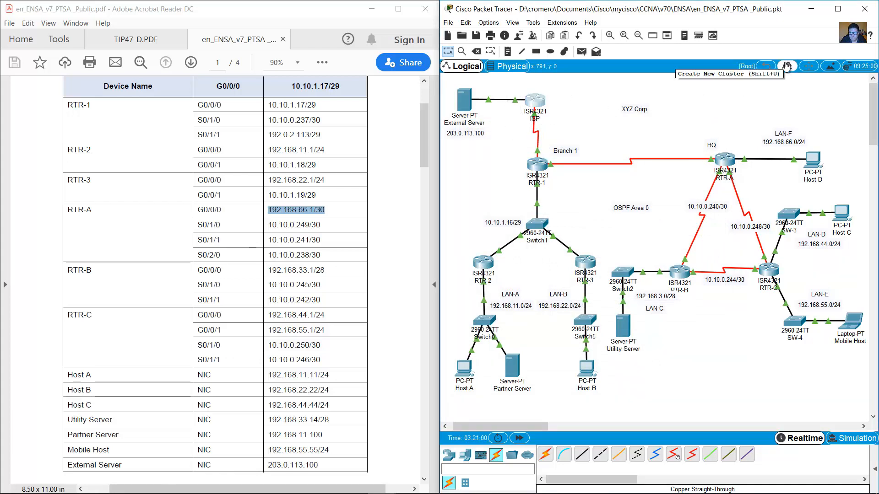
{"action": "left_click", "coordinate": [787, 66]}
{"action": "double_click", "coordinate": [541, 115]}
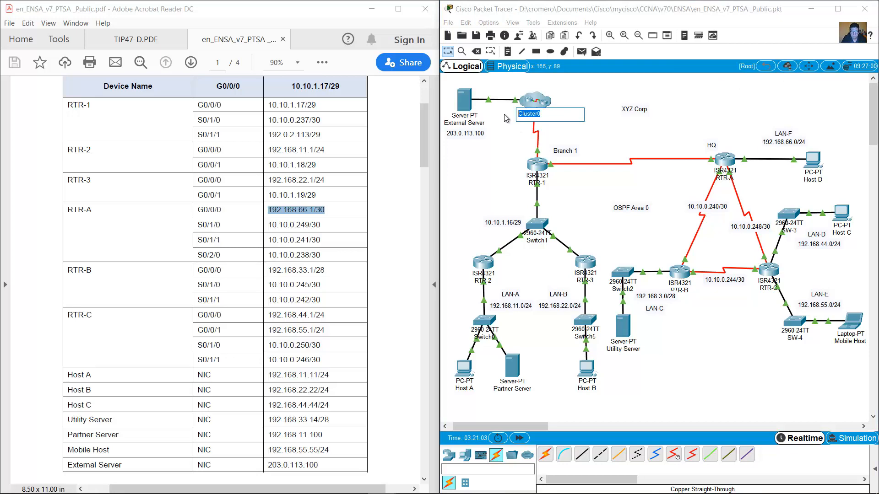
{"action": "type", "text": "Internet"}
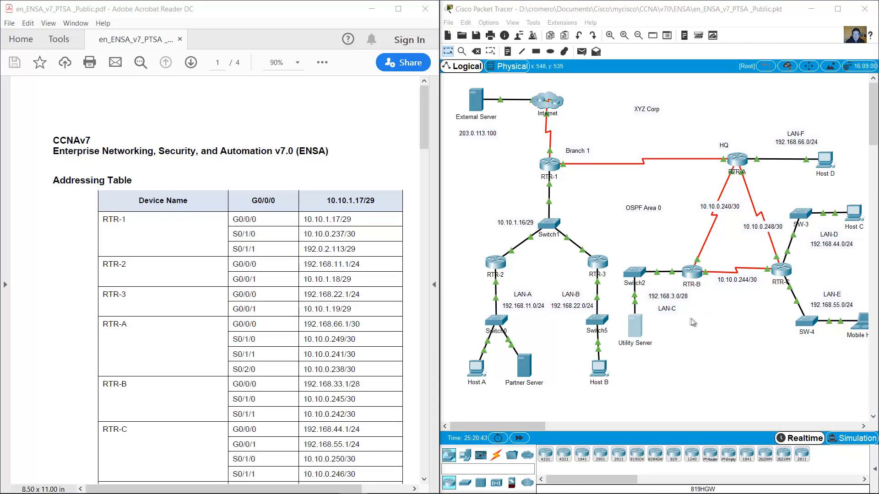
Change the LAN-C label to 192.168.33.0/28 and bring up RTR-1's device window, widened.
{"action": "double_click", "coordinate": [675, 297]}
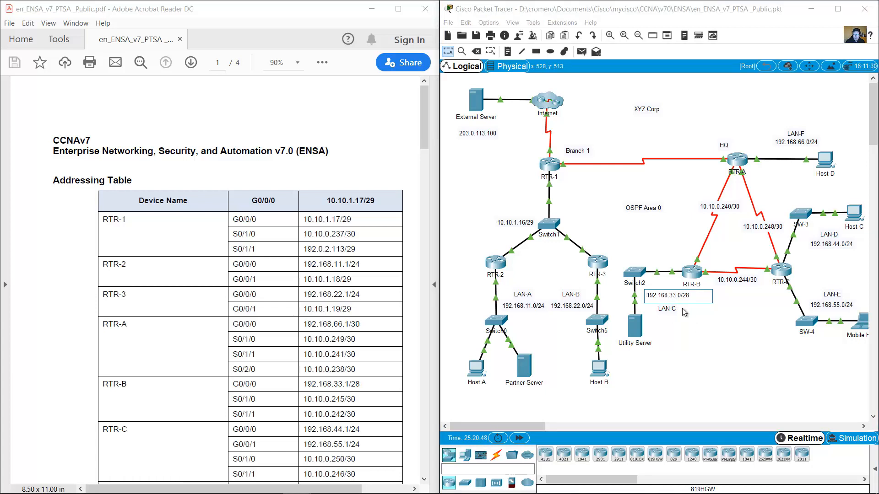
{"action": "left_click", "coordinate": [699, 316]}
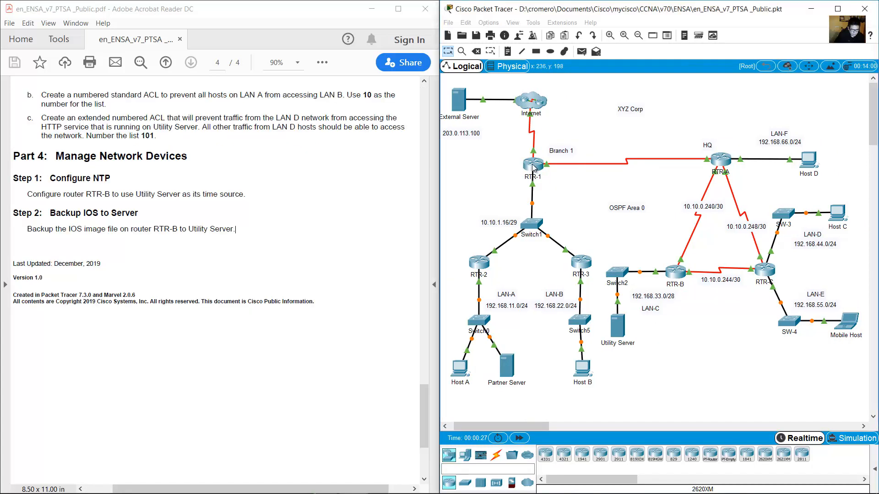
{"action": "left_click", "coordinate": [533, 164]}
{"action": "left_click_drag", "start_coordinate": [482, 114], "coordinate": [312, 173]}
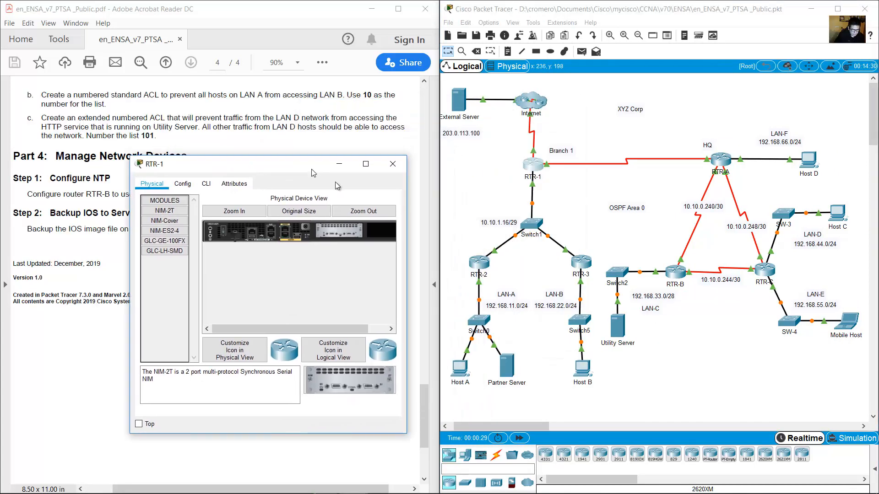
{"action": "left_click_drag", "start_coordinate": [409, 236], "coordinate": [692, 235]}
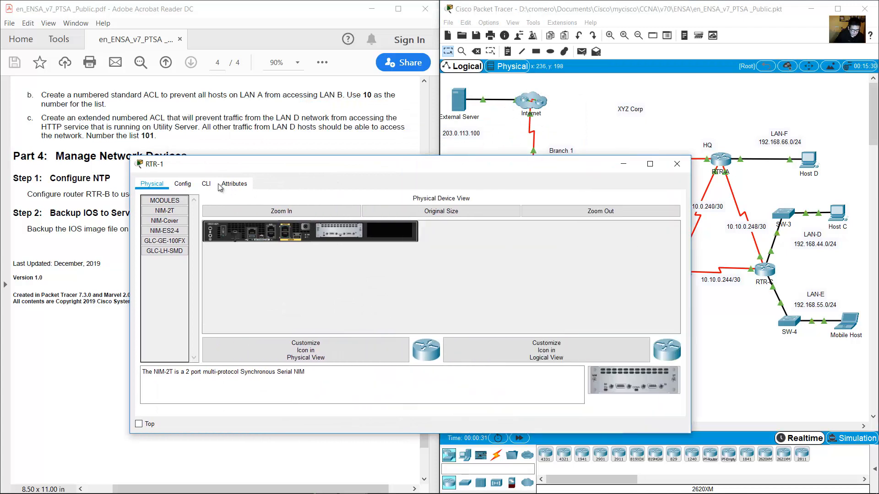
On RTR-1's CLI, enter privileged mode and global configuration mode.
{"action": "left_click", "coordinate": [206, 183]}
{"action": "key", "text": "Return"}
{"action": "type", "text": "en"}
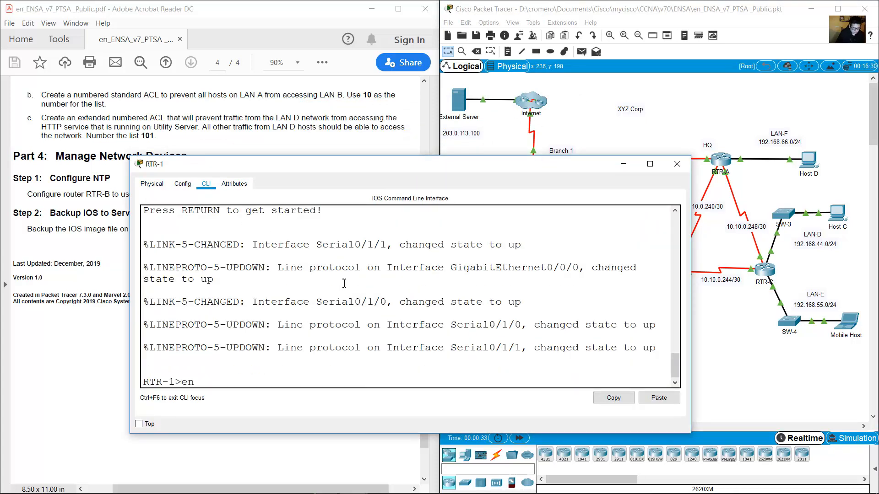
{"action": "key", "text": "Return"}
{"action": "type", "text": "conf term"}
{"action": "key", "text": "Return"}
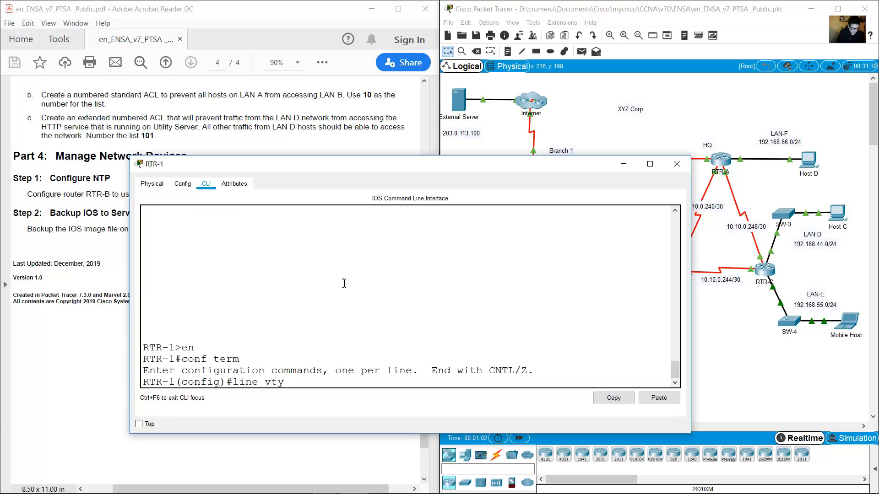
Set a password on VTY lines 0–4 and require login on them.
{"action": "type", "text": "line vty 0 4"}
{"action": "key", "text": "Return"}
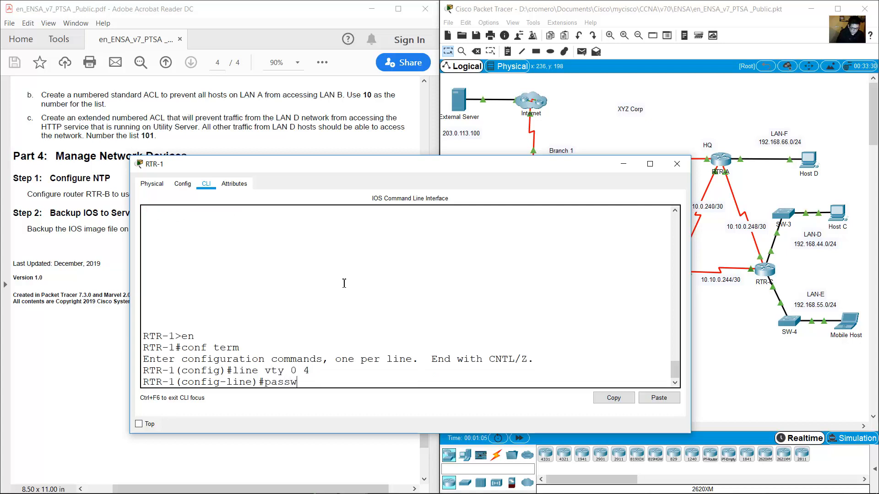
{"action": "type", "text": "password cisco"}
{"action": "key", "text": "Return"}
{"action": "type", "text": "login"}
{"action": "key", "text": "Return"}
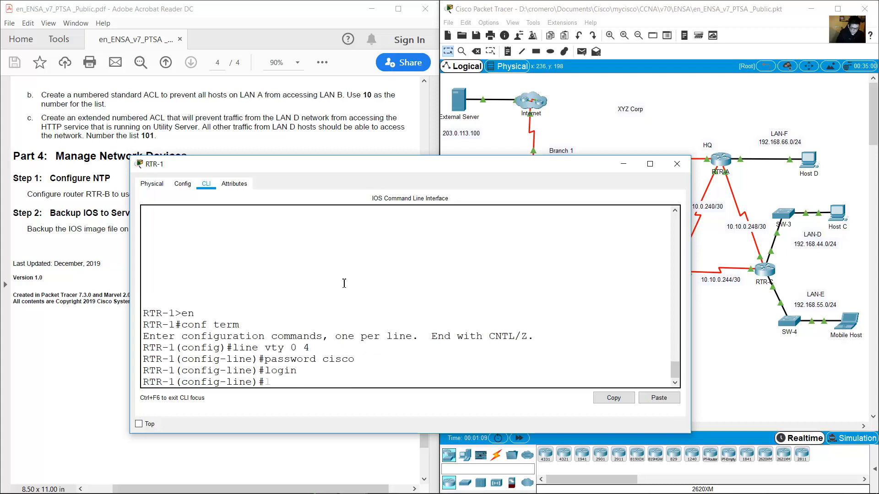
{"action": "type", "text": "exit"}
{"action": "key", "text": "Return"}
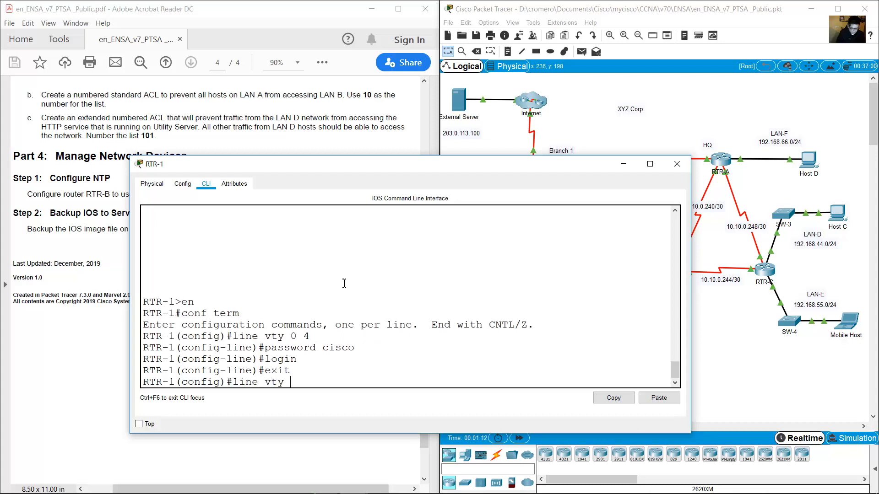
Remove the password and login requirement from VTY lines 5–15.
{"action": "type", "text": "line vty 5 15"}
{"action": "key", "text": "Return"}
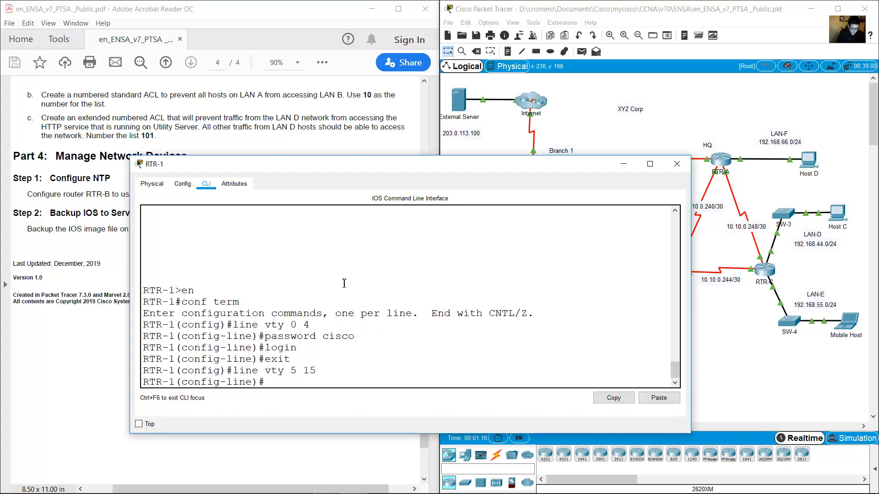
{"action": "type", "text": "no password"}
{"action": "key", "text": "Return"}
{"action": "type", "text": "no login"}
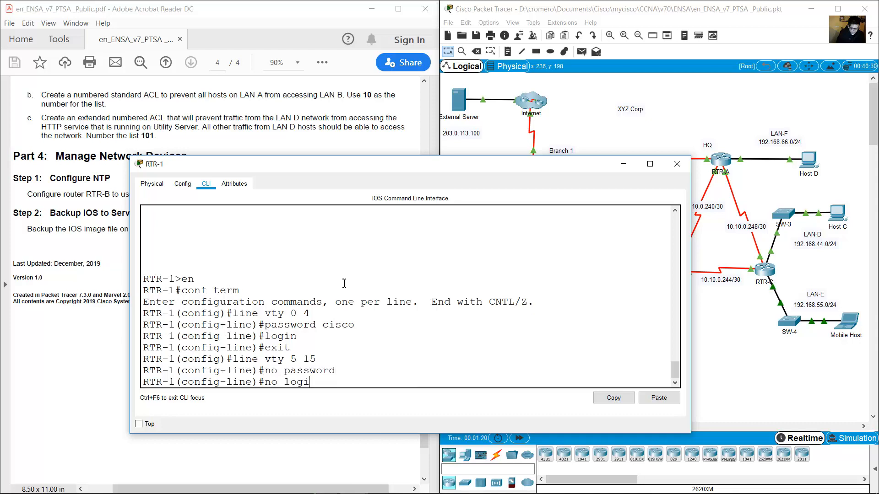